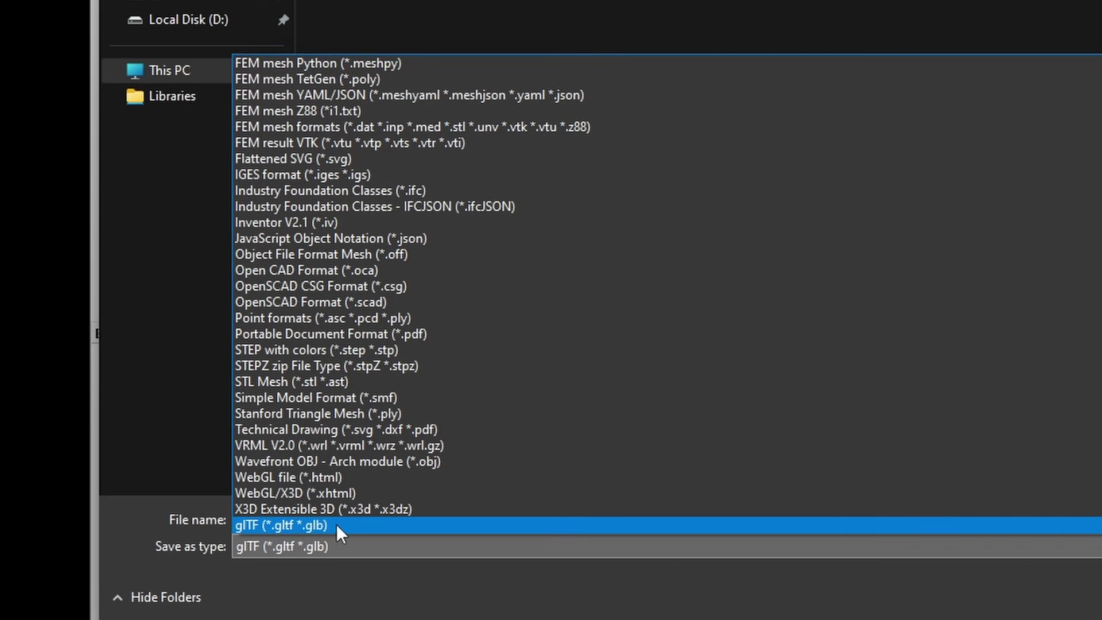
Step: Export the stem model as Stem.gltf in the glTF (*.gltf *.glb) format
click(298, 525)
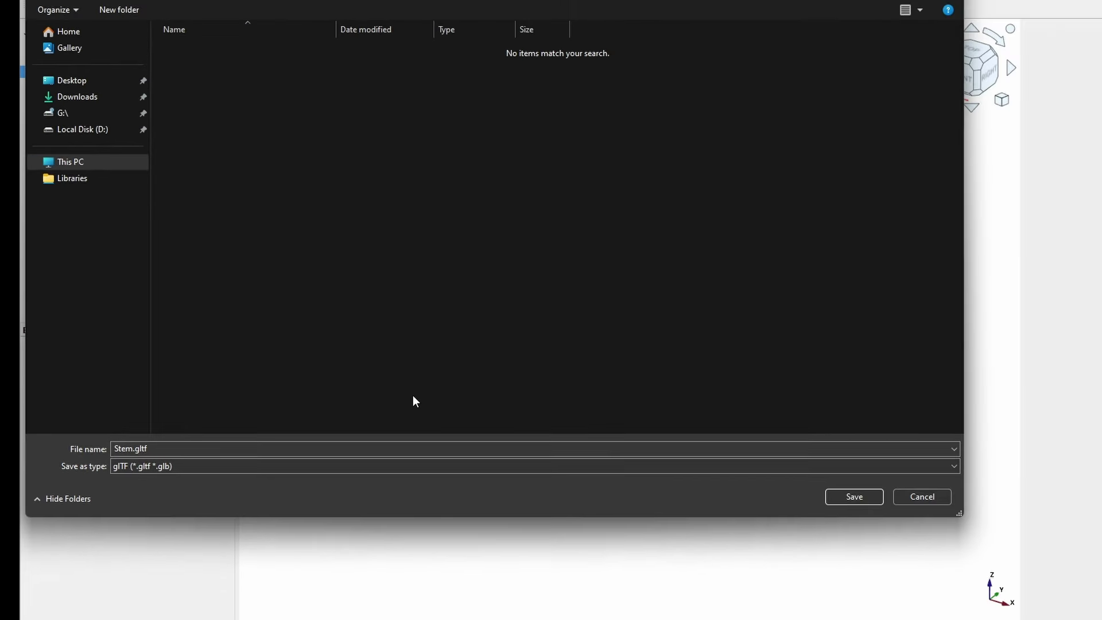
click(855, 497)
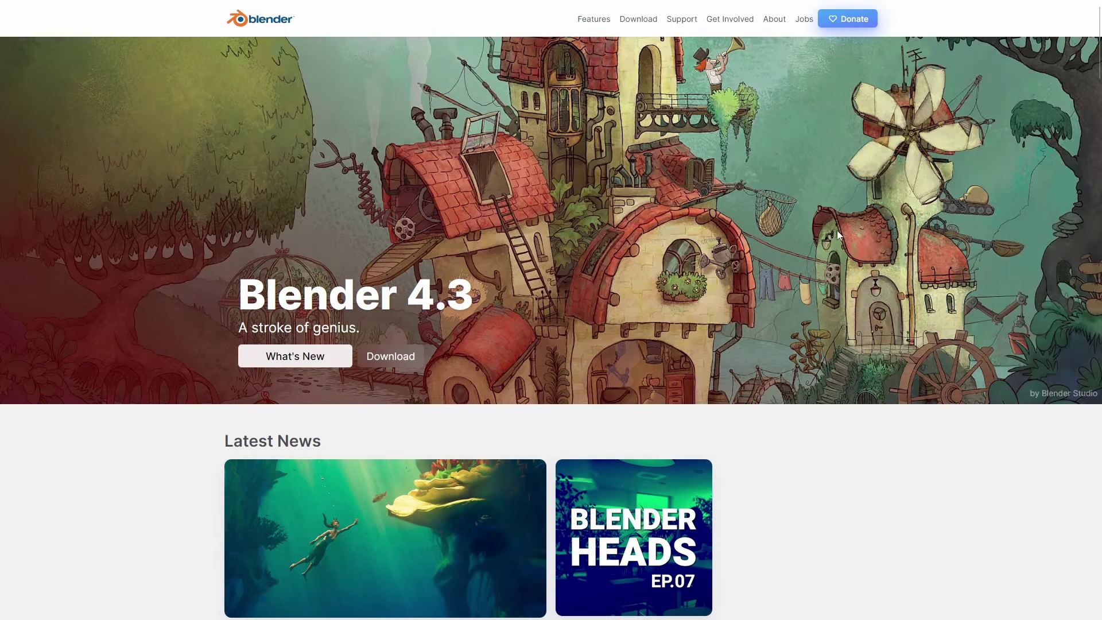
Step: In the web browser, go to the download page on blender.org and show the Windows, macOS, Linux and other versions
mouse_move(756, 4)
key(ctrl+l)
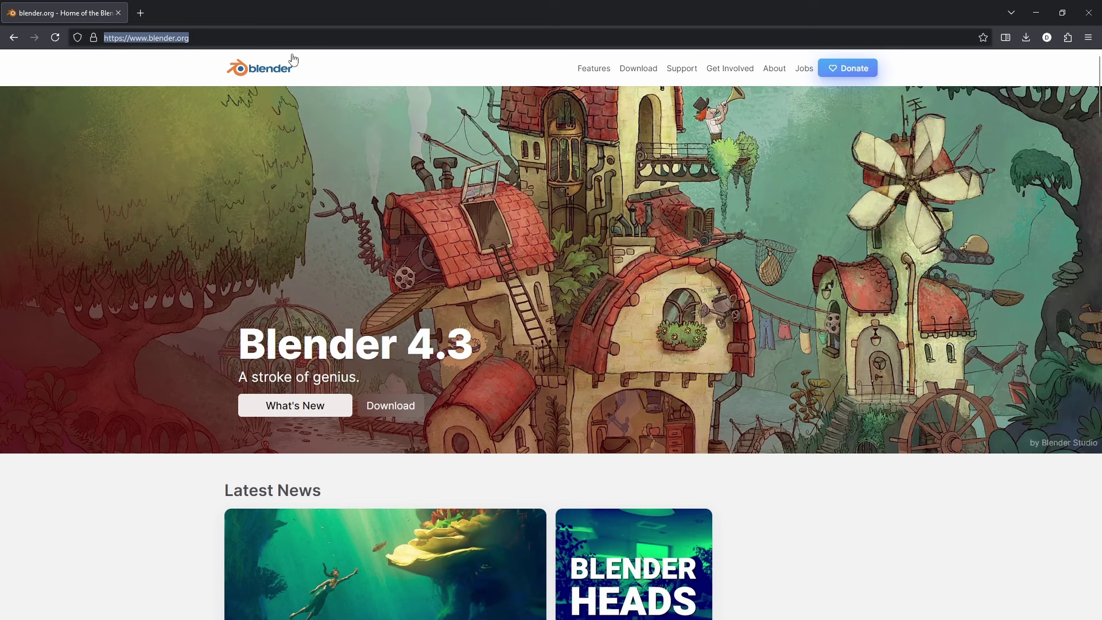
click(633, 70)
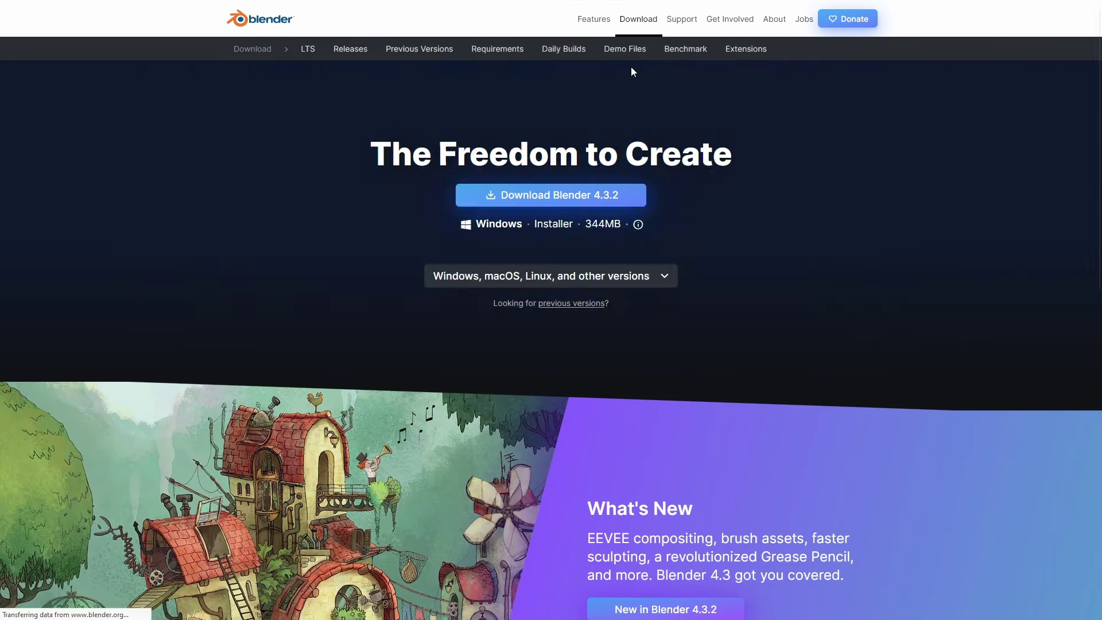
click(639, 277)
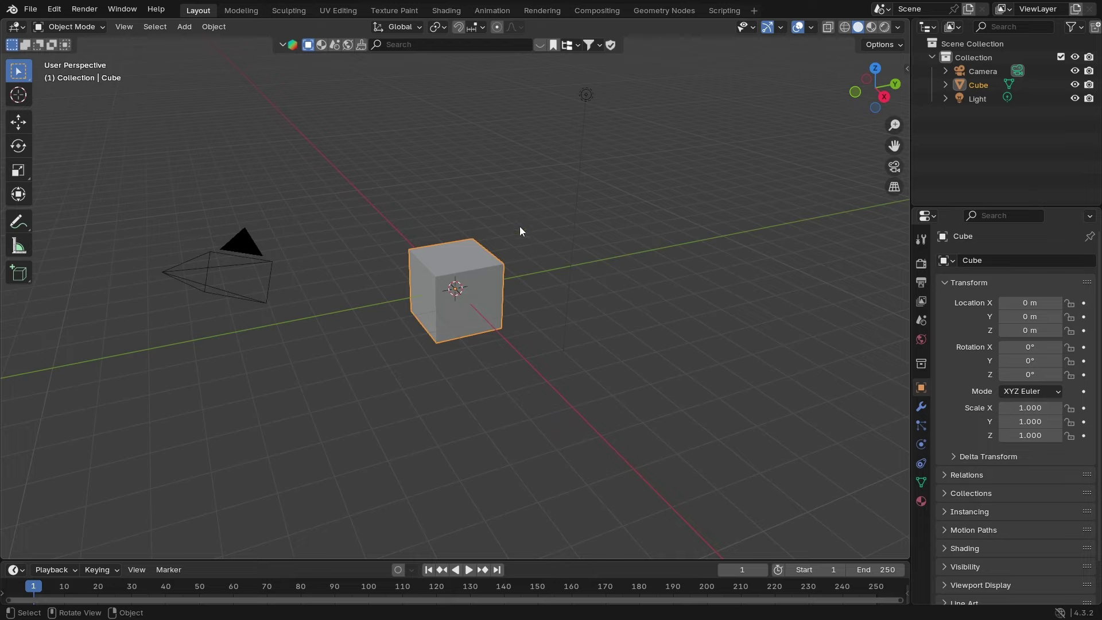
click(528, 251)
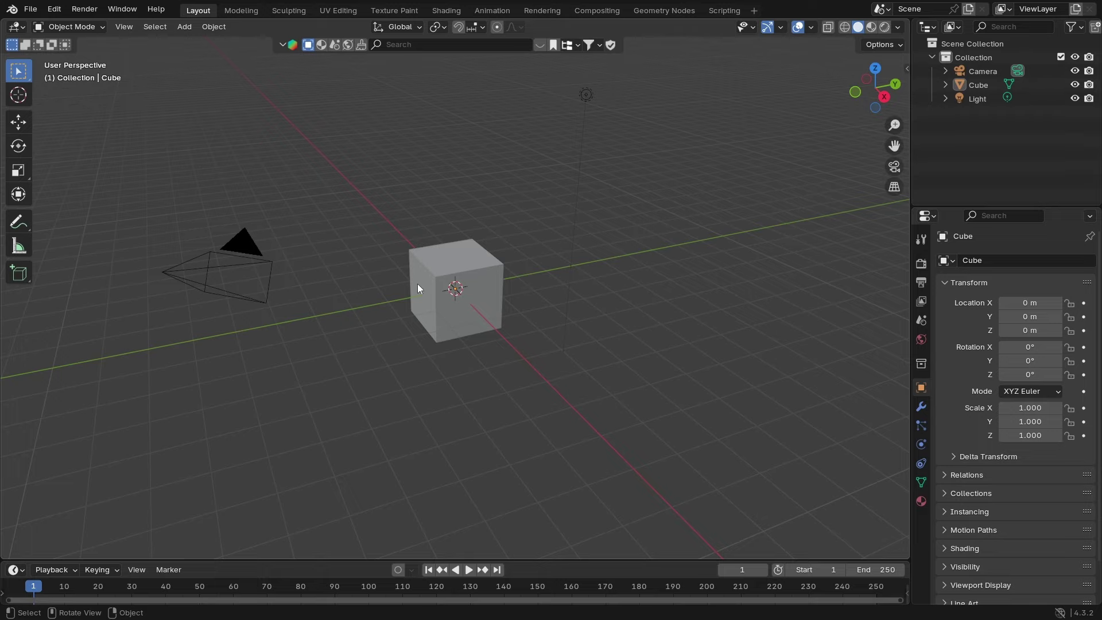
middle_drag(418, 288, 507, 296)
click(462, 284)
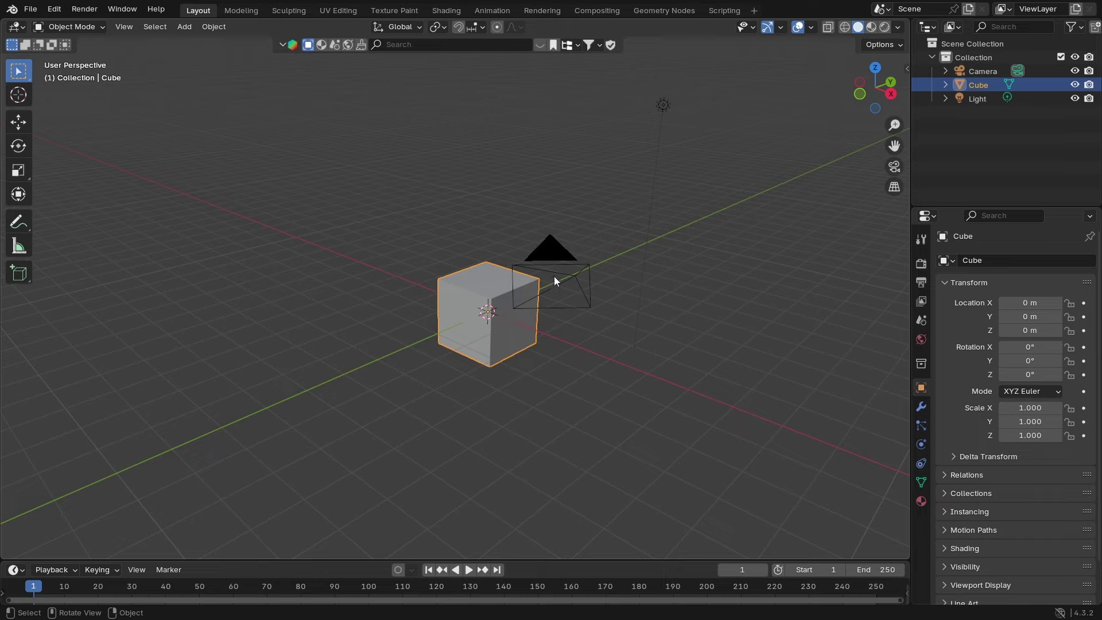
click(489, 196)
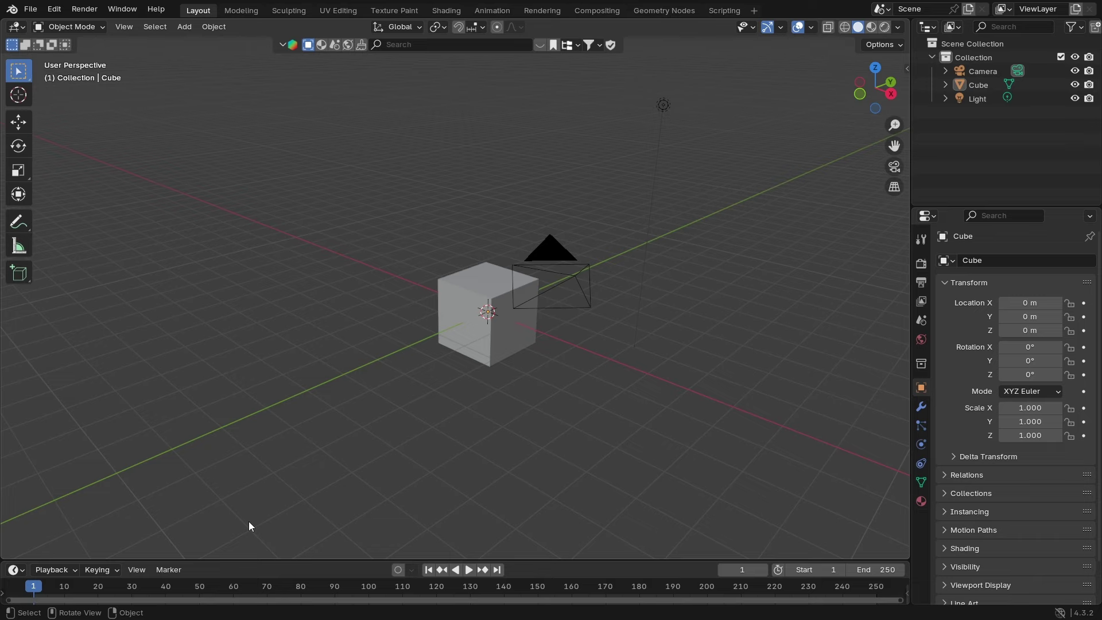
middle_drag(249, 521, 506, 220)
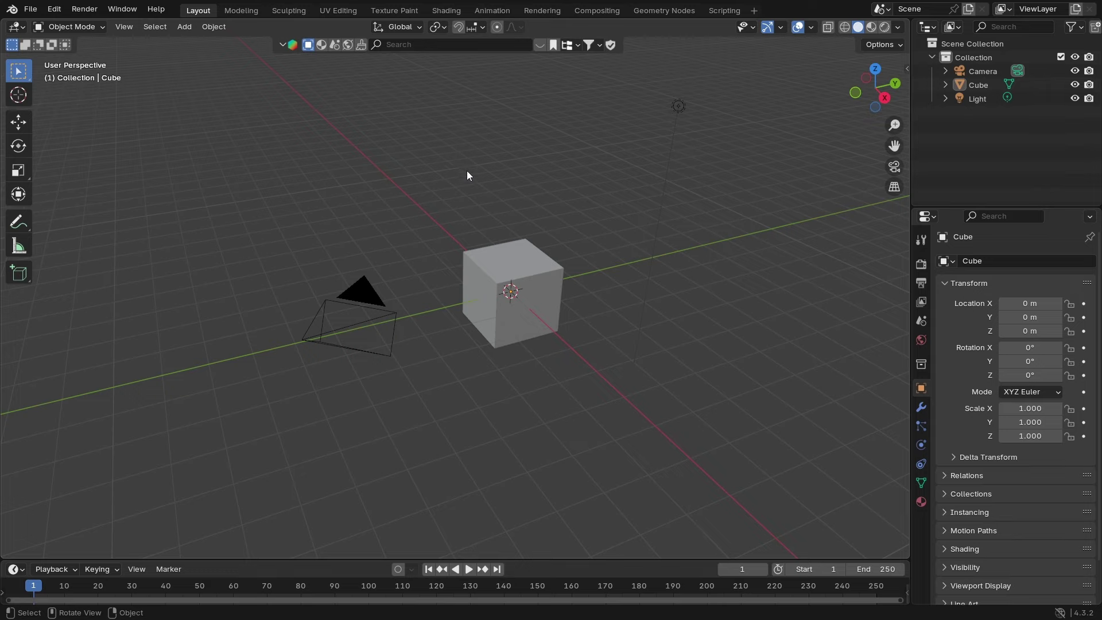
middle_drag(569, 209, 557, 165)
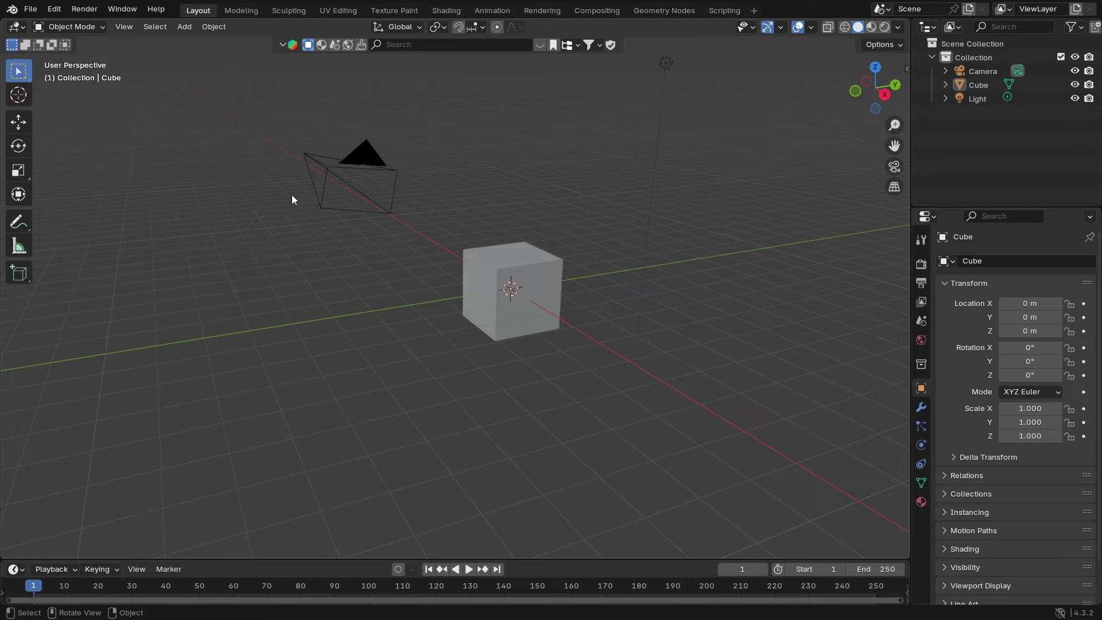
Step: Delete the default light and cube from the scene, keeping only the camera
click(666, 62)
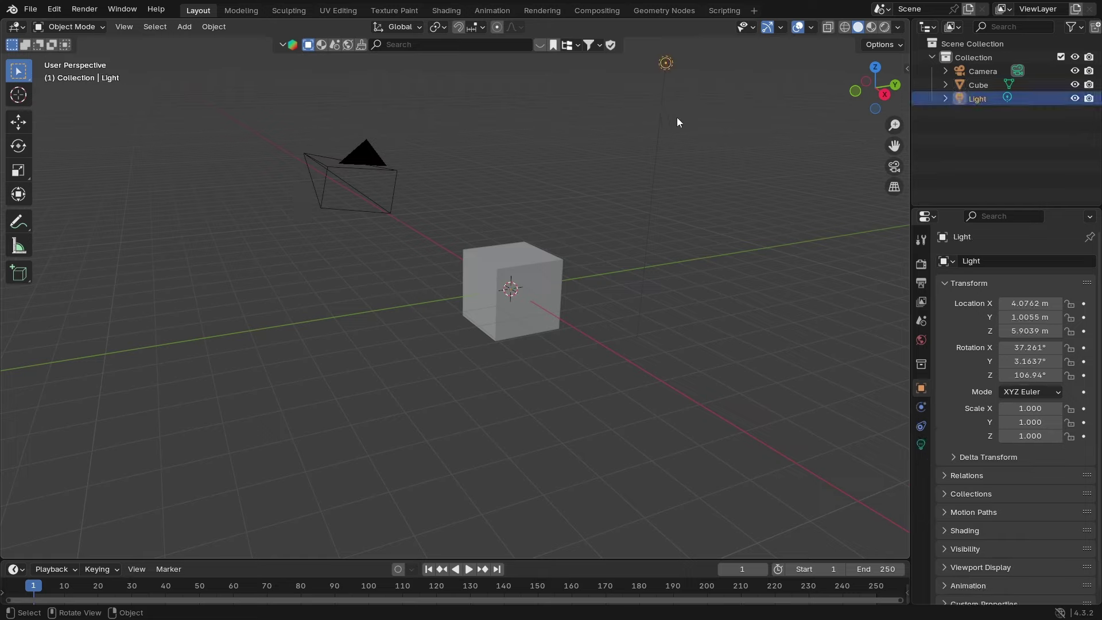
shift+click(539, 263)
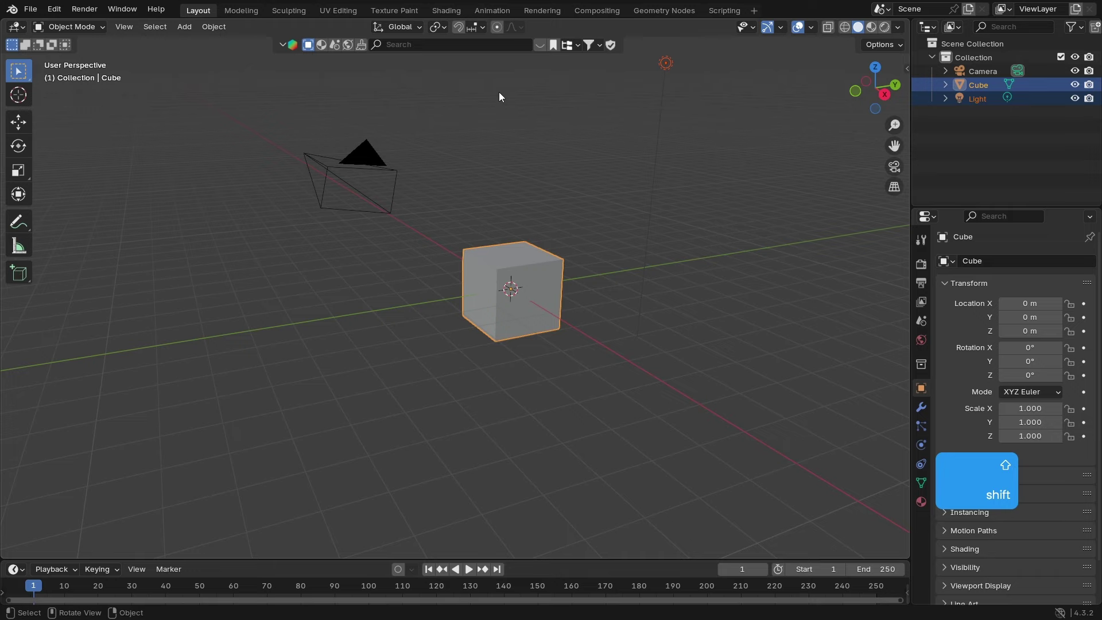
click(216, 26)
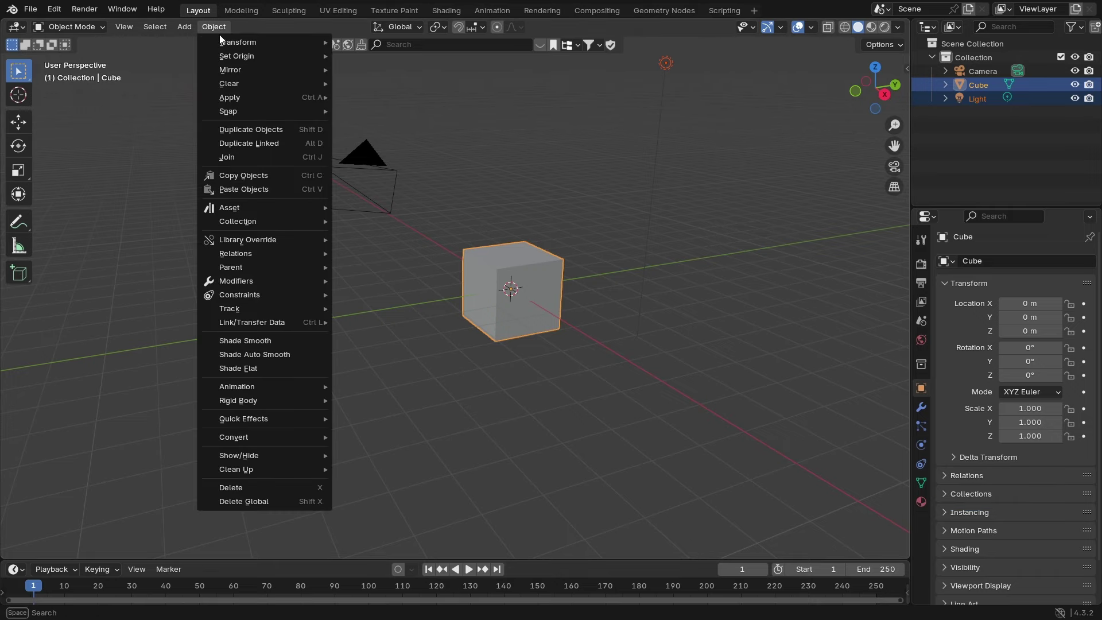
click(288, 484)
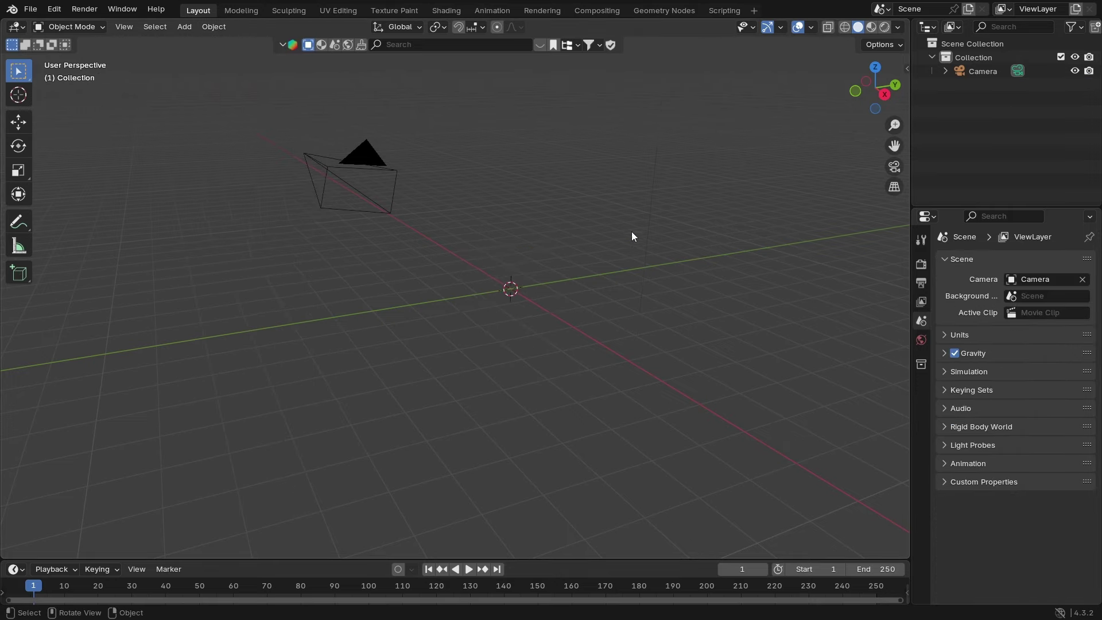
Step: Import Stem.gltf from the Freecad to Blender folder as glTF 2.0 with the default import options
middle_drag(600, 223, 606, 236)
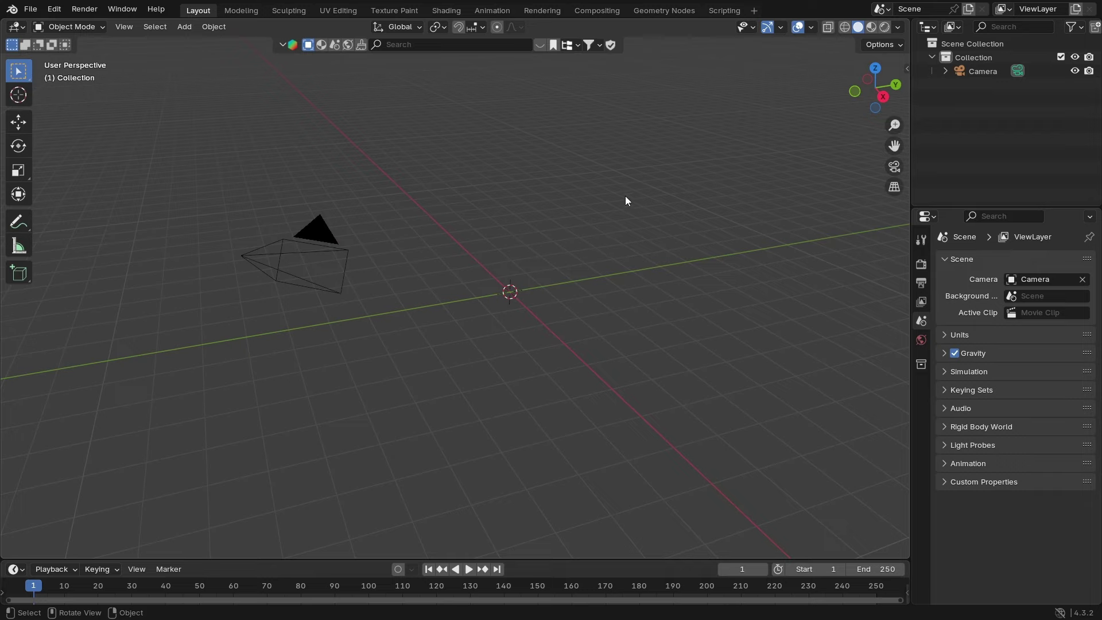
click(32, 9)
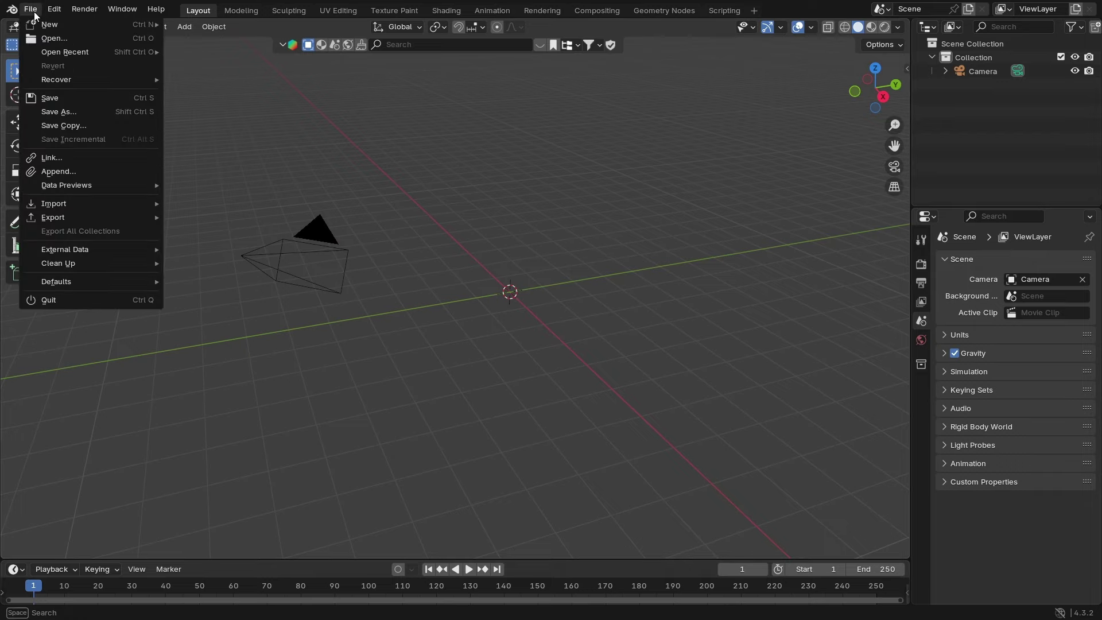
mouse_move(83, 205)
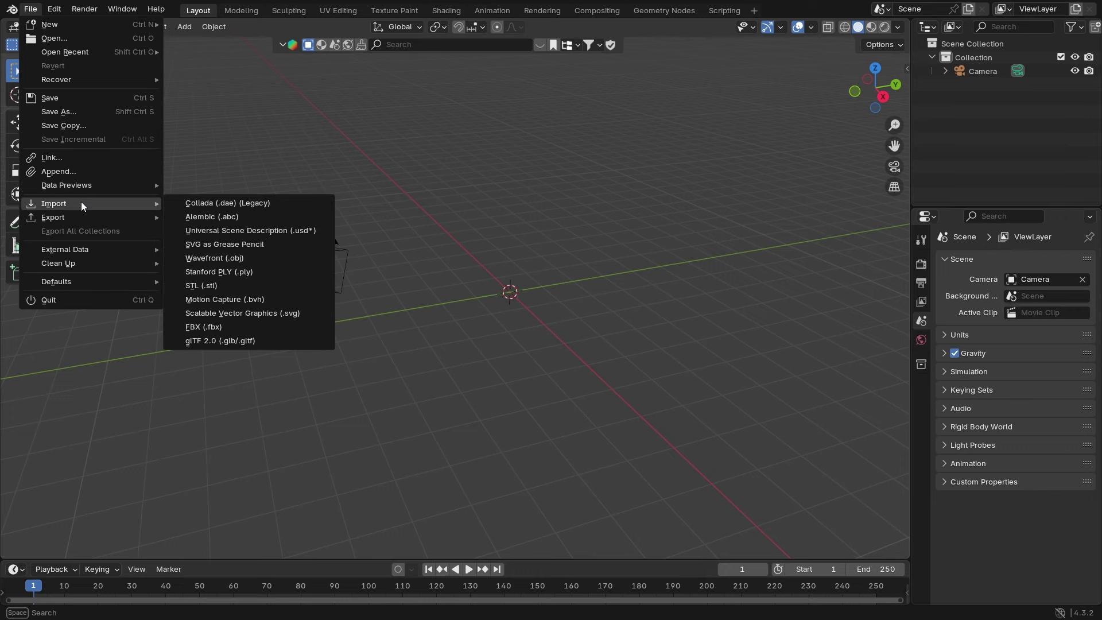
click(233, 341)
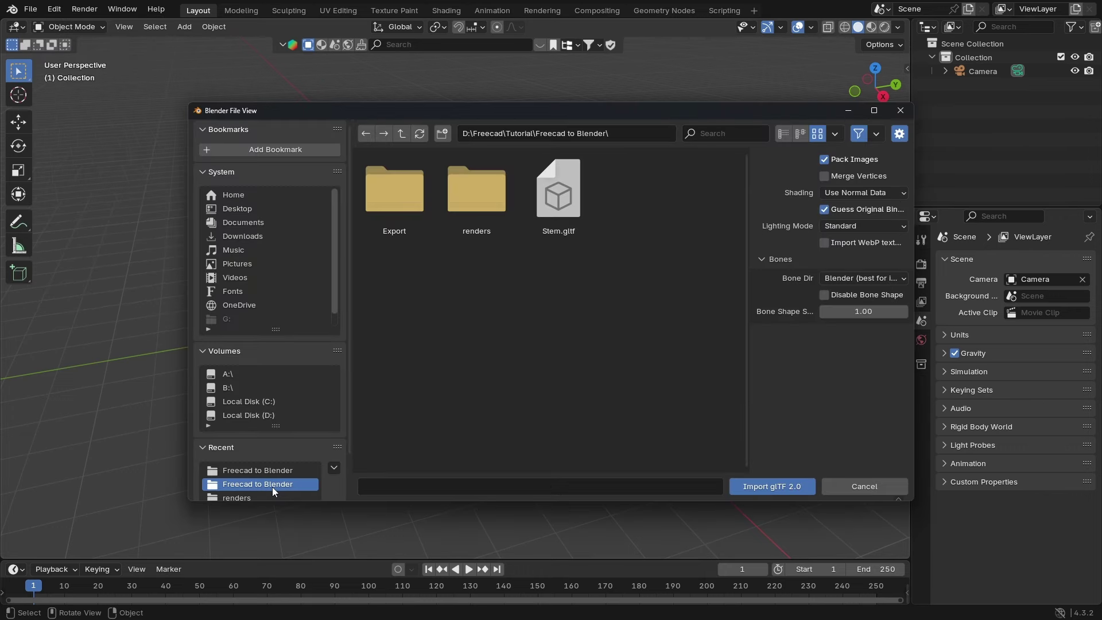
click(558, 198)
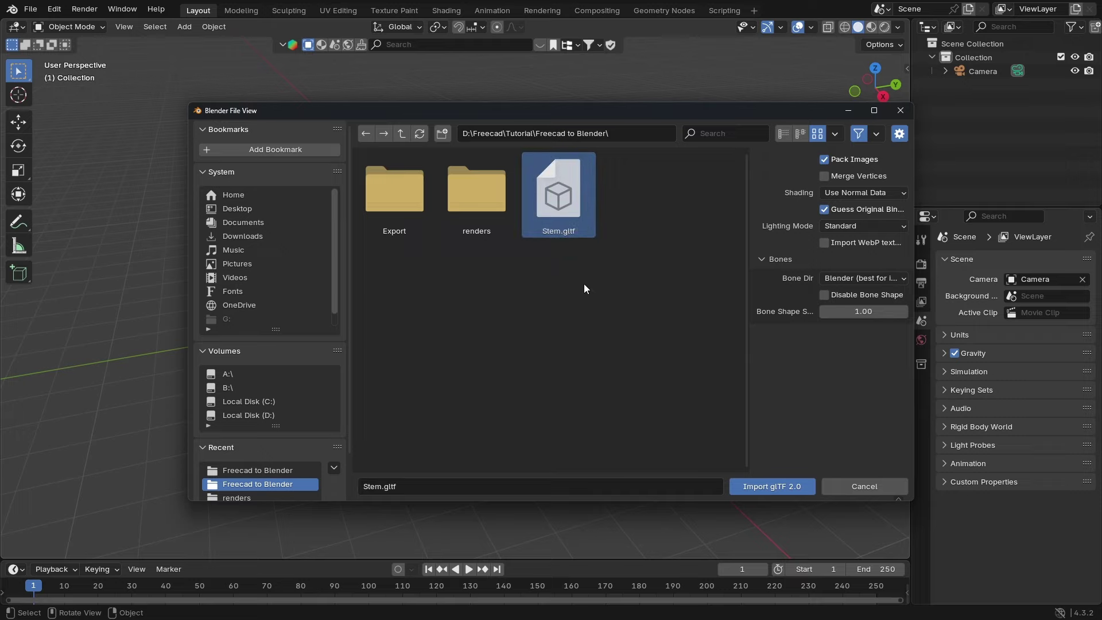
click(764, 488)
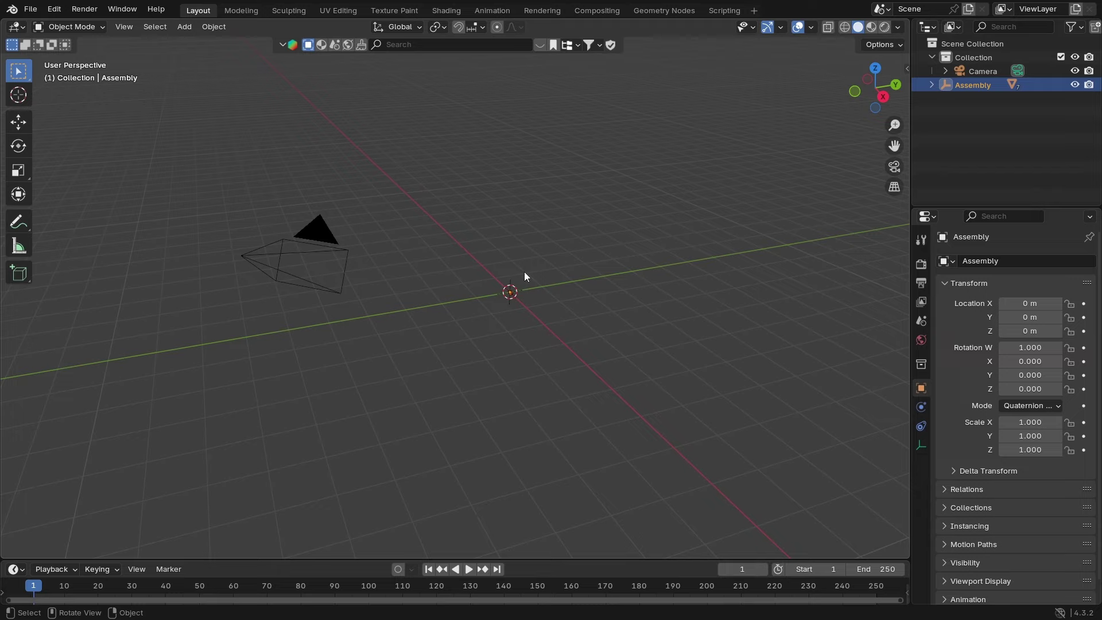
Step: Frame the imported Assembly in the viewport and view the whole stem from its side
click(124, 26)
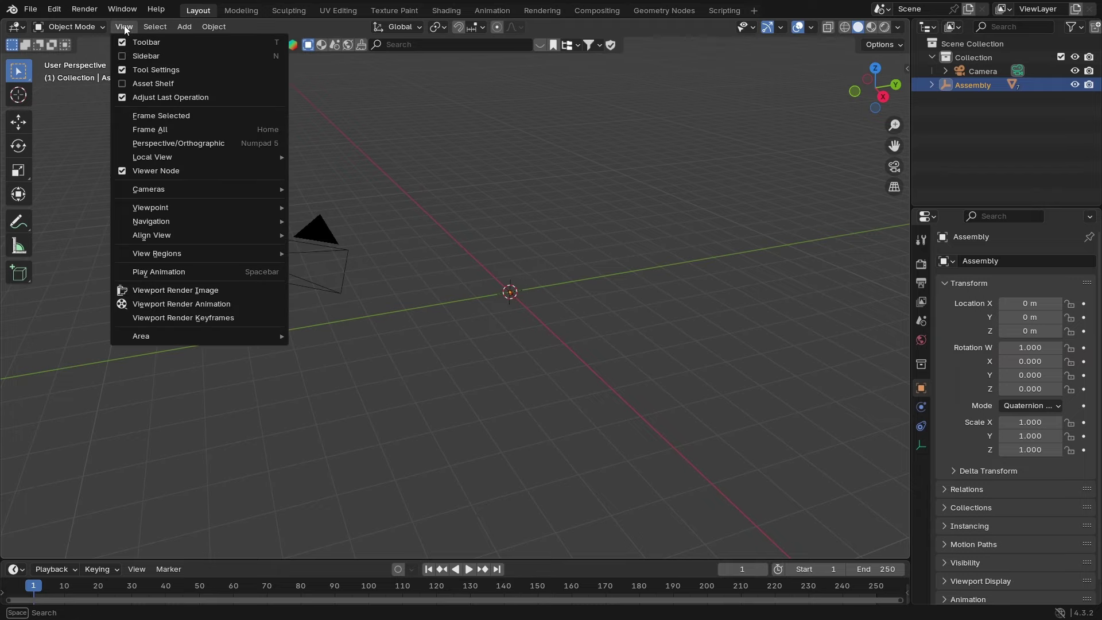
click(166, 116)
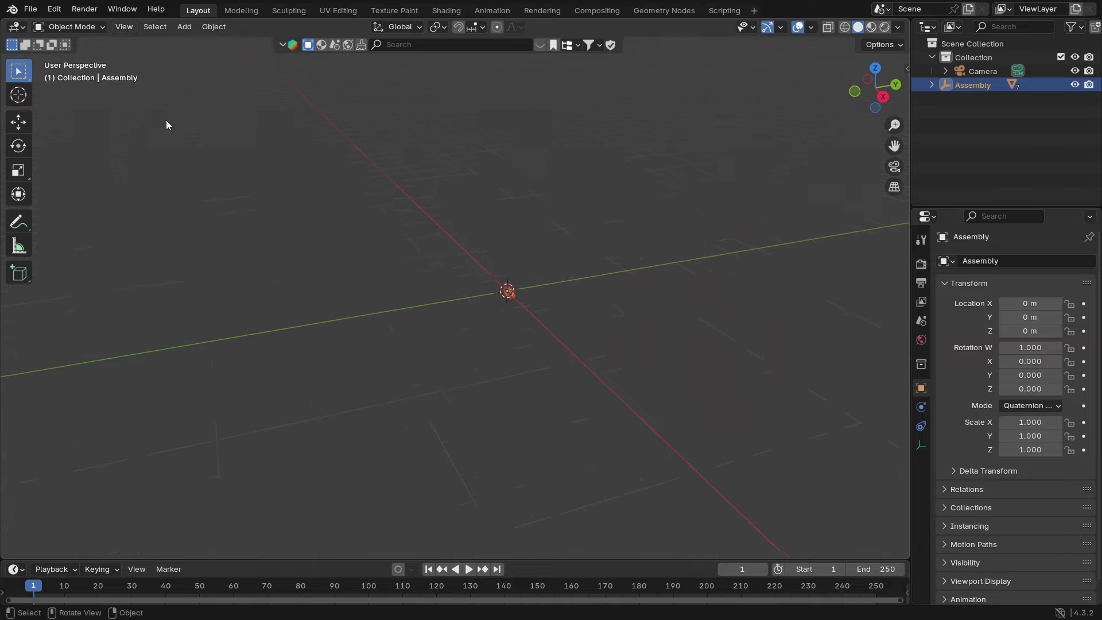
scroll(505, 264, down, 4)
middle_drag(519, 265, 441, 348)
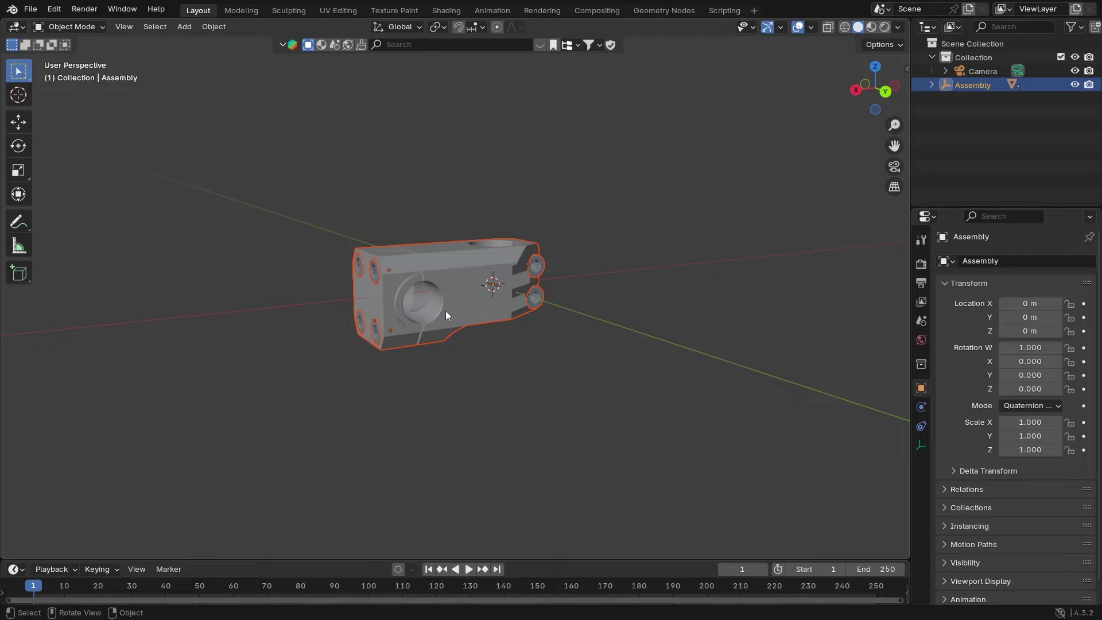
shift+middle_drag(432, 306, 467, 296)
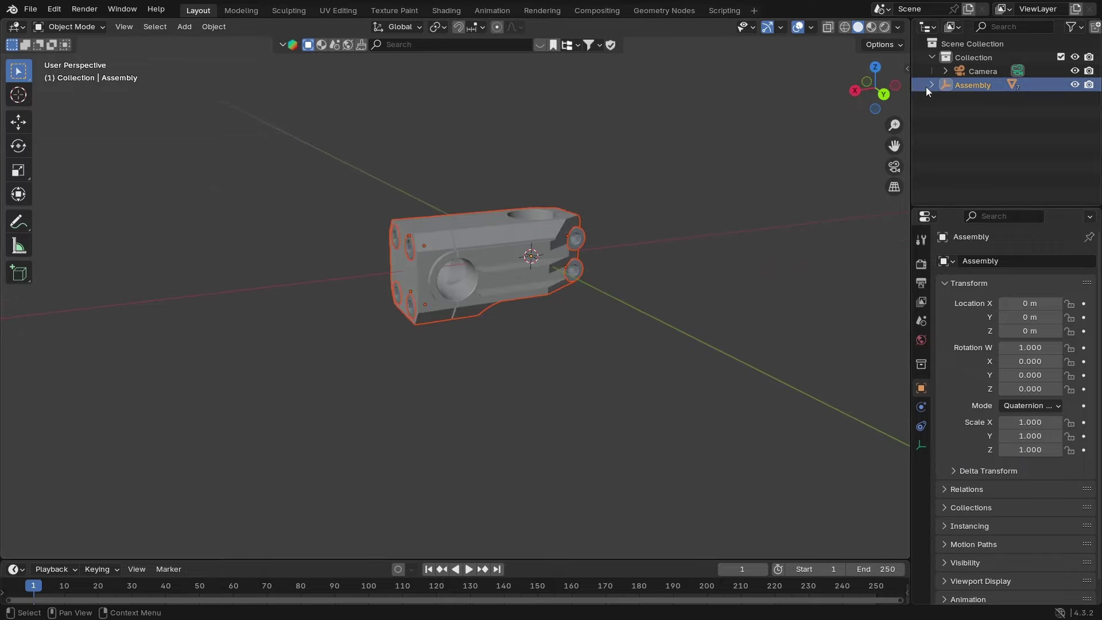
Step: Widen the outliner and properties area and expand the Assembly to list its parts
drag(911, 109, 547, 173)
drag(649, 207, 655, 210)
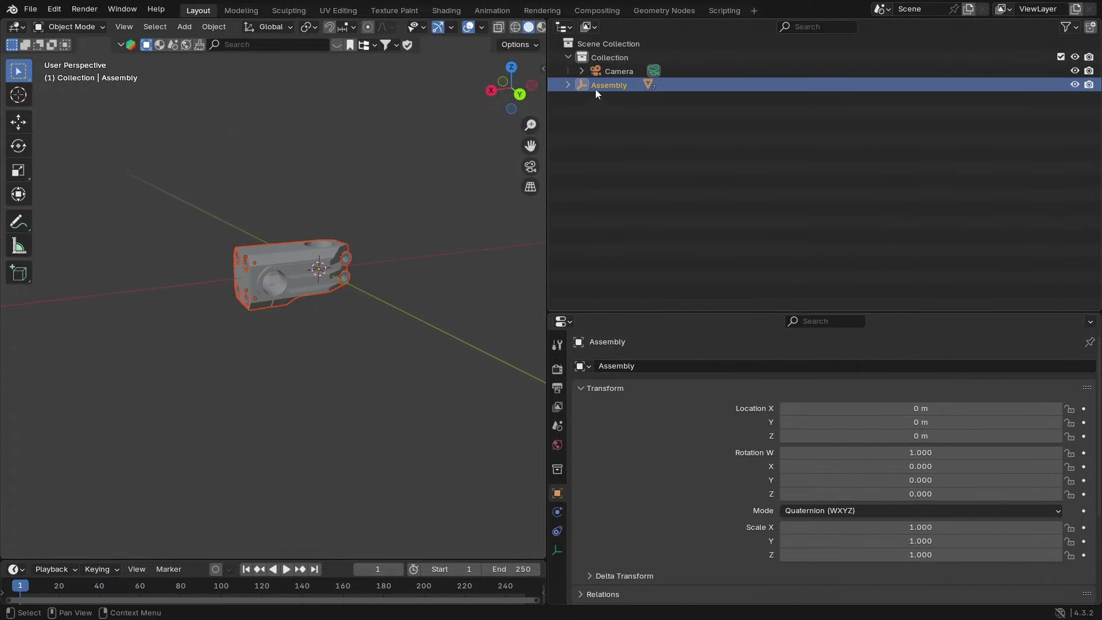
click(568, 85)
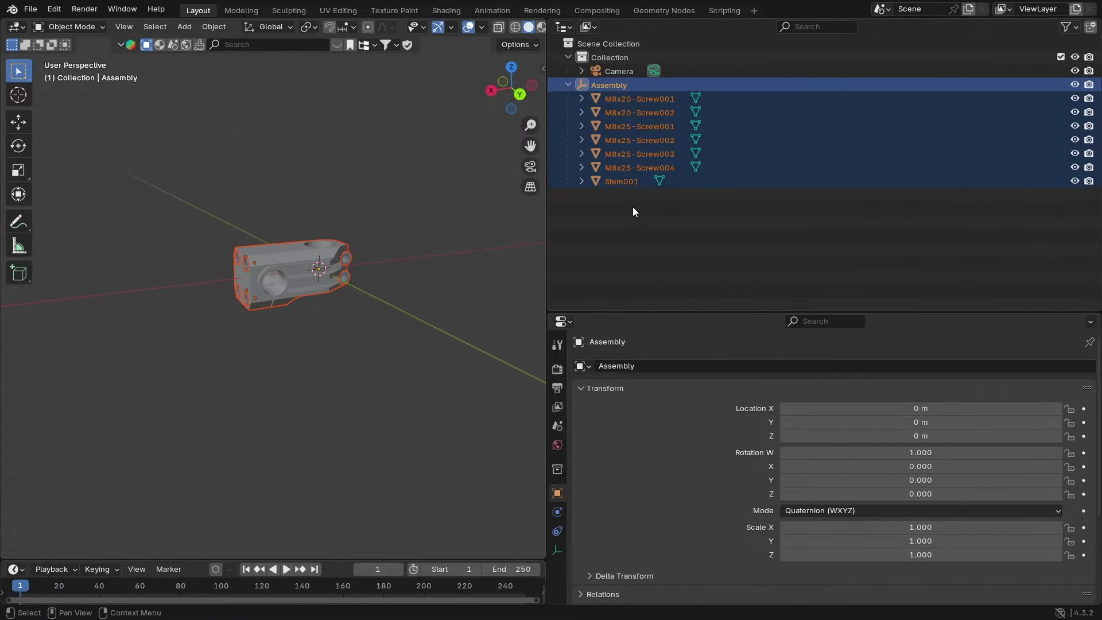
Step: Examine which parts the Assembly contains by highlighting the stem body and each M8 screw in turn, finishing with Stem001 selected
click(624, 181)
scroll(315, 261, up, 5)
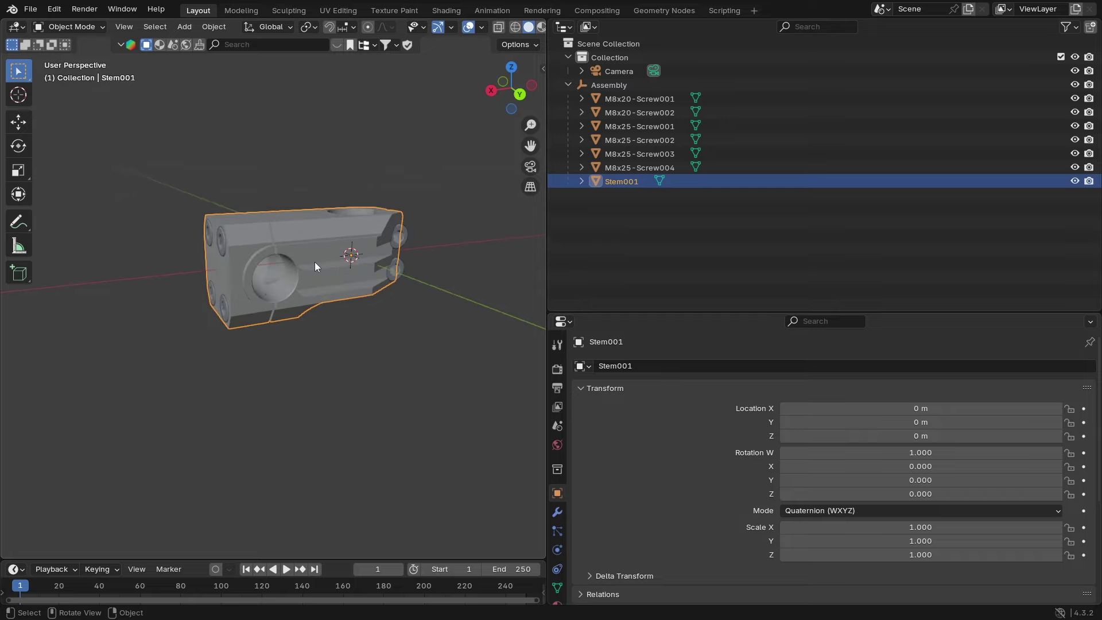
shift+middle_drag(424, 226, 447, 231)
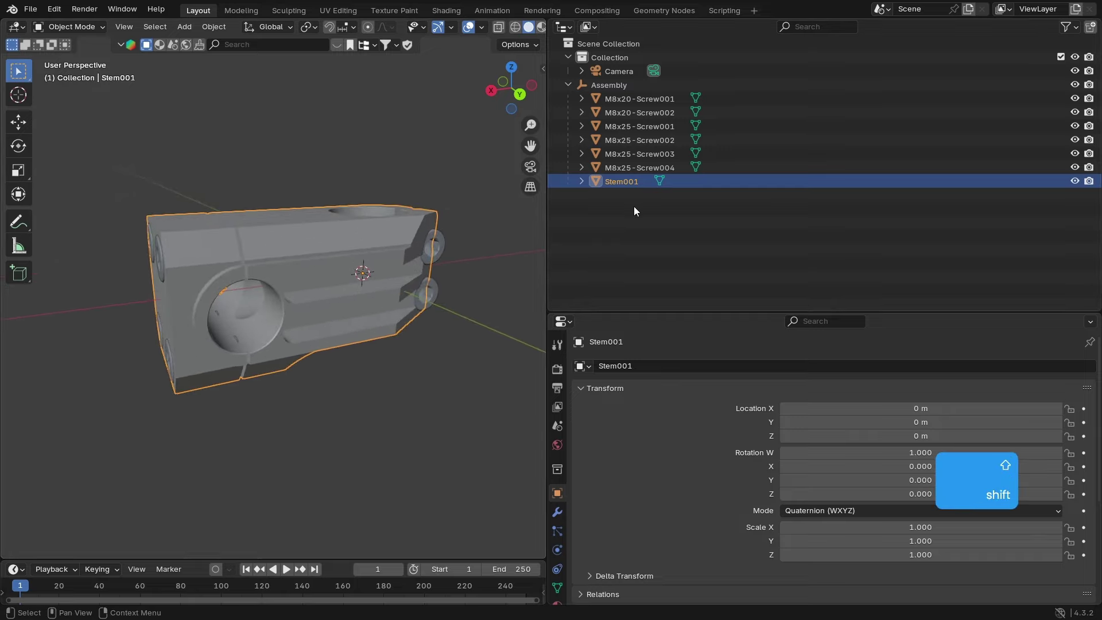
click(631, 167)
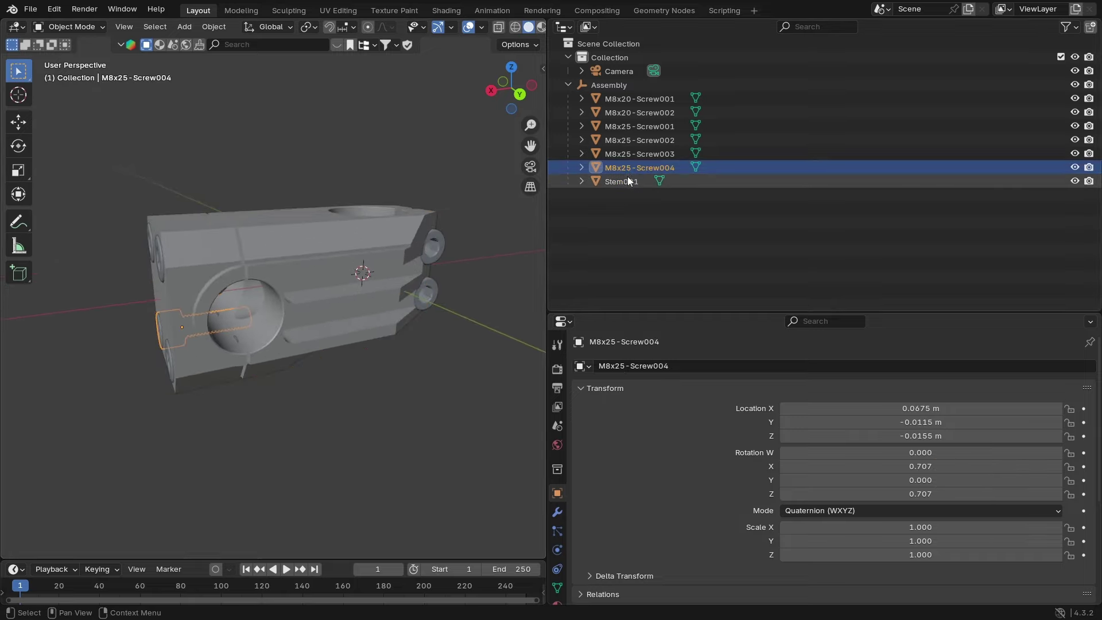
click(633, 153)
click(632, 141)
click(630, 126)
click(634, 113)
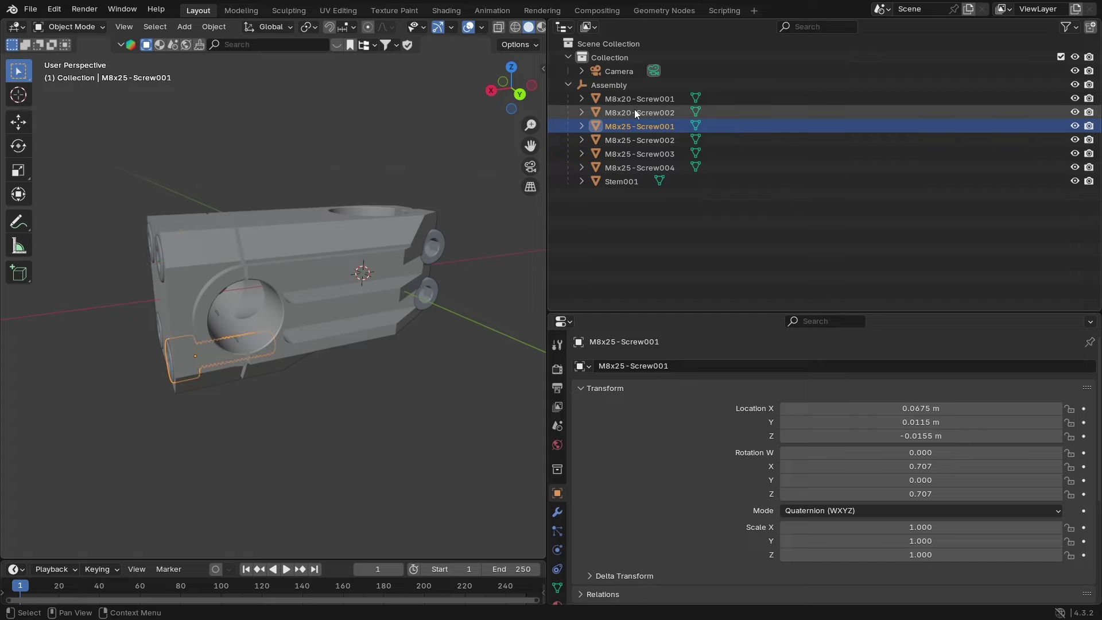
click(634, 98)
click(621, 182)
middle_drag(448, 193, 239, 271)
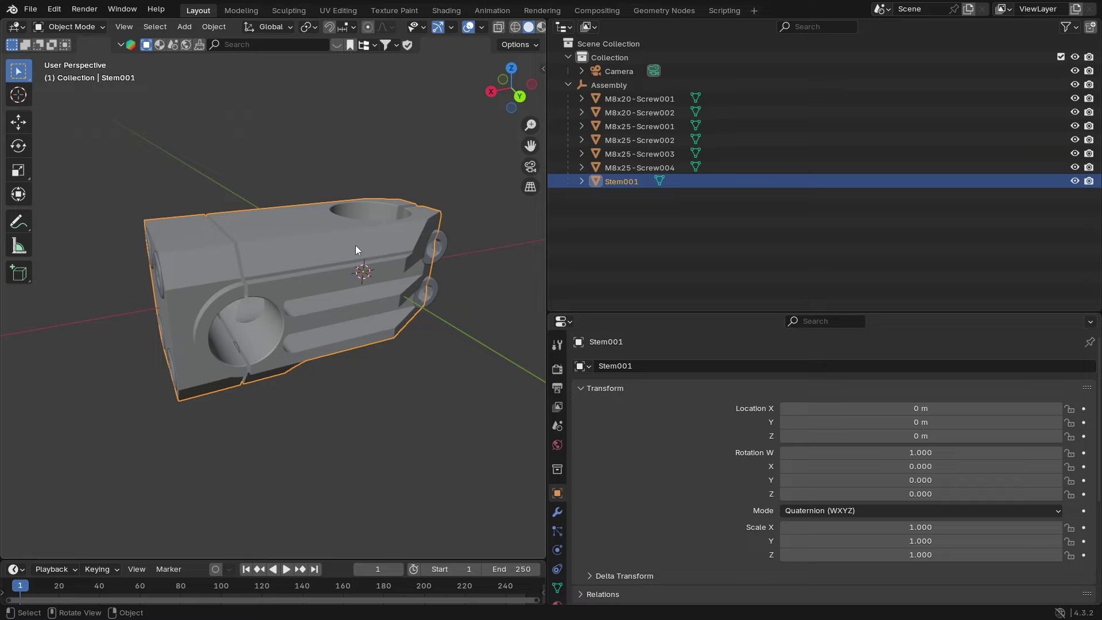
middle_drag(308, 233, 254, 291)
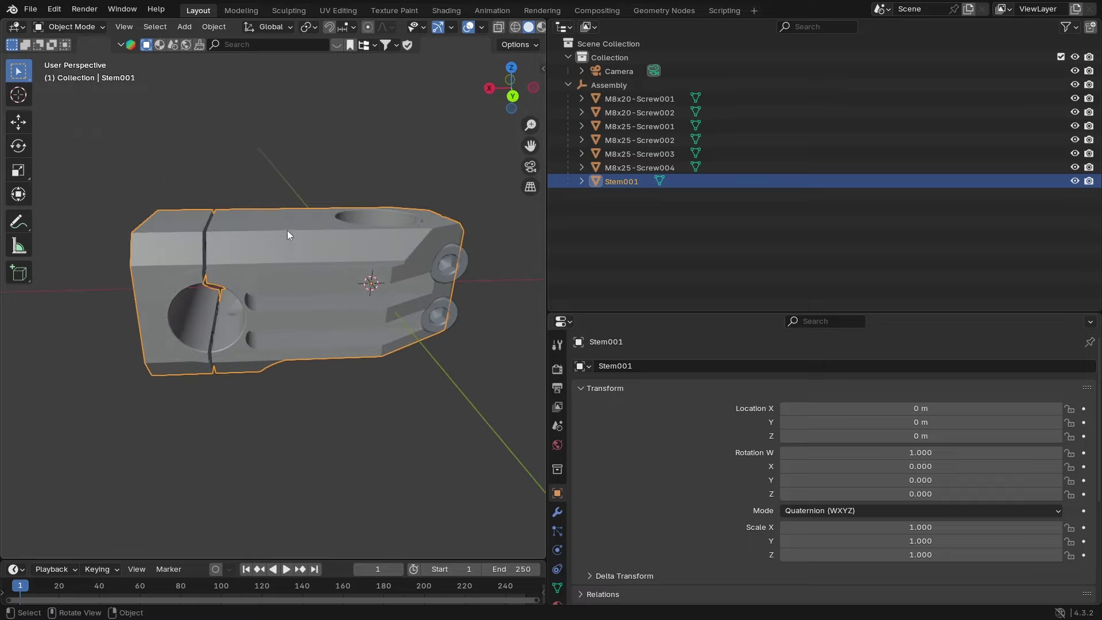
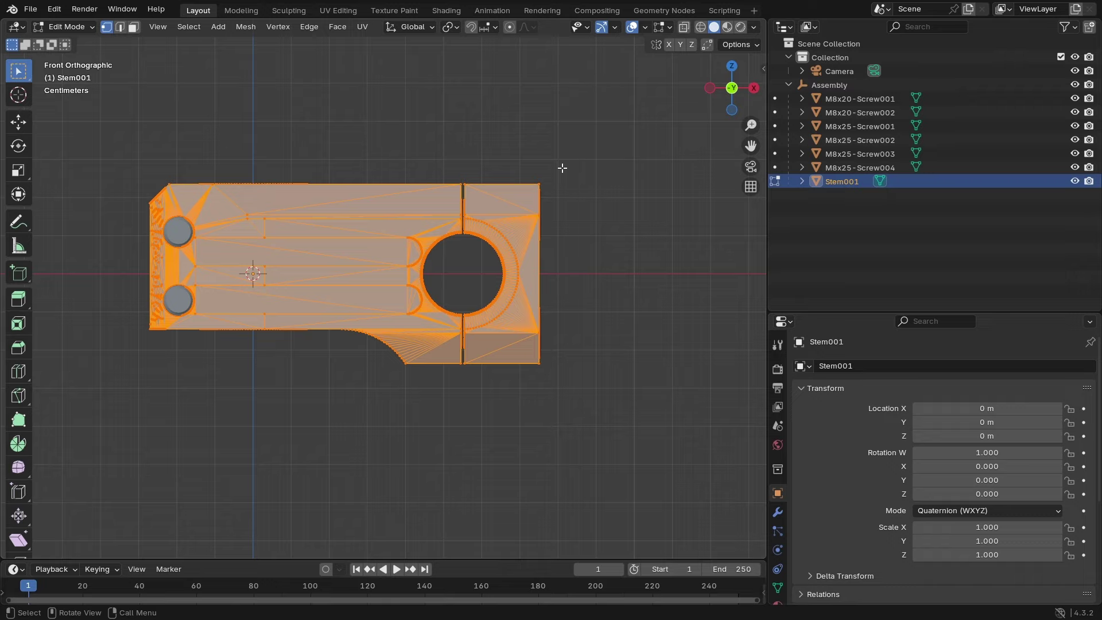
Step: Separate the front clamp half of Stem001 into its own object, selecting its geometry through the mesh in wireframe display
click(700, 29)
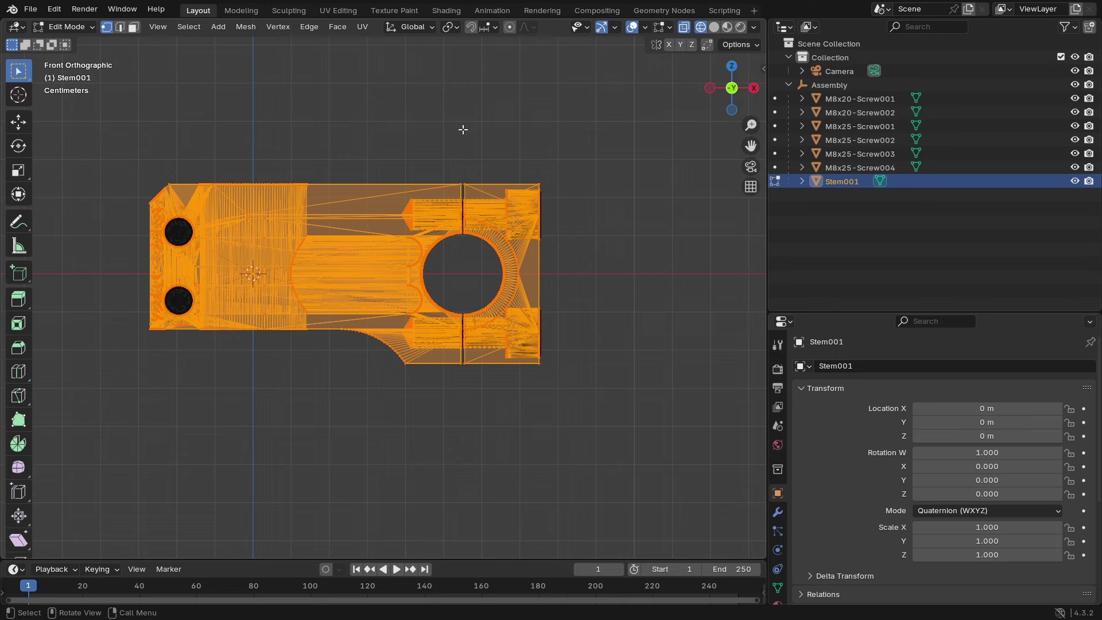
drag(464, 129, 599, 413)
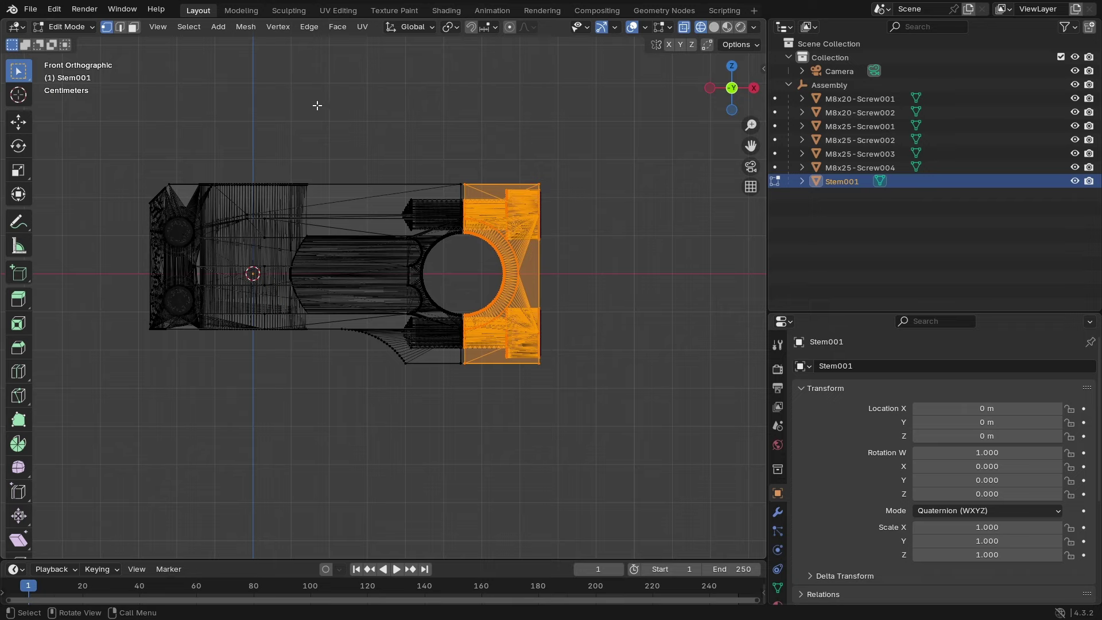
click(242, 29)
mouse_move(287, 146)
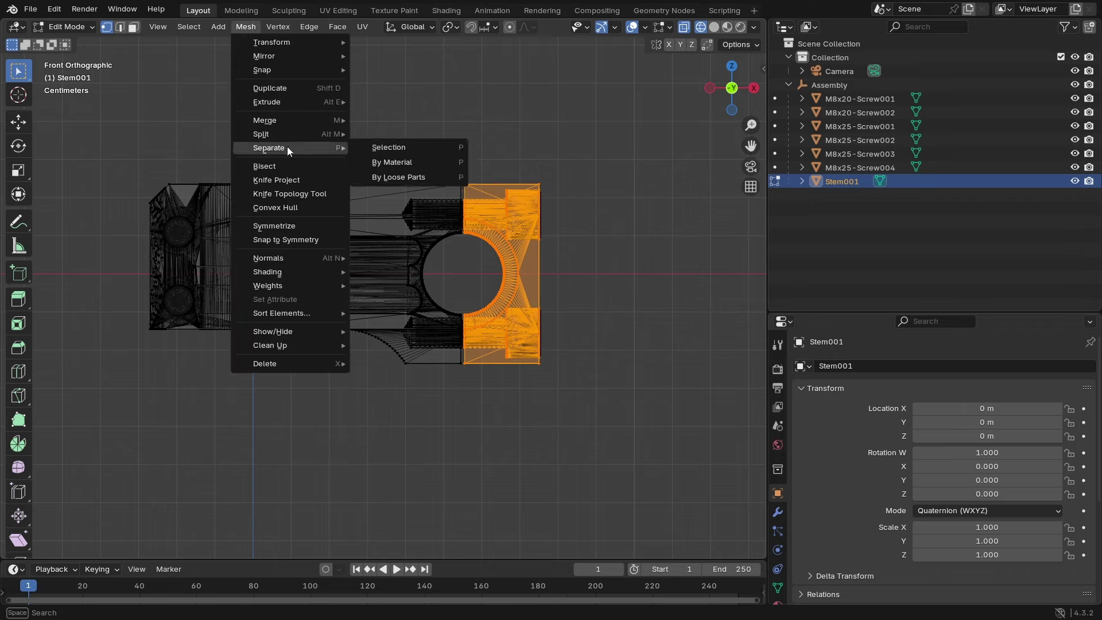
click(377, 147)
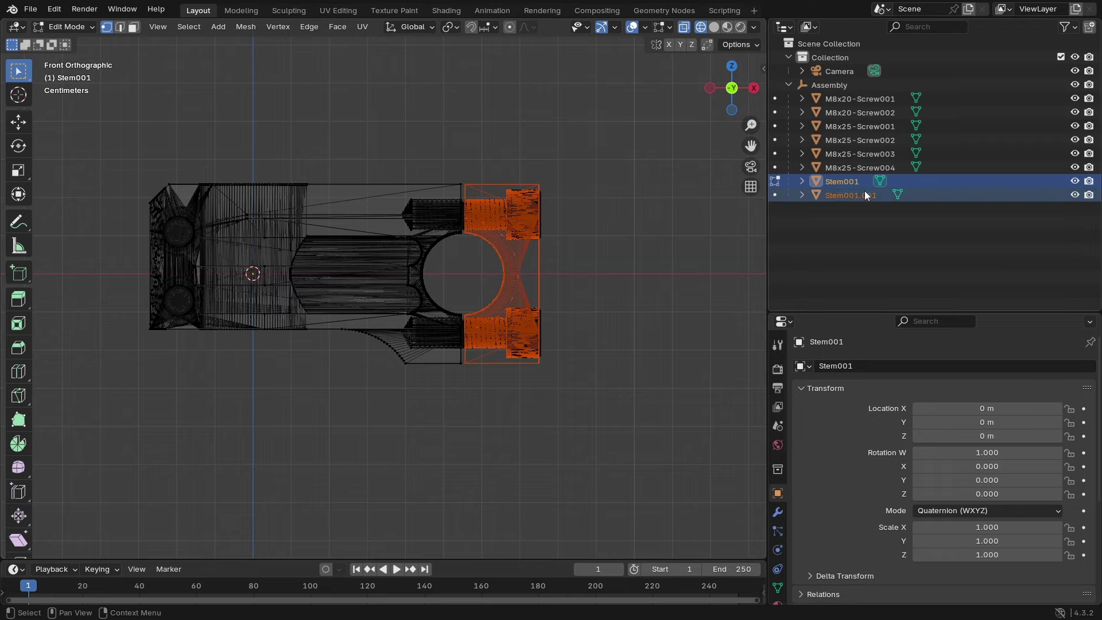
Step: Return to solid shading and Object Mode, and check the separated front clamp by selecting it
click(715, 27)
mouse_move(576, 150)
middle_down()
mouse_move(522, 172)
mouse_move(553, 220)
middle_up()
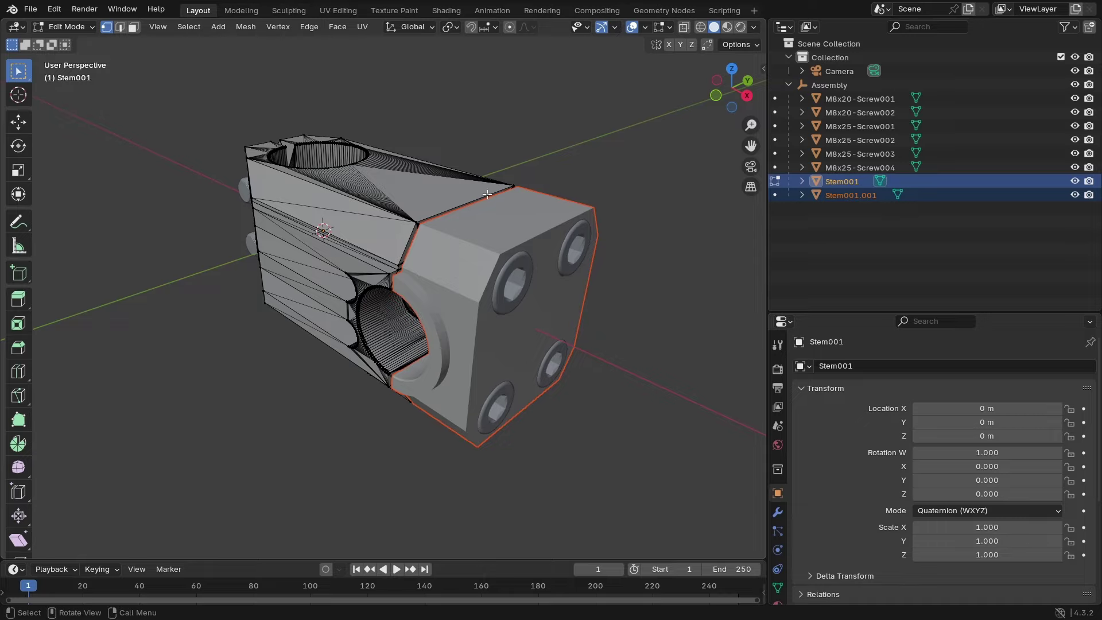
middle_drag(487, 195, 476, 268)
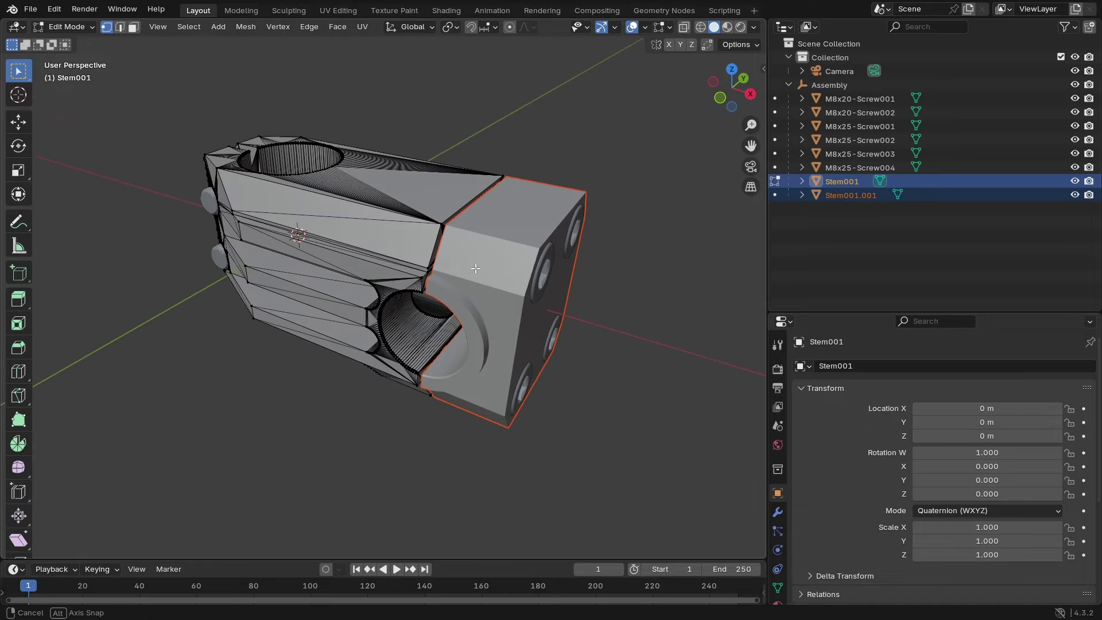
click(84, 27)
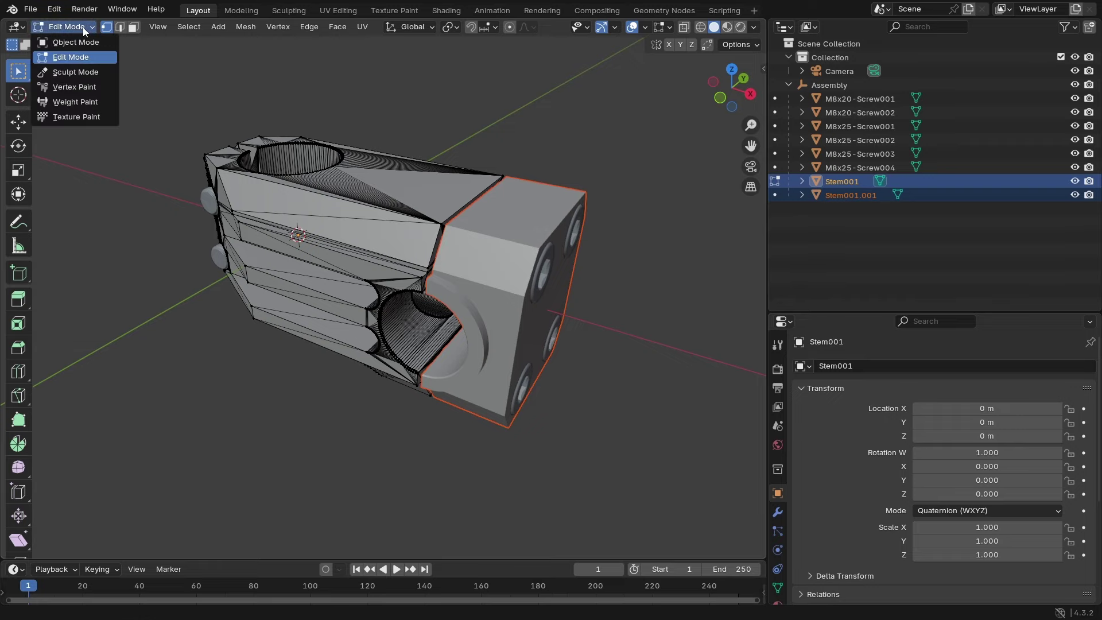
click(75, 41)
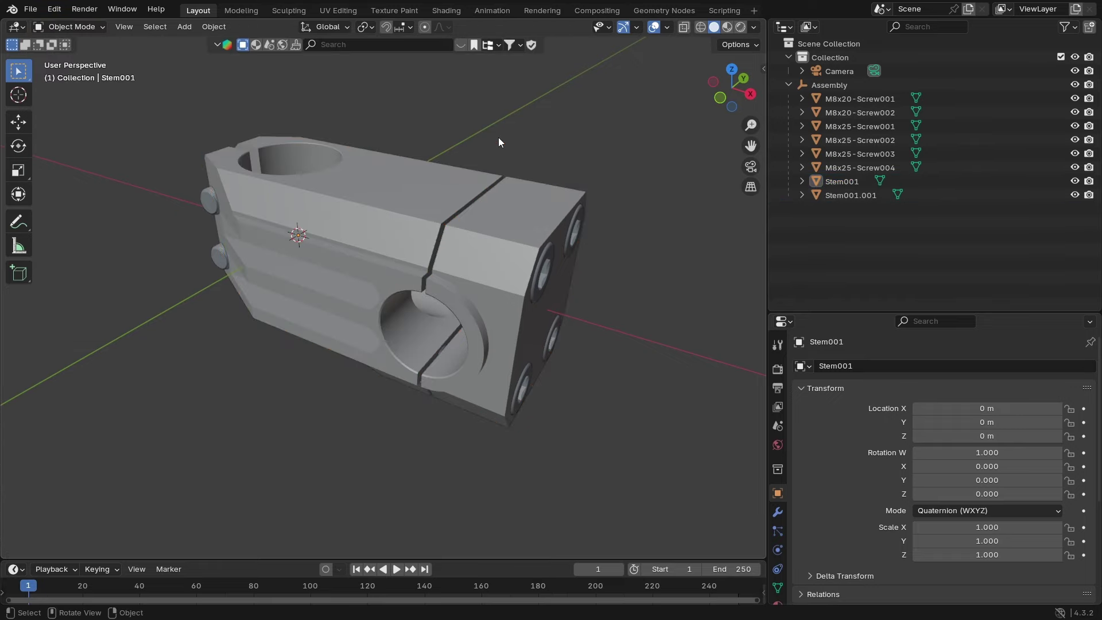
middle_drag(499, 142, 483, 239)
click(481, 237)
Step: Rename the main stem body as Stem_base
click(387, 226)
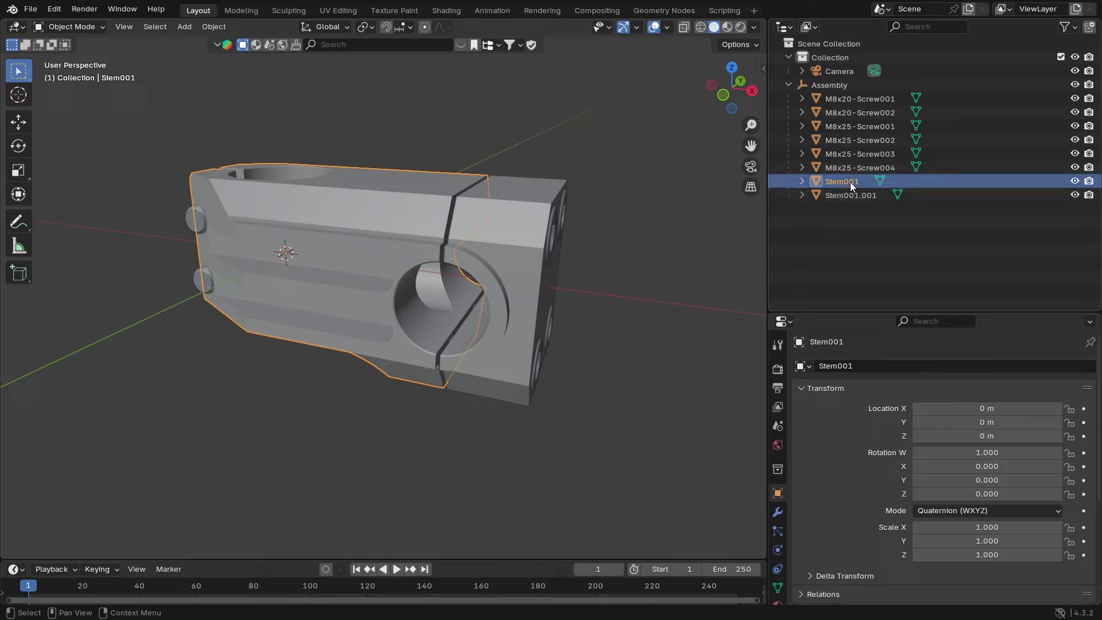
key(F2)
text(St)
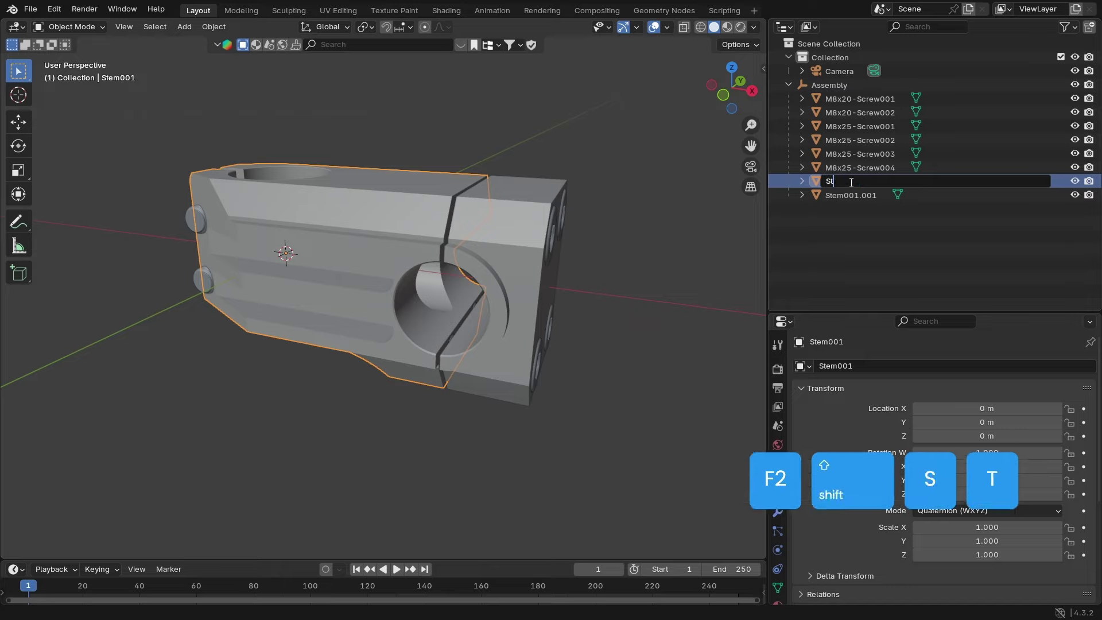
text(em_base)
key(Return)
Step: Rename the separated front clamp as Stem_front
click(851, 182)
key(F2)
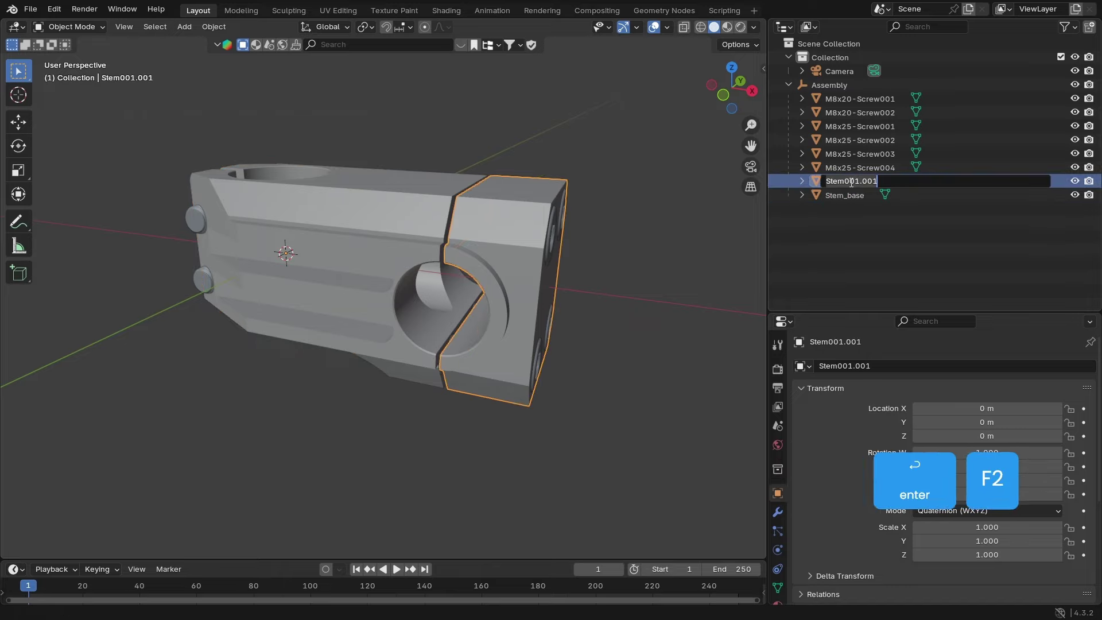
text(Stem_front)
key(Return)
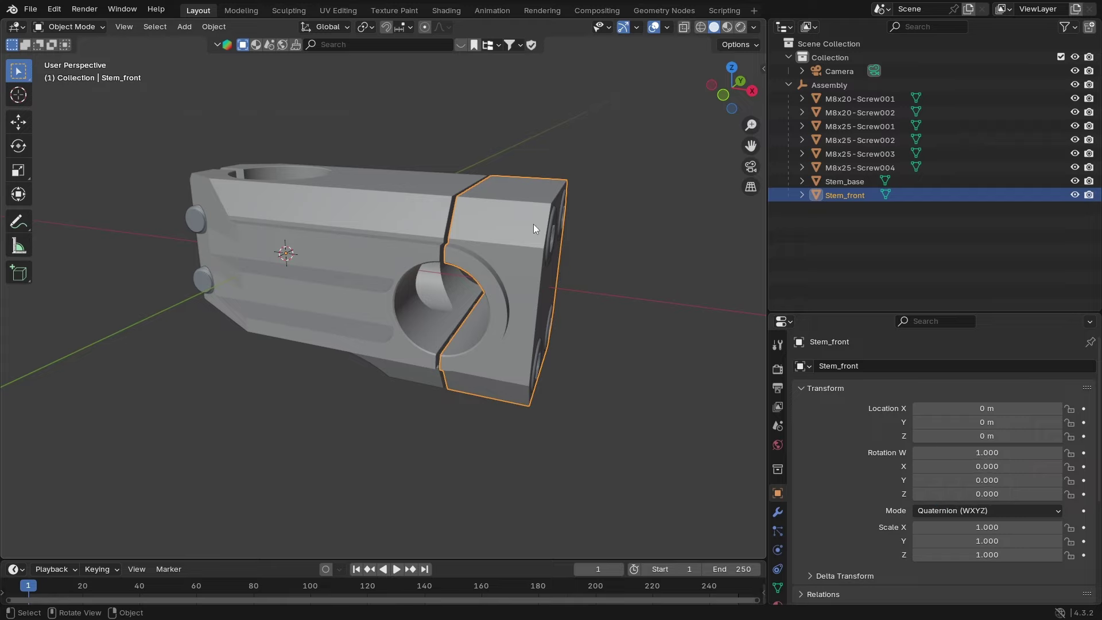
Step: Switch to the Shading workspace and frame the whole Assembly in its viewport, seen at an angle from the front clamp side
middle_drag(533, 224, 659, 213)
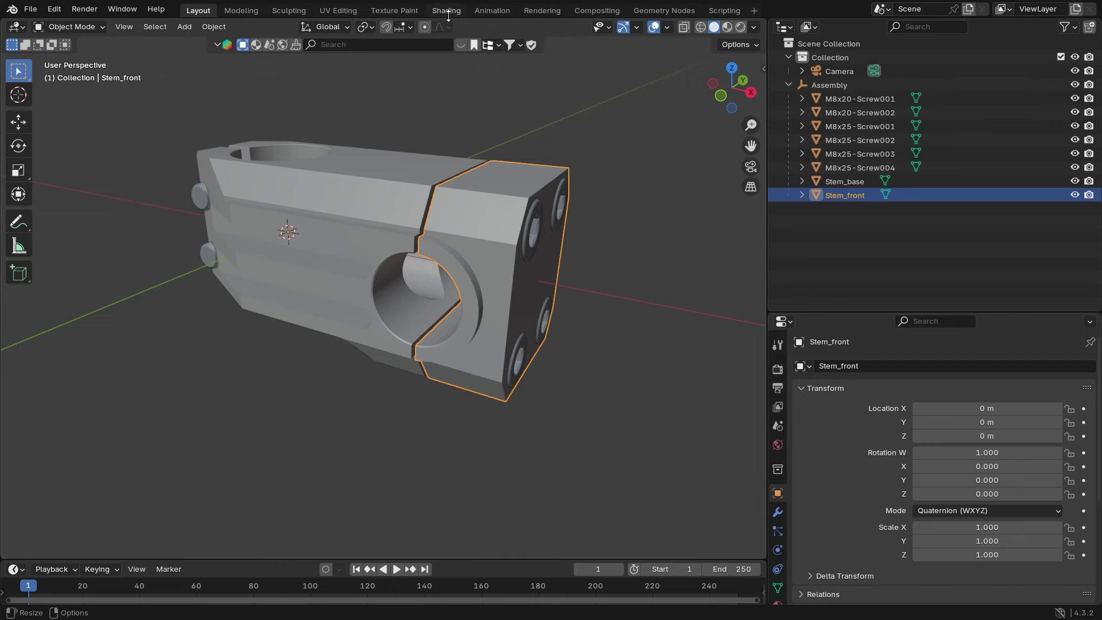
click(449, 12)
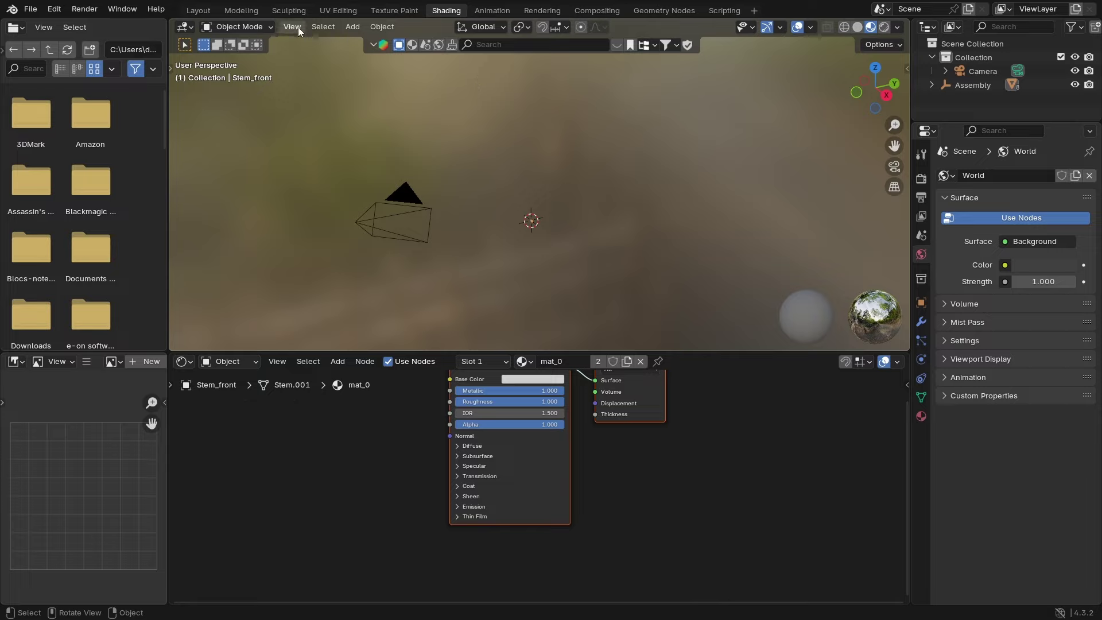
click(977, 86)
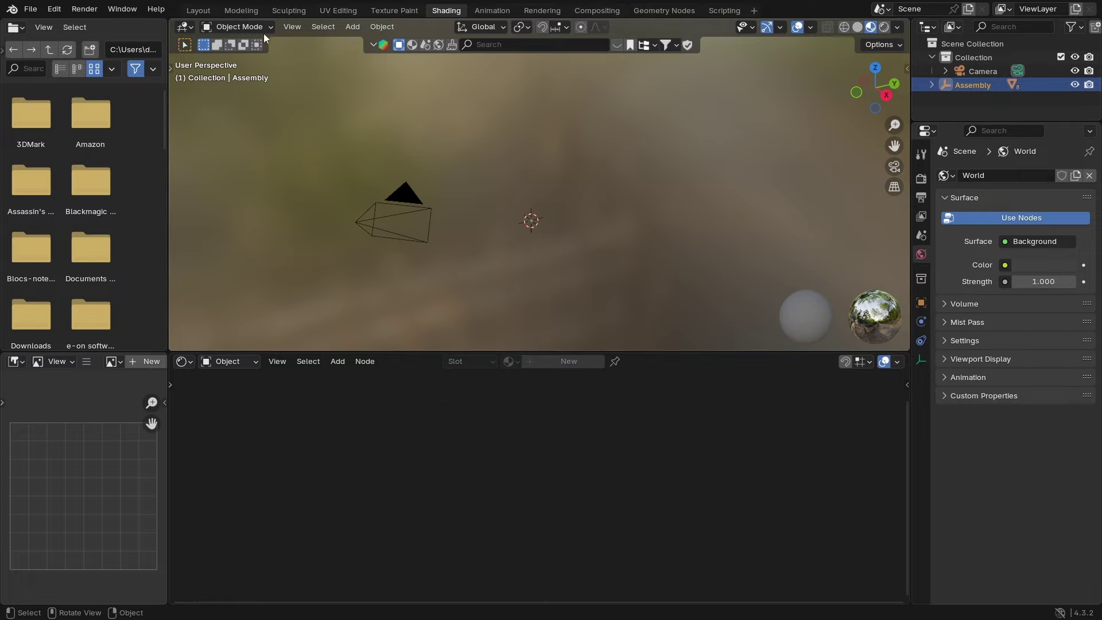
click(294, 27)
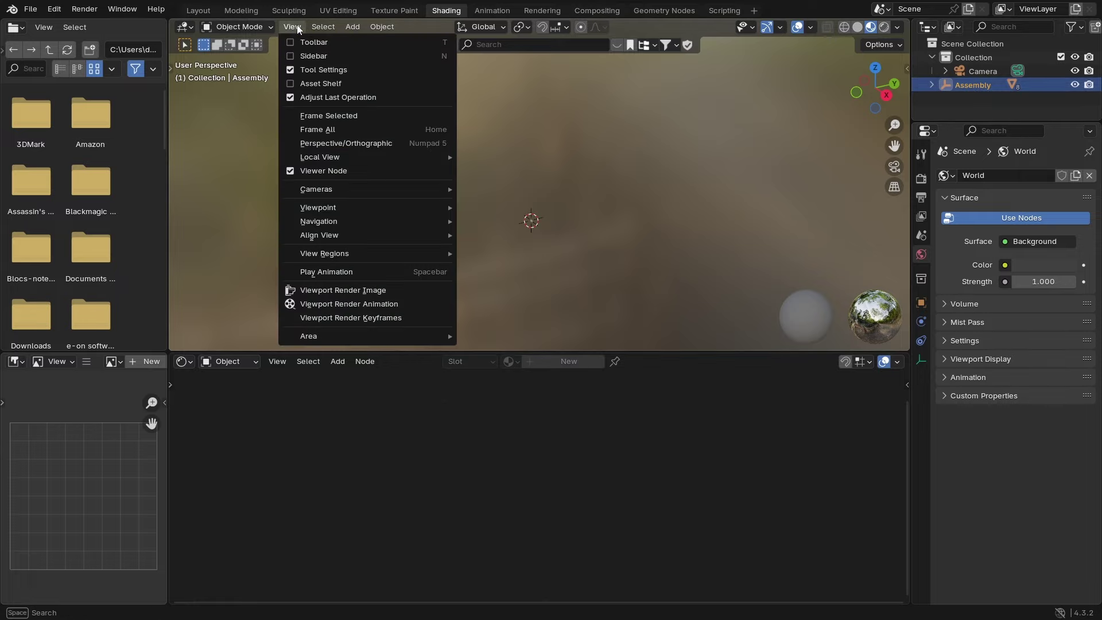
click(324, 116)
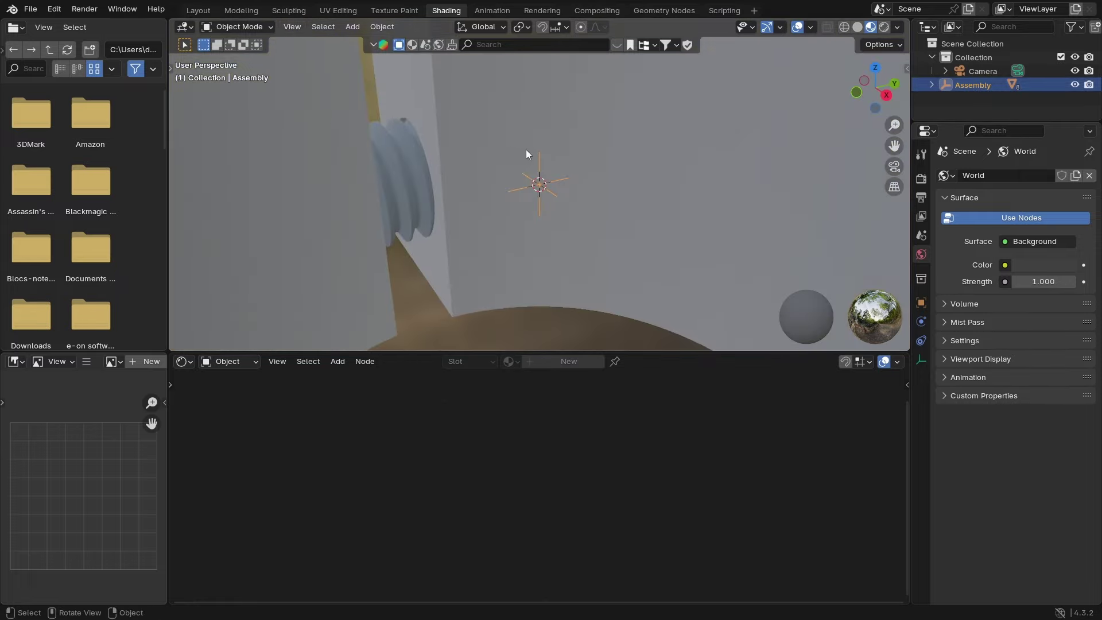
scroll(529, 151, up, 4)
middle_drag(532, 154, 449, 175)
scroll(455, 177, down, 2)
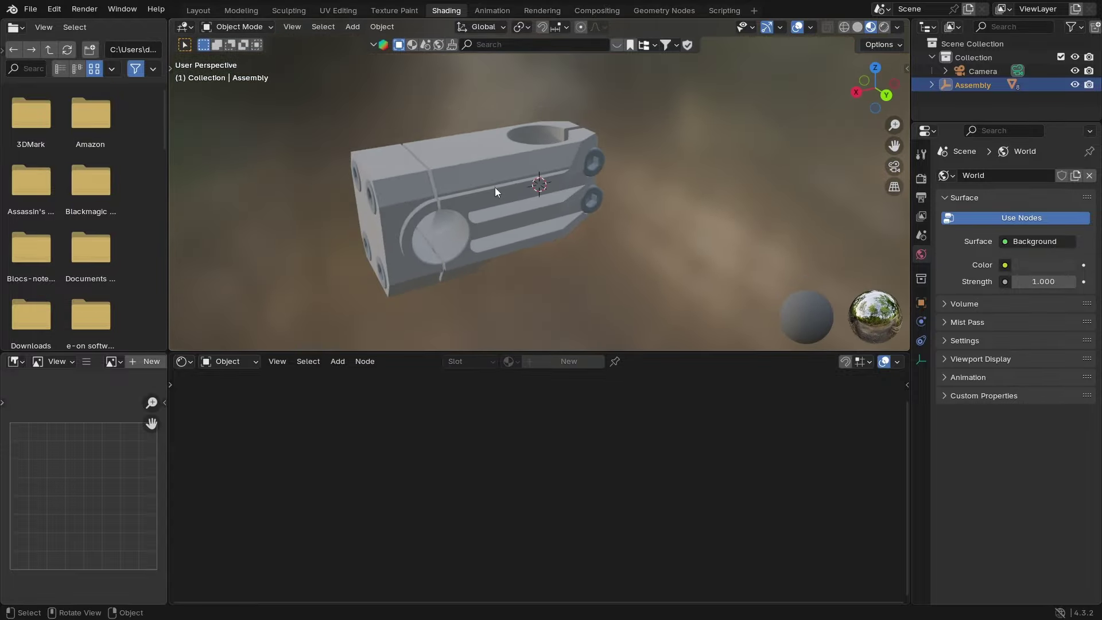
middle_drag(496, 191, 542, 143)
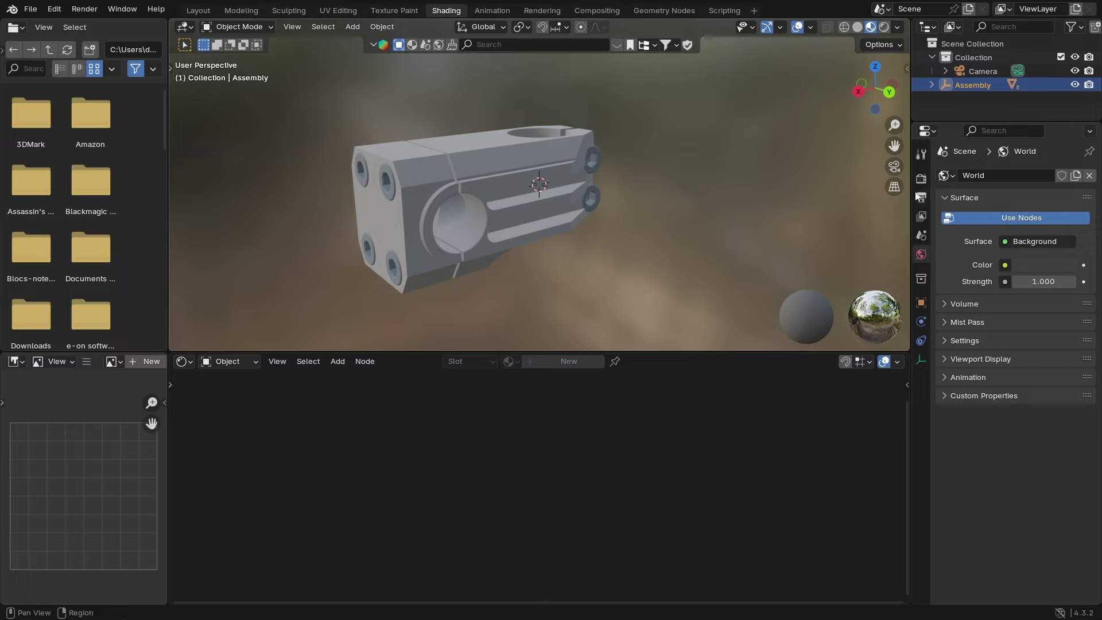
Step: Set the render engine to Cycles and the device to GPU Compute
click(921, 178)
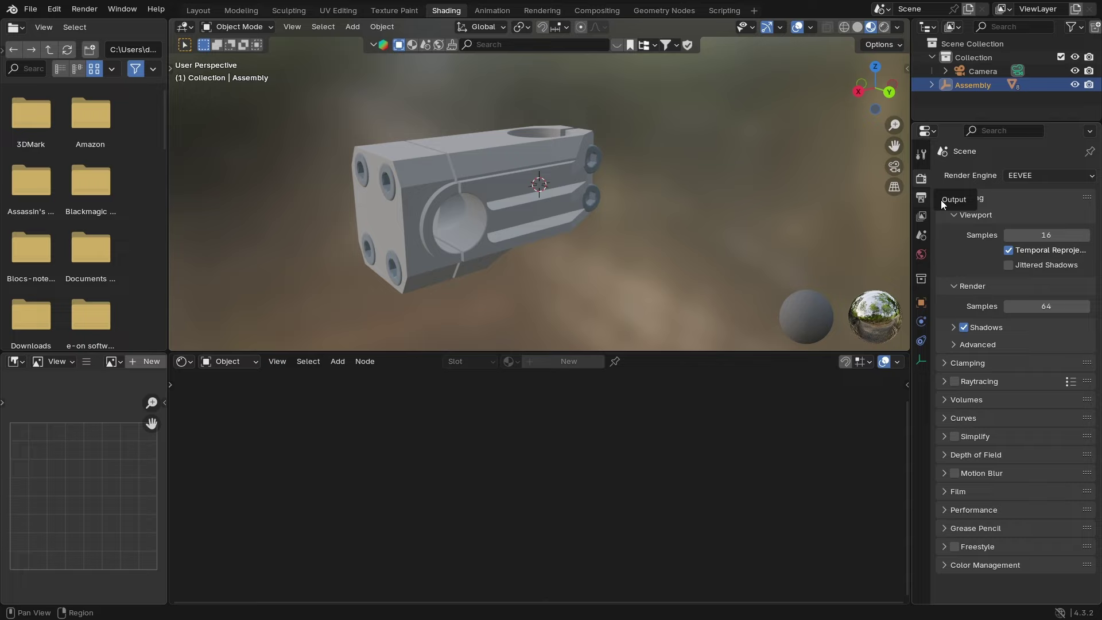
click(1049, 175)
click(1031, 221)
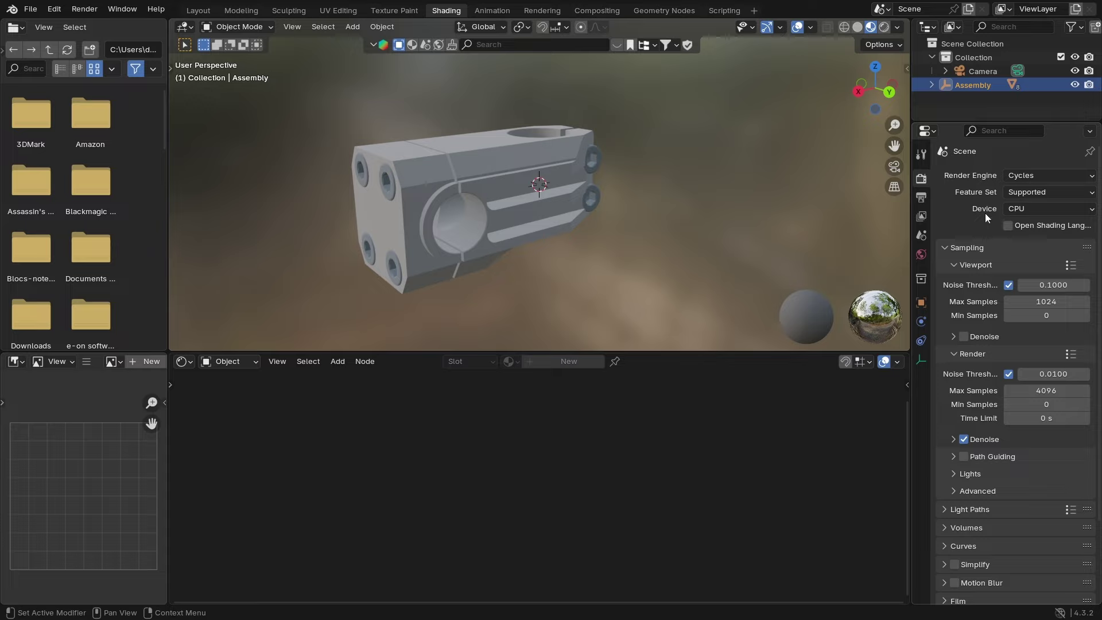
click(1025, 209)
click(1025, 240)
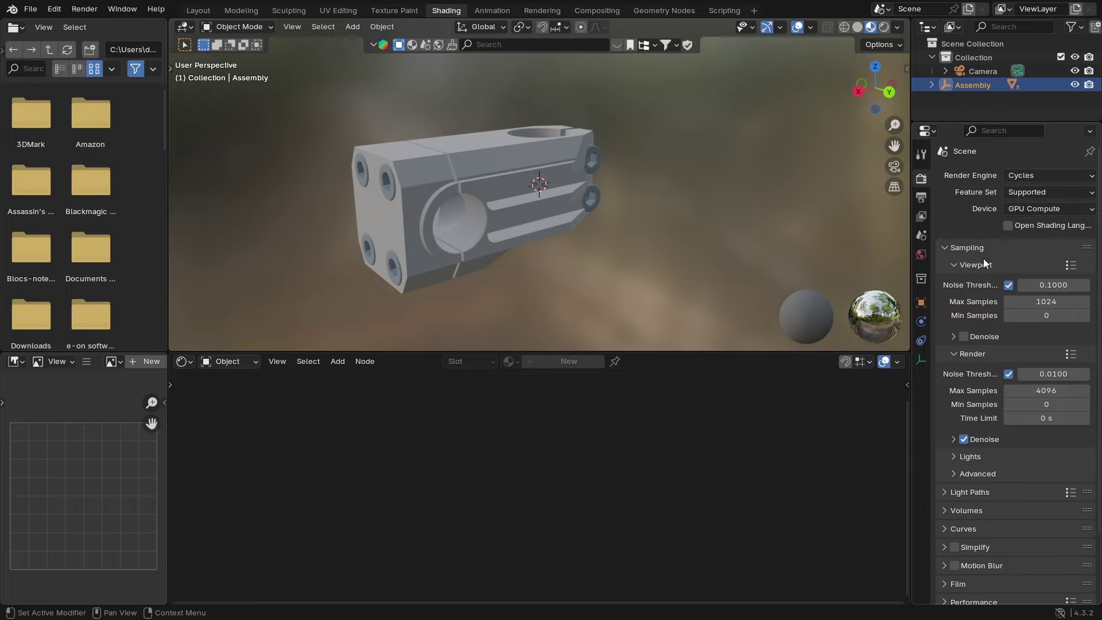
Step: Limit the viewport sampling to 32 max samples and enable viewport denoising with the OptiX denoiser
click(1044, 302)
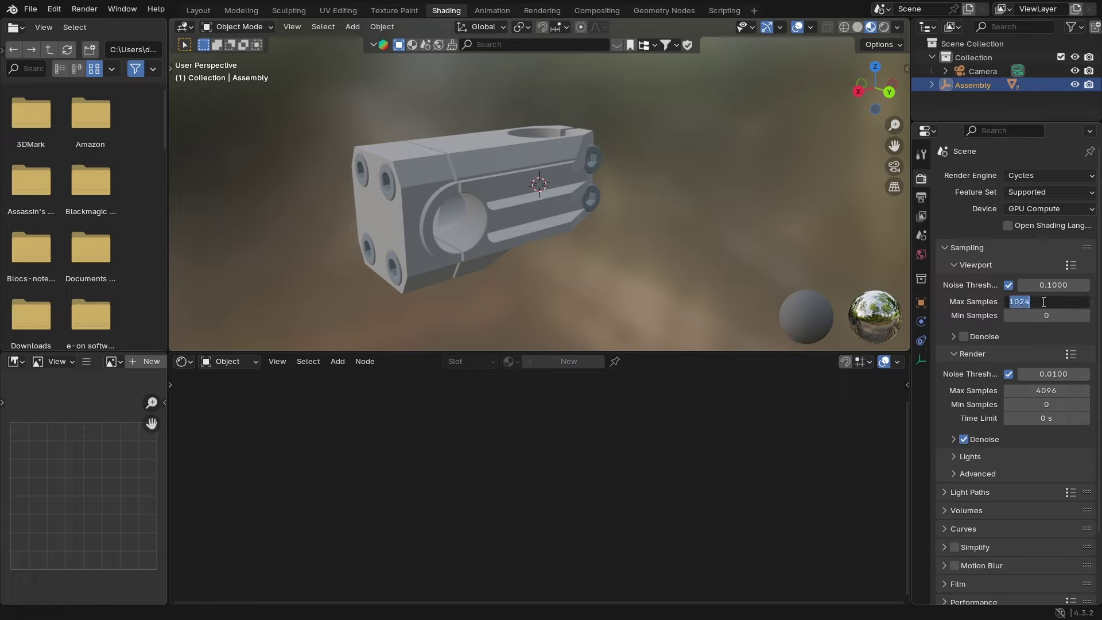
text(32)
key(Return)
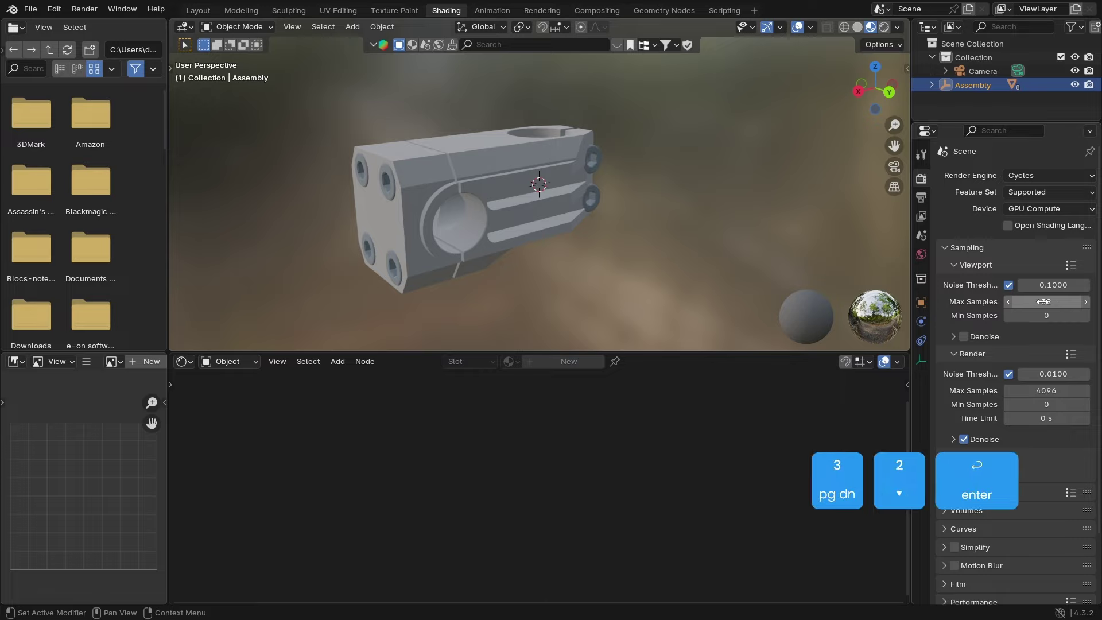
click(964, 336)
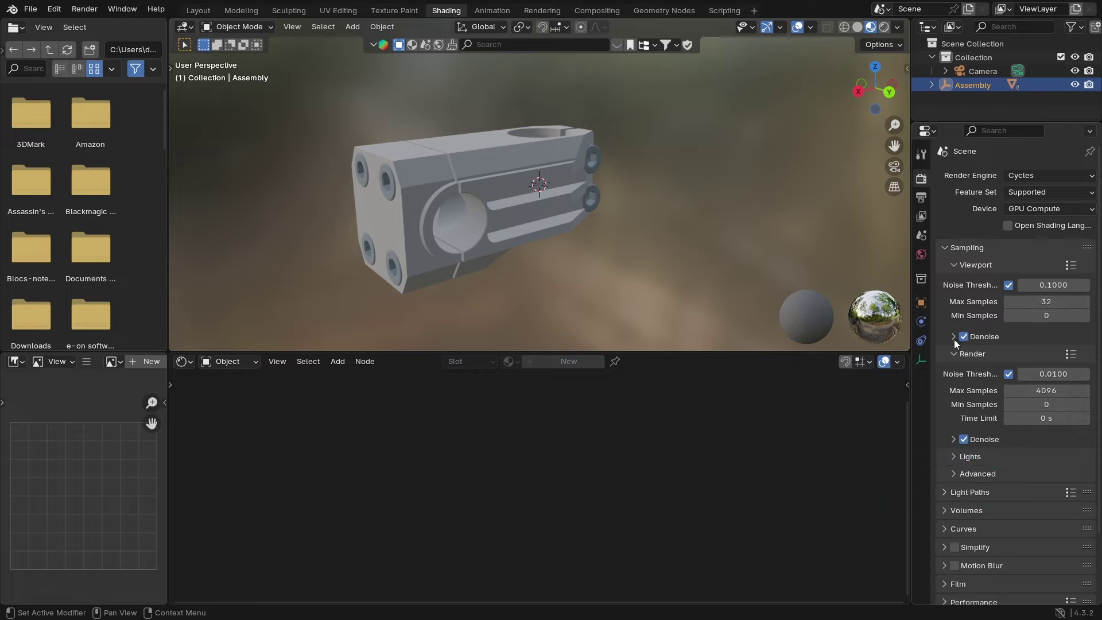
click(954, 338)
click(1026, 358)
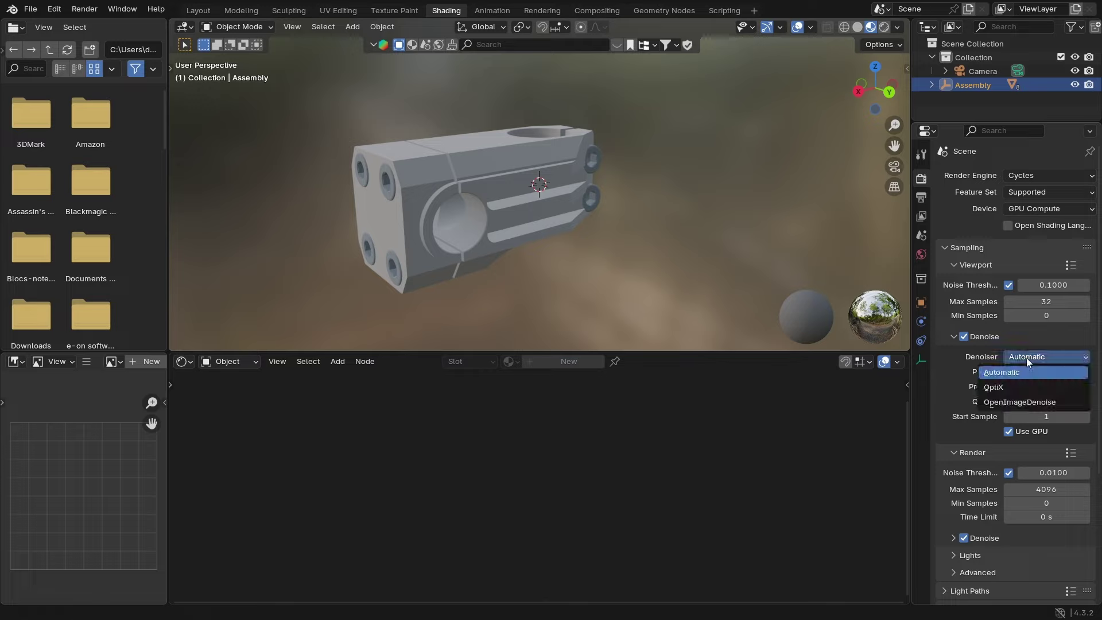
click(1006, 387)
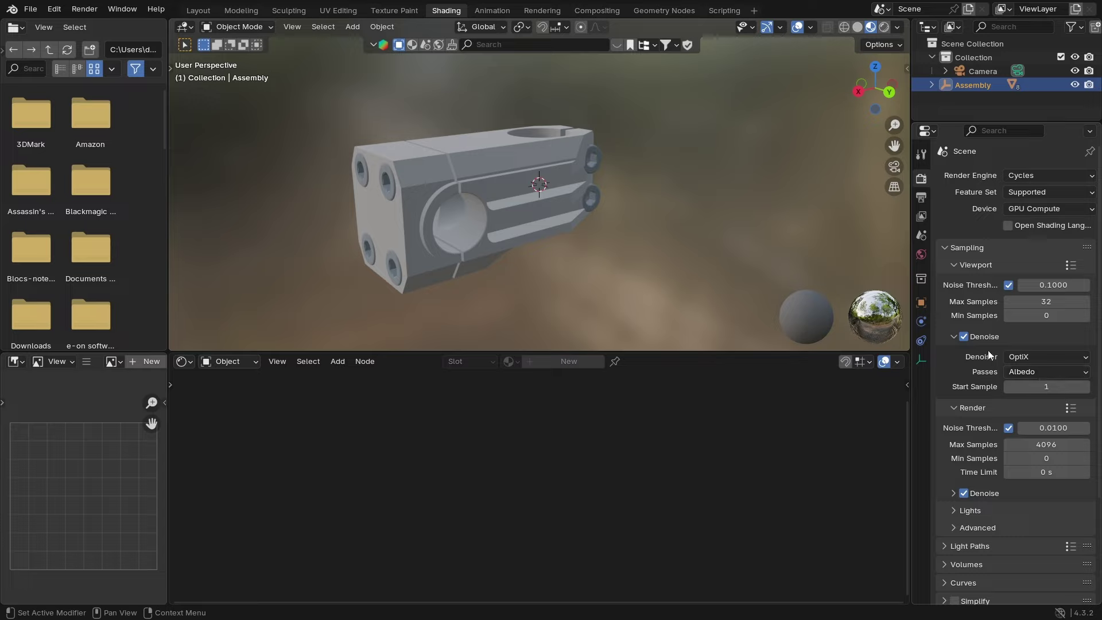
Step: Set the maximum samples for the final render to 1000
click(1035, 444)
text(100)
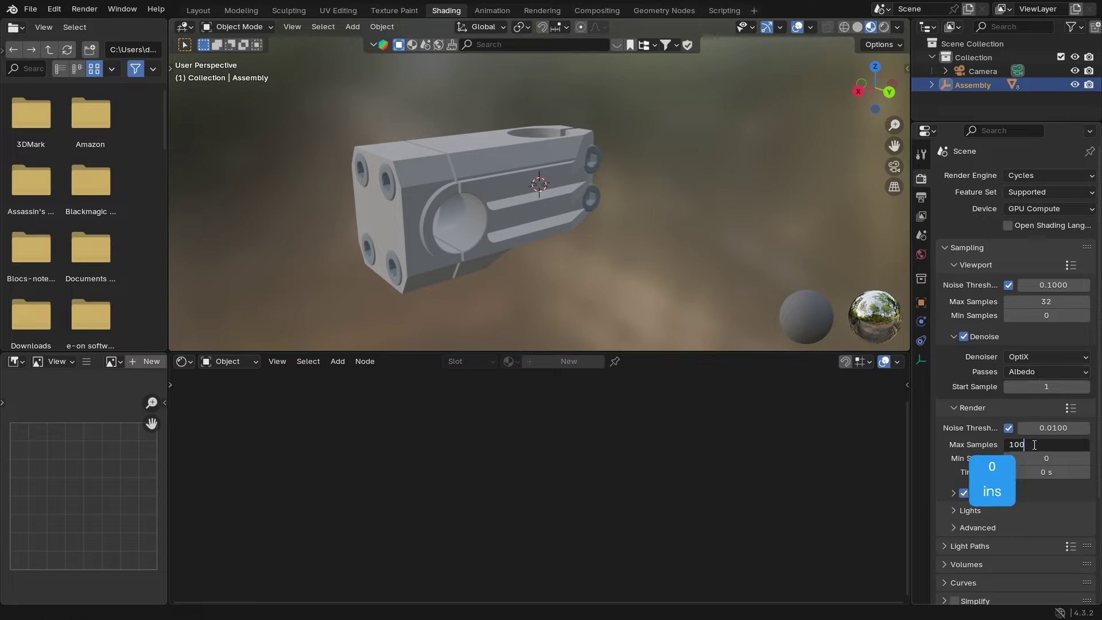
text(0)
key(Return)
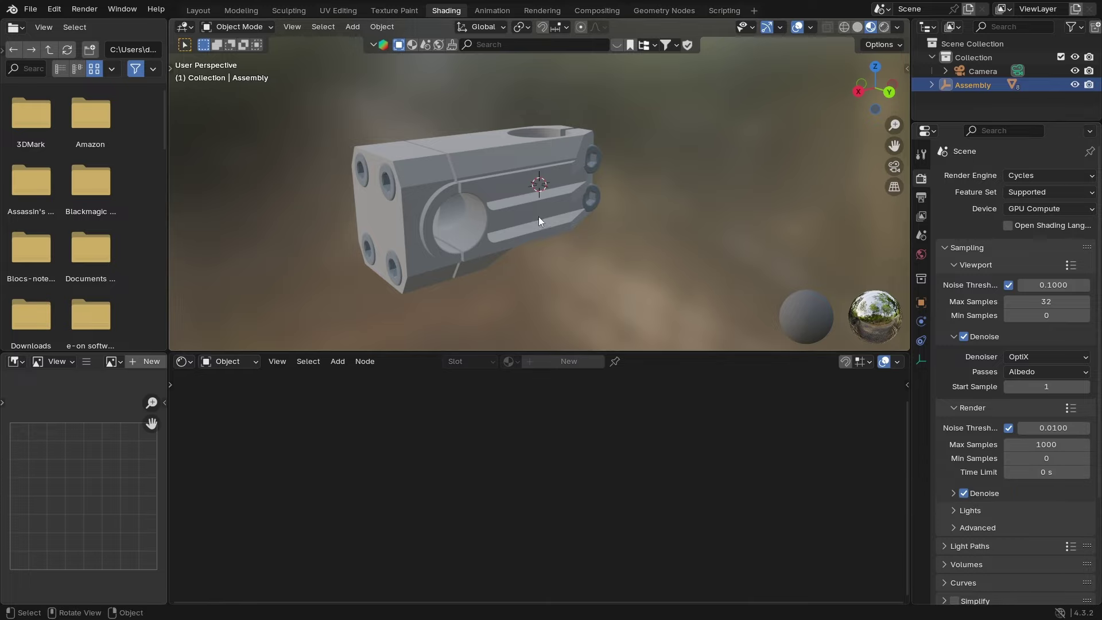
Step: Show the viewport with rendered shading and brighten the world background colour to light grey
click(885, 27)
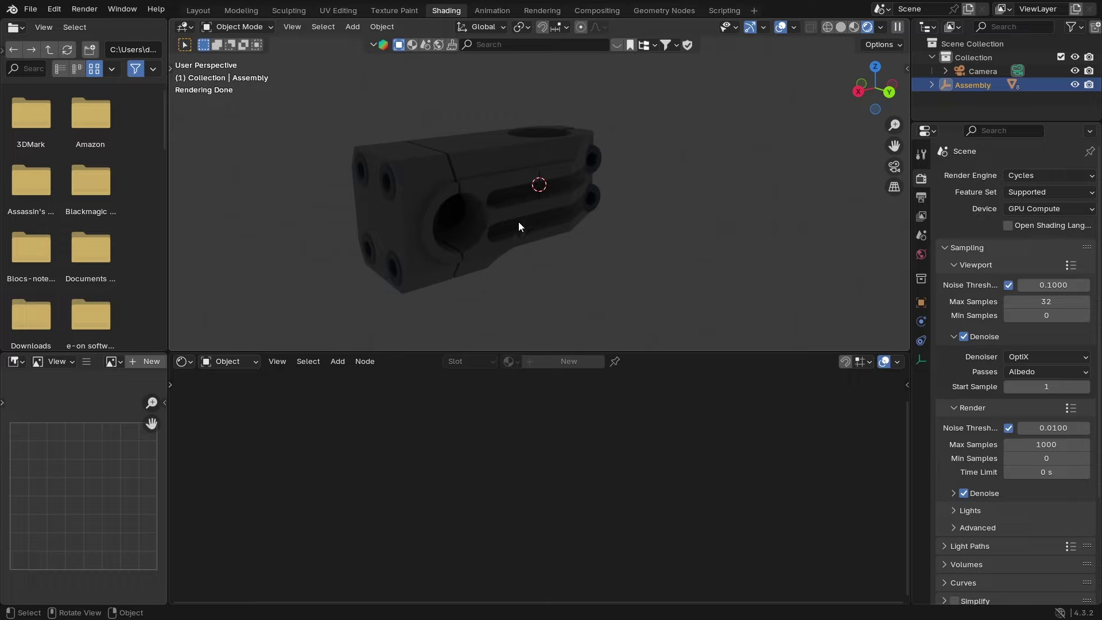
shift+middle_drag(505, 196, 534, 197)
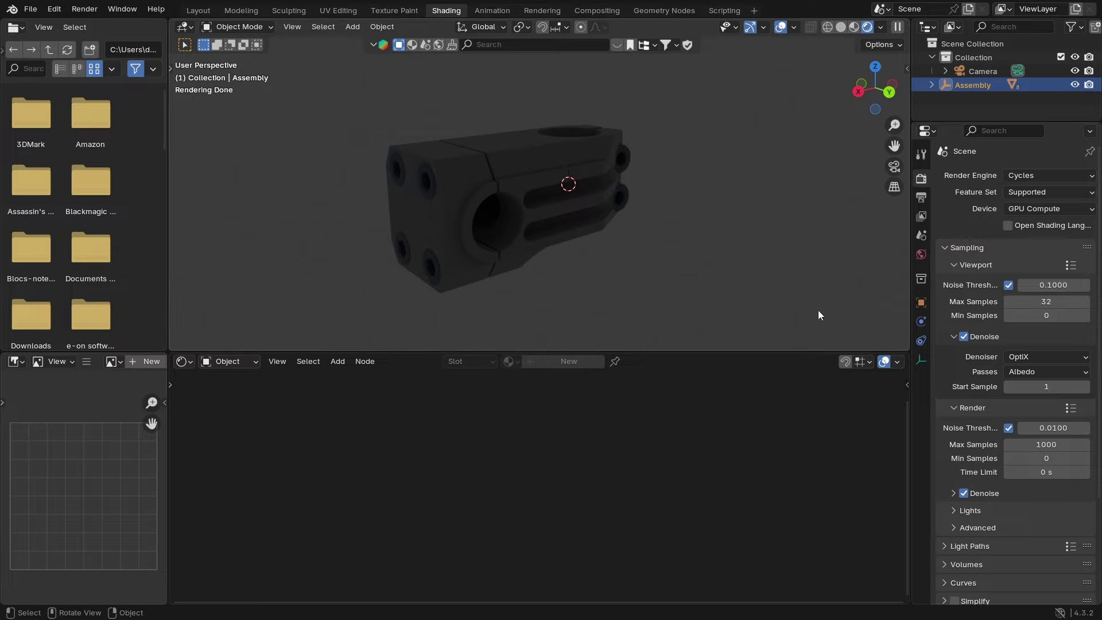
click(922, 254)
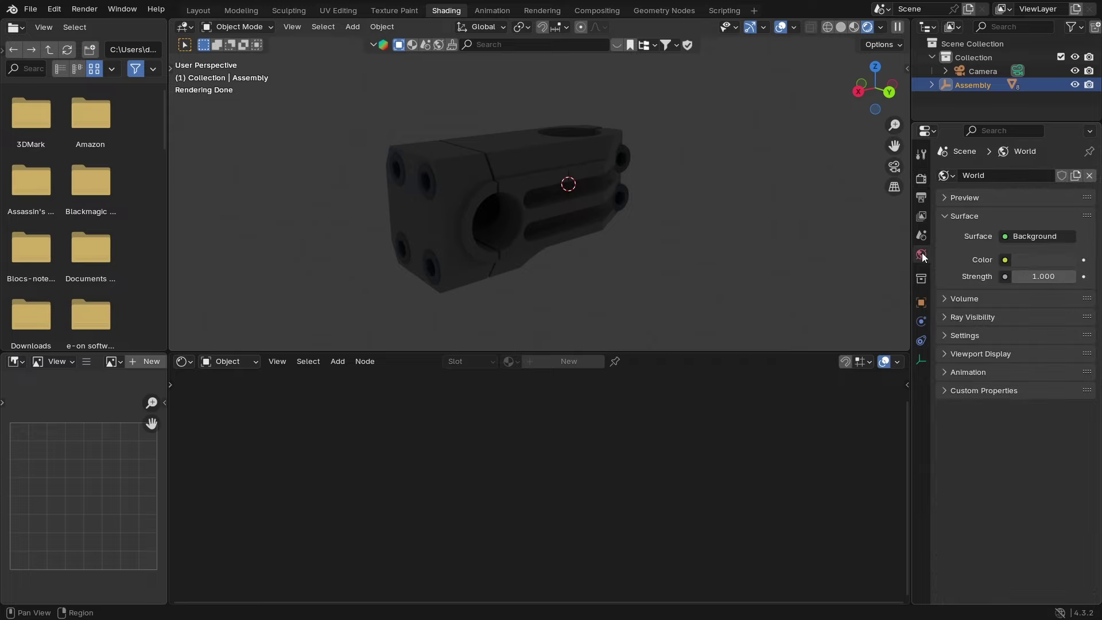
click(1038, 263)
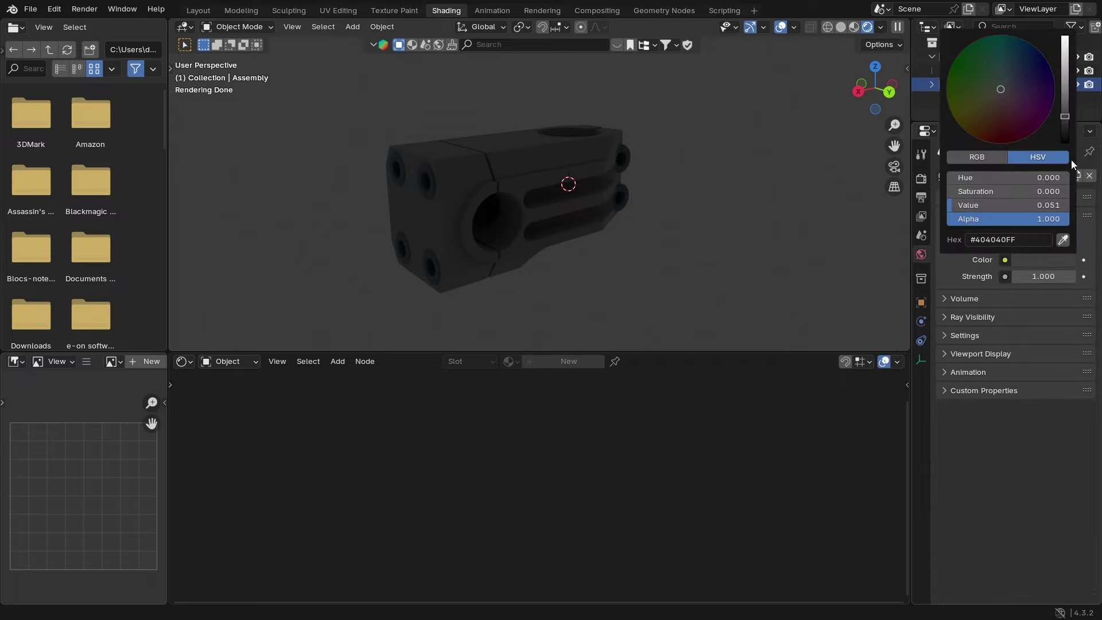
drag(1064, 122, 1065, 71)
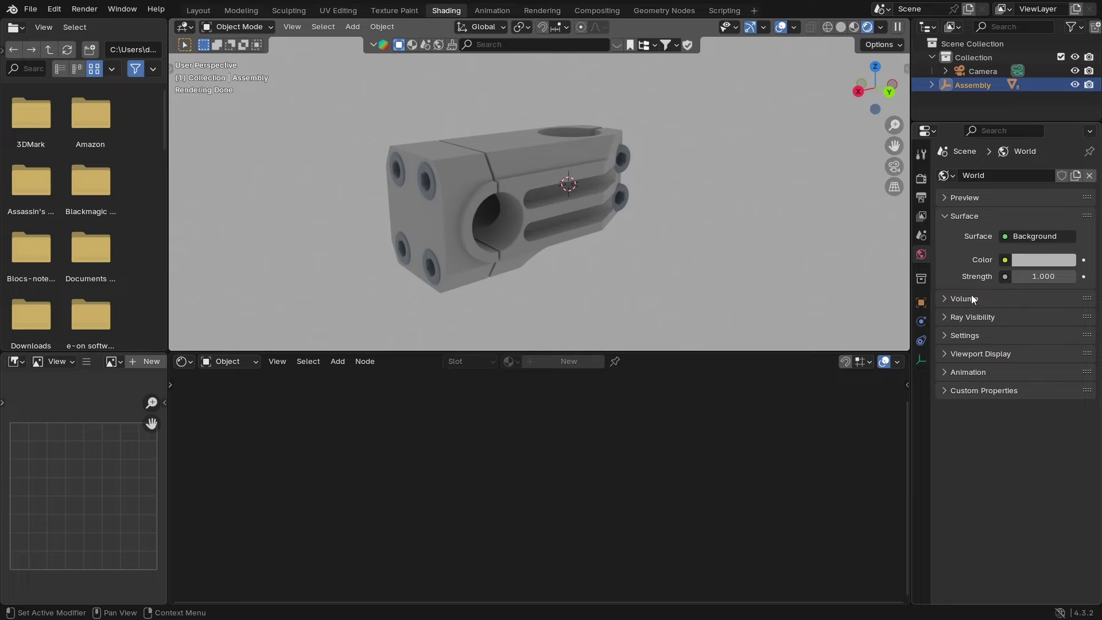
Step: Assign an Environment Texture with the abandoned_hall image to the world background colour and enlarge the 3D viewport
click(1005, 260)
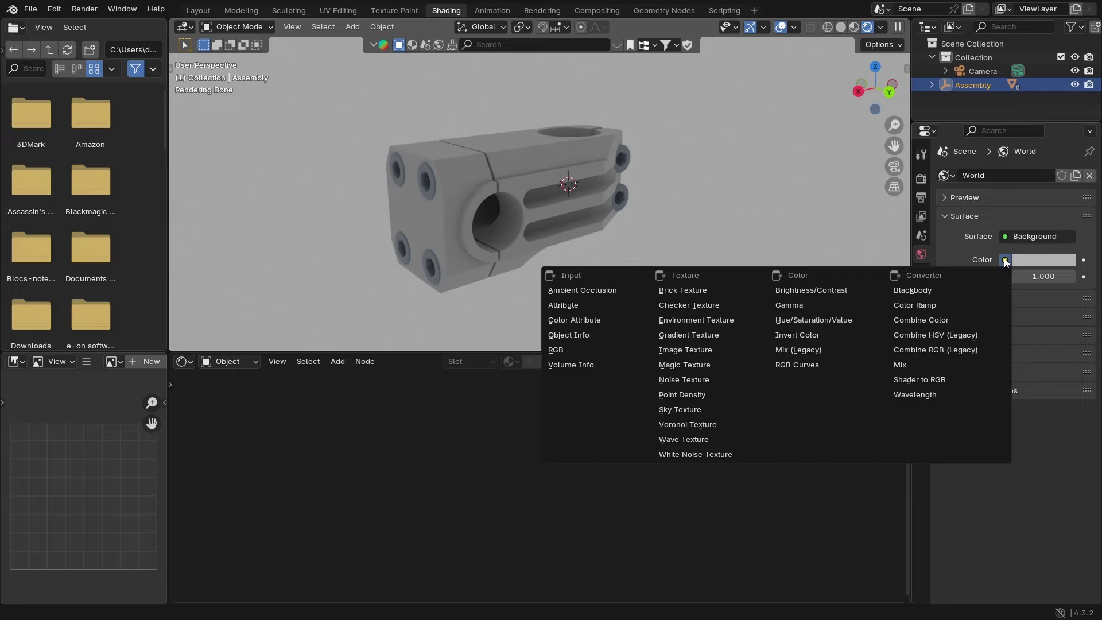
click(742, 321)
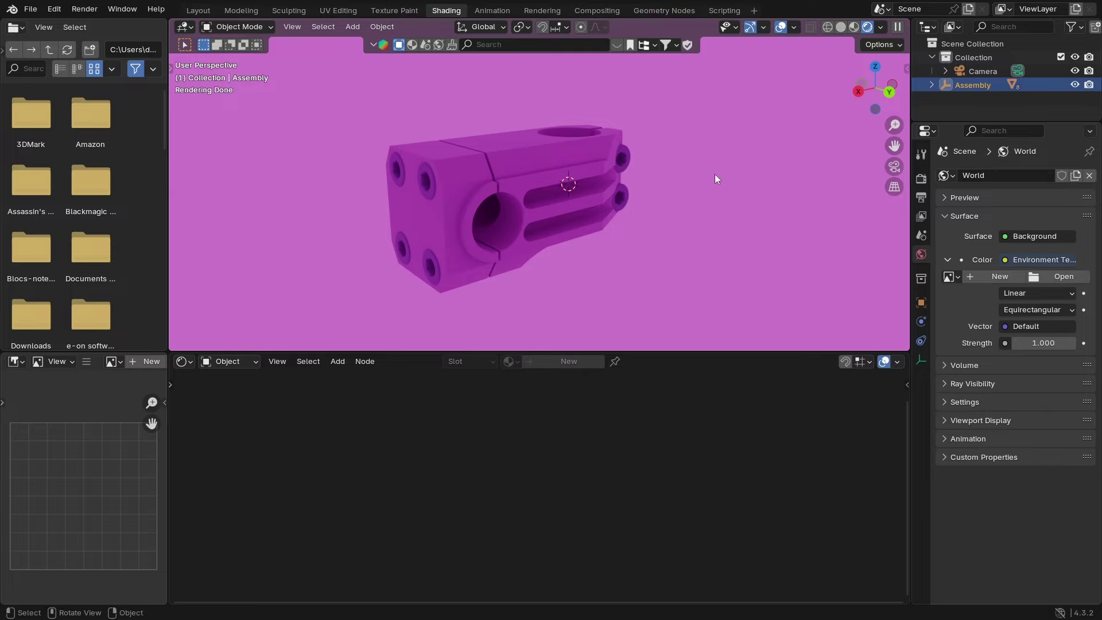
click(1060, 277)
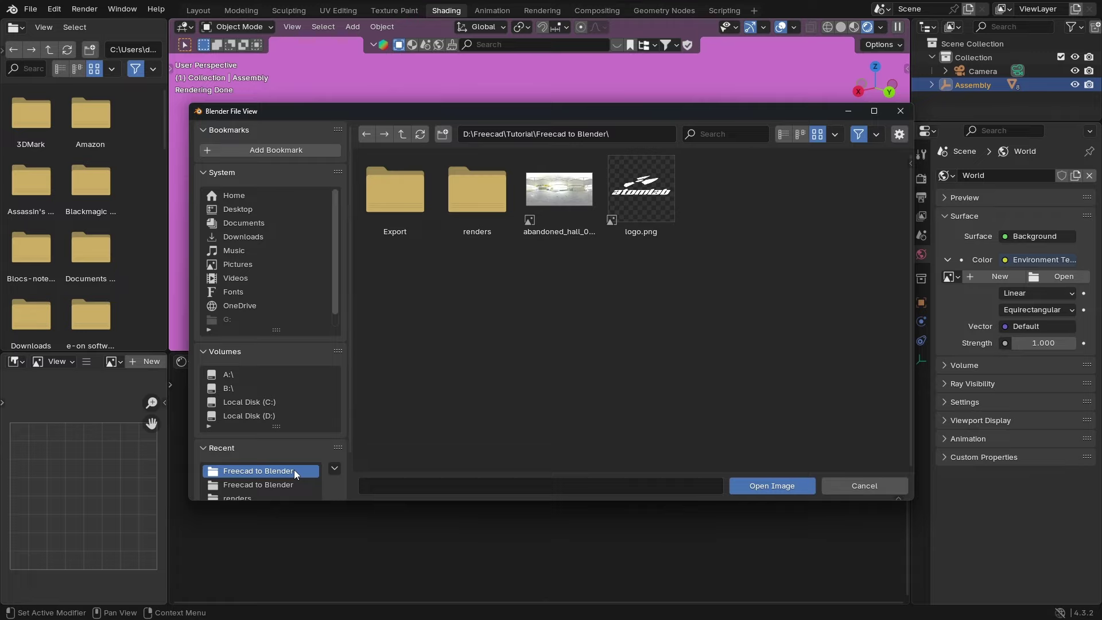
click(563, 197)
click(759, 485)
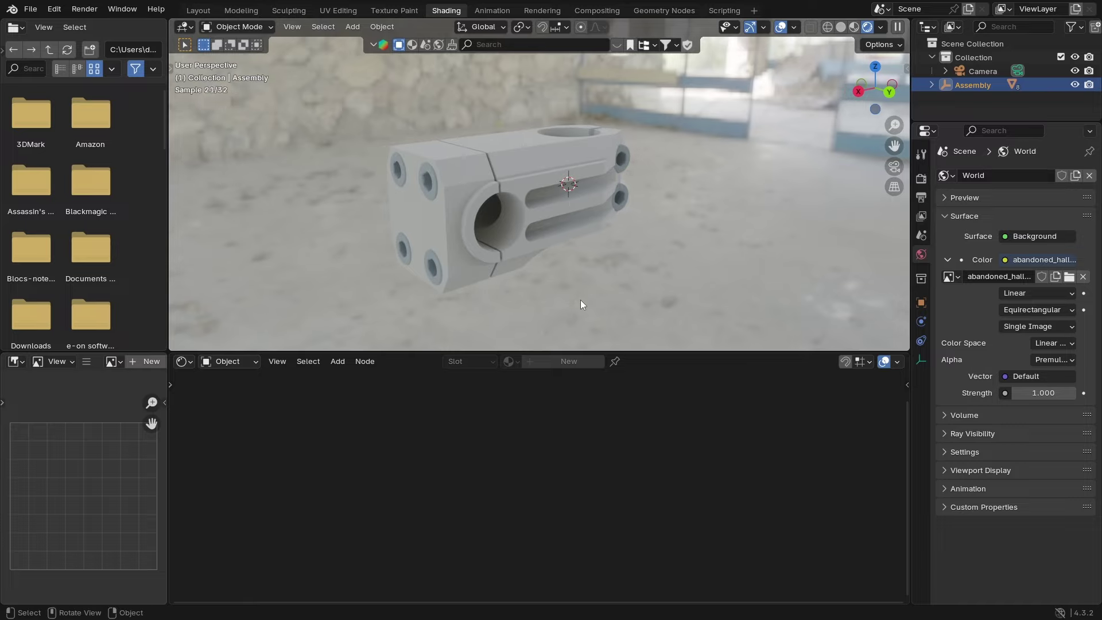
drag(611, 351, 615, 501)
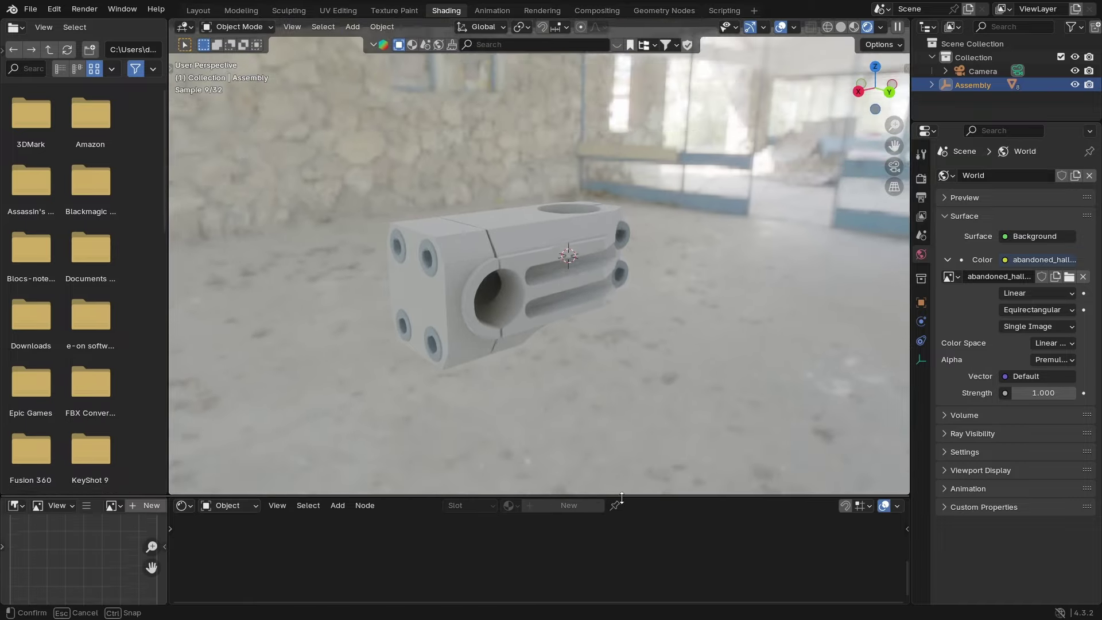
middle_drag(517, 257, 545, 233)
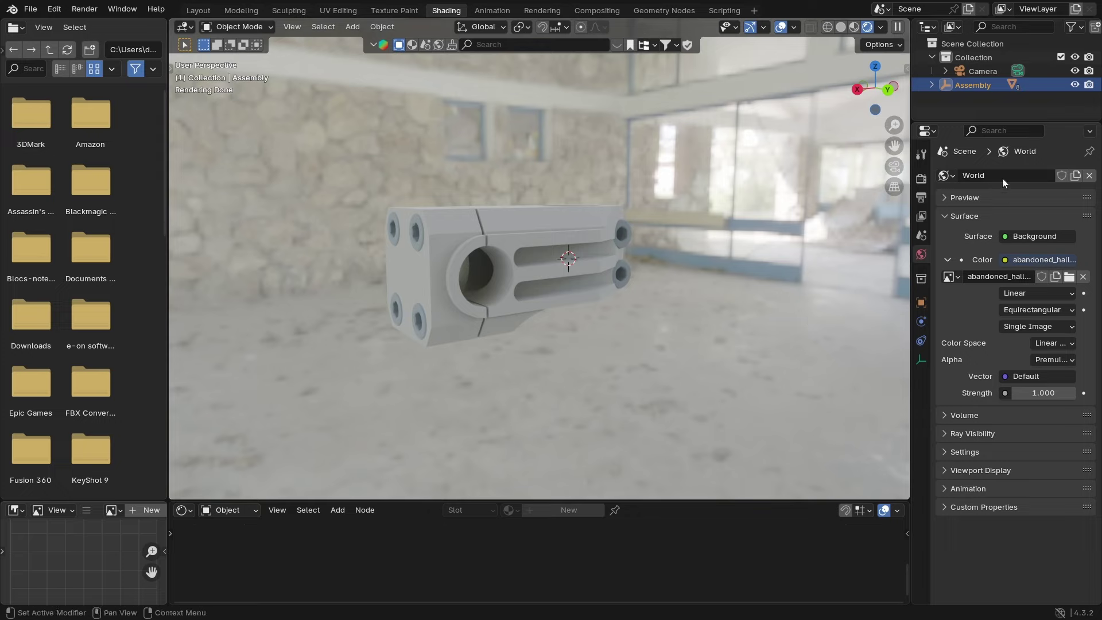
Step: Make the render background transparent in the Film settings
click(922, 179)
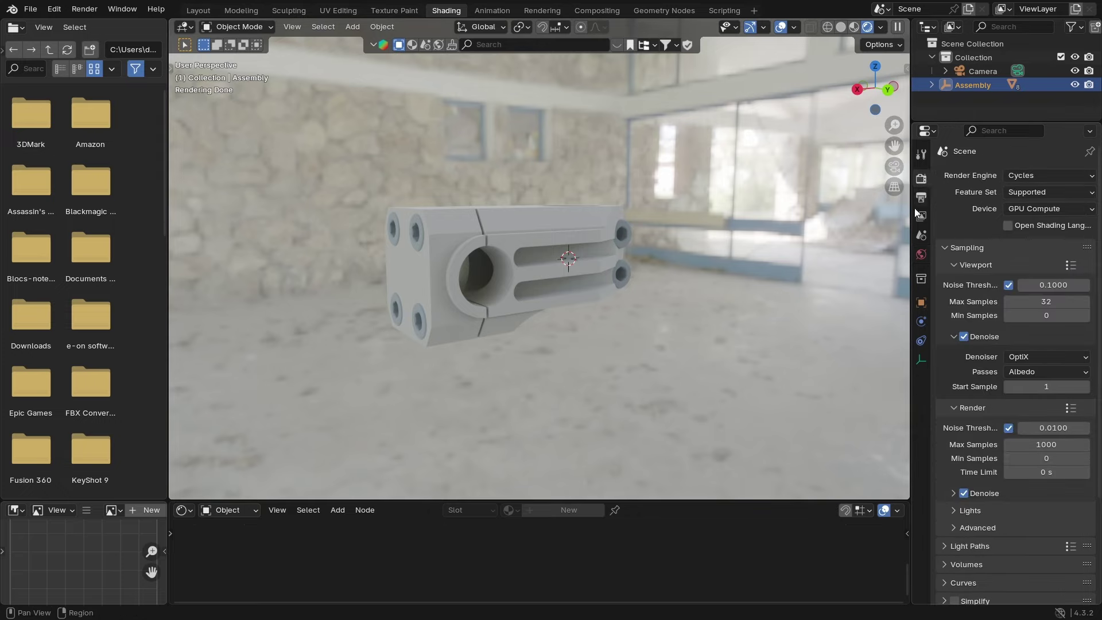
scroll(972, 466, down, 3)
scroll(972, 463, down, 4)
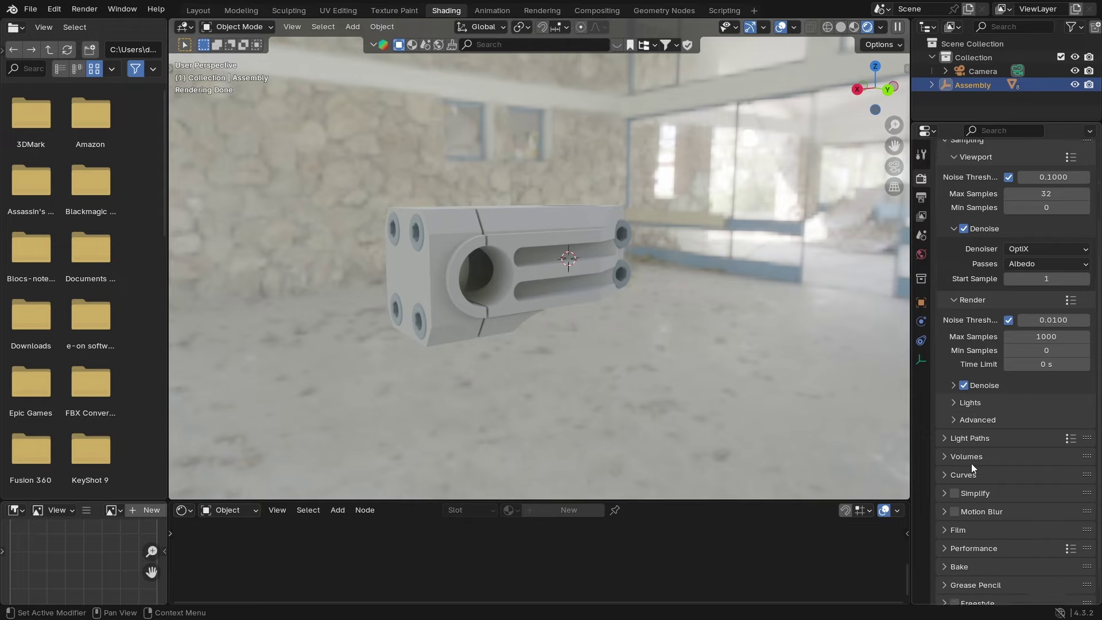
click(946, 505)
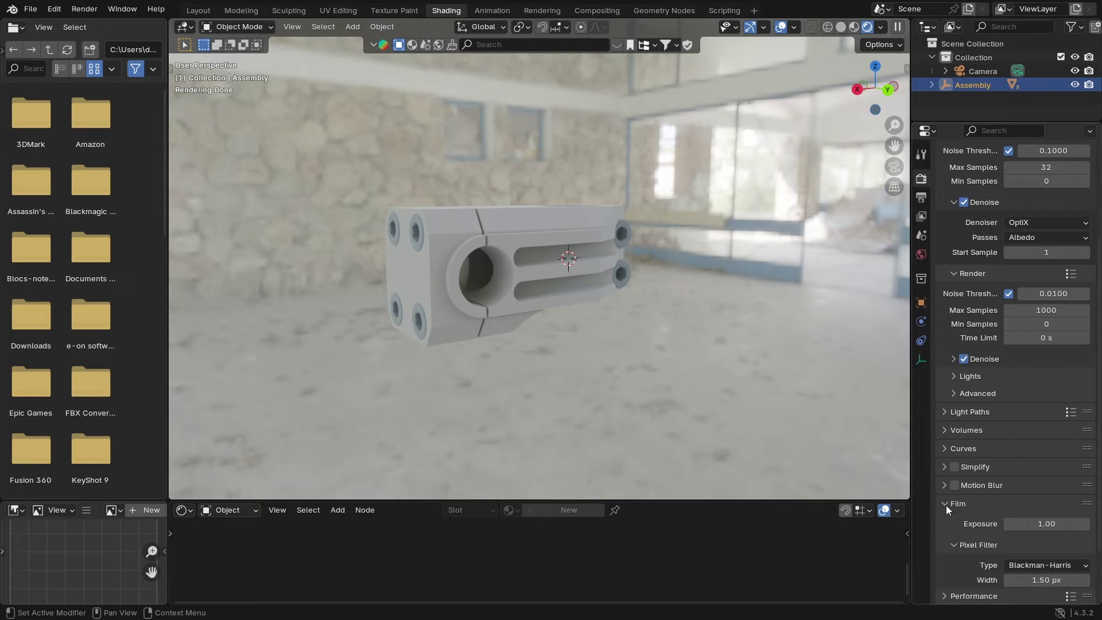
scroll(948, 508, down, 3)
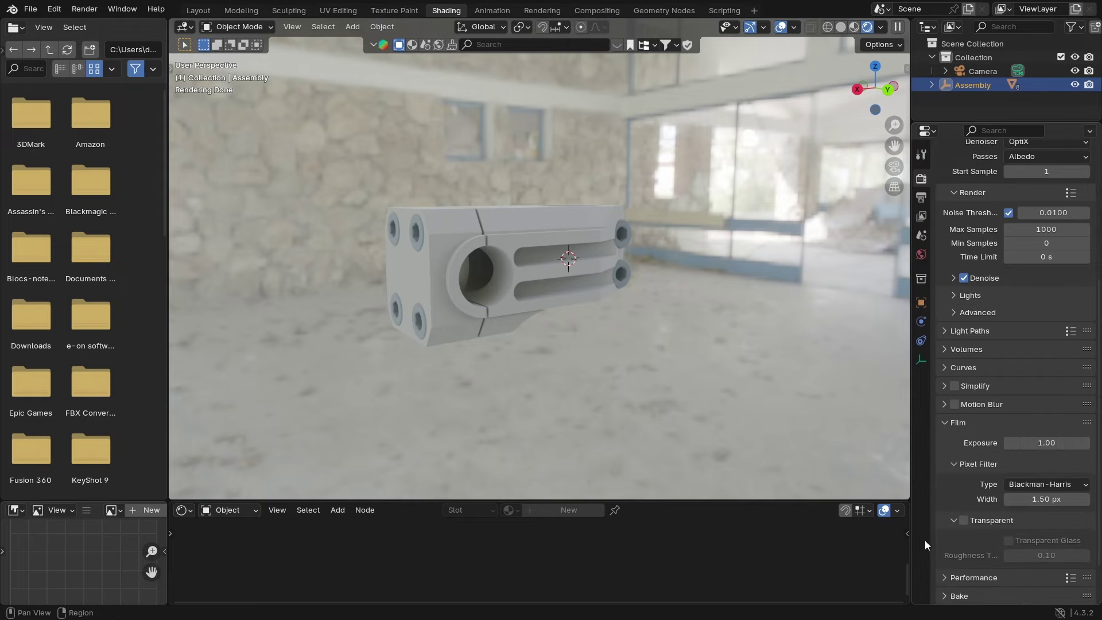
click(965, 521)
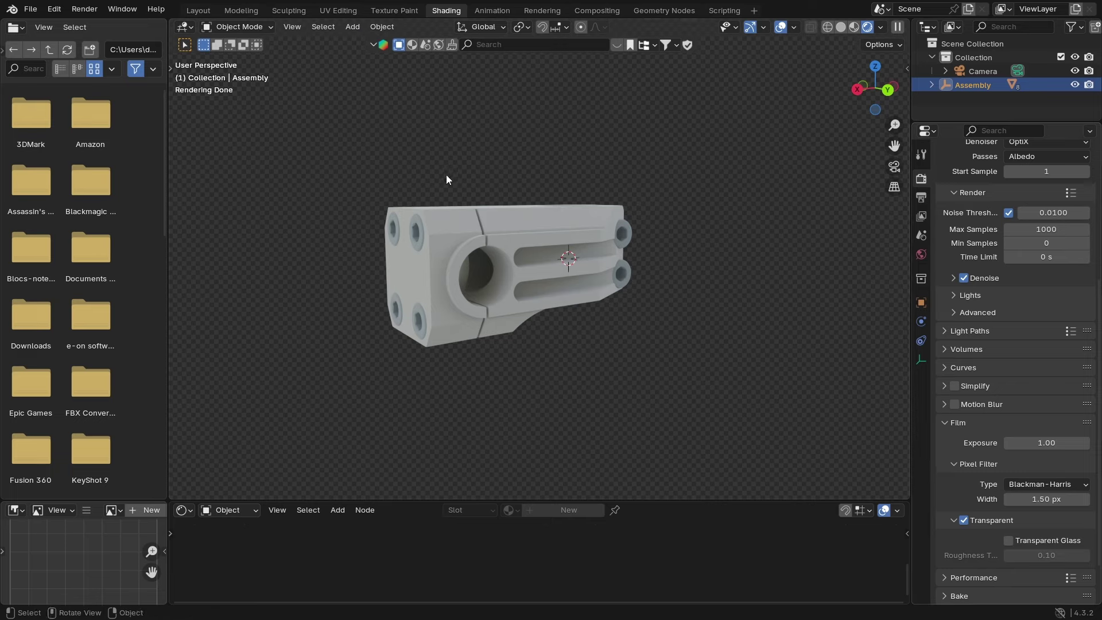
mouse_move(446, 177)
middle_down()
mouse_move(642, 178)
mouse_move(444, 195)
mouse_move(435, 184)
middle_up()
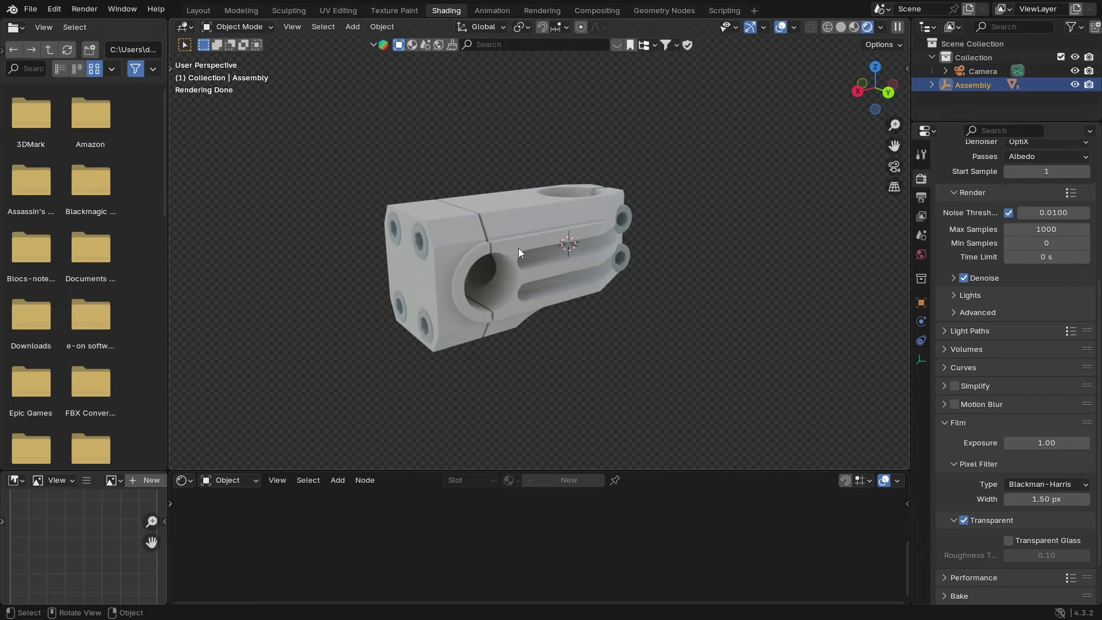
Step: Darken the base colour of the stem base's mat_0 material to dark grey #353535
click(529, 225)
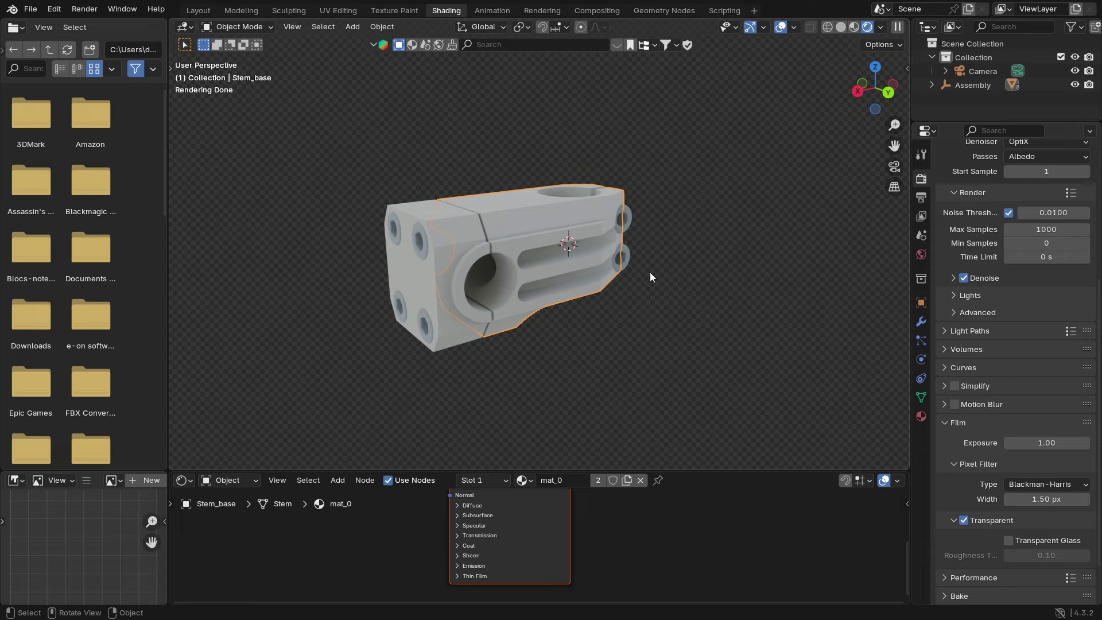
click(924, 418)
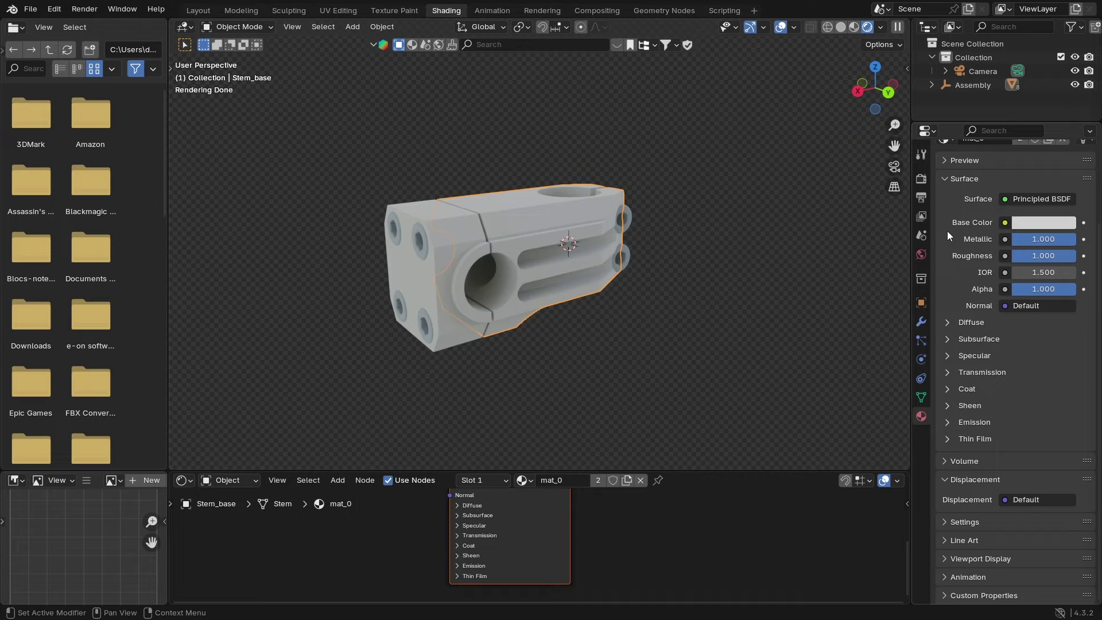
click(1028, 226)
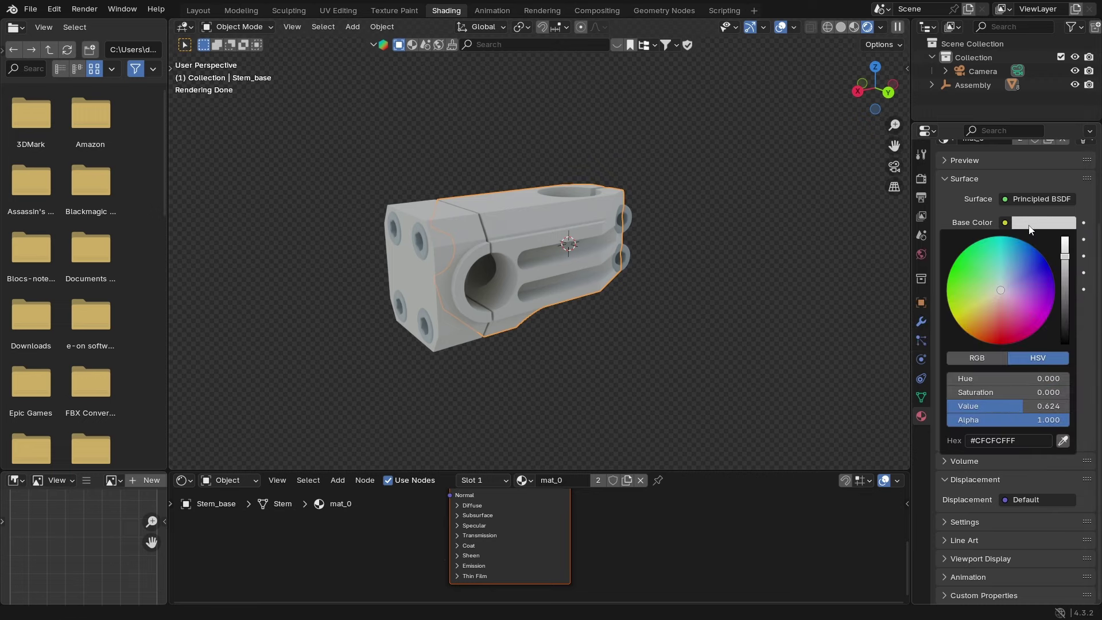
drag(1065, 284, 1065, 324)
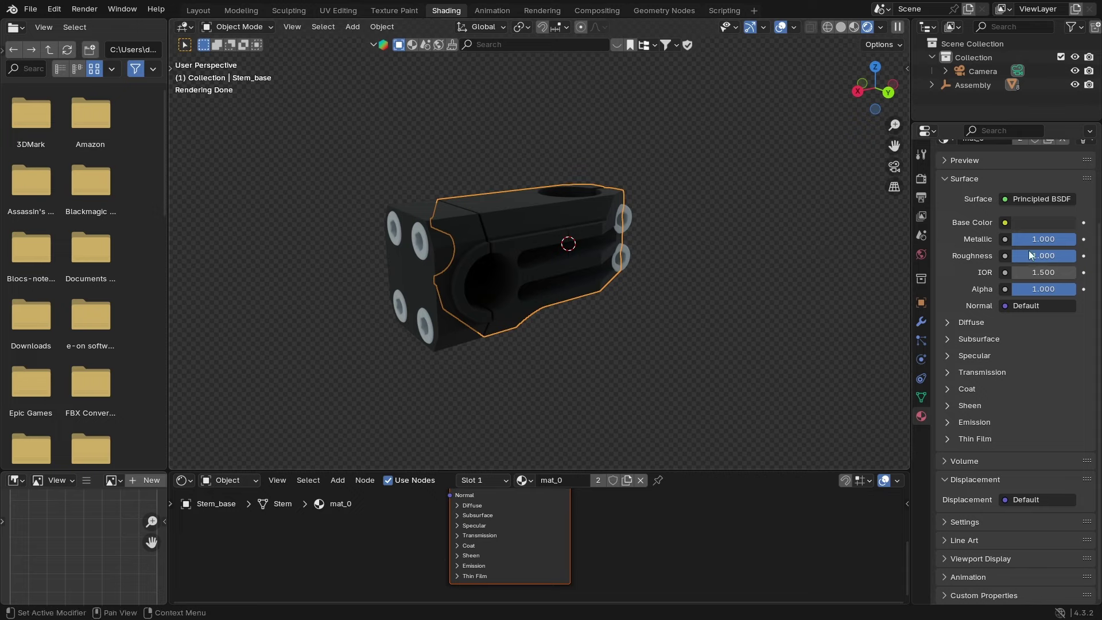
Step: Set the stem material's metallic value to 0 and its roughness to 0.4
drag(1048, 243, 1011, 239)
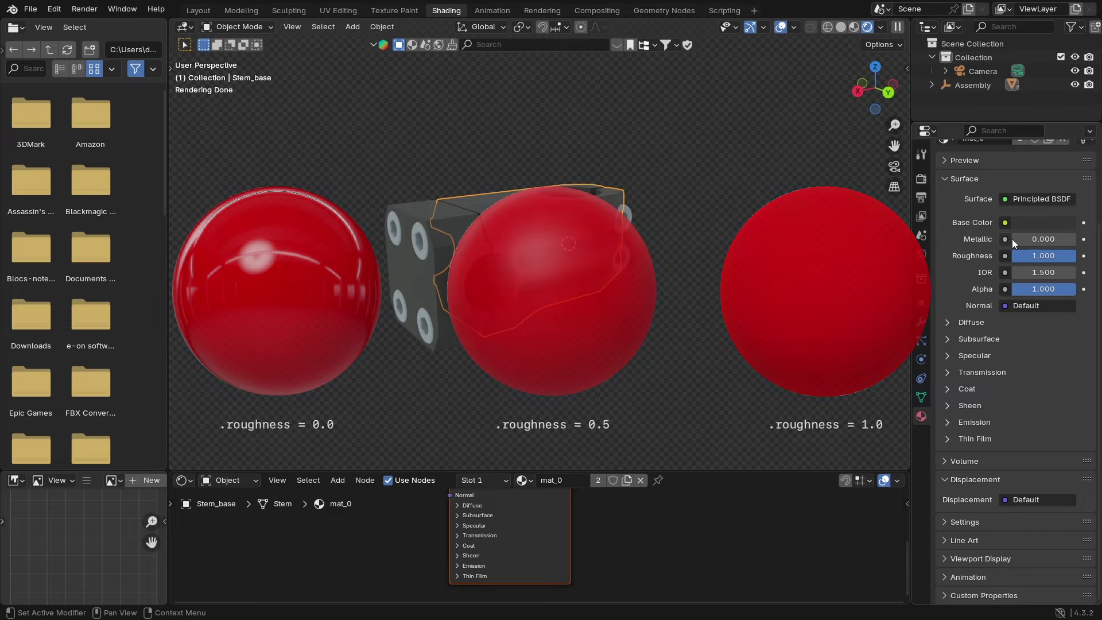
click(1048, 256)
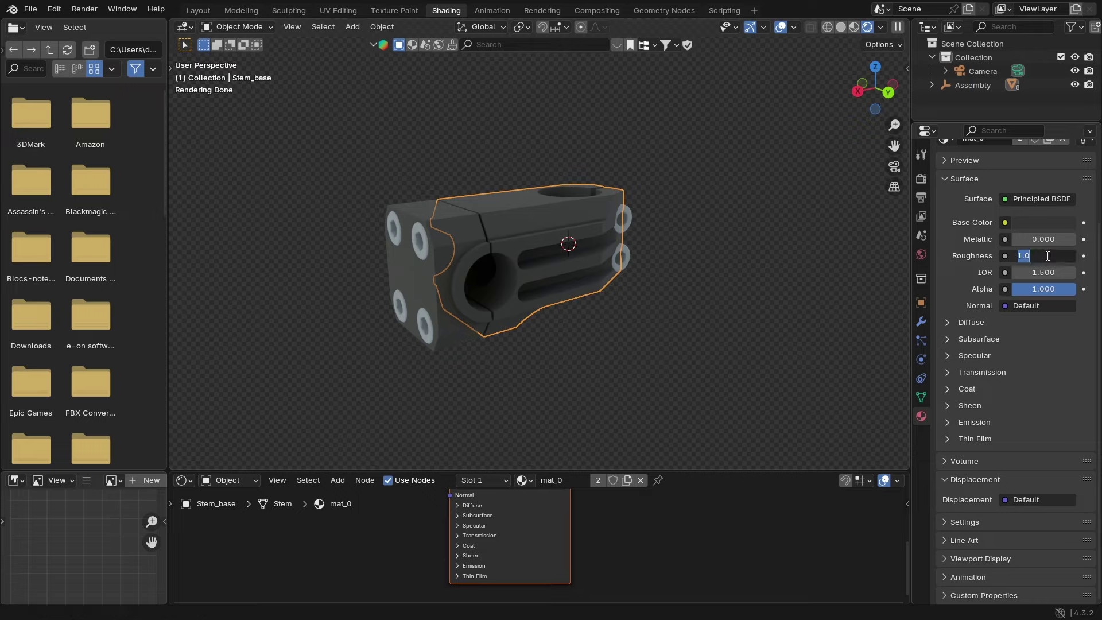
text(.4)
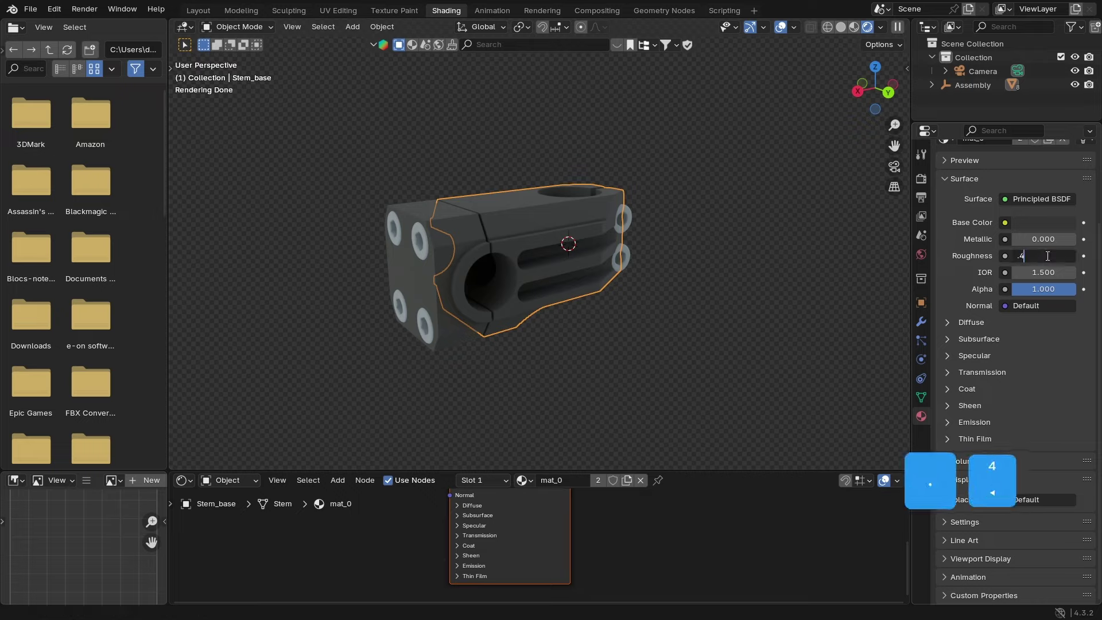
key(Return)
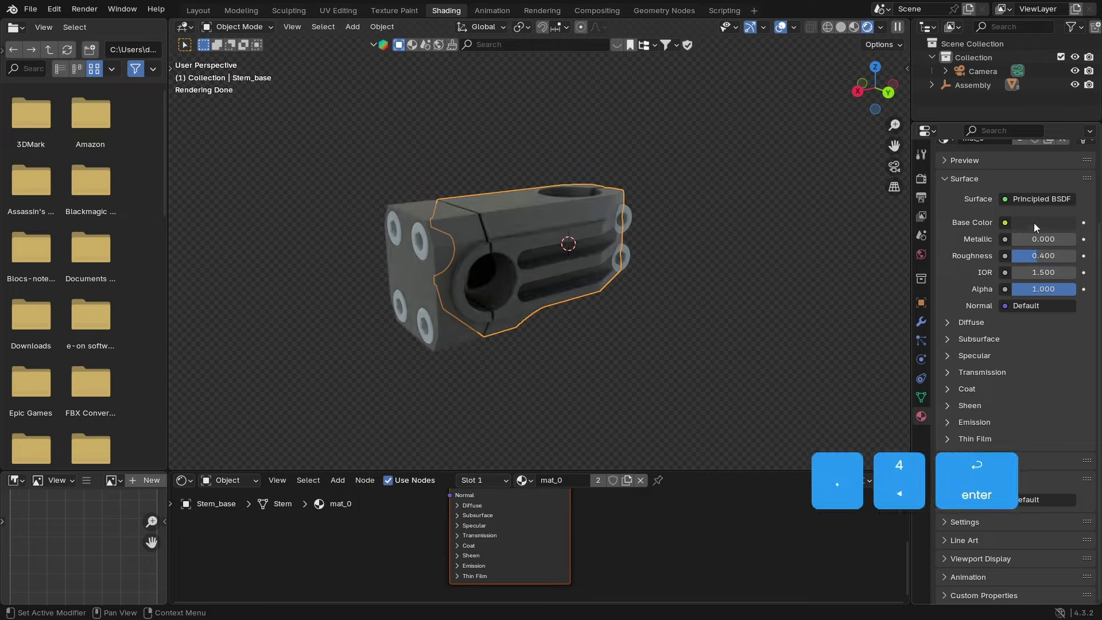
Step: Darken the stem material's base colour further to near black
click(1035, 223)
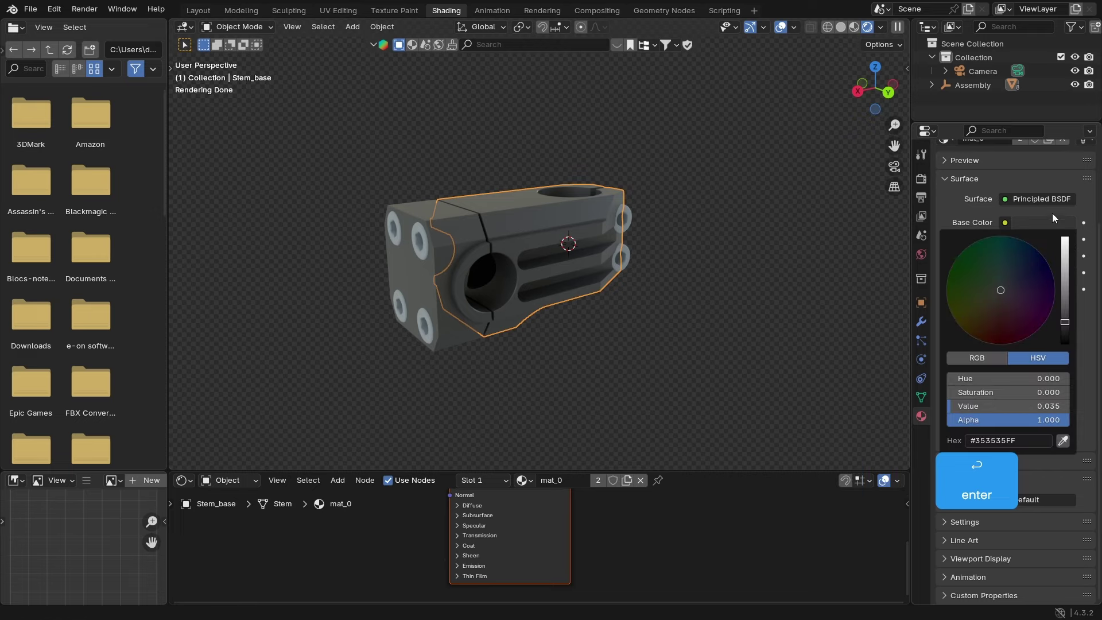
drag(1066, 325, 1065, 341)
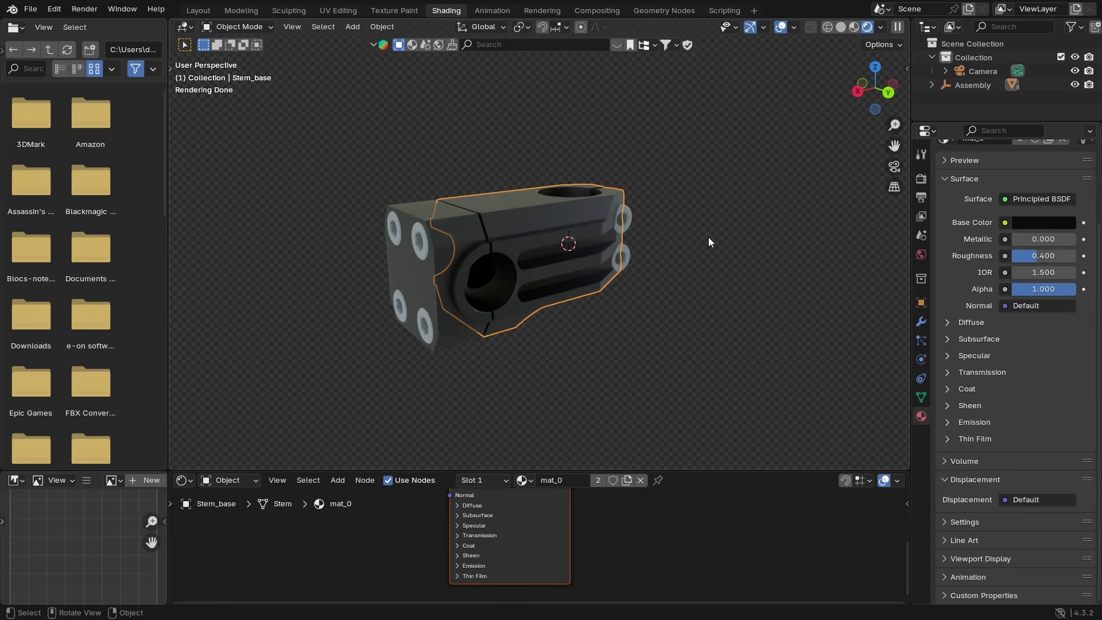
scroll(539, 184, up, 1)
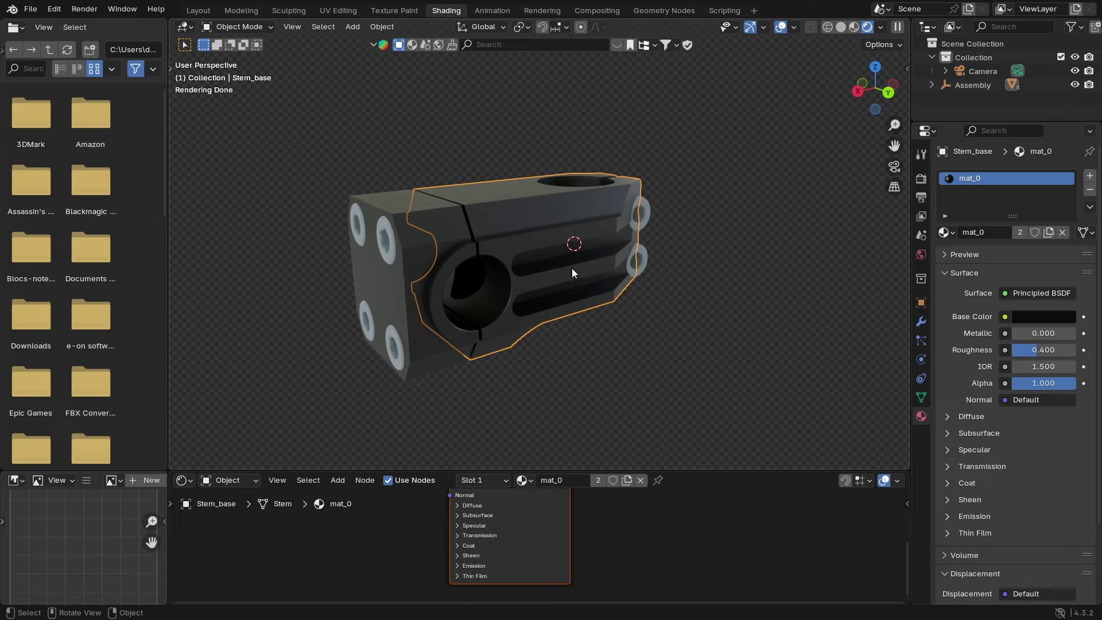
Step: Set the base colour of the screws' mat_1 material to RGB 0.367, 0.354, 0.340
click(389, 242)
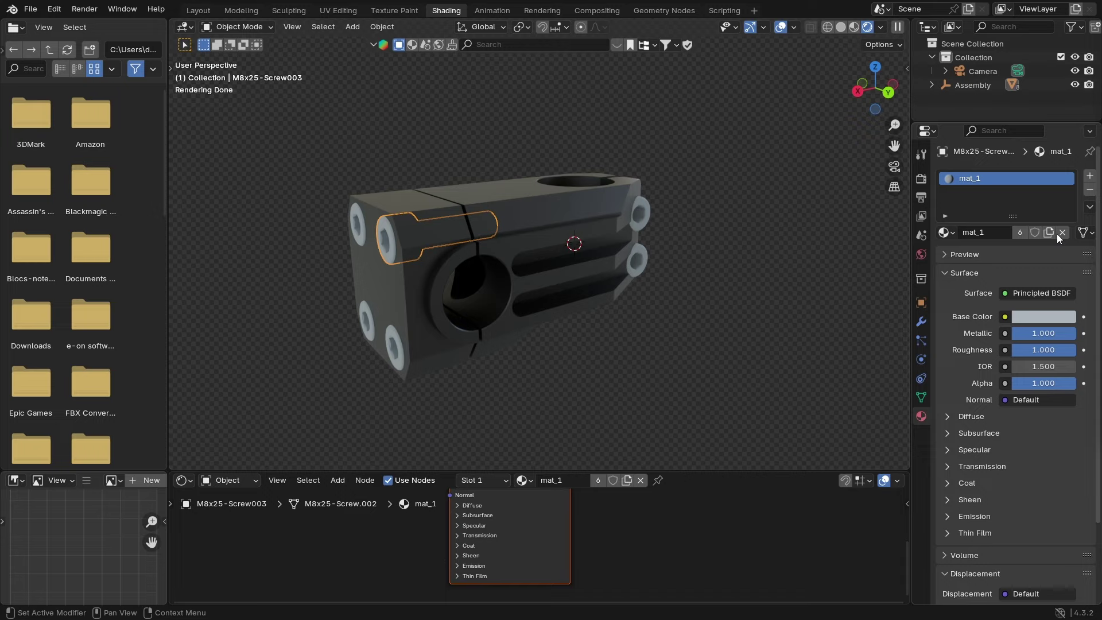
click(1045, 317)
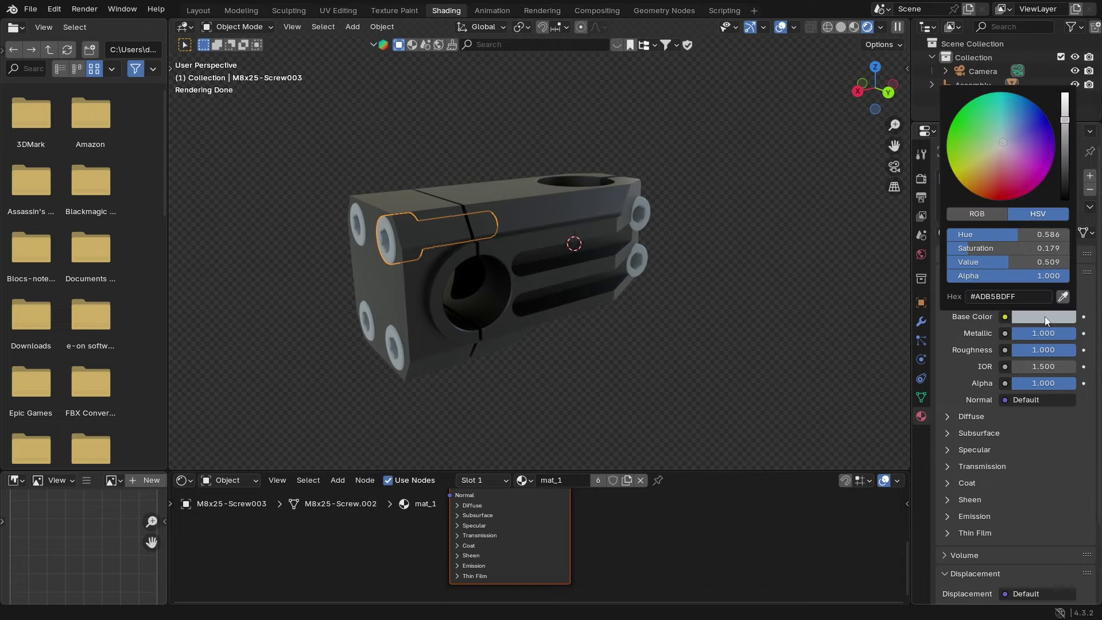
click(980, 219)
click(1034, 234)
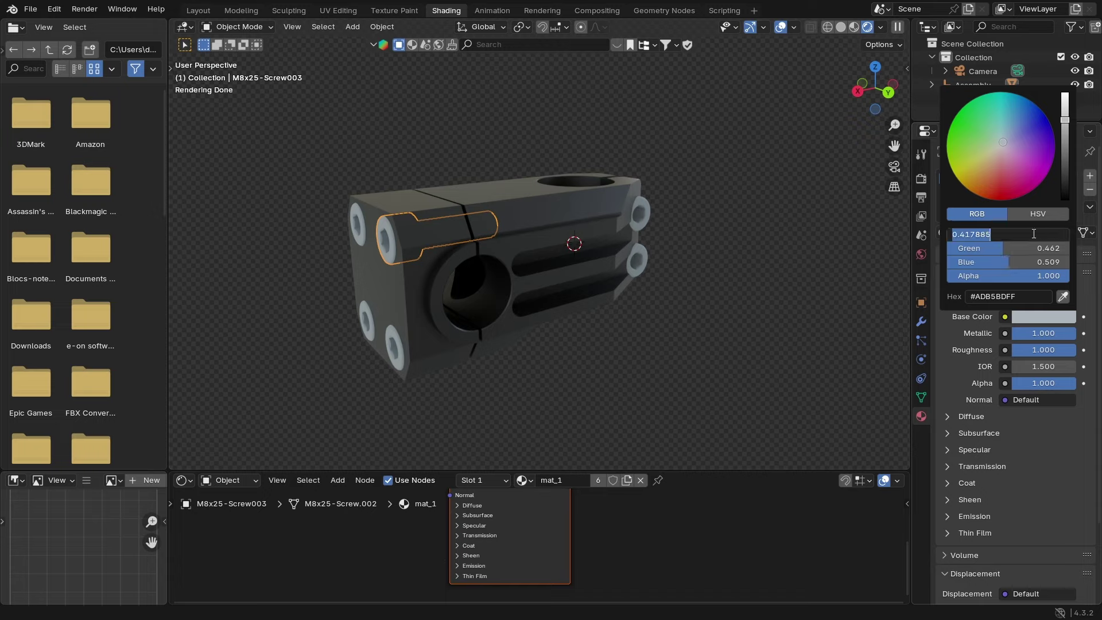
text(.367)
key(Return)
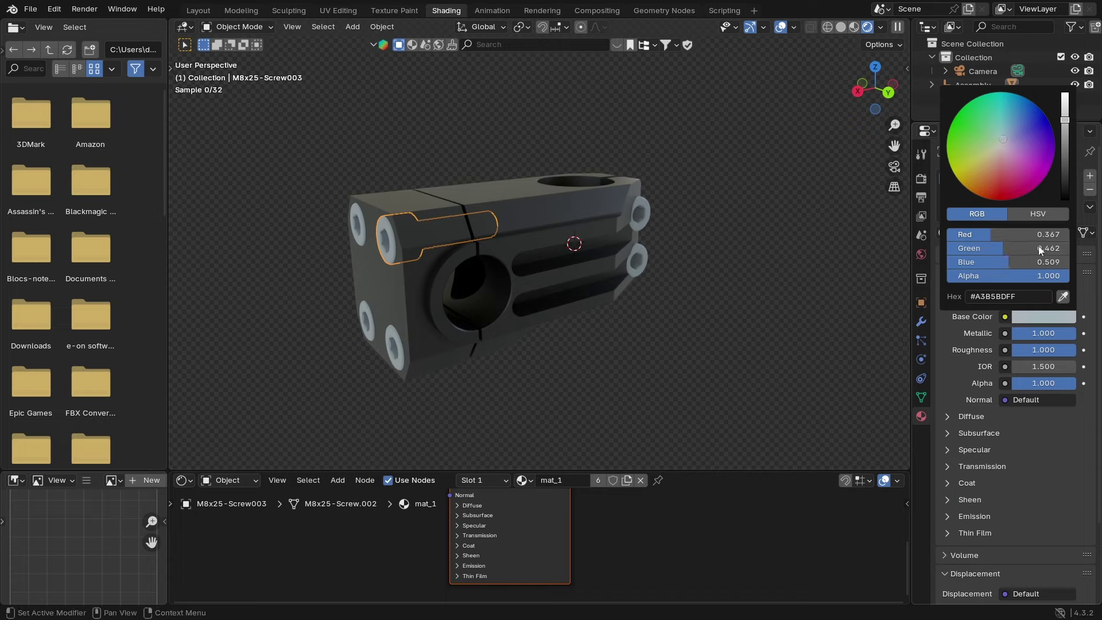
click(1041, 249)
text(.354)
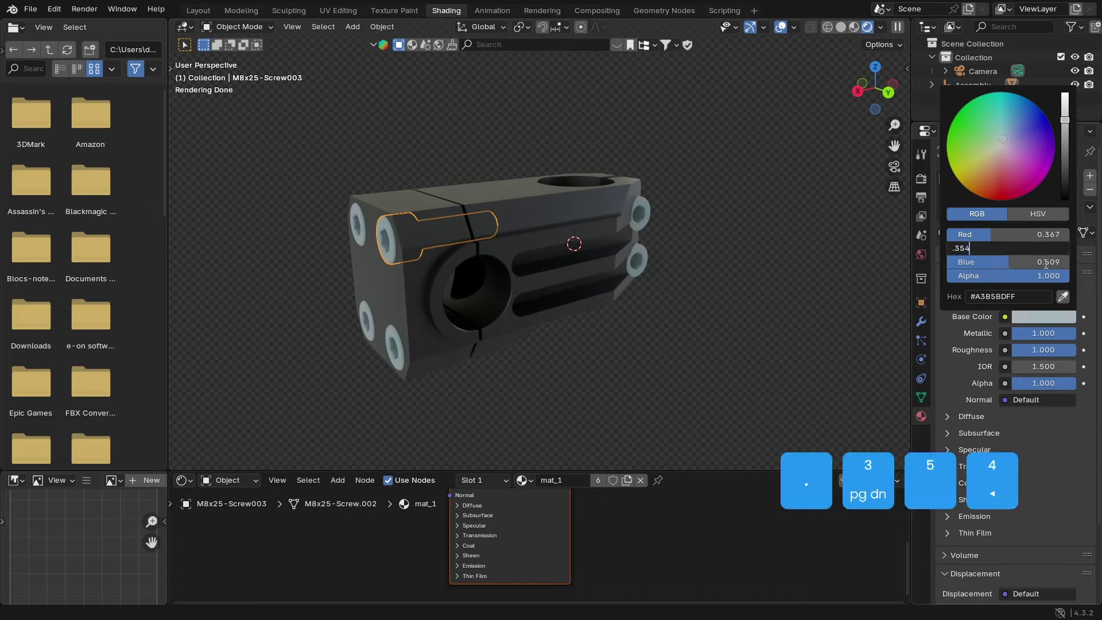
click(1046, 262)
text(.340)
key(Return)
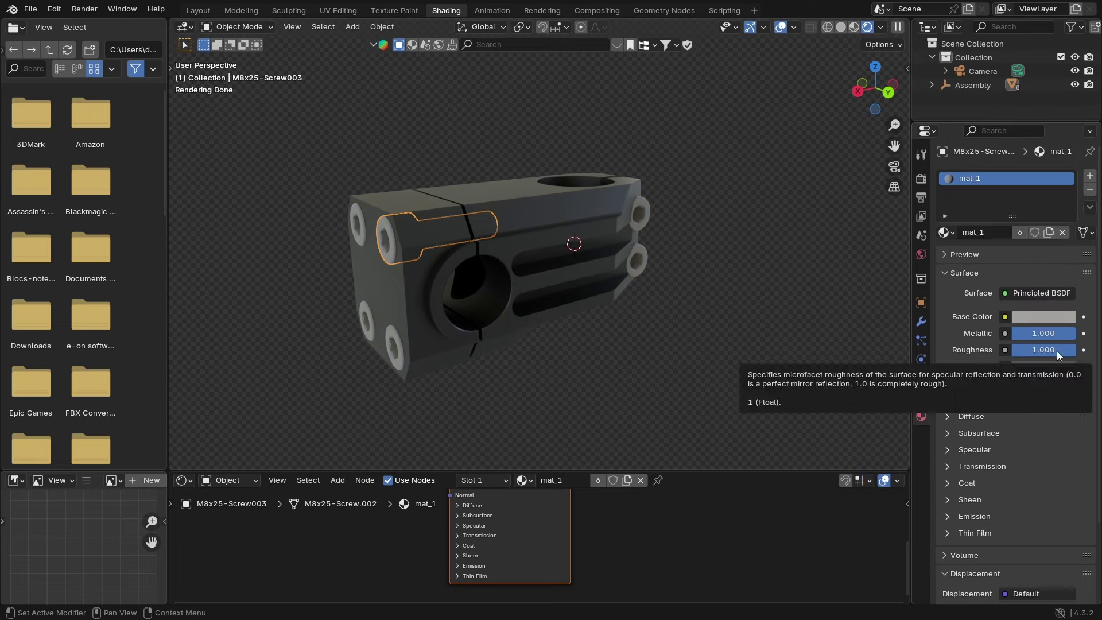
Step: Set the screw material's roughness to 0.270 and deselect the screw
drag(1056, 351, 1011, 351)
click(1040, 351)
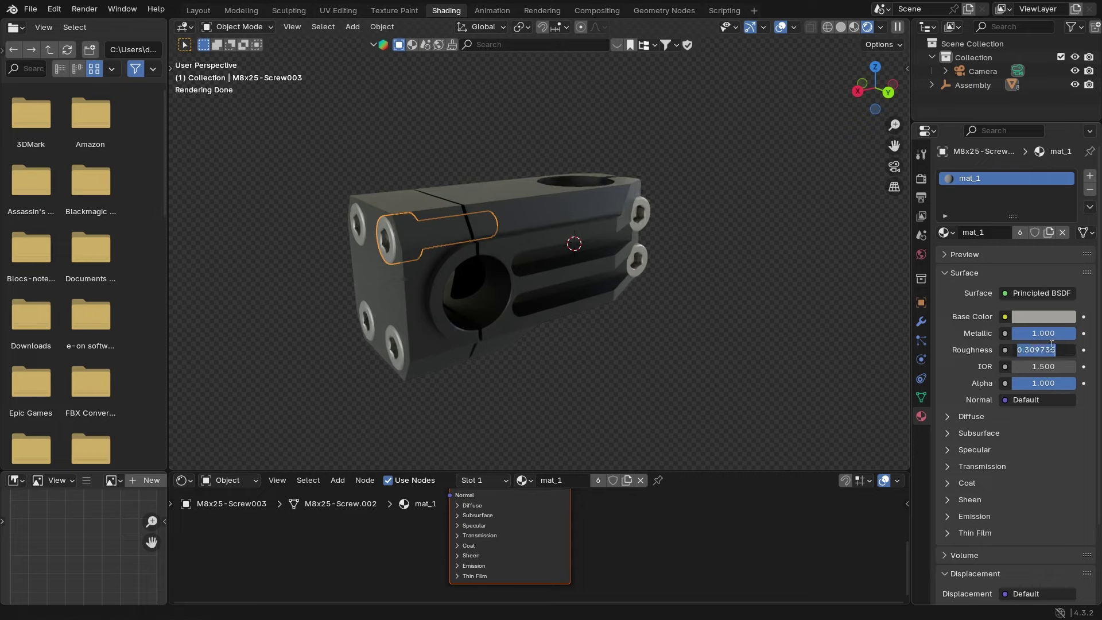
text(0.27)
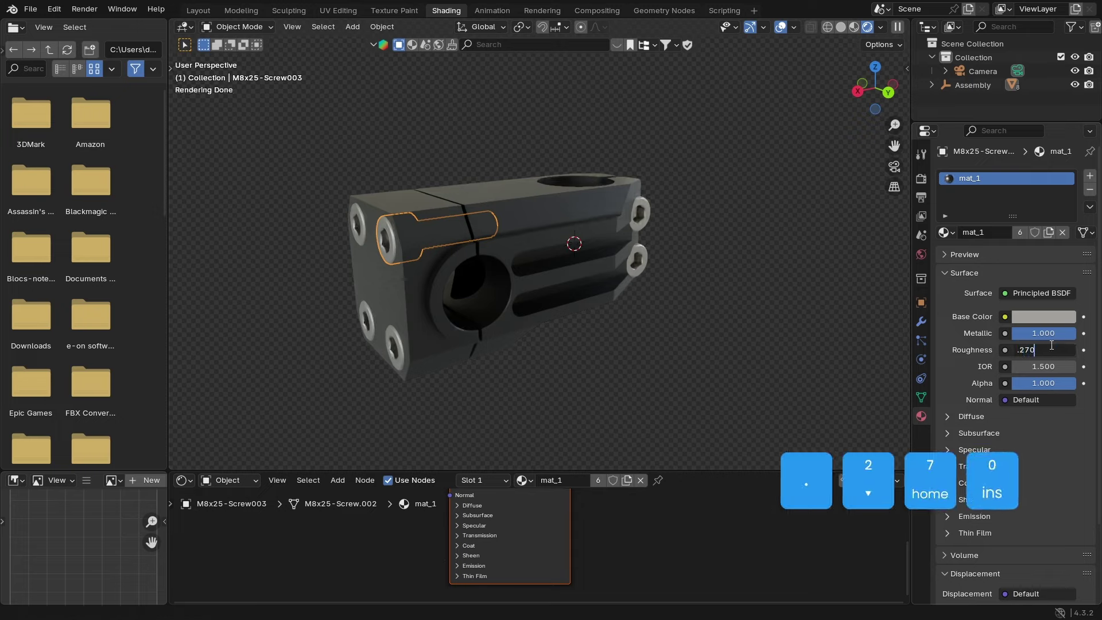
key(Return)
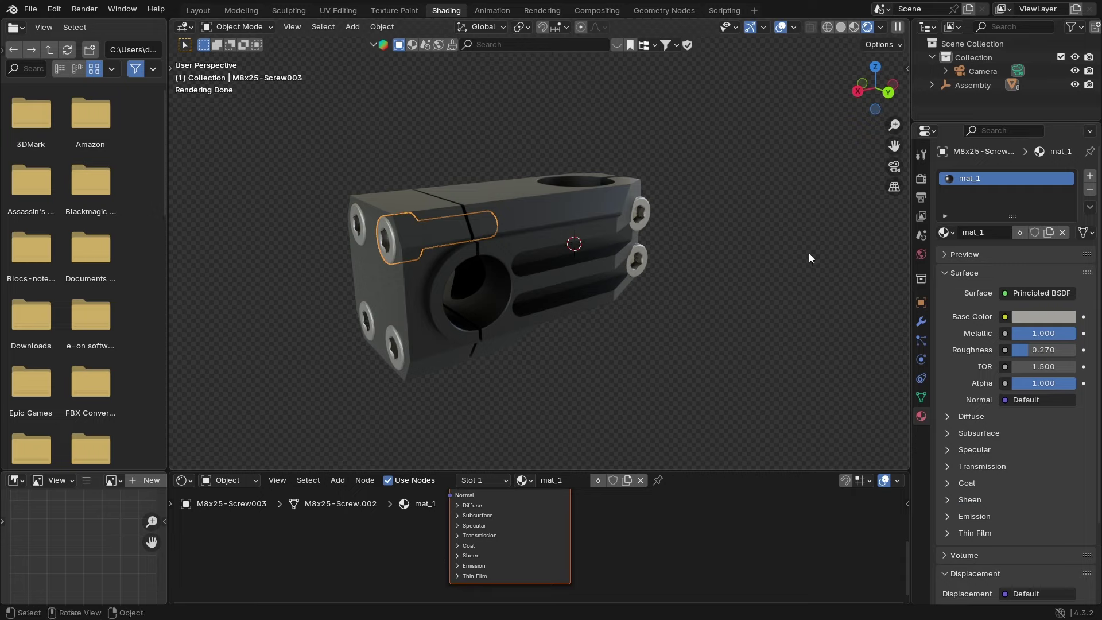
click(500, 145)
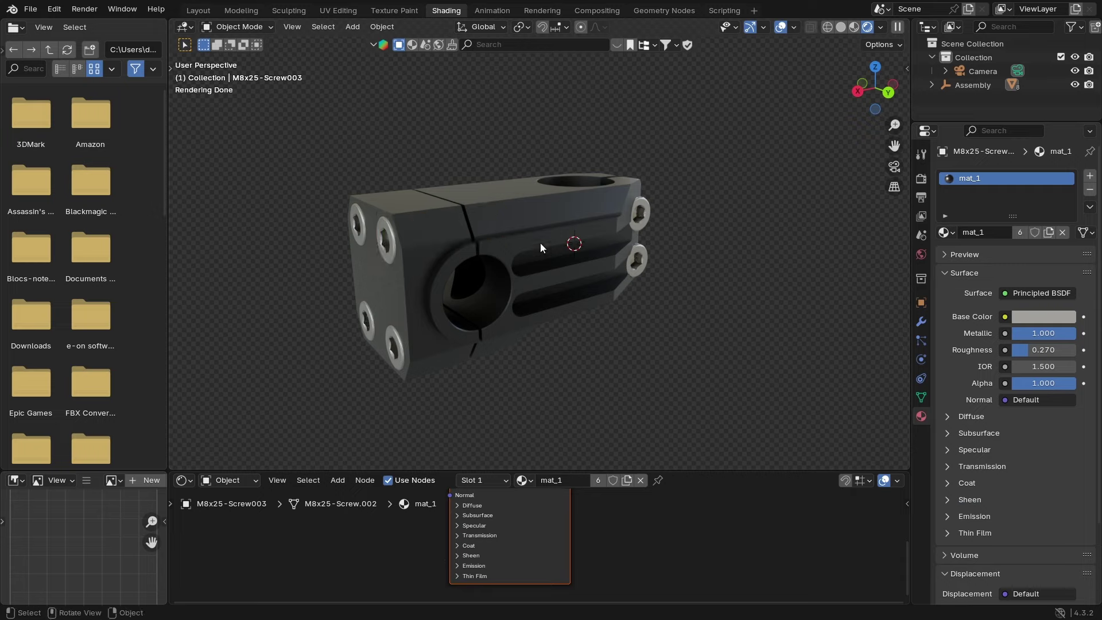
Step: Select the stem base and feed its material's Normal input with a Bevel node
mouse_move(541, 244)
middle_down()
mouse_move(506, 256)
mouse_move(502, 277)
mouse_move(603, 214)
mouse_move(502, 205)
mouse_move(511, 241)
mouse_move(555, 248)
middle_up()
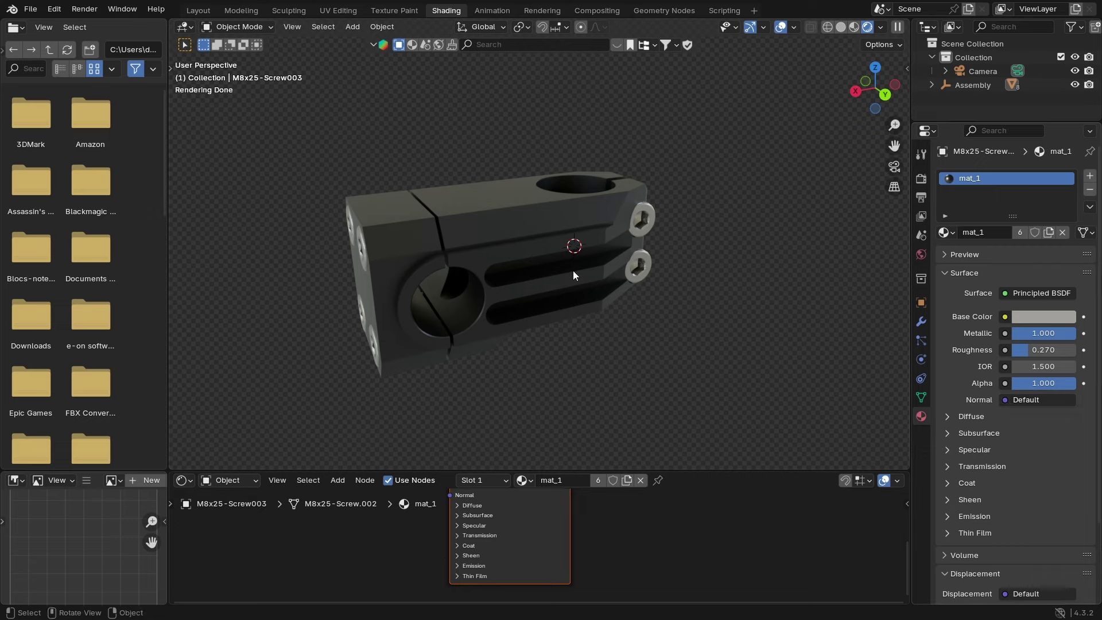
middle_drag(573, 270, 572, 257)
click(488, 226)
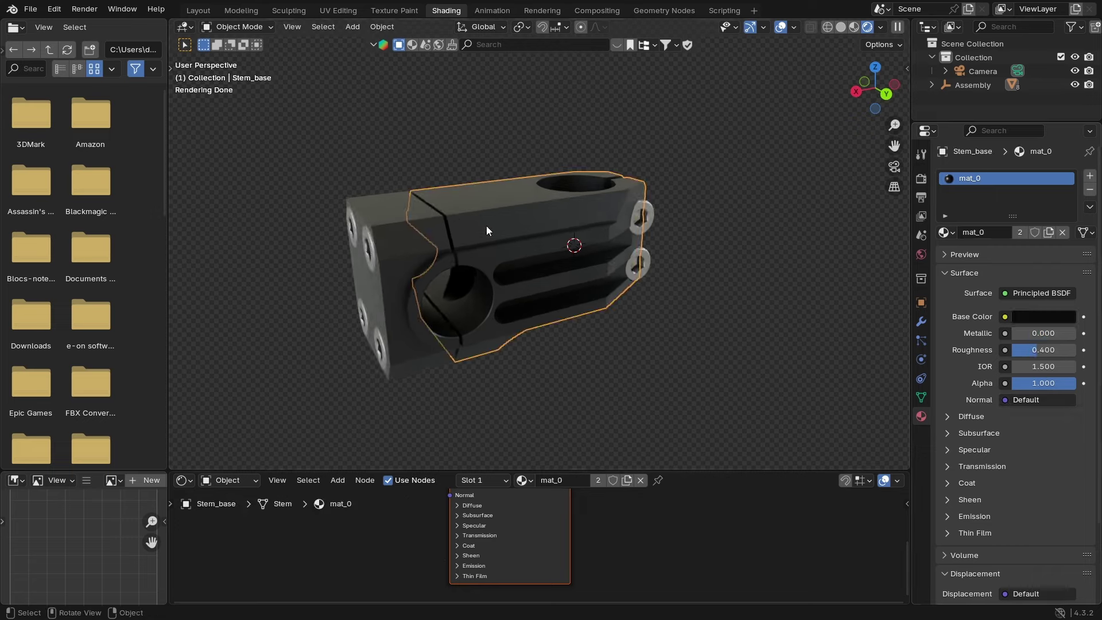
scroll(568, 232, up, 3)
scroll(554, 240, up, 1)
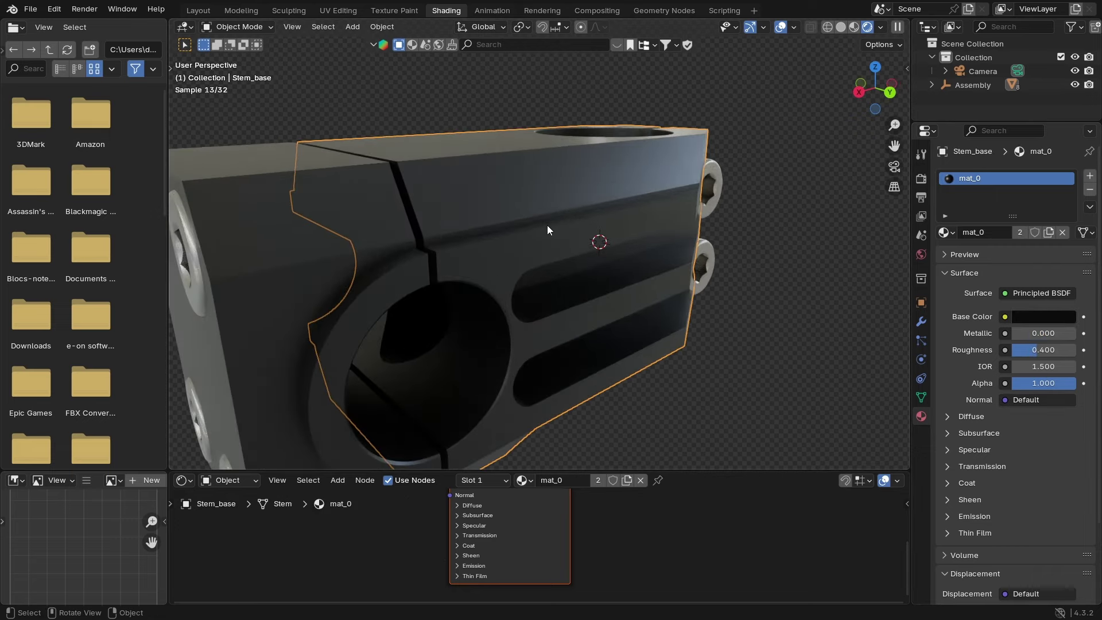
scroll(505, 245, down, 4)
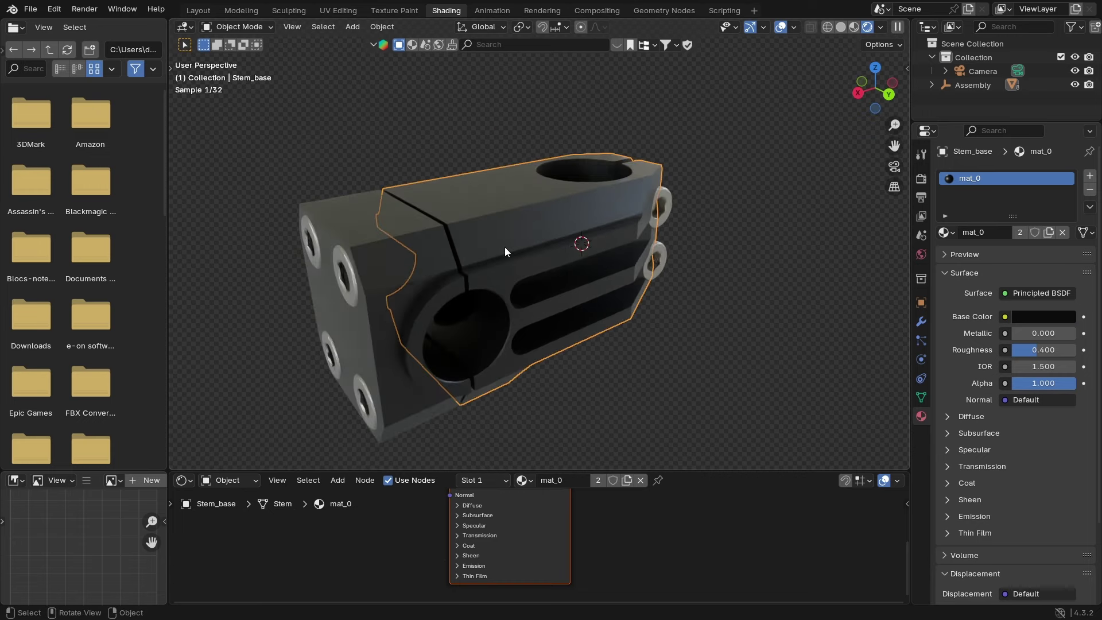
middle_drag(505, 247, 548, 232)
scroll(548, 232, up, 1)
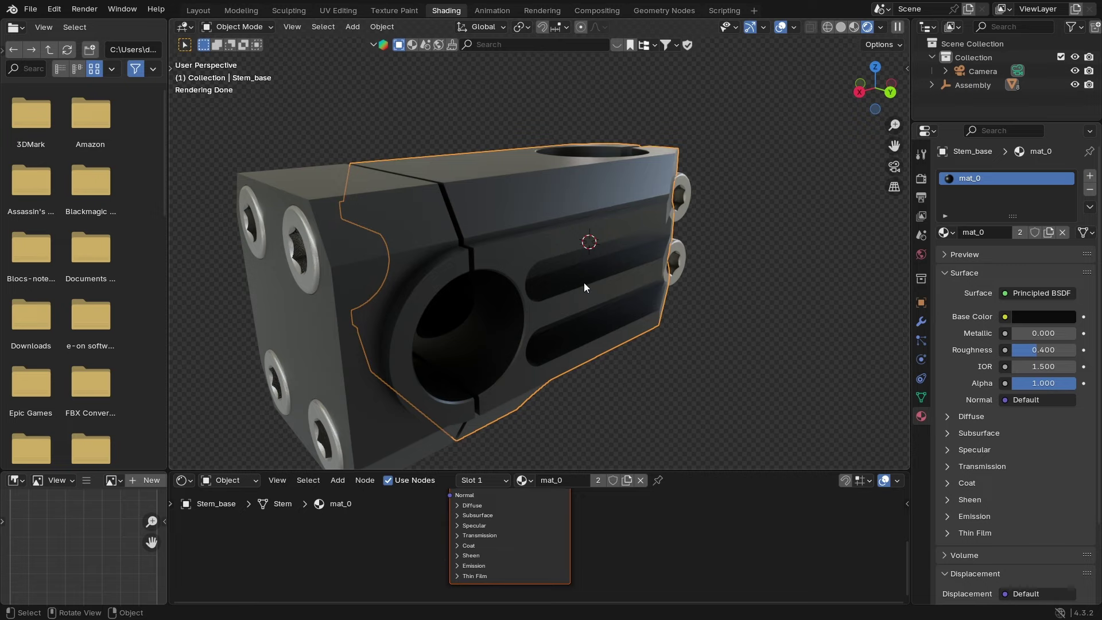
click(1018, 402)
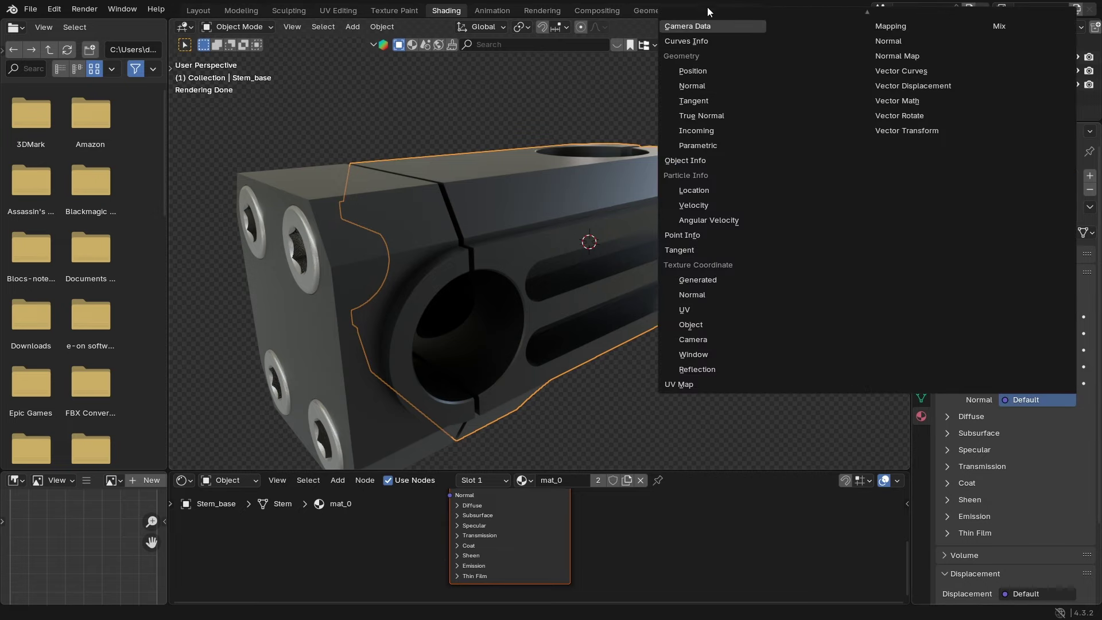
mouse_move(709, 6)
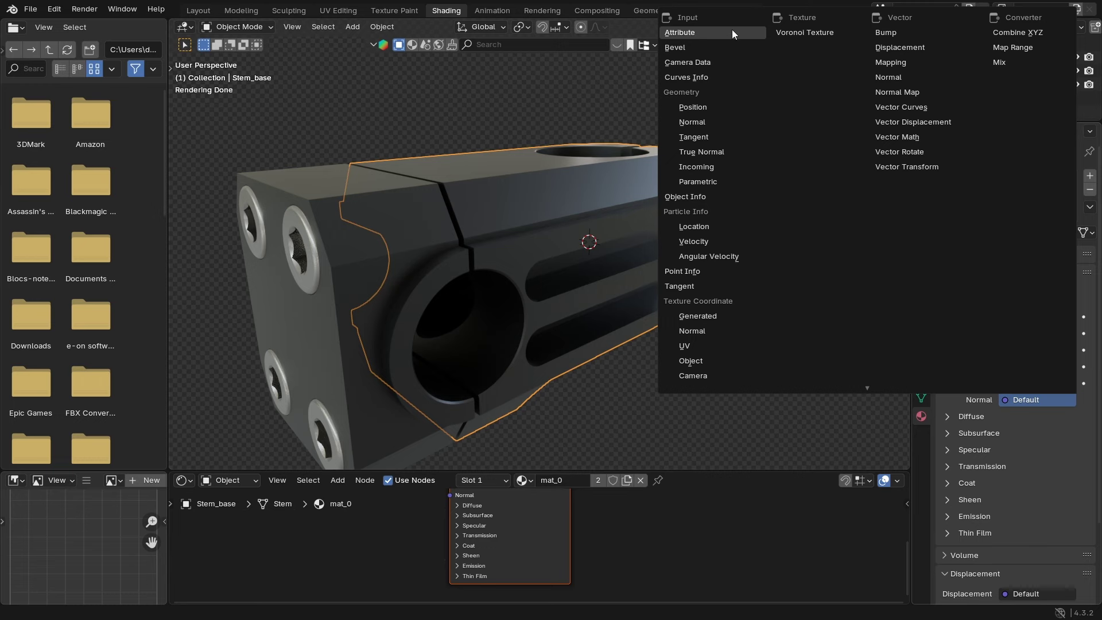
click(700, 47)
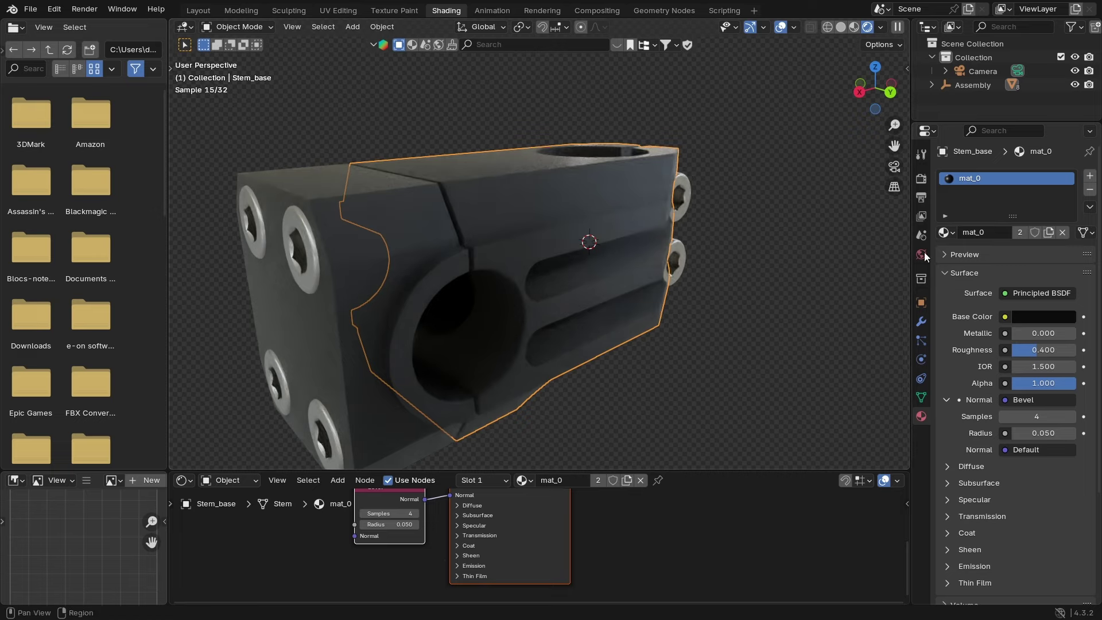
Step: Try a bevel radius of 0.005 and a smaller one of 0.001 on the stem material
click(1041, 433)
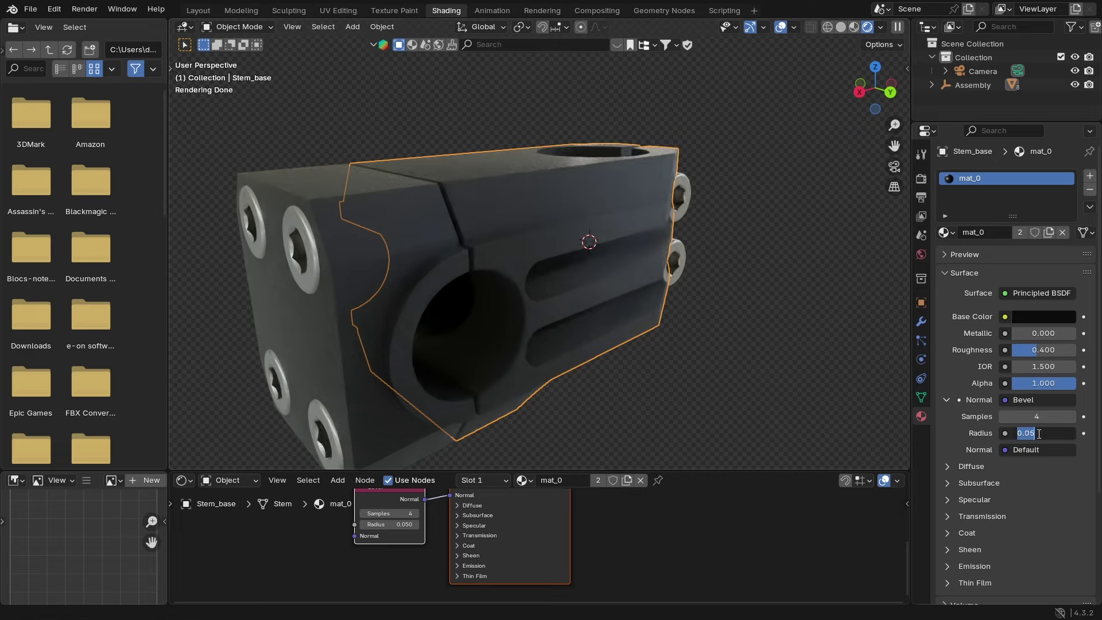
text(0.00)
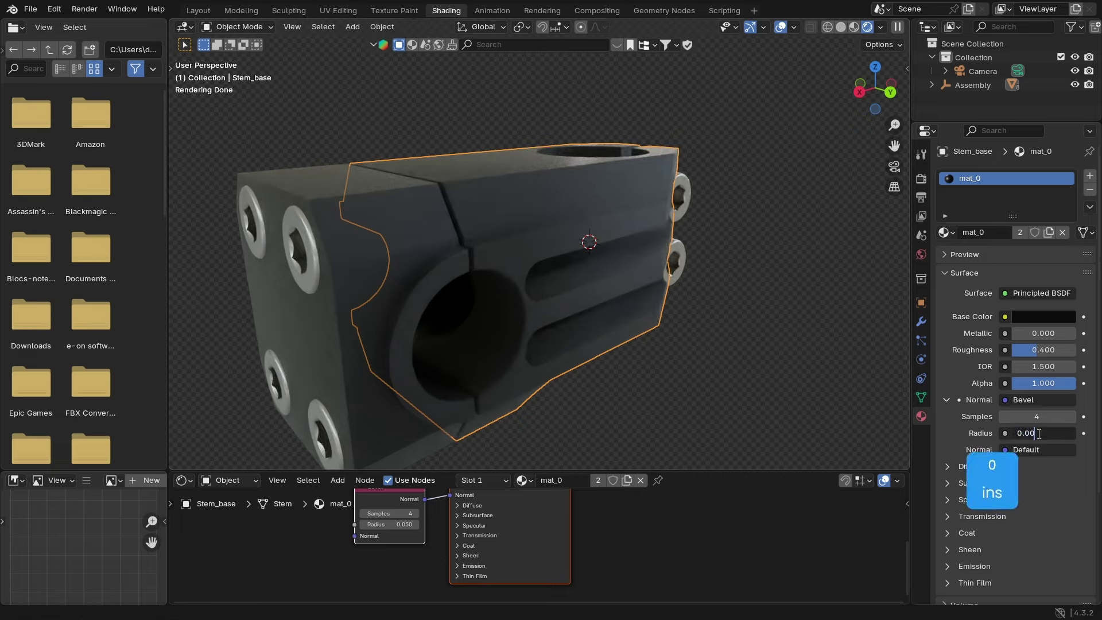
text(5)
key(Return)
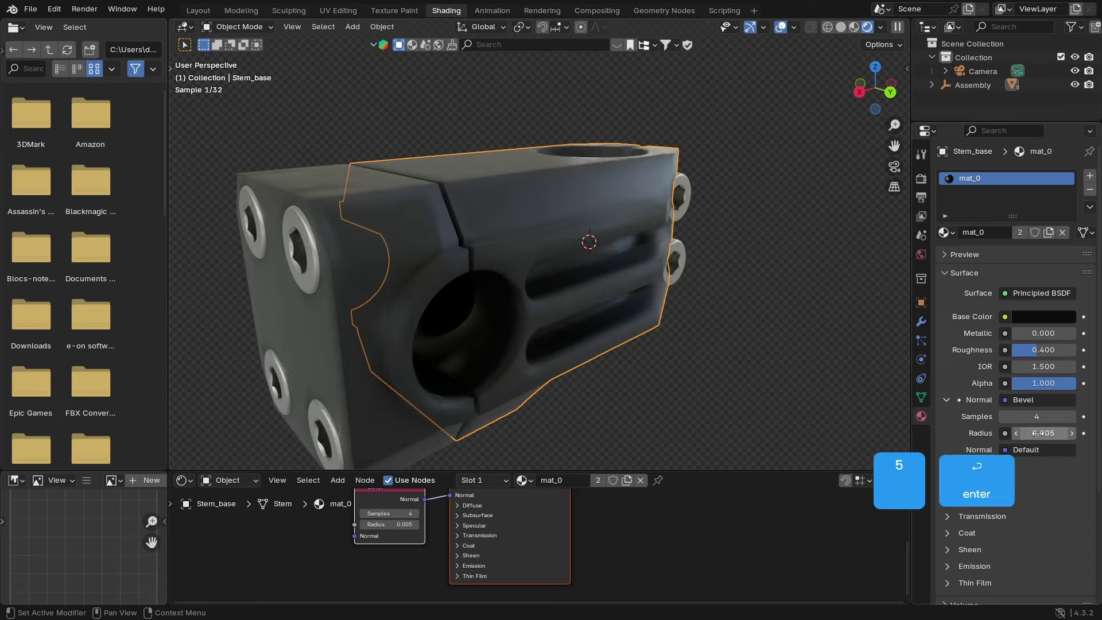
click(1037, 433)
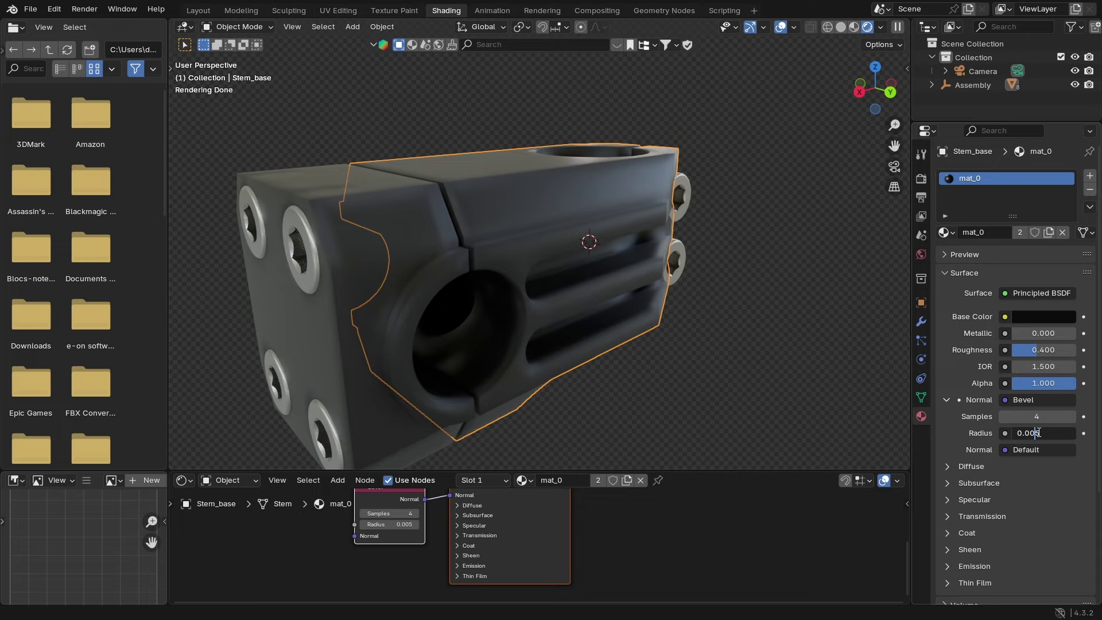
text(0)
key(Return)
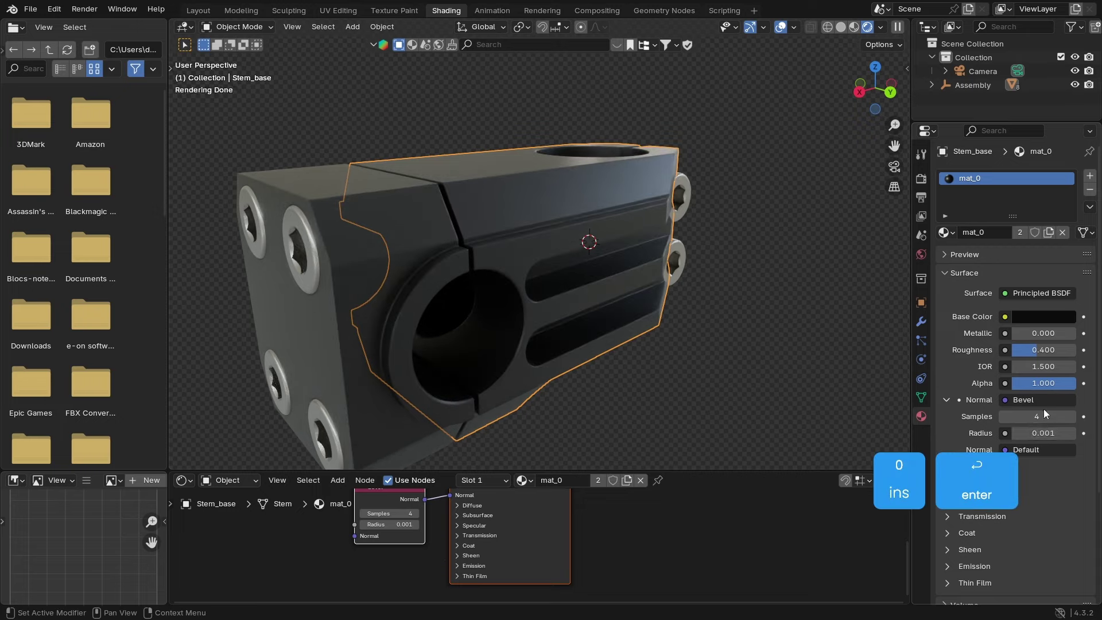
Step: Set the stem material's bevel samples to 10 and deselect the stem base
click(1043, 415)
text(10)
key(Return)
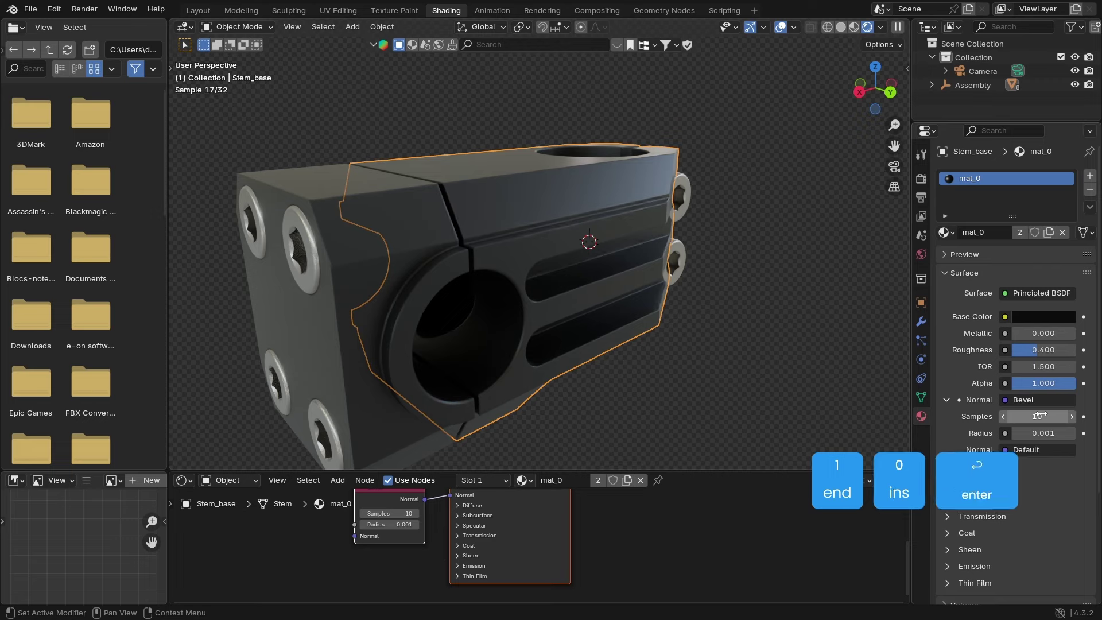
click(479, 112)
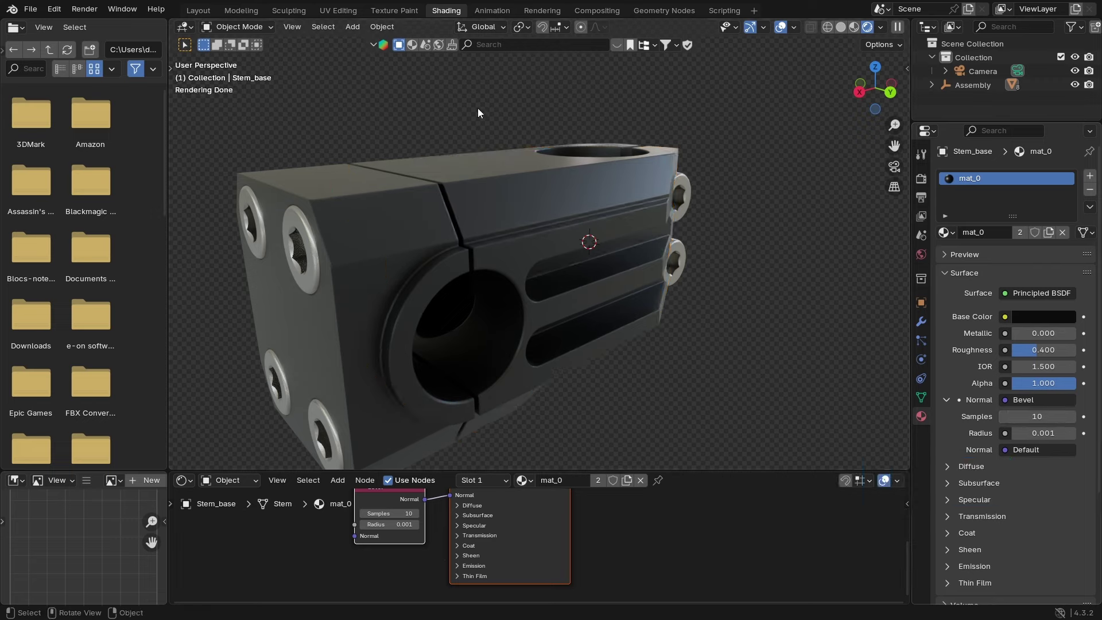
Step: Set the stem material's bevel radius to 0.0003
middle_drag(666, 237, 656, 217)
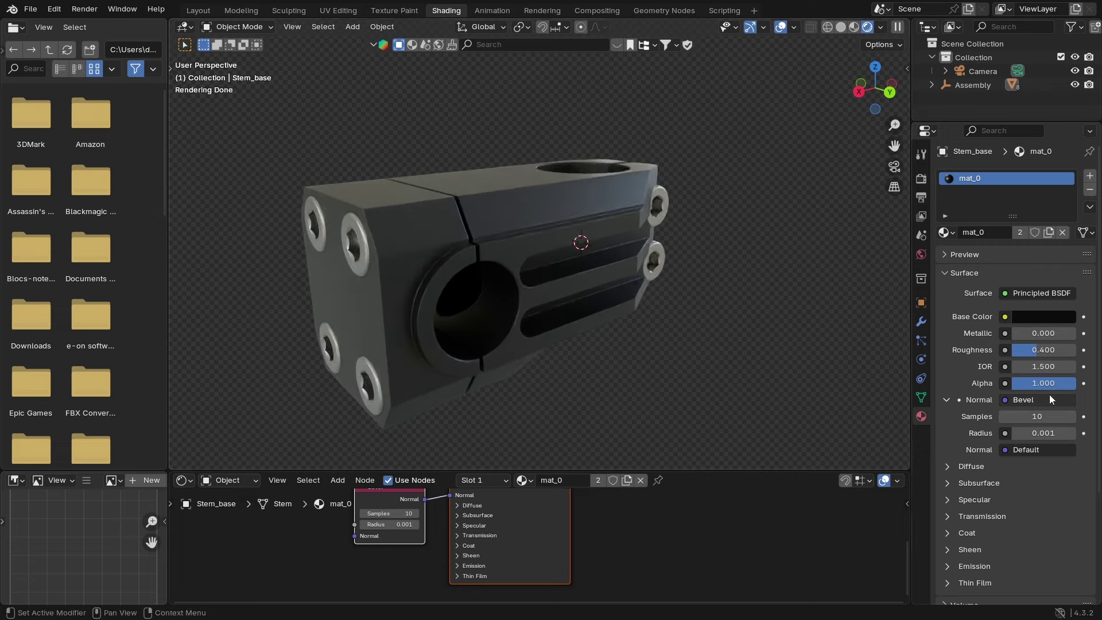
click(1048, 433)
text(0.0001)
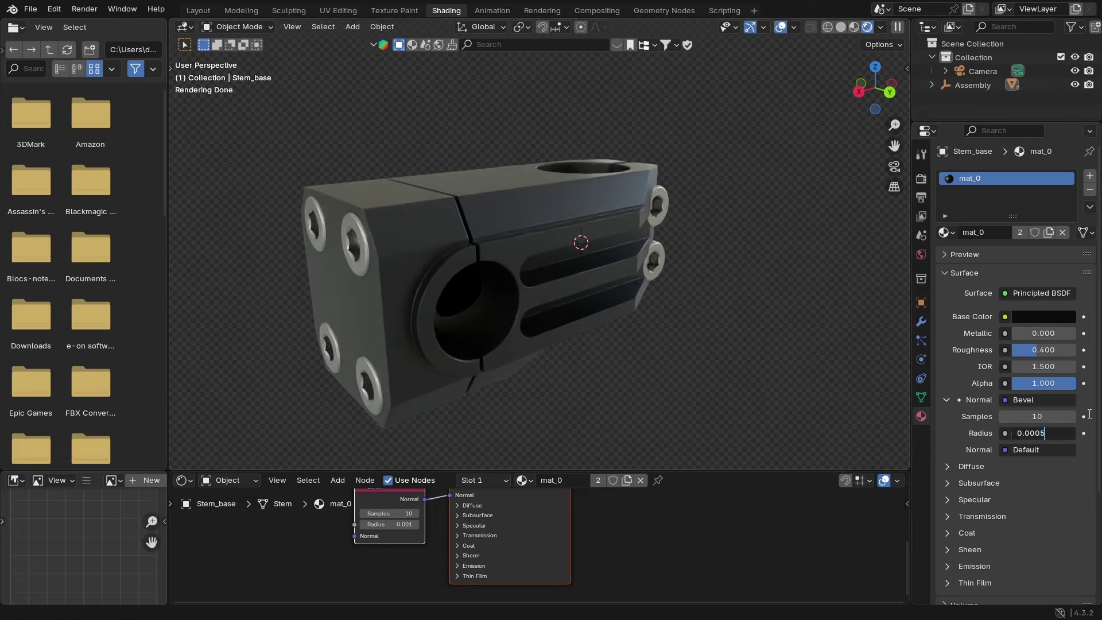
key(BackSpace)
text(3)
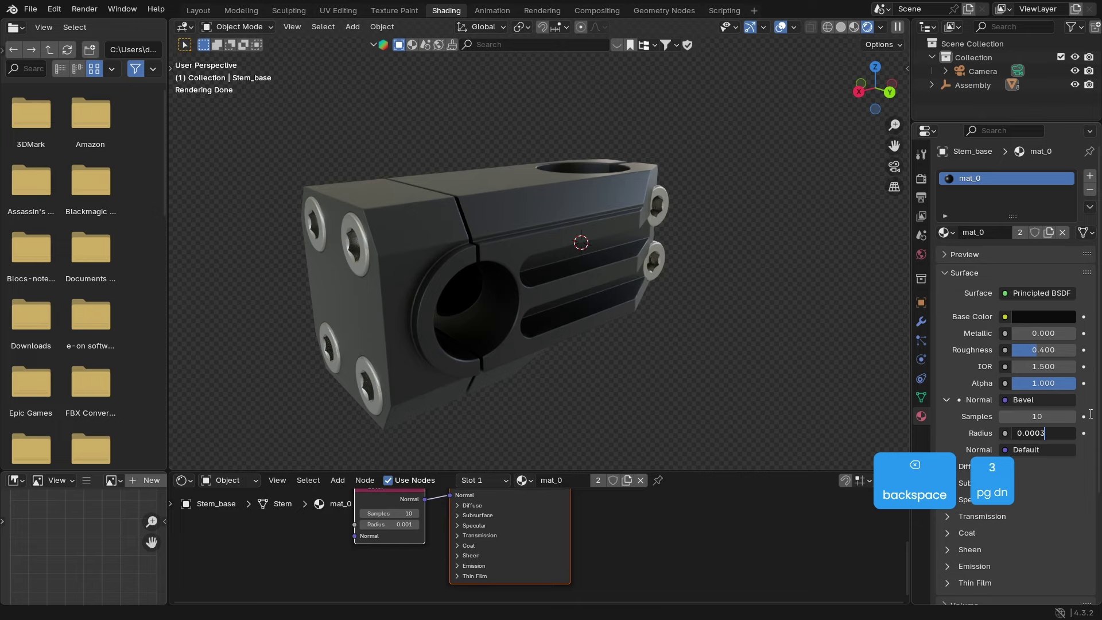
key(Return)
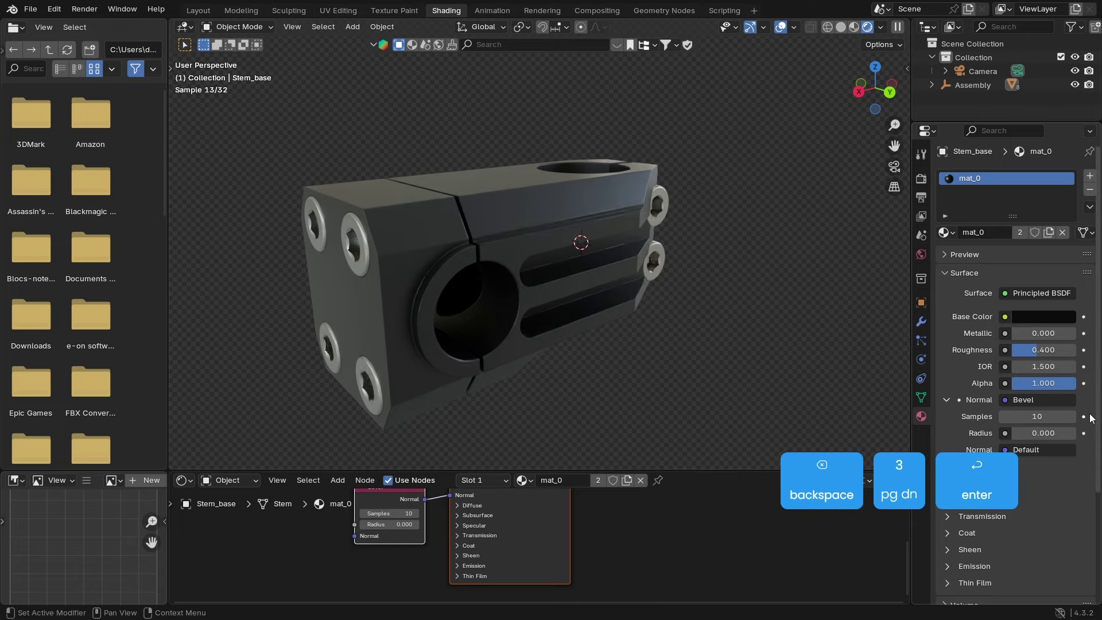
middle_drag(653, 185, 608, 247)
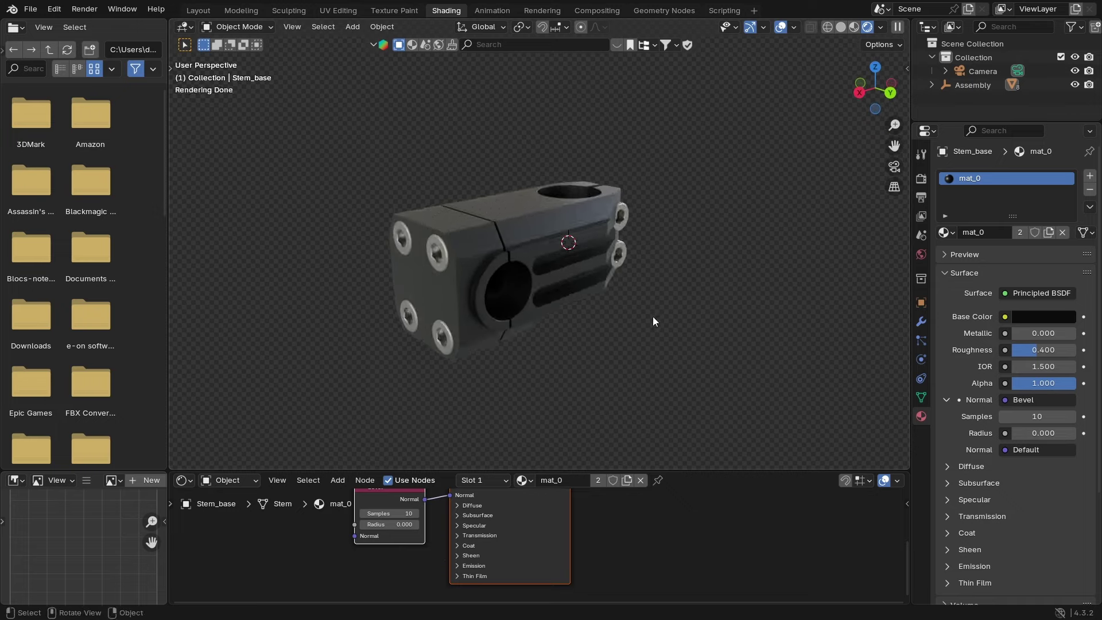
Step: Enlarge the node editor area and switch it from the object's material to the World shader nodes
drag(441, 469, 443, 311)
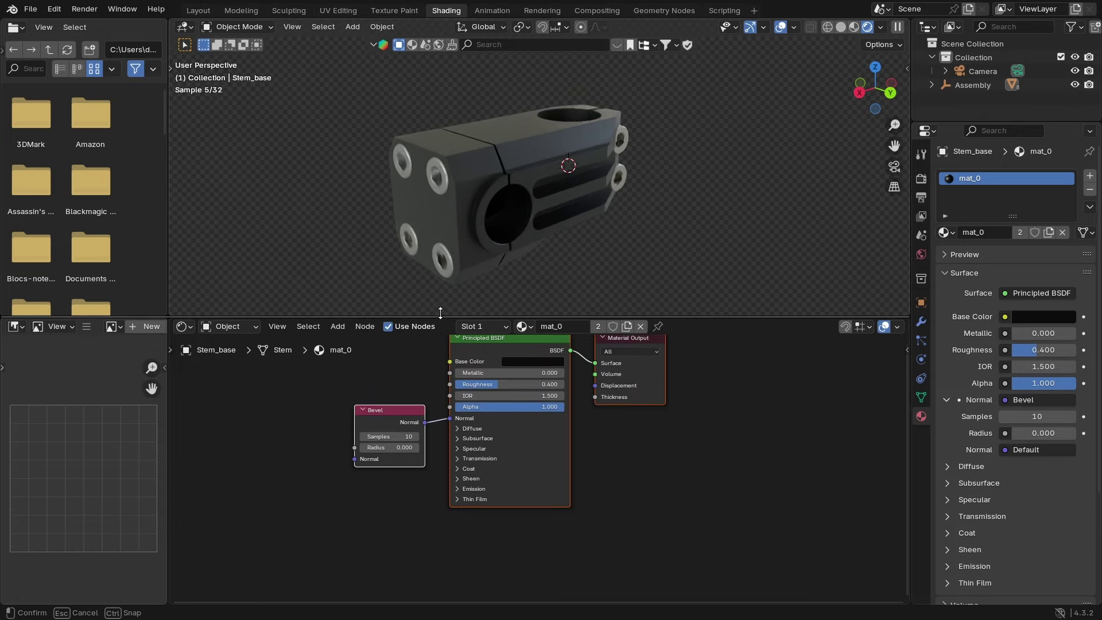
key(Home)
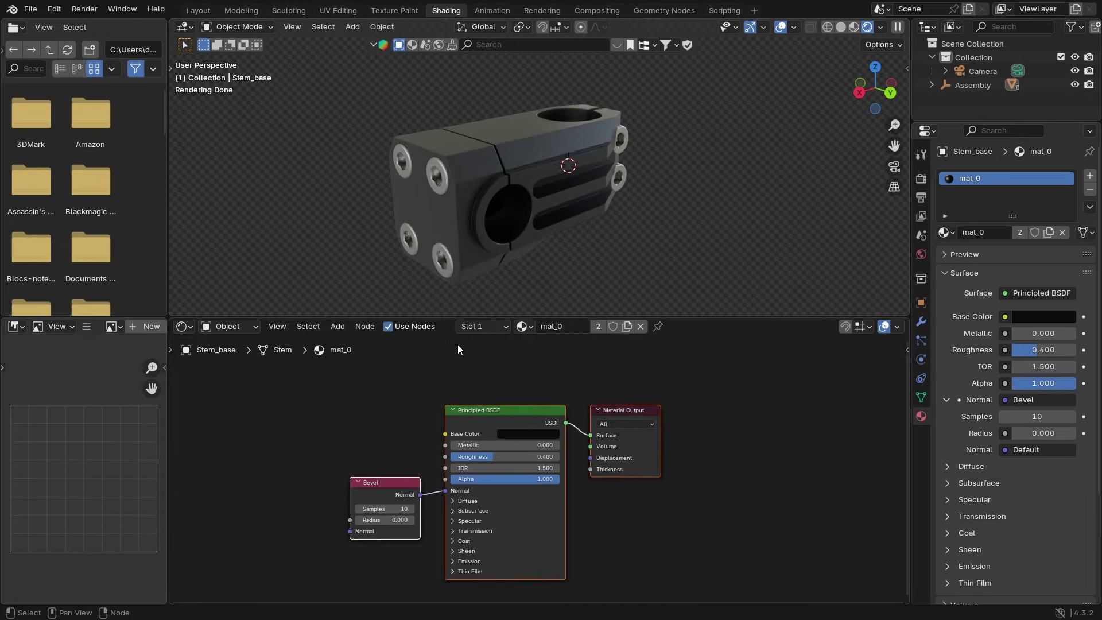
drag(505, 314, 508, 246)
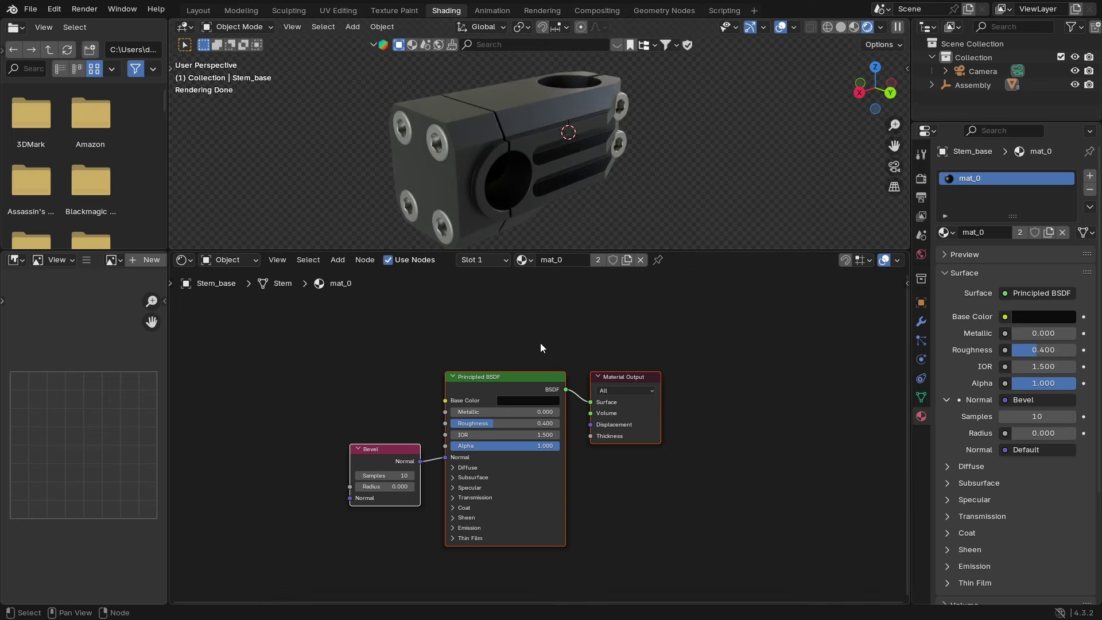
key(Home)
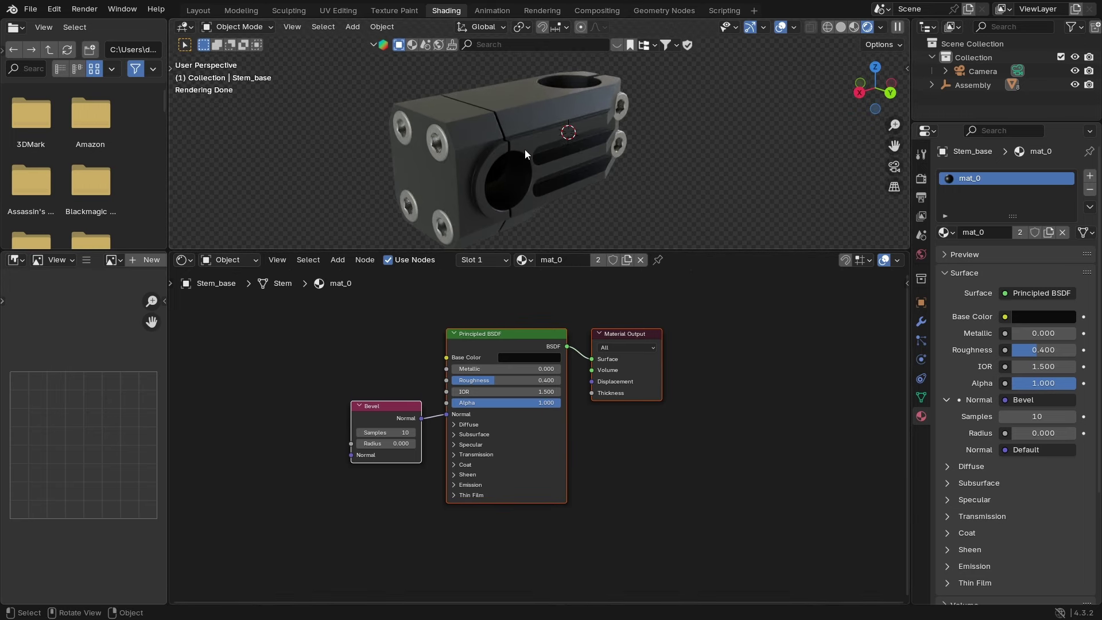
shift+middle_drag(524, 149, 519, 145)
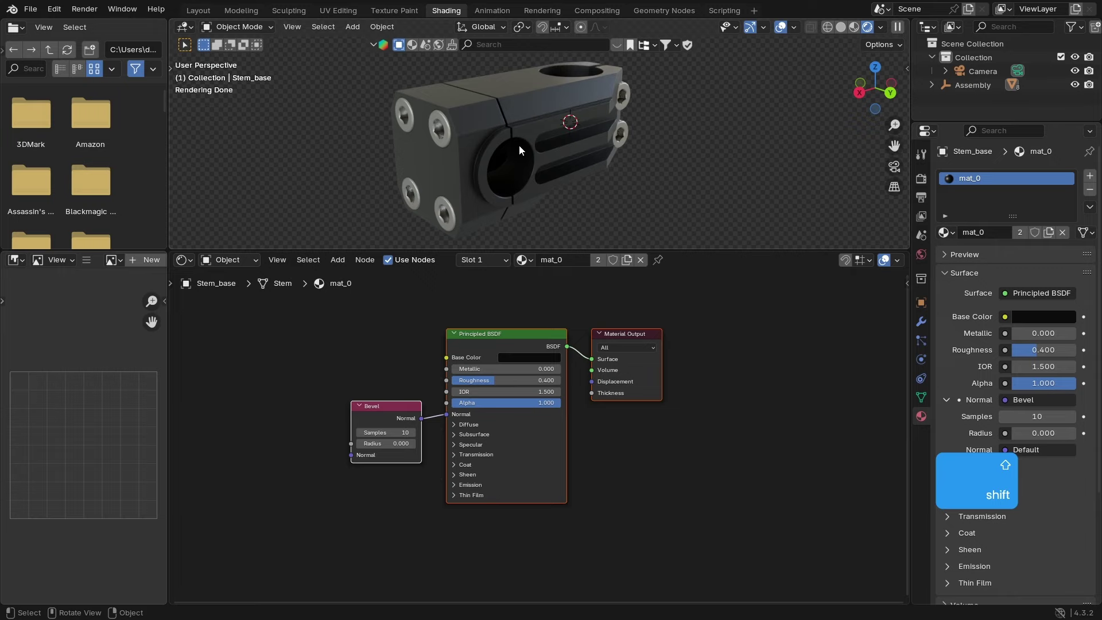
click(234, 265)
click(230, 309)
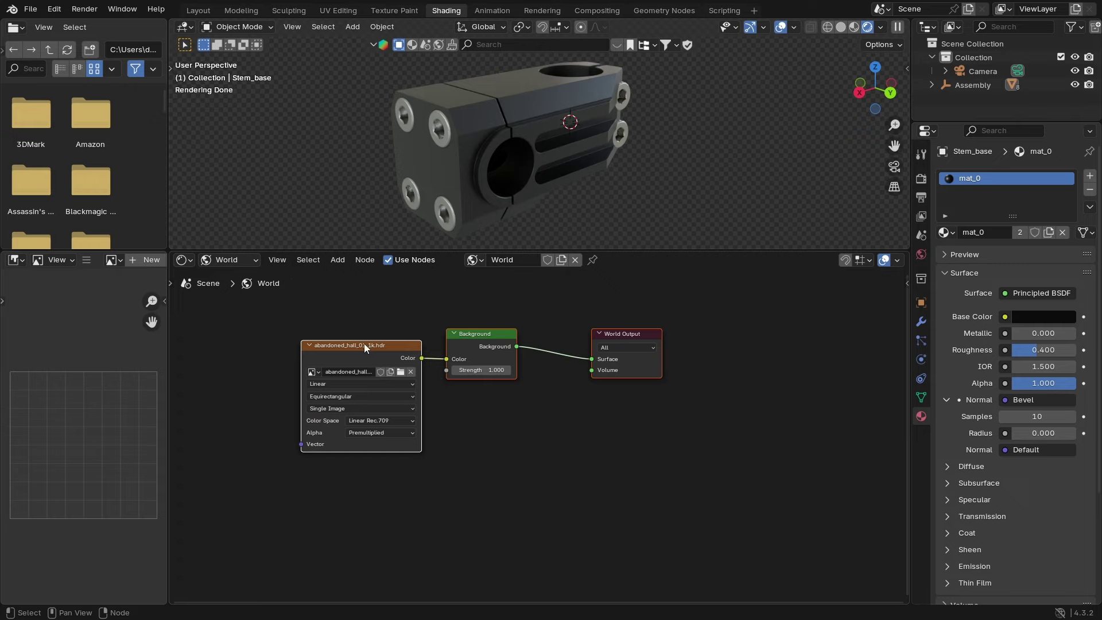
Step: Set the World Background strength to 0.5
drag(365, 345, 424, 350)
click(398, 317)
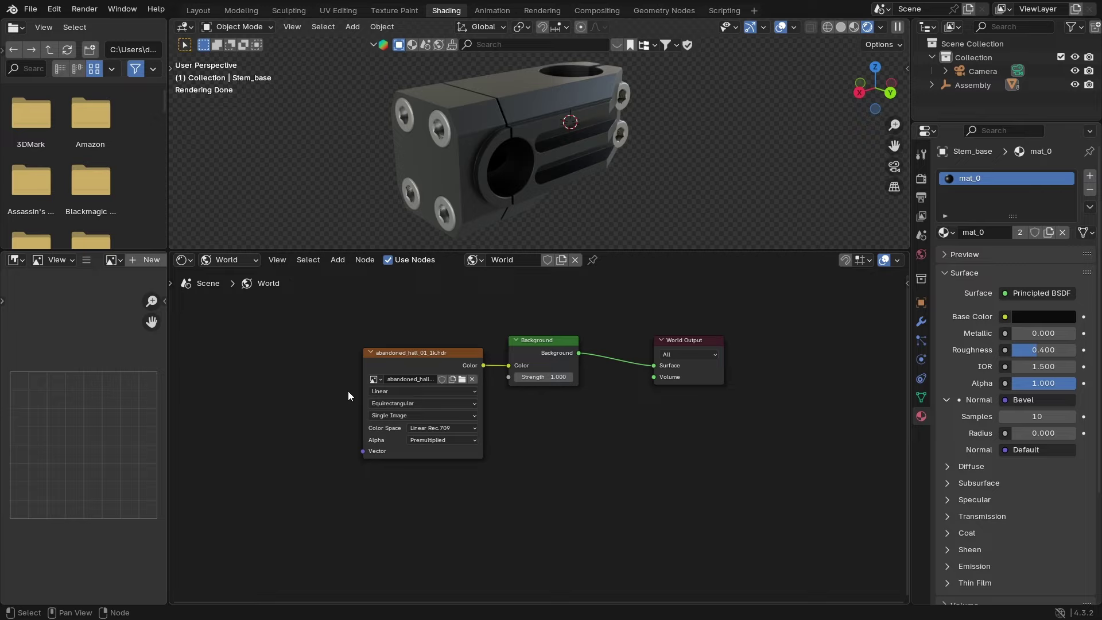
drag(544, 377, 497, 377)
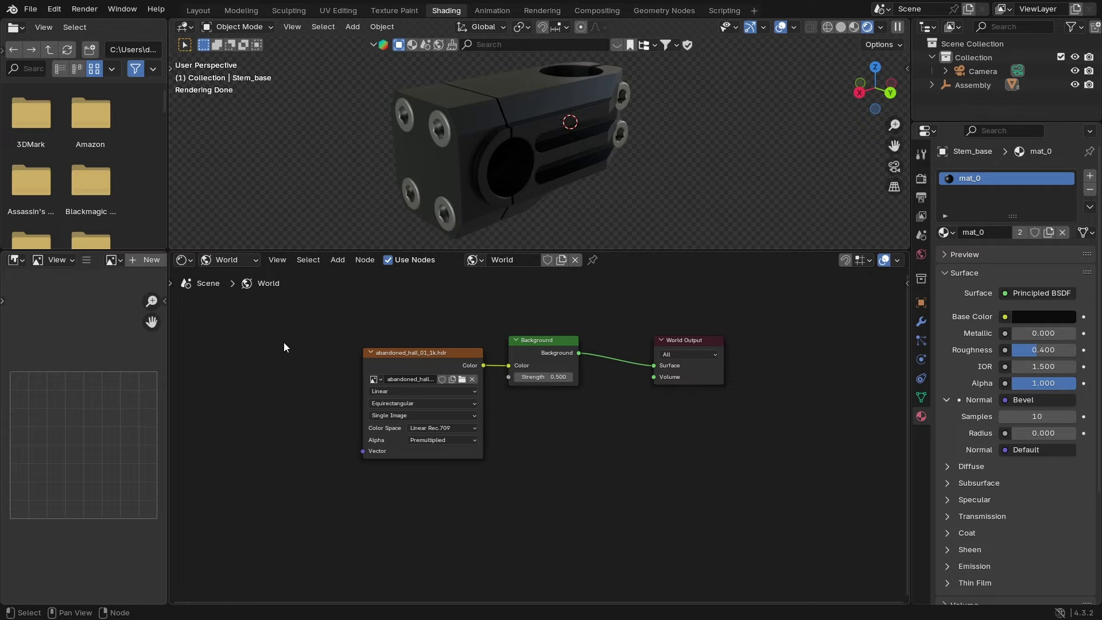
Step: Add a Texture Coordinate node to the left of the HDRI environment texture node
click(337, 261)
mouse_move(357, 279)
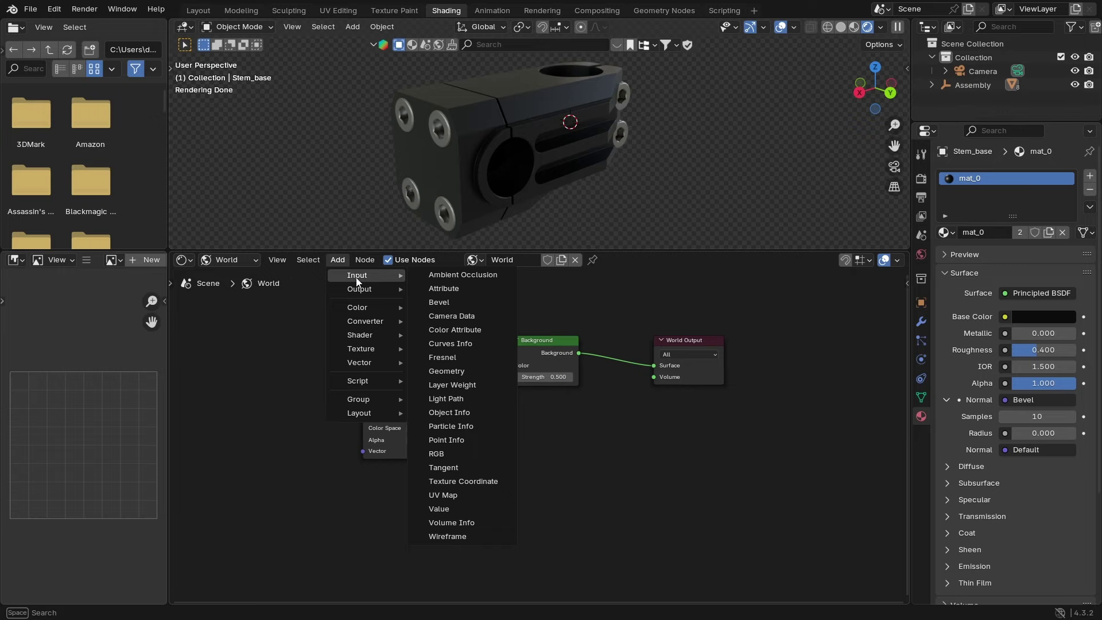
click(460, 481)
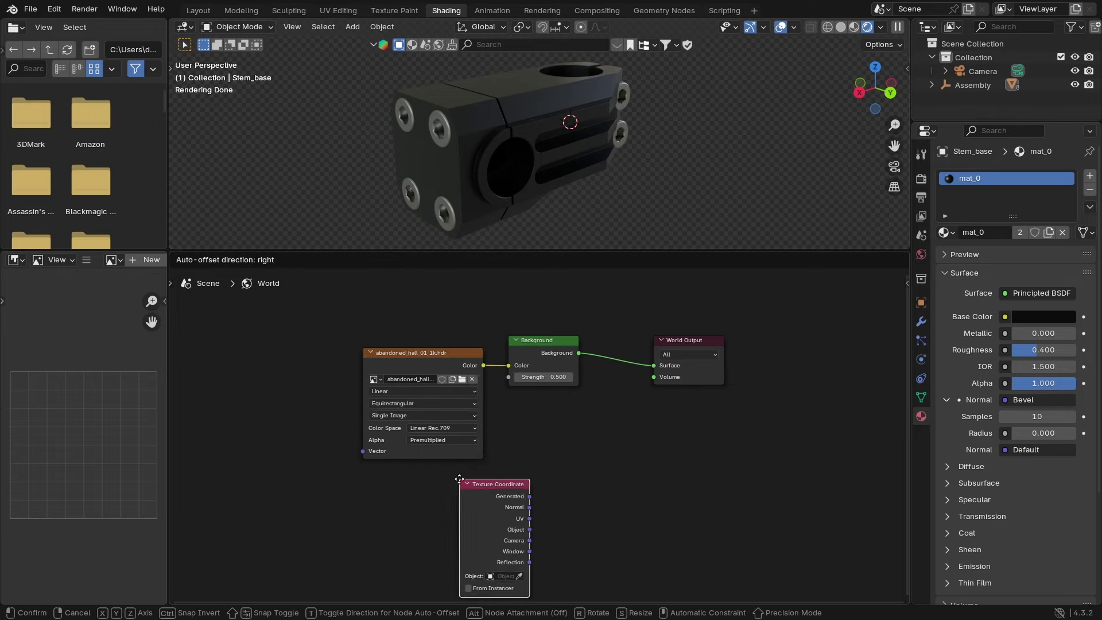
click(196, 365)
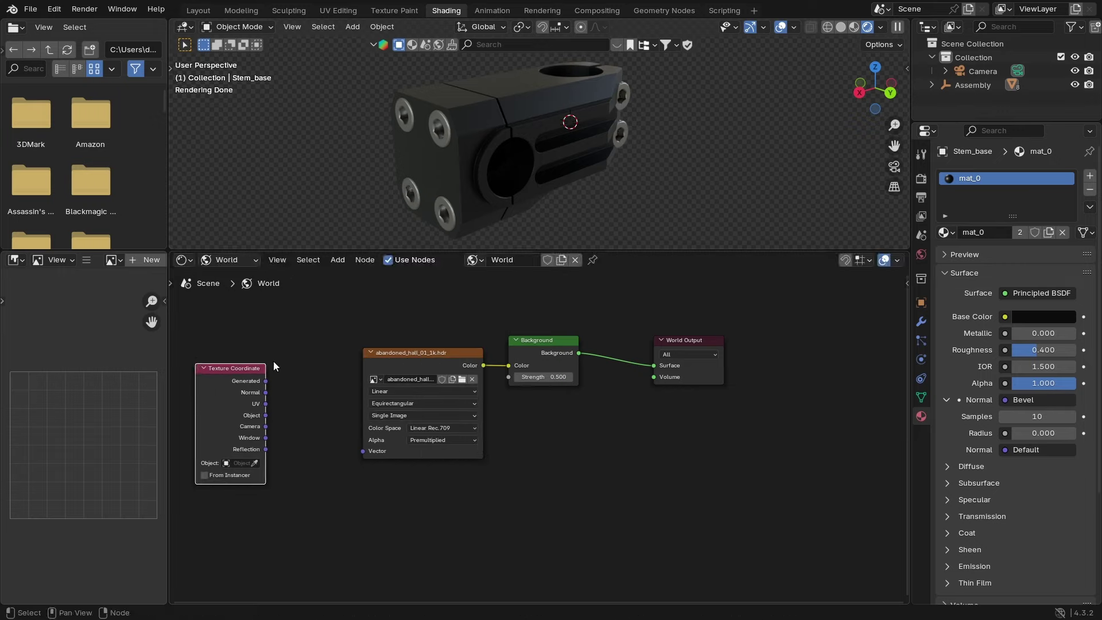
Step: Add a Mapping node between the Texture Coordinate node and the HDRI environment texture node
click(334, 259)
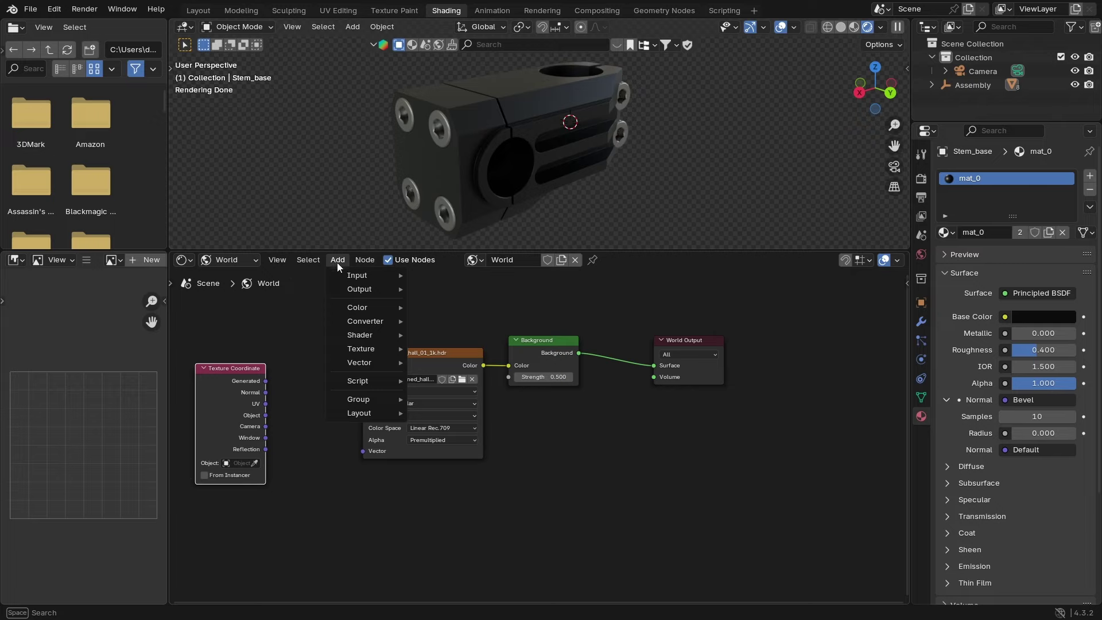
mouse_move(352, 274)
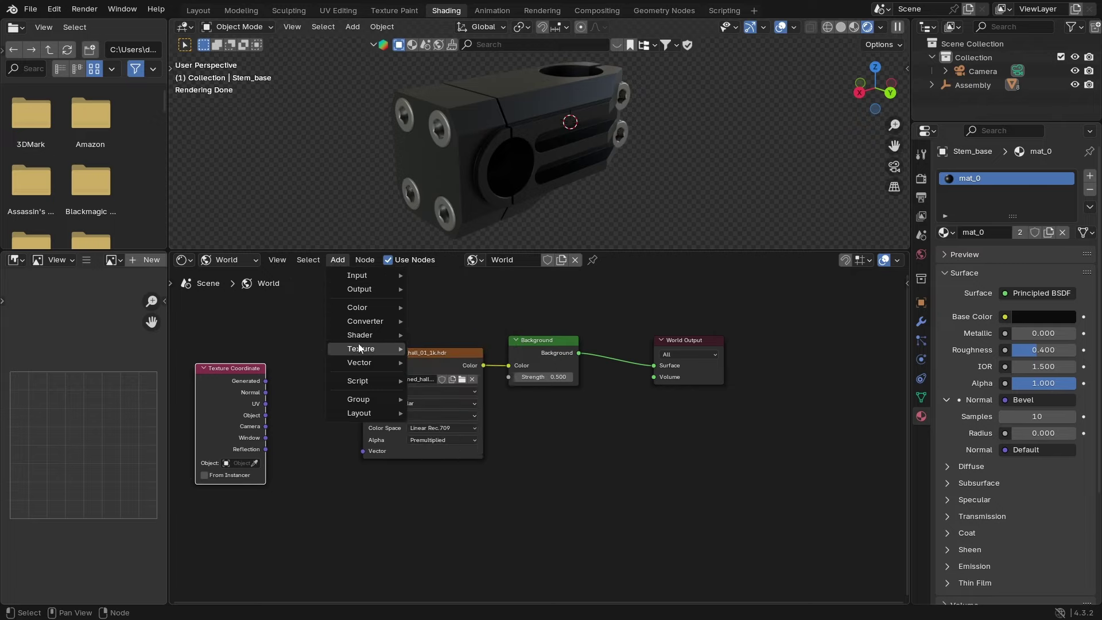
mouse_move(370, 363)
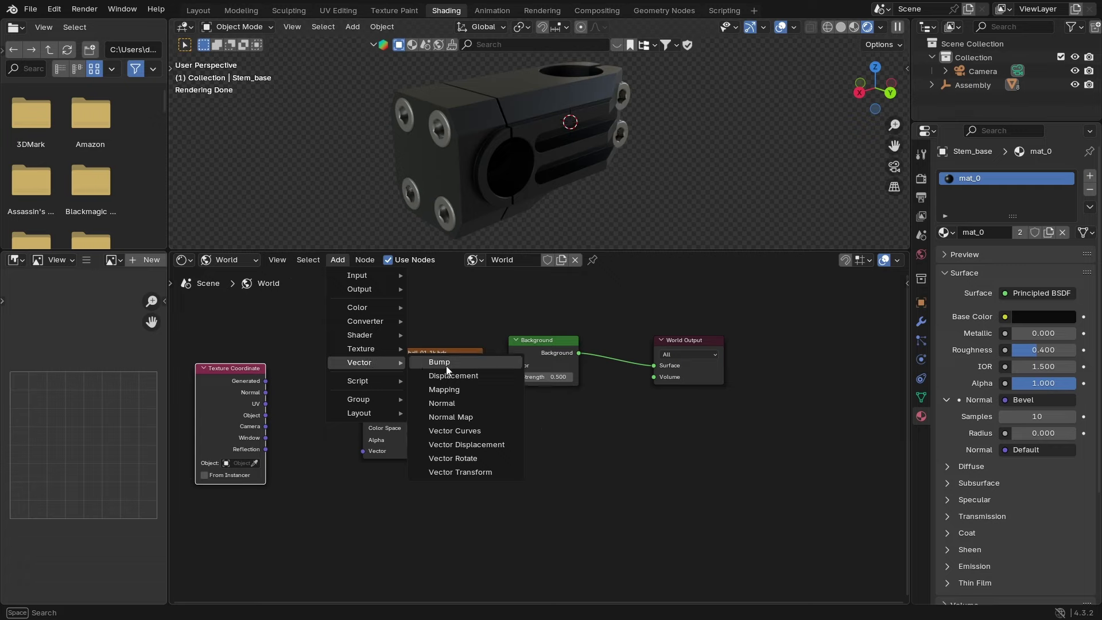
click(445, 389)
click(280, 354)
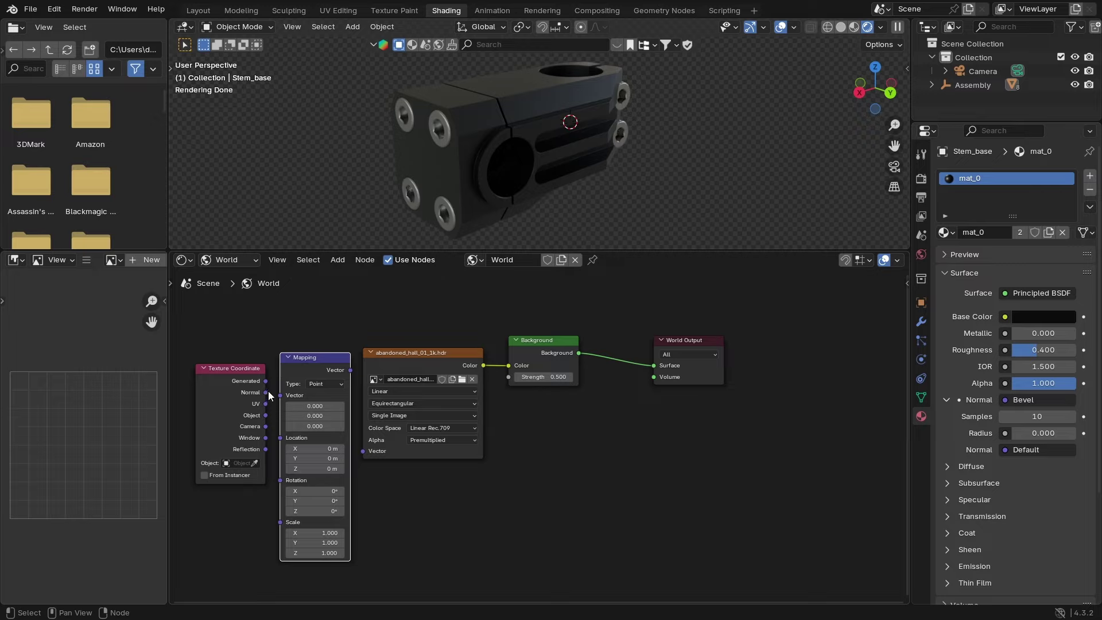
Step: Wire the Texture Coordinate node's Object output through the Mapping node into the HDRI environment texture's Vector input
drag(266, 381, 280, 395)
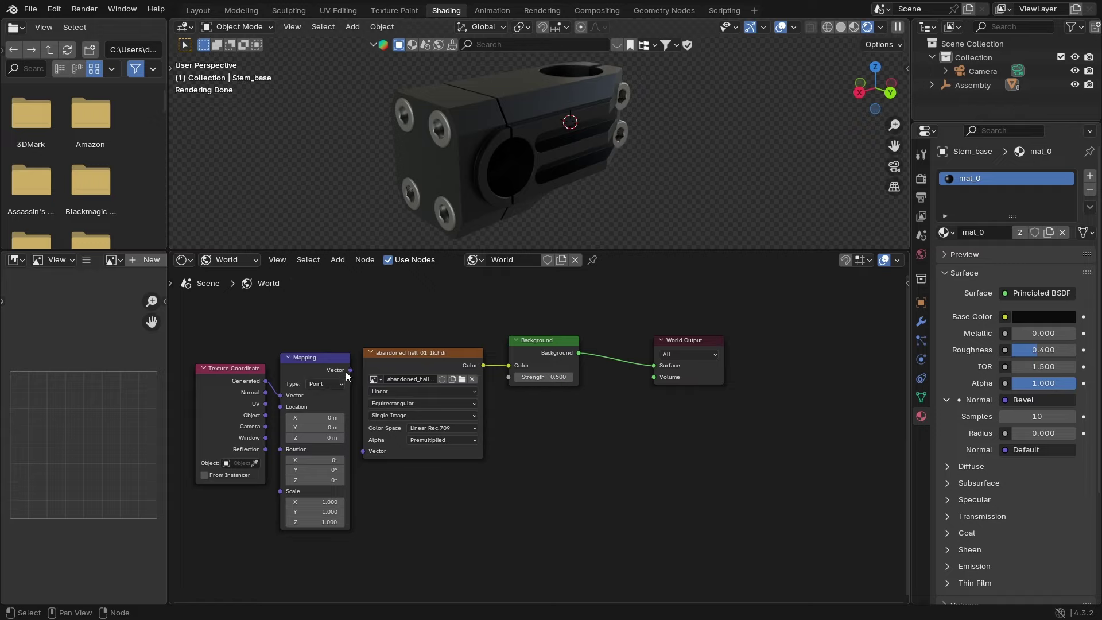
drag(349, 371, 368, 451)
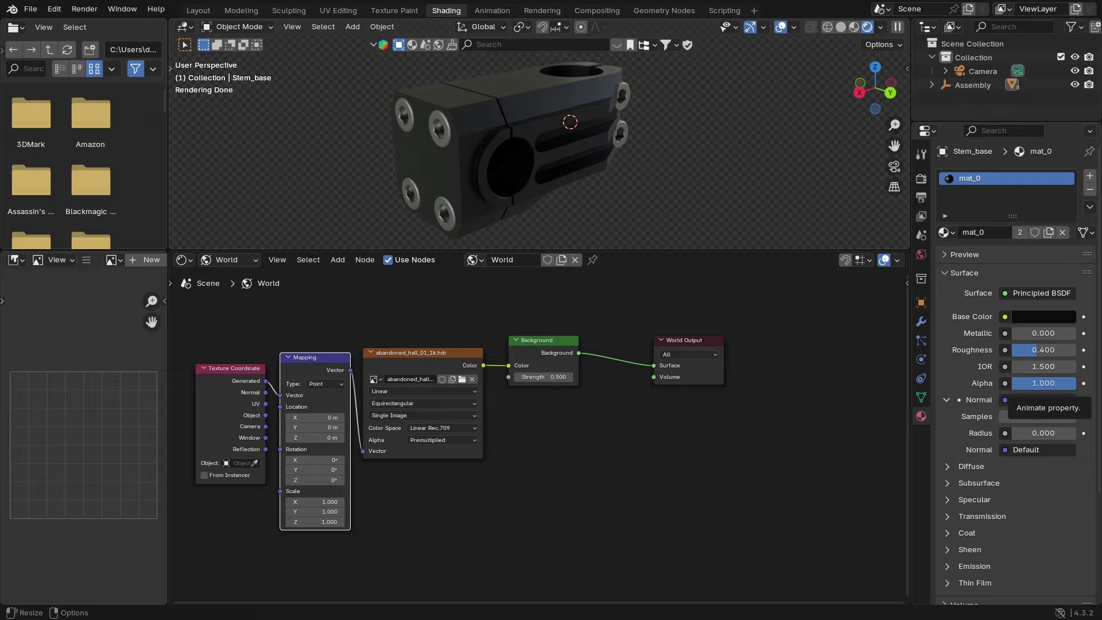
drag(316, 480, 398, 480)
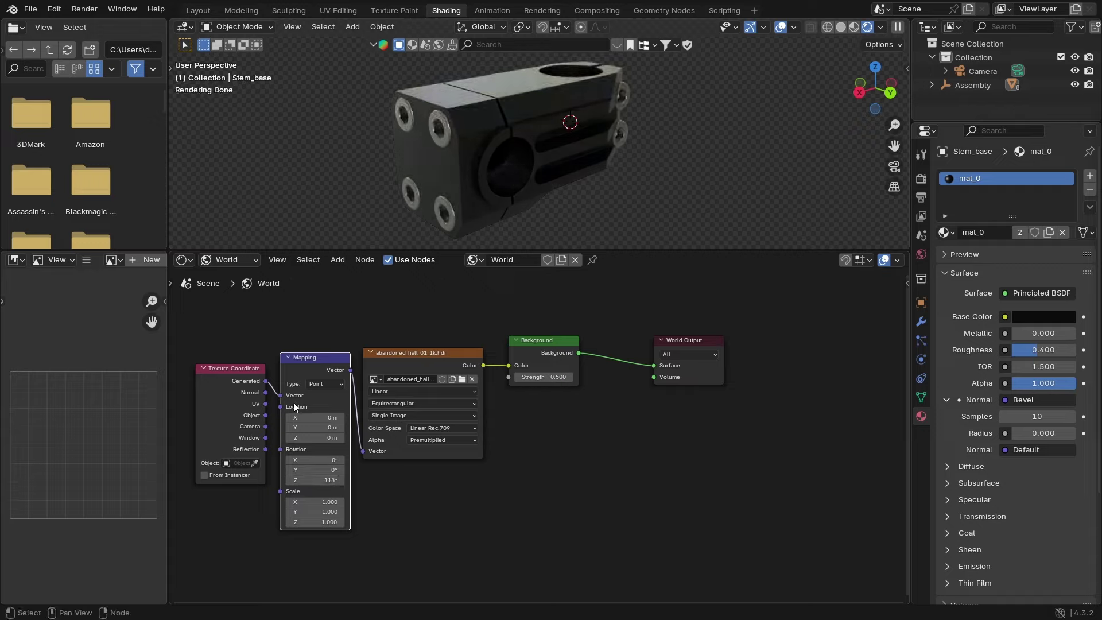
drag(264, 417, 278, 397)
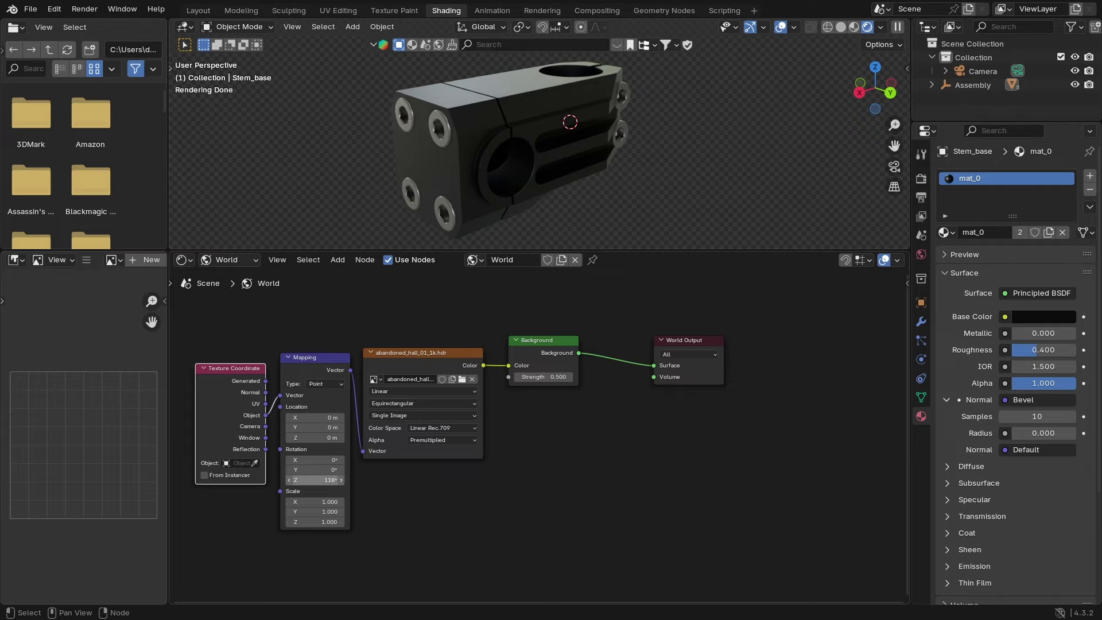
Step: Set the Mapping node's Z rotation to 220° to turn the HDRI environment
click(333, 476)
text(220)
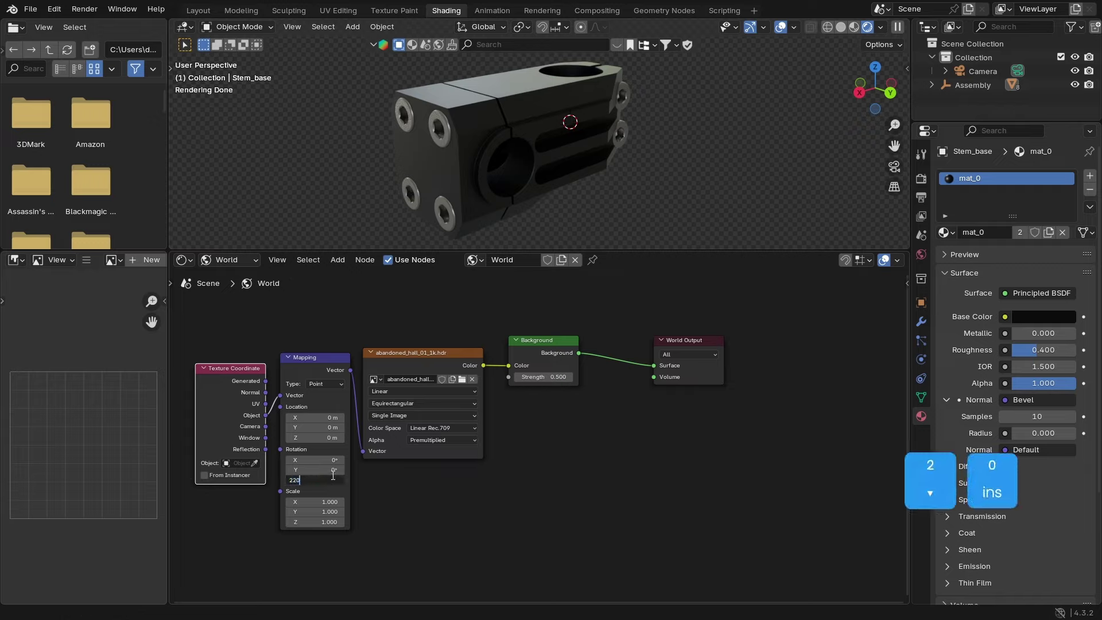
key(Return)
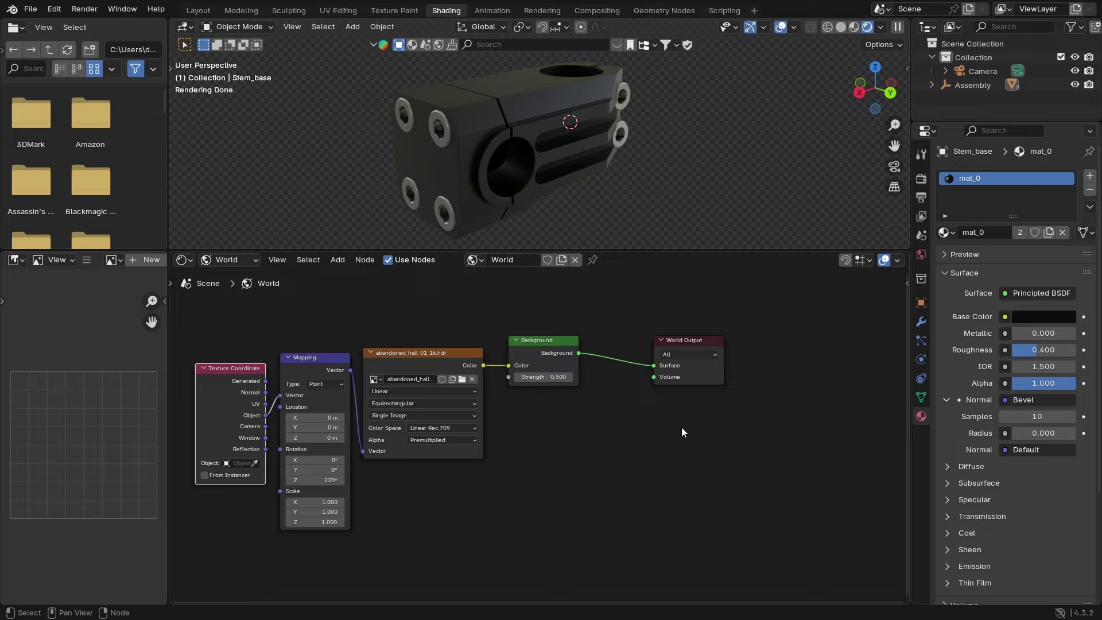
Step: Insert a Hue/Saturation/Value node between the HDRI environment texture and Background nodes and set its Saturation to 0
click(338, 260)
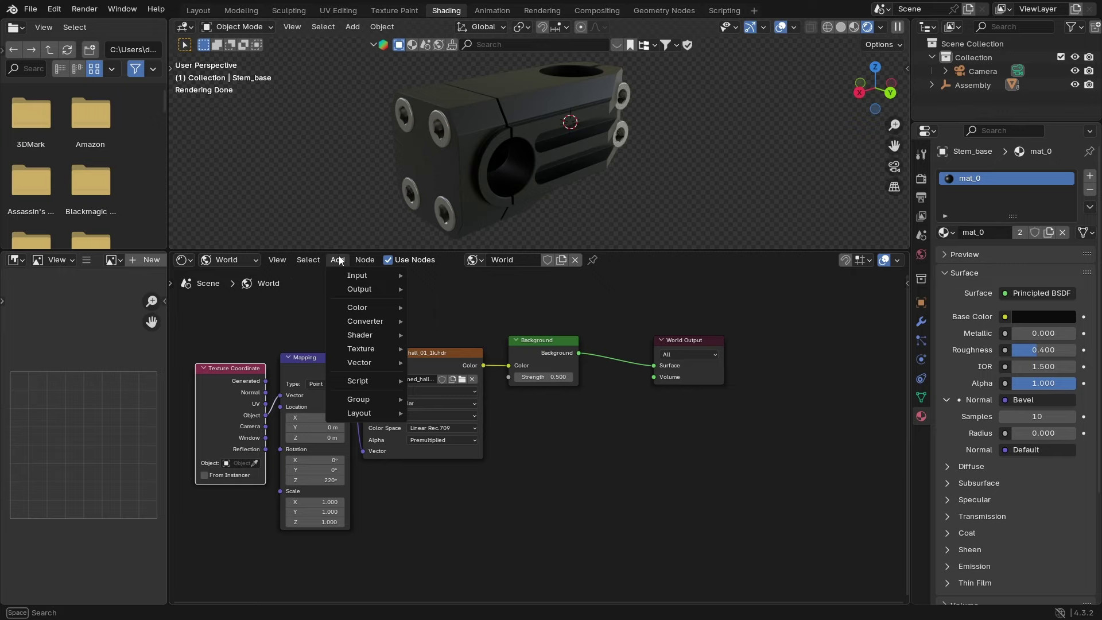
mouse_move(366, 302)
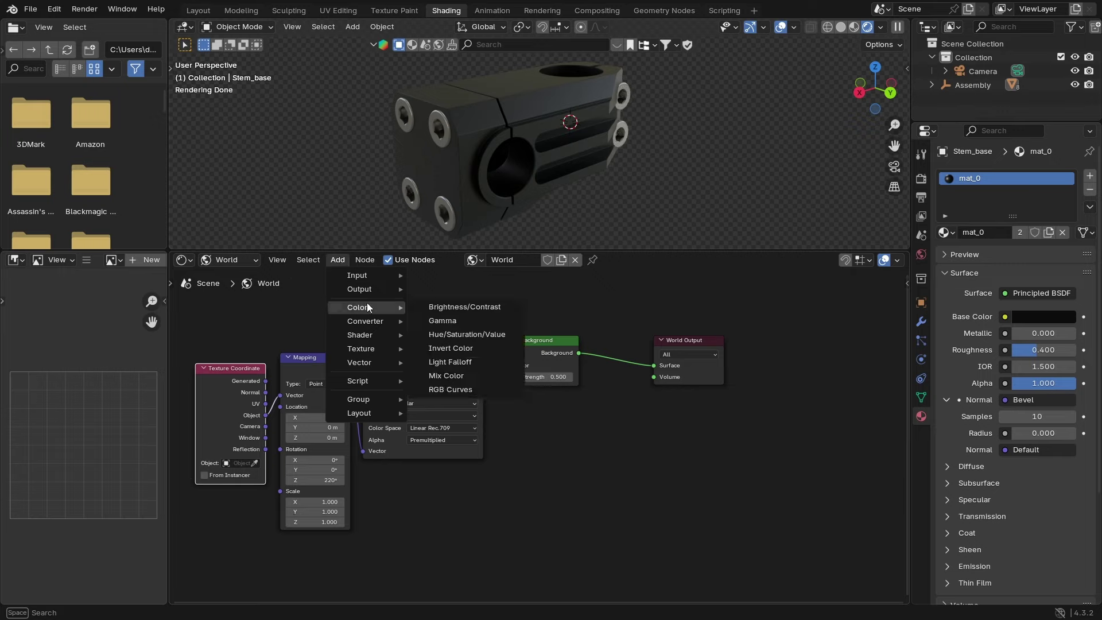
click(467, 334)
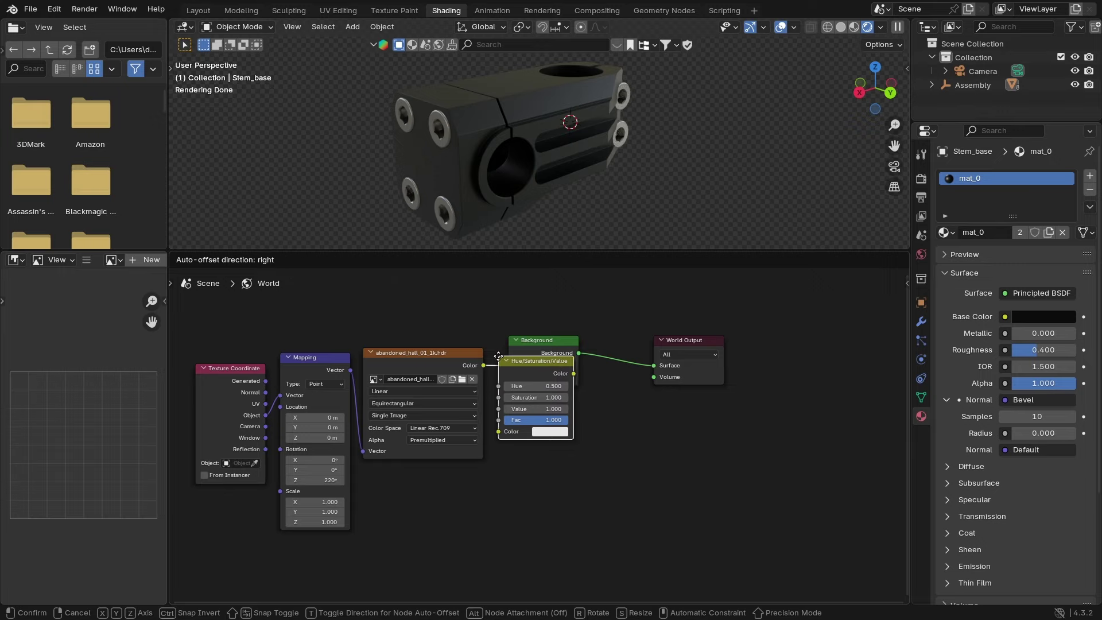
click(498, 356)
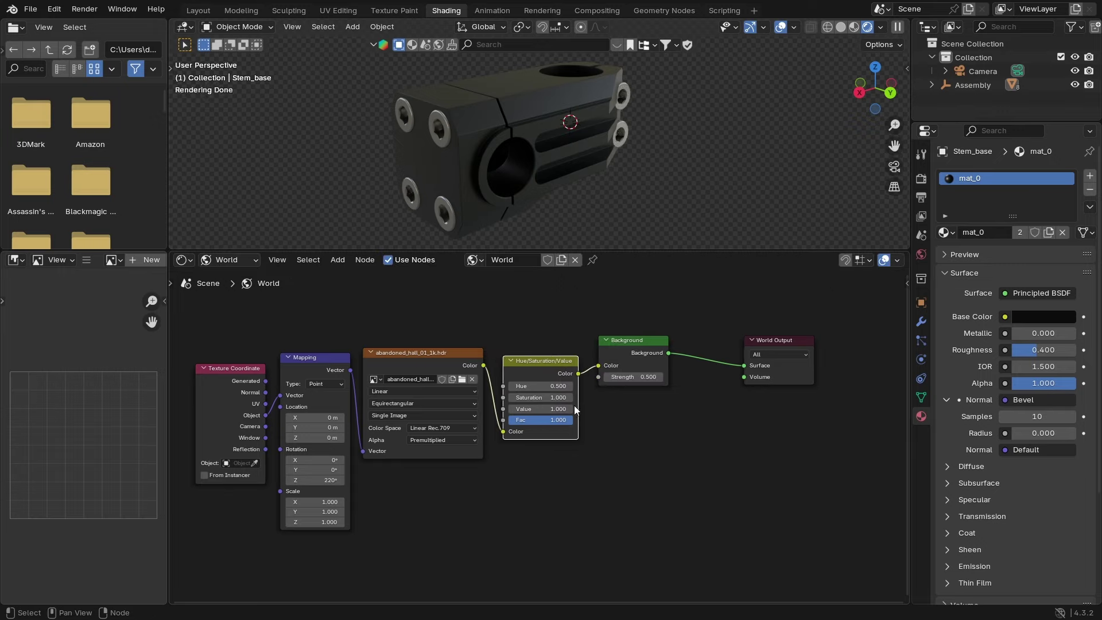
click(553, 397)
text(0)
key(Return)
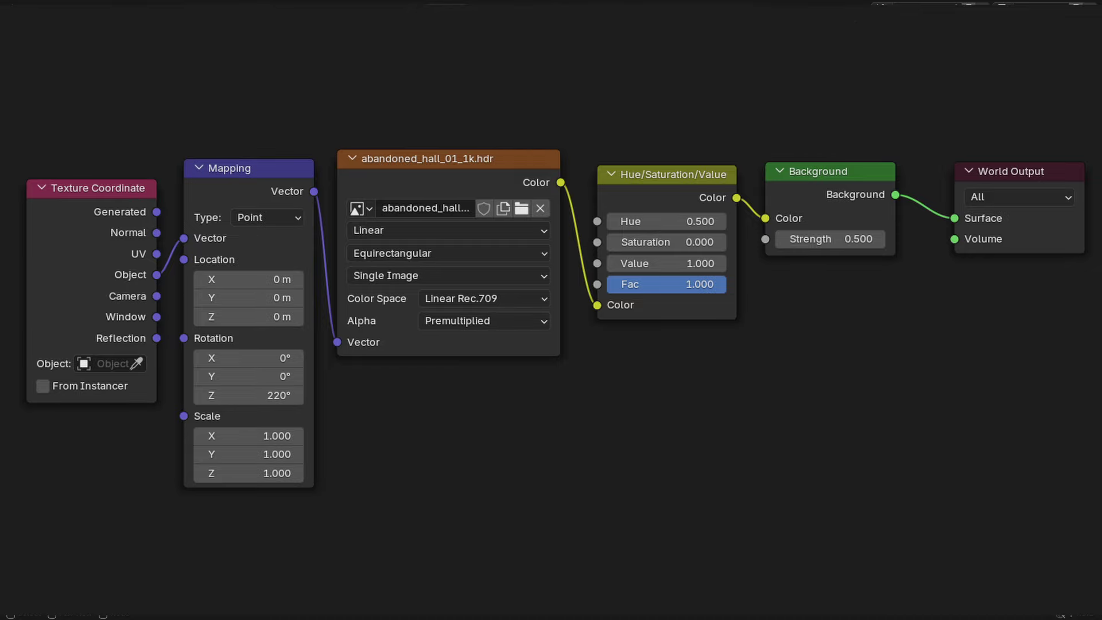
Step: Enlarge the 3D viewport and inspect the stem assembly's lighting from several angles
middle_drag(493, 170, 512, 155)
middle_drag(512, 155, 548, 140)
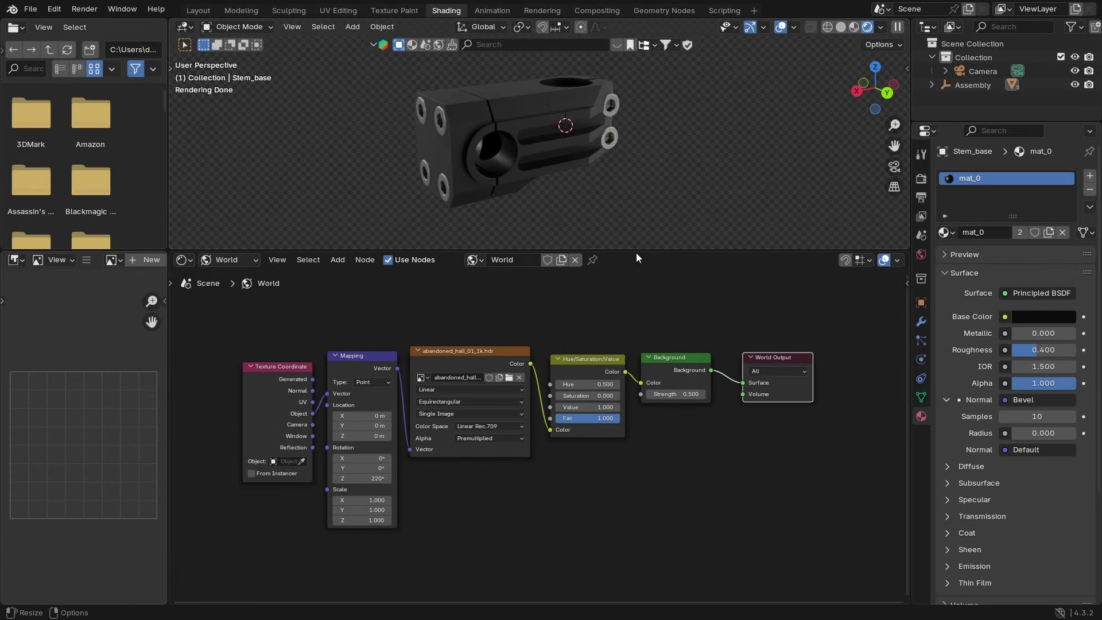
drag(636, 252, 635, 347)
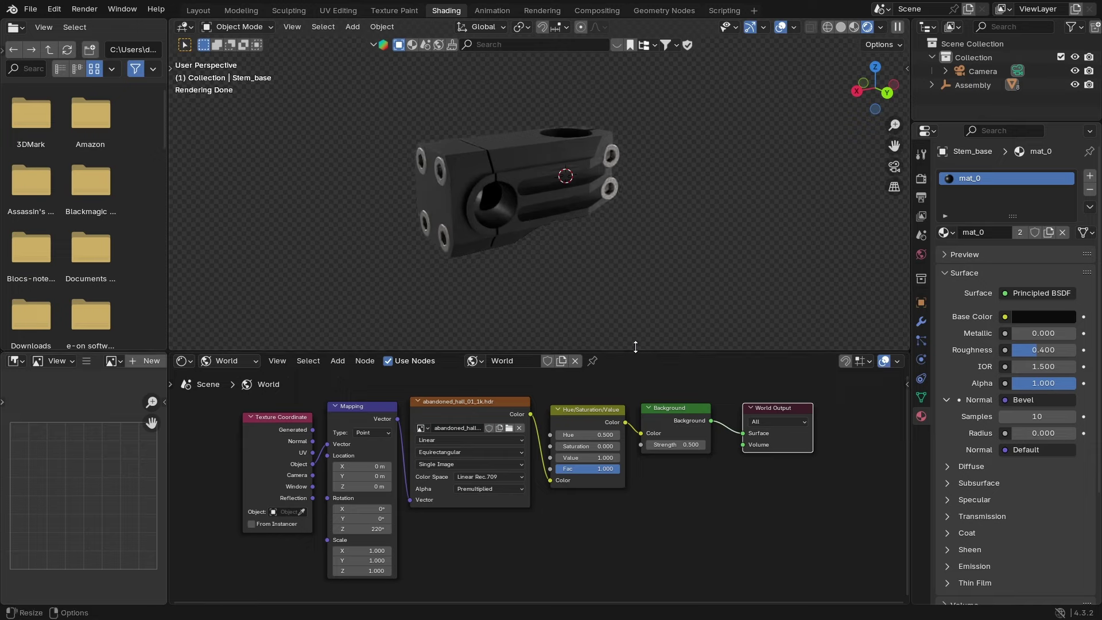
scroll(536, 152, up, 2)
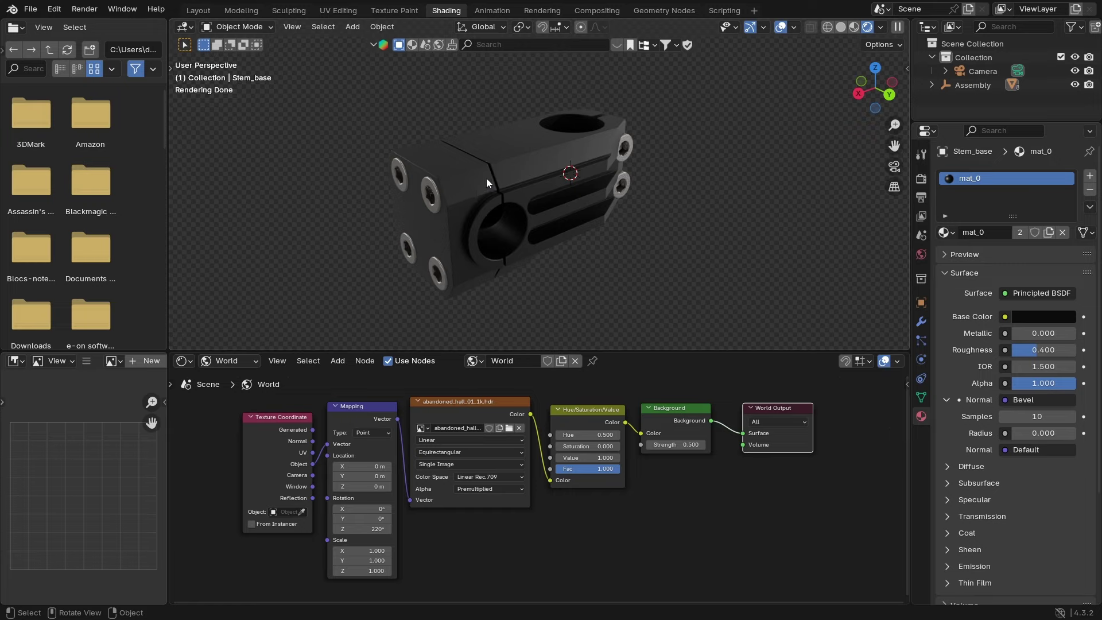
middle_drag(491, 188, 511, 164)
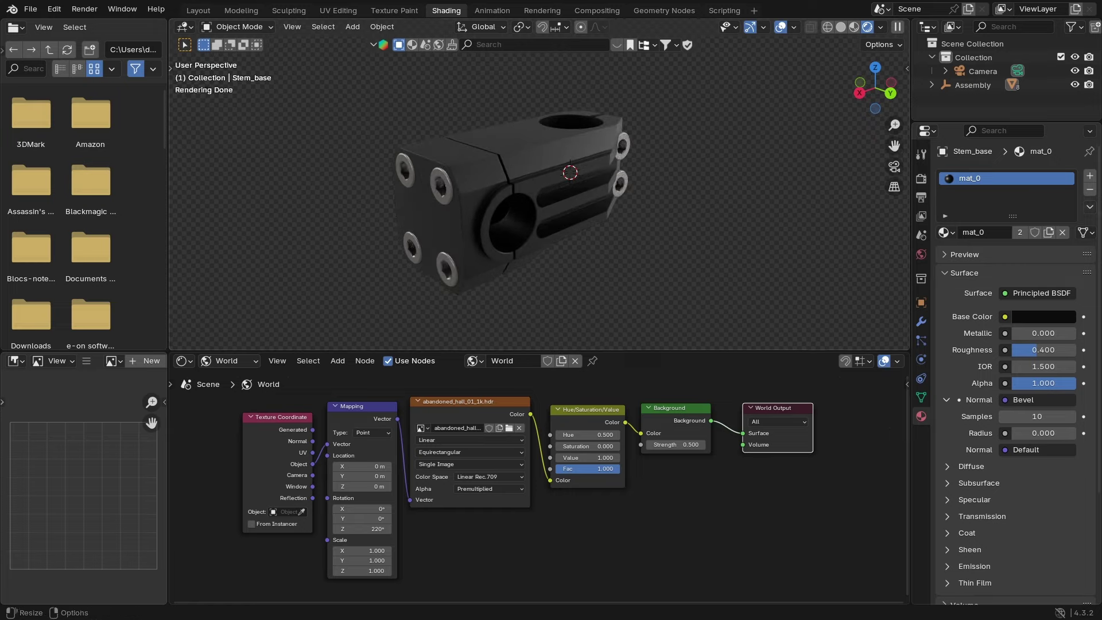
middle_drag(577, 218, 539, 213)
Step: Select the stem base and switch the node editor from the World shader to the object's material nodes
click(483, 229)
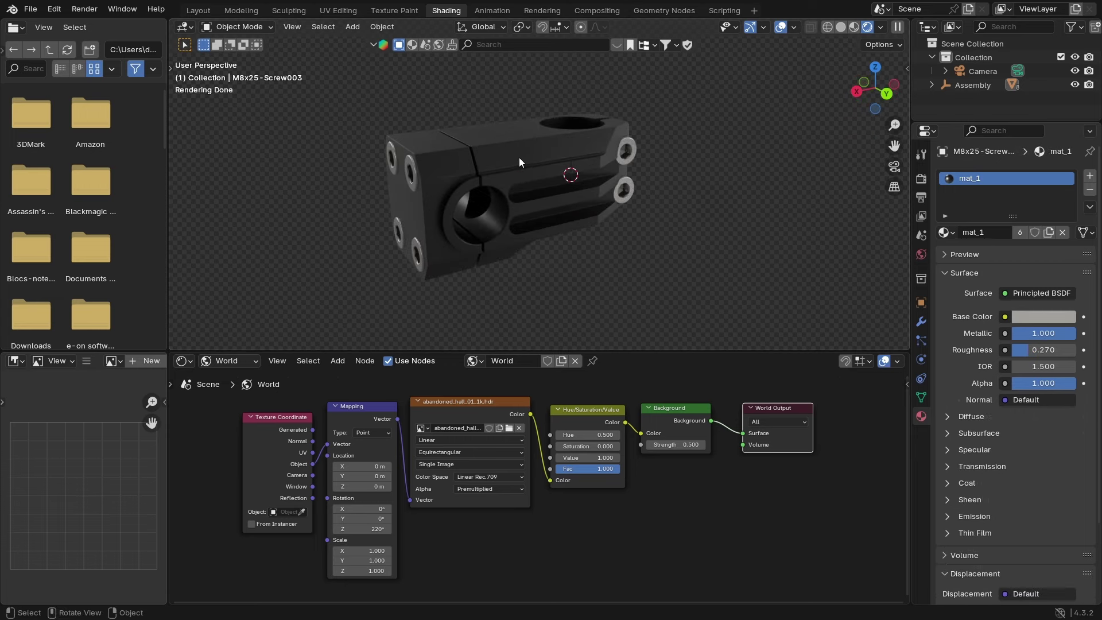
click(519, 158)
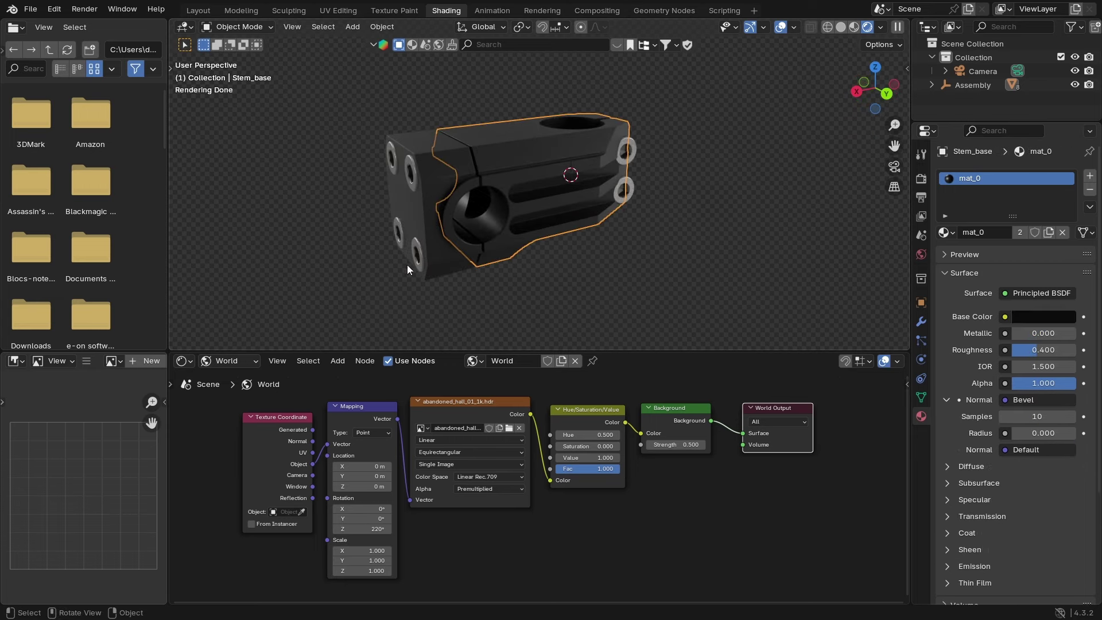
click(229, 362)
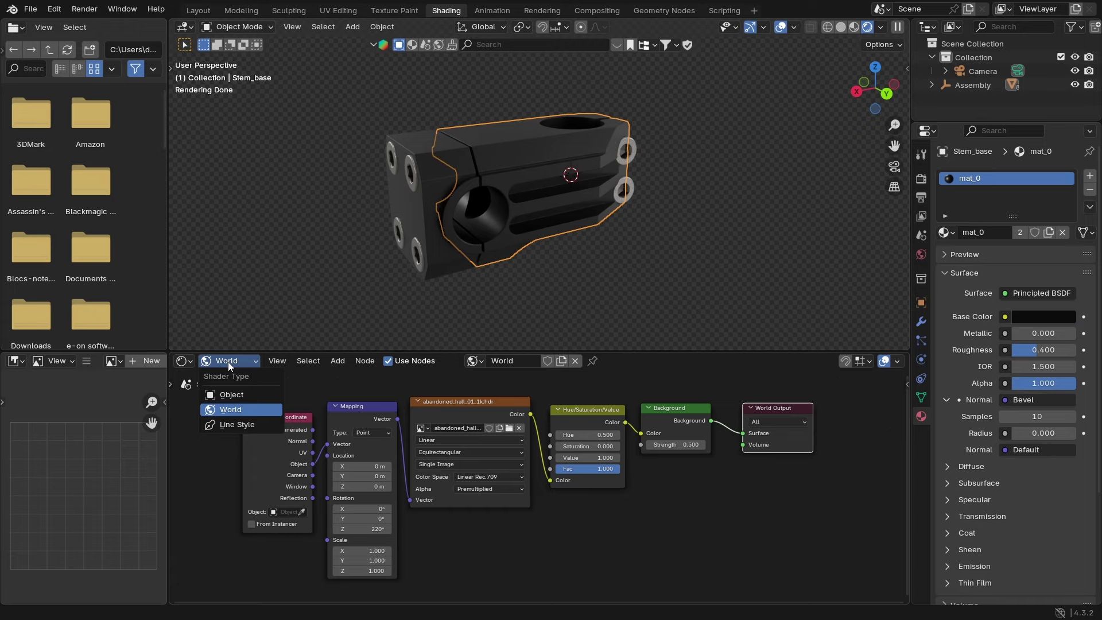
click(228, 407)
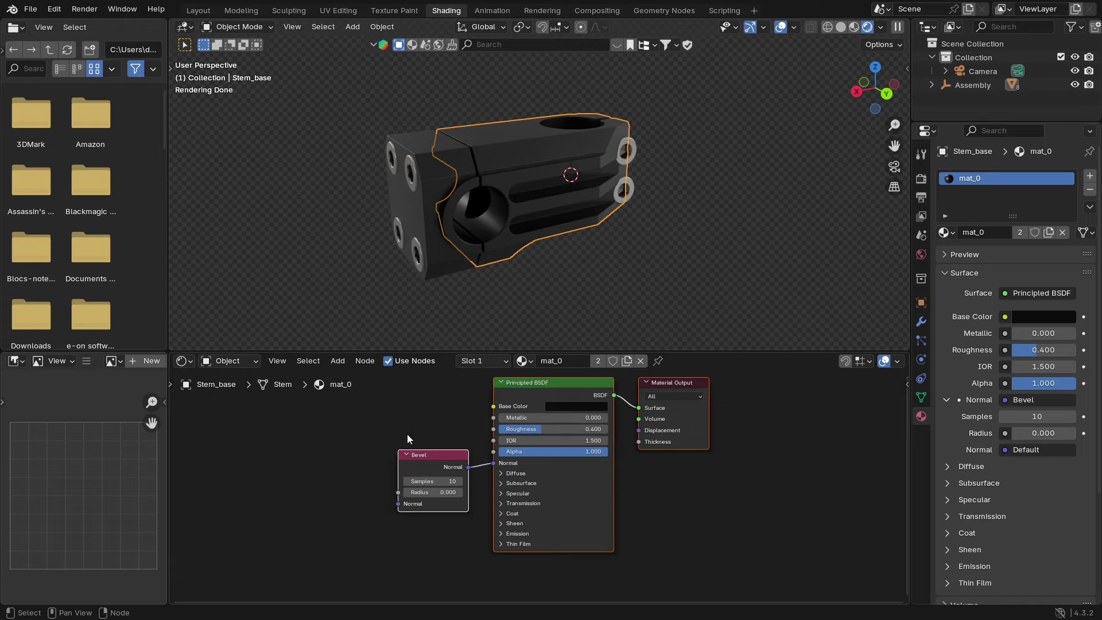
middle_drag(442, 430, 559, 435)
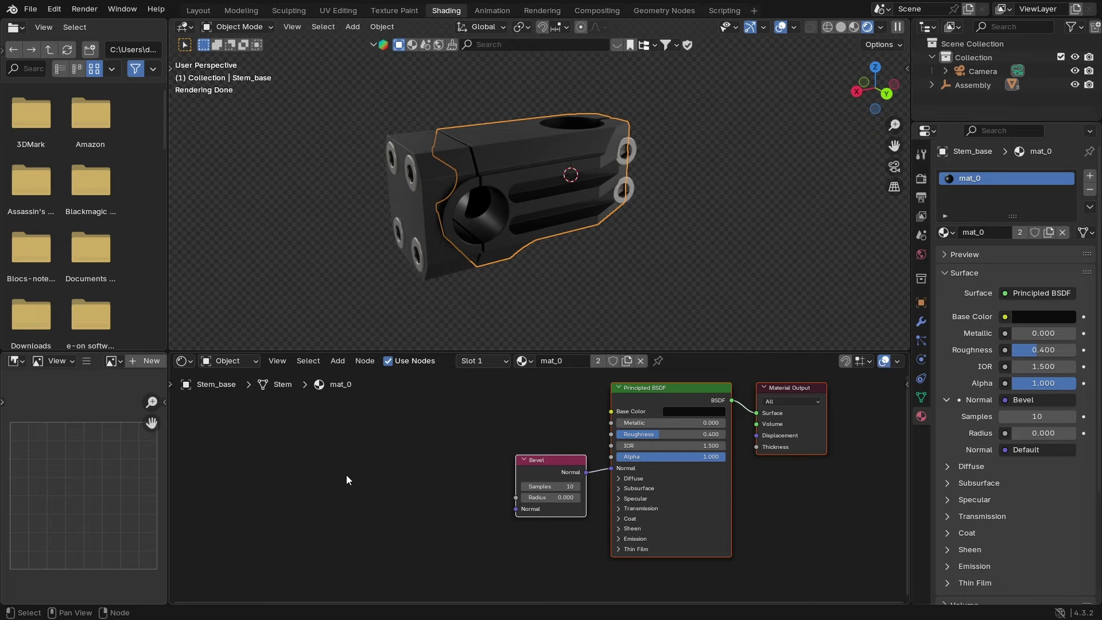
Step: Add a Texture Coordinate node to the mat_0 material, well to the left of the Bevel node
click(338, 361)
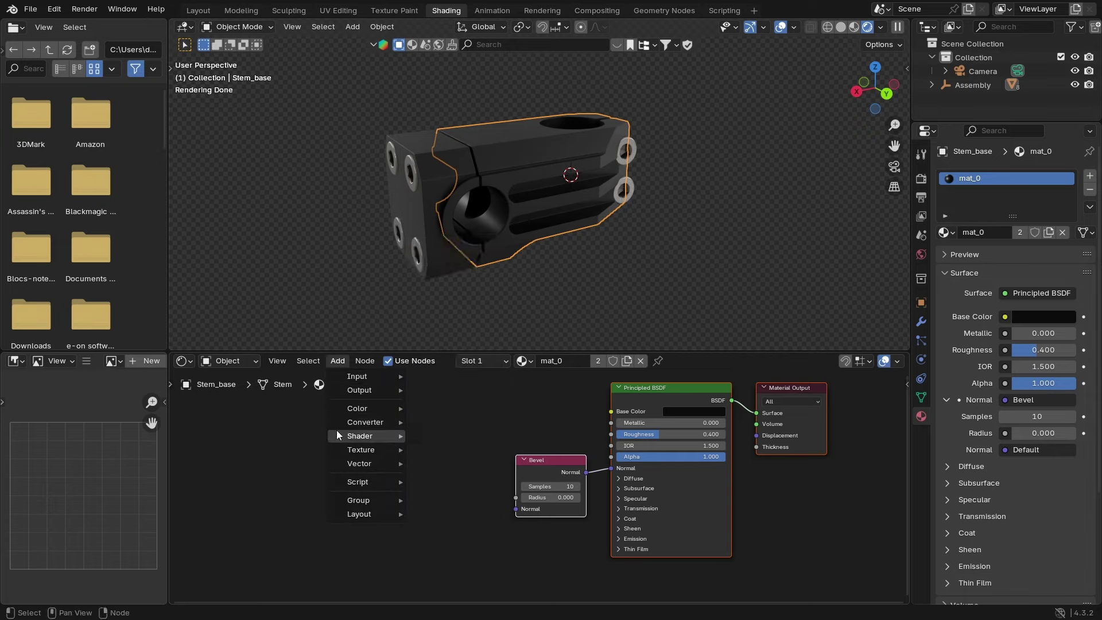
mouse_move(363, 380)
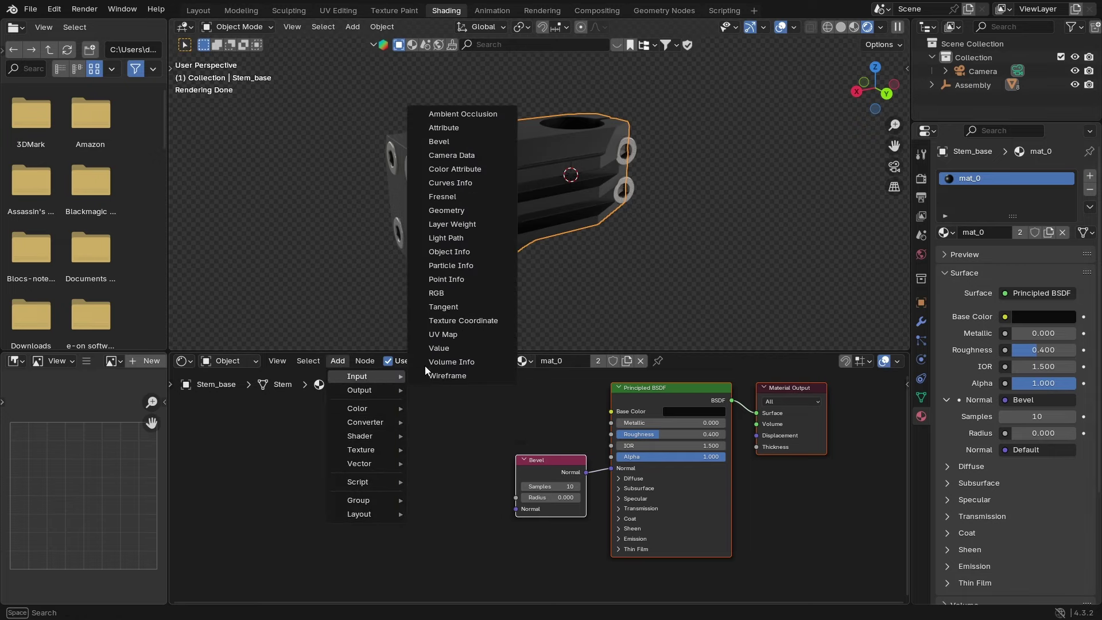
click(452, 320)
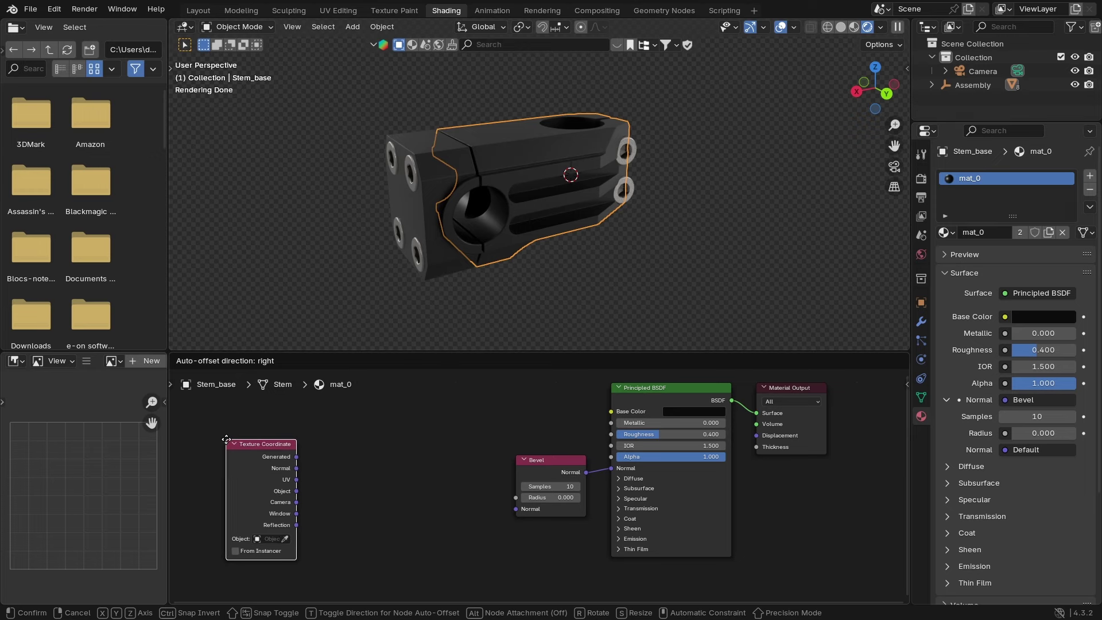
click(218, 442)
Step: Add a Mapping node between the Texture Coordinate and Bevel nodes of the mat_0 material
click(343, 362)
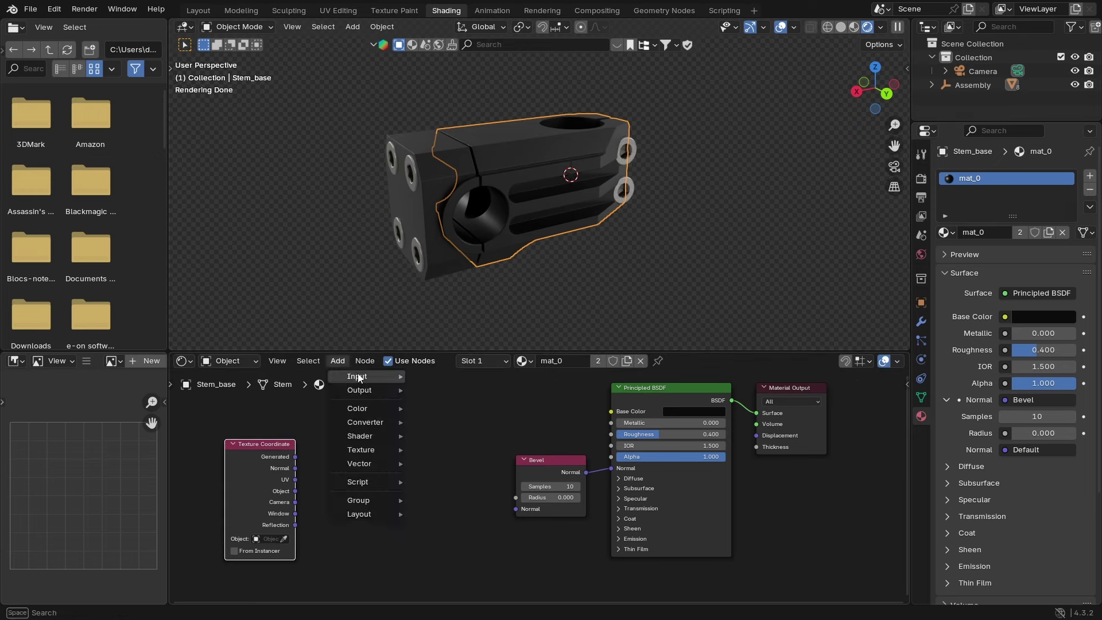
mouse_move(368, 444)
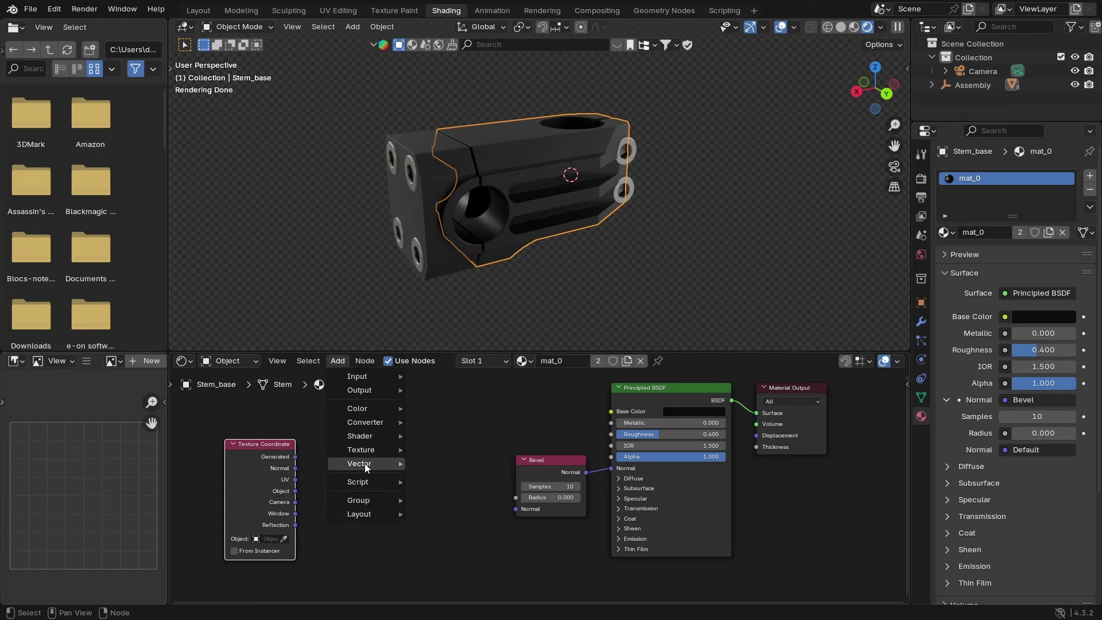
mouse_move(379, 463)
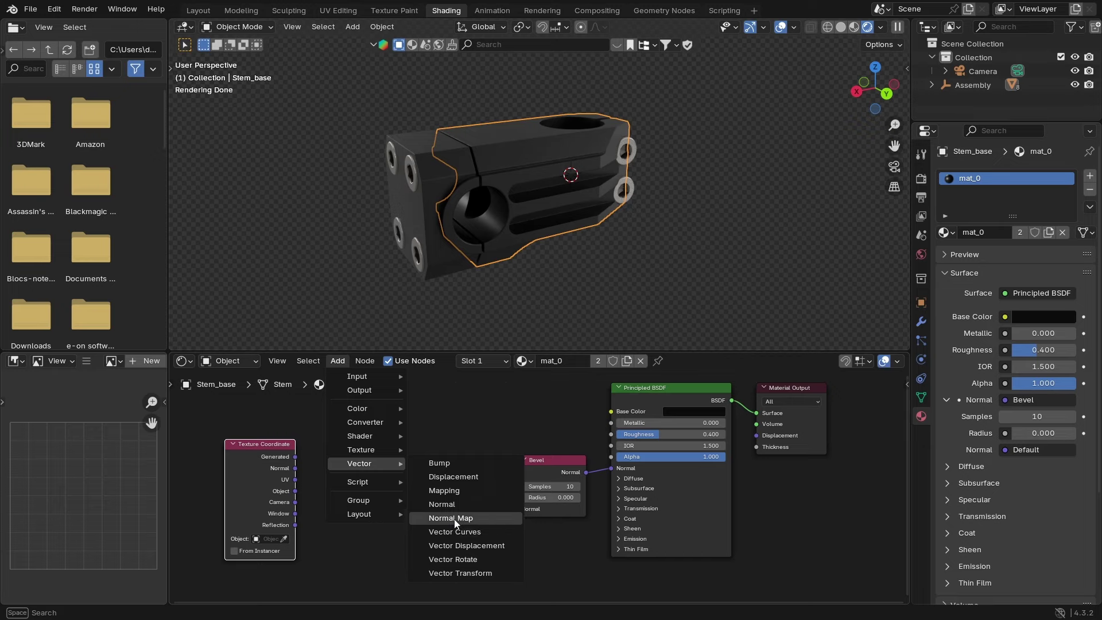
click(456, 489)
click(326, 422)
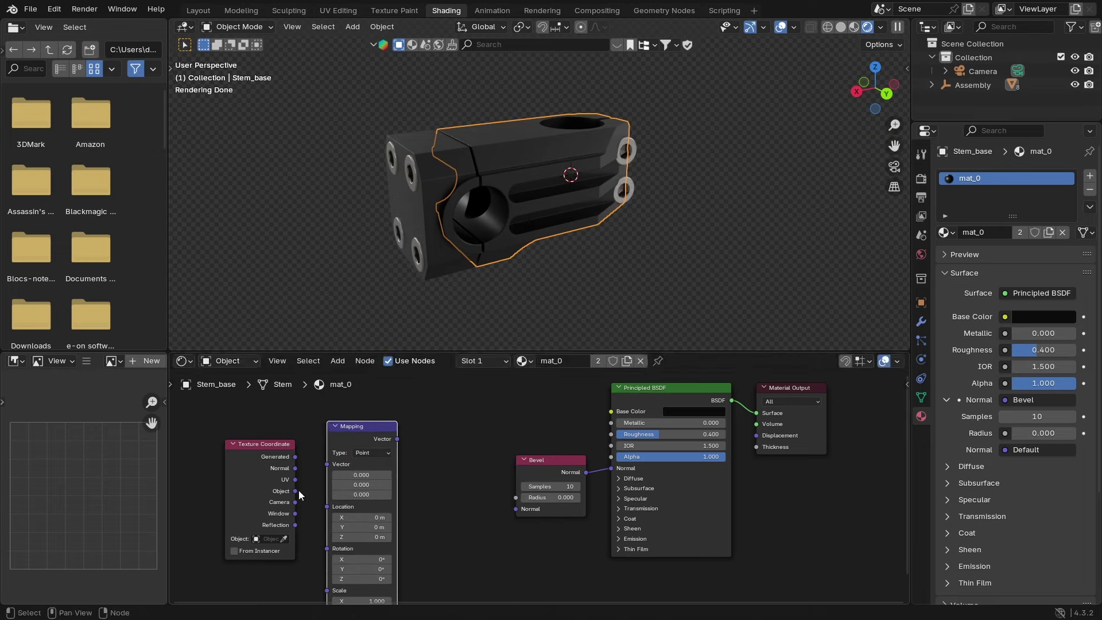
Step: Connect the Texture Coordinate node's Object output to the Mapping node's Vector input and place the two nodes side by side
drag(295, 491, 254, 457)
scroll(310, 456, down, 2)
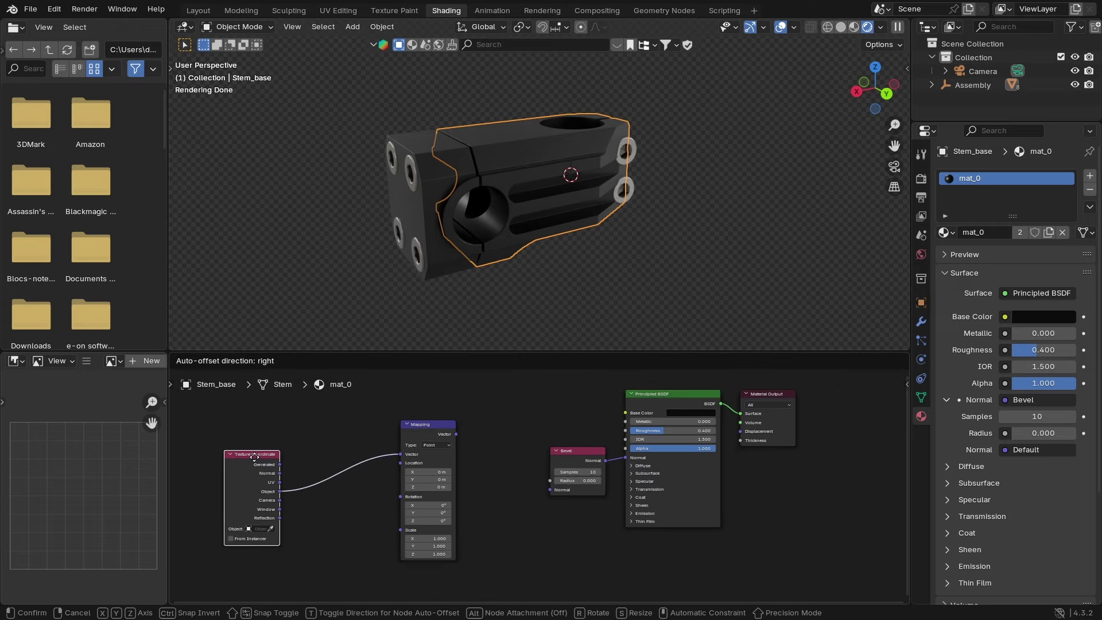
click(255, 458)
drag(425, 423, 322, 435)
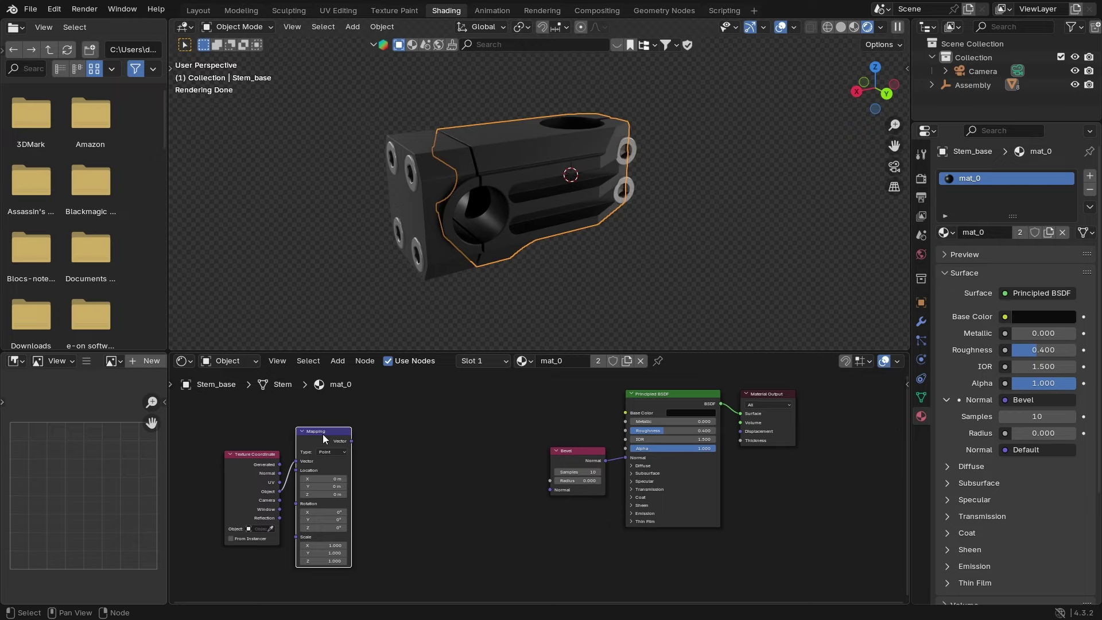
Step: Add a Noise Texture node and place it just to the right of the Mapping node
click(341, 361)
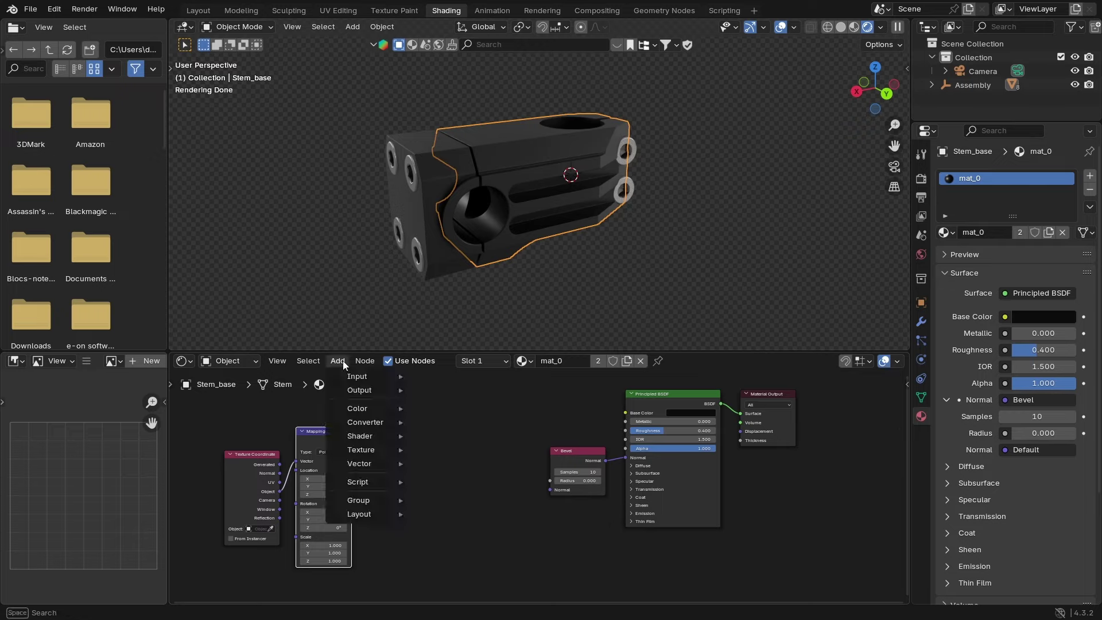
mouse_move(374, 449)
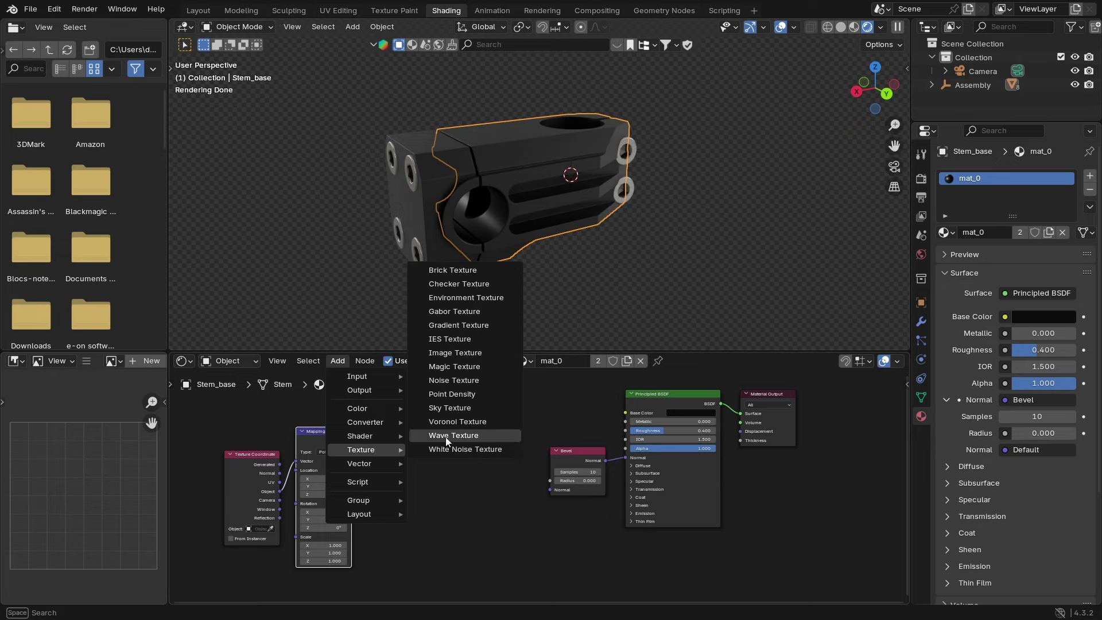
click(453, 381)
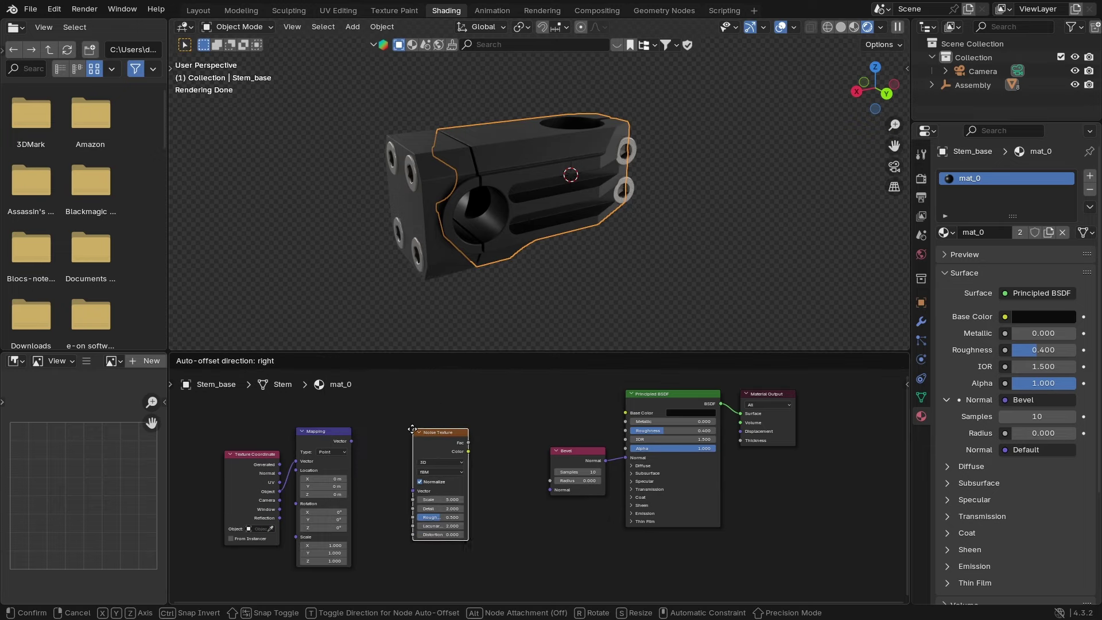
click(421, 435)
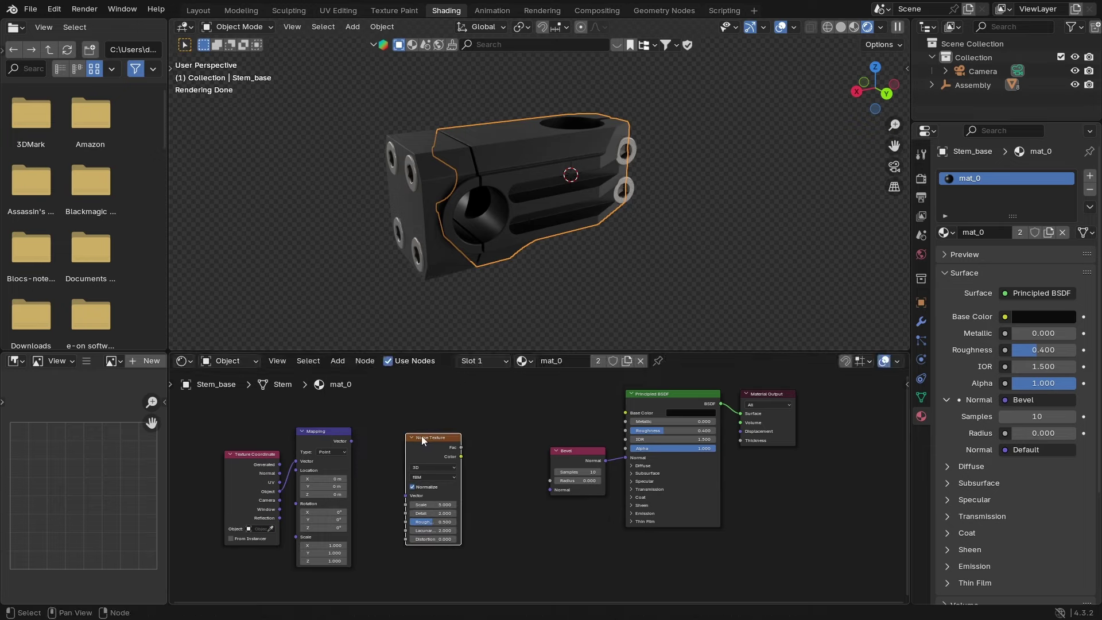
drag(422, 435, 396, 437)
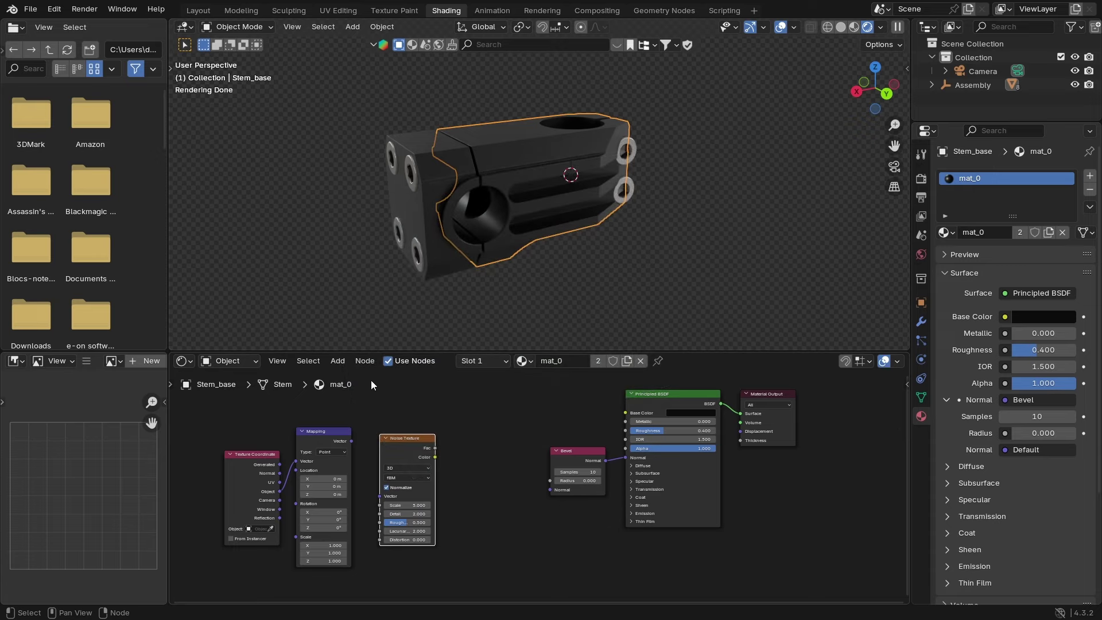
Step: Add a Bump node to the mat_0 material and place it between the Noise Texture and Bevel nodes
click(337, 361)
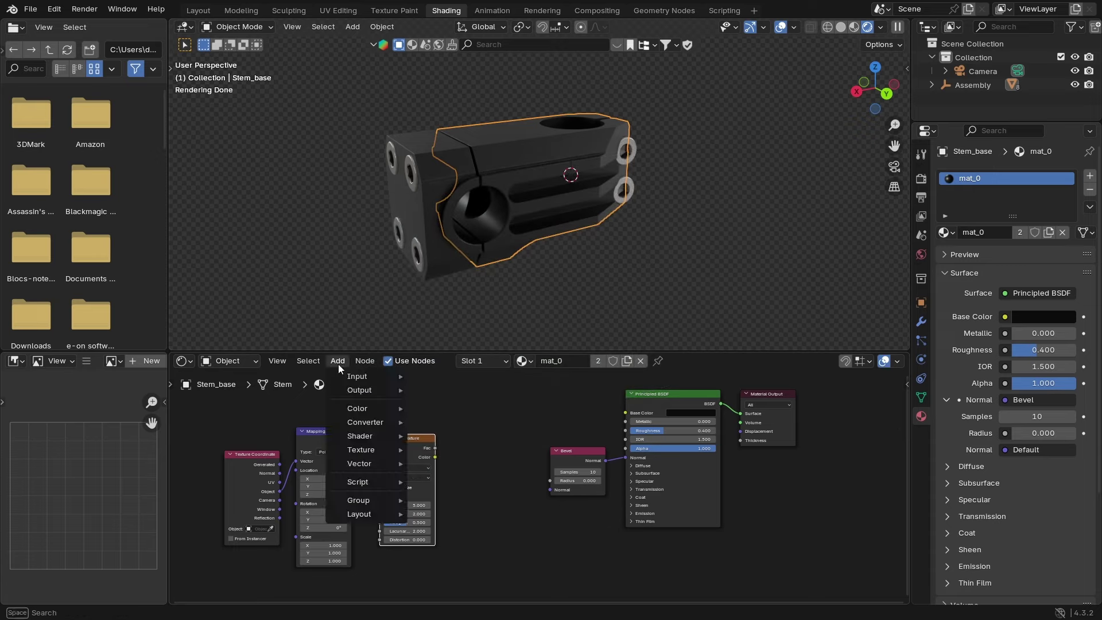
mouse_move(382, 391)
mouse_move(374, 464)
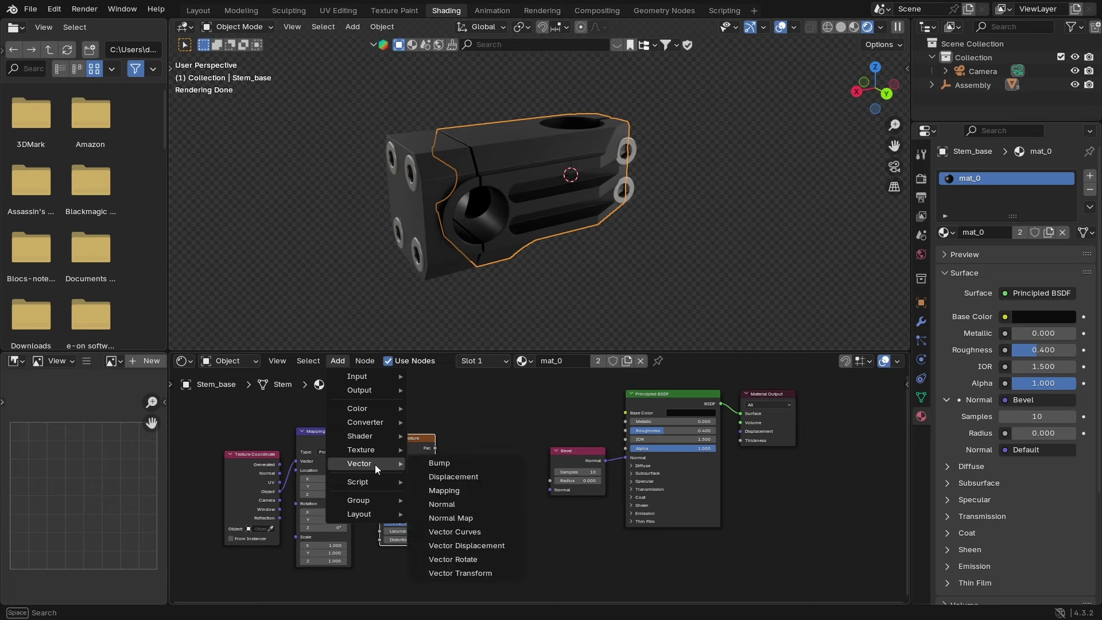
click(453, 464)
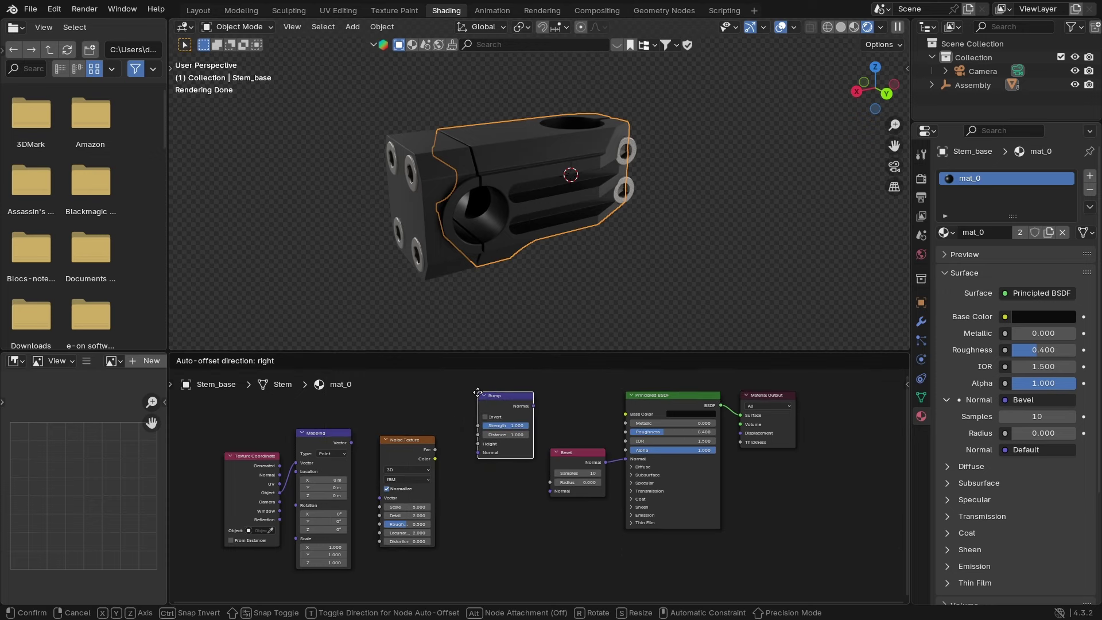
click(484, 405)
drag(505, 409, 497, 466)
Step: Link the Mapping output to the Noise Texture's Vector, its Fac to the Bump Height, and the Bump Normal to the Bevel Normal
drag(350, 464, 379, 520)
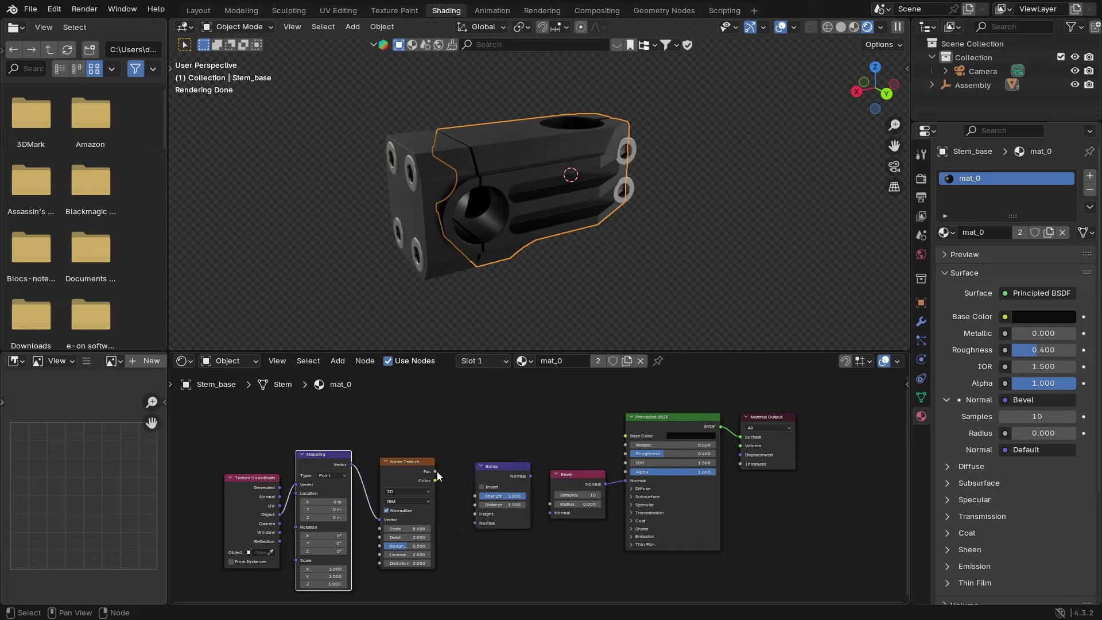
drag(436, 471, 474, 514)
drag(531, 477, 549, 511)
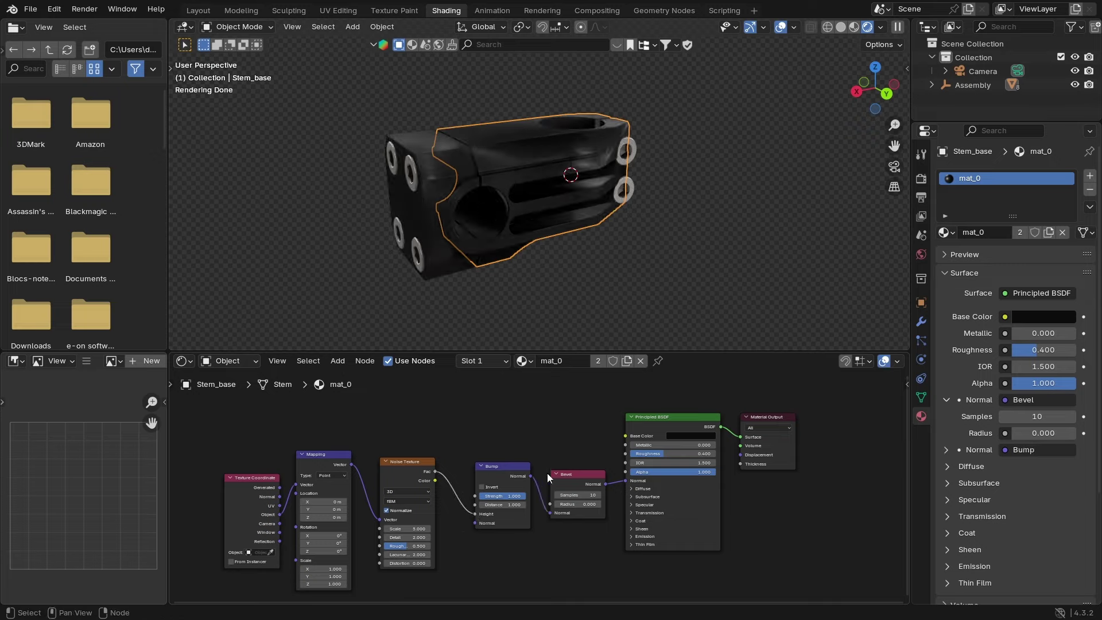
Step: Set the Bump node's Strength to 0.05
scroll(506, 152, up, 2)
middle_drag(471, 174, 519, 180)
scroll(527, 248, down, 1)
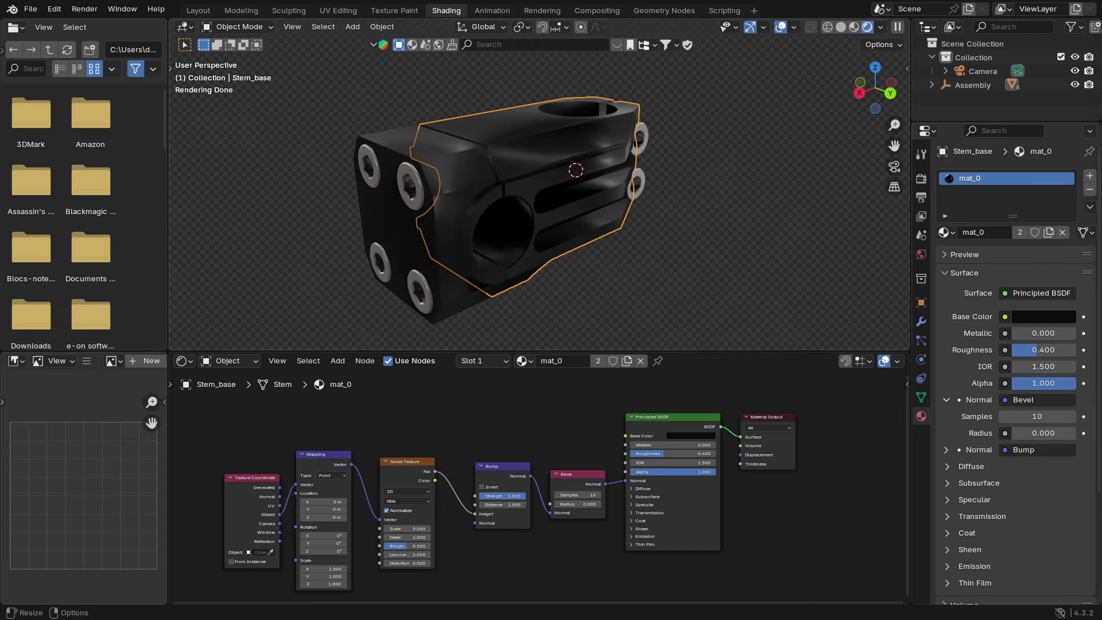
click(514, 495)
text(0.)
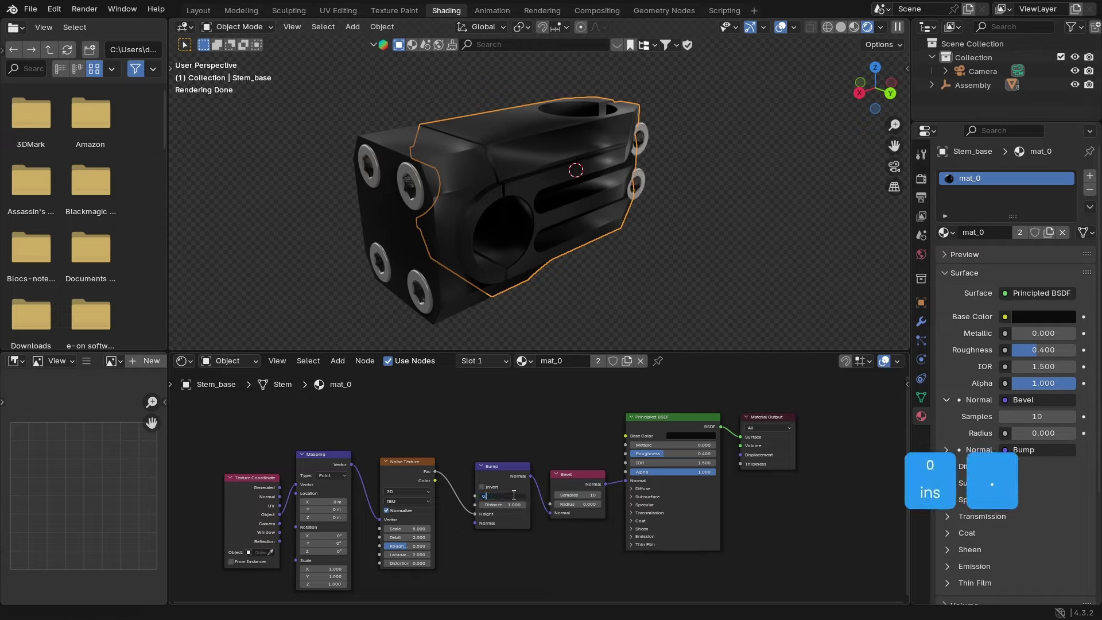
text(05)
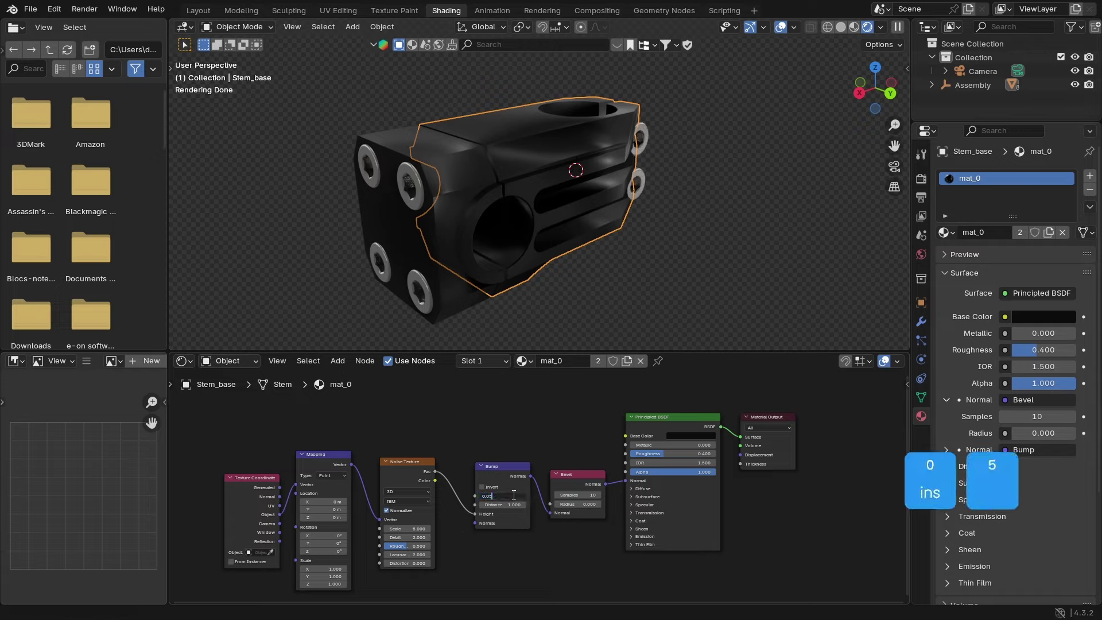
key(Return)
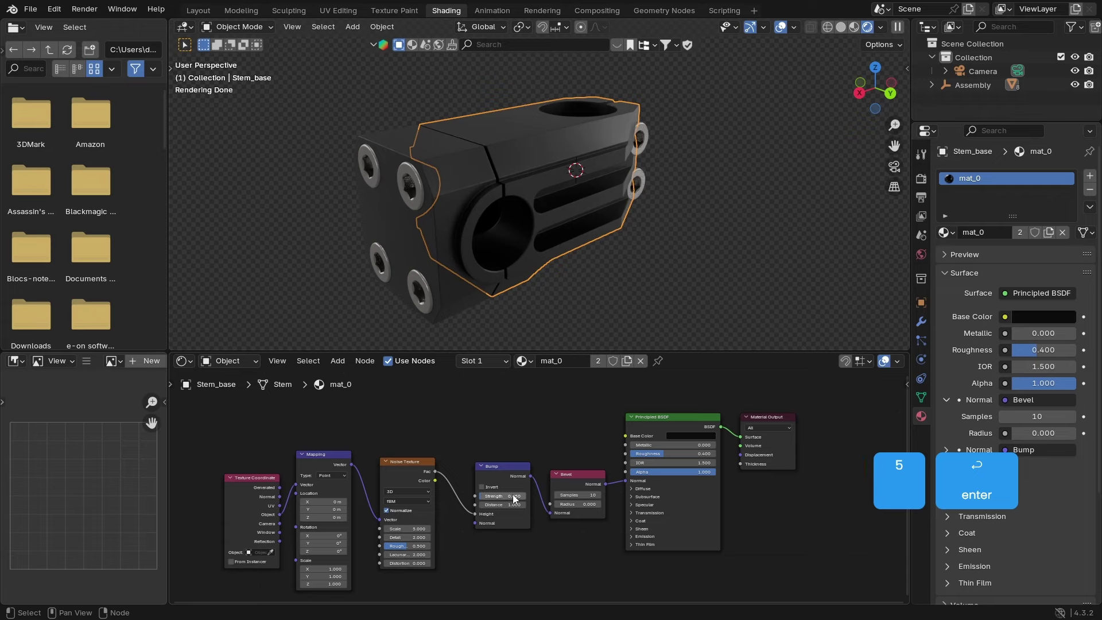
Step: Raise the Noise Texture node's Roughness to 1 and set its Detail to 15
scroll(501, 111, up, 5)
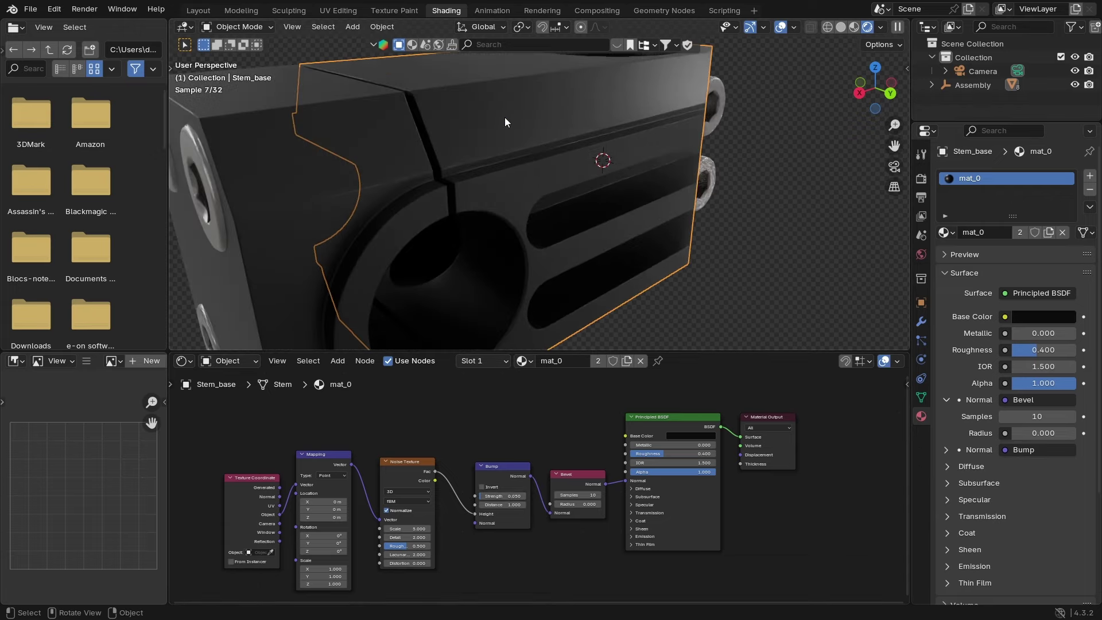
middle_drag(509, 129, 566, 135)
scroll(534, 146, up, 4)
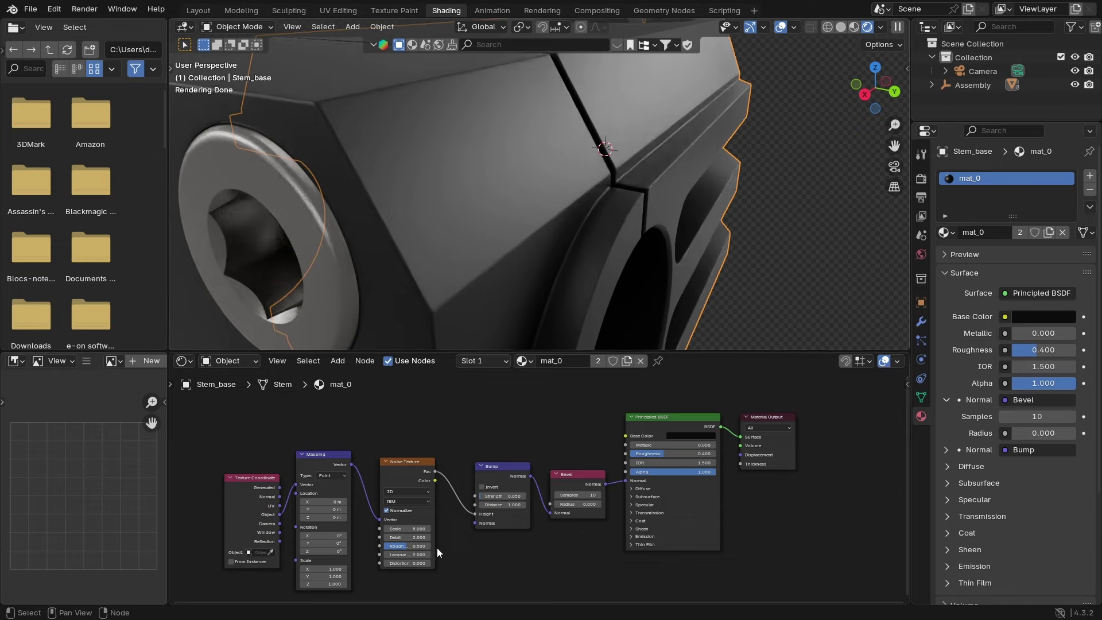
drag(409, 547, 431, 545)
click(403, 538)
text(15)
key(Return)
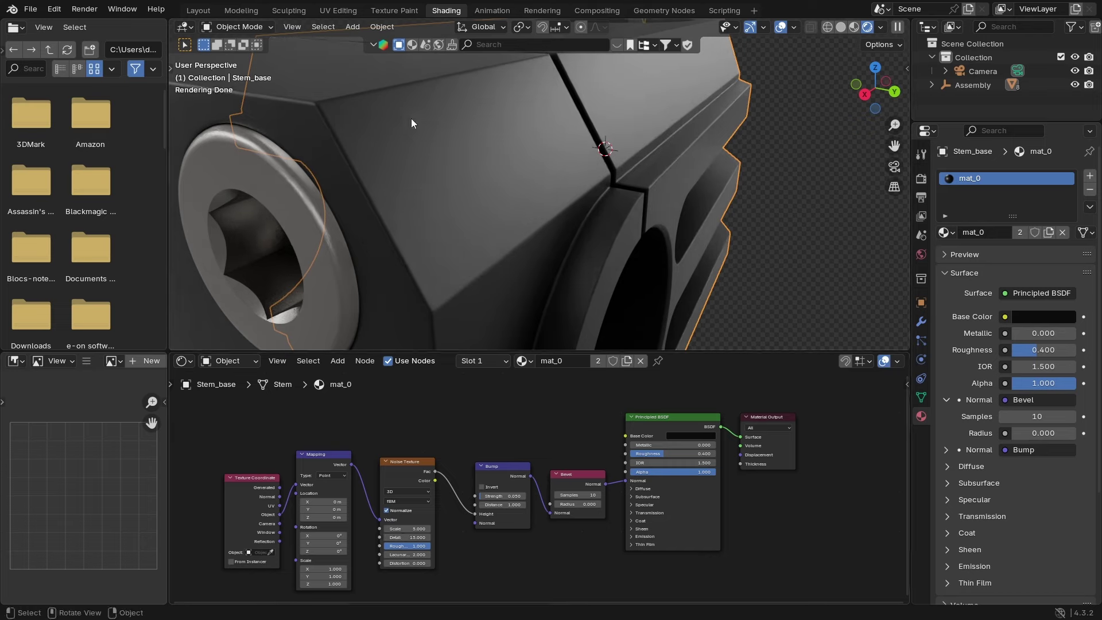
Step: Set the Noise Texture node's Scale to 2
scroll(409, 119, up, 3)
scroll(445, 131, down, 3)
click(419, 528)
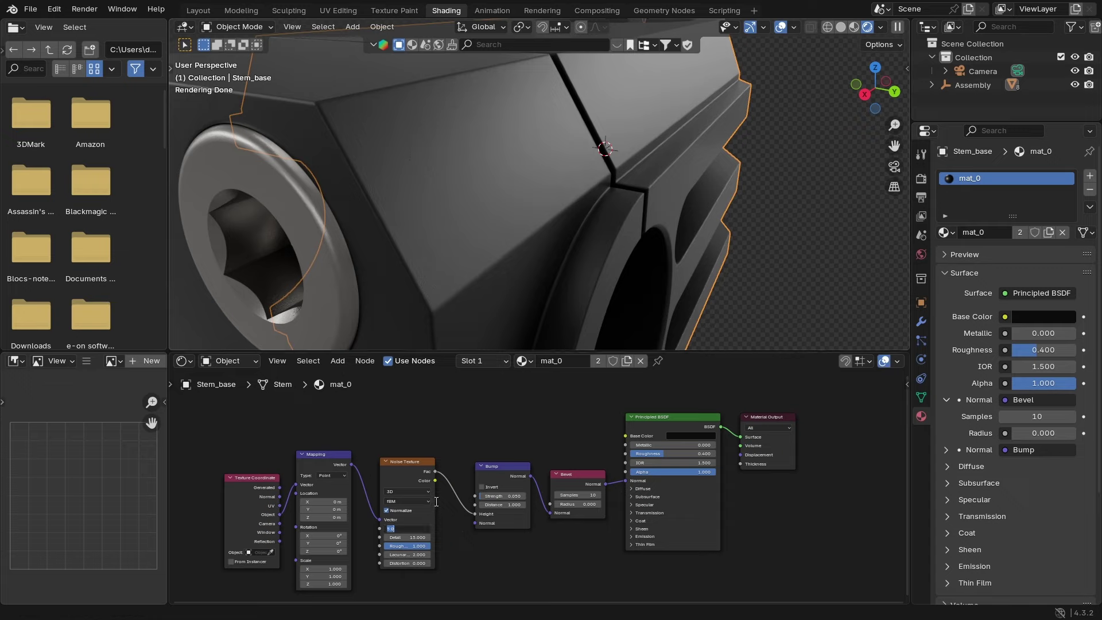
text(2)
key(Return)
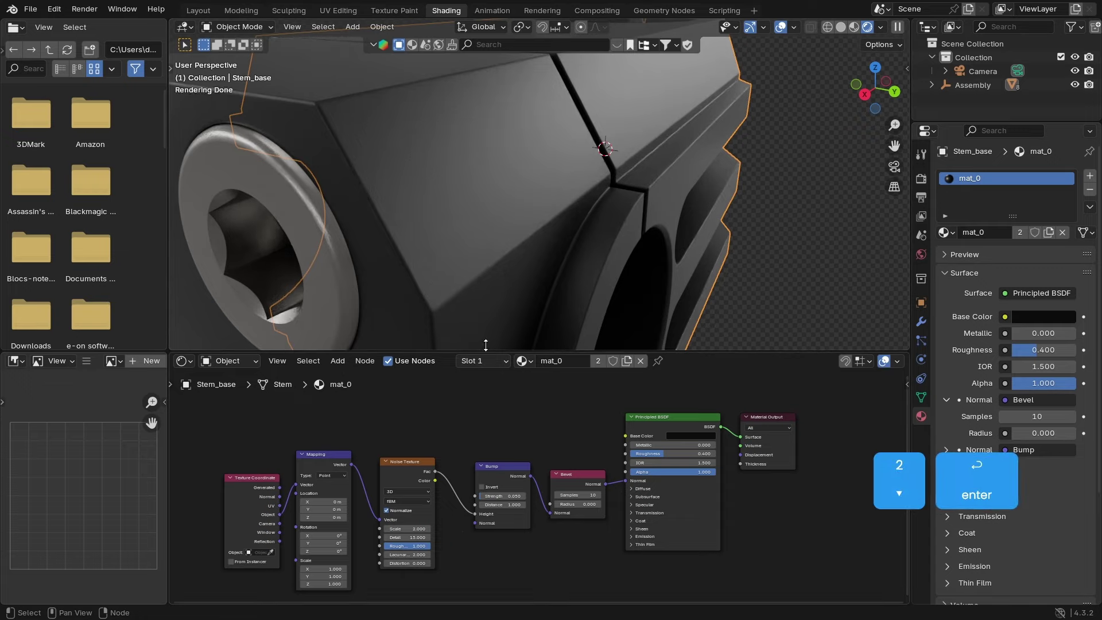
Step: Try a Strength of 0.1 on the Bump node and judge the surface grain up close
middle_drag(527, 184, 569, 188)
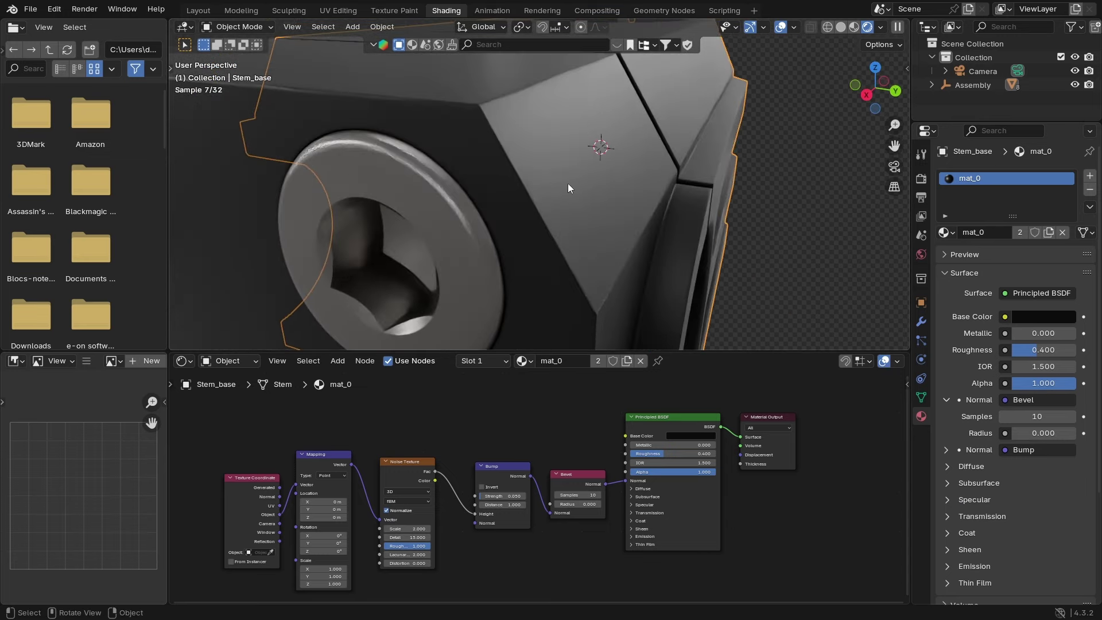
key(KP_0)
key(Return)
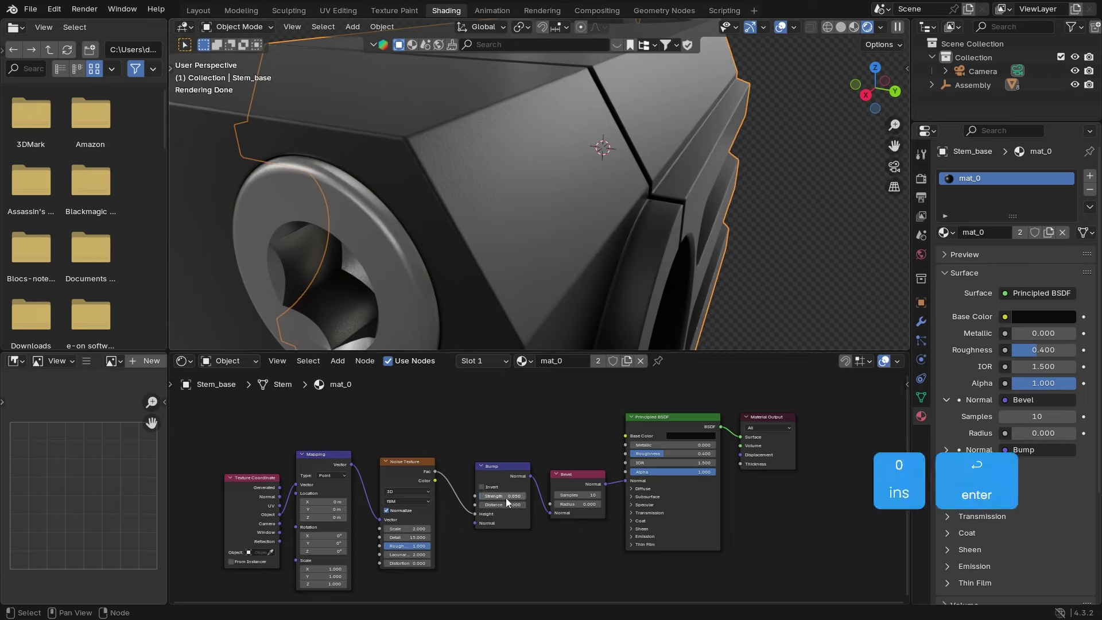
key(BackSpace)
key(BackSpace)
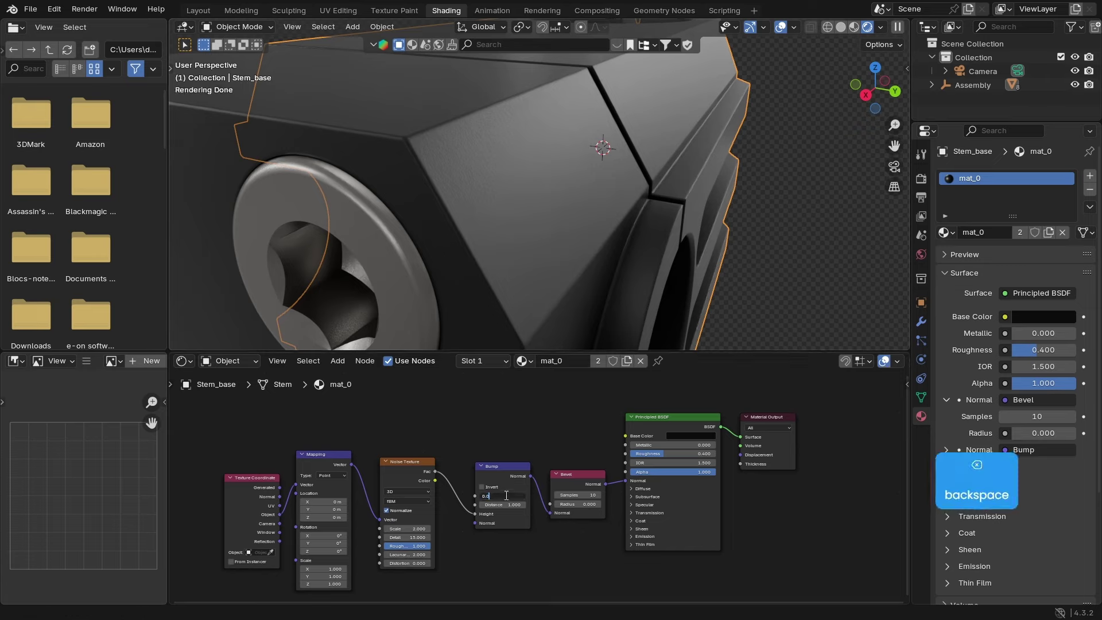
text(1)
key(Return)
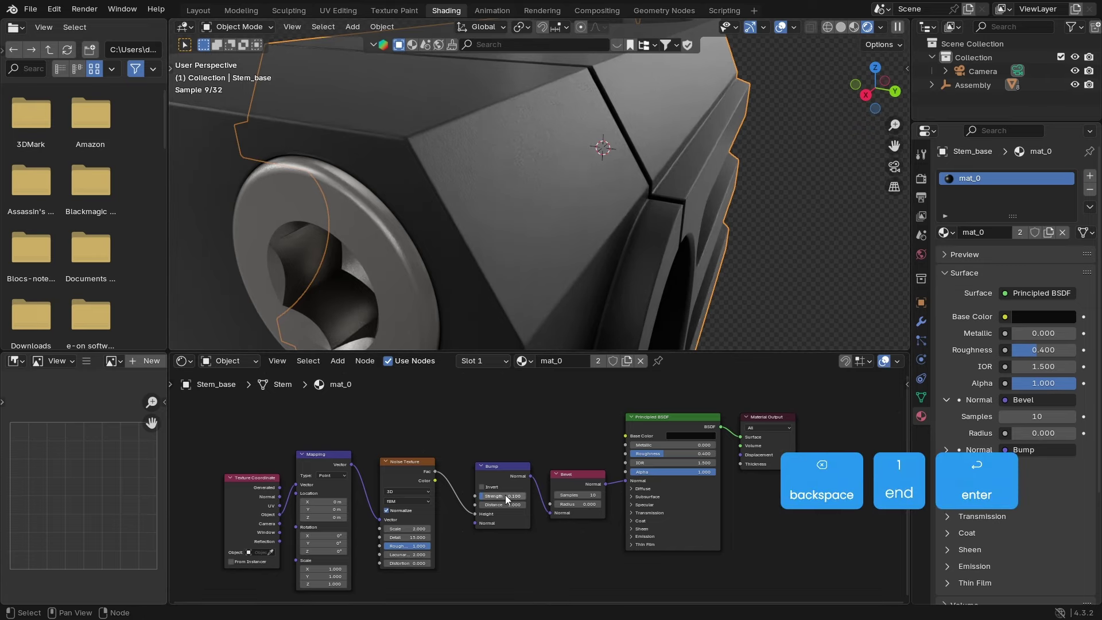
Step: Check the bump effect on the whole stem and return the Bump node's Strength to 0.05
scroll(631, 213, down, 5)
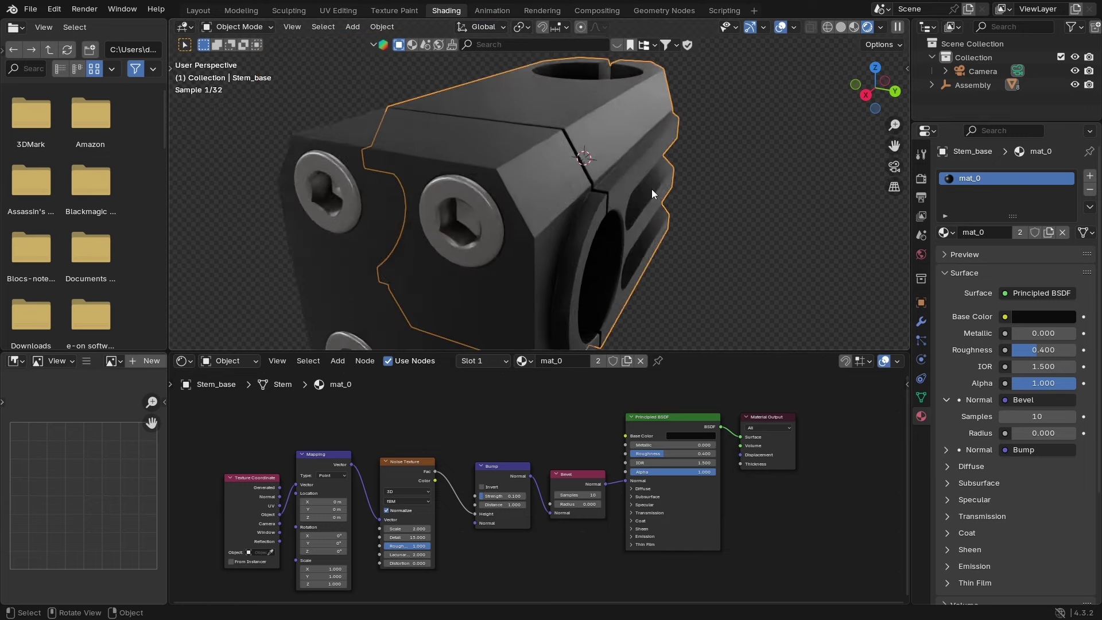
middle_drag(652, 189, 671, 205)
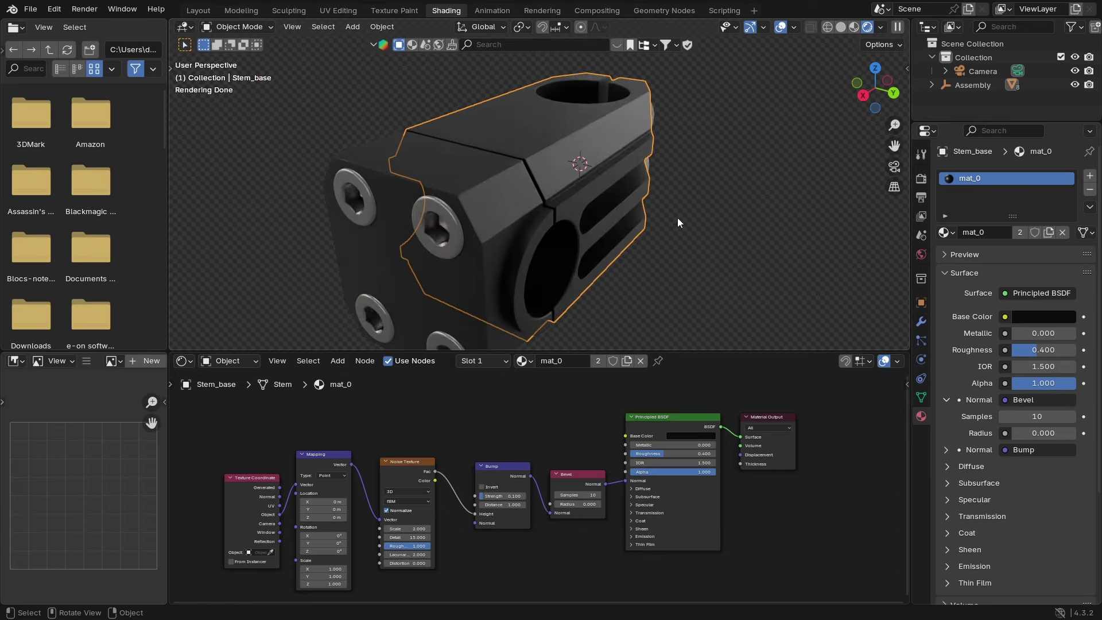
click(520, 495)
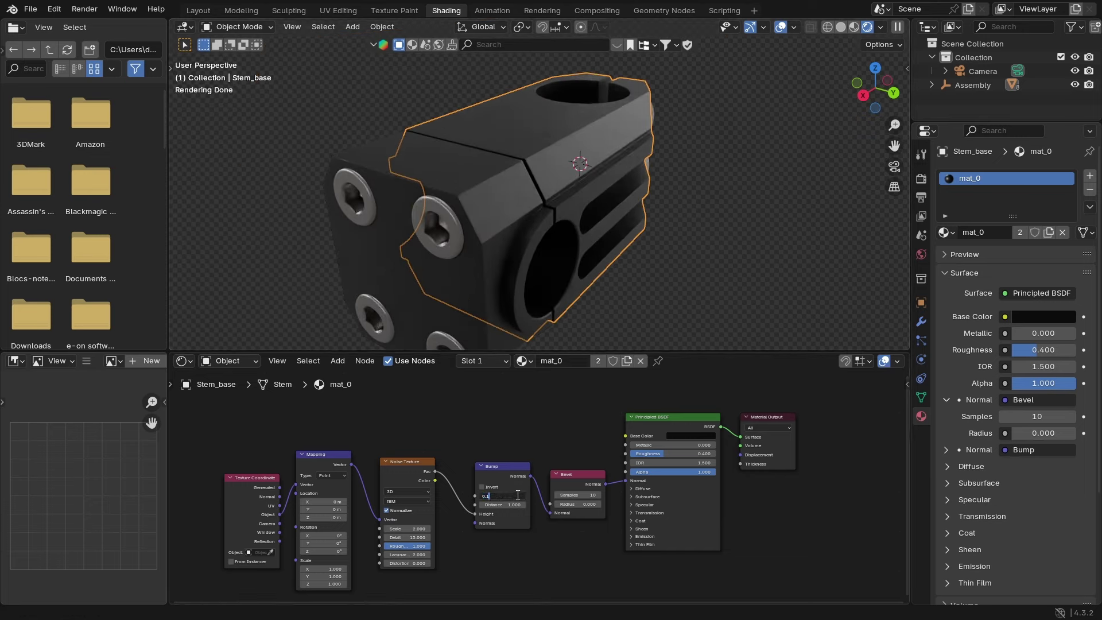
key(BackSpace)
text(05)
key(Return)
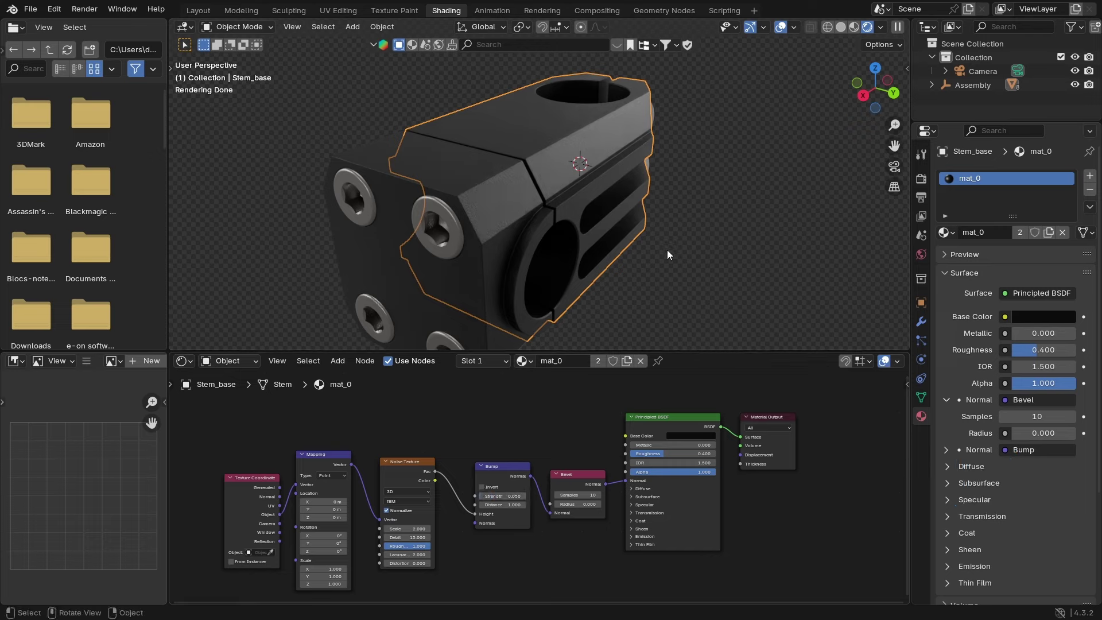
Step: Deselect the stem, arrange the Texture Coordinate through Bevel nodes closer to the Principled BSDF, and move Material Output farther from it
middle_drag(667, 250, 577, 211)
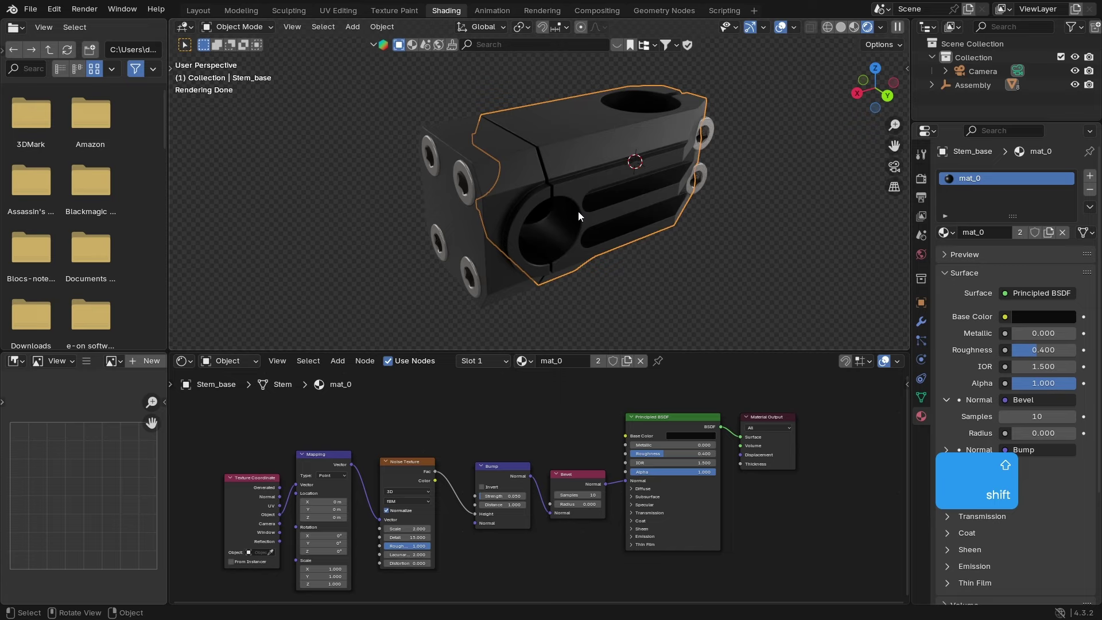
click(684, 235)
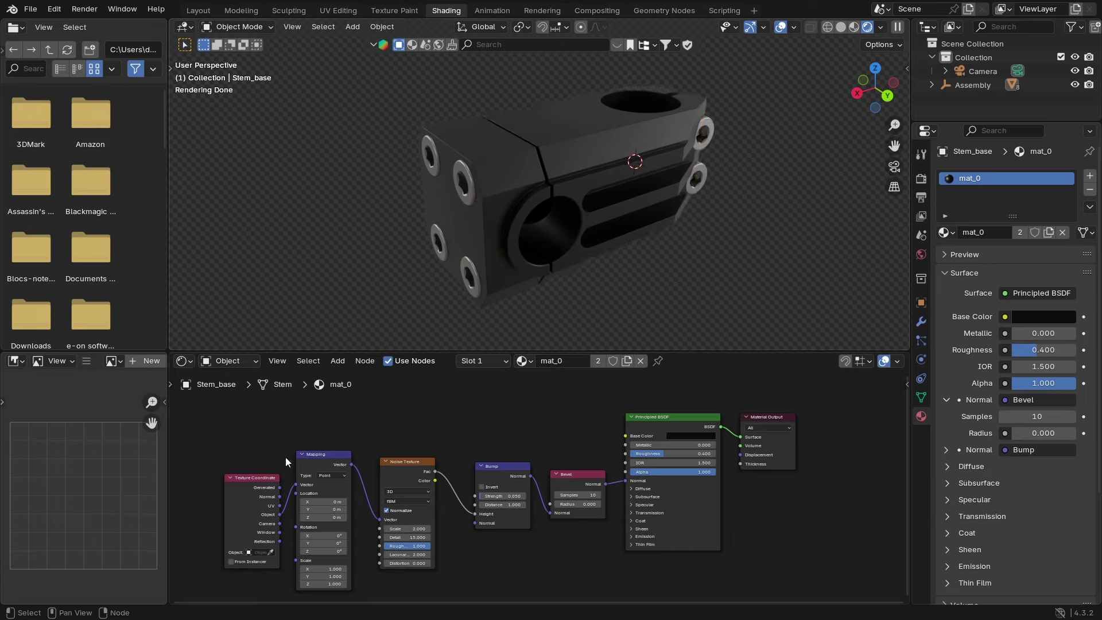
drag(585, 473, 587, 461)
drag(502, 466, 517, 454)
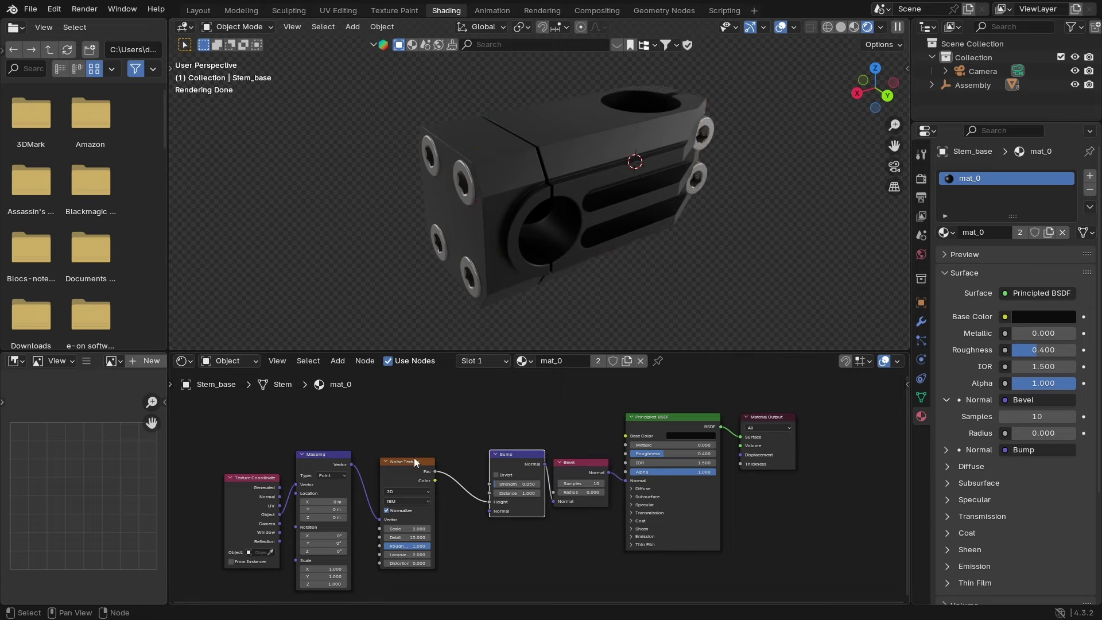
drag(415, 460, 444, 450)
drag(310, 460, 350, 454)
drag(271, 484, 310, 474)
scroll(544, 456, down, 2)
drag(717, 433, 764, 415)
Step: Join all nodes except Material Output in a new frame and label the frame Base_Material
drag(298, 407, 697, 573)
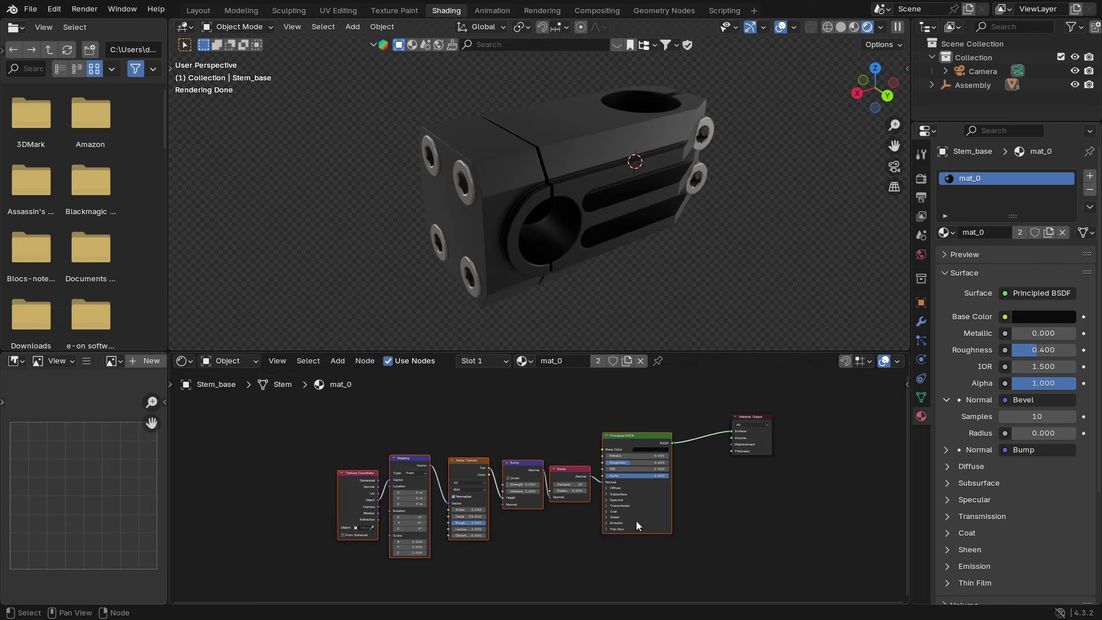
click(365, 361)
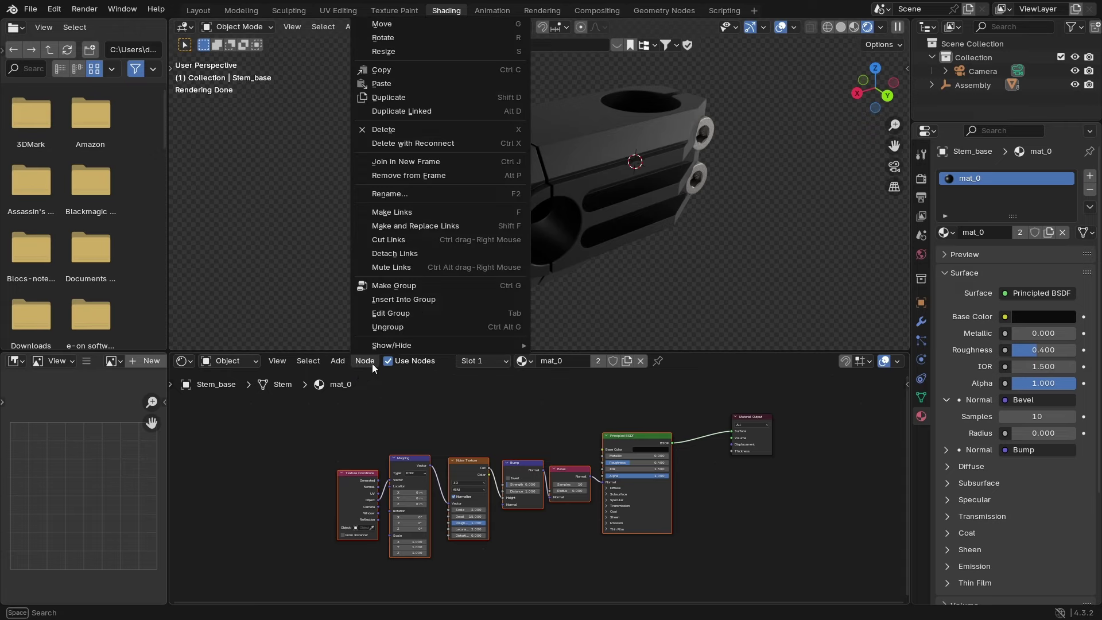
click(437, 166)
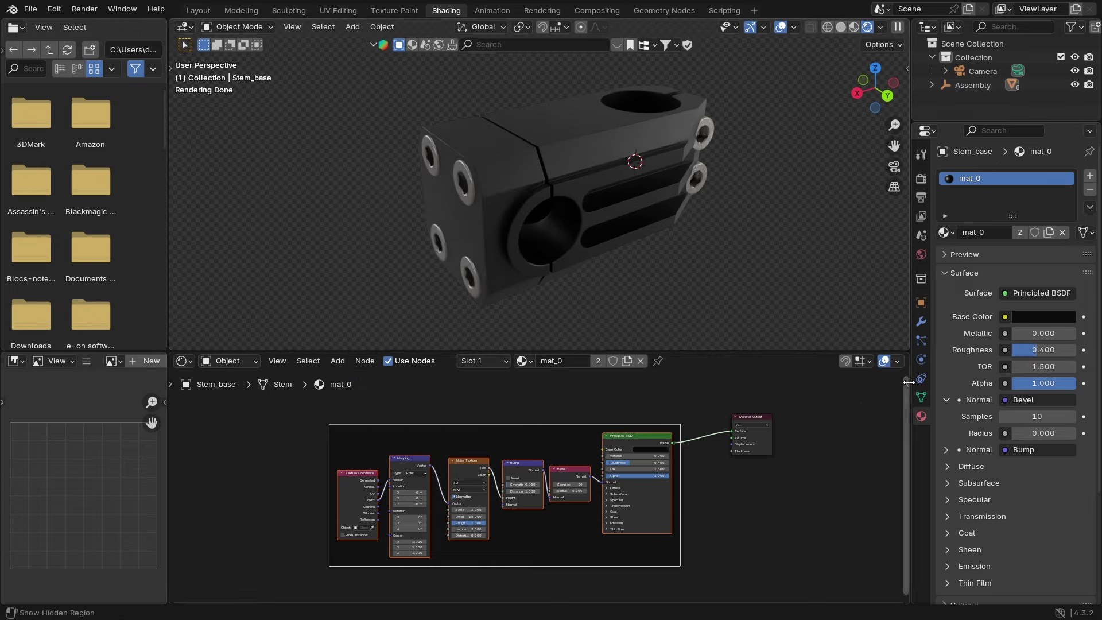
drag(909, 383, 764, 387)
click(850, 418)
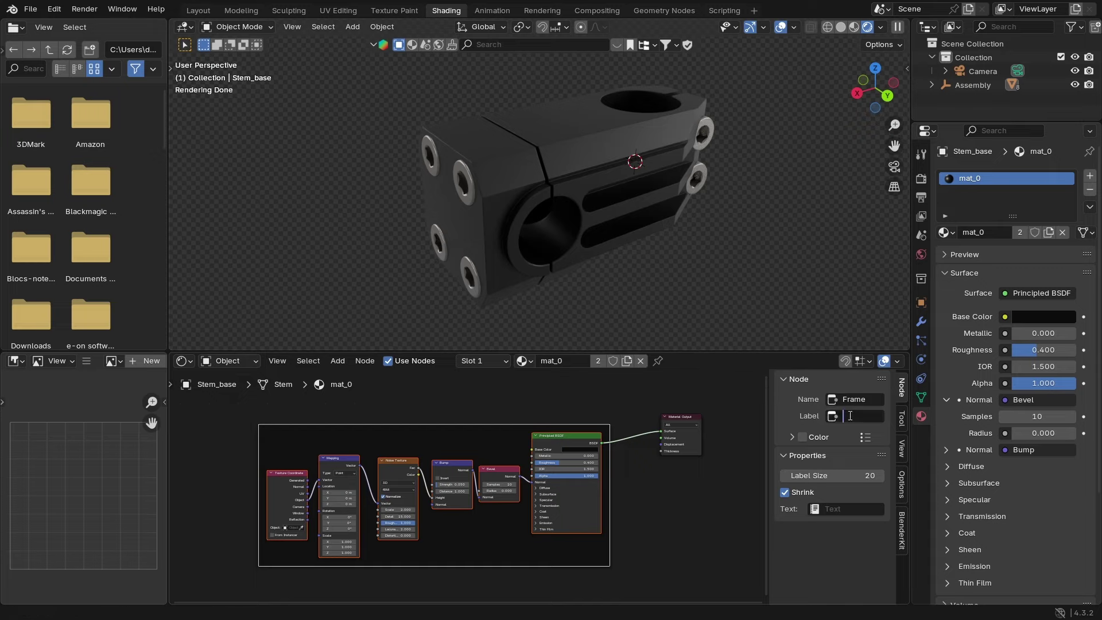
text(Base_Material)
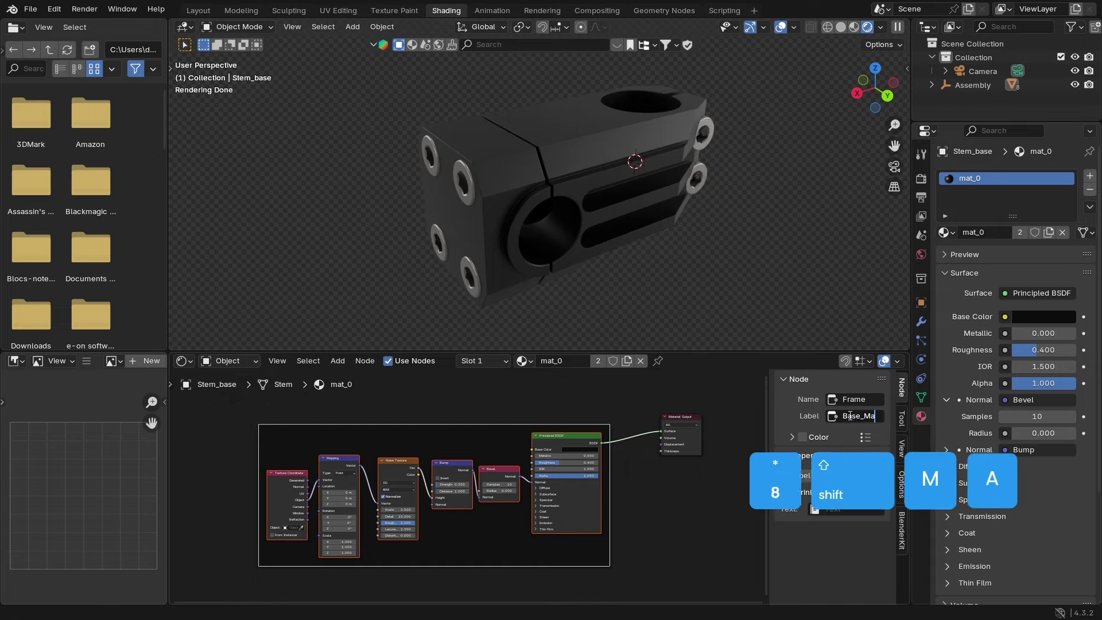
key(Return)
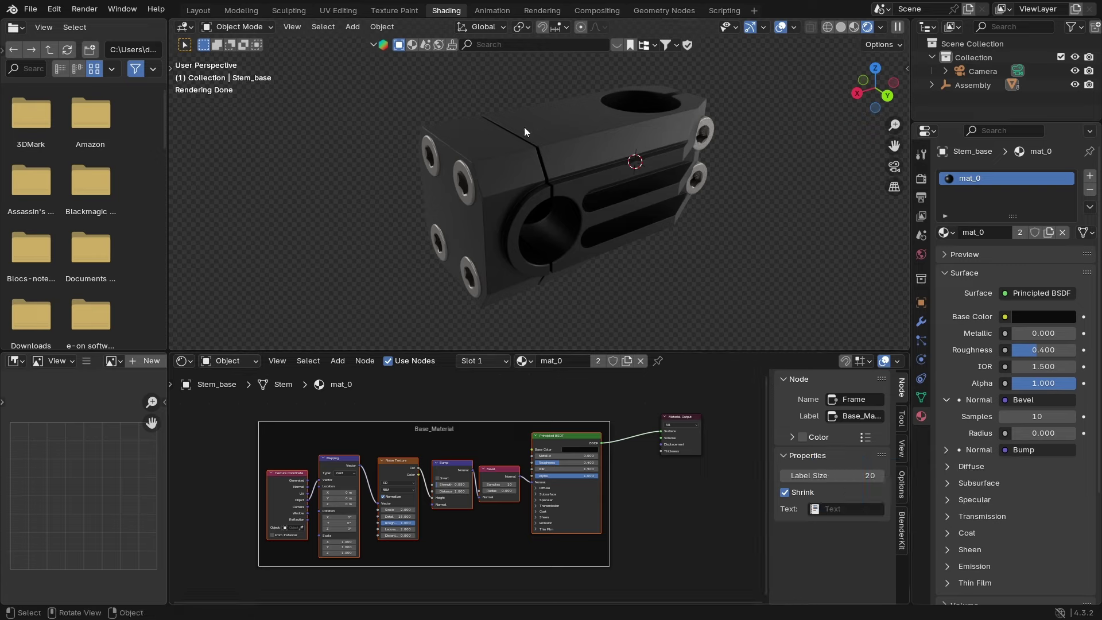
Step: Give the stem's front clamp its own single-user copy of mat_0 and rename the material Stem_front
middle_drag(512, 205, 523, 178)
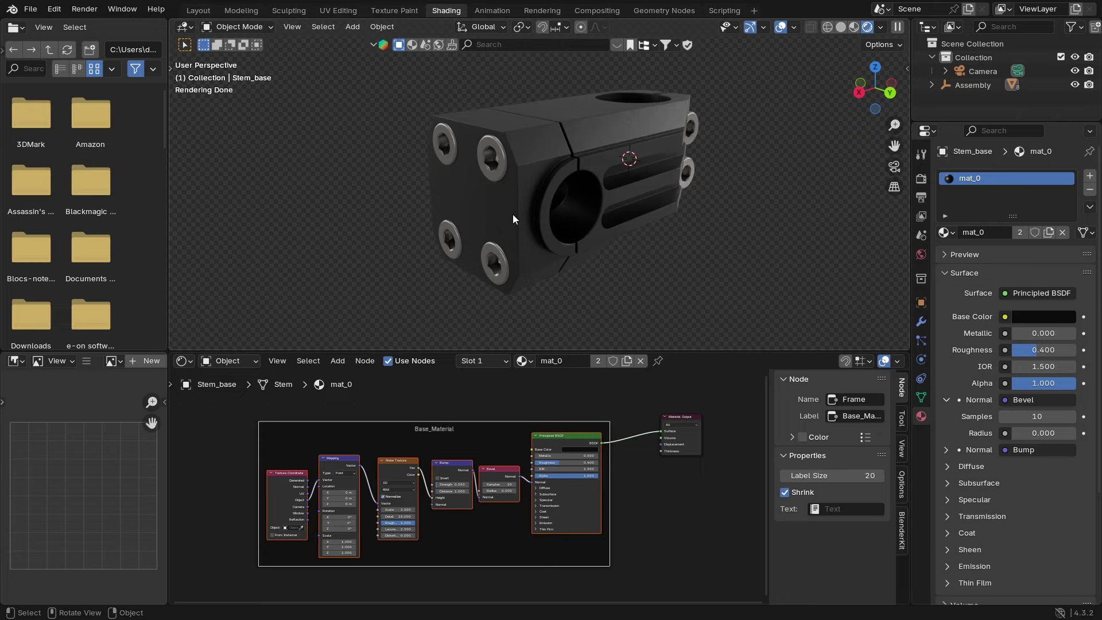
click(516, 209)
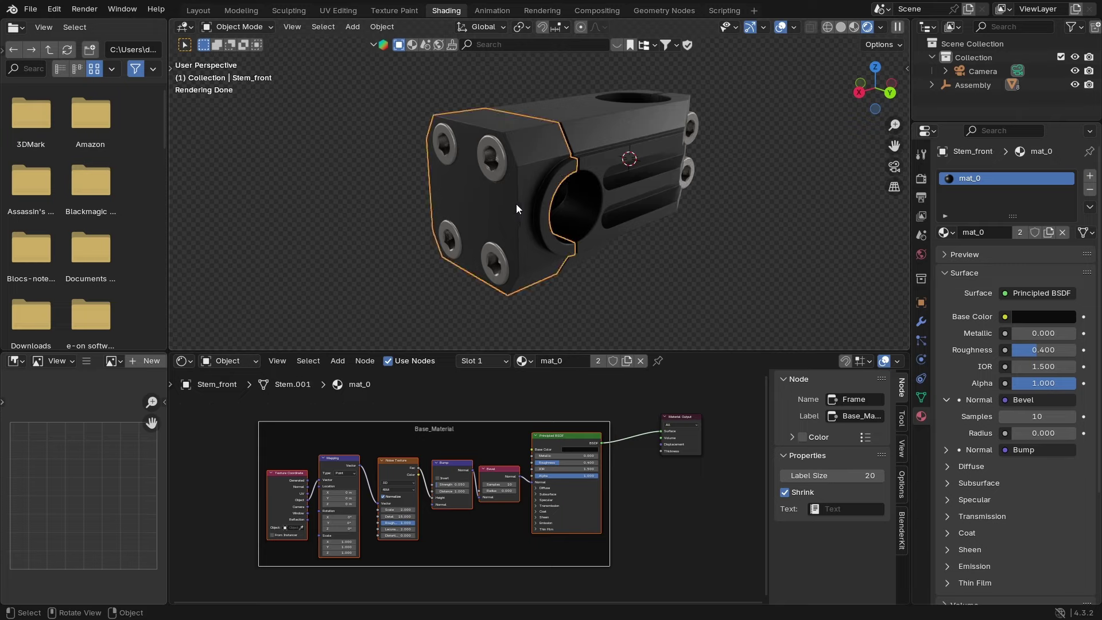
click(598, 360)
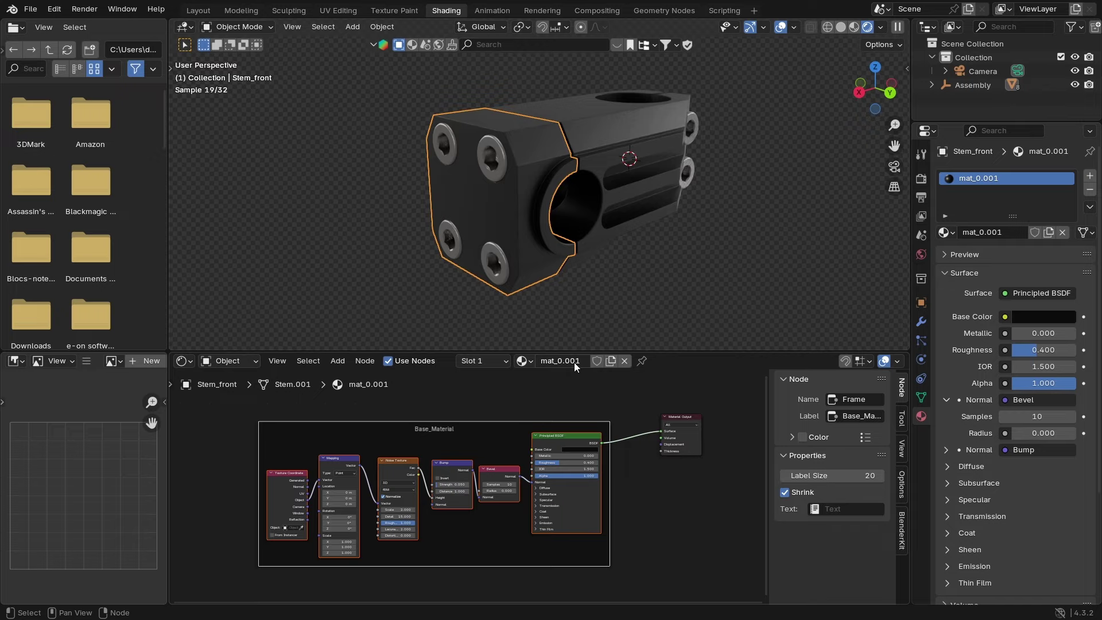
click(573, 363)
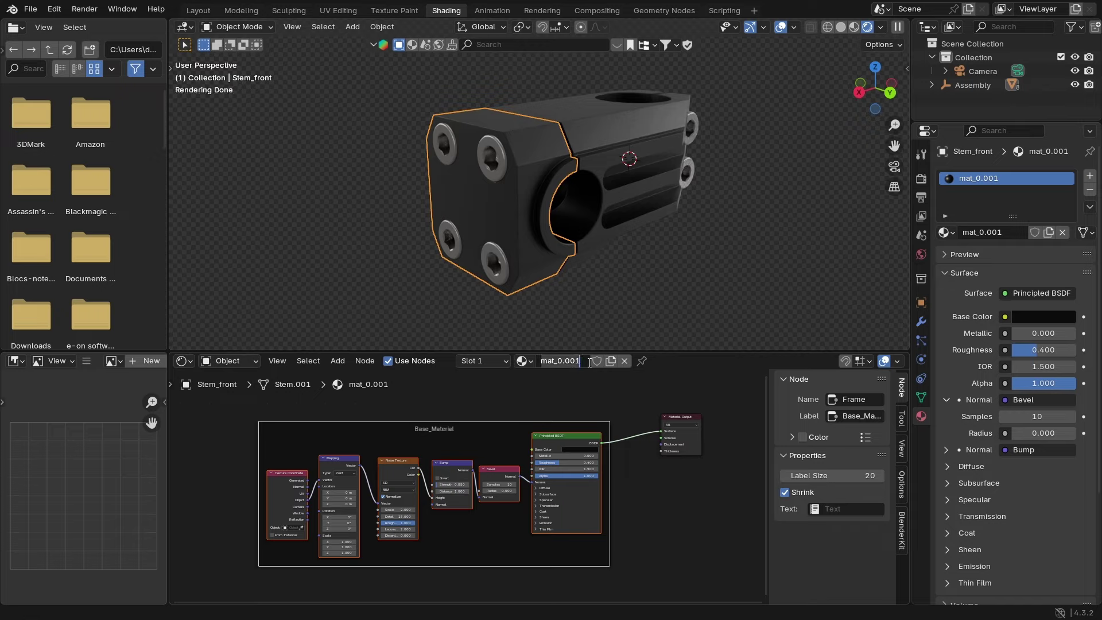
text(Ste)
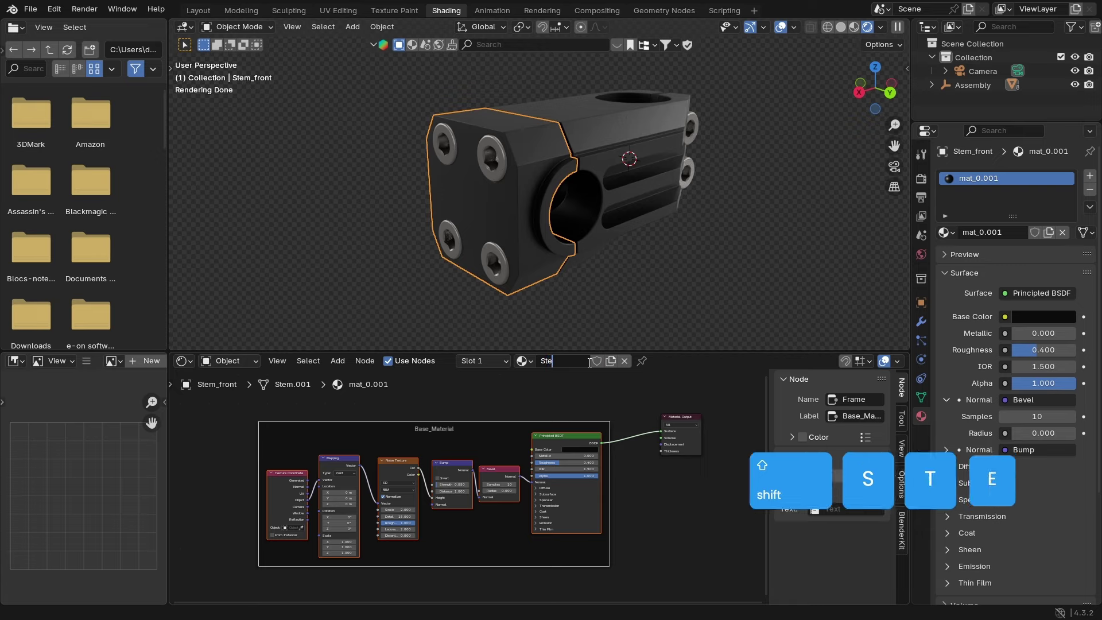
text(m_front)
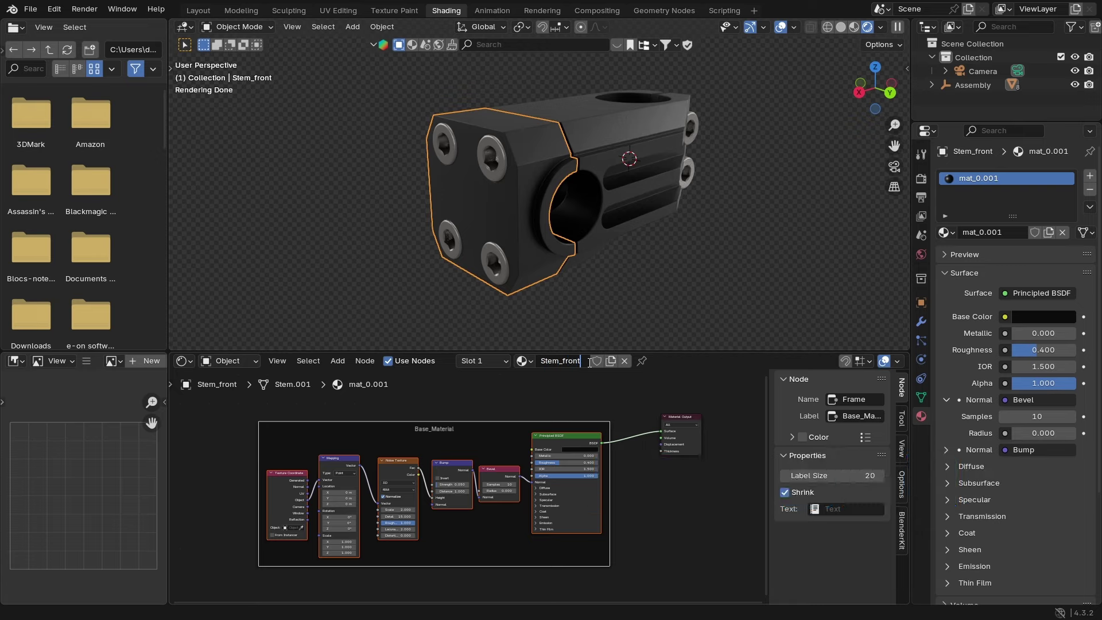
key(Return)
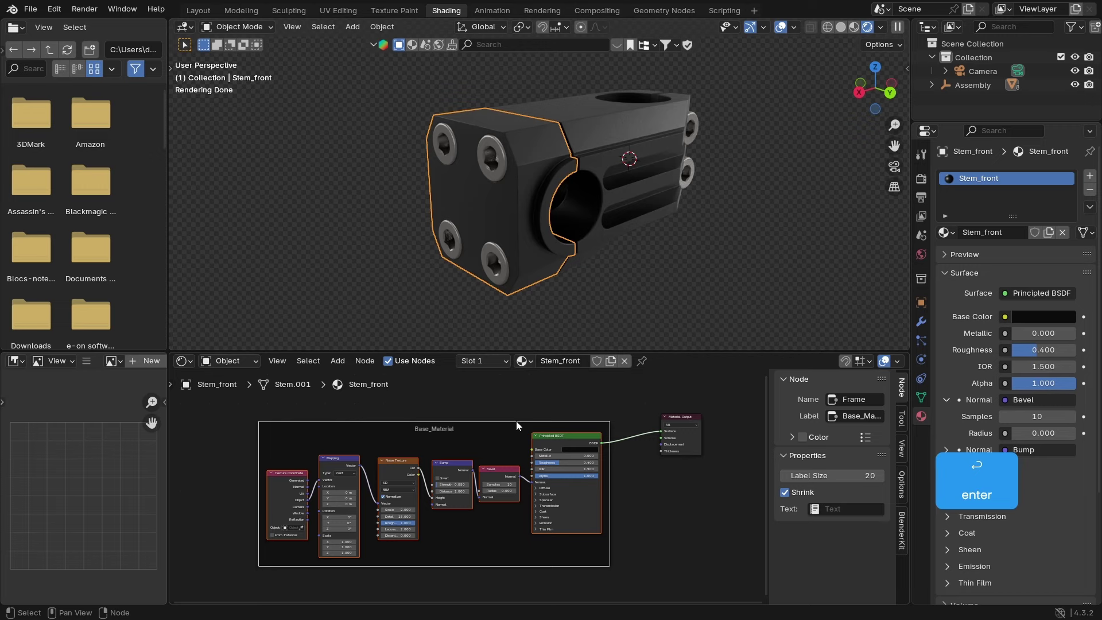
Step: Enlarge the node editor and shift the Base_Material frame and Material Output to leave free space above the frame
drag(440, 426, 440, 469)
scroll(480, 422, down, 1)
drag(488, 350, 495, 213)
scroll(438, 406, up, 1)
drag(436, 403, 412, 413)
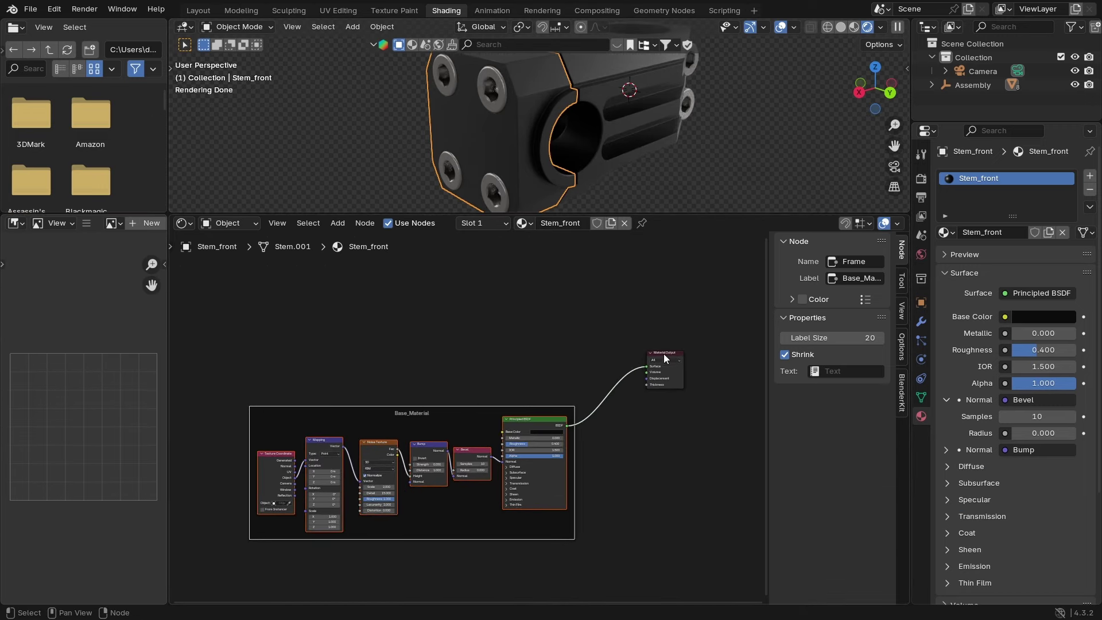
click(665, 353)
drag(667, 353, 669, 362)
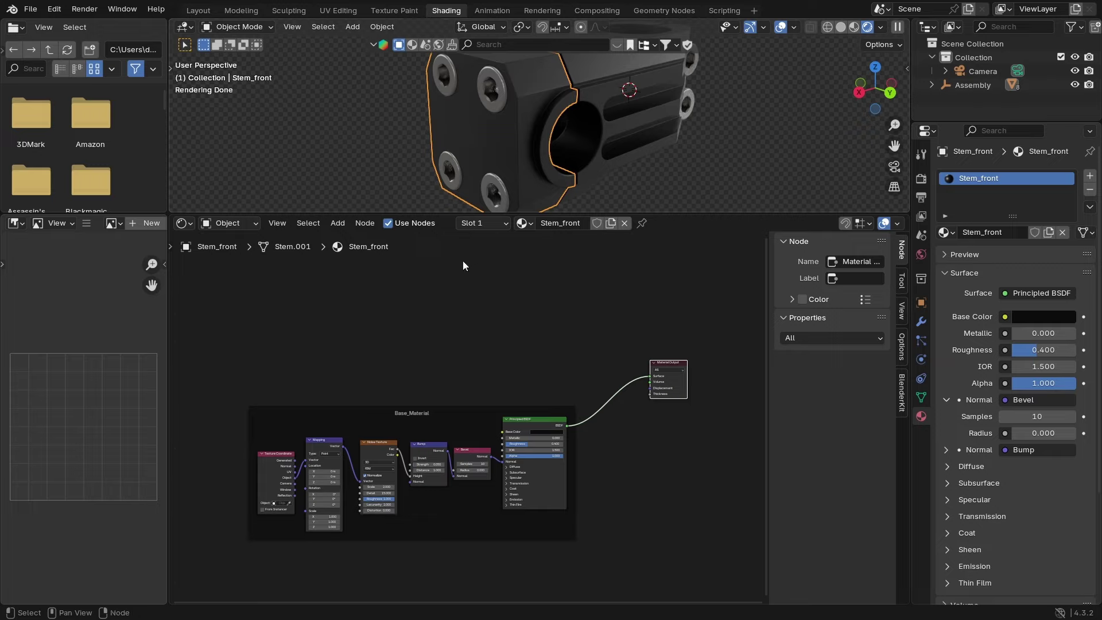
Step: Duplicate the Principled BSDF, place the copy above the Base_Material frame and remove it from the frame
click(528, 422)
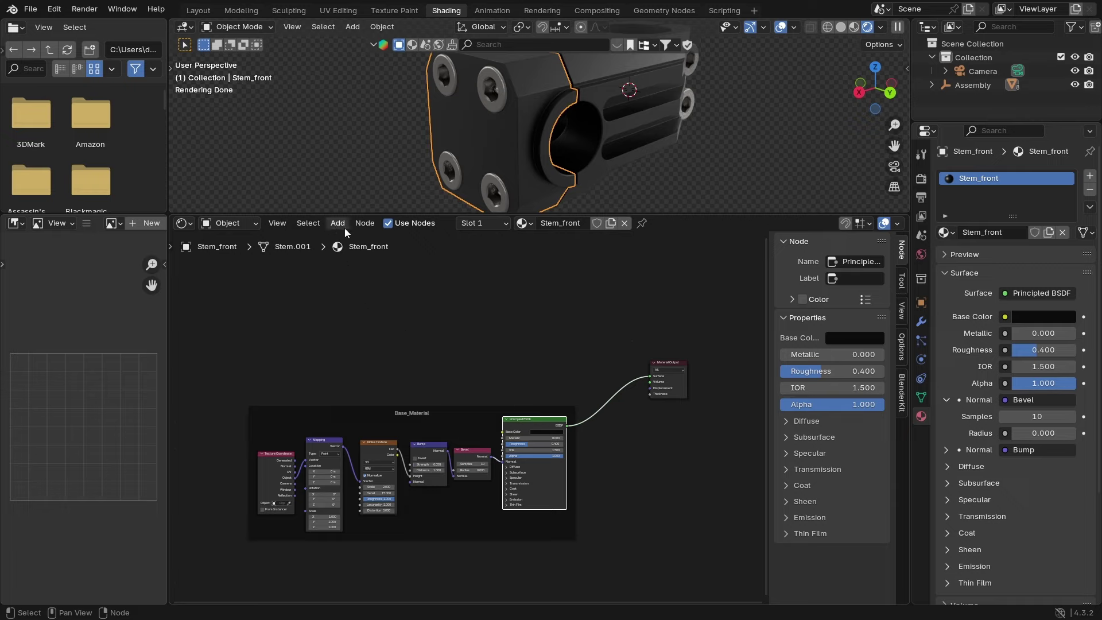
click(365, 223)
click(414, 314)
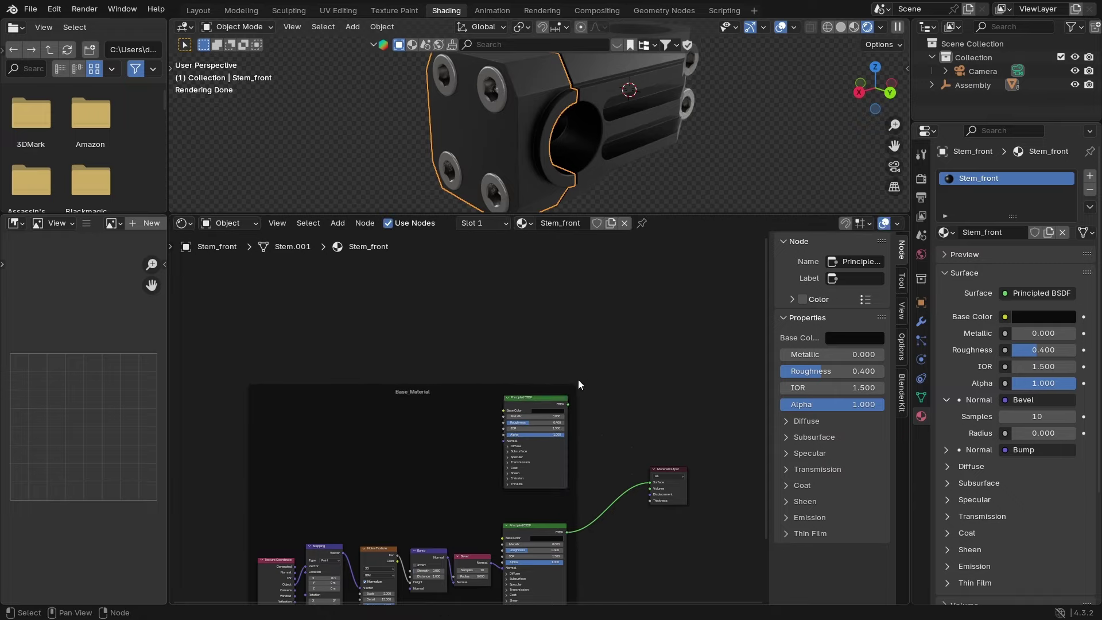
click(515, 407)
right_click(514, 407)
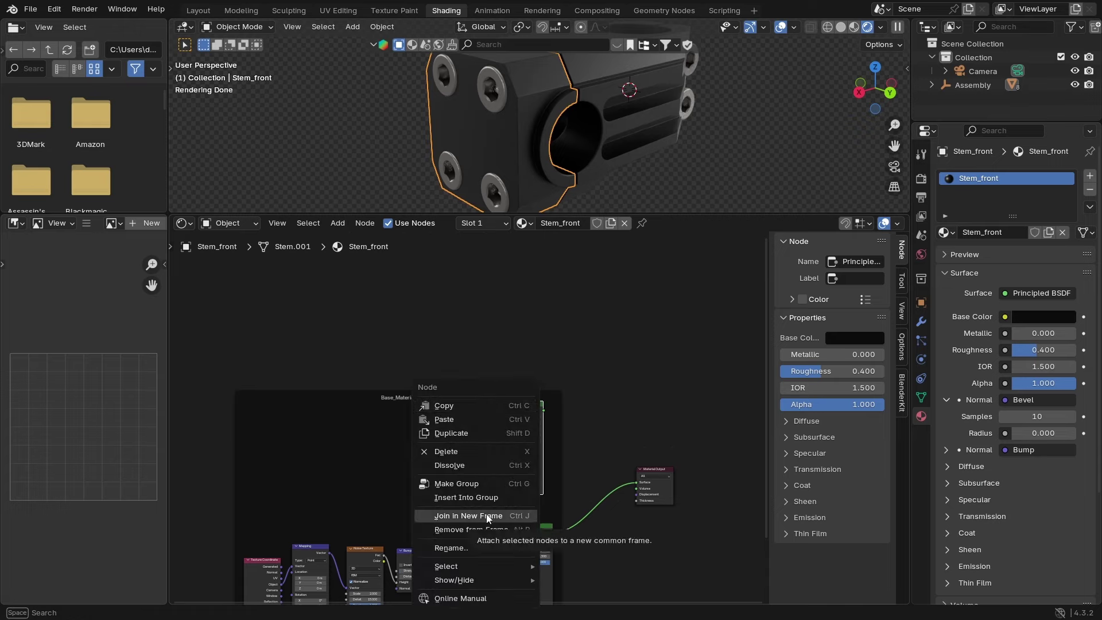
click(488, 531)
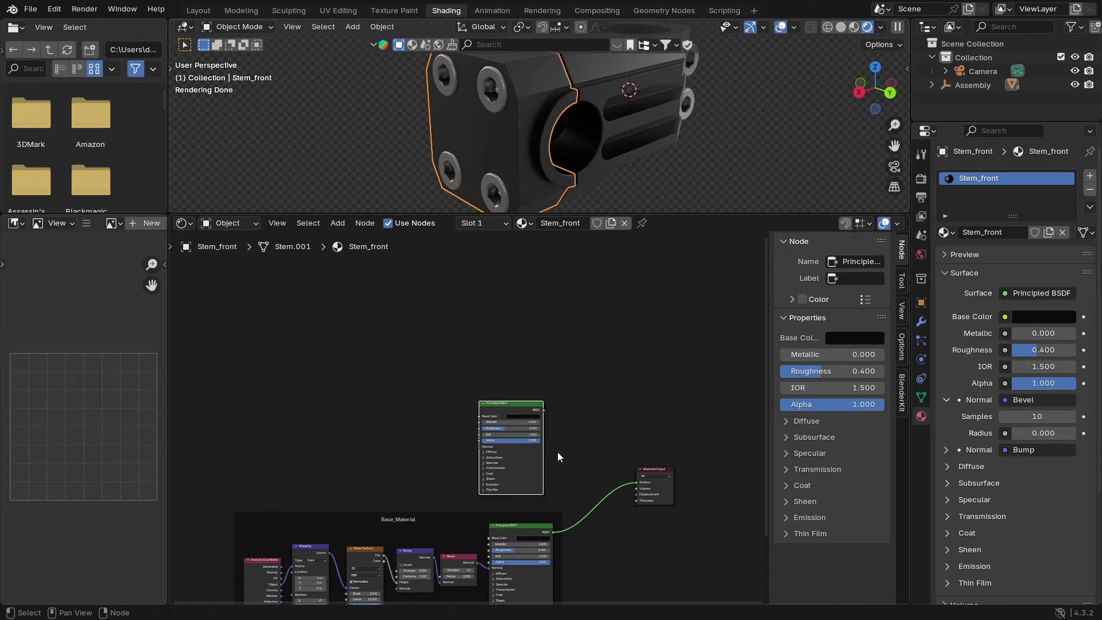
middle_drag(557, 452, 578, 312)
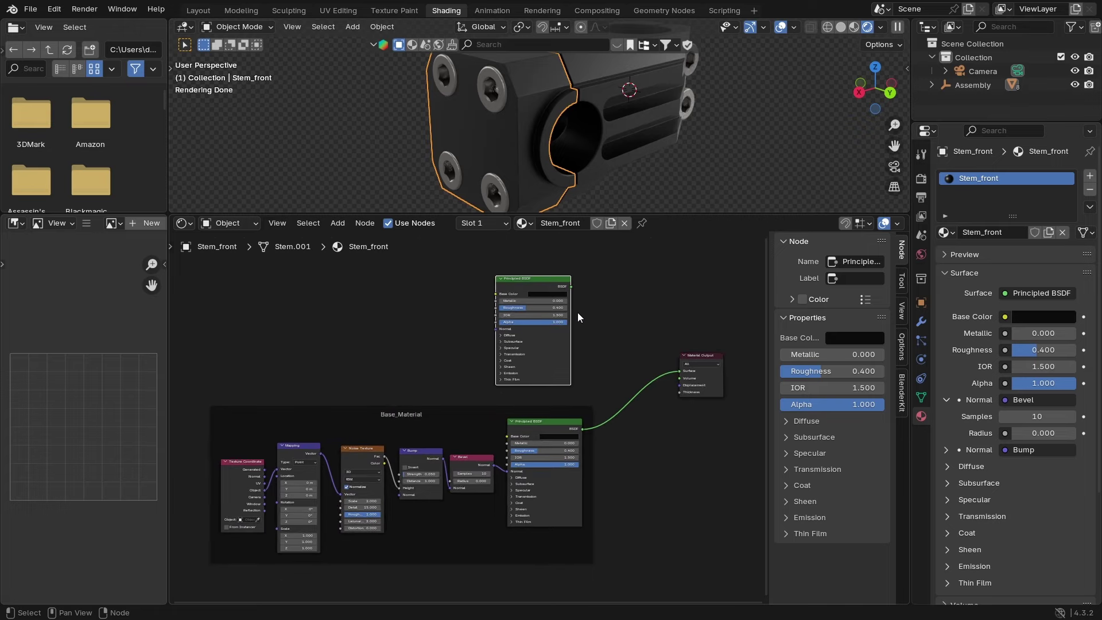
ctrl+scroll(577, 316, right, 2)
drag(493, 281, 499, 277)
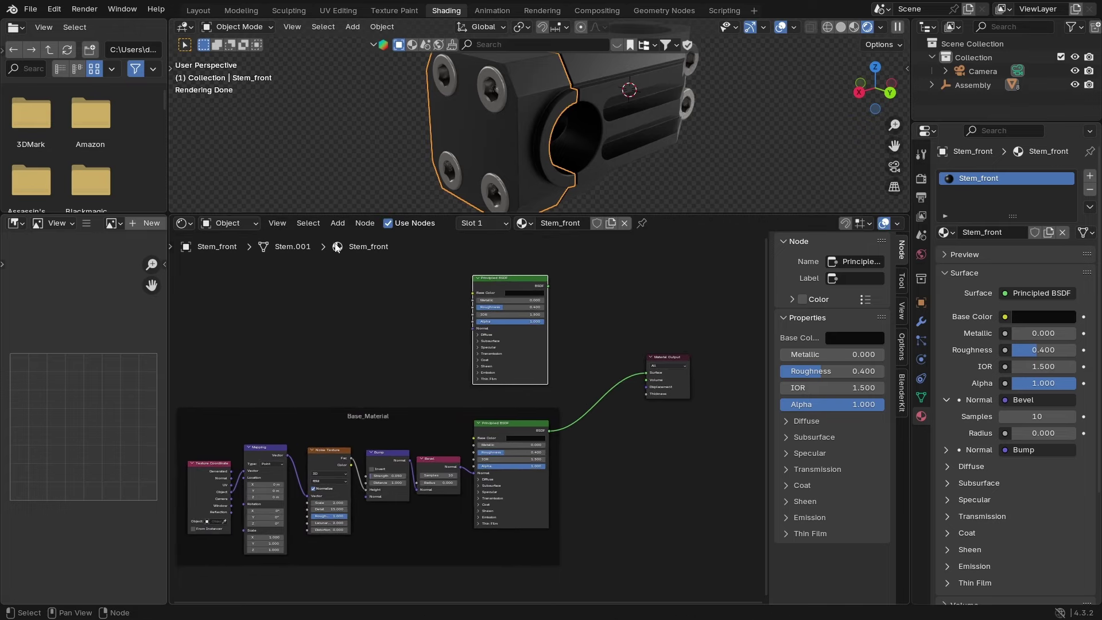
Step: Add an Image Texture node beside the duplicated Principled BSDF and load logo.png into it
click(308, 223)
mouse_move(337, 224)
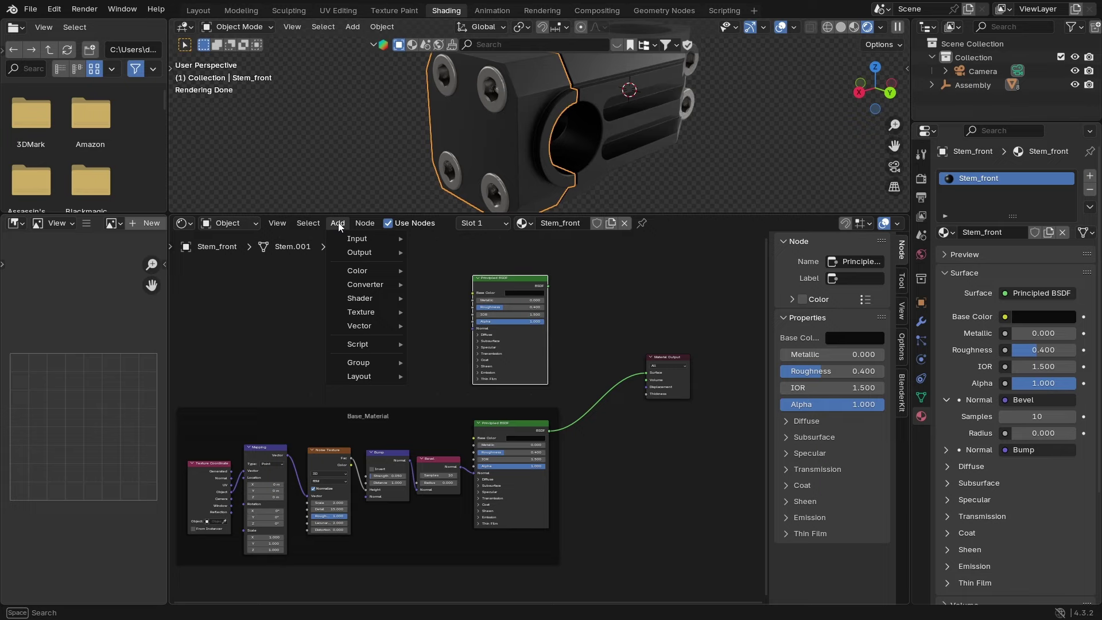
mouse_move(363, 317)
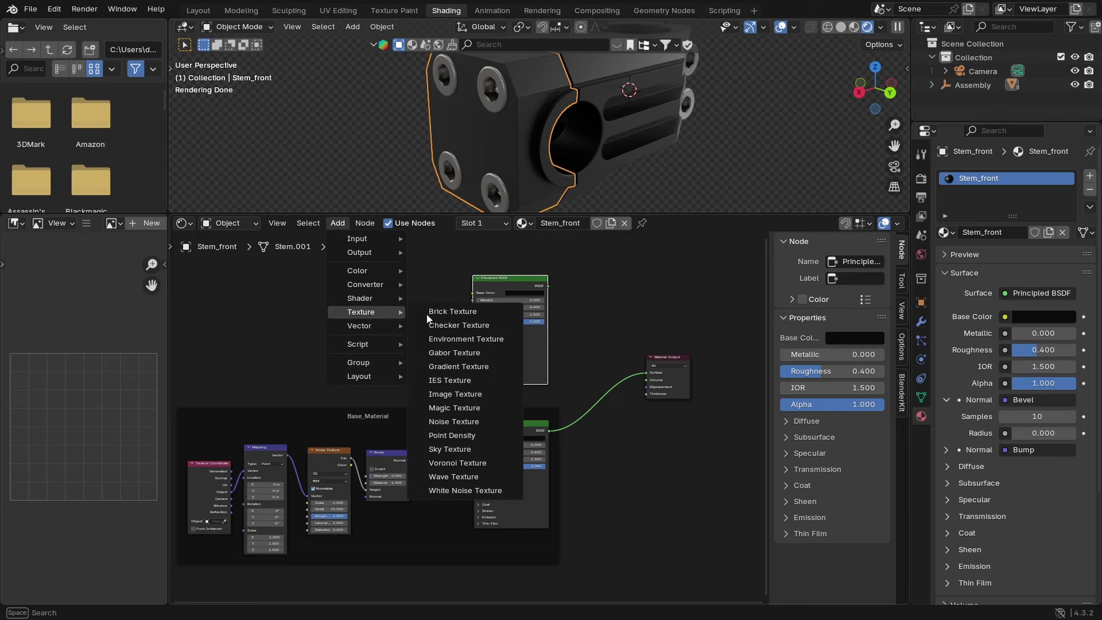
click(469, 399)
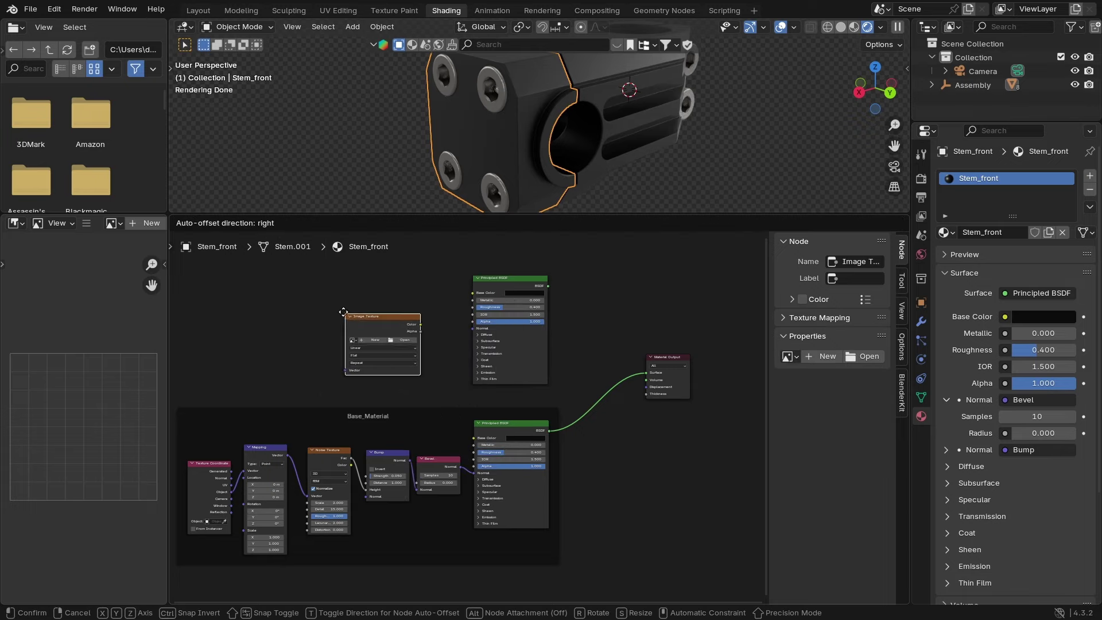
click(358, 379)
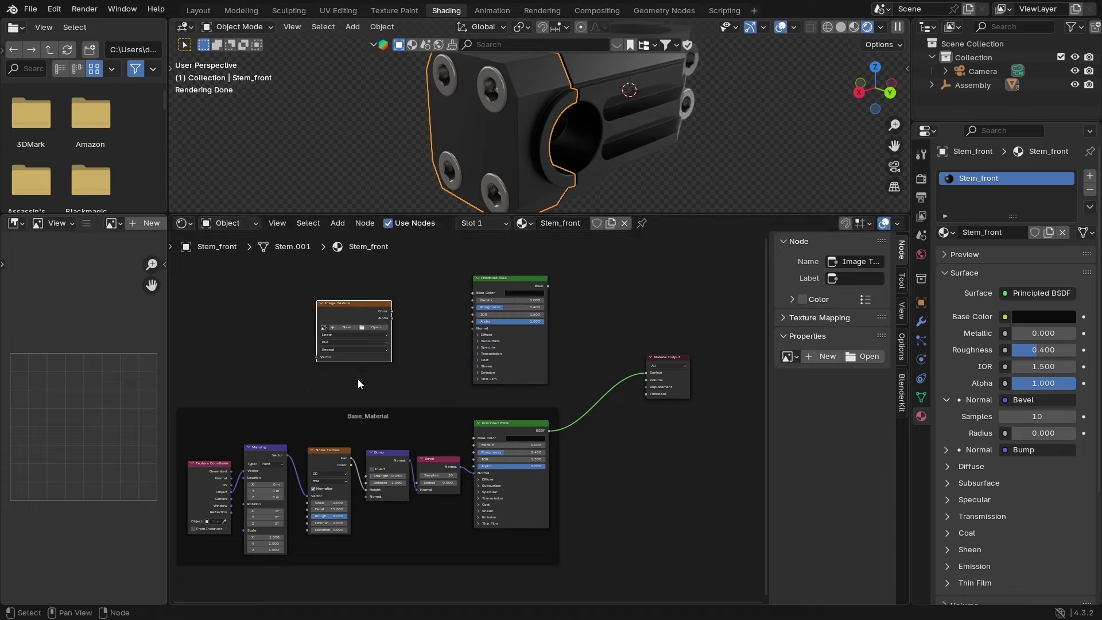
click(373, 327)
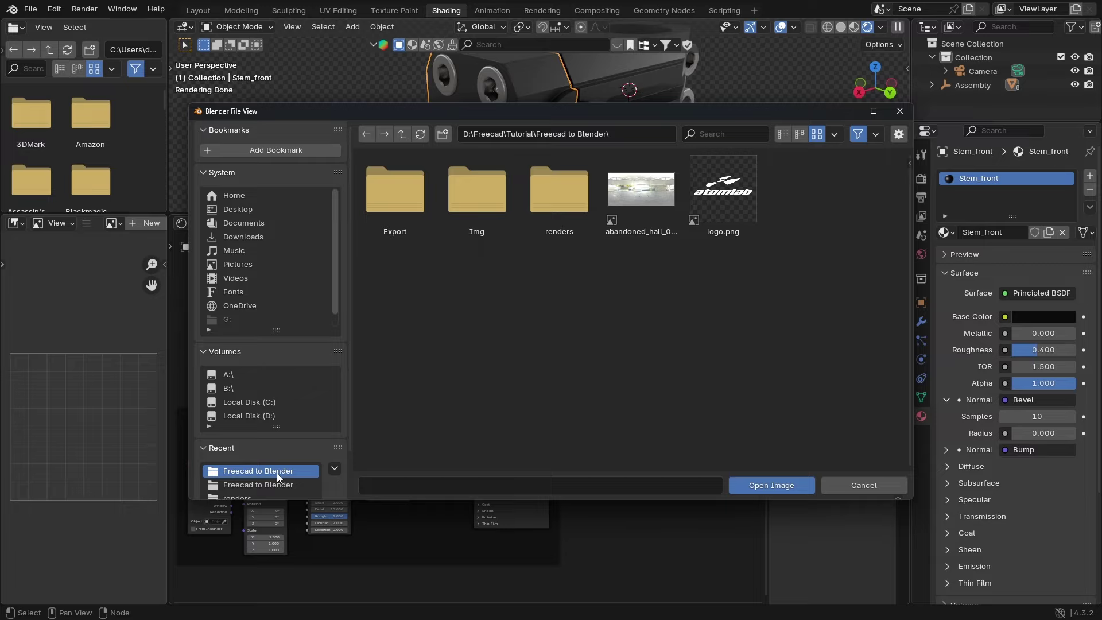
click(722, 192)
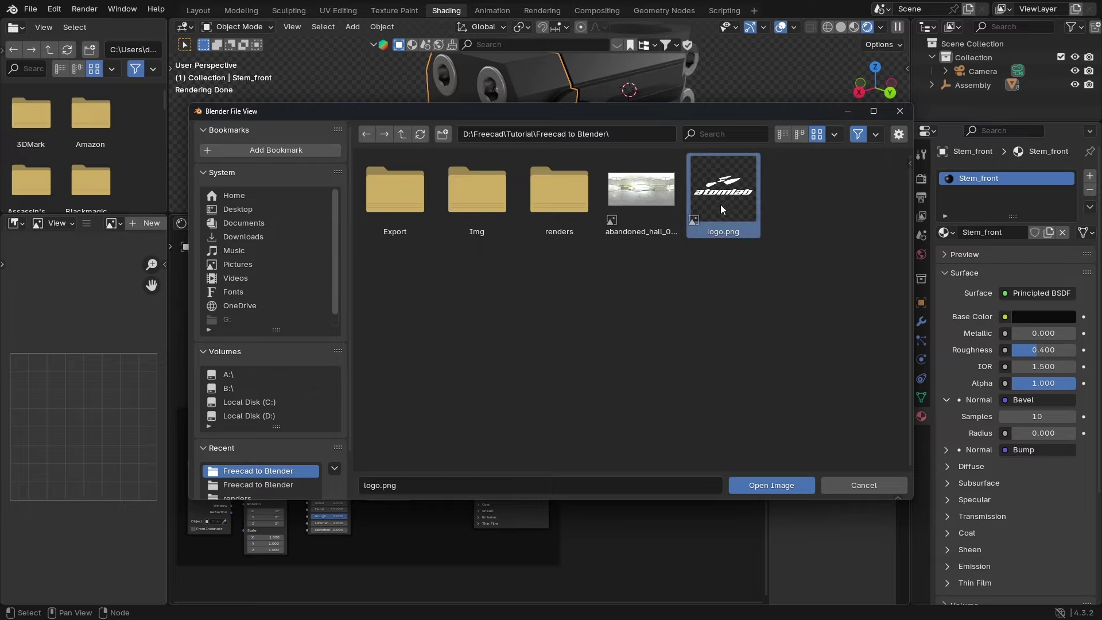
click(756, 484)
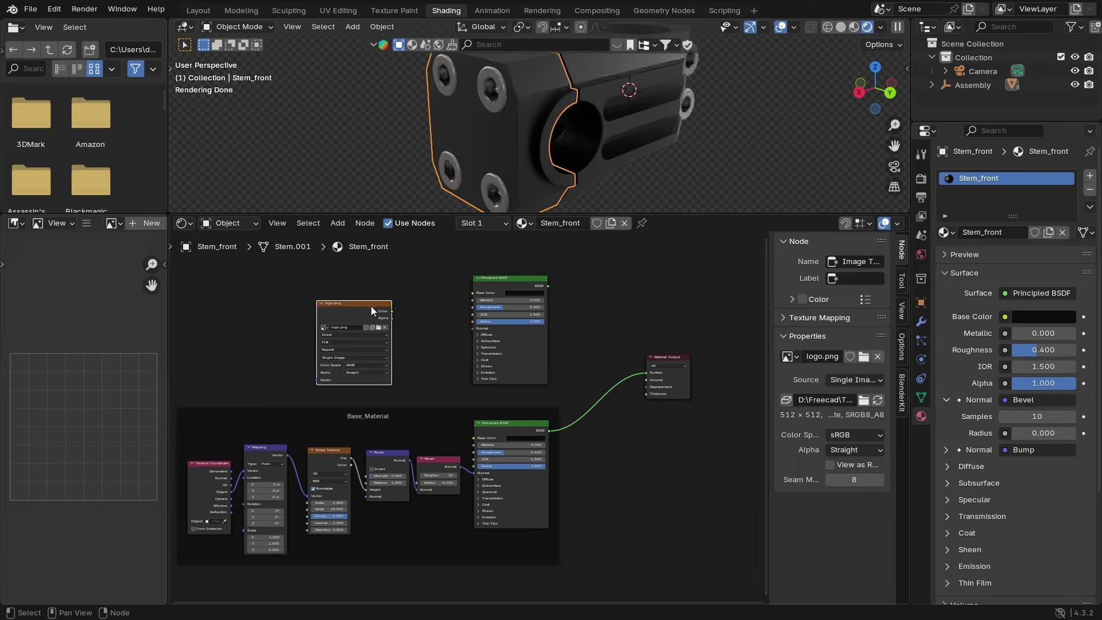
Step: Link the logo texture's Color to the duplicated Principled BSDF's Base Color and that shader's BSDF to Material Output's Surface
drag(371, 306, 473, 294)
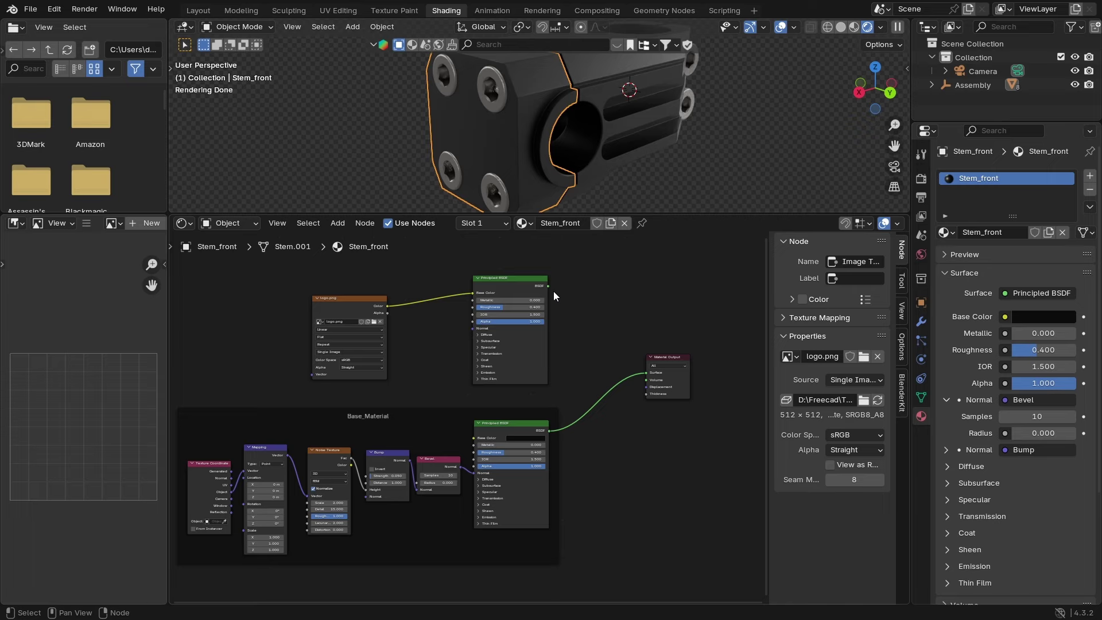
drag(548, 286, 649, 374)
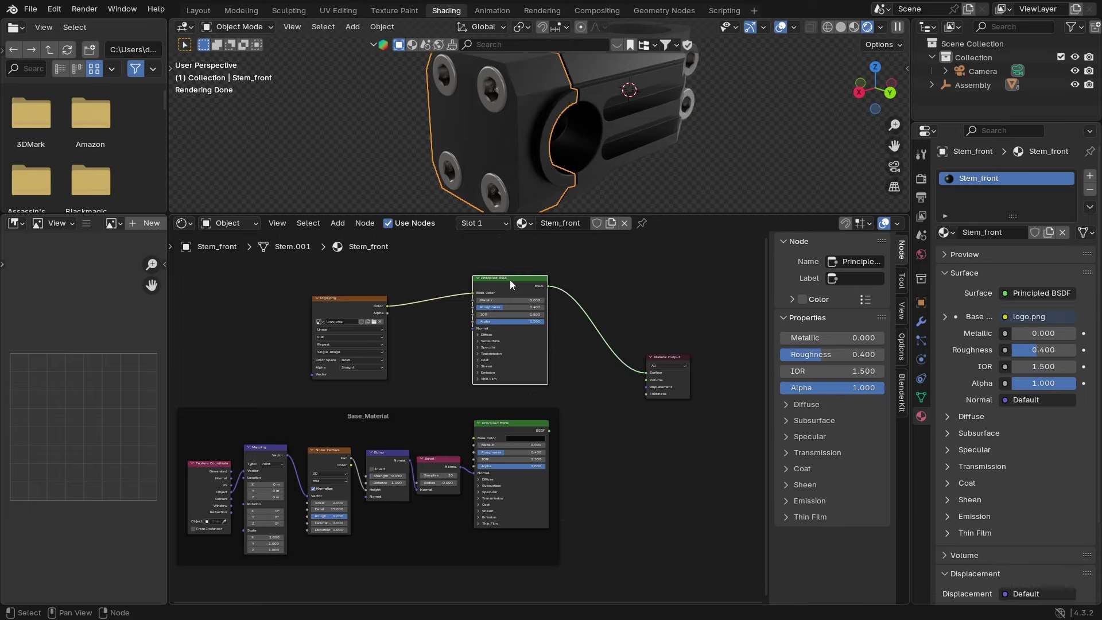
drag(511, 284, 469, 283)
Step: Enlarge the 3D viewport to show the whole stem and move the logo.png node slightly closer to its Principled BSDF
middle_drag(594, 100, 577, 133)
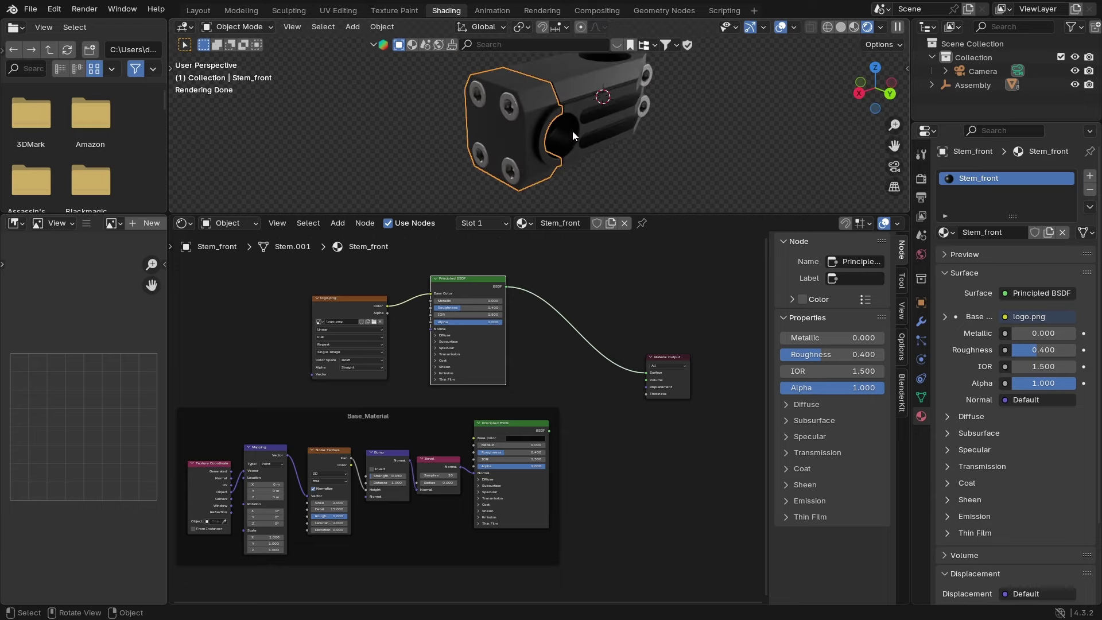
drag(655, 216, 659, 288)
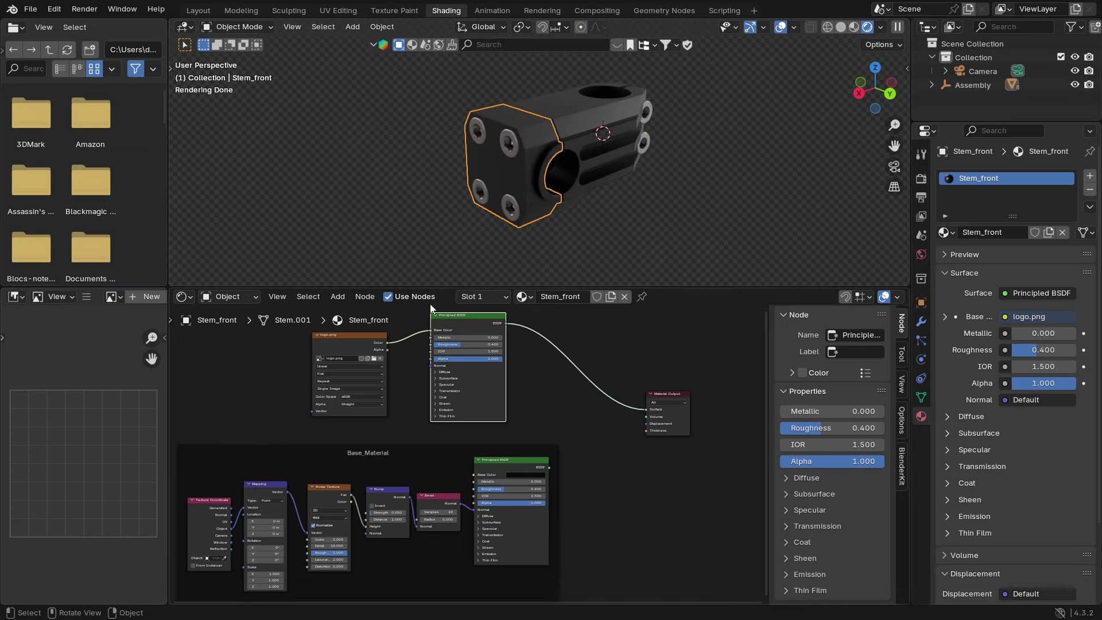
scroll(524, 163, up, 1)
scroll(445, 381, up, 1)
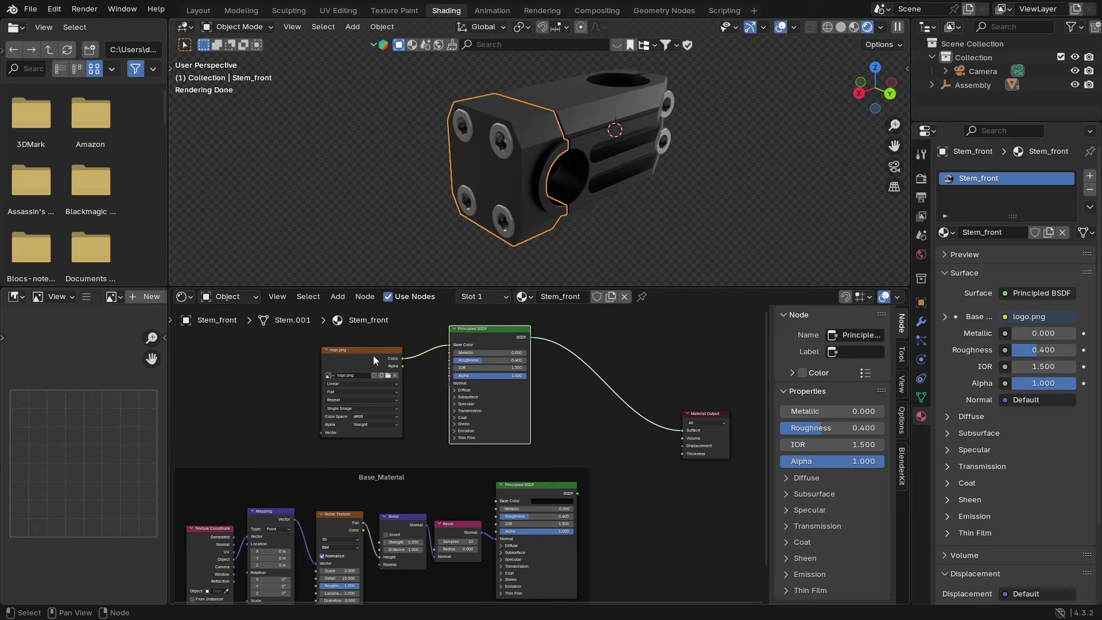
drag(373, 356, 386, 359)
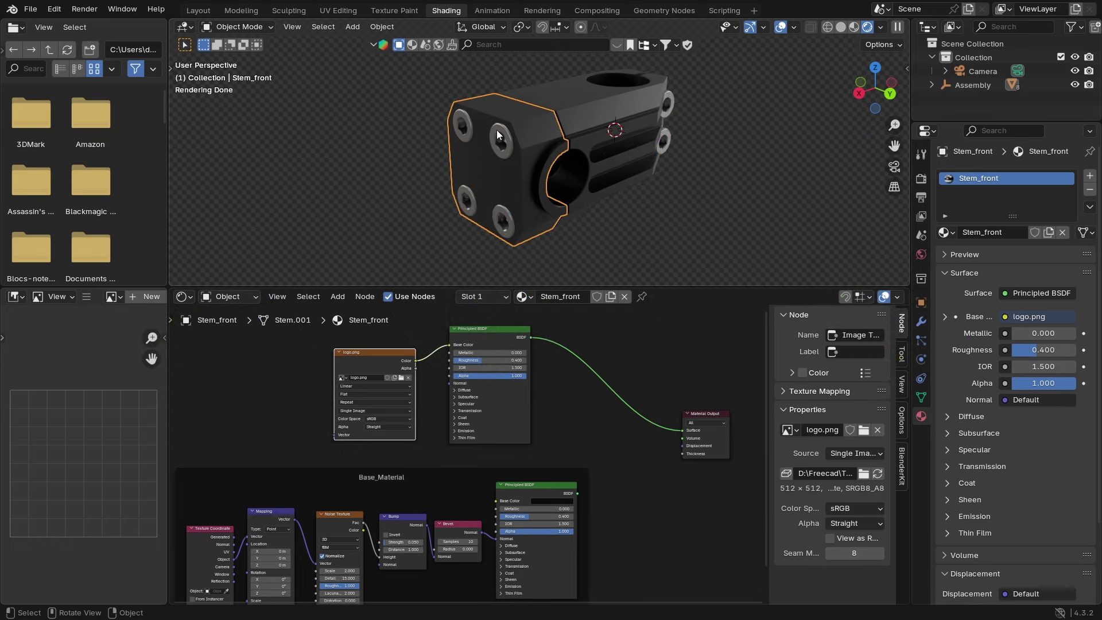
Step: Switch to the Layout workspace, enter Edit Mode on Stem_front and select its entire mesh
click(198, 10)
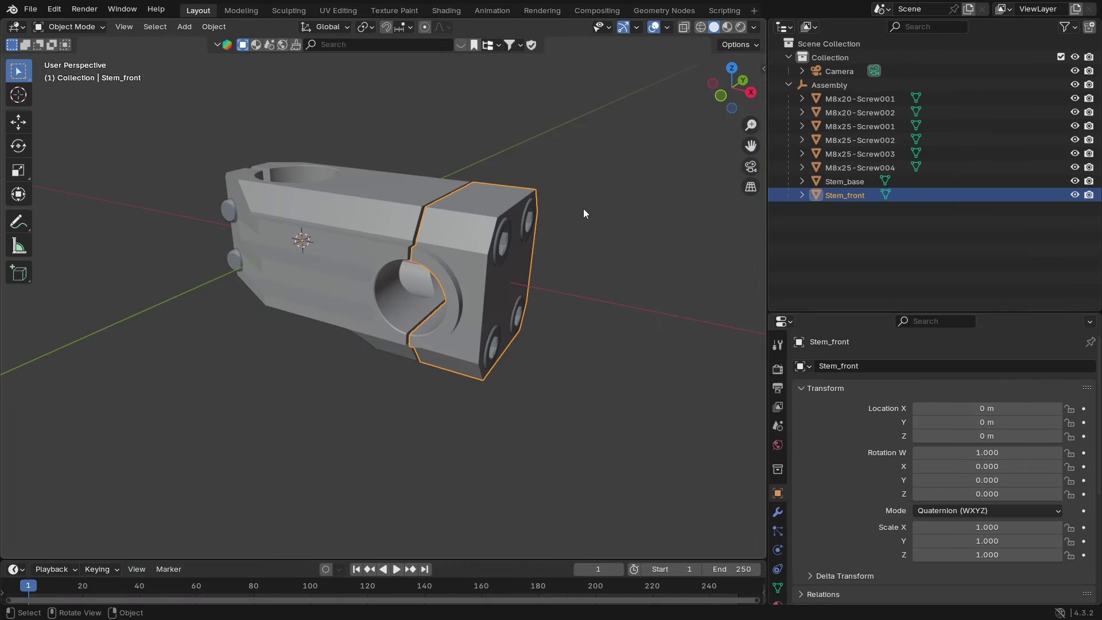
middle_drag(493, 171, 291, 183)
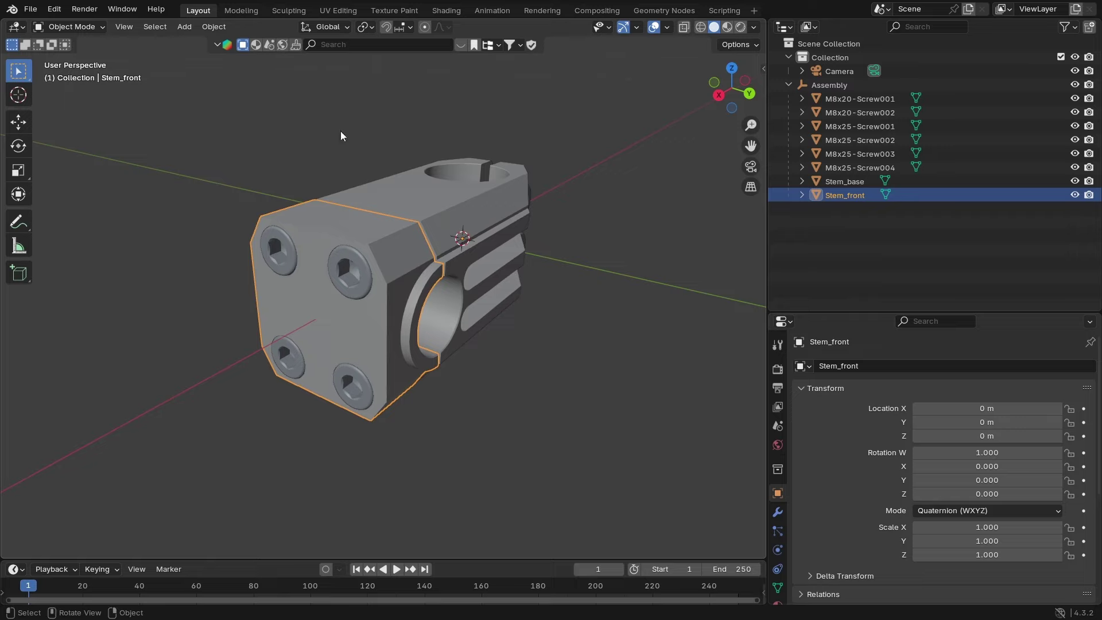
click(66, 28)
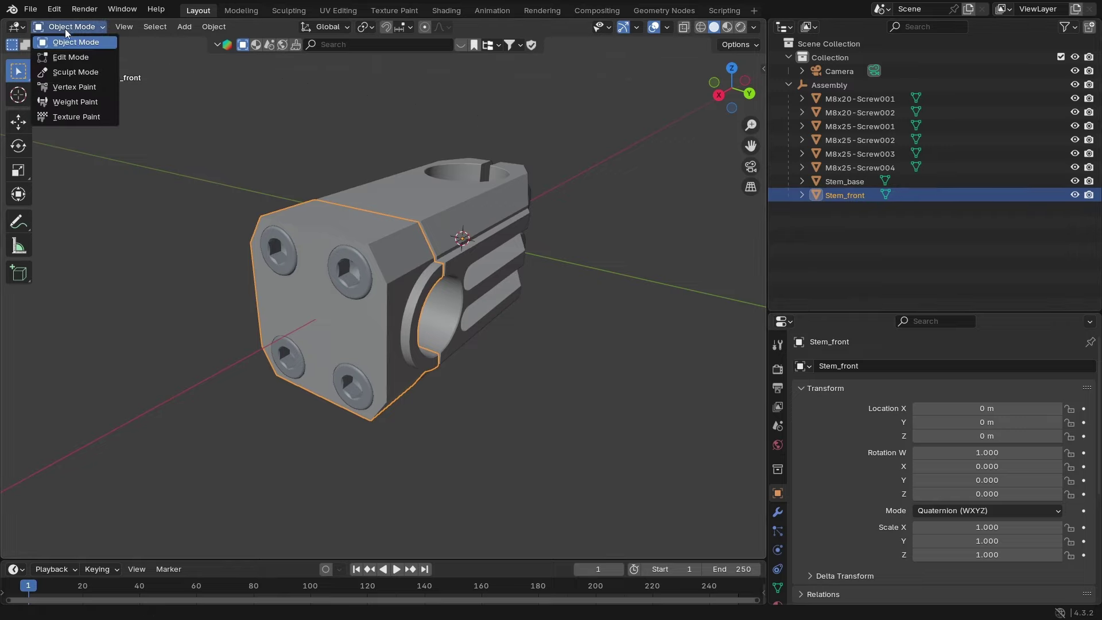
click(65, 57)
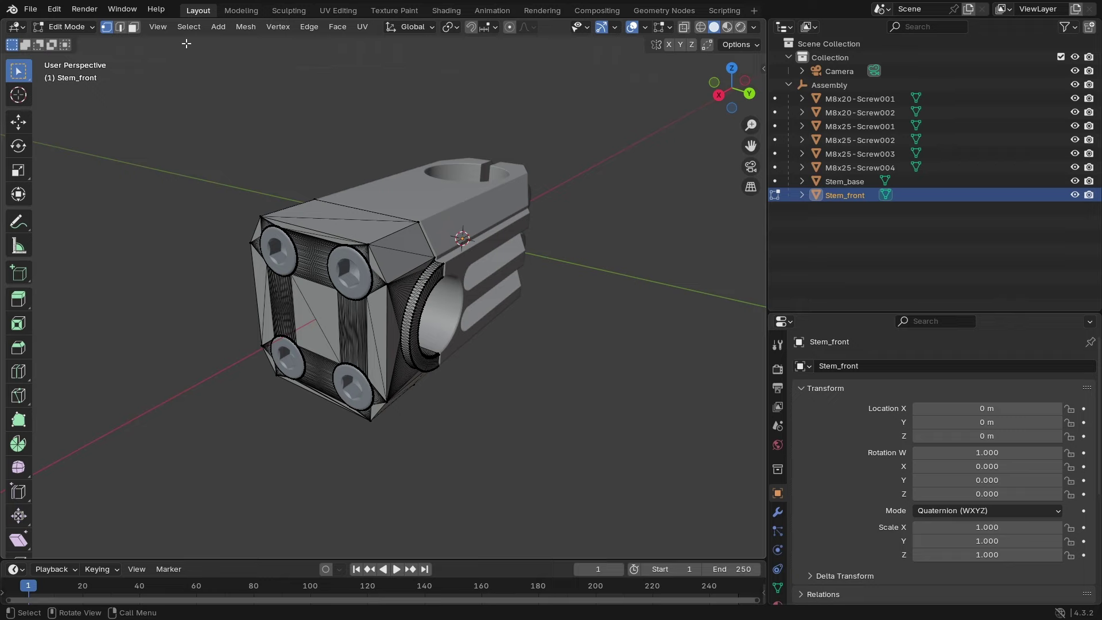
click(188, 27)
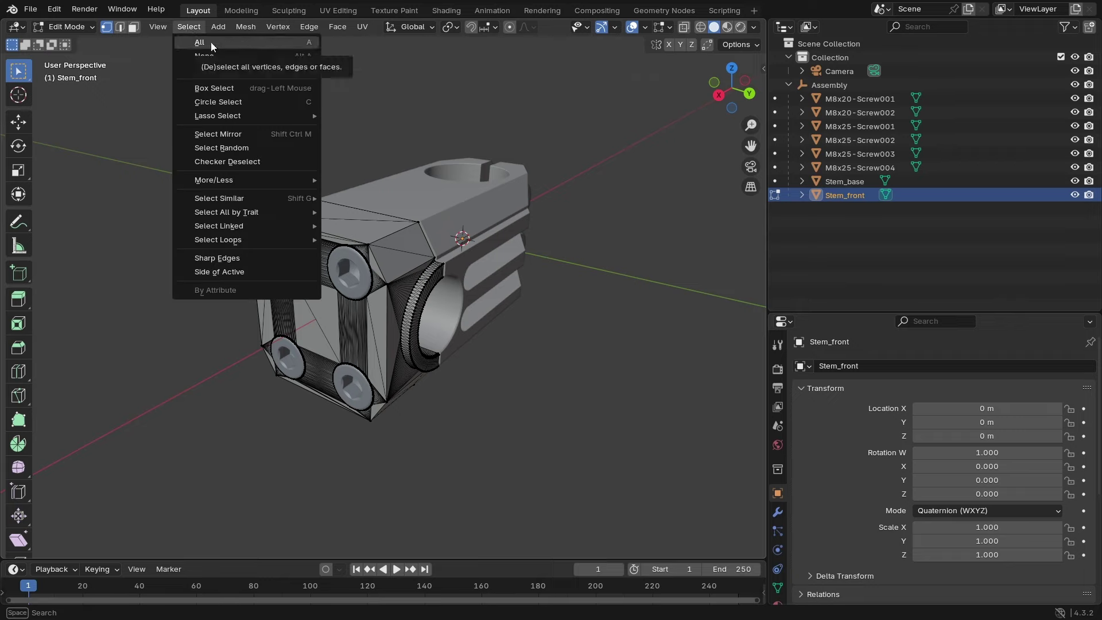
click(212, 44)
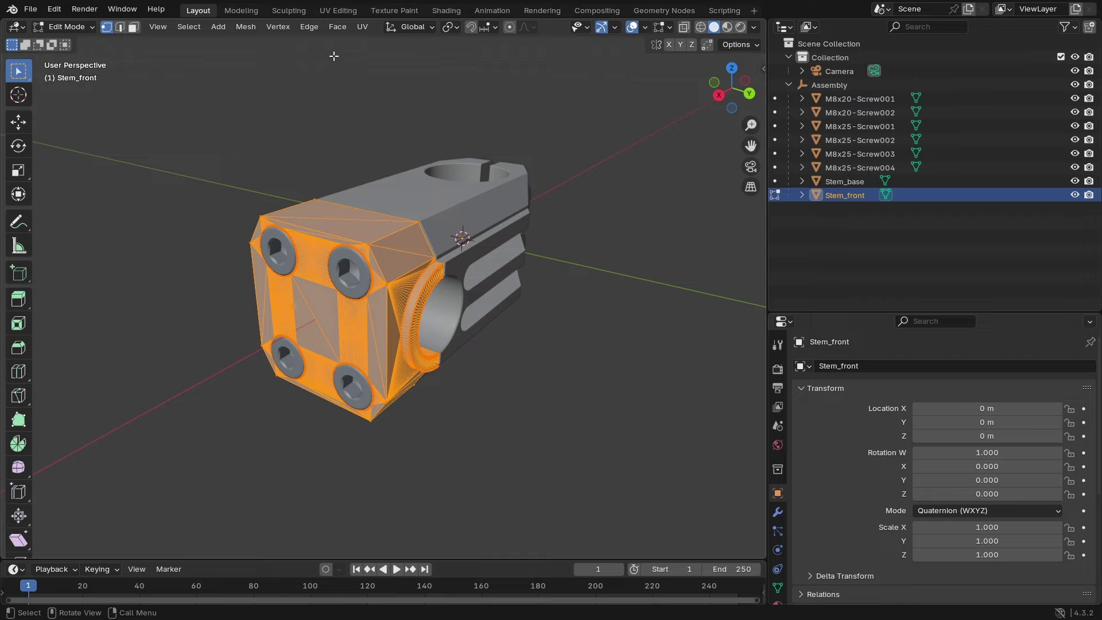
Step: Unwrap the selected Stem_front mesh with Smart UV Project, using a 66° angle limit and an island margin of 0
click(362, 27)
mouse_move(391, 45)
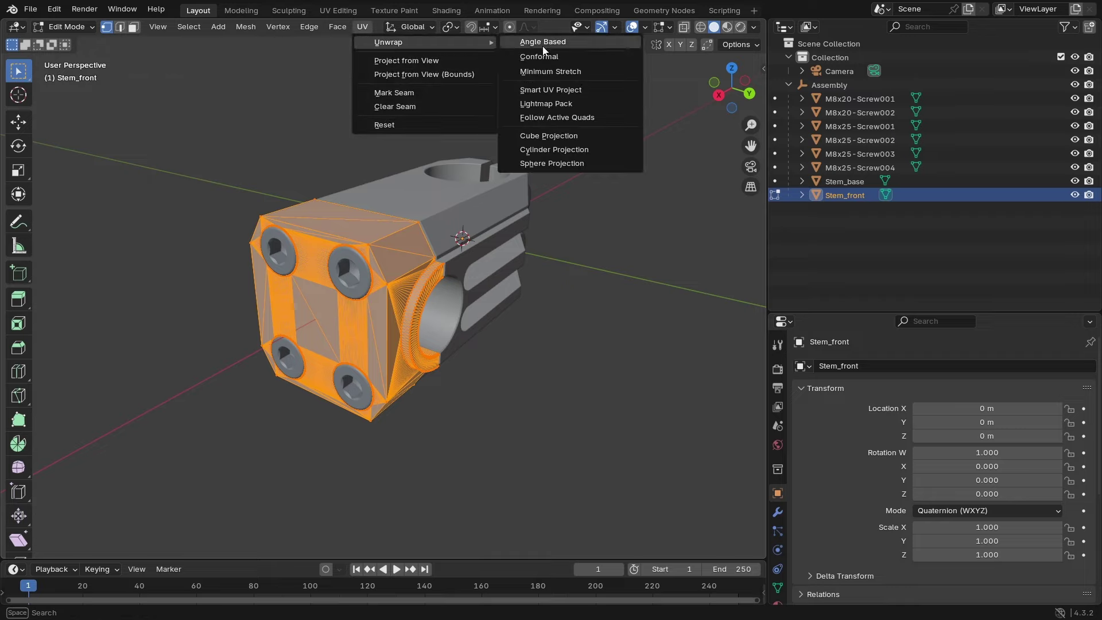
click(562, 90)
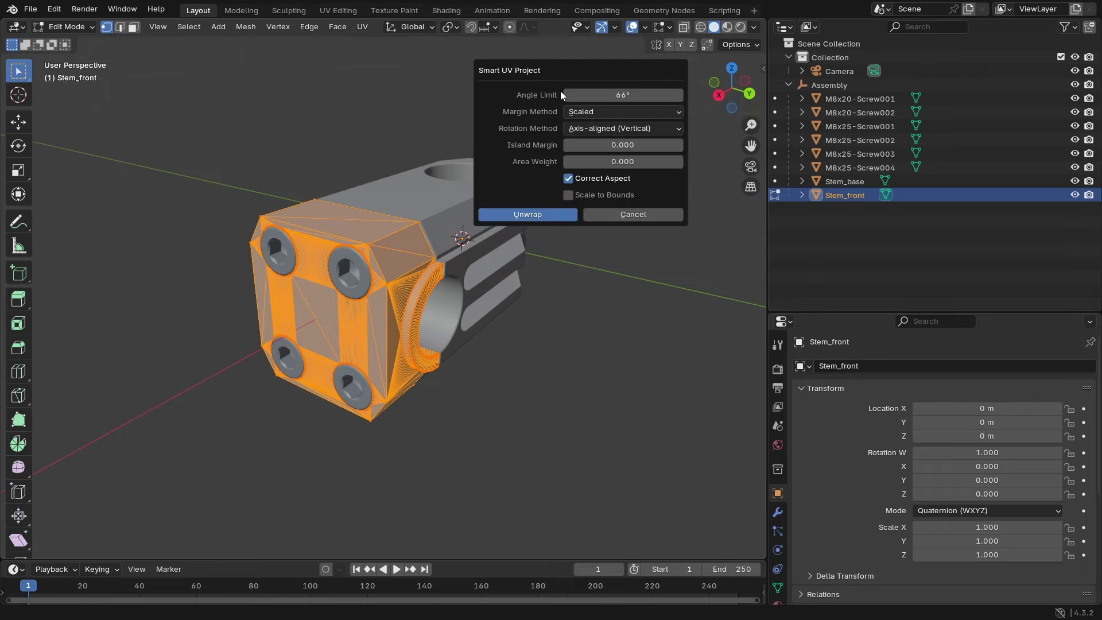
click(542, 214)
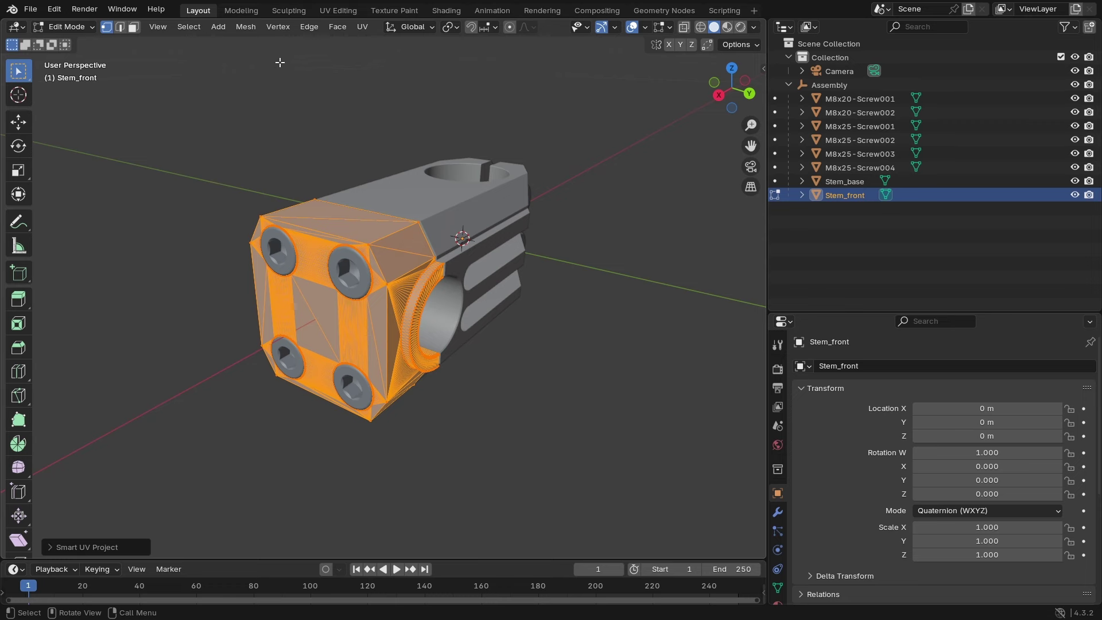
Step: In the Shading workspace, turn the Image Editor into a wider UV Editor and let the 3D viewport replace the File Browser
click(442, 12)
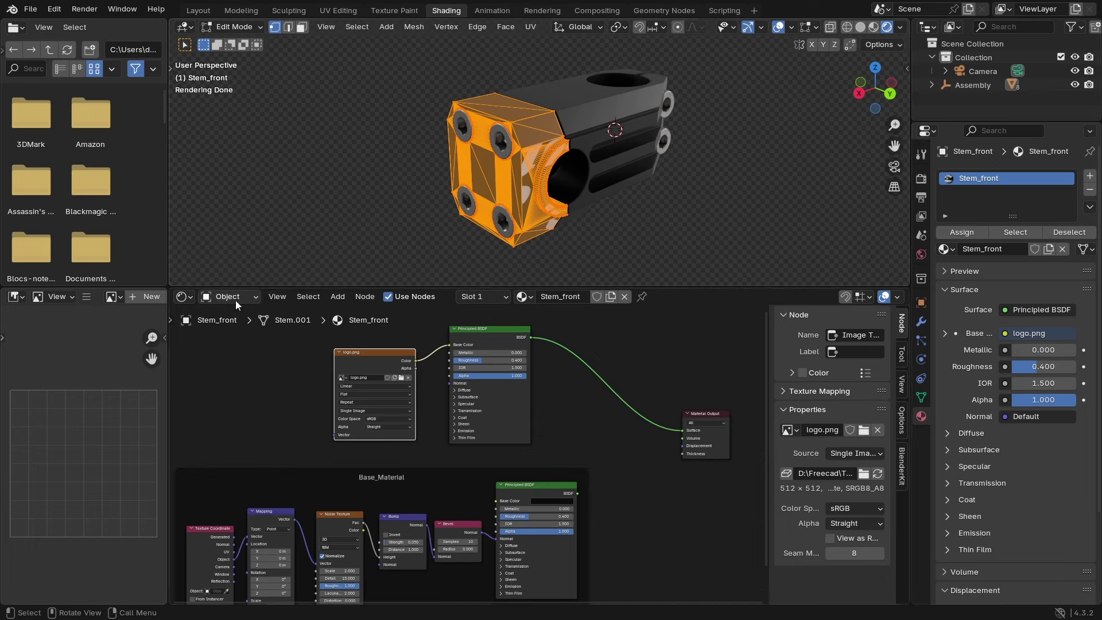
click(19, 298)
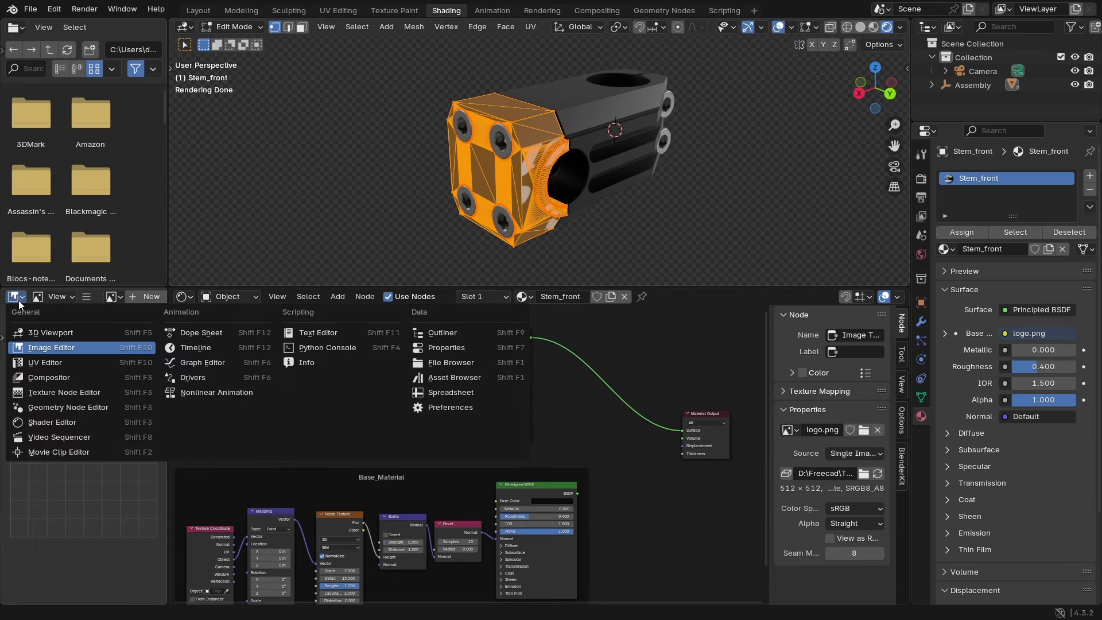
click(35, 363)
scroll(35, 362, down, 5)
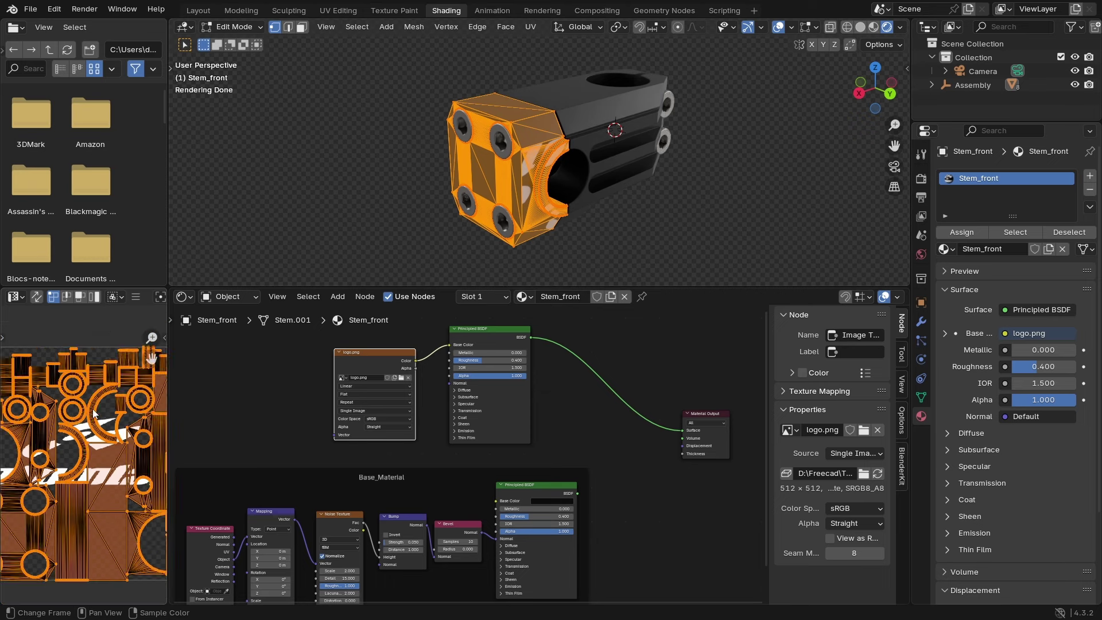
drag(167, 414, 349, 258)
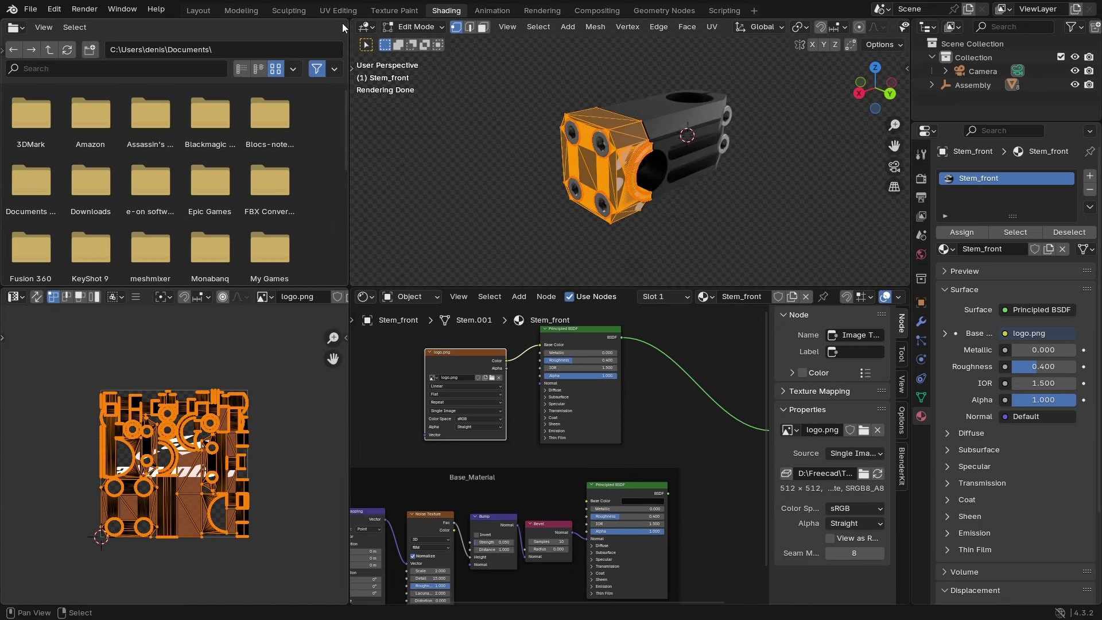
drag(345, 23, 308, 29)
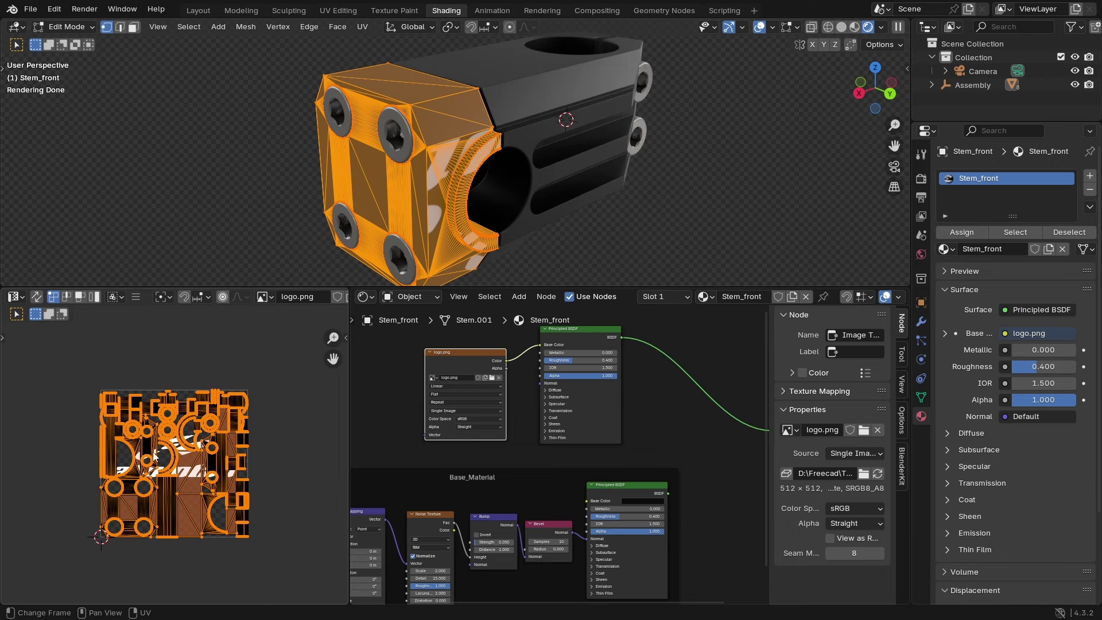
Step: Move the whole UV layout about 0.29 in X and 0.33 in Y, and set the logo.png texture's extension to Clip
key(g)
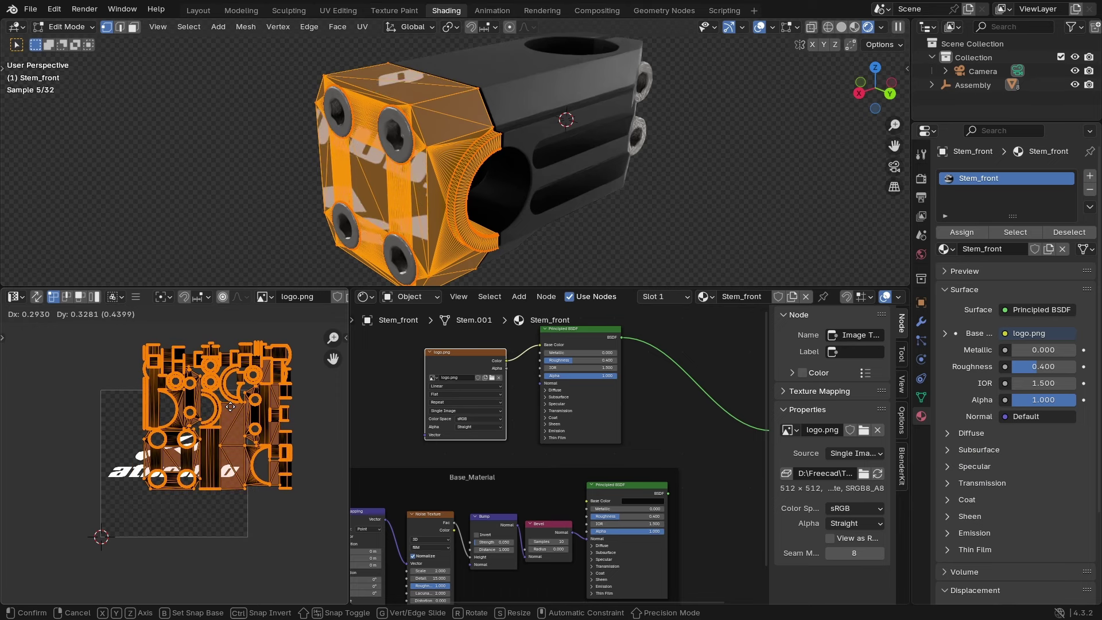
click(231, 406)
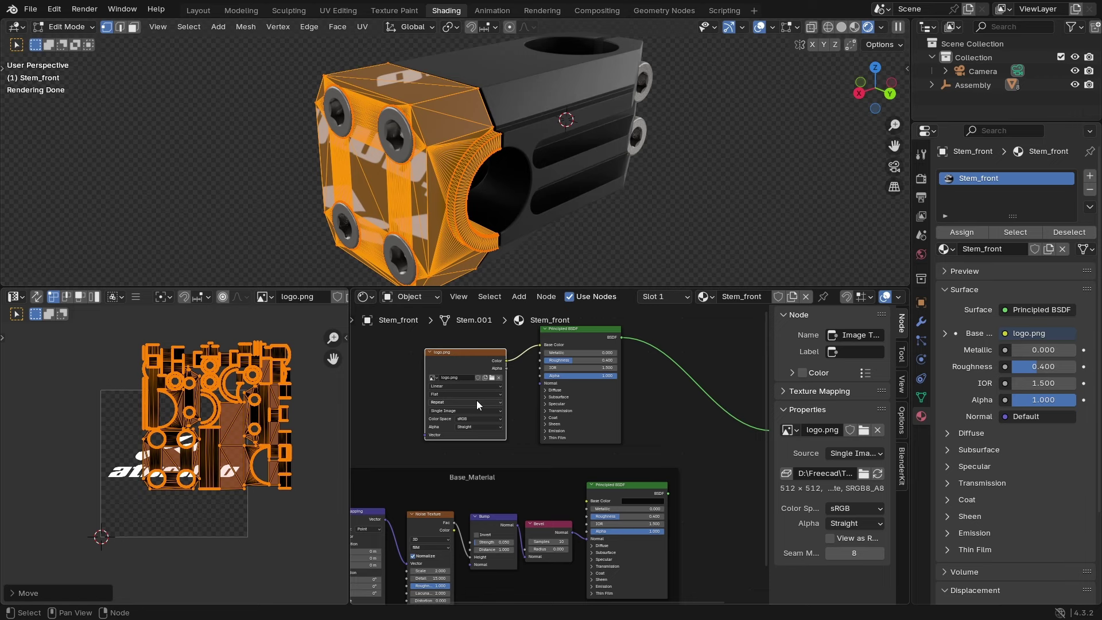
scroll(470, 405, up, 1)
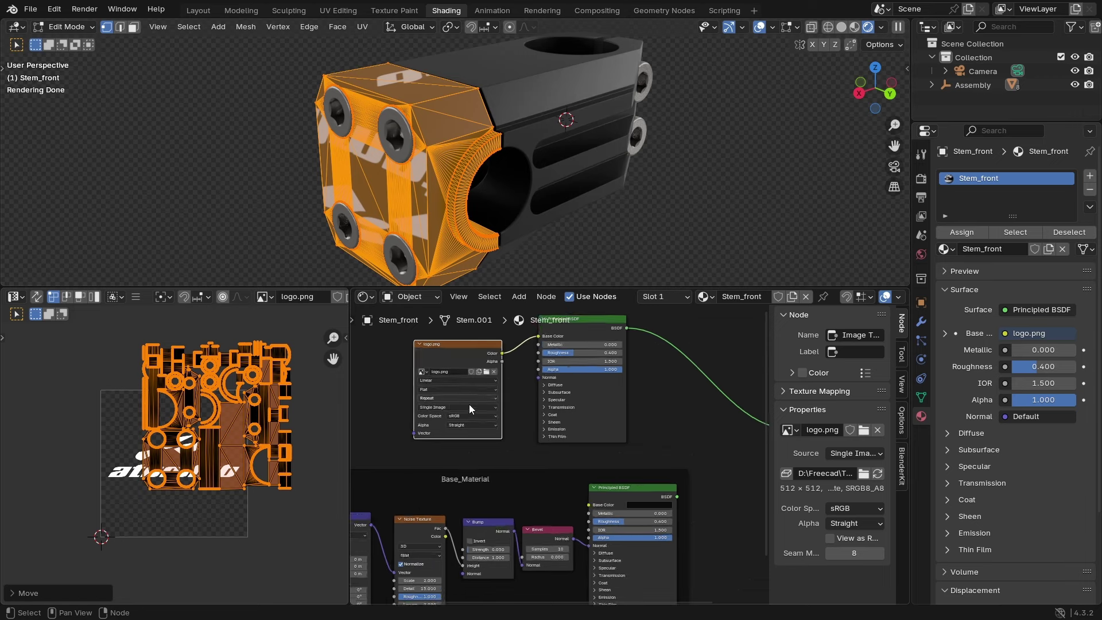
click(433, 394)
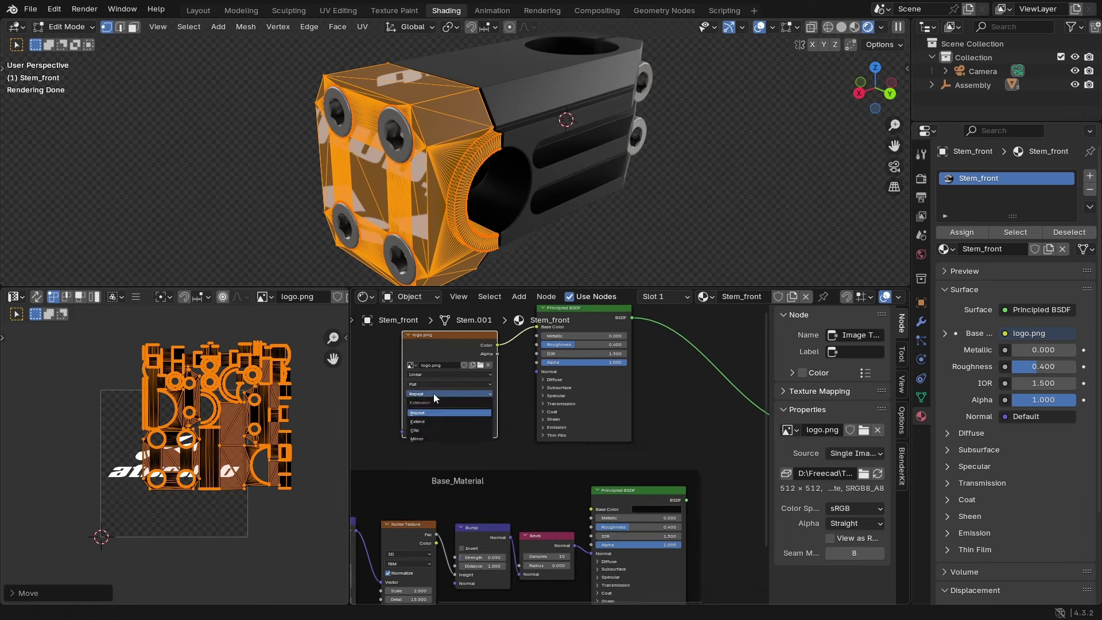
click(426, 428)
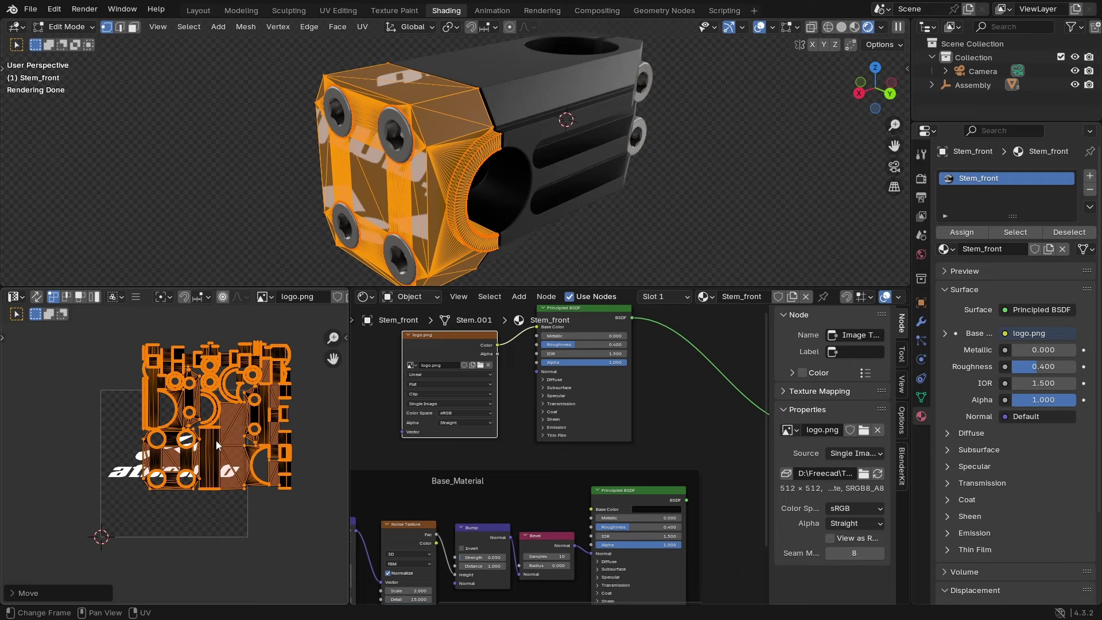
Step: Enlarge the UV layout and move it about 0.45 in X and 0.43 in Y, placing the four-hole face over the logo
key(s)
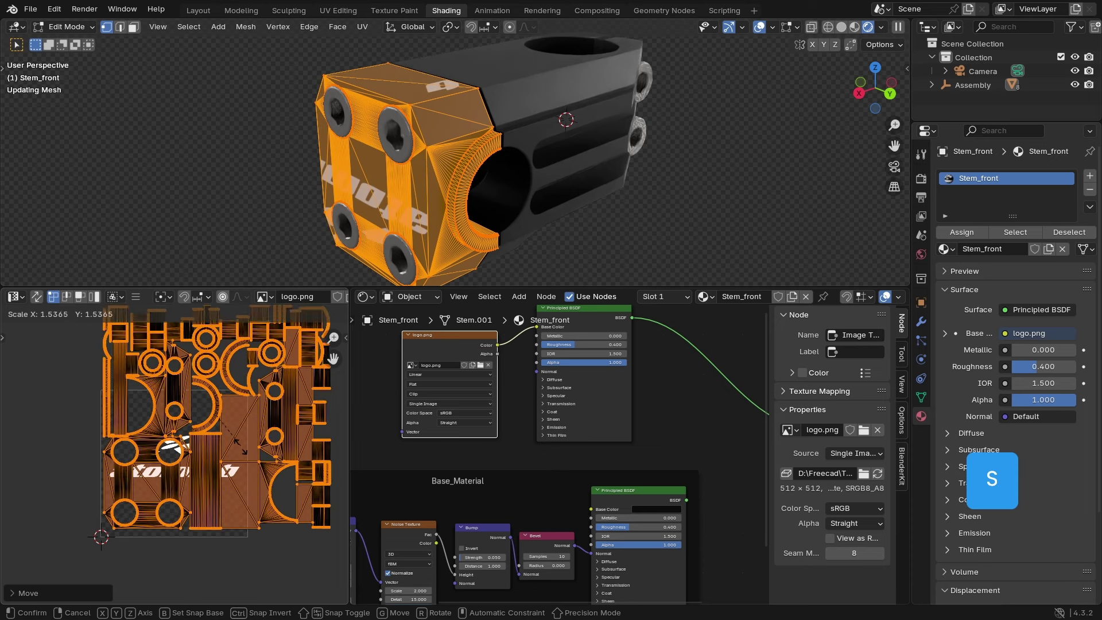
click(247, 411)
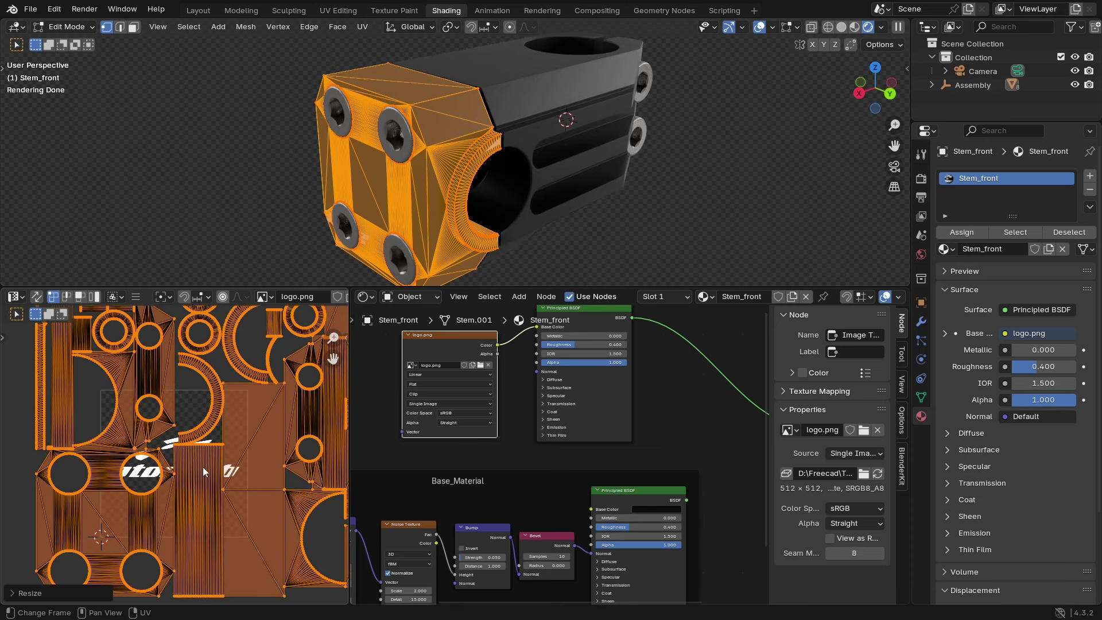
key(g)
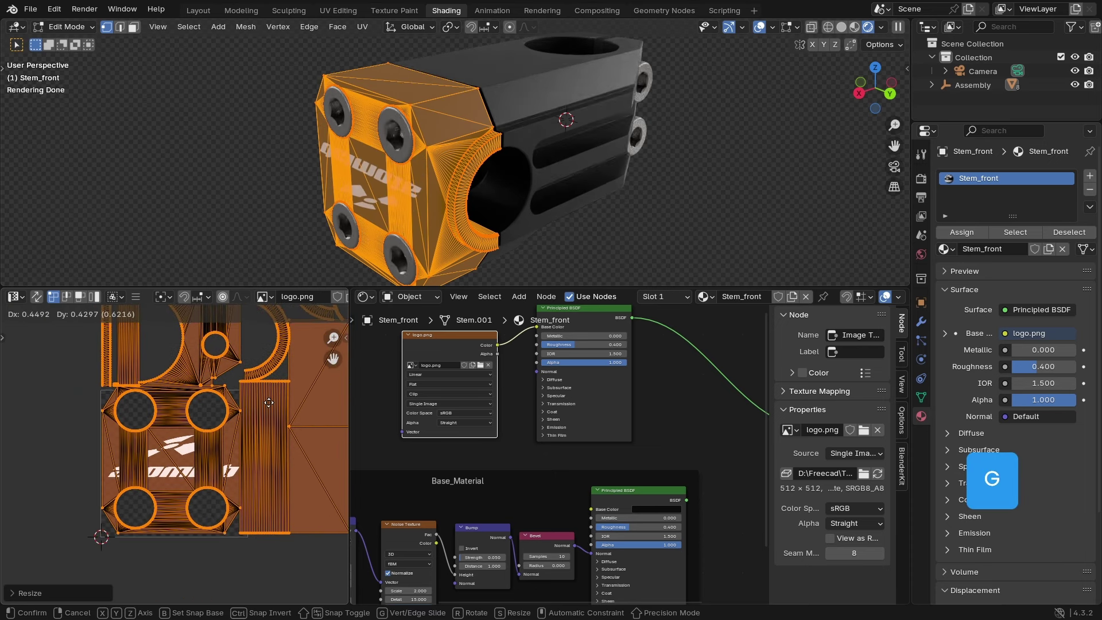
click(269, 402)
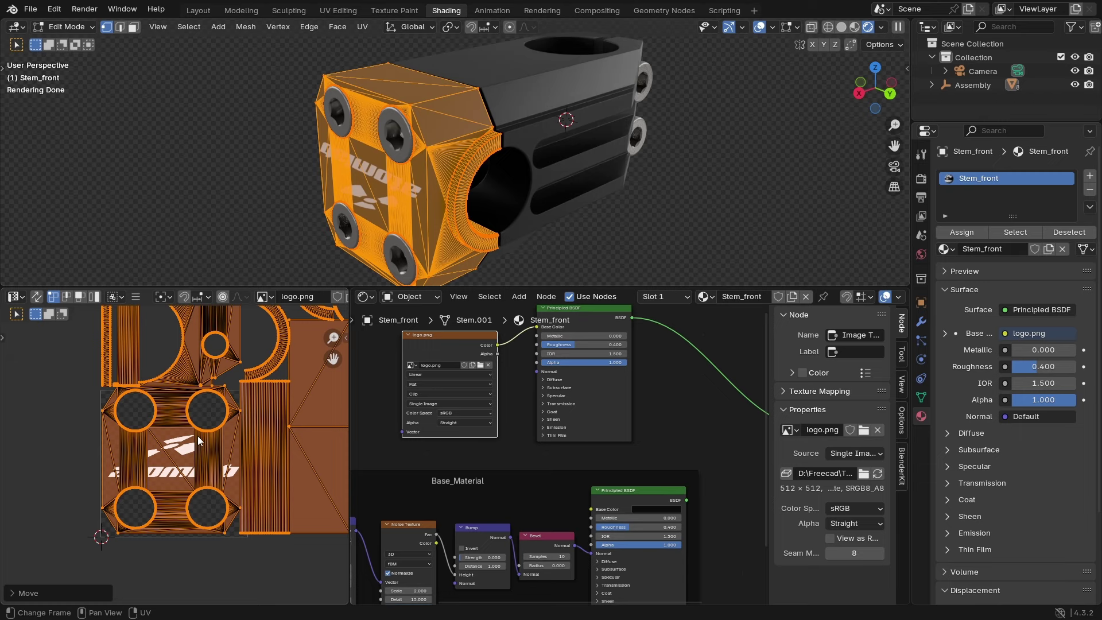
Step: Rotate the UV layout 180° and move it about -1.49 in X and -1.48 in Y, back over the logo
key(r)
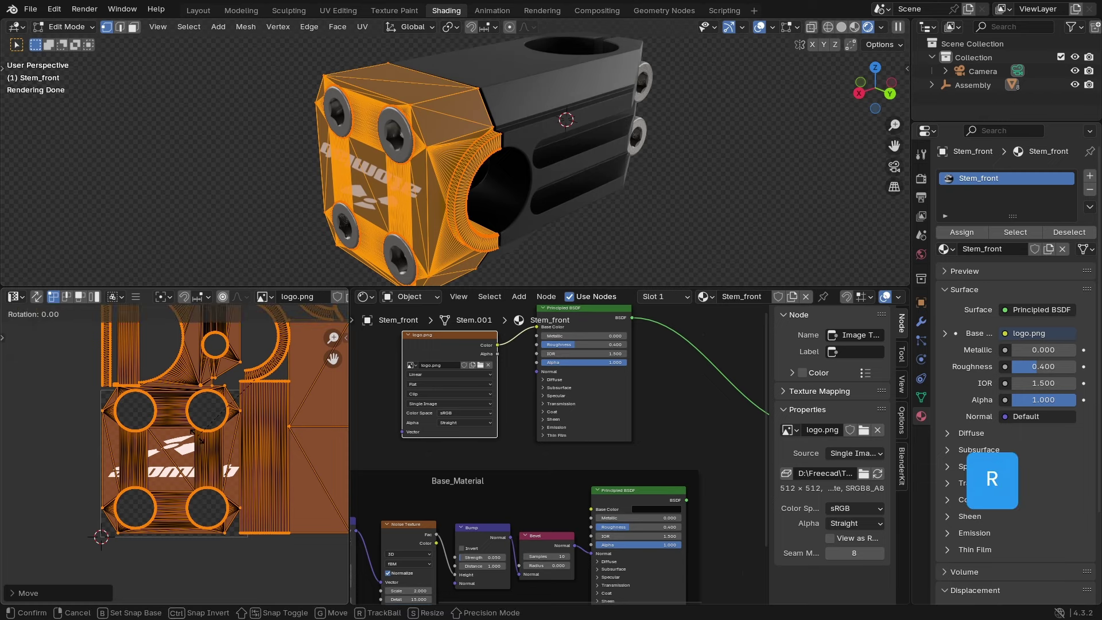
key(1)
key(8)
key(0)
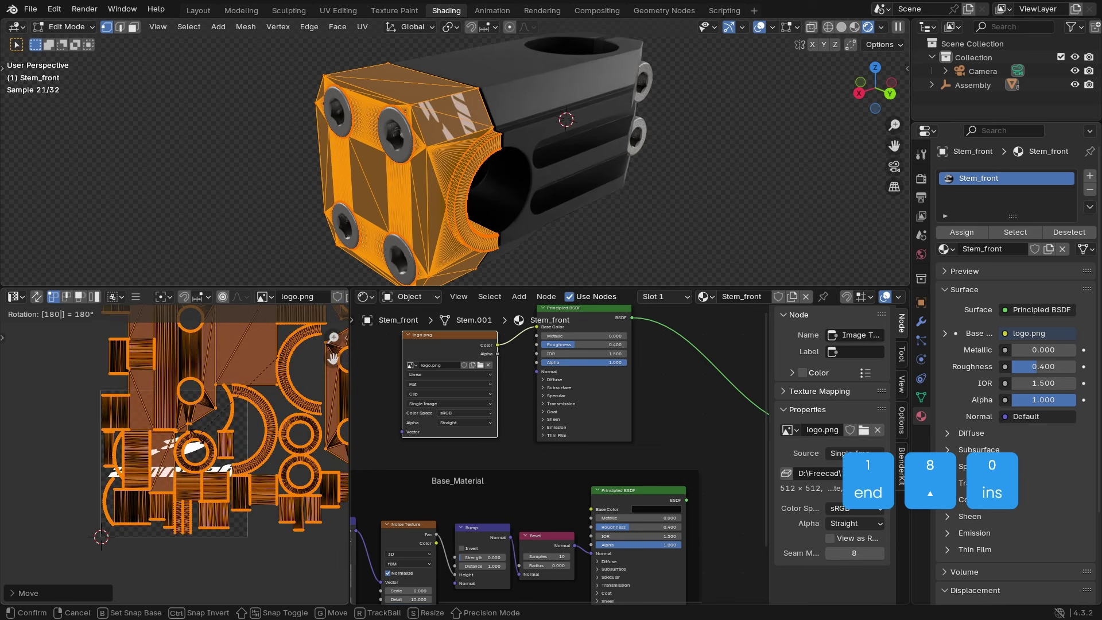
key(Return)
scroll(174, 462, down, 3)
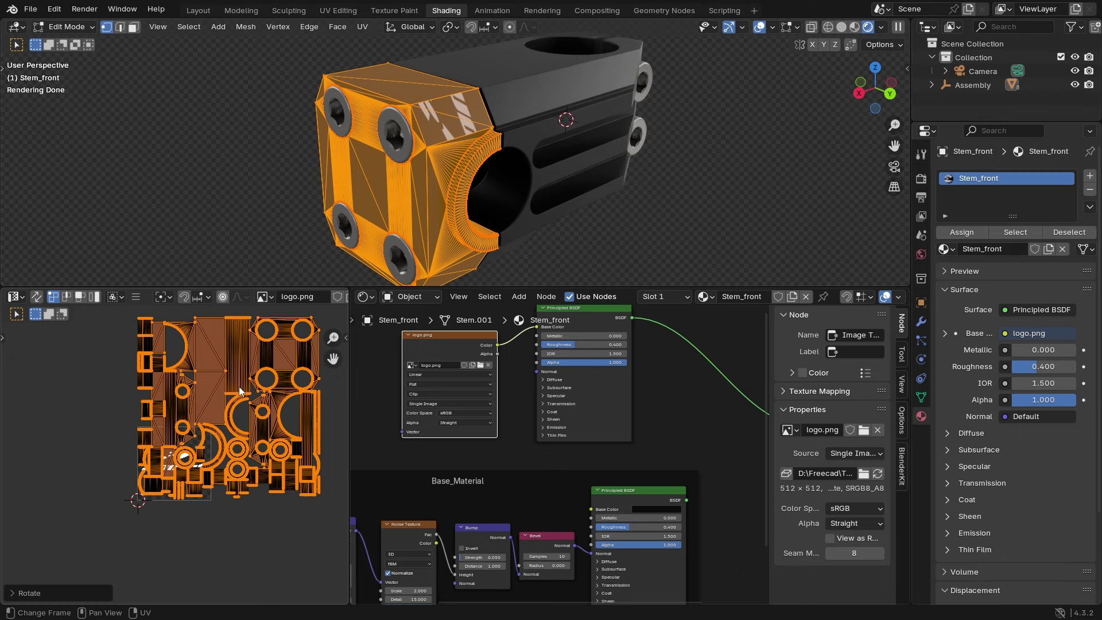
key(g)
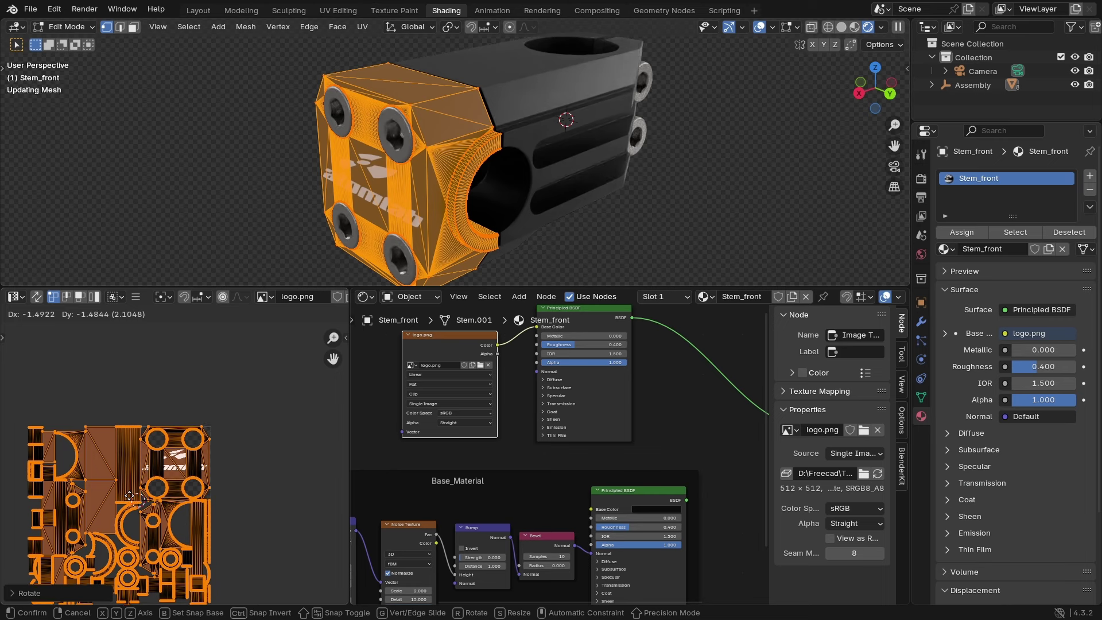
click(130, 496)
Step: Scale the UV layout up slightly and recenter the logo between the four screw holes of the front face
scroll(178, 465, up, 4)
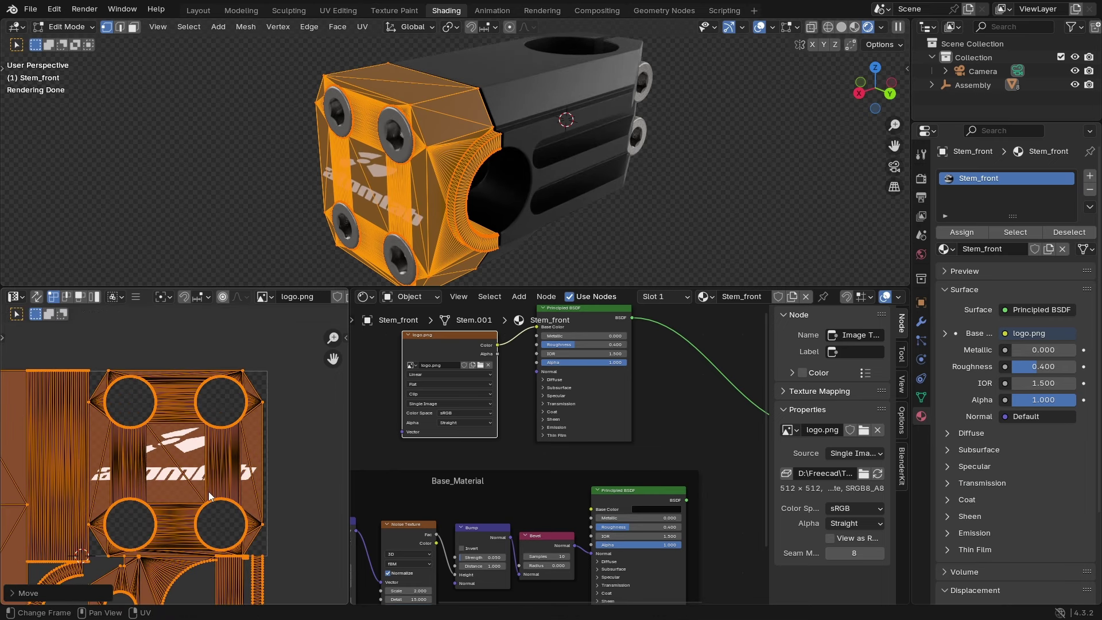
key(s)
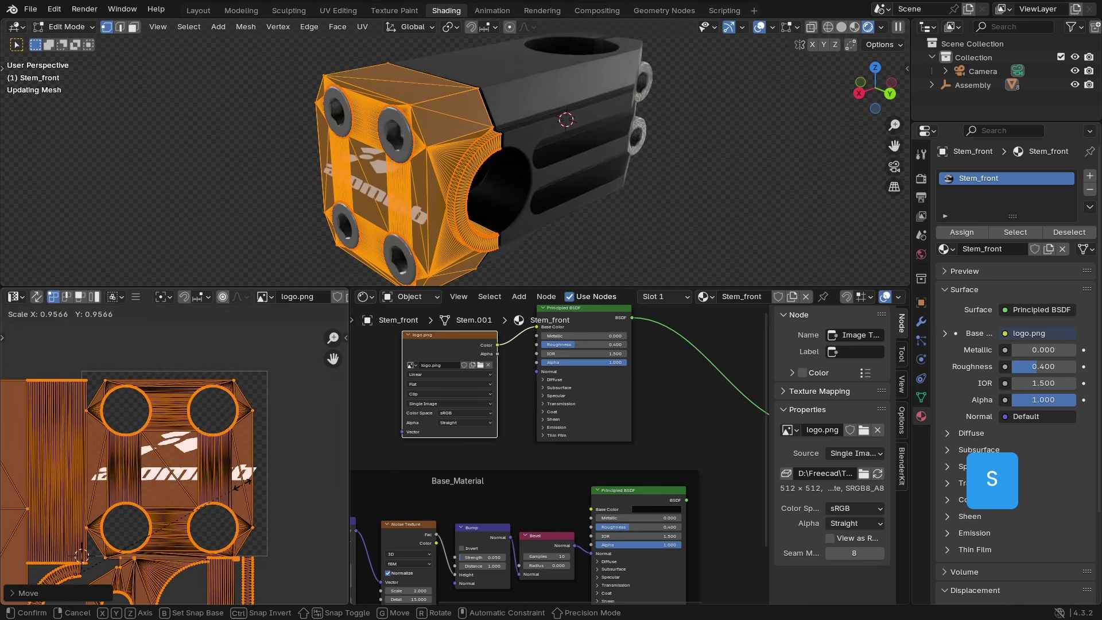
click(294, 464)
key(g)
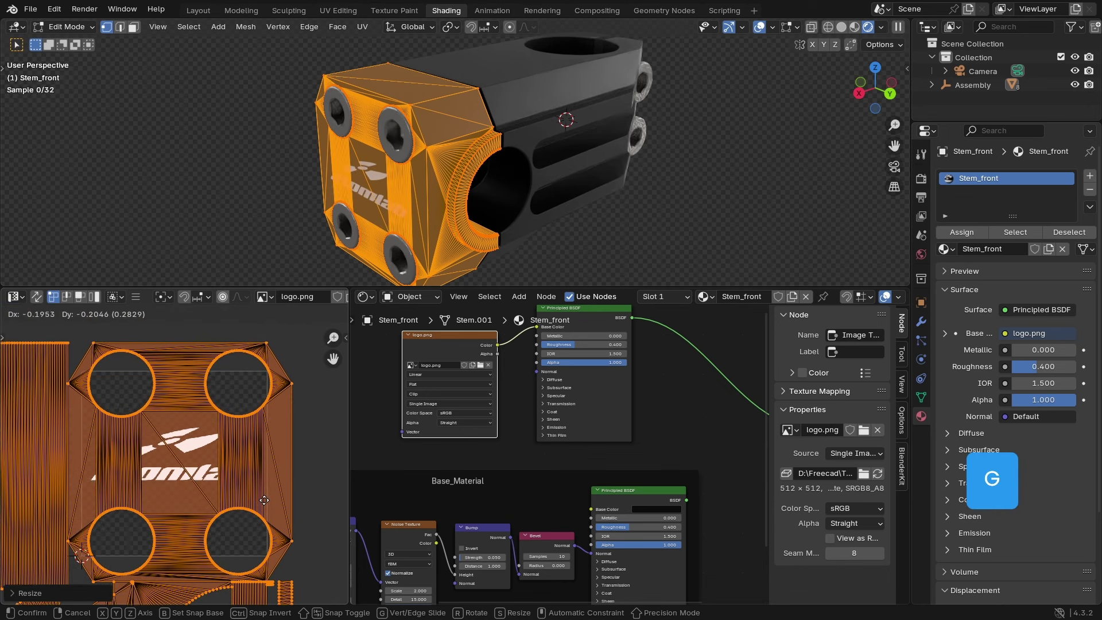
click(260, 502)
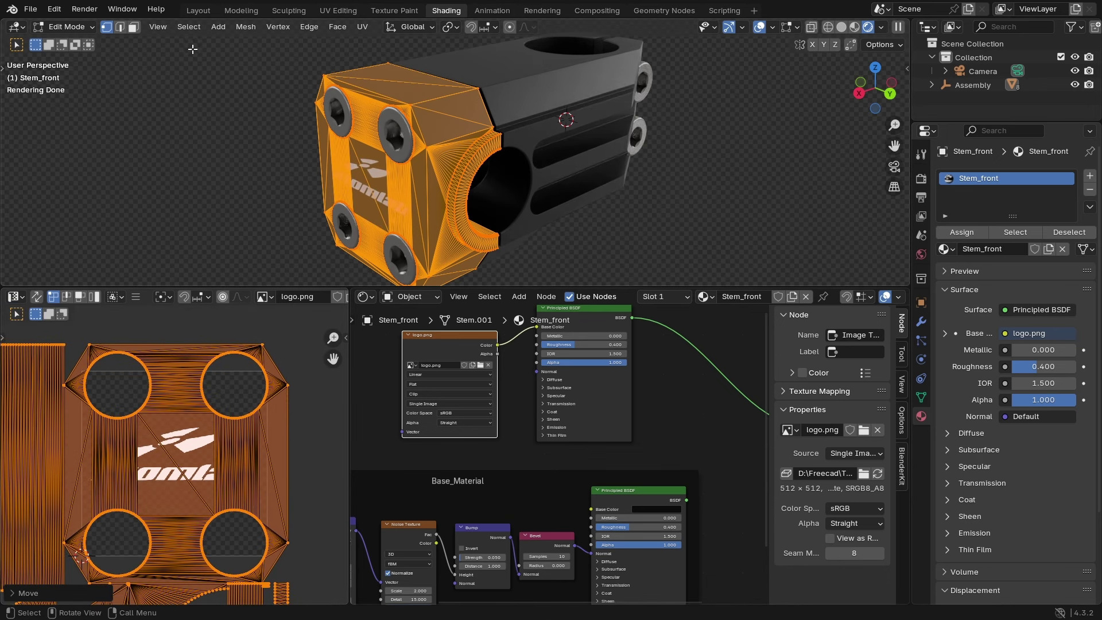
Step: Return Stem_front to Object Mode, inspect the logo on the front clamp from several angles and deselect the part
click(68, 26)
click(66, 39)
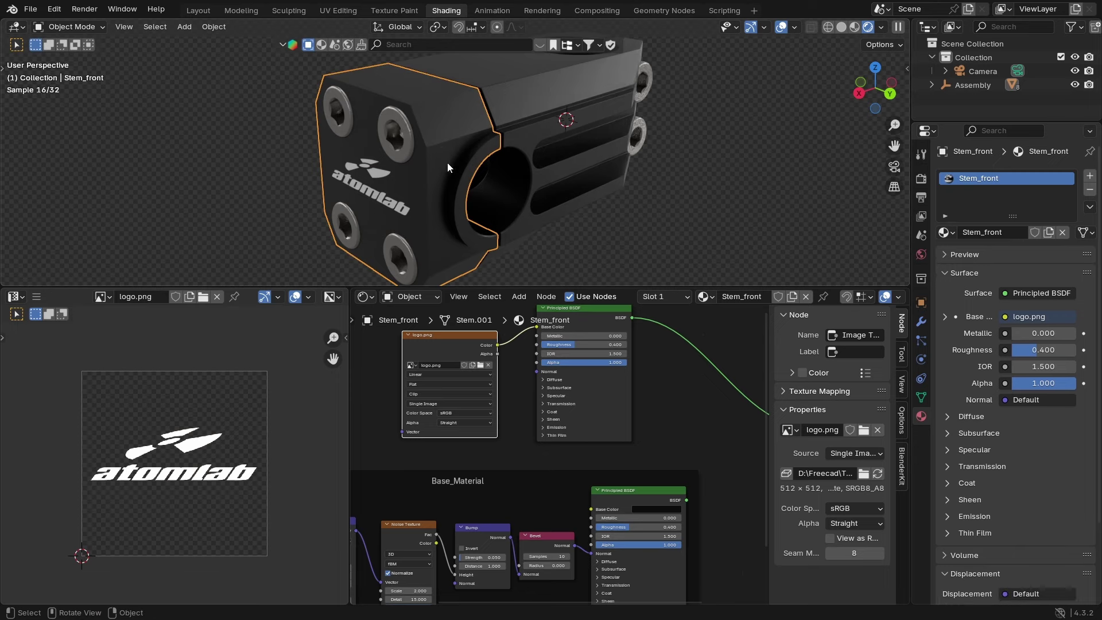
middle_drag(447, 163, 476, 167)
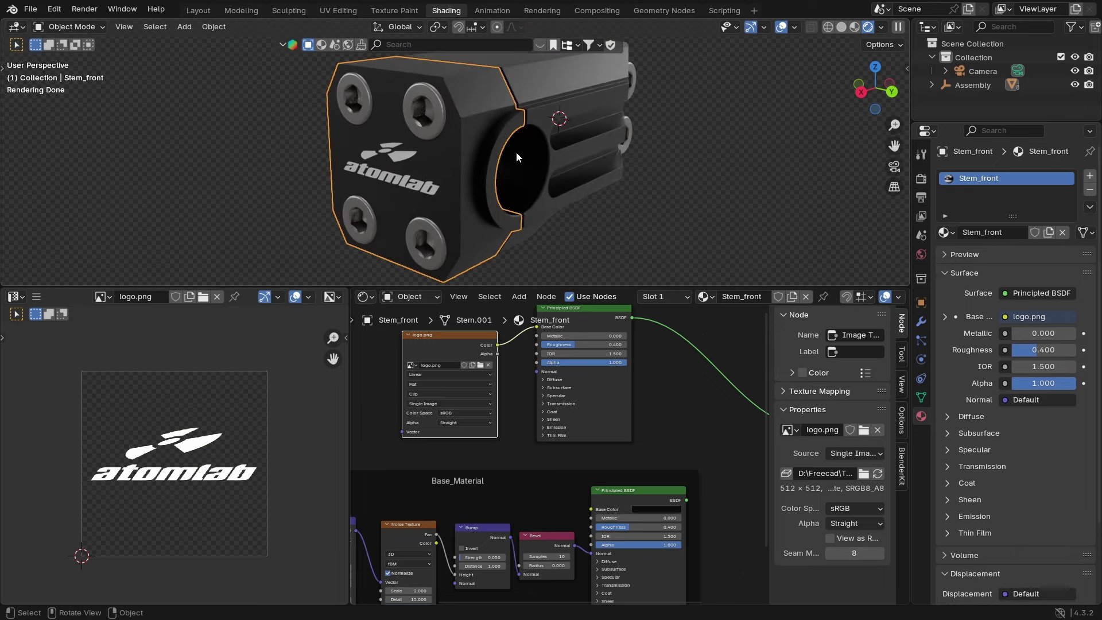
middle_drag(573, 198, 532, 226)
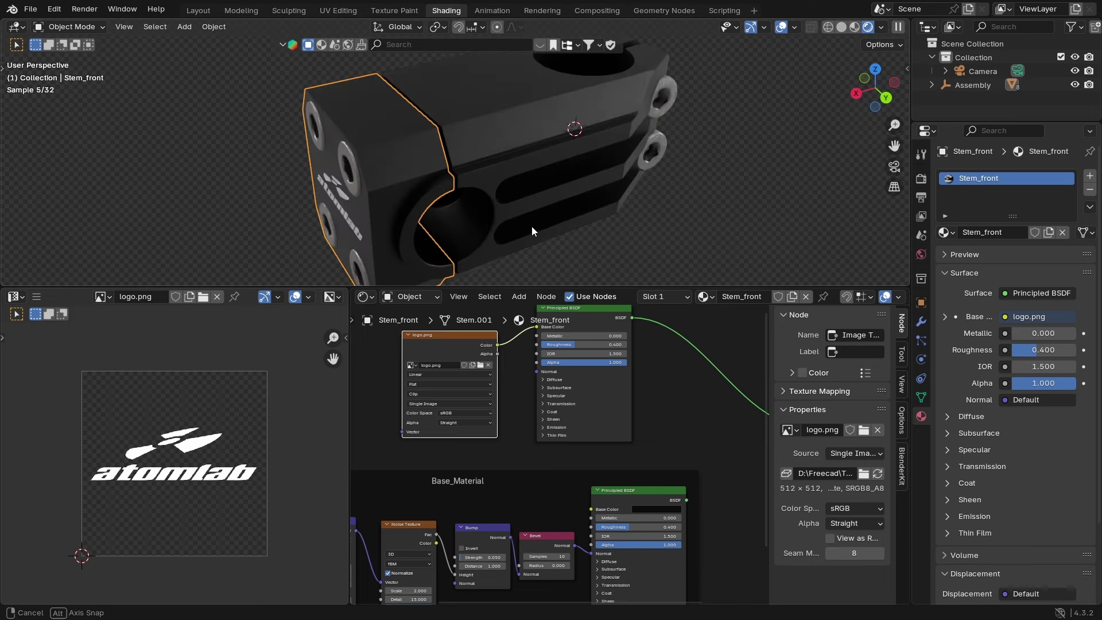
click(633, 236)
middle_drag(633, 236, 545, 180)
Step: Rearrange the logo.png node and its Principled BSDF side by side above the Base_Material frame
scroll(577, 400, down, 2)
scroll(602, 414, down, 1)
middle_drag(578, 343, 552, 357)
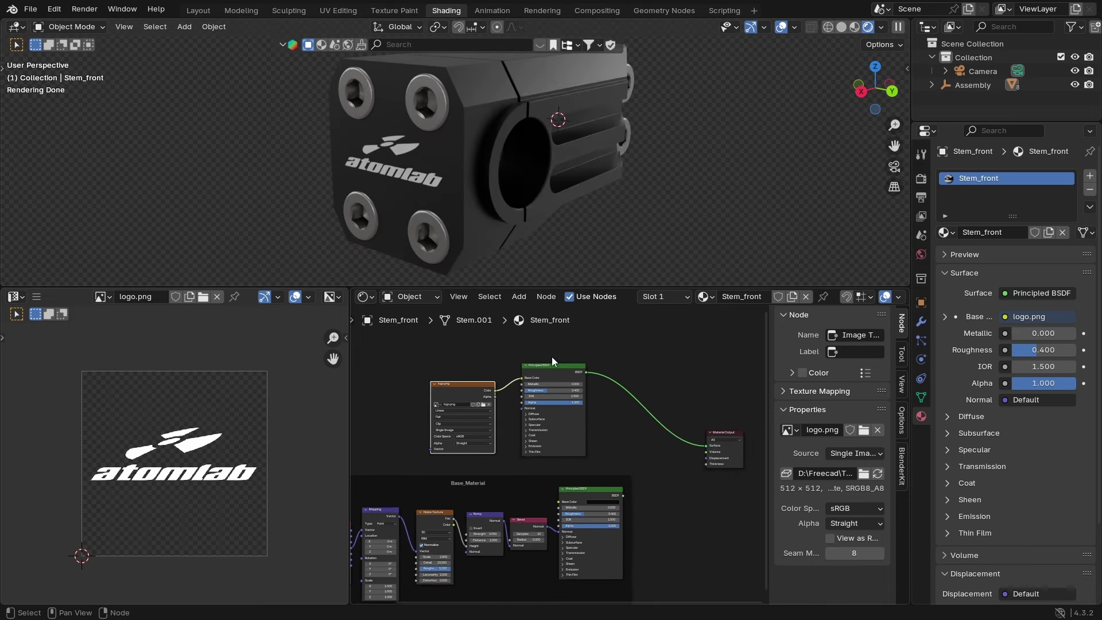
drag(485, 383, 439, 379)
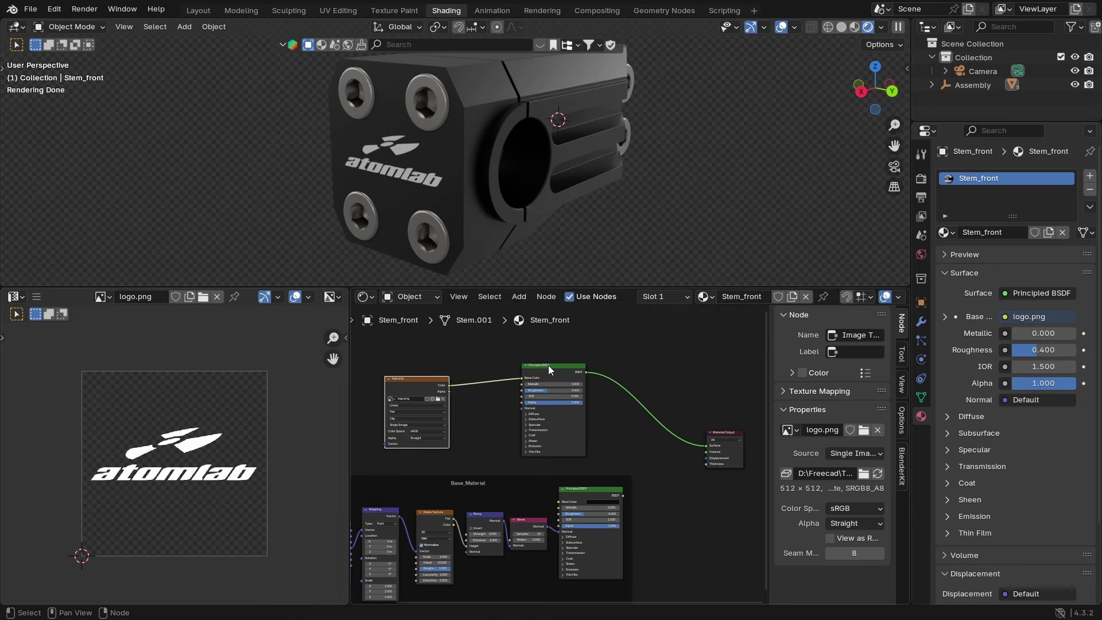
drag(551, 370, 528, 371)
middle_drag(597, 428, 576, 412)
drag(520, 350, 569, 337)
drag(409, 363, 493, 353)
middle_drag(495, 353, 438, 391)
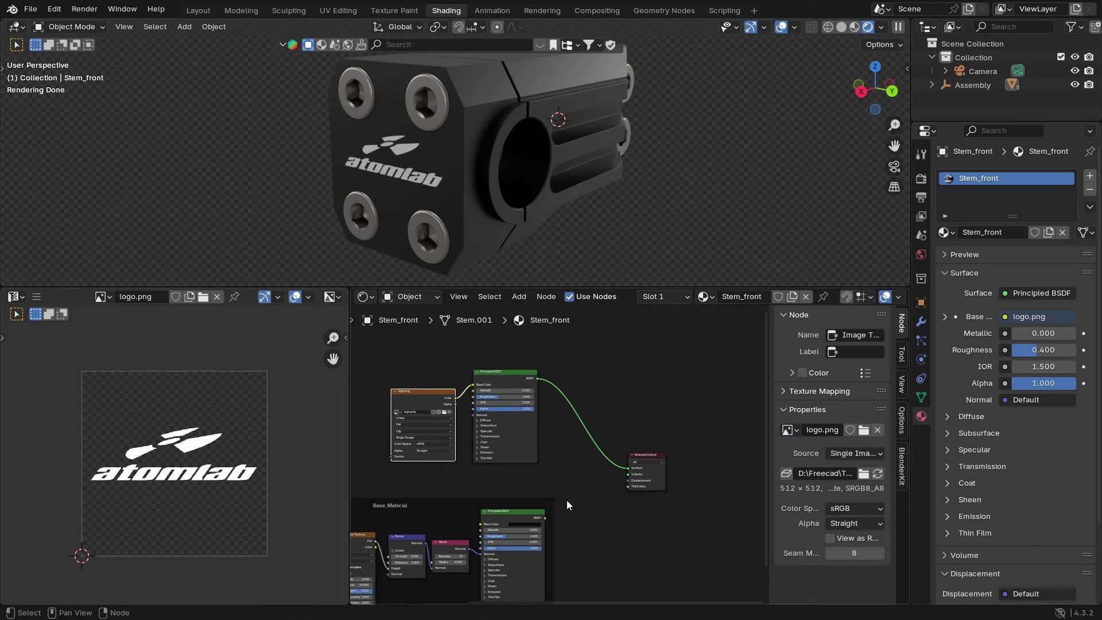
middle_drag(569, 497, 574, 457)
Step: Add a Mix Shader node between the Principled BSDF nodes and Material Output
click(514, 298)
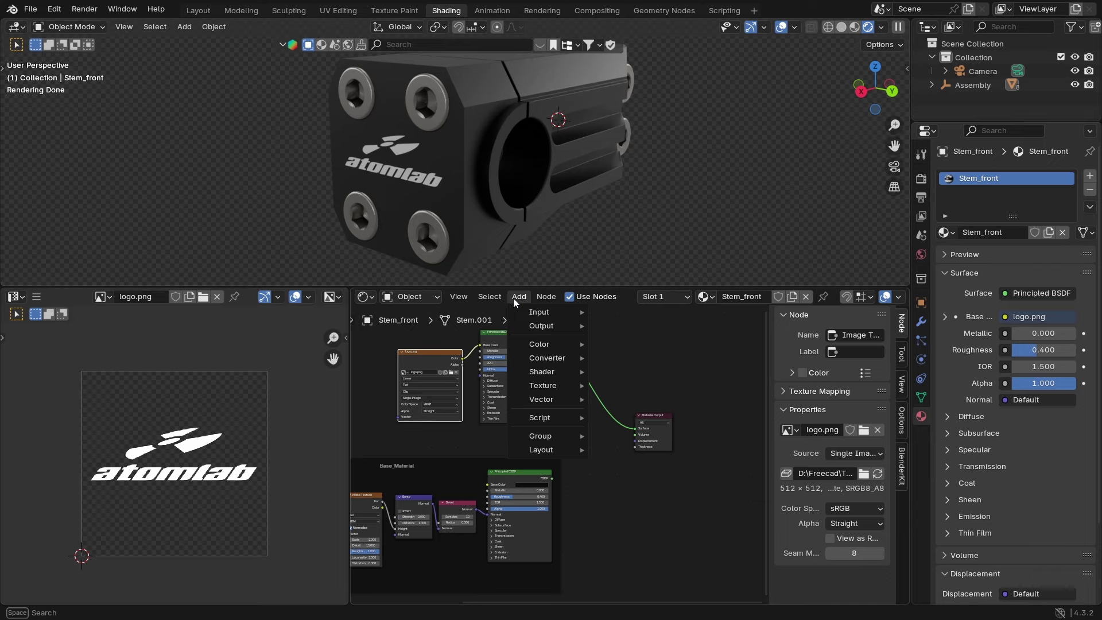
mouse_move(548, 374)
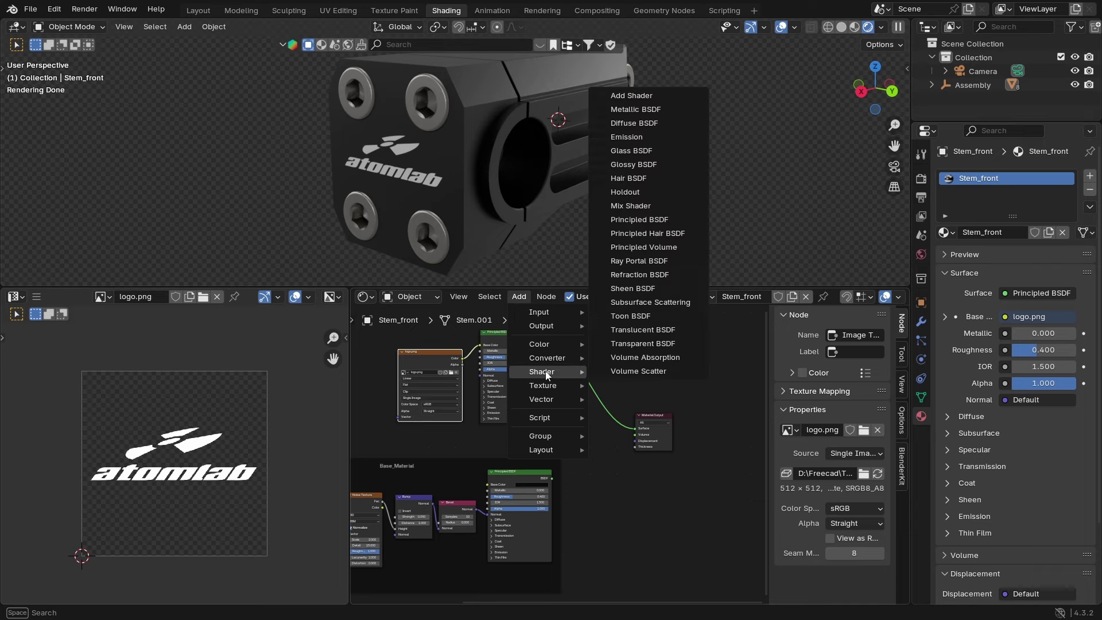
click(634, 206)
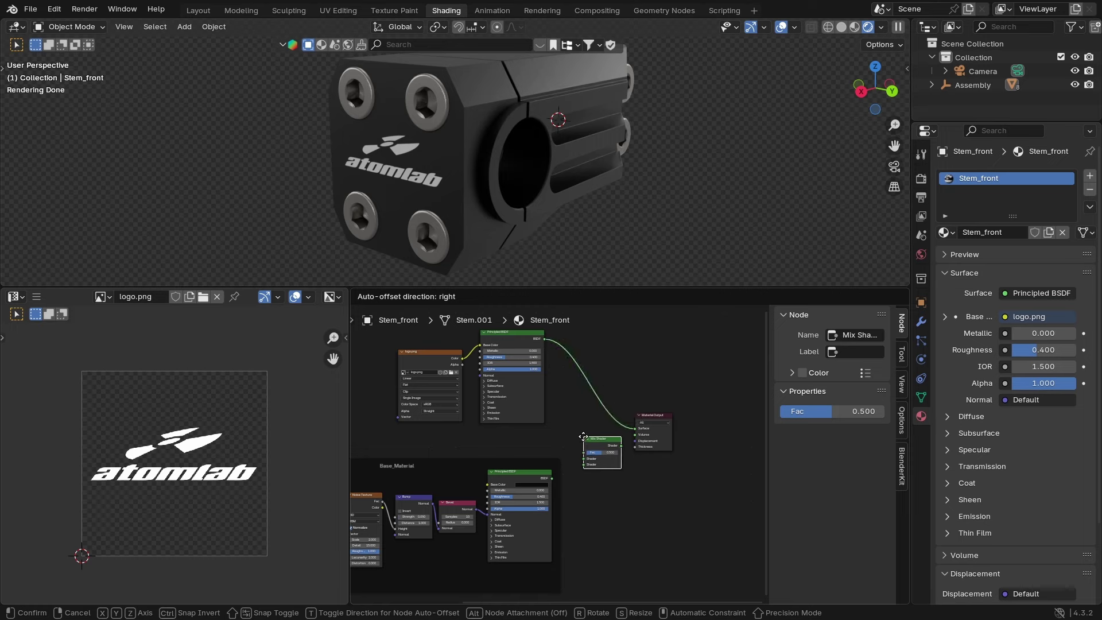
click(583, 436)
Step: Link Base_Material's BSDF to the Mix Shader's first Shader input, the logo's BSDF to the second, and the mix to Material Output's Surface
middle_drag(586, 424, 579, 399)
scroll(578, 399, up, 1)
scroll(579, 401, up, 1)
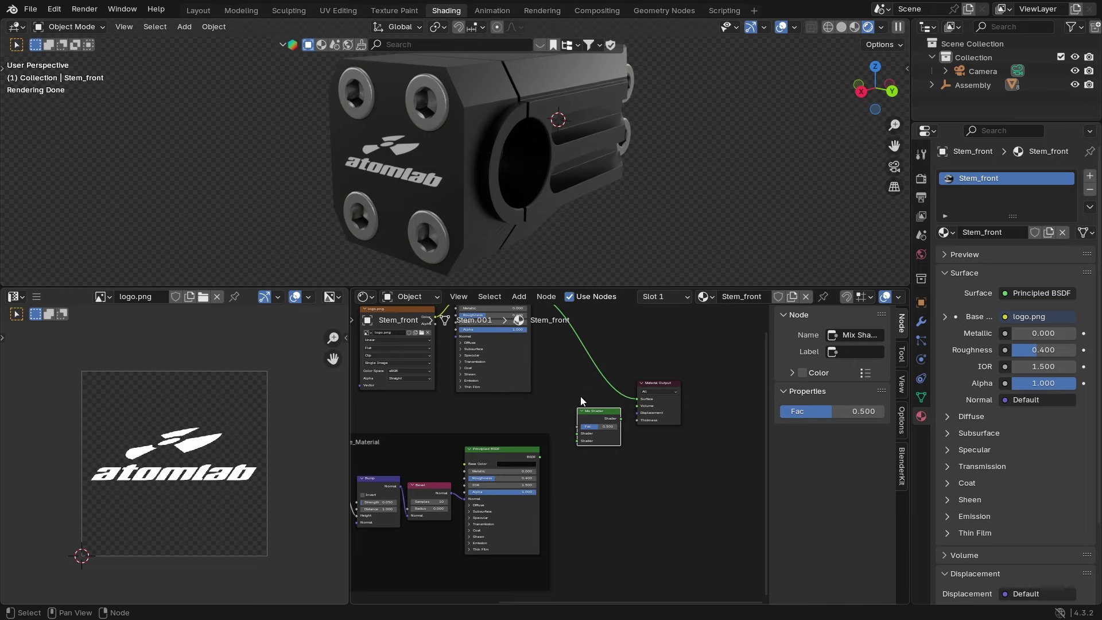
middle_drag(581, 402, 561, 425)
drag(521, 480, 553, 459)
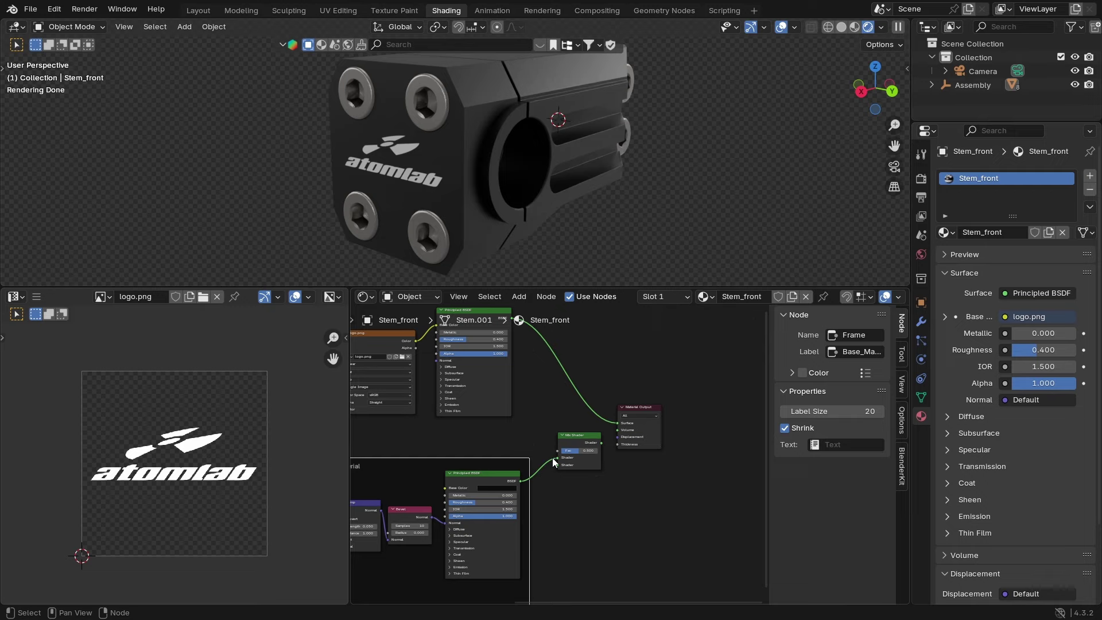
mouse_move(617, 426)
mouse_down()
mouse_move(560, 435)
mouse_move(554, 464)
mouse_move(615, 427)
mouse_up()
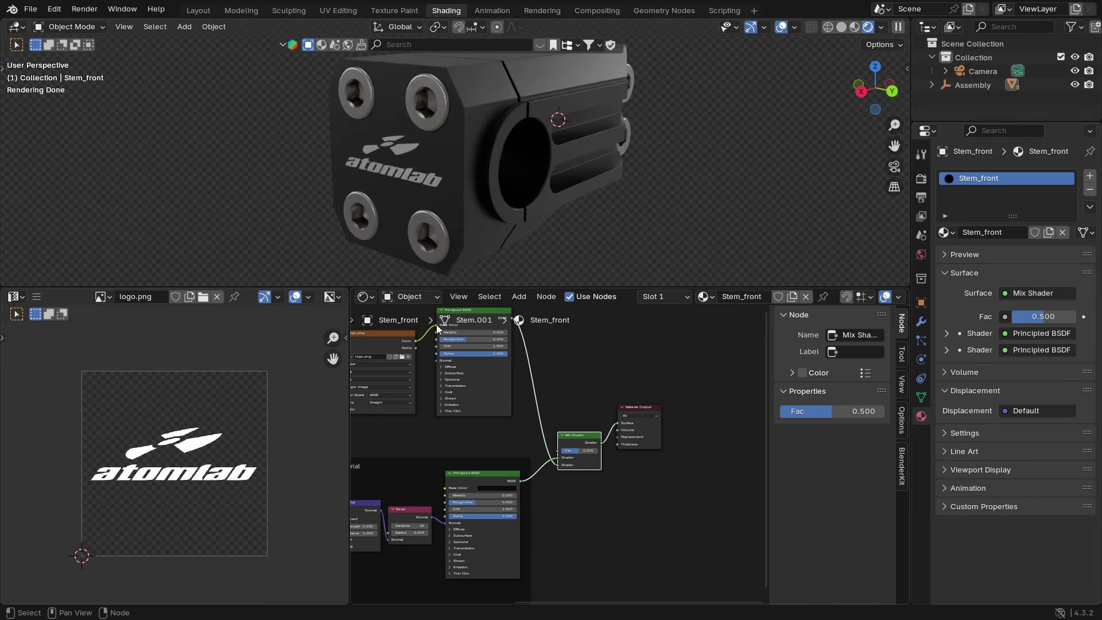
Step: Disconnect the logo.png texture's Color from the upper Principled BSDF's Base Color
click(420, 339)
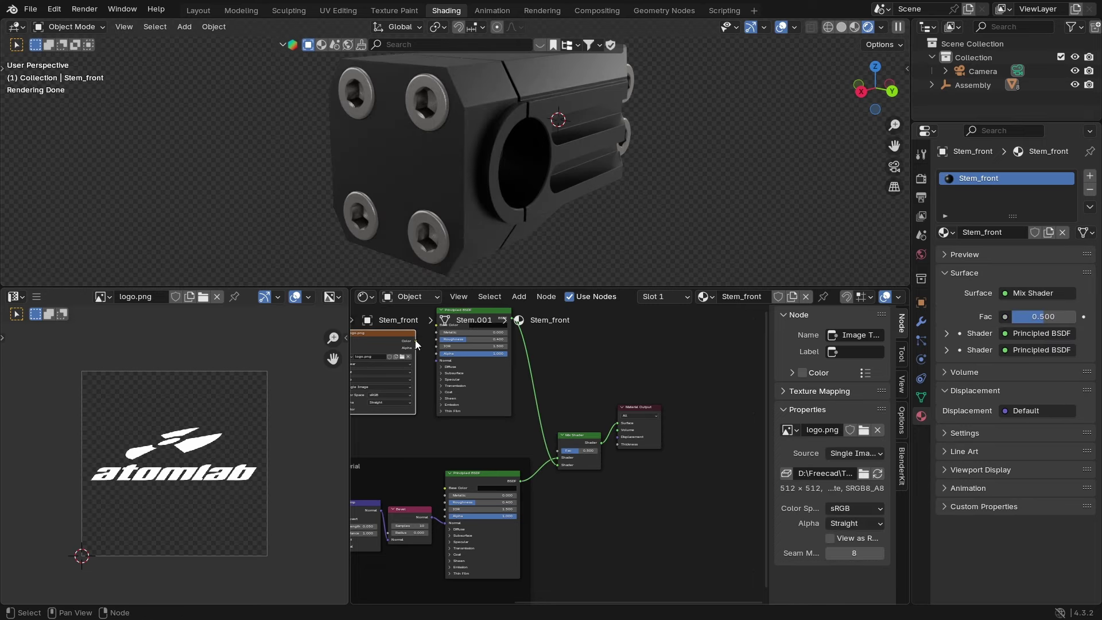
Step: Connect the Alpha output of the logo.png texture to the Fac input of the Mix Shader
drag(417, 349, 555, 450)
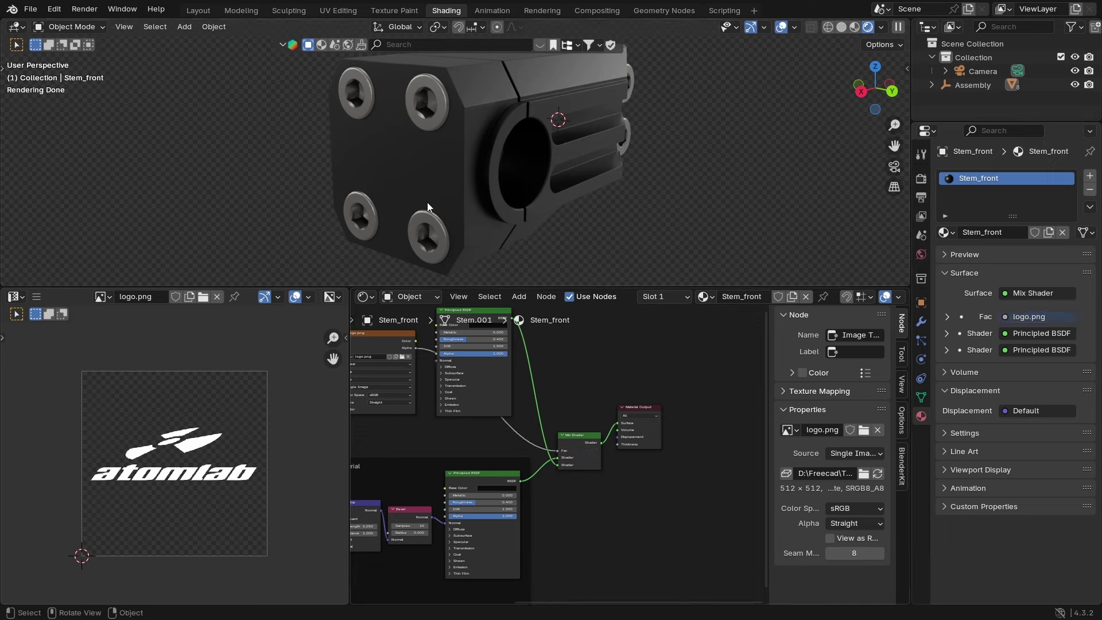
middle_drag(507, 389, 498, 395)
scroll(517, 395, up, 1)
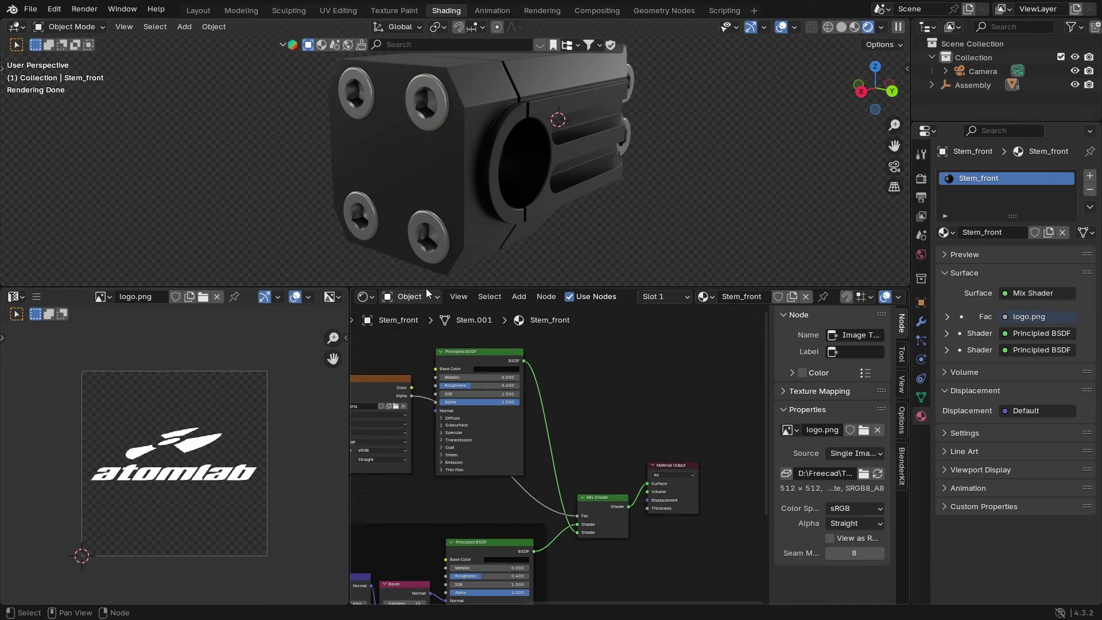
Step: Set the base color of the logo's Principled BSDF to a medium neutral grey
click(498, 367)
drag(540, 300, 541, 265)
middle_drag(568, 189, 540, 196)
click(508, 370)
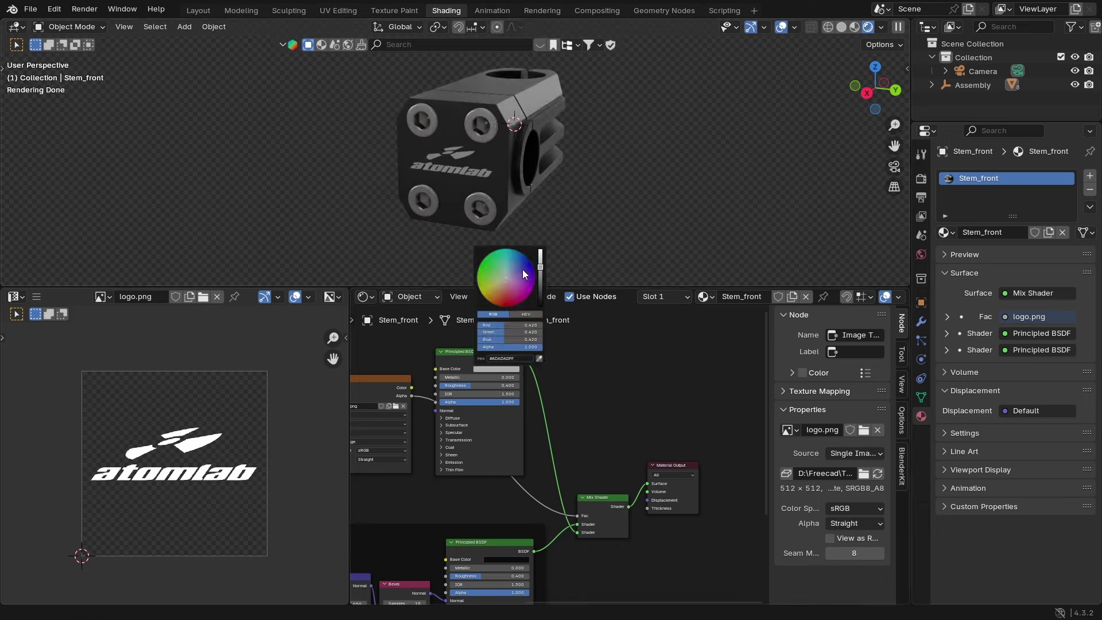
click(523, 270)
click(505, 367)
click(504, 295)
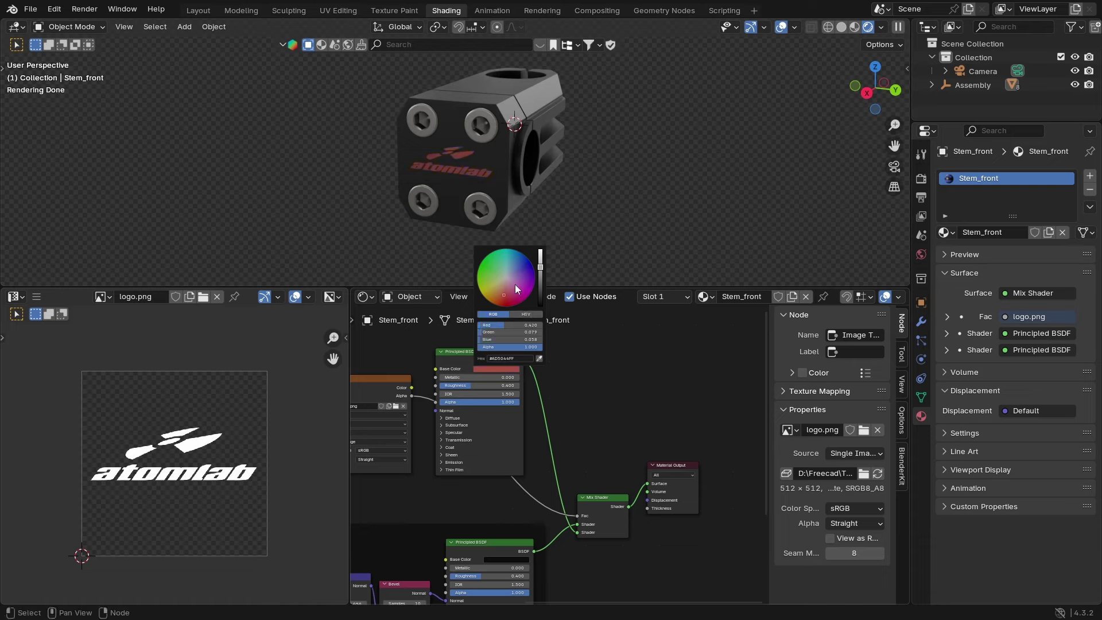
click(507, 279)
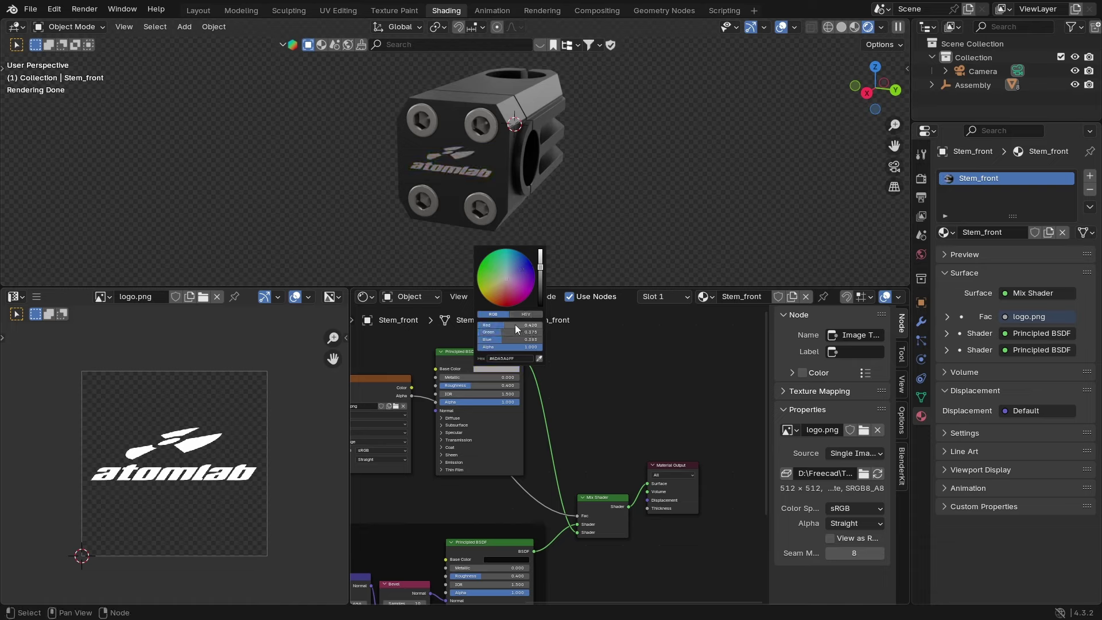
drag(512, 333, 480, 331)
drag(541, 273, 541, 282)
Step: Set the roughness of the logo's Principled BSDF to 0.385, checking the reflection on the stem's front face
drag(467, 385, 450, 386)
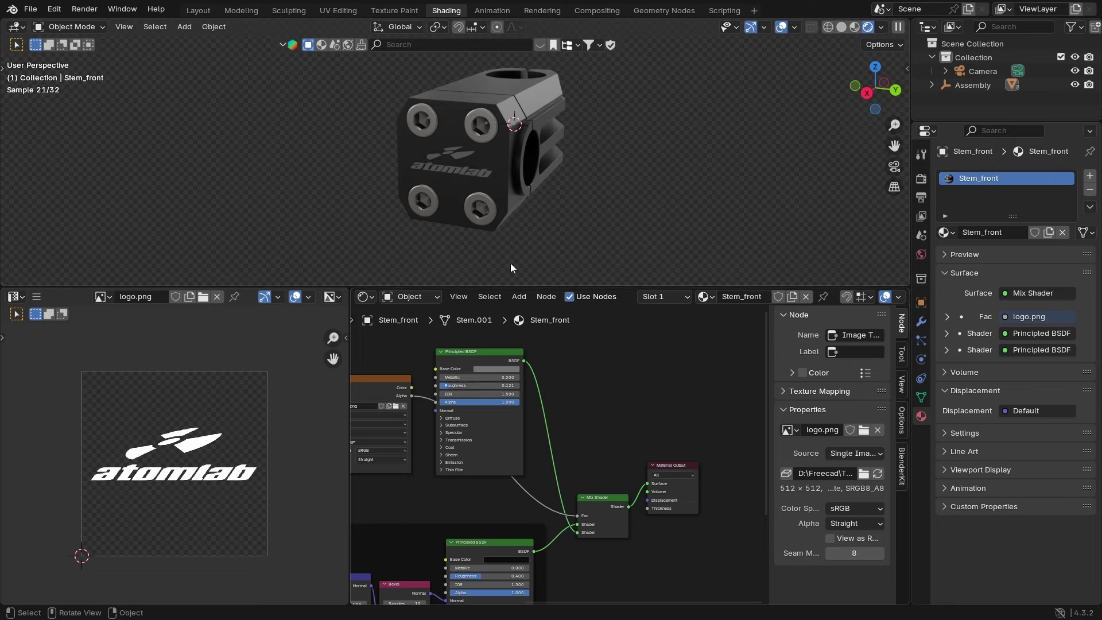
middle_drag(513, 268, 467, 182)
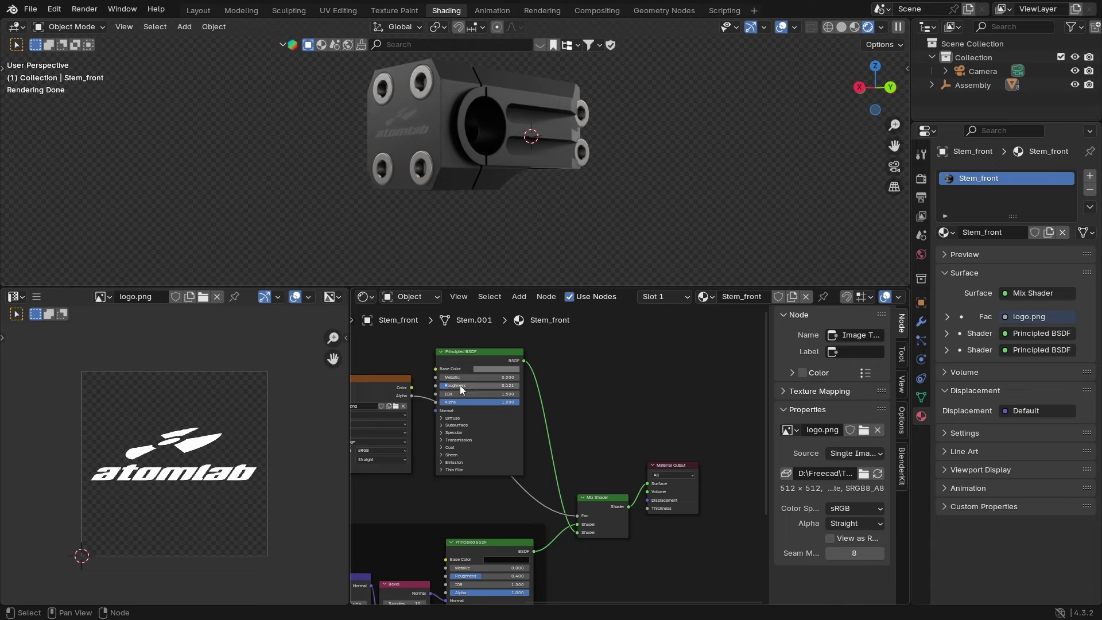
mouse_move(461, 389)
mouse_down()
mouse_move(492, 389)
mouse_move(471, 389)
mouse_up()
middle_drag(509, 240, 467, 323)
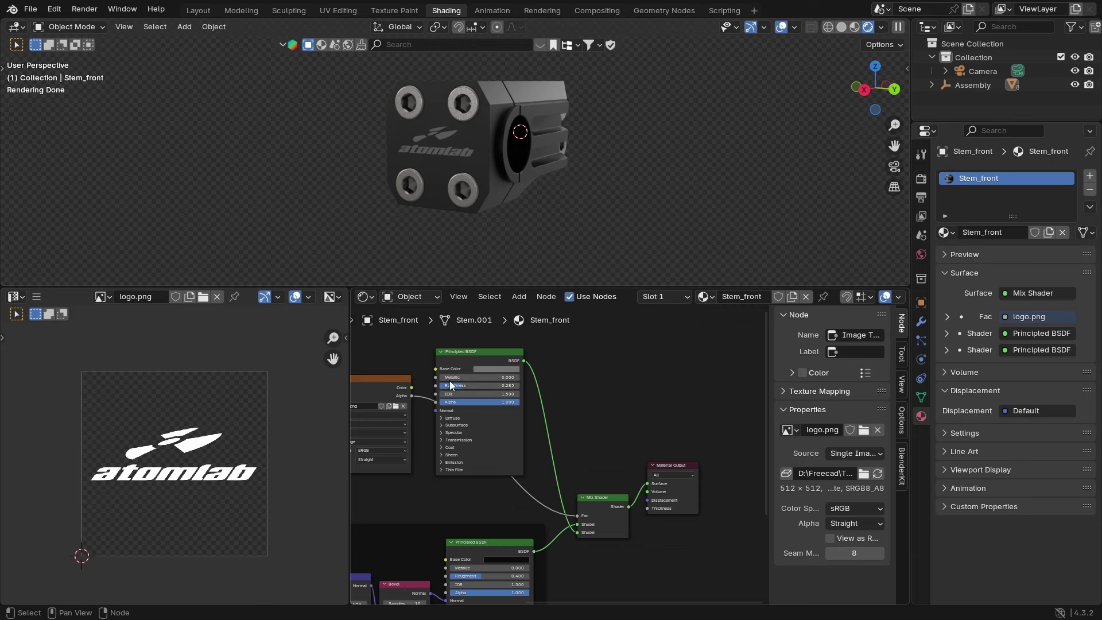
drag(450, 386, 459, 386)
Step: Enlarge the shader editor in width and height and reposition the logo's Principled BSDF above the base material nodes
middle_drag(461, 387, 551, 397)
drag(580, 358, 621, 326)
drag(446, 418, 166, 430)
click(608, 331)
scroll(579, 357, down, 3)
middle_drag(407, 377, 424, 352)
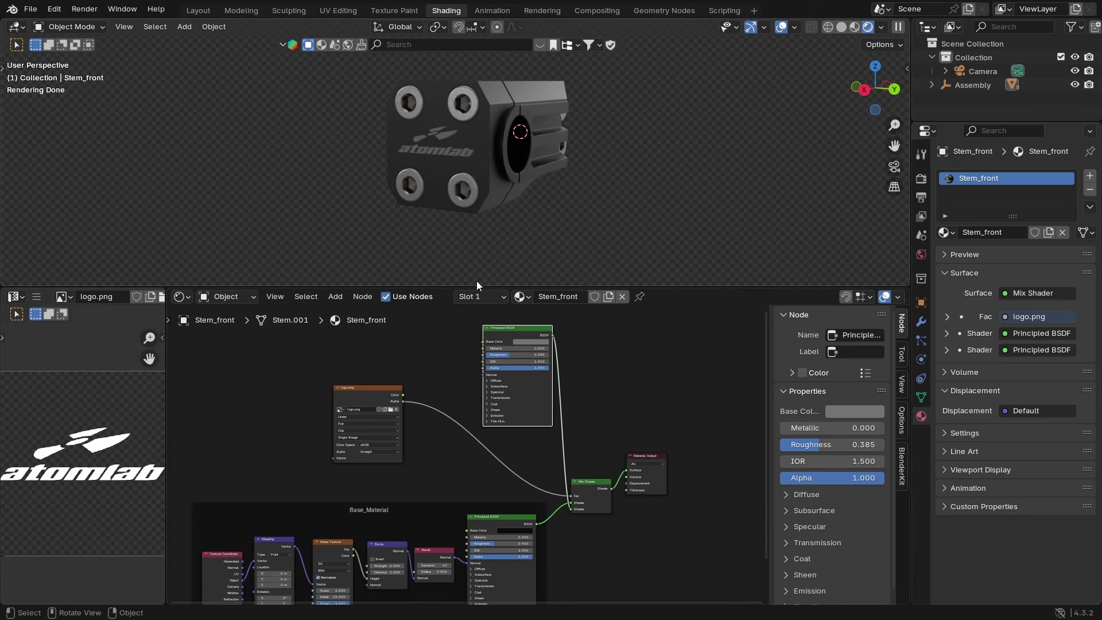
drag(477, 286, 478, 260)
Step: Move the logo.png texture node up beside the logo's Principled BSDF
scroll(480, 350, up, 3)
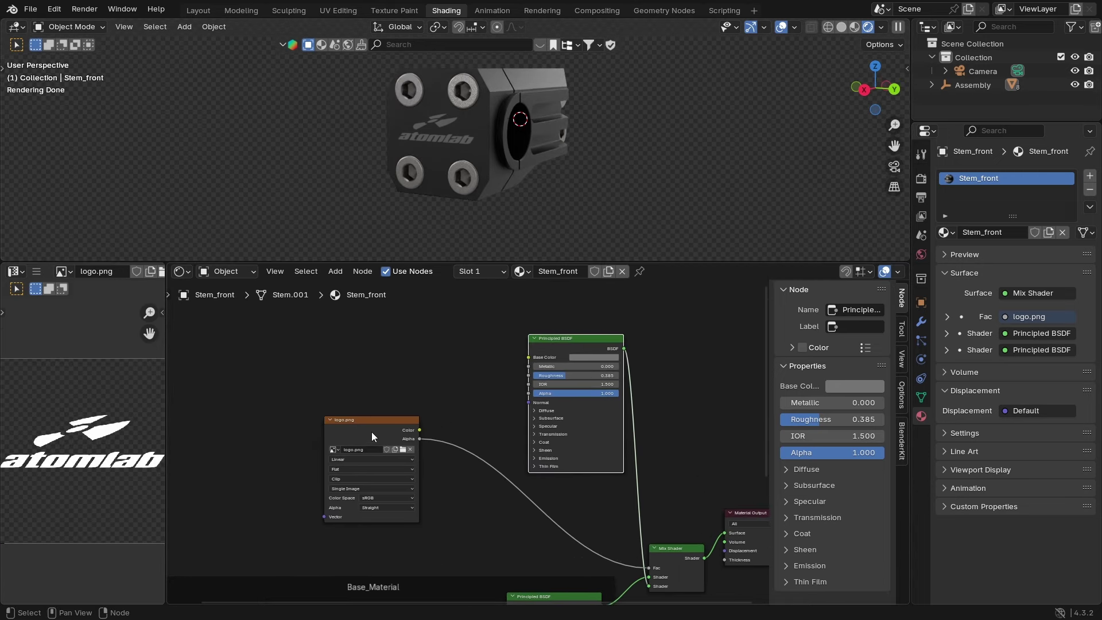
drag(371, 432, 433, 395)
scroll(469, 355, up, 3)
middle_drag(469, 352, 403, 395)
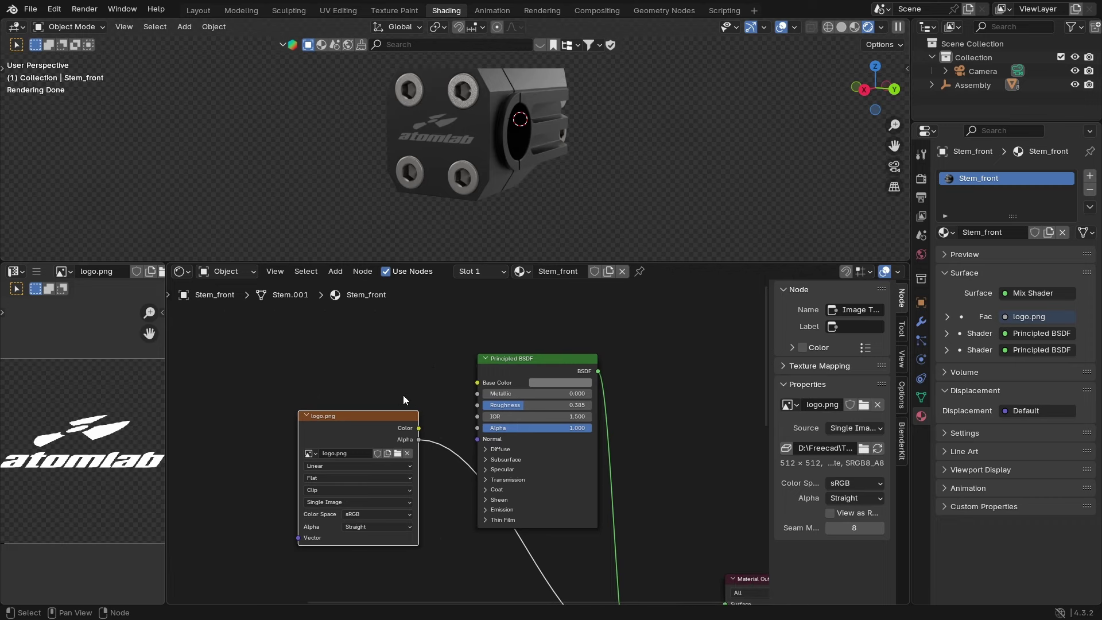
scroll(454, 367, up, 1)
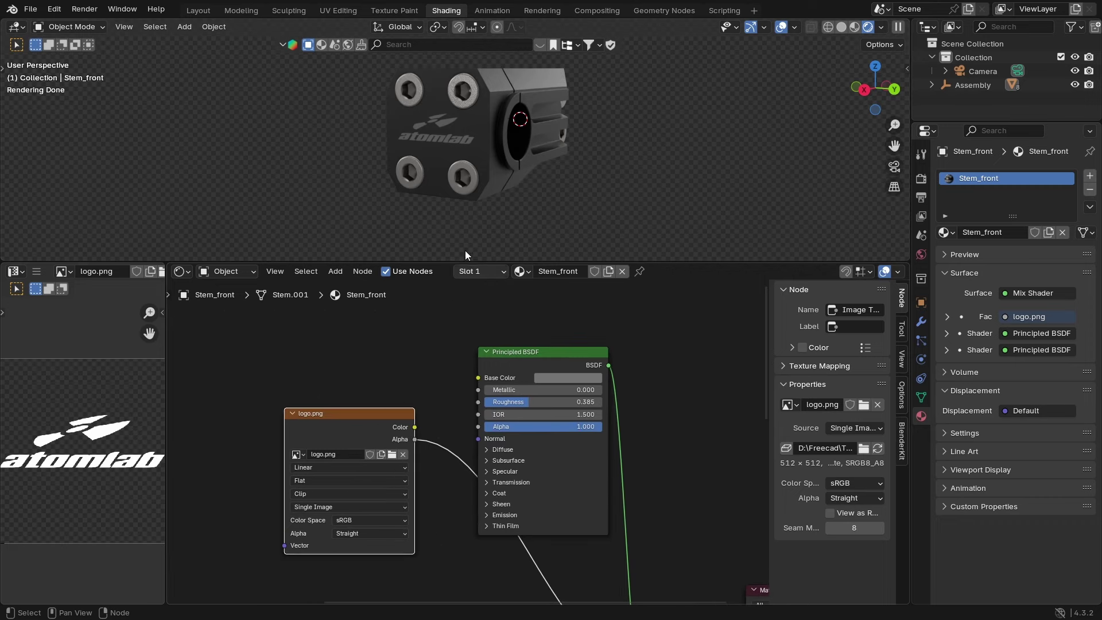
Step: Add a Bump node above the logo.png texture node
scroll(440, 122, up, 4)
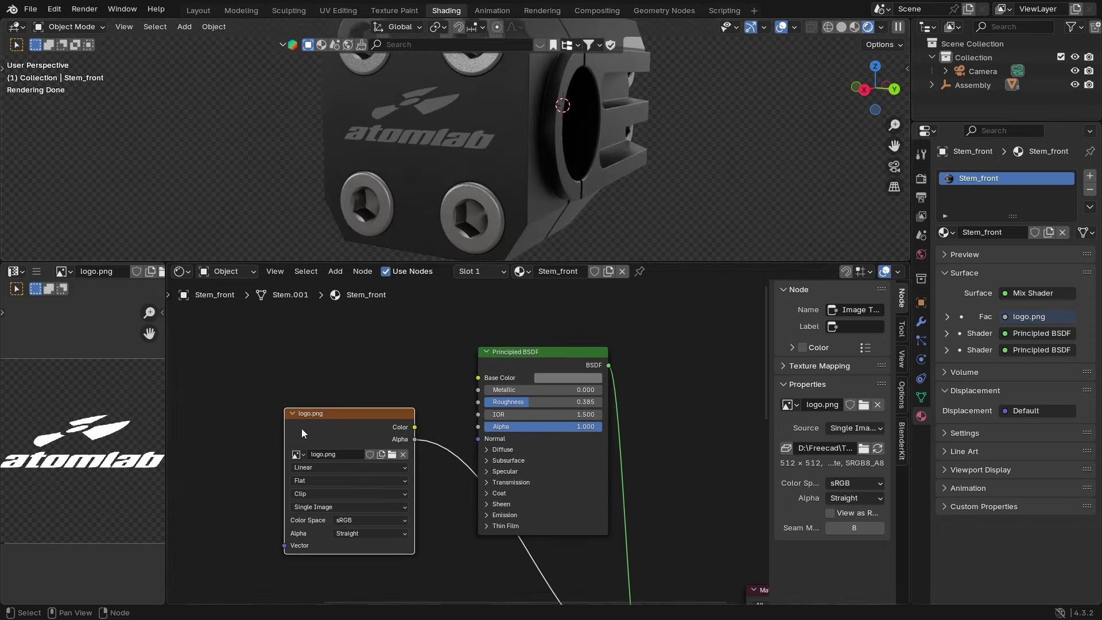
click(336, 271)
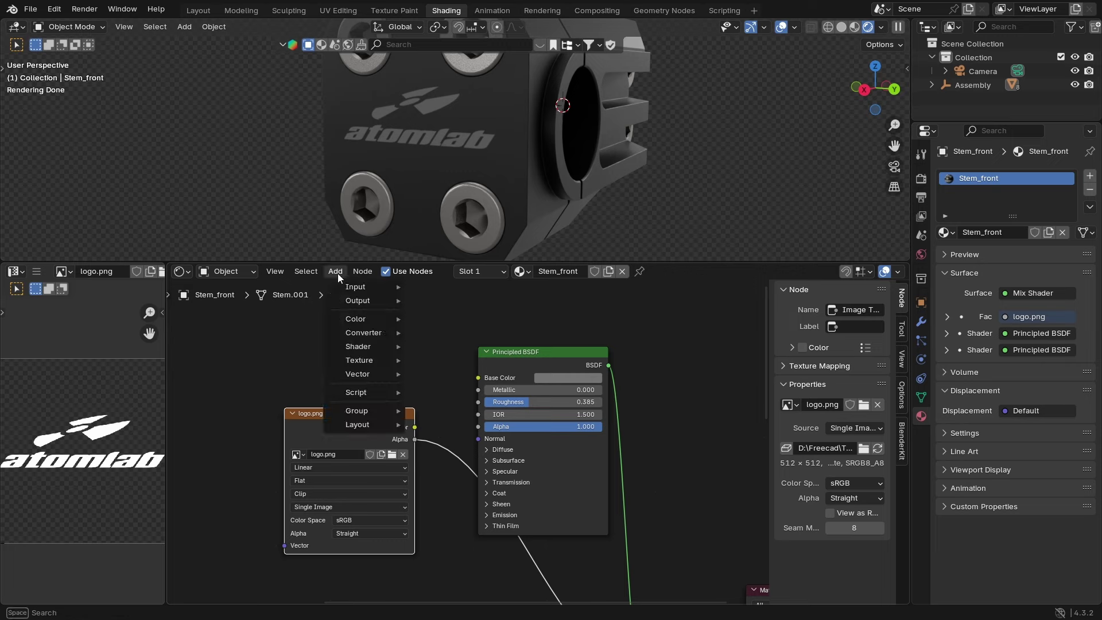
mouse_move(370, 375)
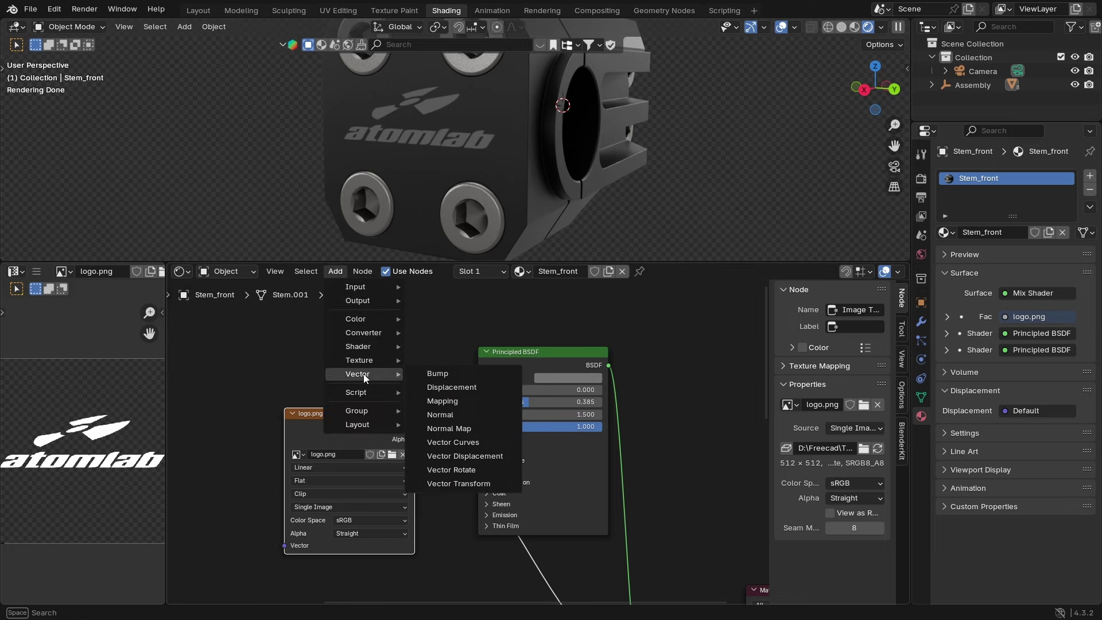
click(447, 373)
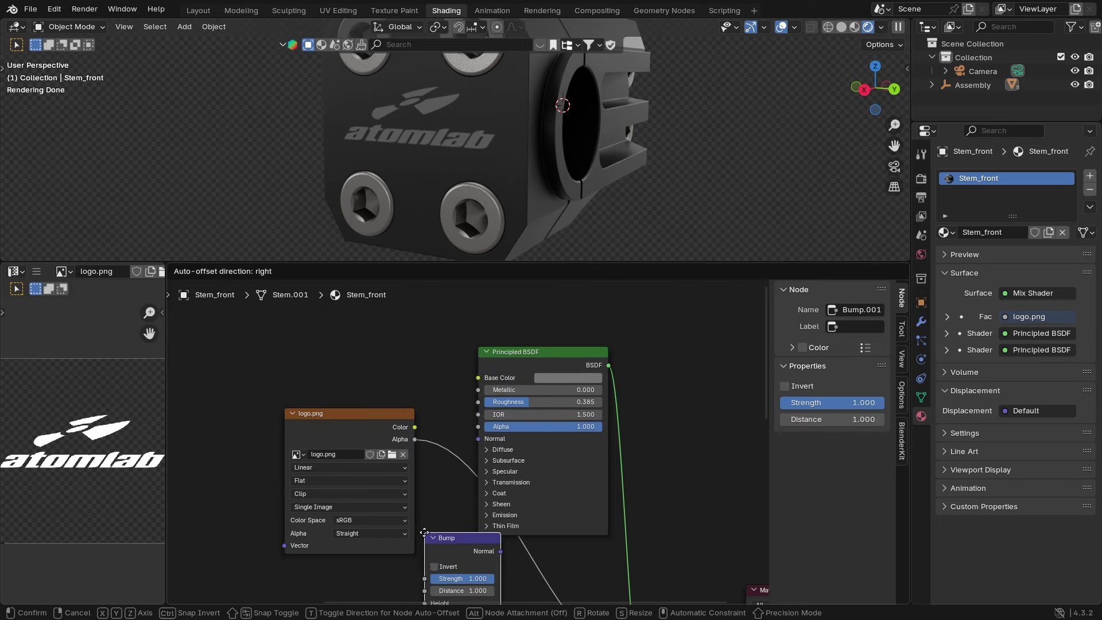
click(383, 312)
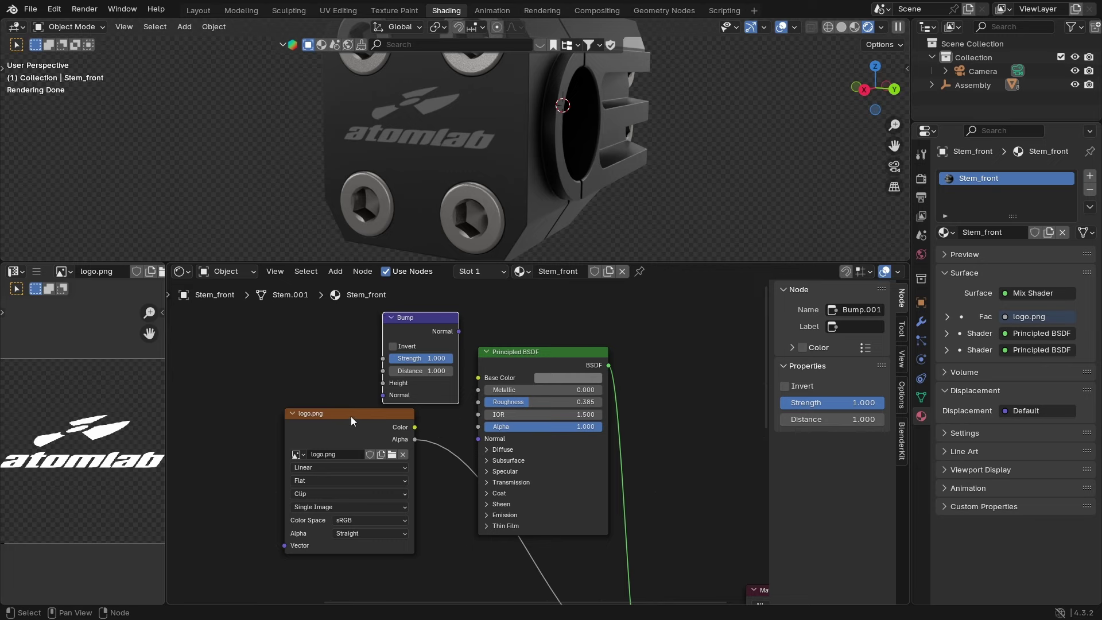
Step: Space out the logo nodes and wire the texture's Color through the Bump node's Height into the Principled BSDF's Normal
drag(351, 421, 239, 435)
drag(399, 332, 376, 365)
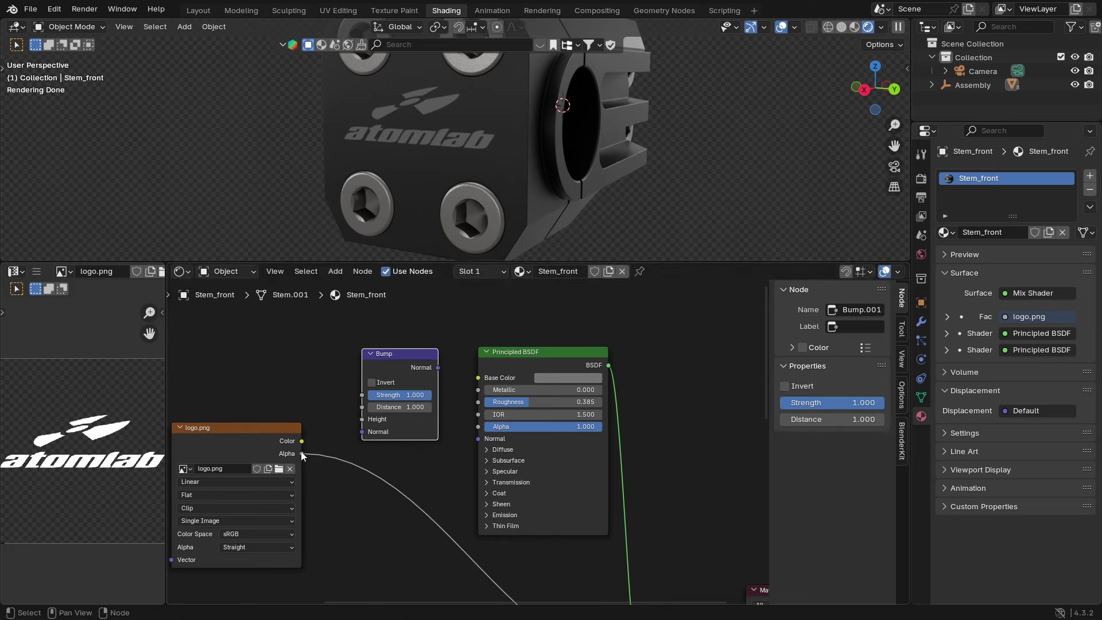
drag(301, 441, 363, 421)
drag(438, 368, 474, 433)
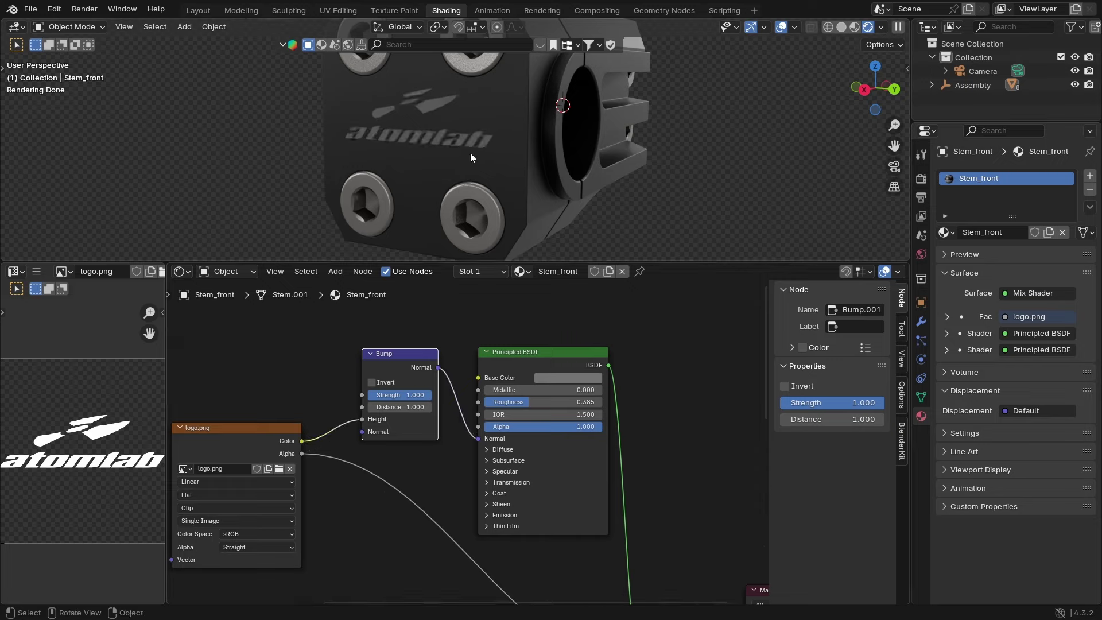
Step: Invert the logo's Bump node and check the engraved effect on the stem's front face
middle_drag(470, 152, 411, 123)
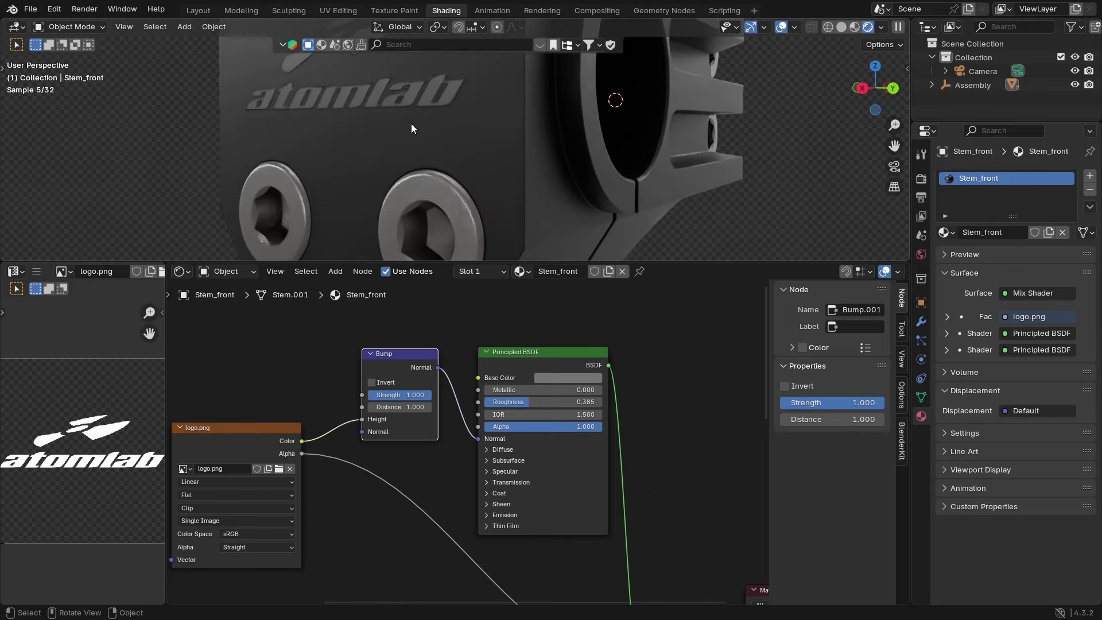
click(372, 382)
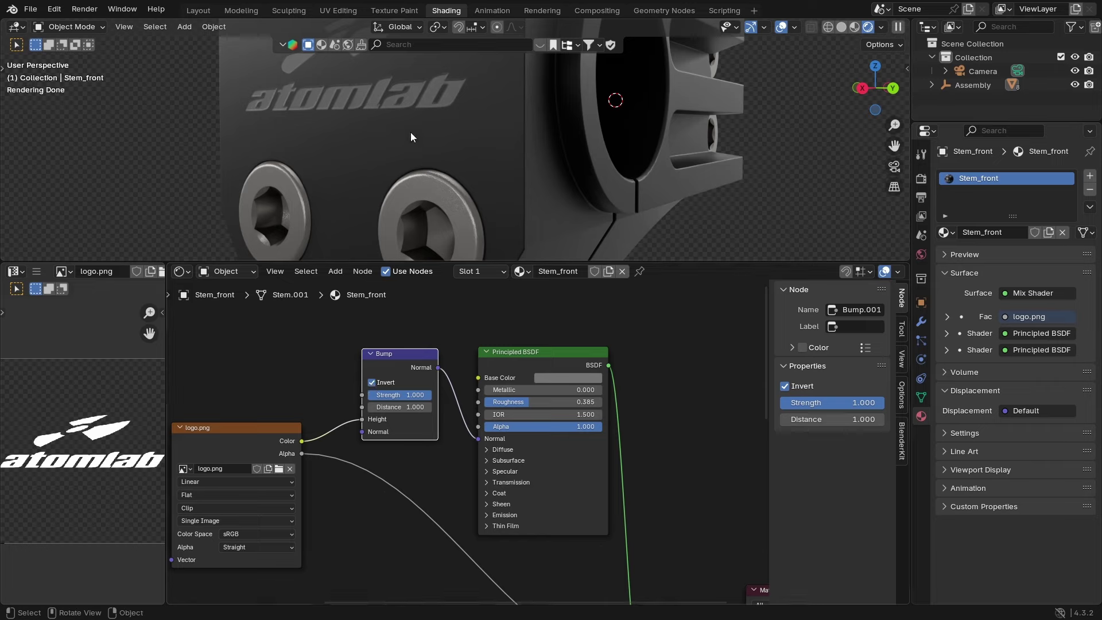
middle_drag(412, 132, 435, 142)
scroll(470, 133, down, 5)
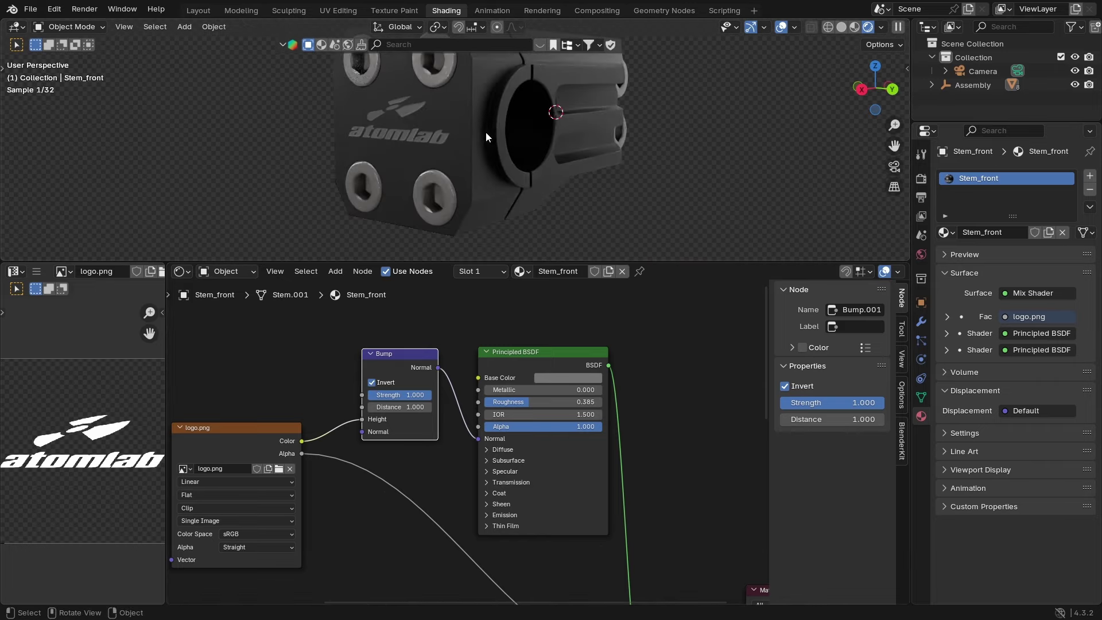
middle_drag(504, 124, 522, 167)
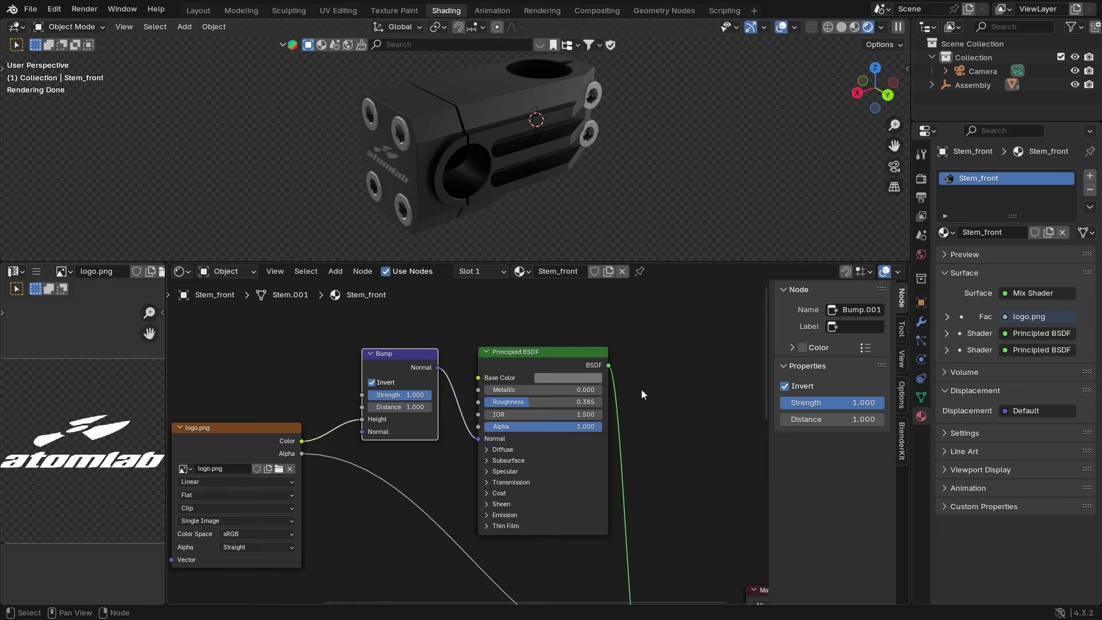
middle_drag(515, 142, 537, 137)
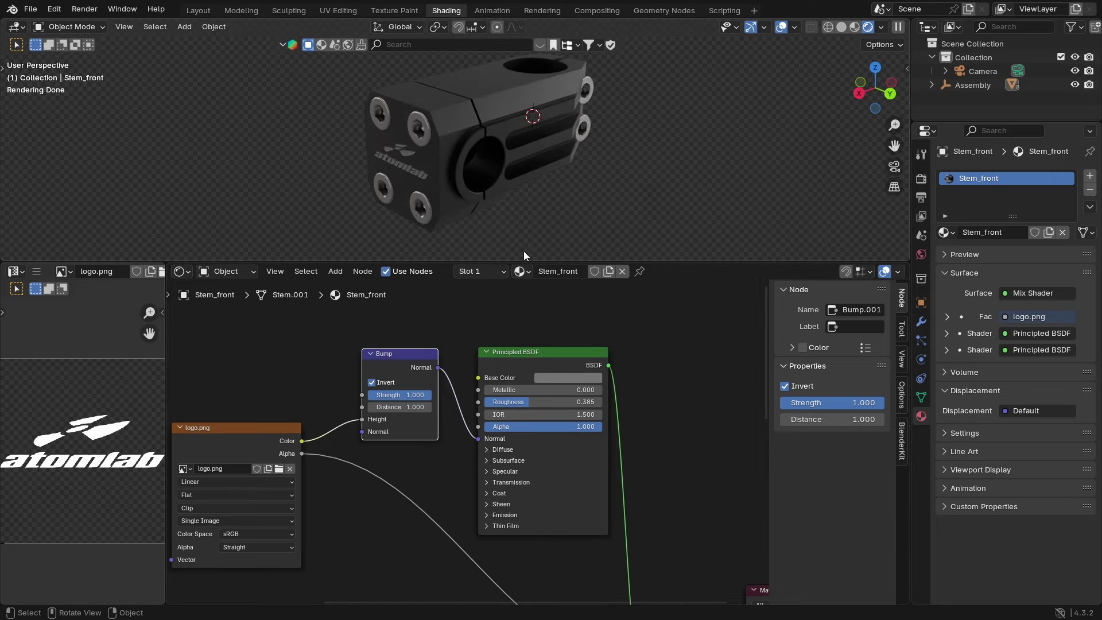
Step: Darken the base color of the screw material mat_1 to a Value of 0.188
click(420, 137)
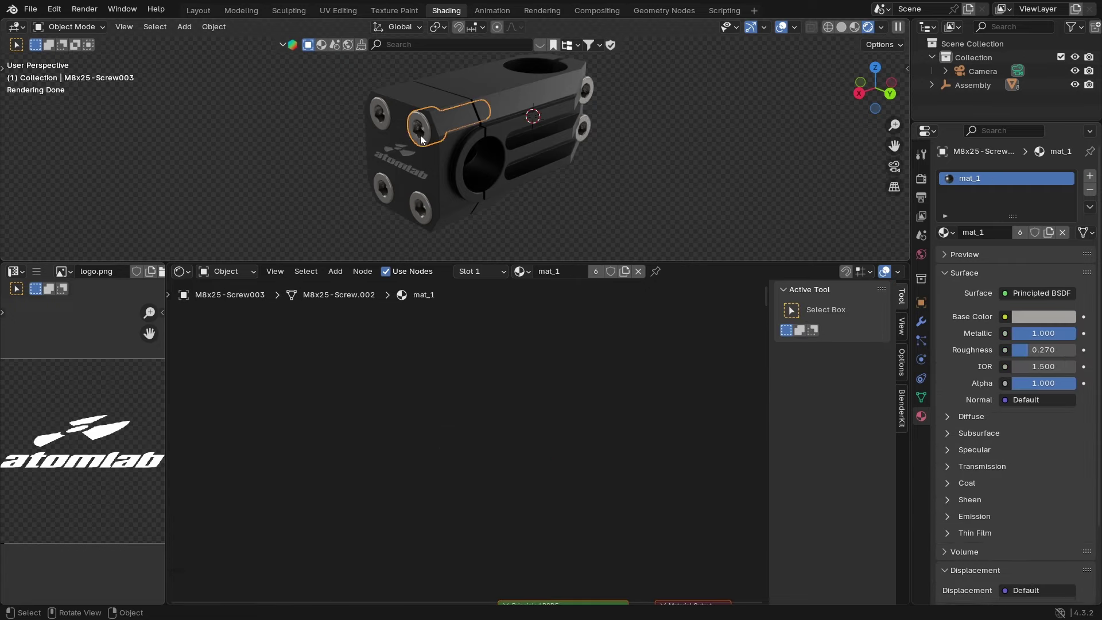
scroll(506, 428, down, 3)
scroll(506, 402, up, 5)
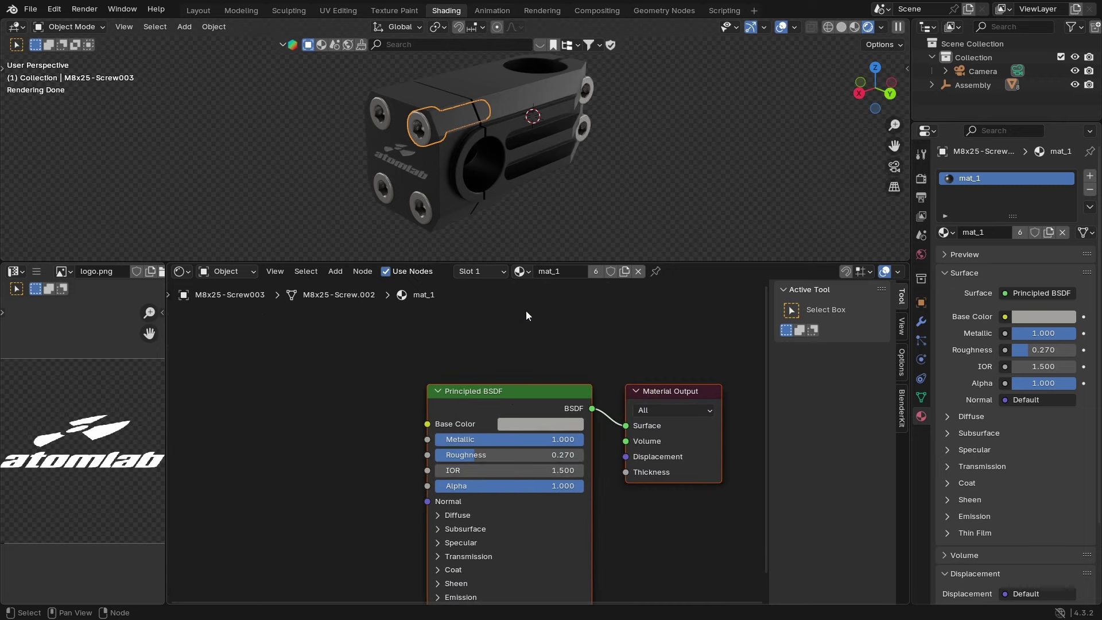
click(560, 424)
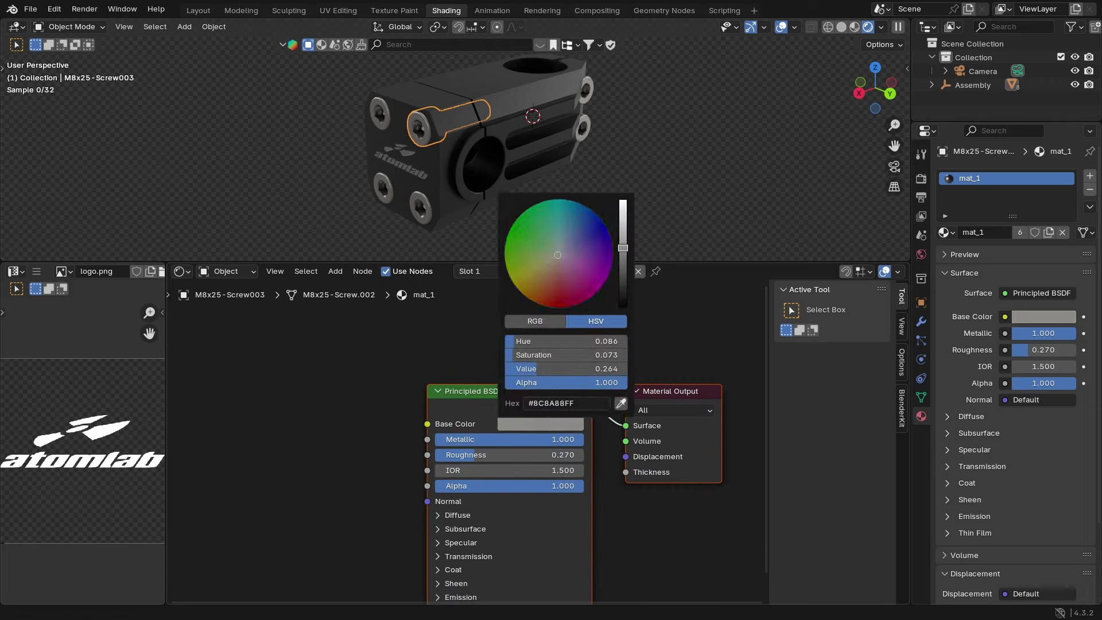
drag(623, 248, 623, 257)
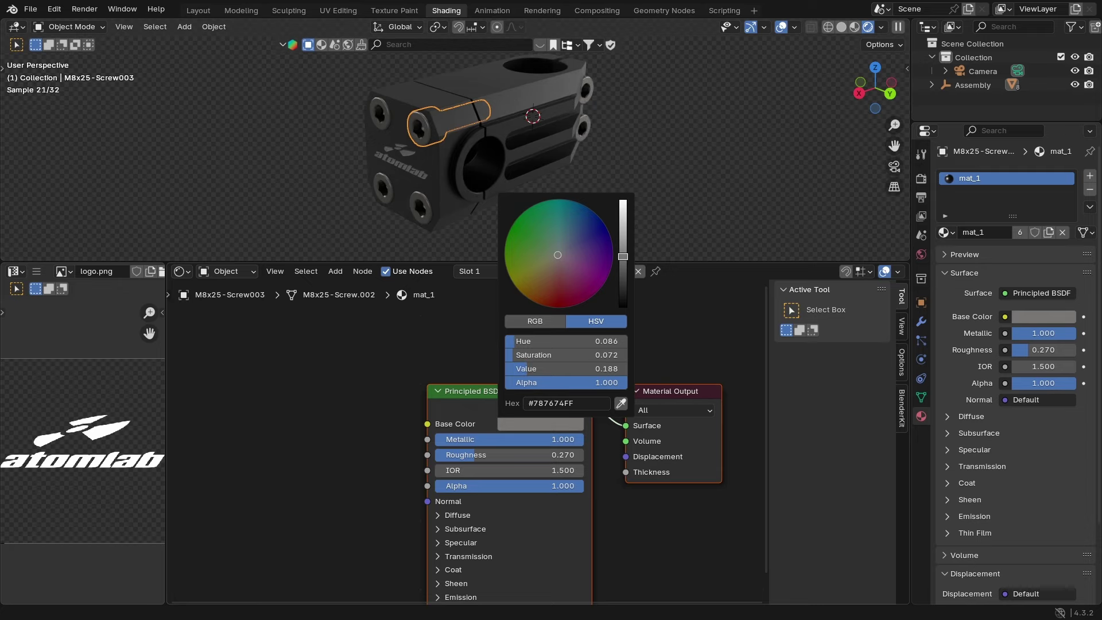
Step: Examine the logo, screws and edges of the shaded stem assembly up close in an enlarged viewport
mouse_move(609, 156)
middle_down()
mouse_move(435, 129)
mouse_move(358, 156)
mouse_move(592, 160)
middle_up()
drag(536, 262, 519, 451)
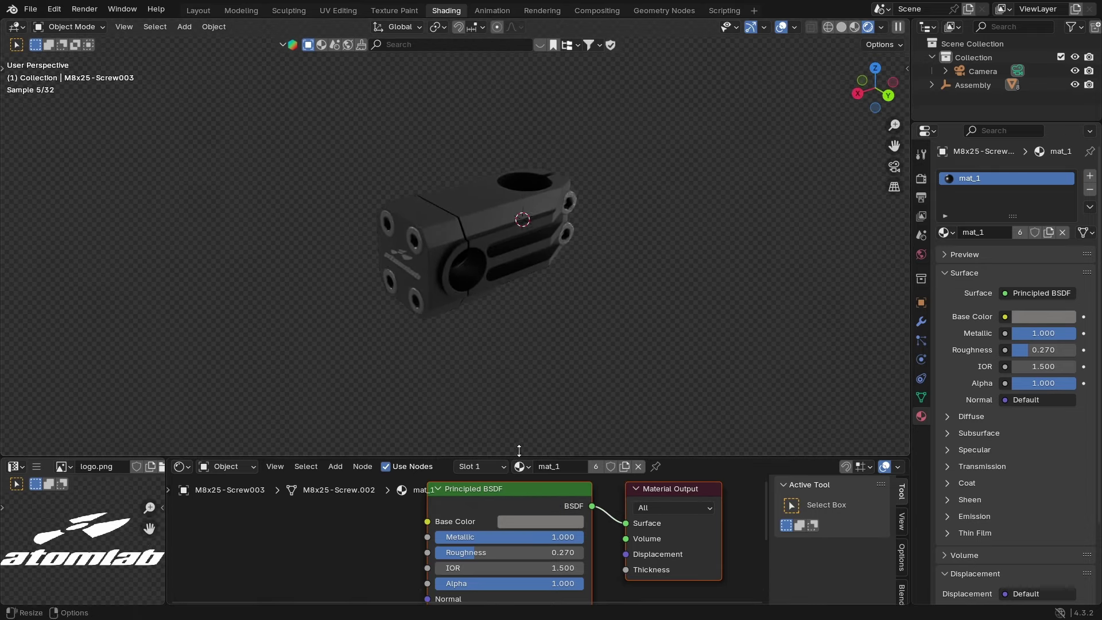
middle_drag(491, 240, 479, 247)
scroll(447, 249, up, 4)
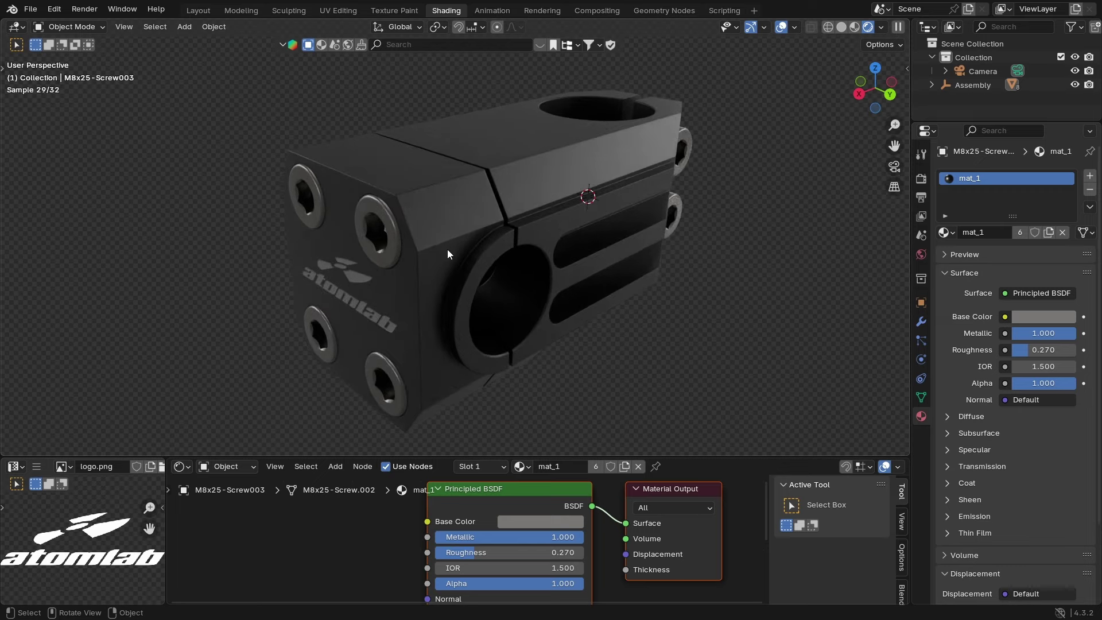
scroll(446, 249, up, 2)
scroll(553, 158, up, 5)
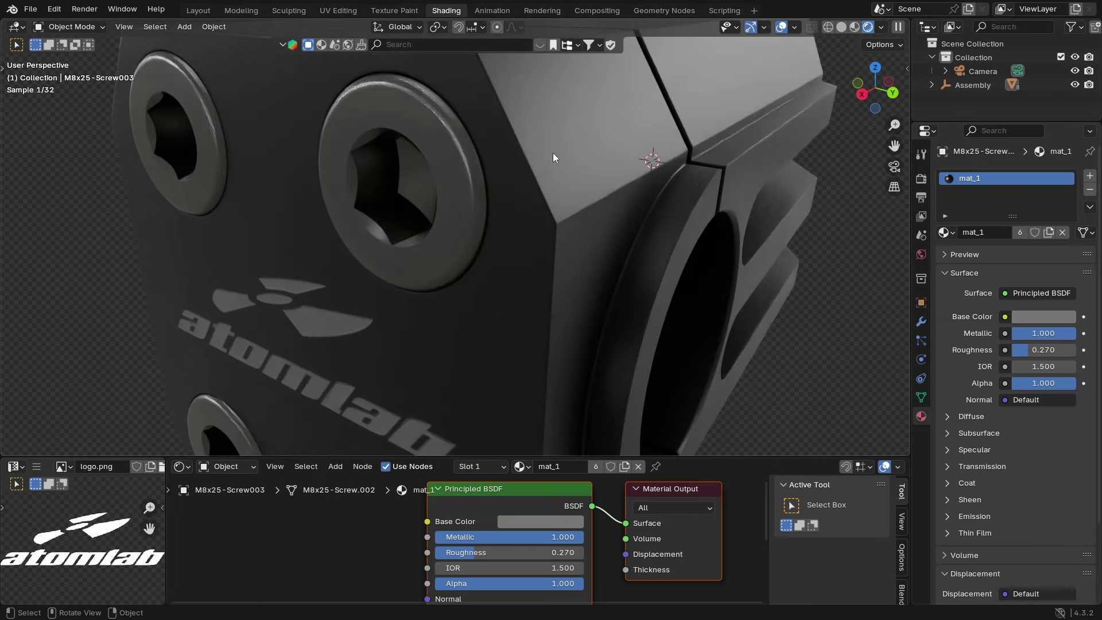
scroll(571, 165, down, 4)
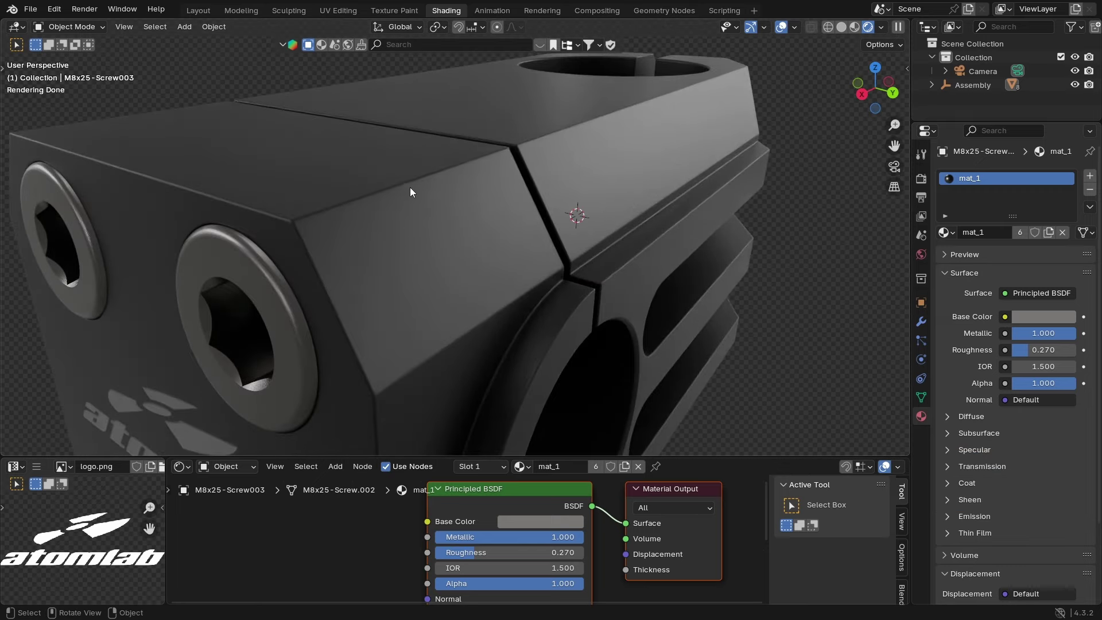
scroll(410, 192, down, 6)
middle_drag(454, 208, 682, 353)
drag(544, 455, 544, 382)
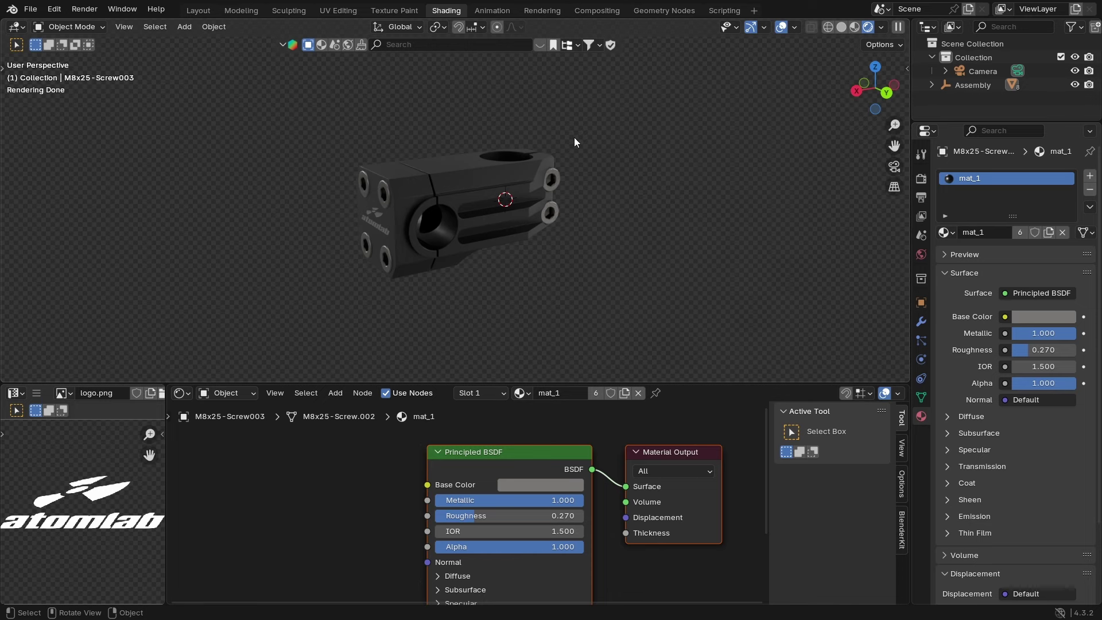
Step: Switch to the Animation workspace
click(493, 13)
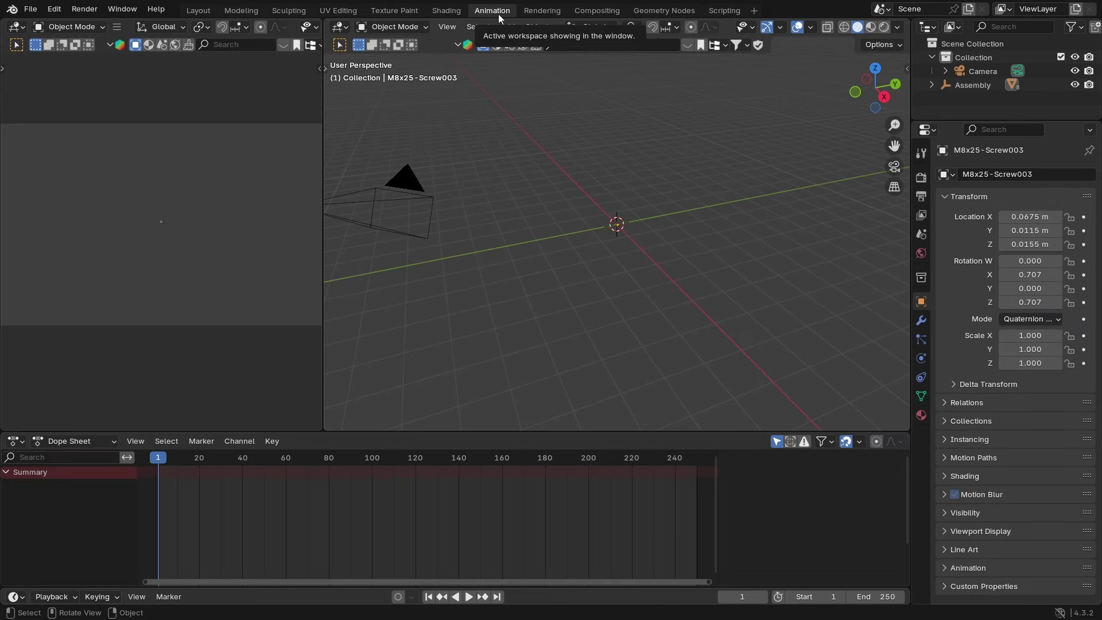
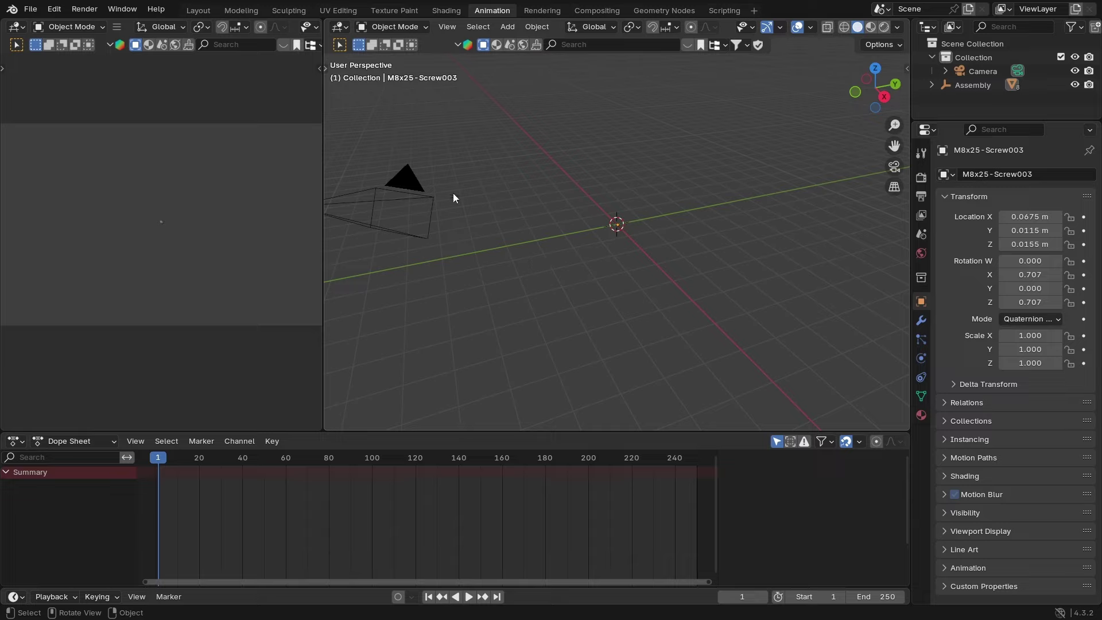
Step: Frame the Assembly object in the 3D viewport so that the whole stem is shown from its front side
click(983, 85)
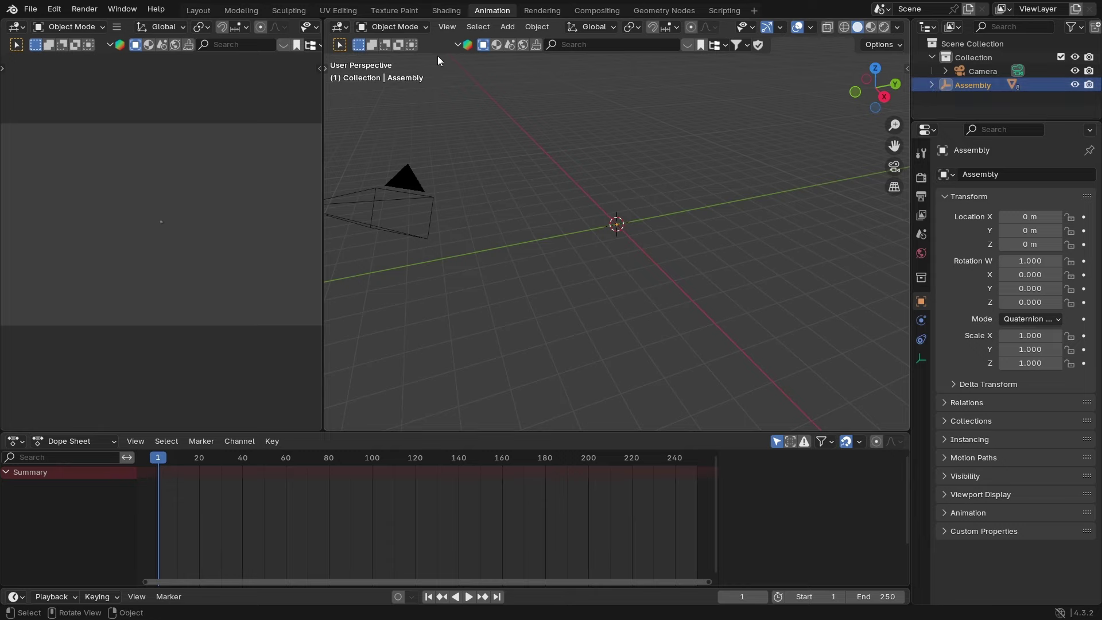
click(478, 27)
mouse_move(457, 26)
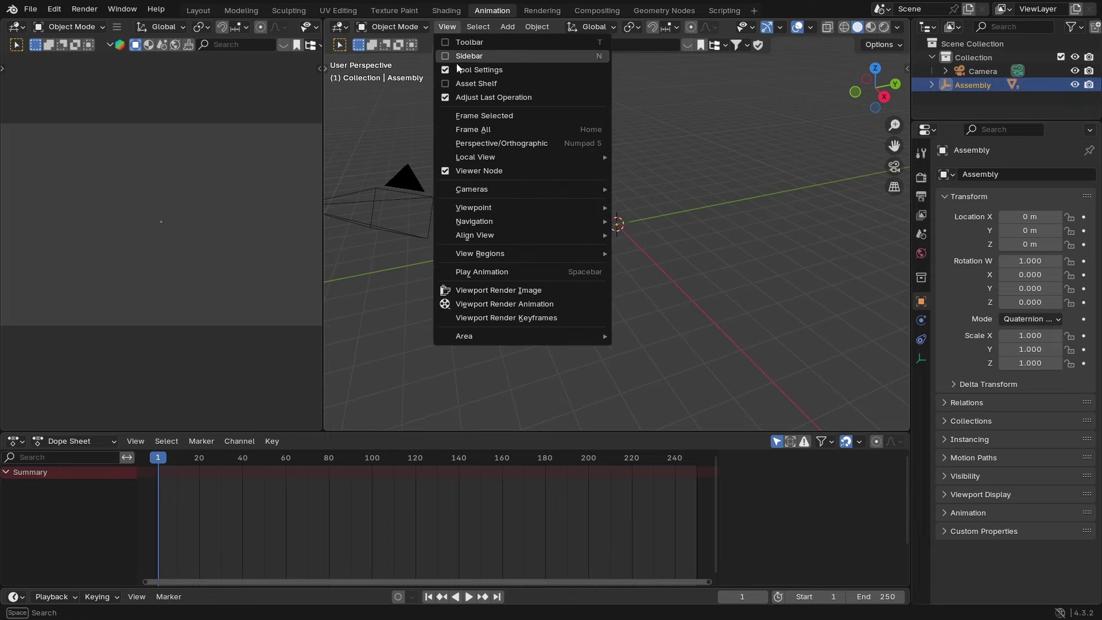
click(474, 116)
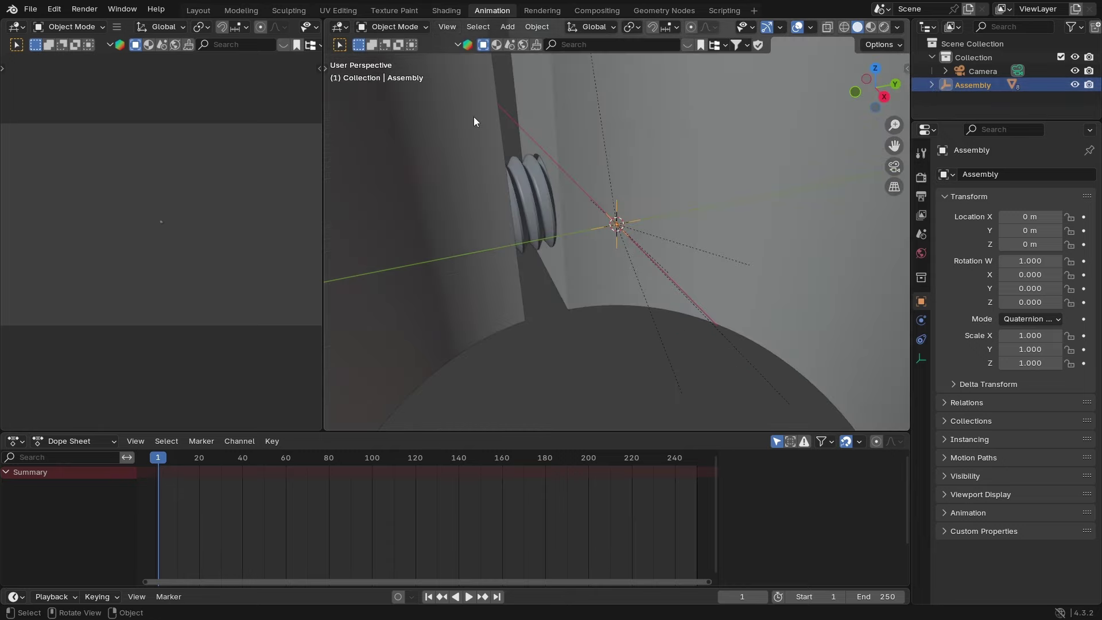
scroll(618, 193, down, 5)
middle_drag(618, 193, 565, 216)
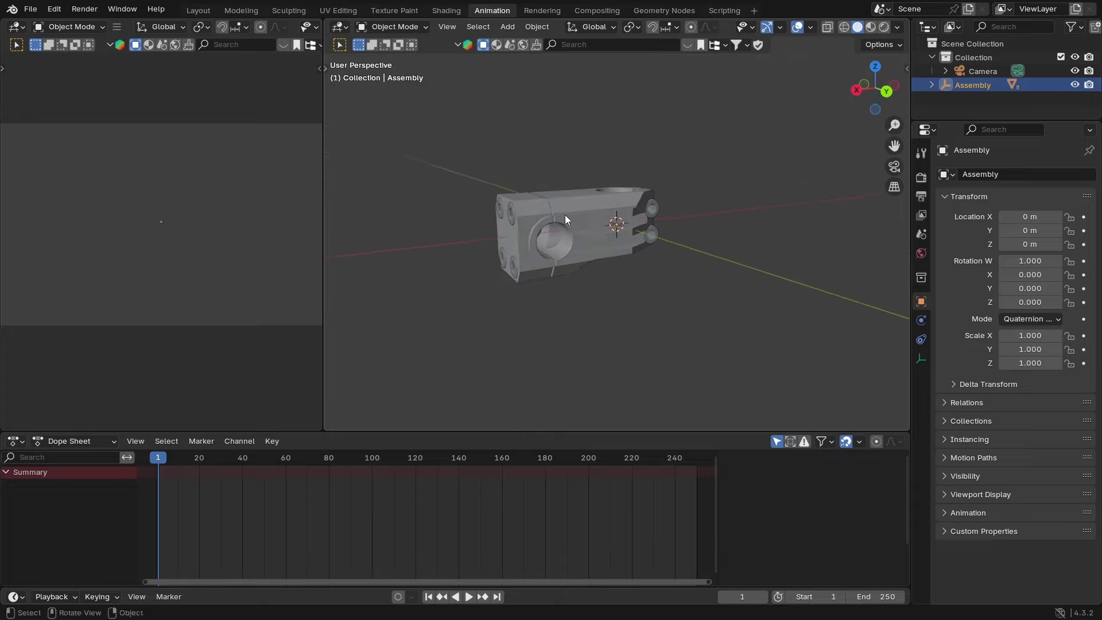
Step: Select the camera, widen the main viewport and enable the Camera to View lock in the sidebar
click(978, 71)
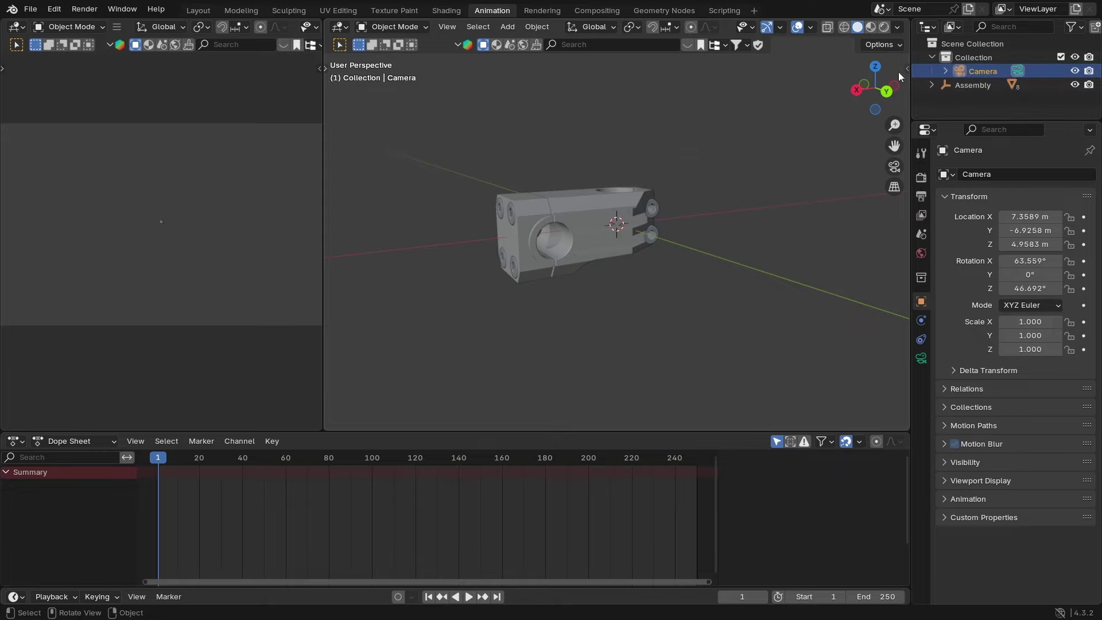
drag(322, 182, 157, 207)
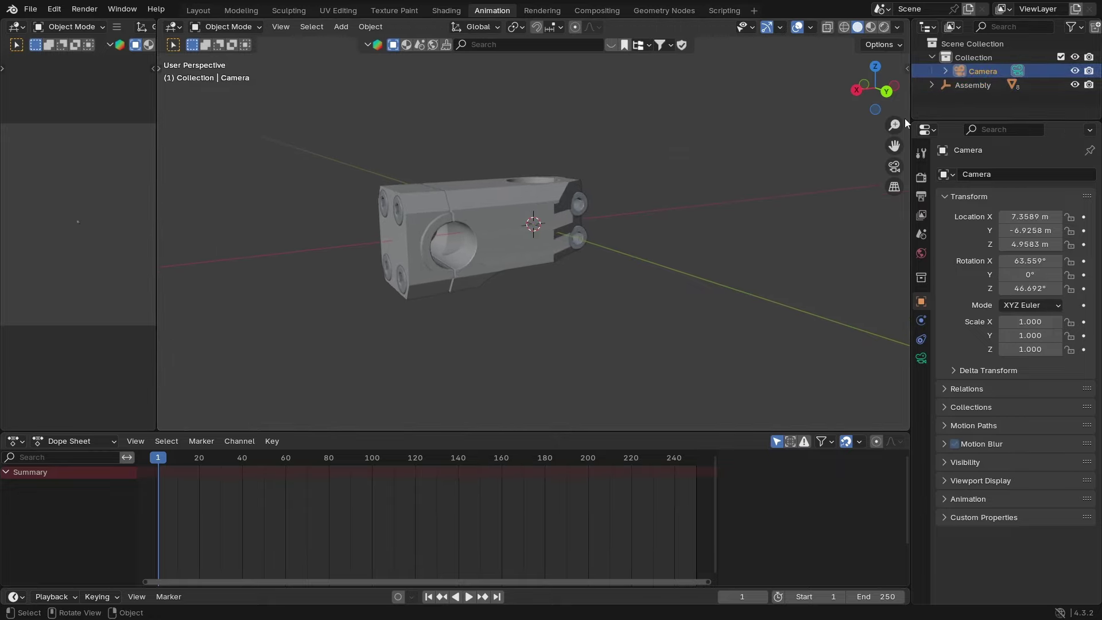
click(907, 69)
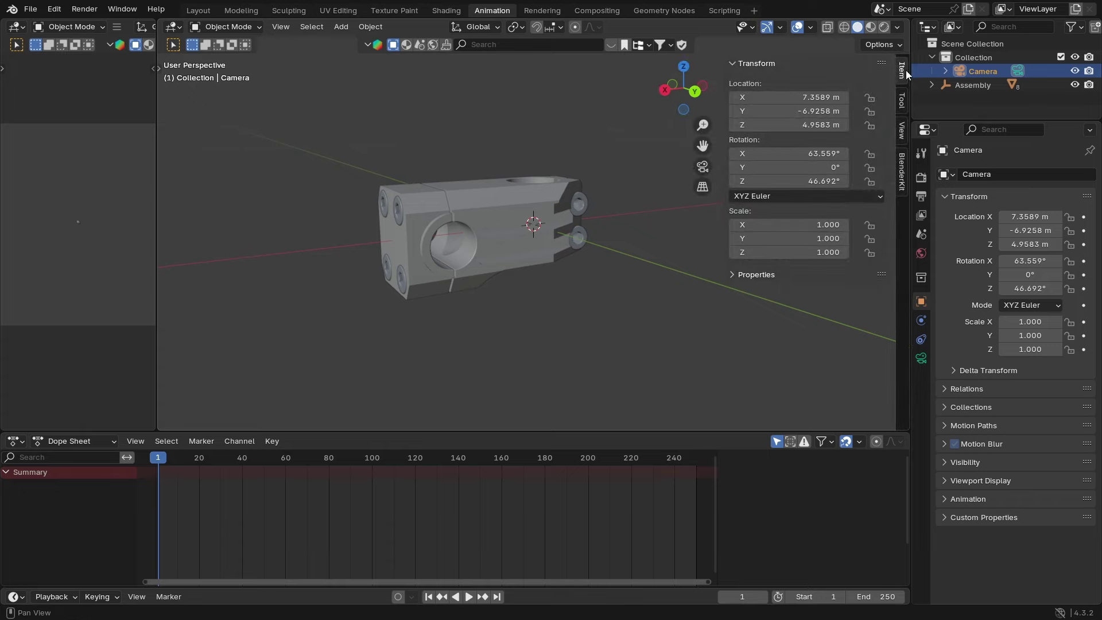
click(903, 129)
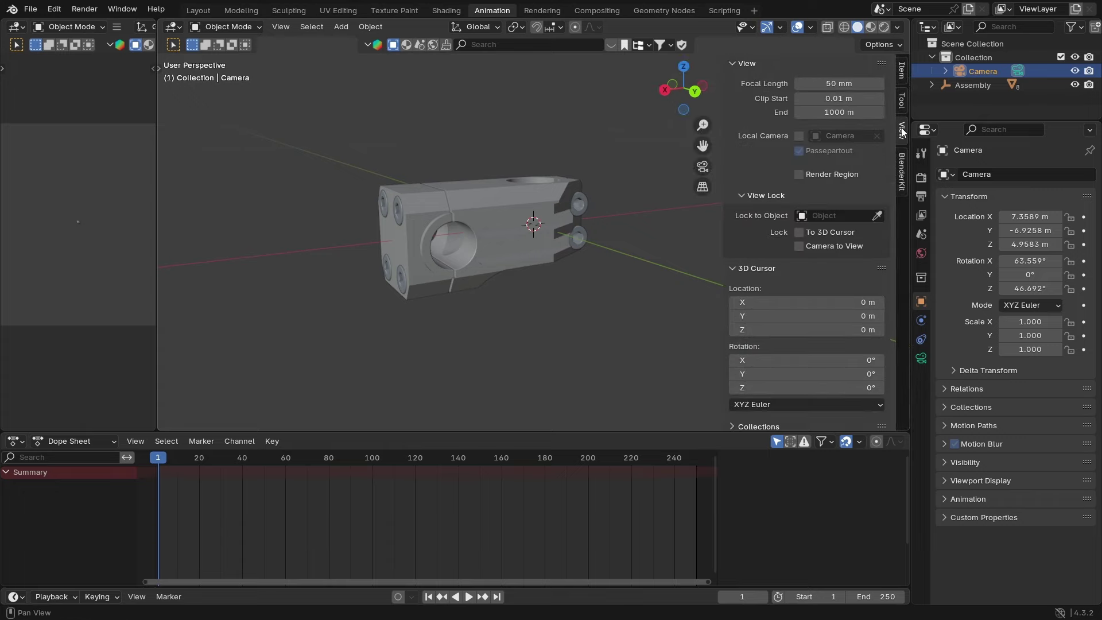
click(799, 247)
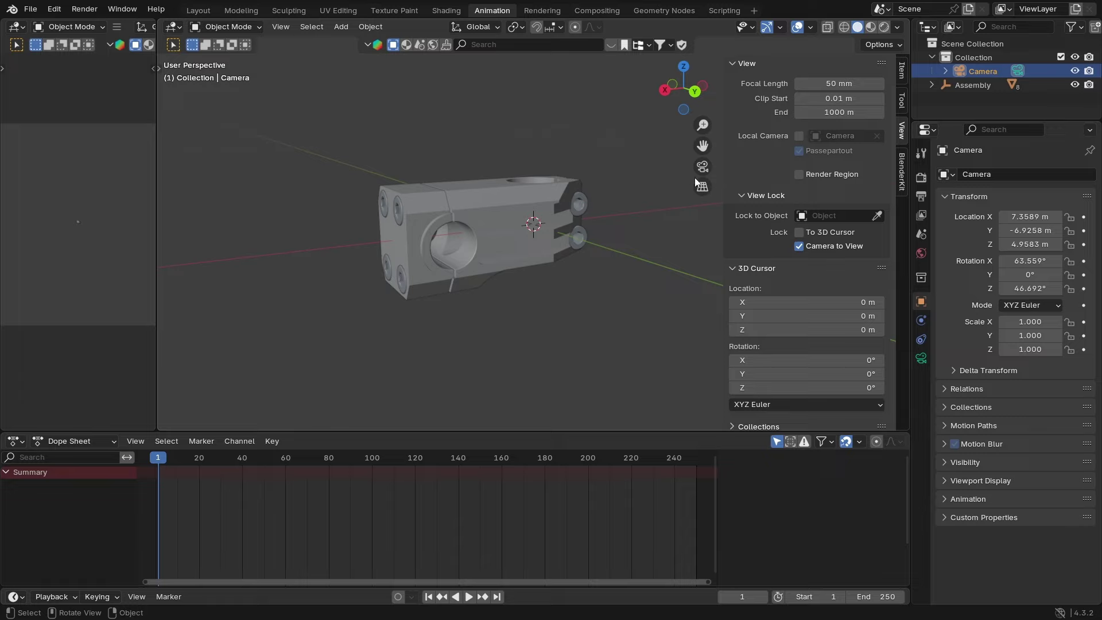
middle_drag(594, 187, 593, 197)
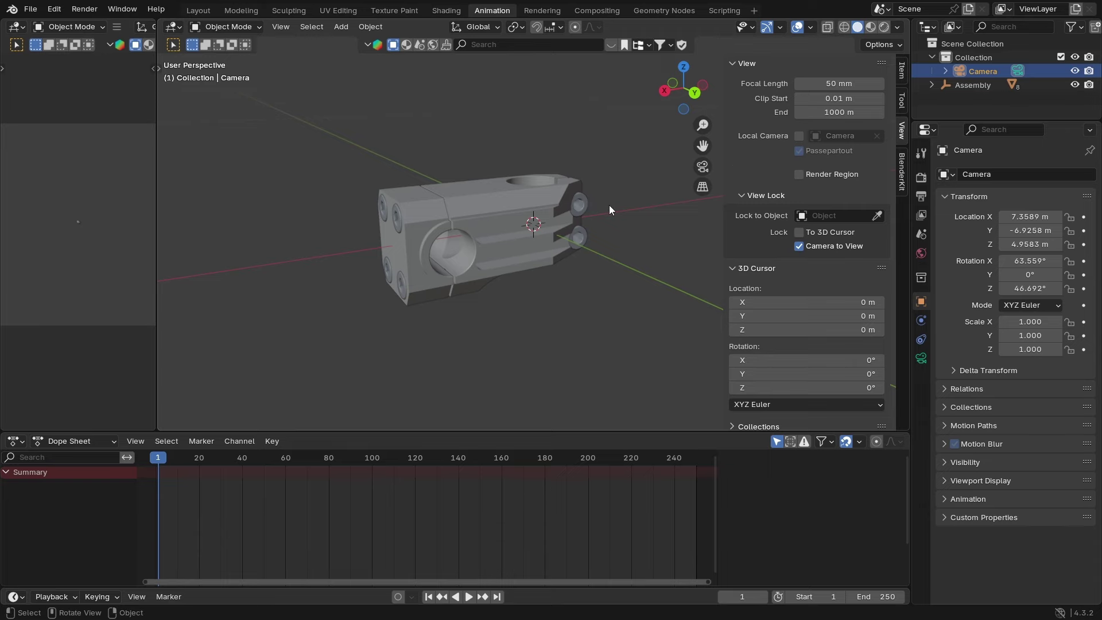
Step: Through the camera view, place the camera at about X 0.256, Y 0.31, Z 0.079 m facing the stem, and disable Camera to View
key(KP_0)
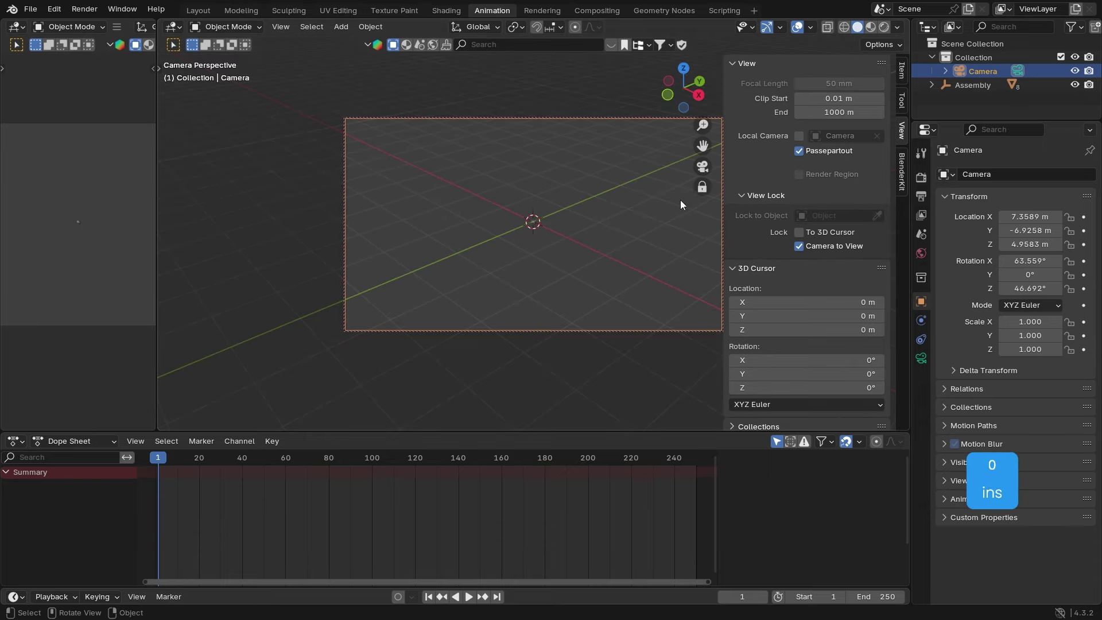
middle_drag(680, 200, 580, 213)
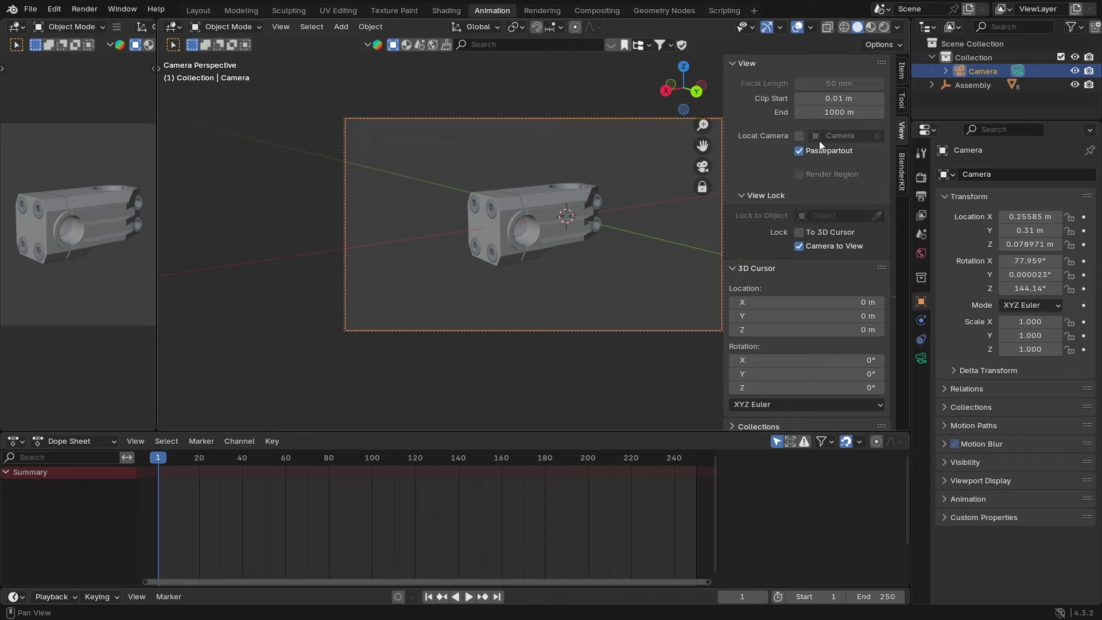
click(799, 247)
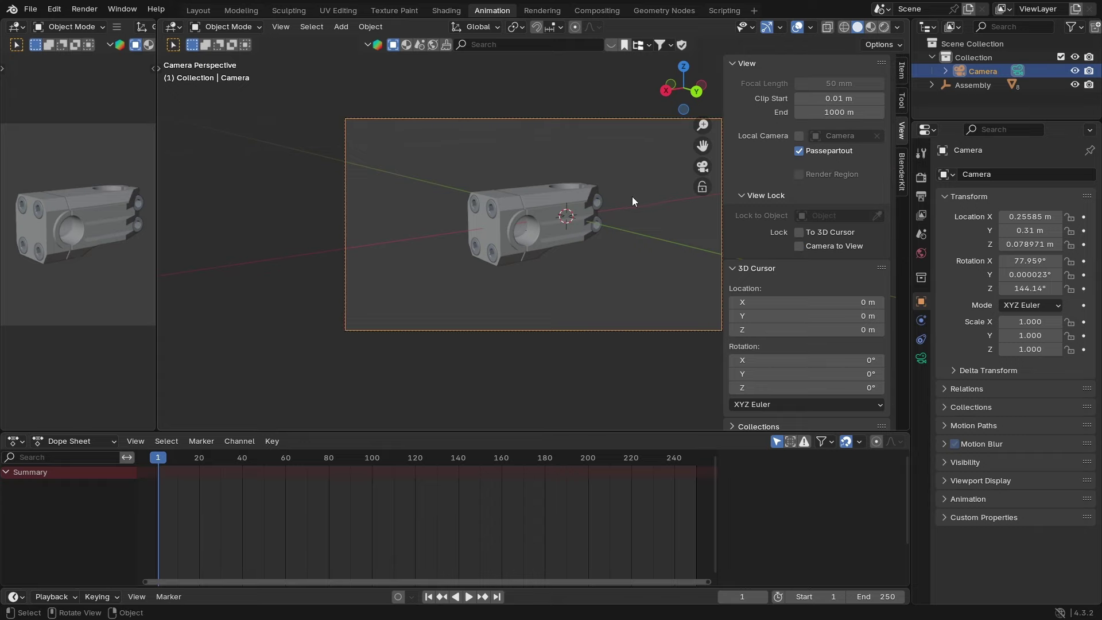
Step: Enlarge the camera preview and the Dope Sheet area, collapse the sidebar and return the main viewport to the camera view
middle_drag(632, 197, 582, 226)
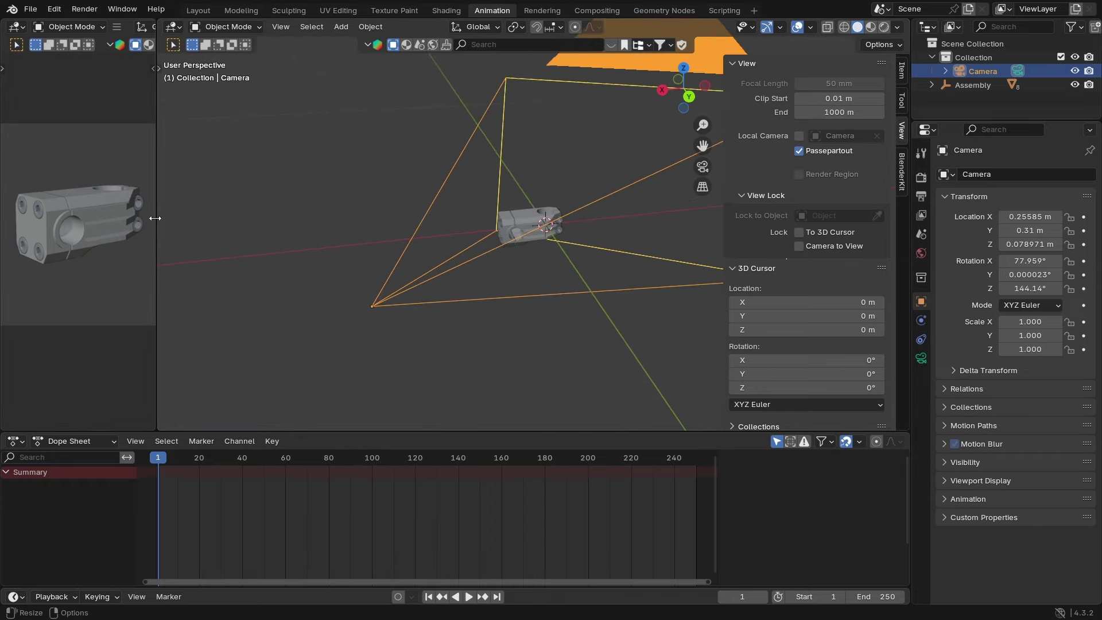
drag(156, 219, 298, 217)
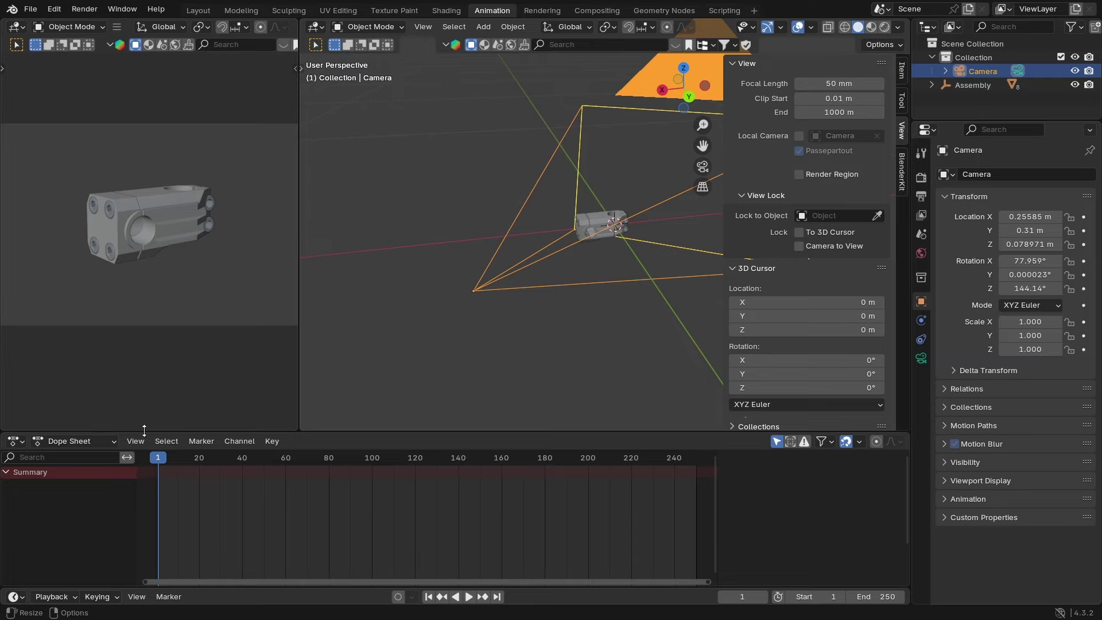
drag(172, 435, 153, 389)
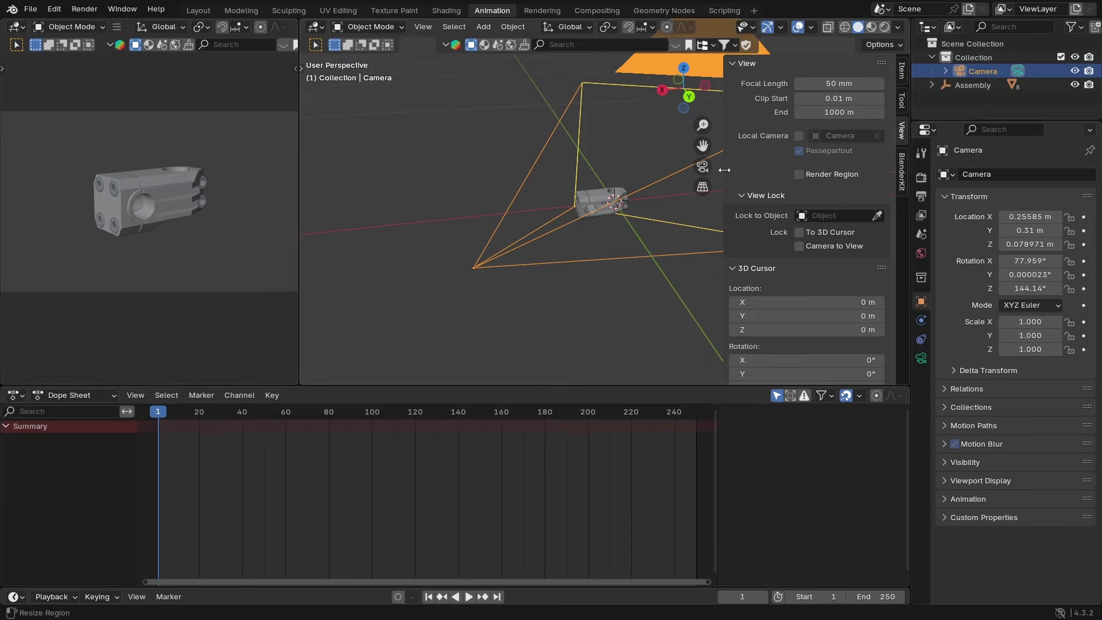
drag(724, 170, 896, 173)
middle_drag(808, 189, 591, 206)
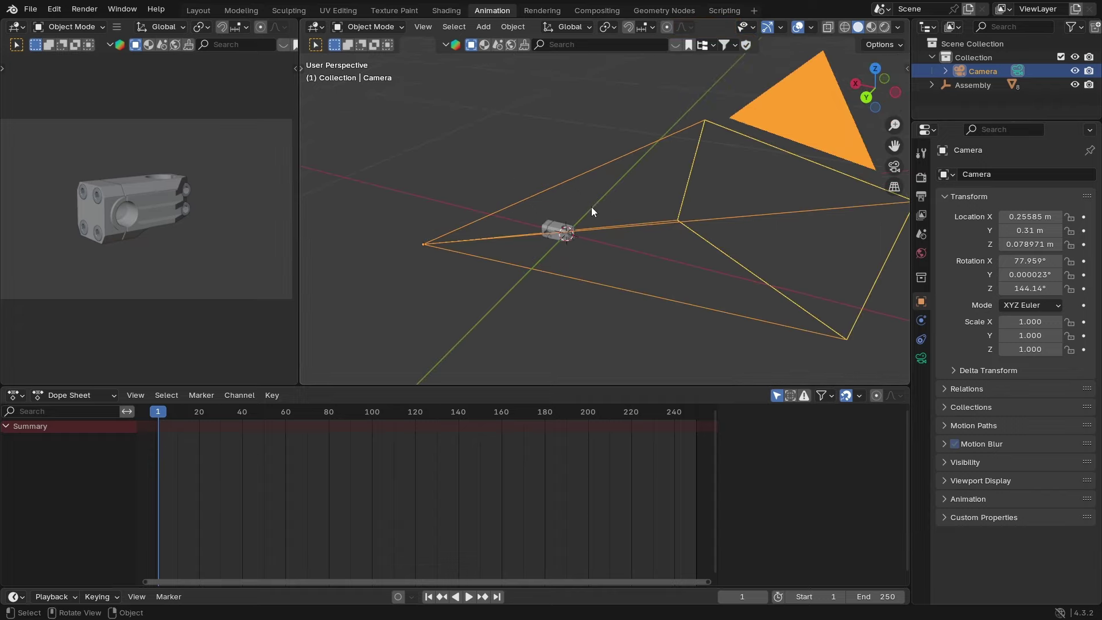
key(KP_0)
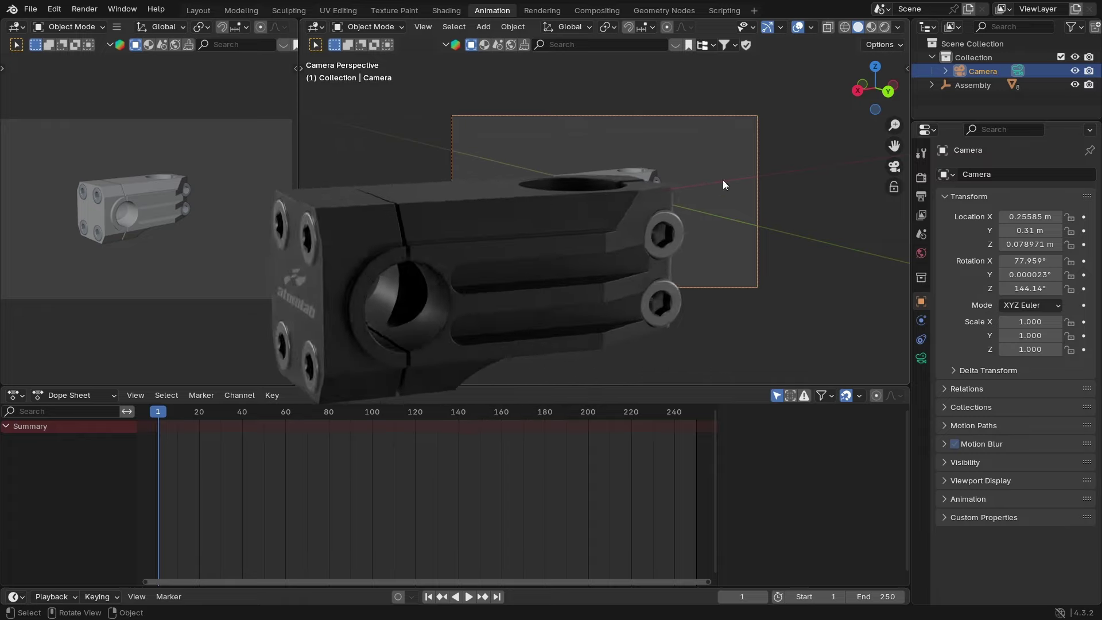
Step: Show the Move and Rotate gizmos on the Assembly, try rotating it about its vertical axis and undo the rotation
click(948, 84)
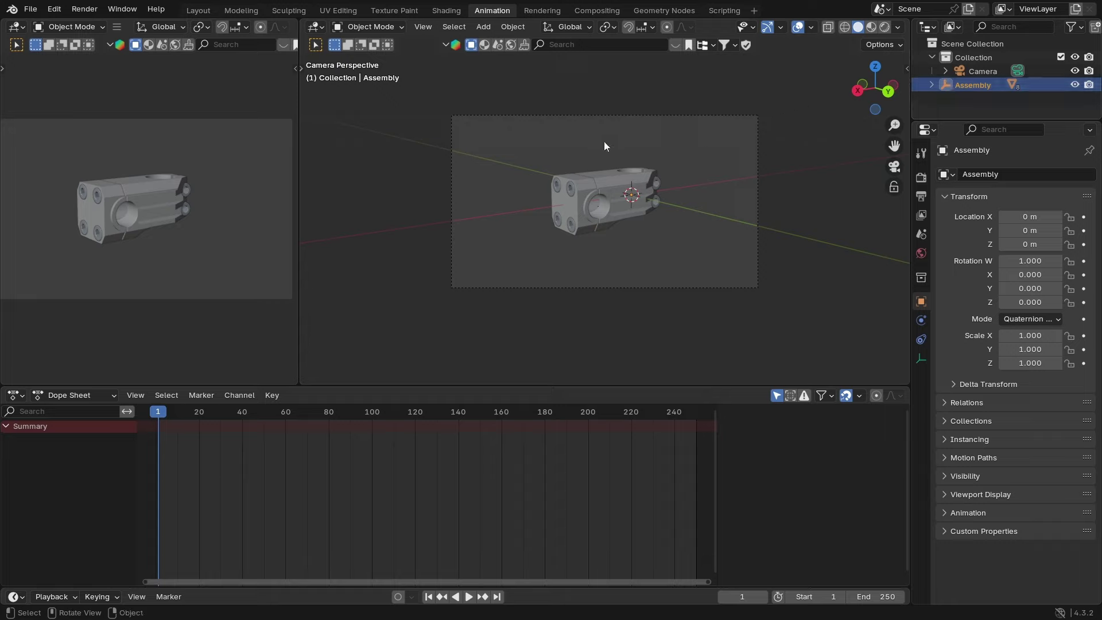
click(782, 27)
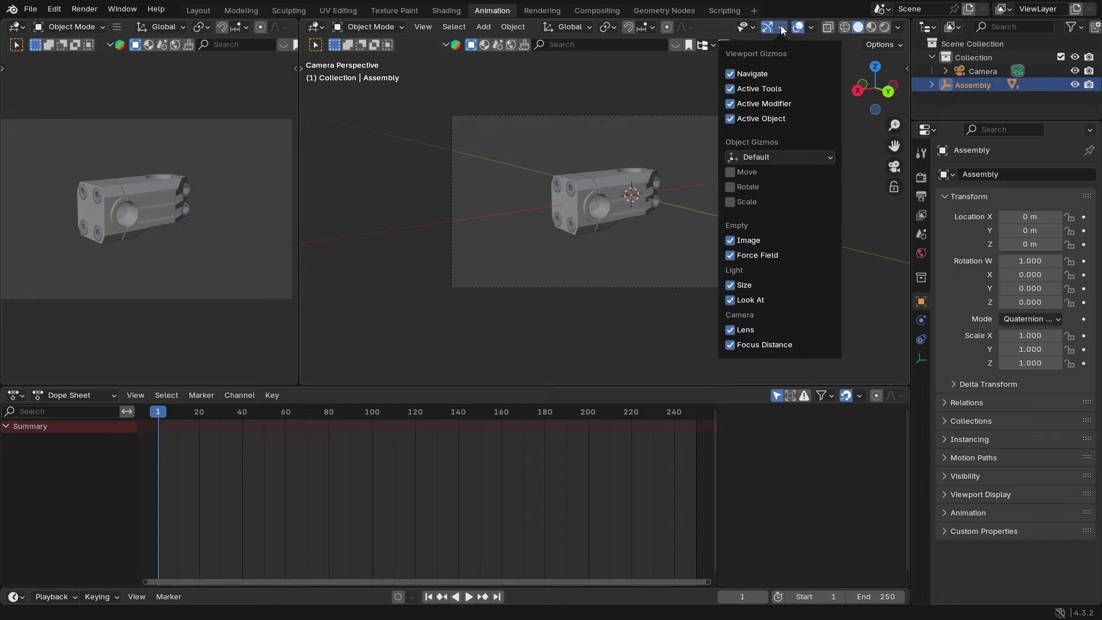
click(730, 187)
click(731, 173)
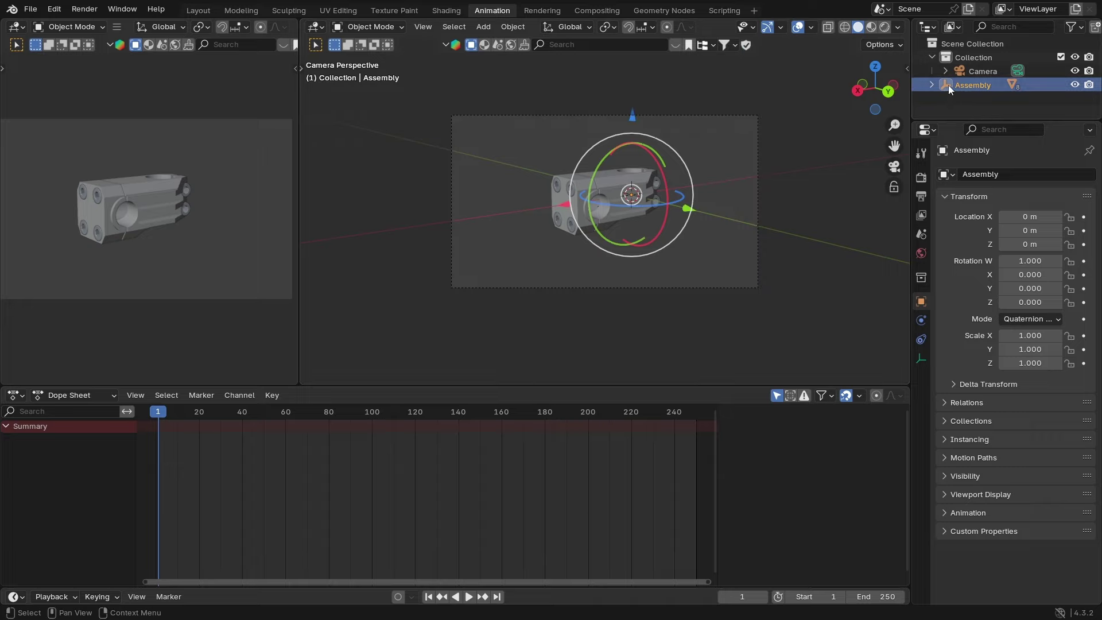
drag(681, 197, 702, 206)
key(ctrl+z)
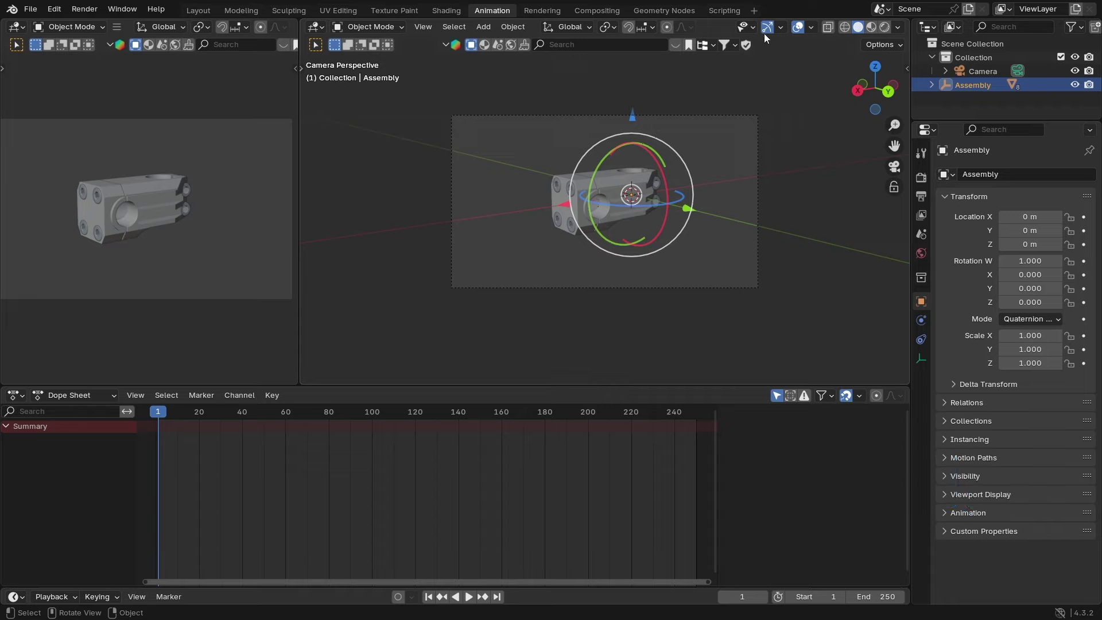
Step: Hide the Move and Rotate object gizmos in the viewport
click(780, 27)
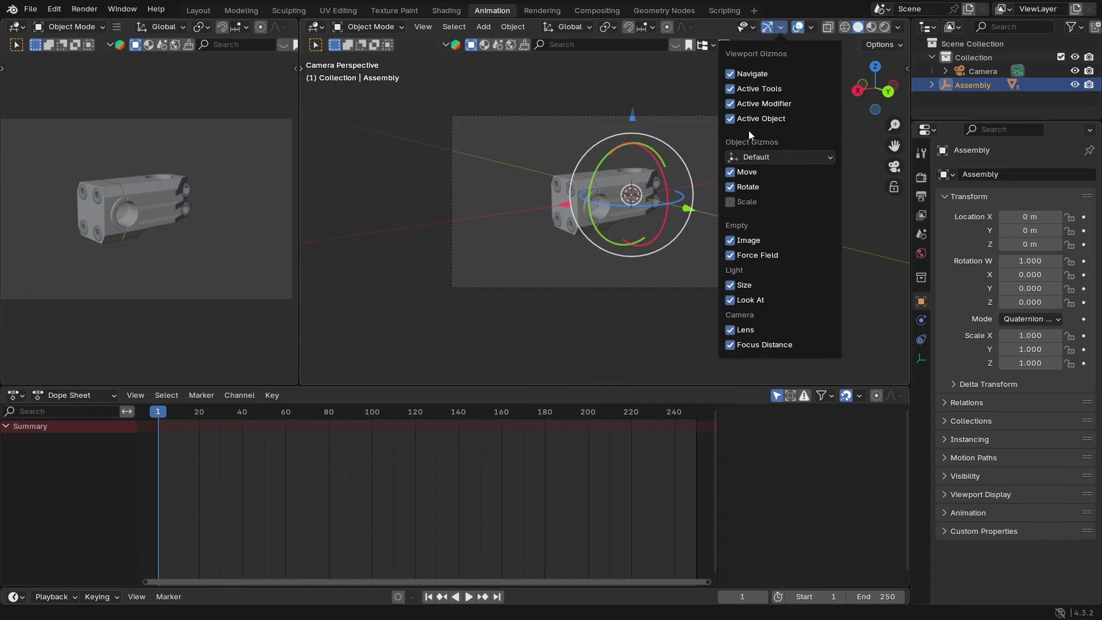
click(731, 172)
click(731, 188)
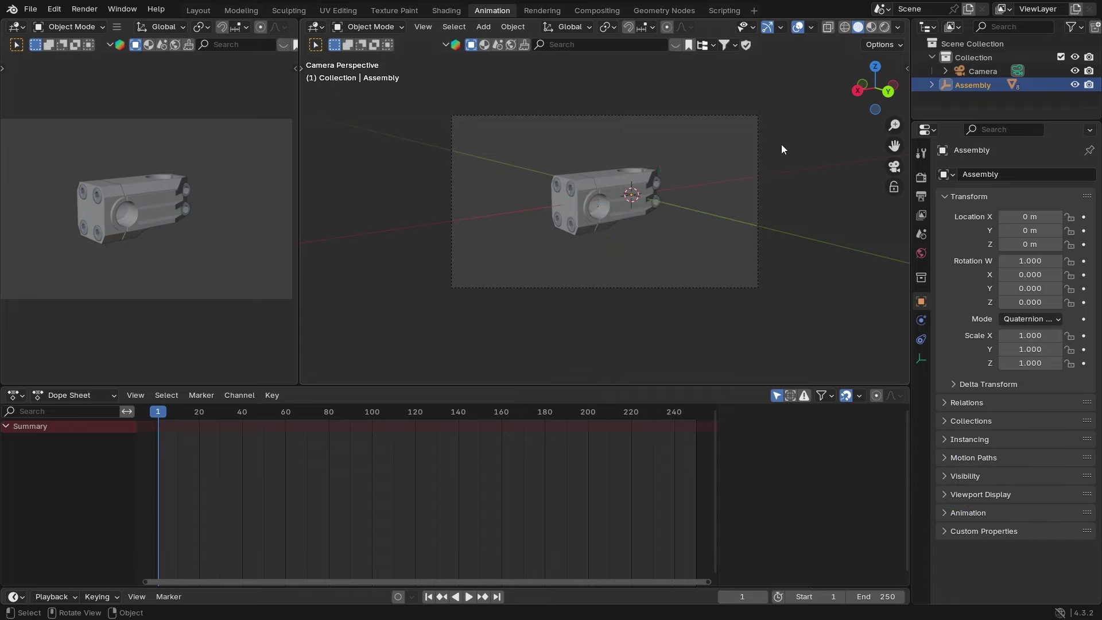
Step: Add a Plain Axes empty at the world origin and switch the viewport to the top orthographic view
middle_drag(701, 149, 675, 204)
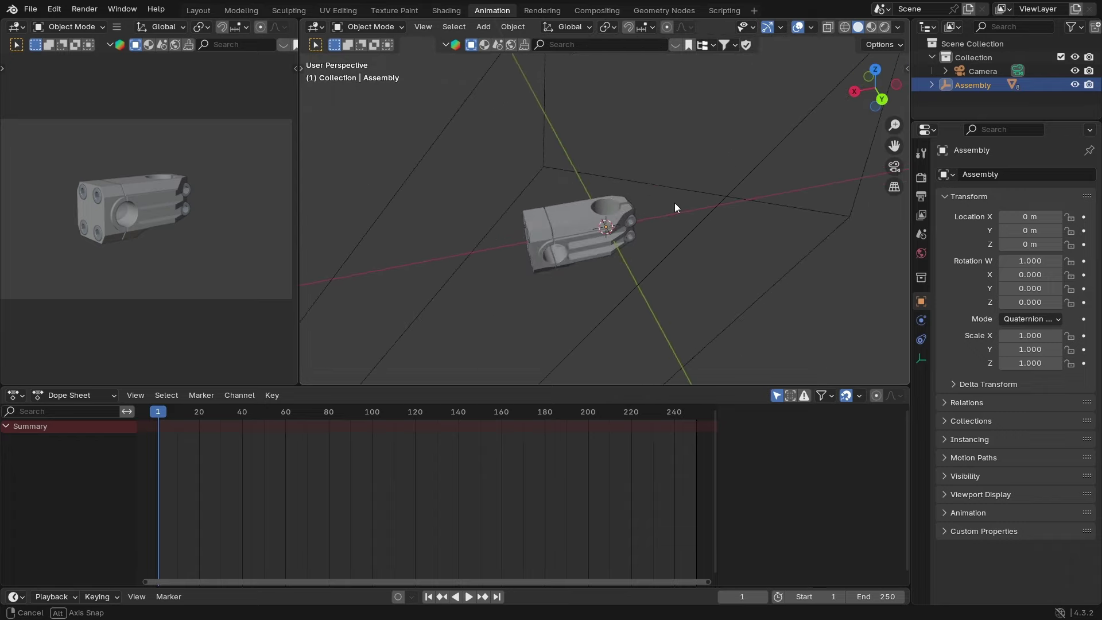
middle_drag(674, 203, 676, 204)
click(489, 32)
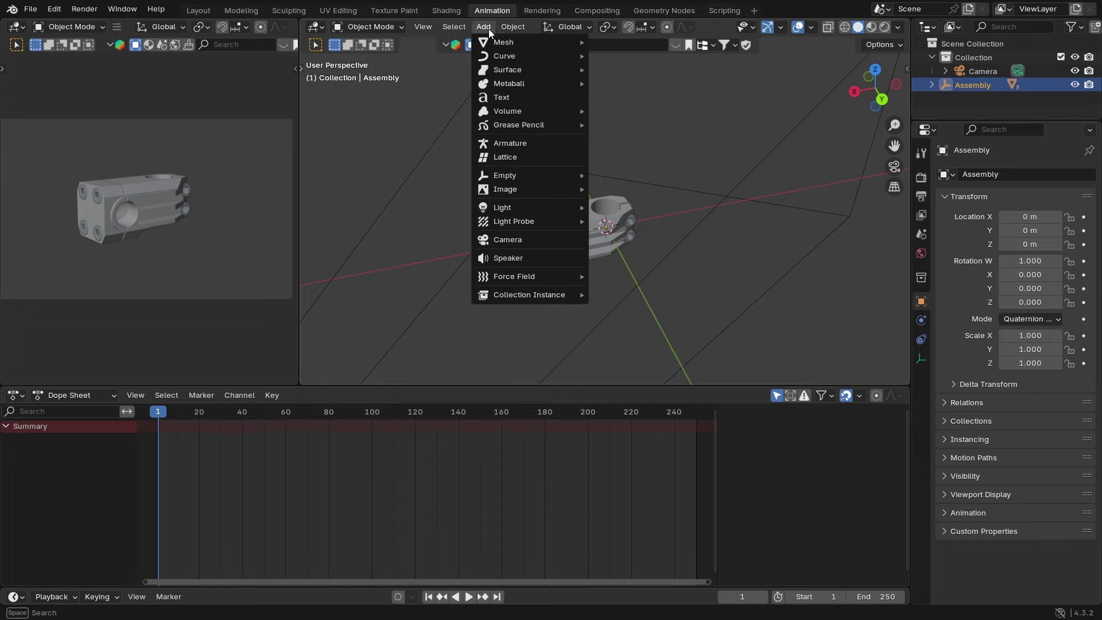
mouse_move(521, 174)
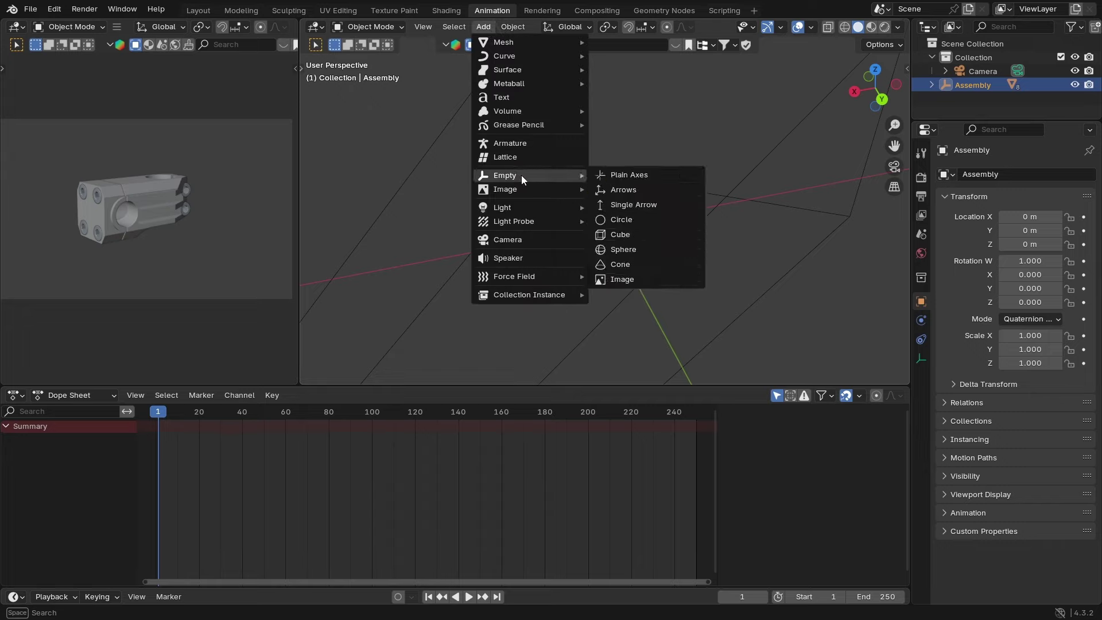
click(603, 177)
middle_drag(618, 177, 571, 208)
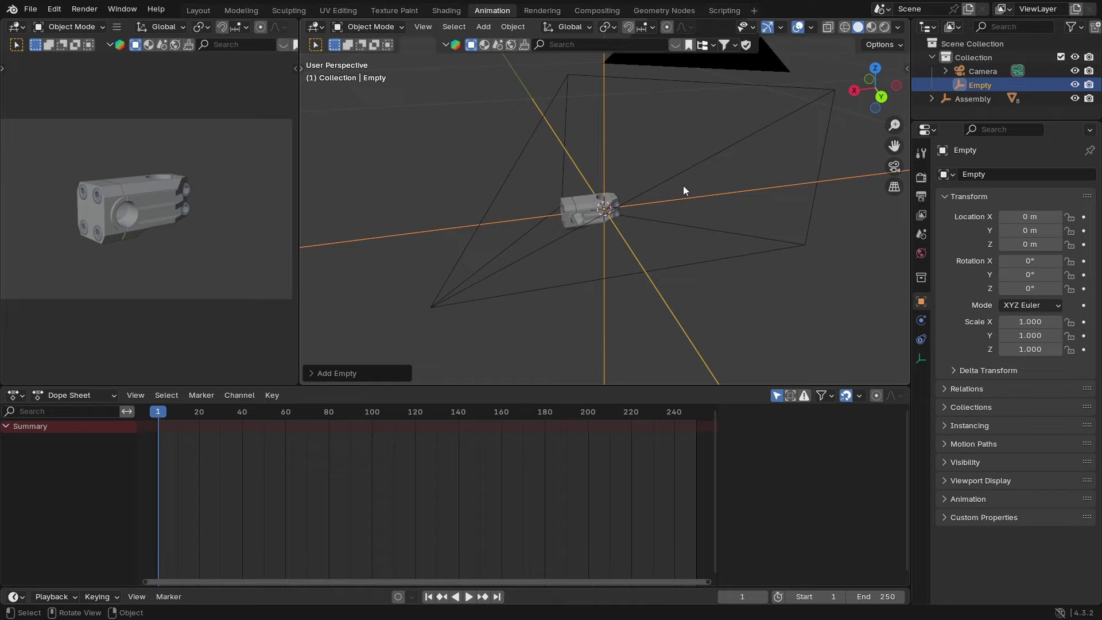
click(876, 69)
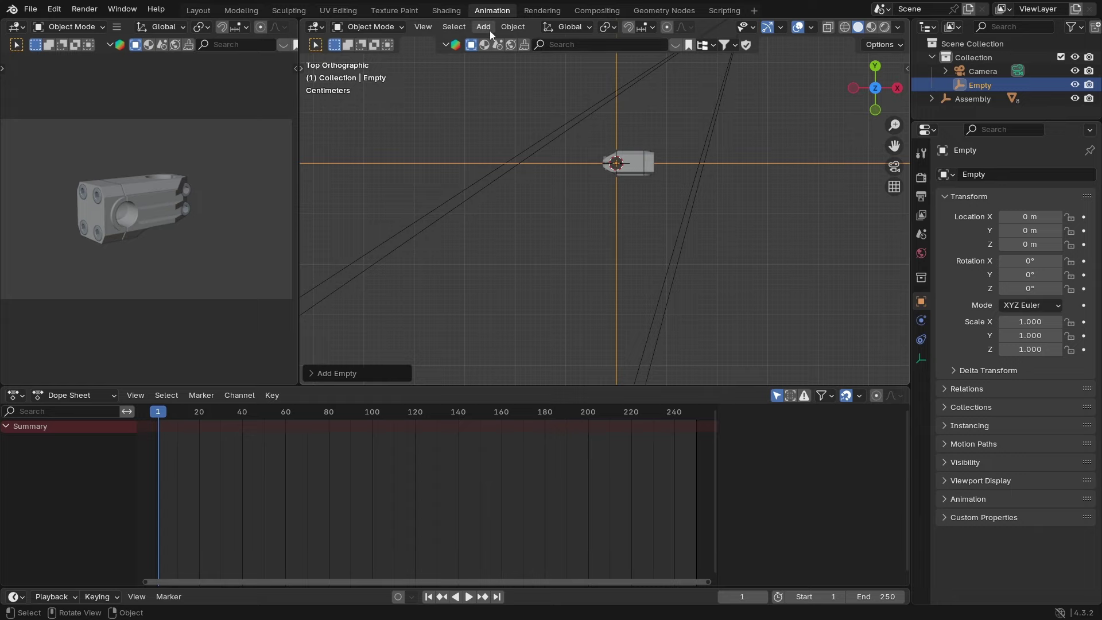
click(514, 27)
mouse_move(537, 42)
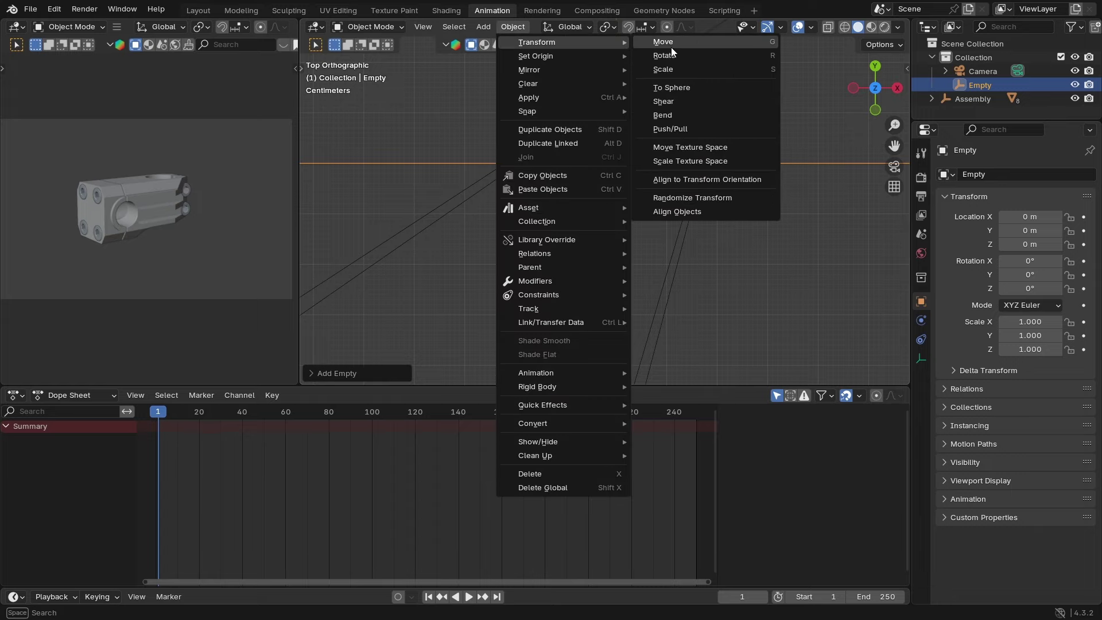
click(666, 42)
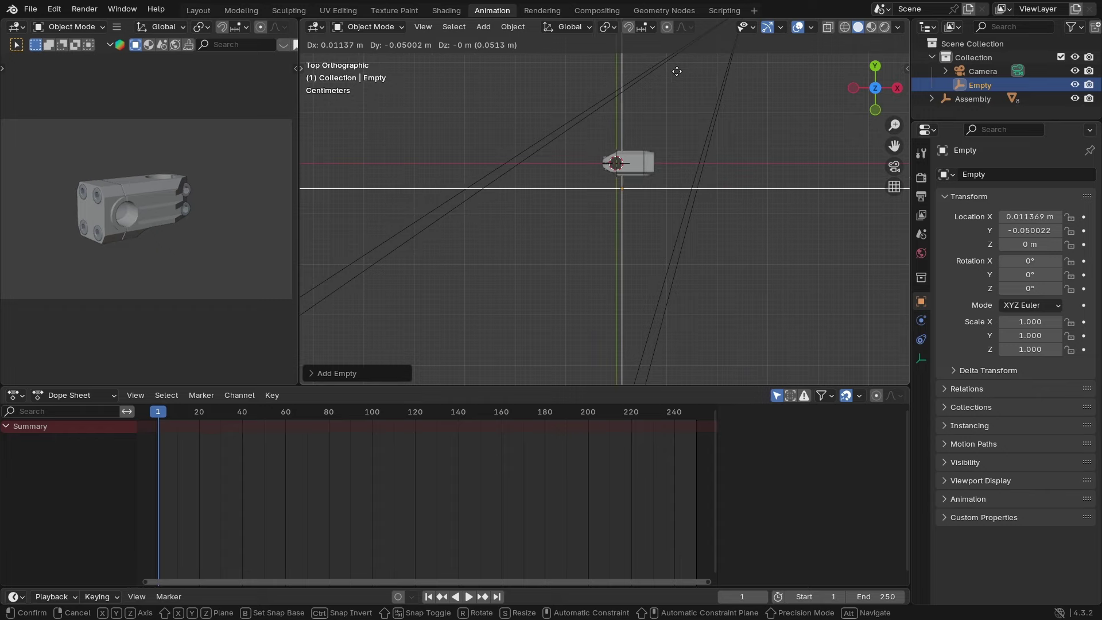
key(Escape)
Step: Show the Move gizmo and shift the empty along the X axis to about 0.031 m, near the stem's middle
shift+middle_drag(660, 145, 628, 197)
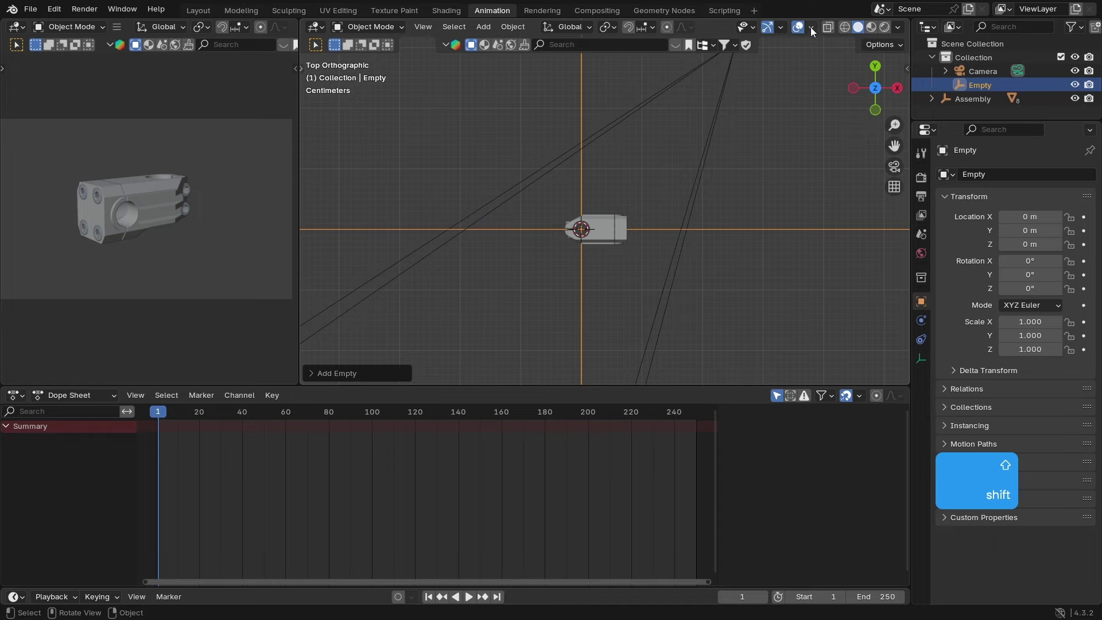
click(778, 29)
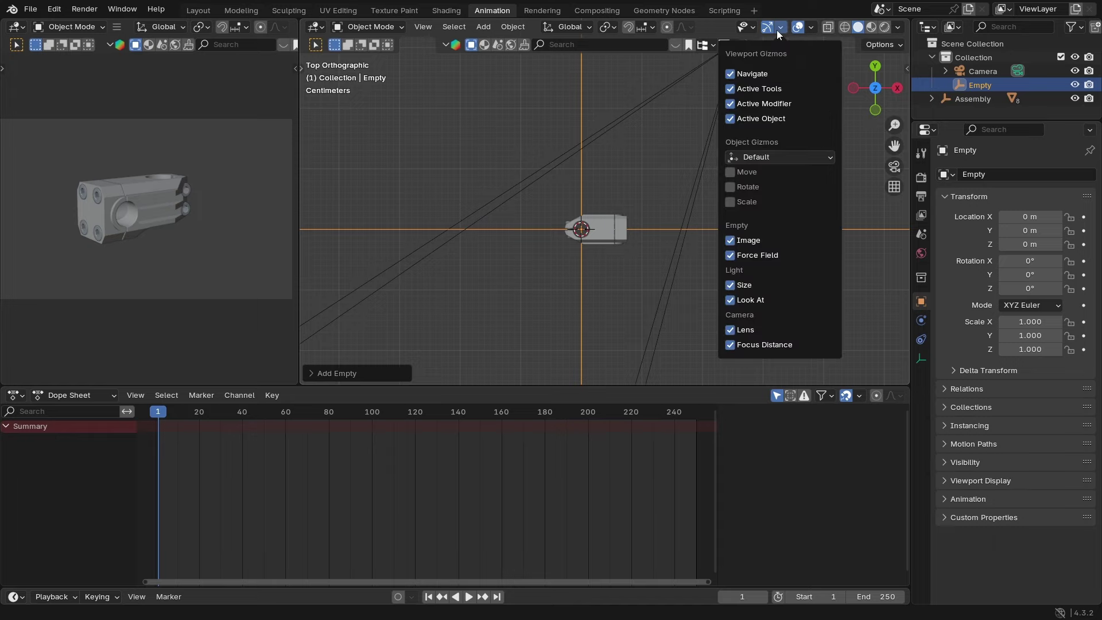
click(731, 174)
drag(632, 231, 650, 256)
scroll(645, 236, up, 3)
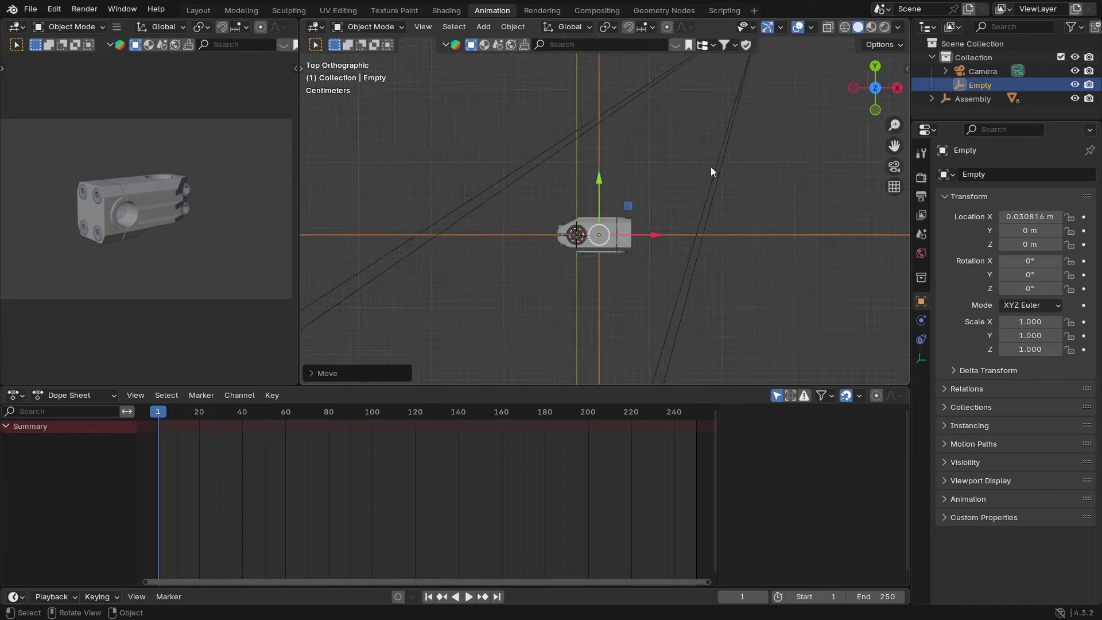
middle_drag(703, 198, 597, 129)
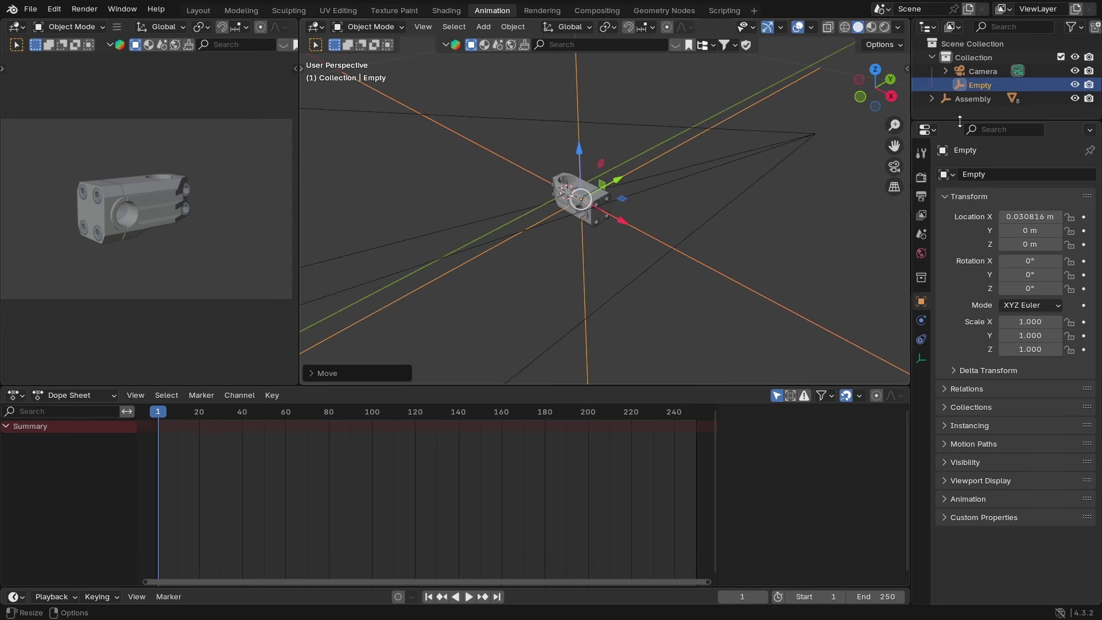
Step: Move the Assembly together with its entire child hierarchy into Collection
drag(967, 124, 967, 196)
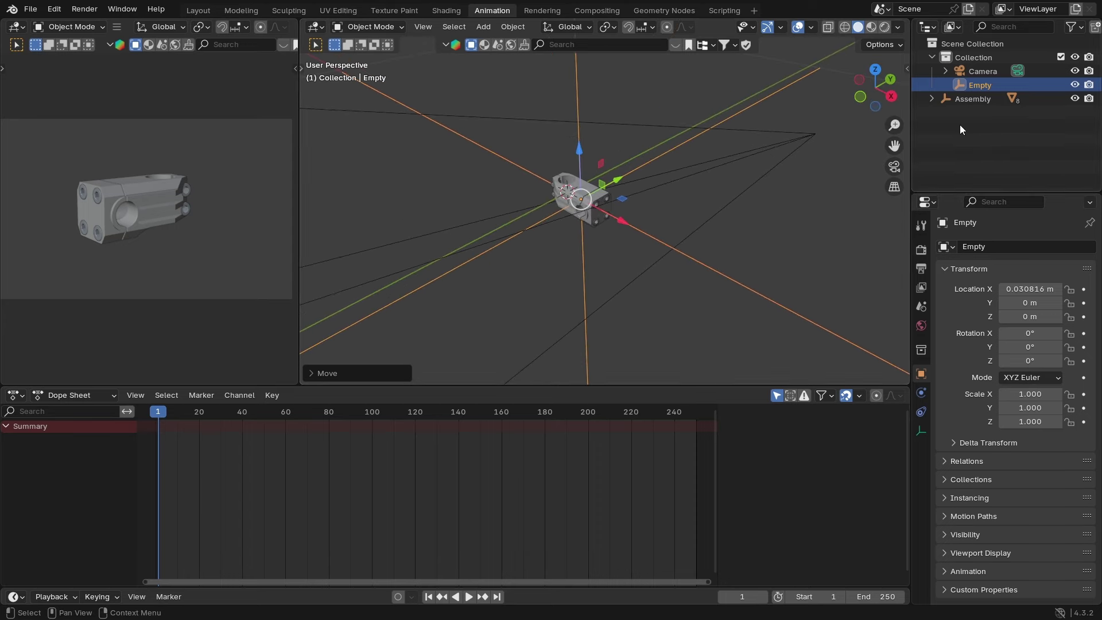
click(945, 99)
click(931, 99)
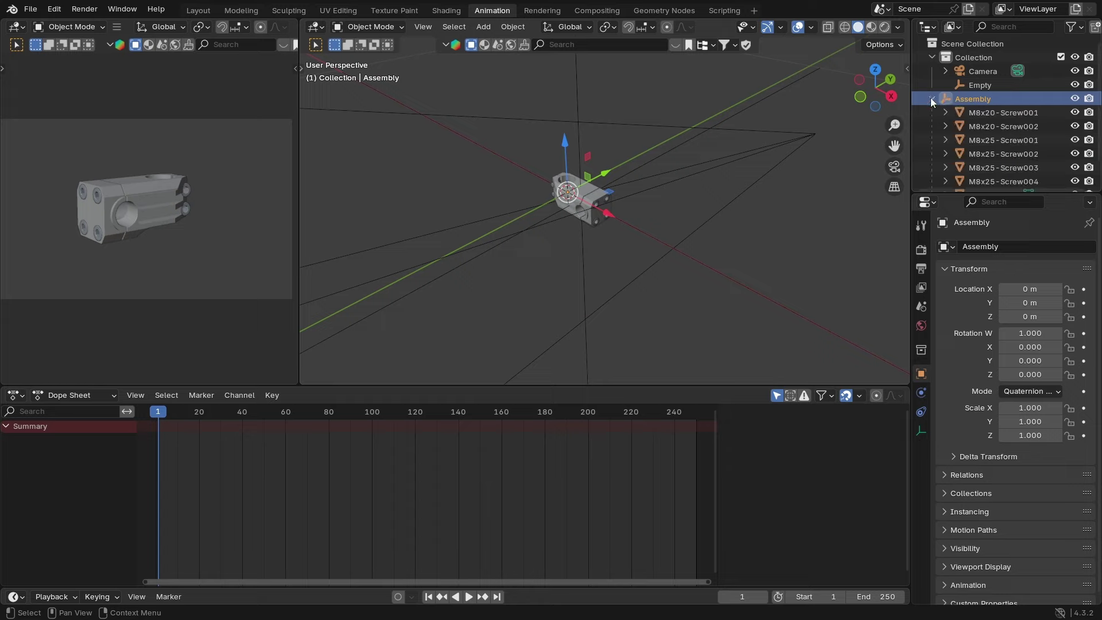
right_click(946, 98)
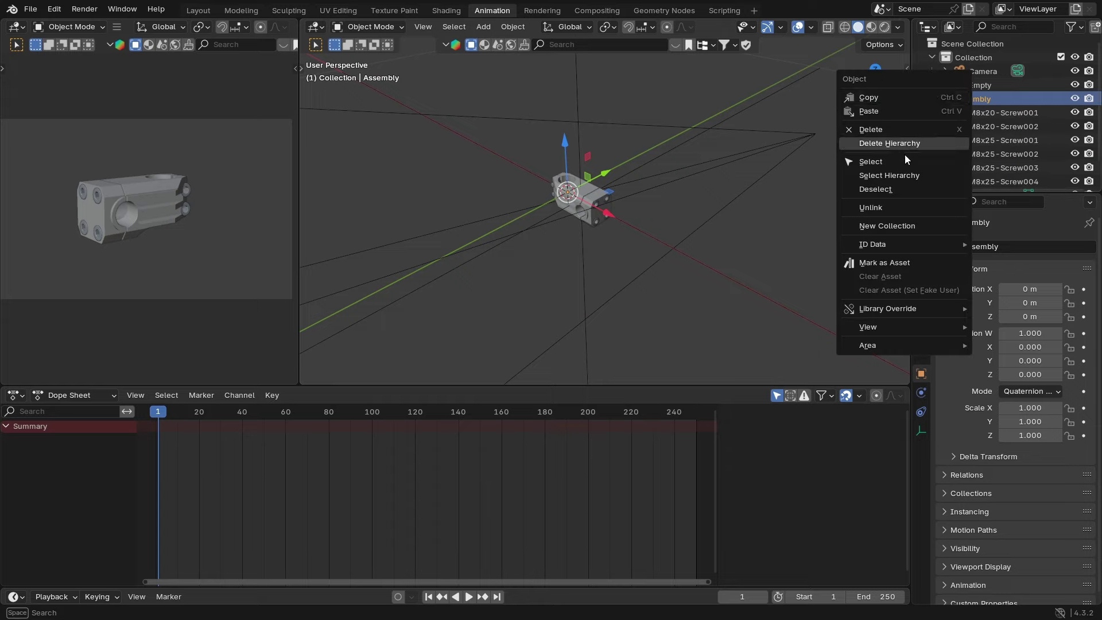
click(895, 177)
drag(960, 99, 976, 56)
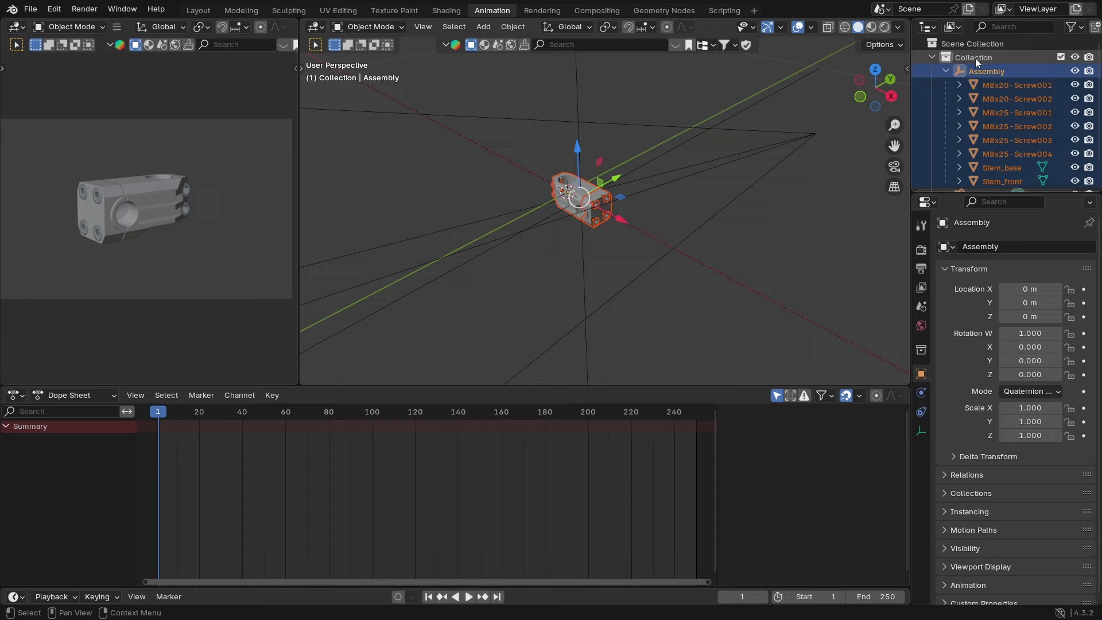
click(946, 71)
click(966, 129)
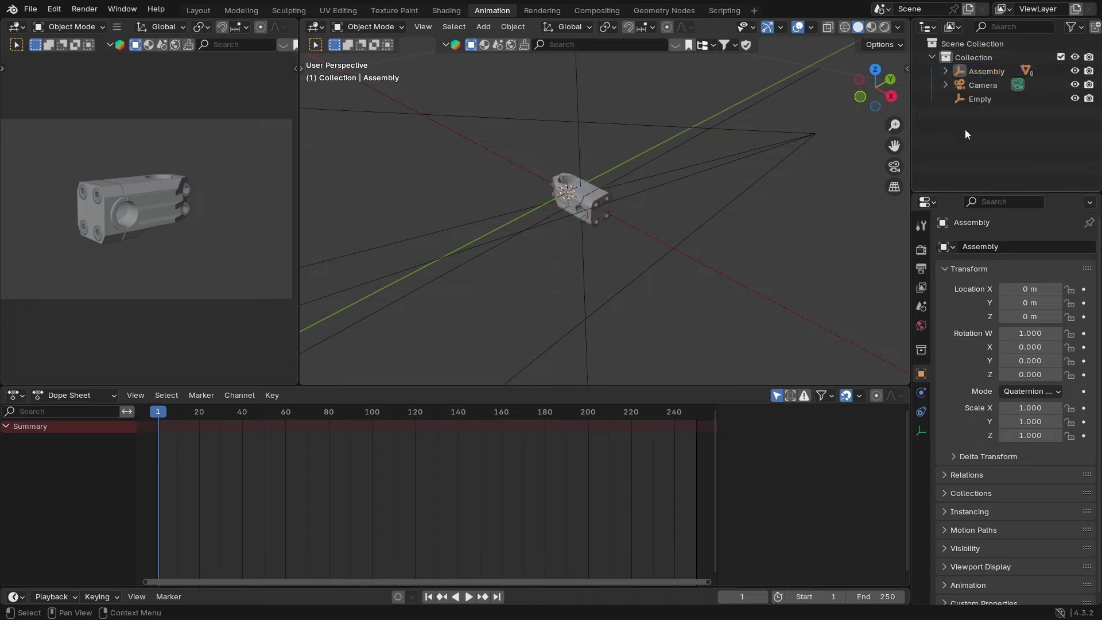
Step: Rename the empty as Master_stem
middle_drag(628, 173, 700, 159)
click(974, 98)
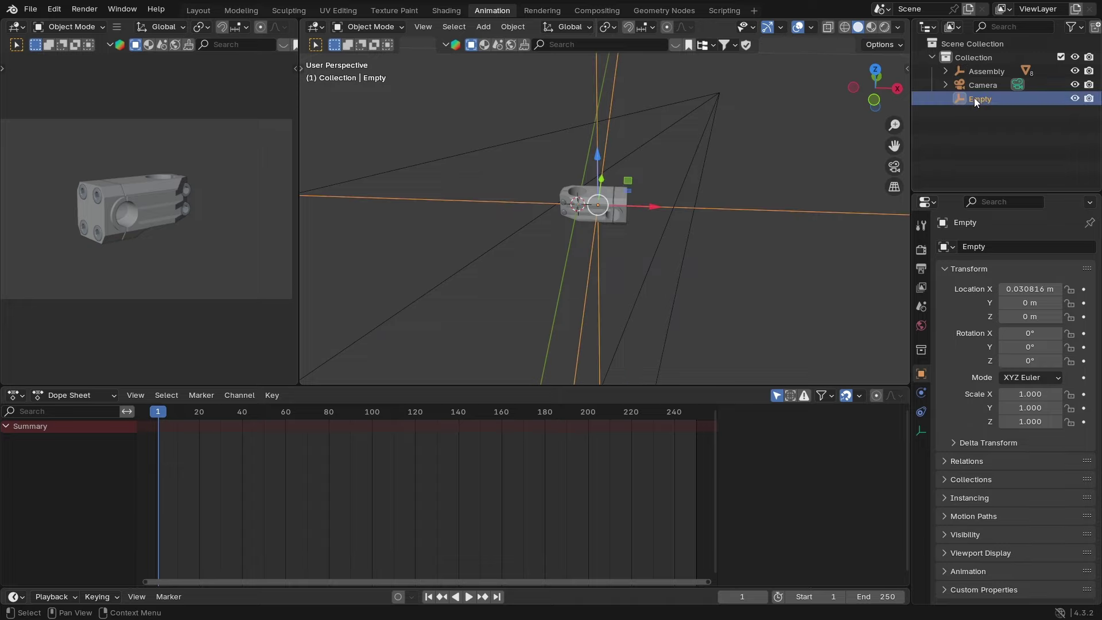
key(F2)
text(Master_stem)
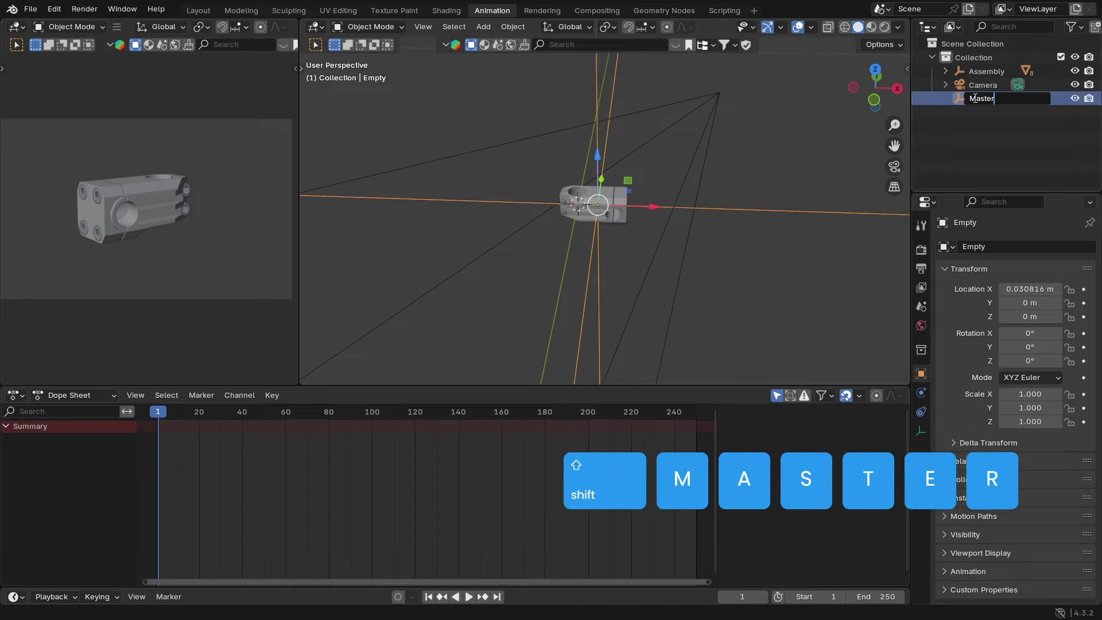
key(Return)
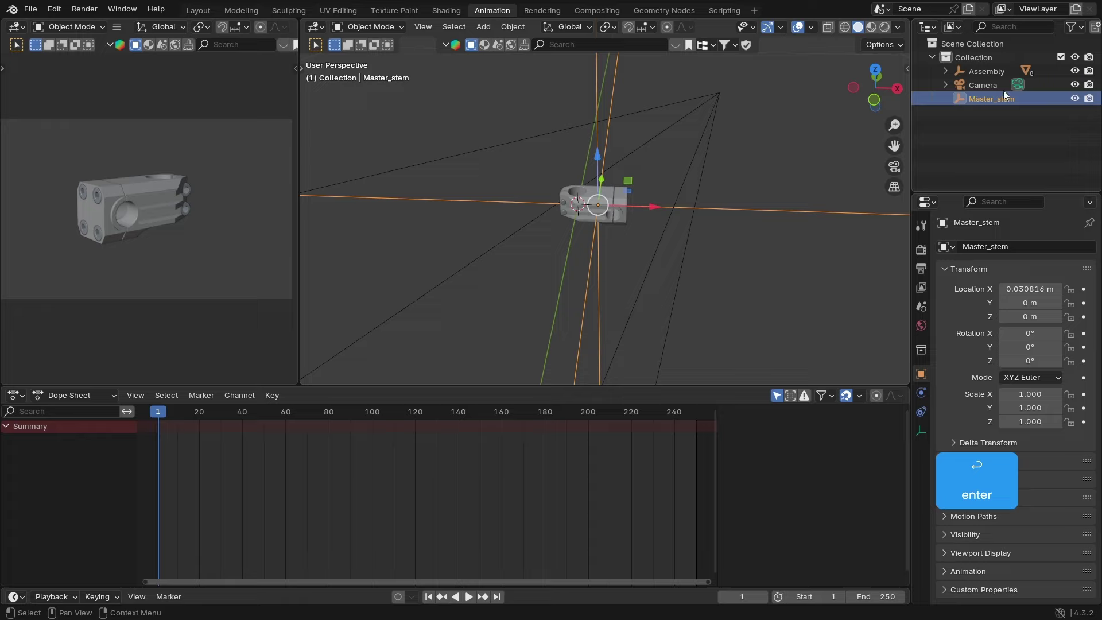
click(680, 197)
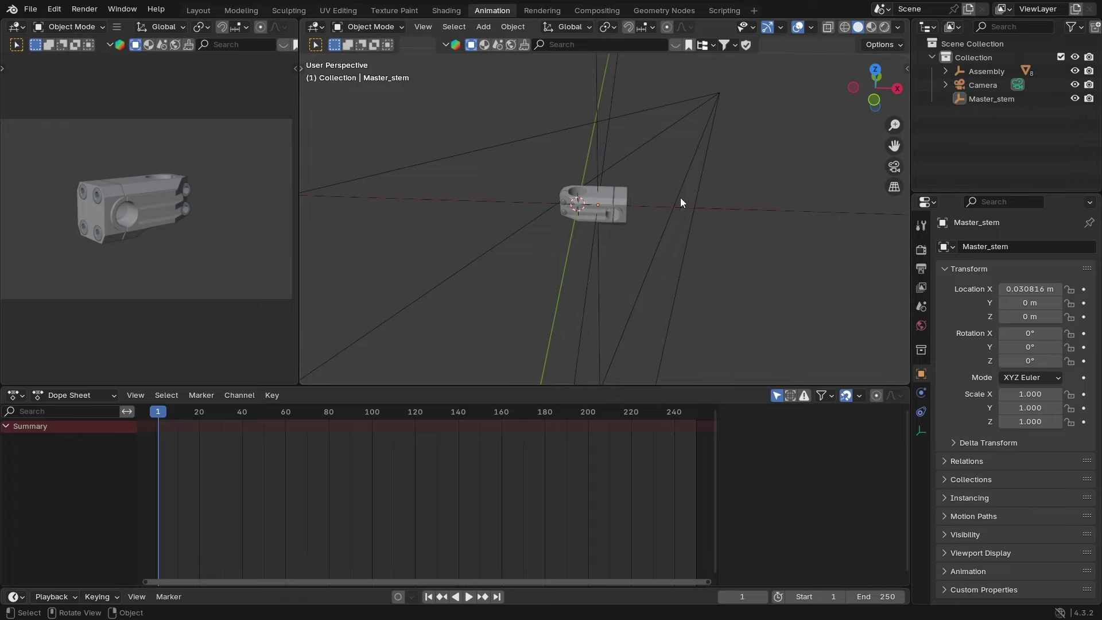
Step: Expand the Assembly hierarchy and enlarge the Outliner to examine its screws and stem parts
middle_drag(681, 197, 638, 206)
click(987, 72)
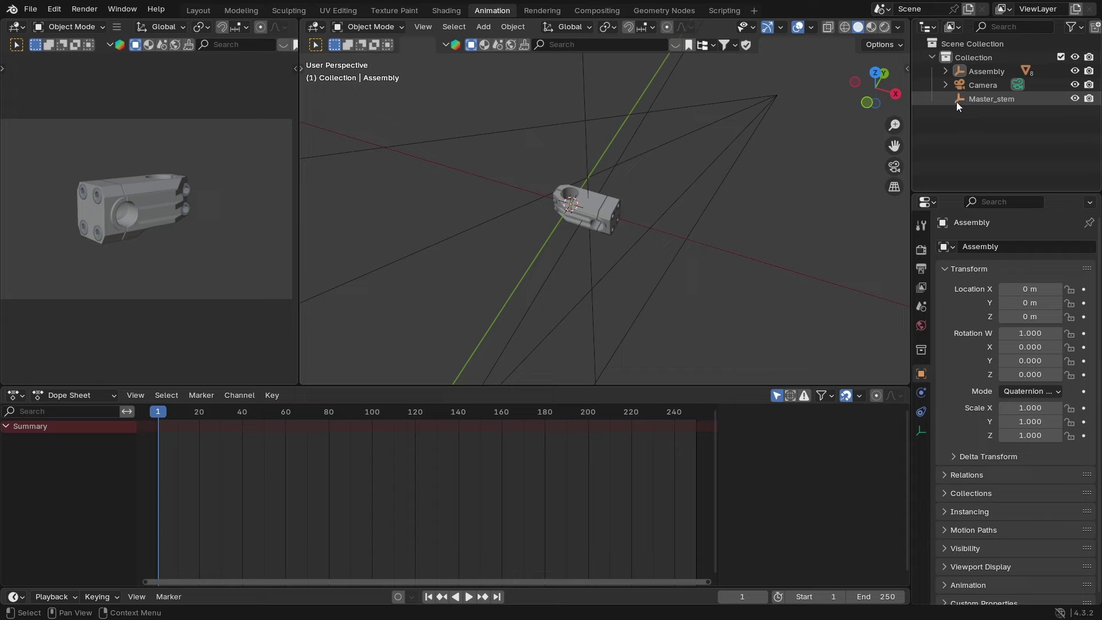
click(988, 99)
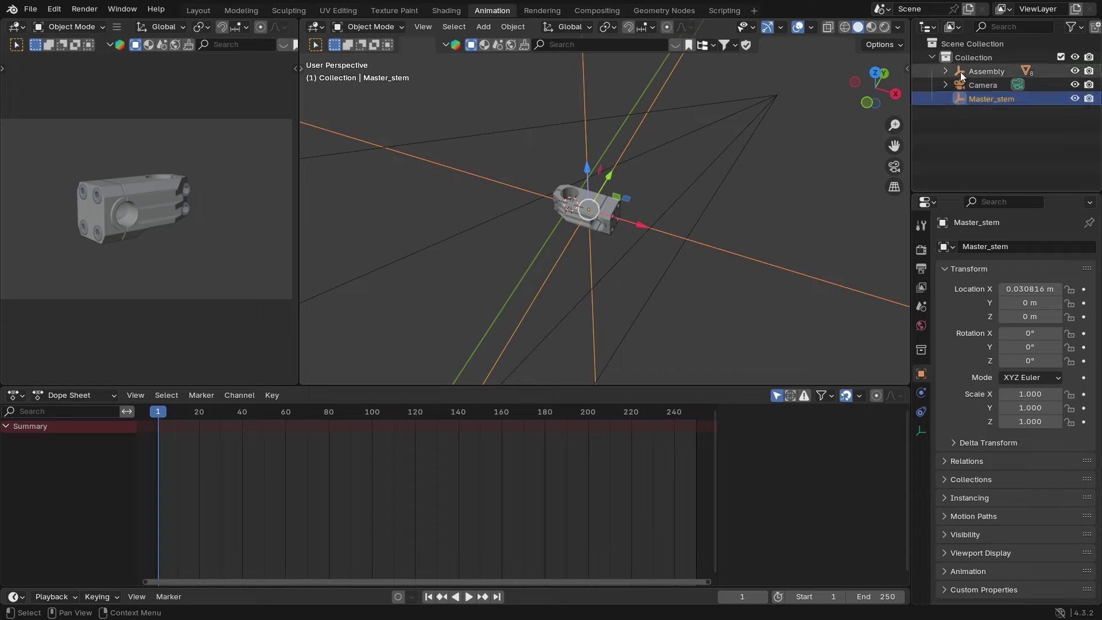
click(946, 71)
click(977, 84)
click(977, 74)
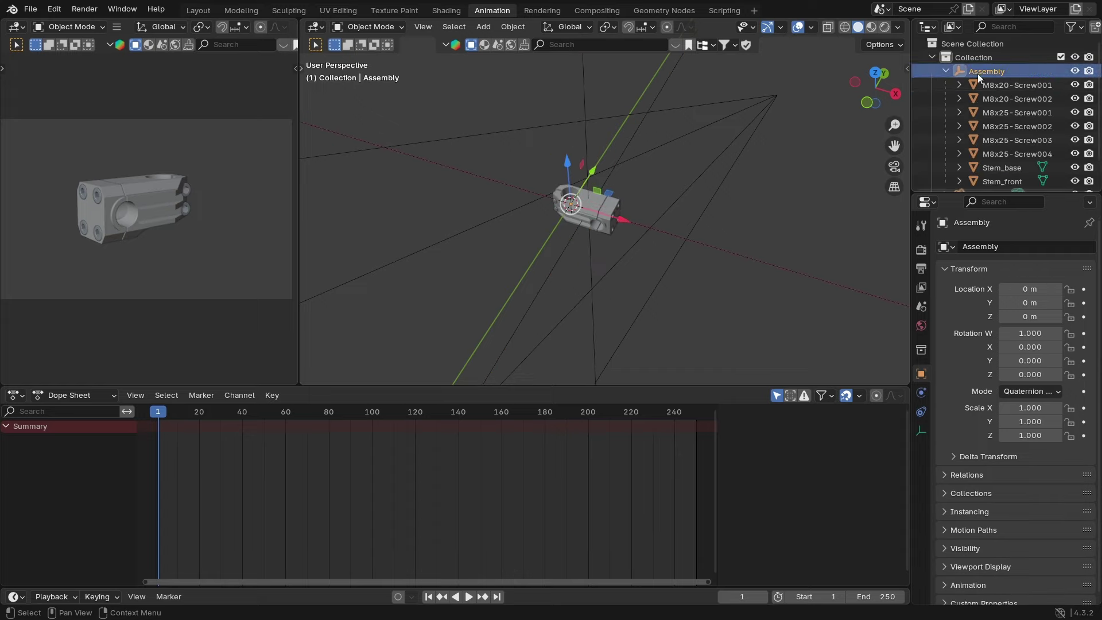
drag(957, 193, 961, 276)
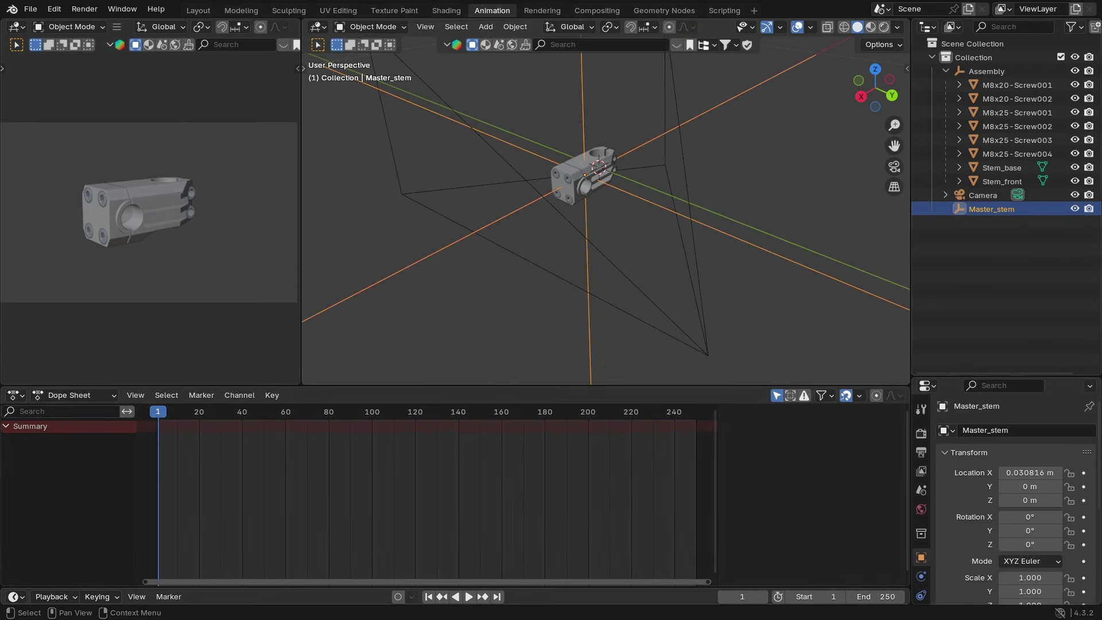
Step: Collapse the Assembly hierarchy and move the Camera out of Collection to the scene's root level
click(945, 71)
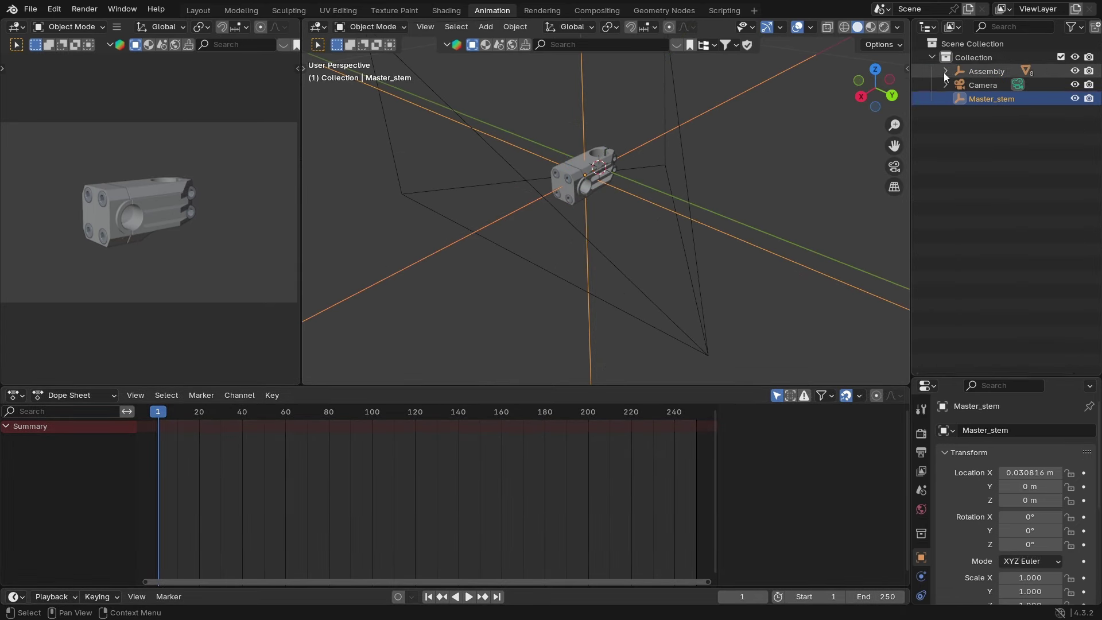
click(967, 127)
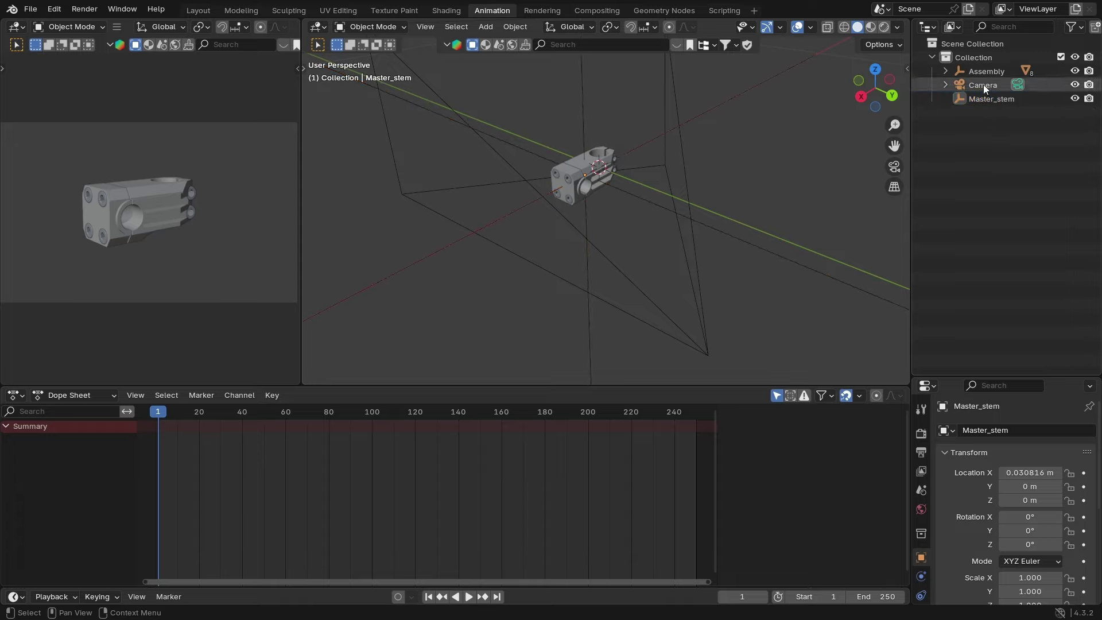
drag(974, 85, 984, 149)
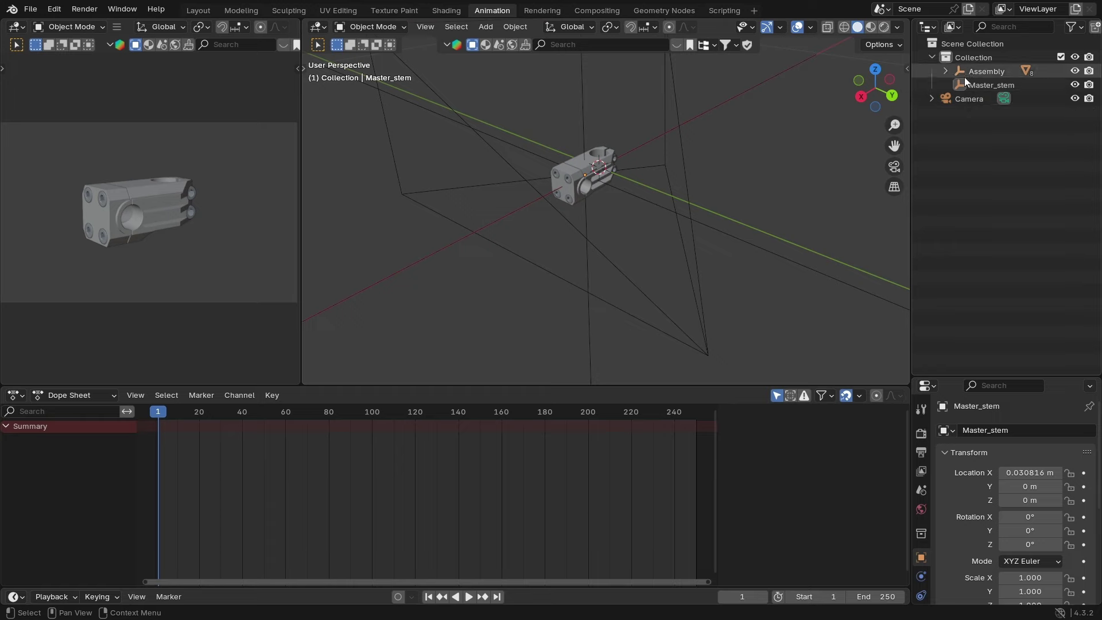
Step: Parent the Assembly to the Master_stem empty and check the nested hierarchy in the Outliner
click(979, 73)
ctrl+click(986, 85)
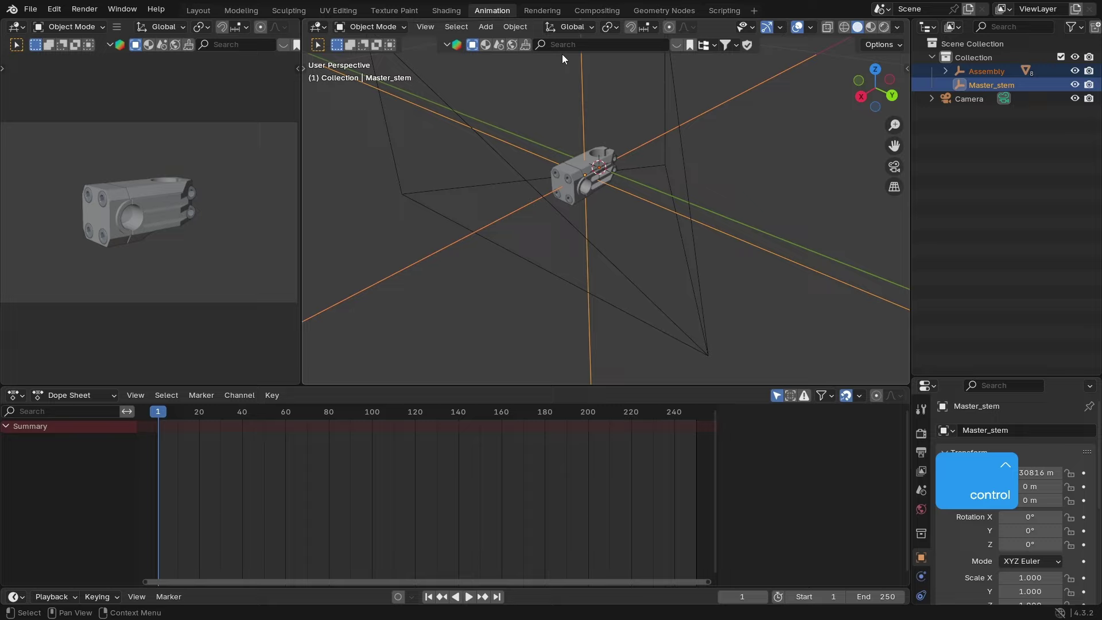
click(515, 27)
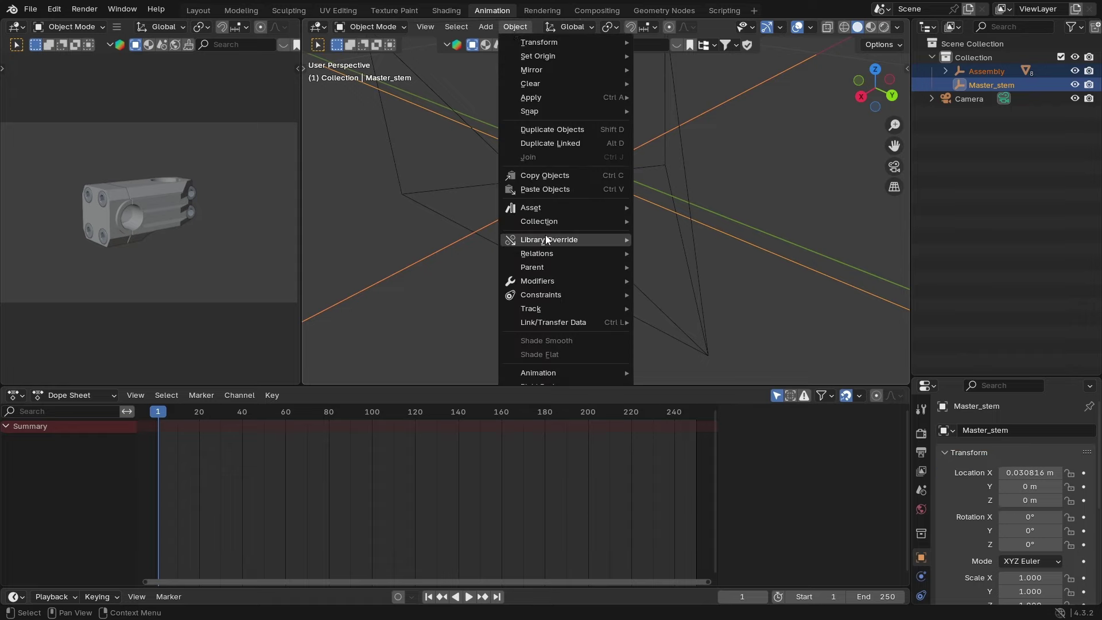
mouse_move(547, 267)
click(668, 268)
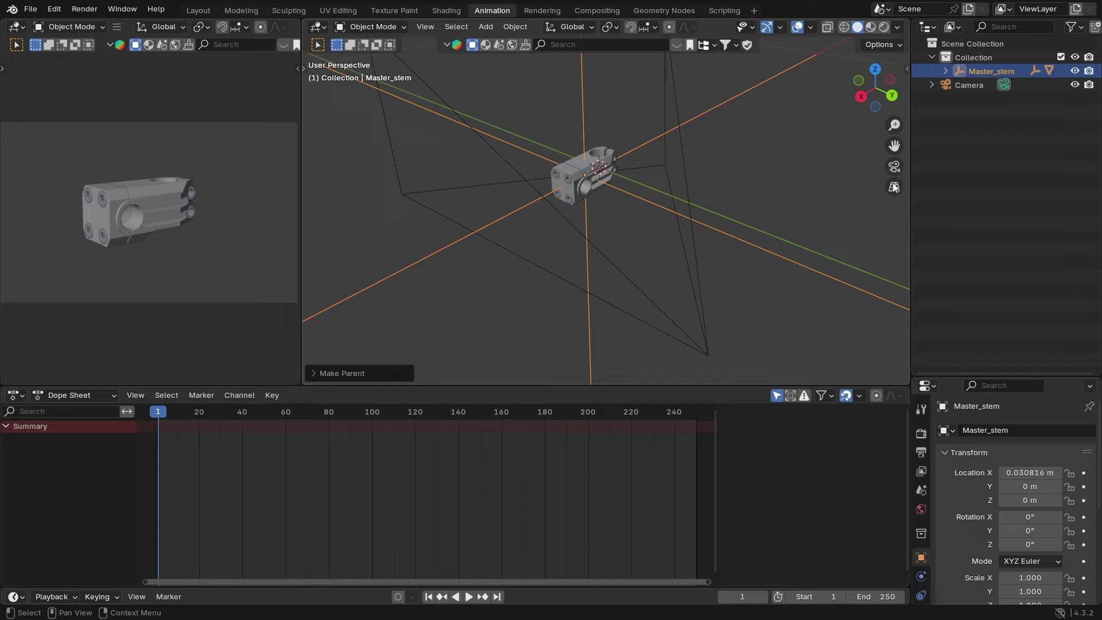
click(946, 70)
click(959, 85)
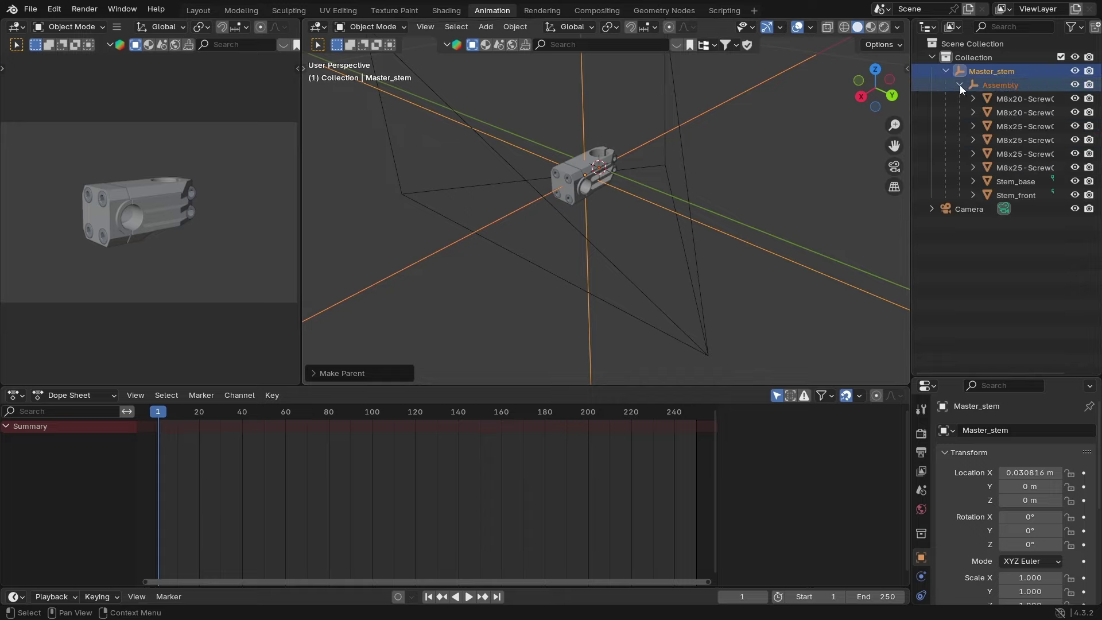
click(947, 70)
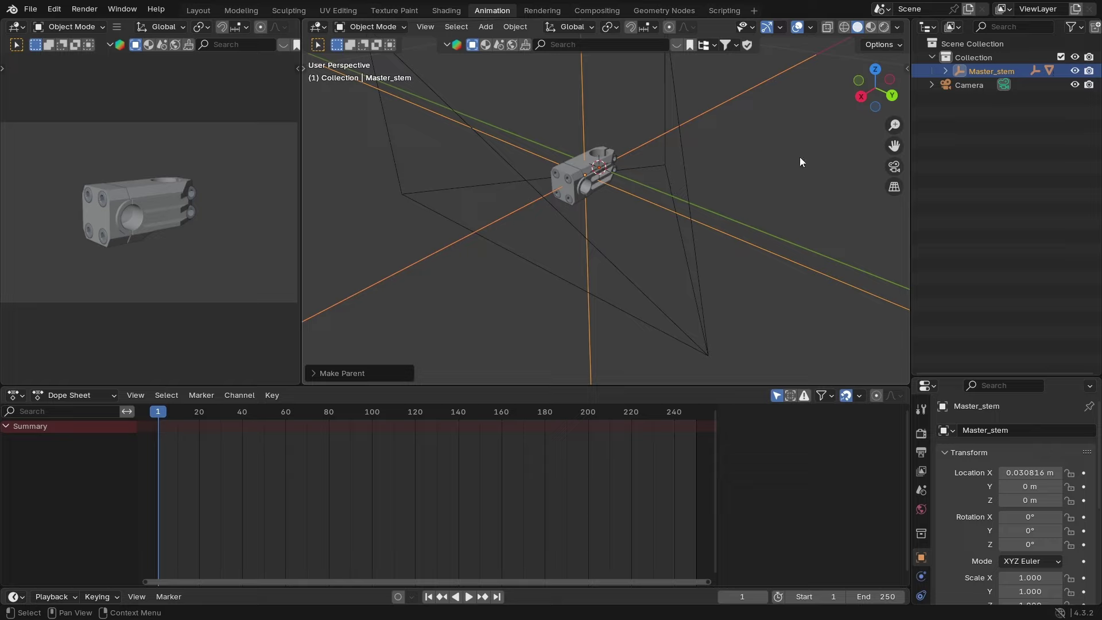
Step: Show the Rotate gizmo on Master_stem, try rotating it about -274° around the Z axis and undo the rotation
click(746, 189)
click(659, 205)
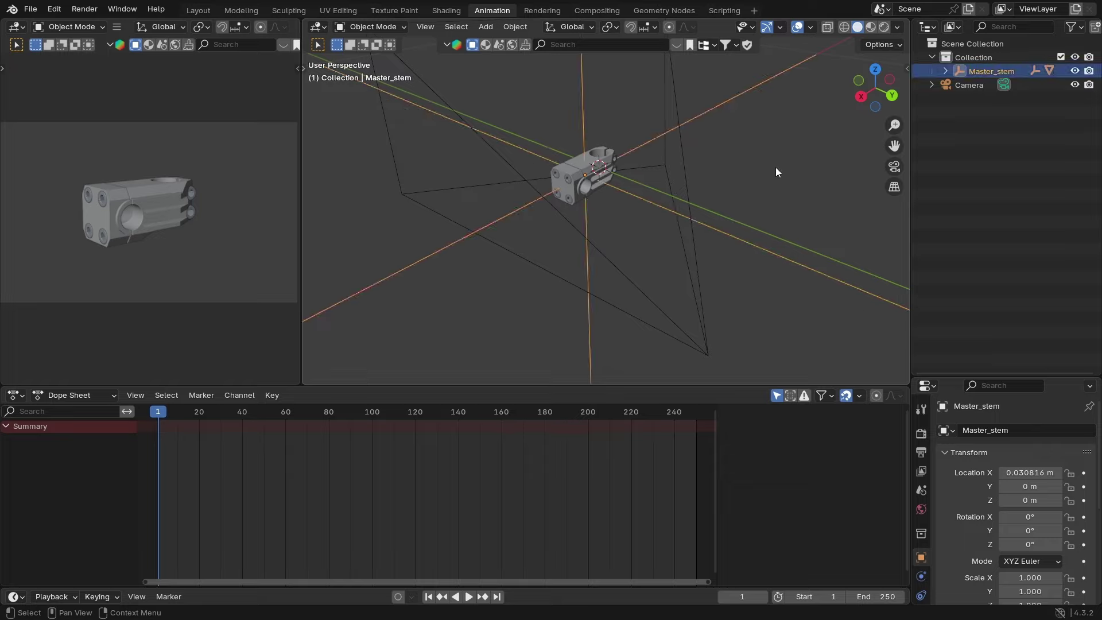
click(781, 26)
click(735, 192)
drag(637, 189, 592, 153)
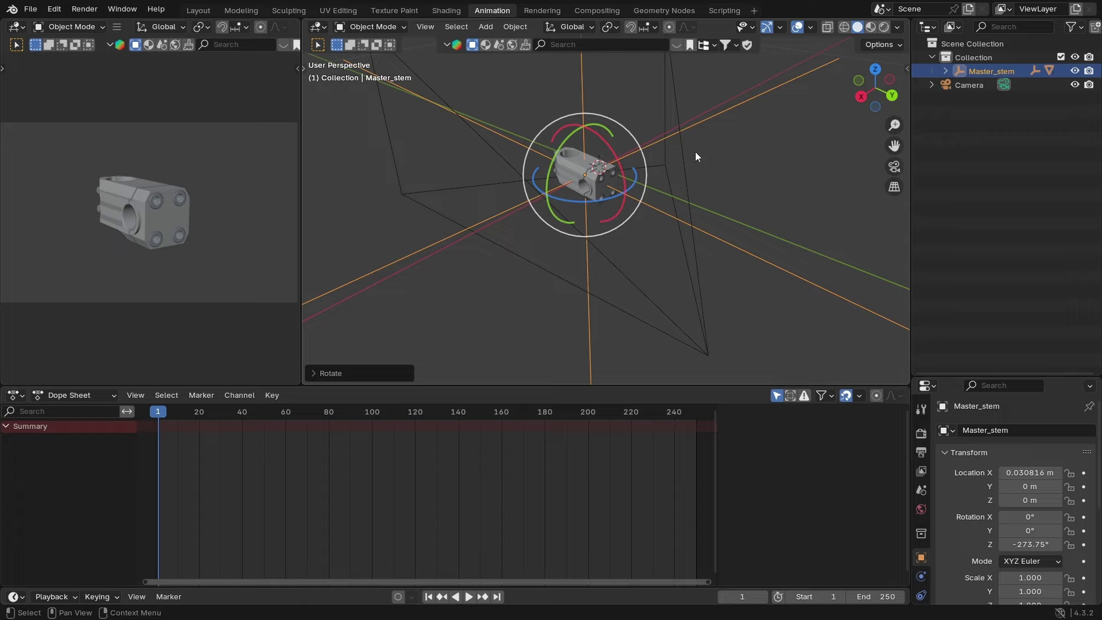
key(ctrl+z)
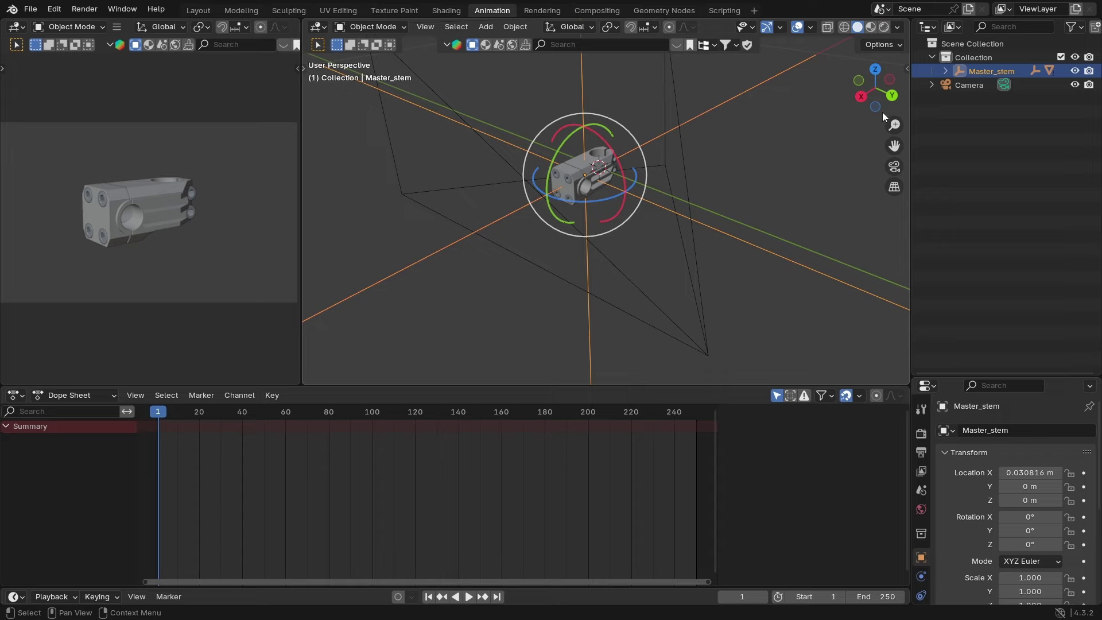
Step: Show Master_stem's transform values in the viewport sidebar and change the Dope Sheet editor to a Timeline
click(905, 71)
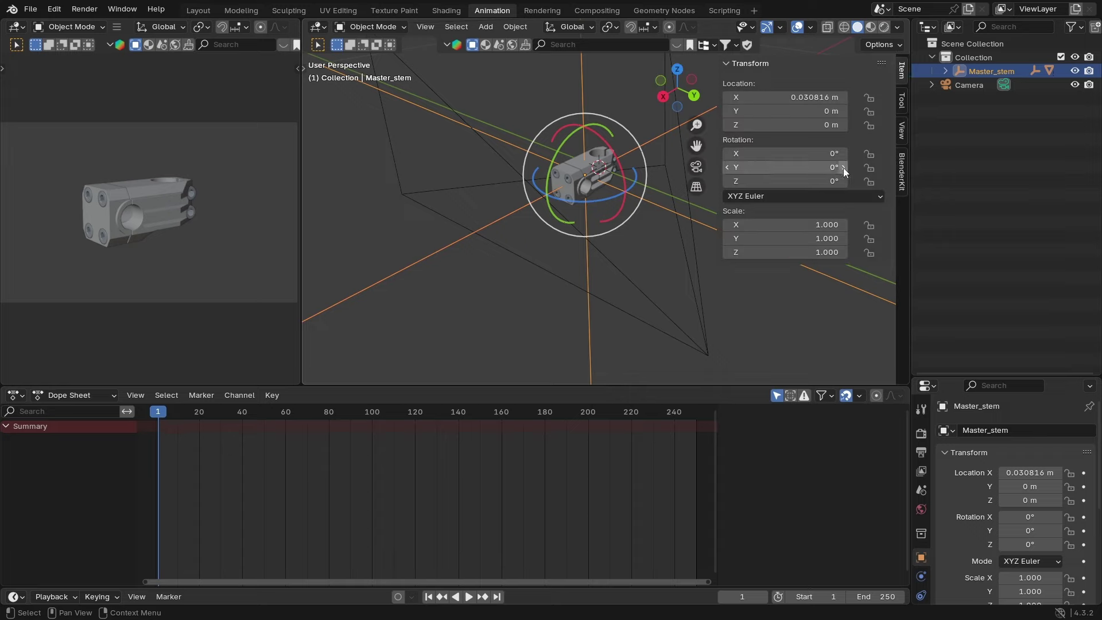
middle_drag(642, 189, 570, 200)
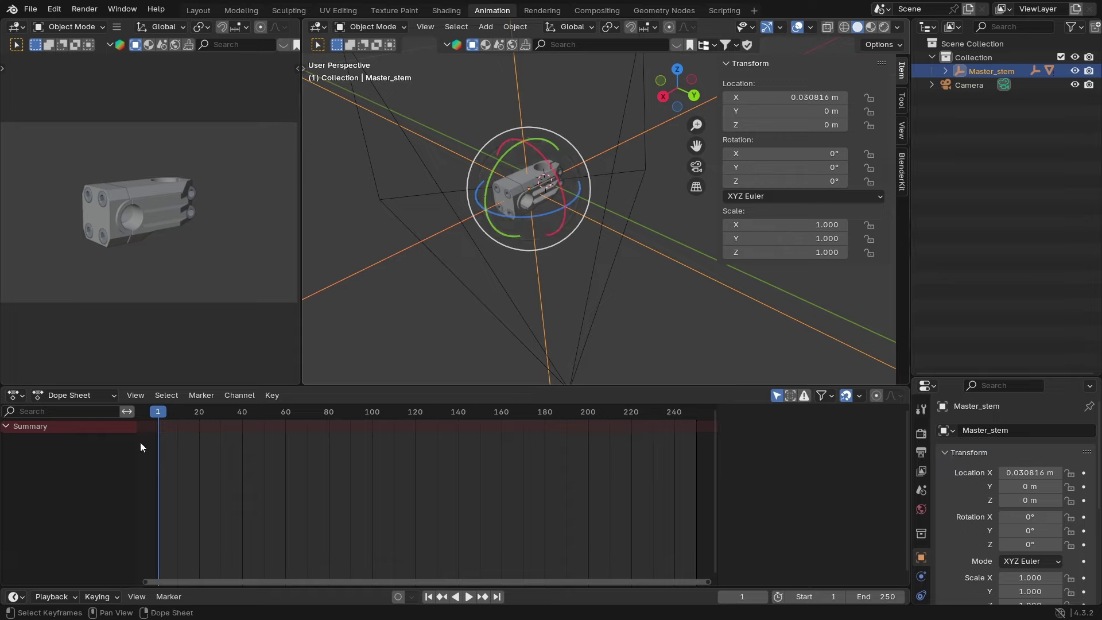
click(16, 395)
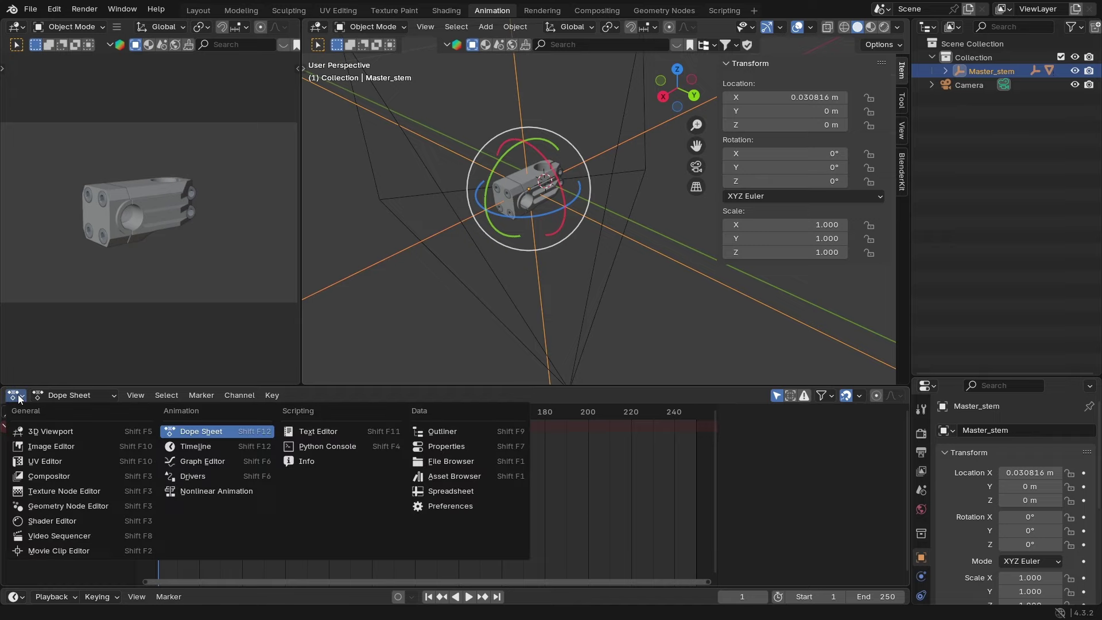
click(191, 448)
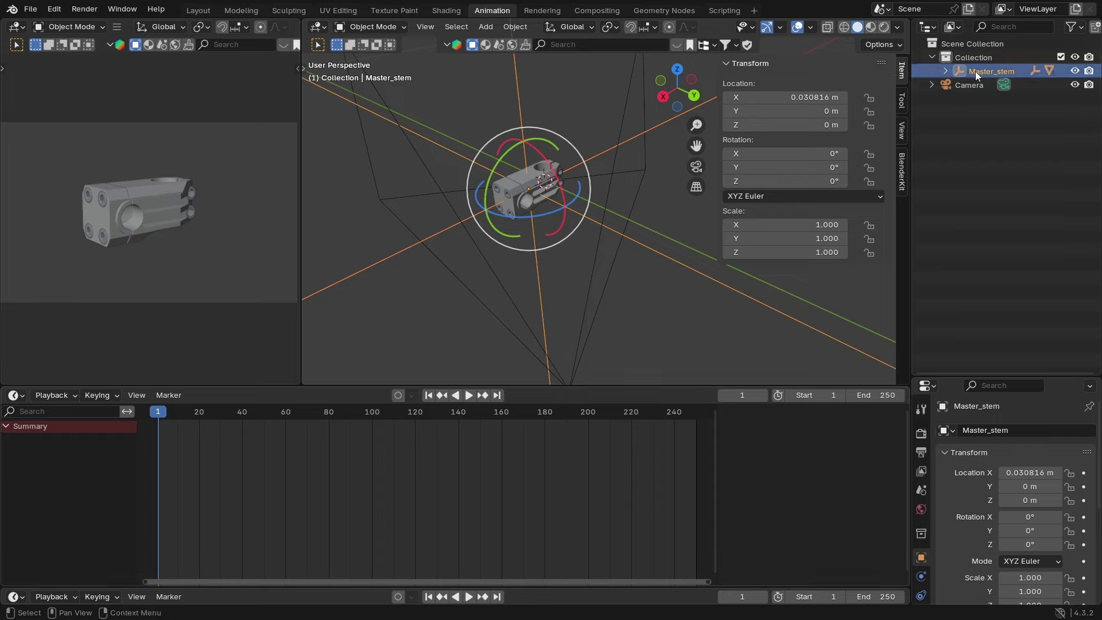
Step: Insert a Rotation keyframe for Master_stem at frame 1
click(663, 196)
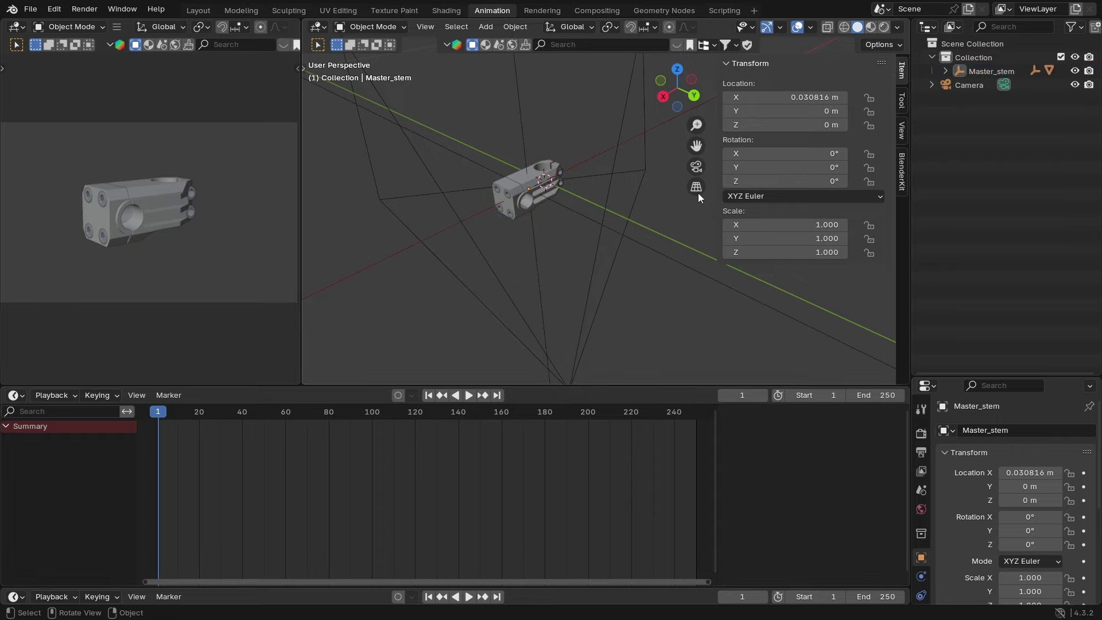
click(651, 247)
click(514, 29)
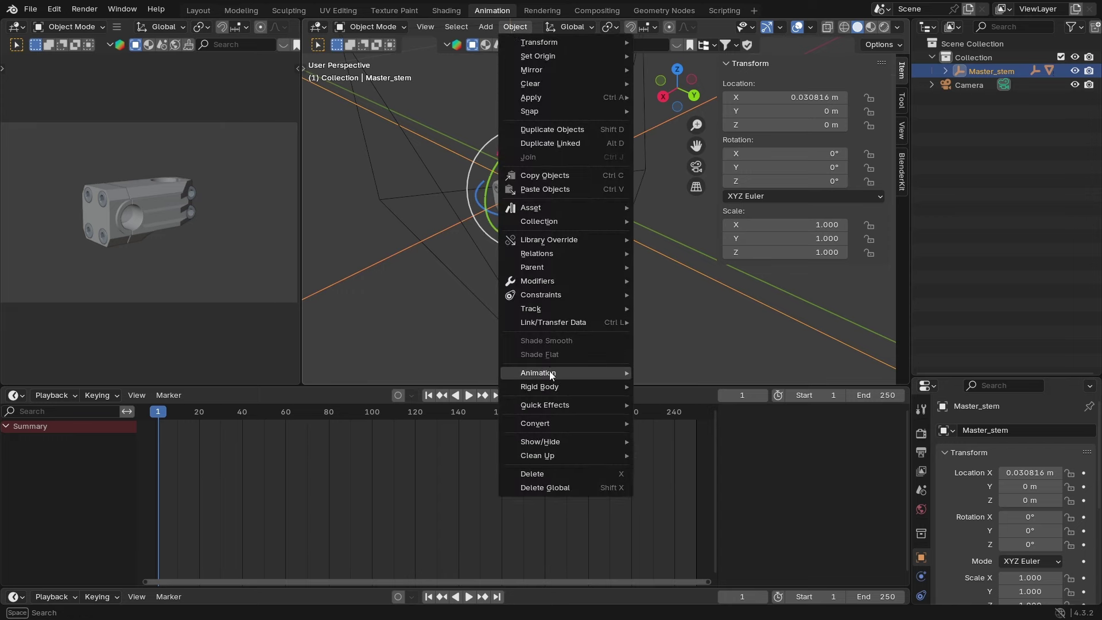
mouse_move(550, 371)
click(695, 386)
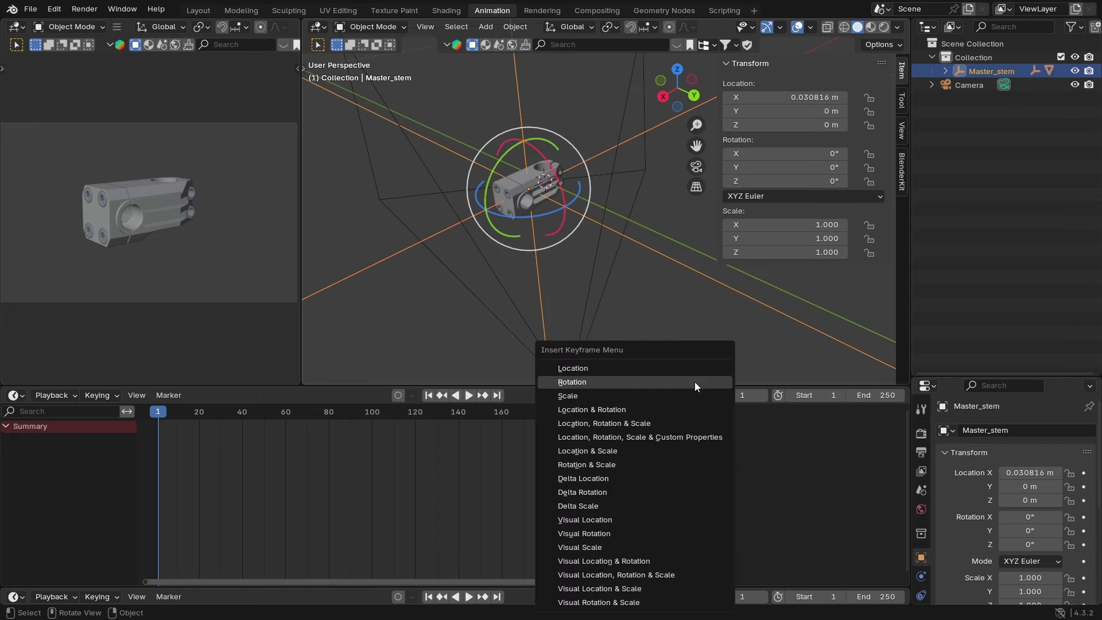
click(647, 381)
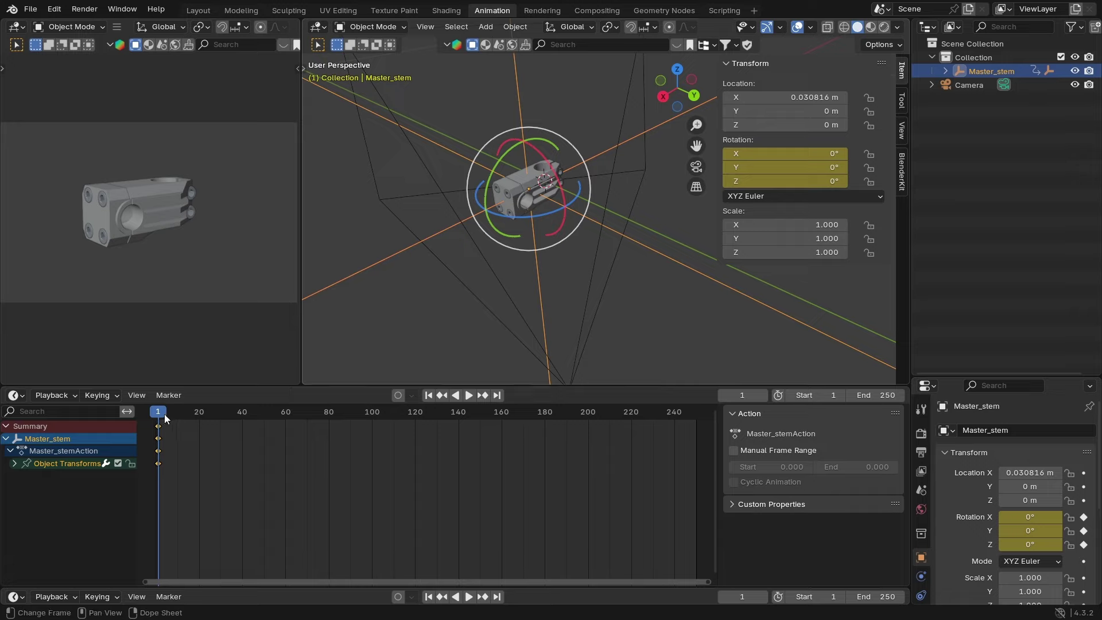
Step: Go to frame 80 and set Master_stem's Z rotation to 360°
drag(167, 416, 329, 428)
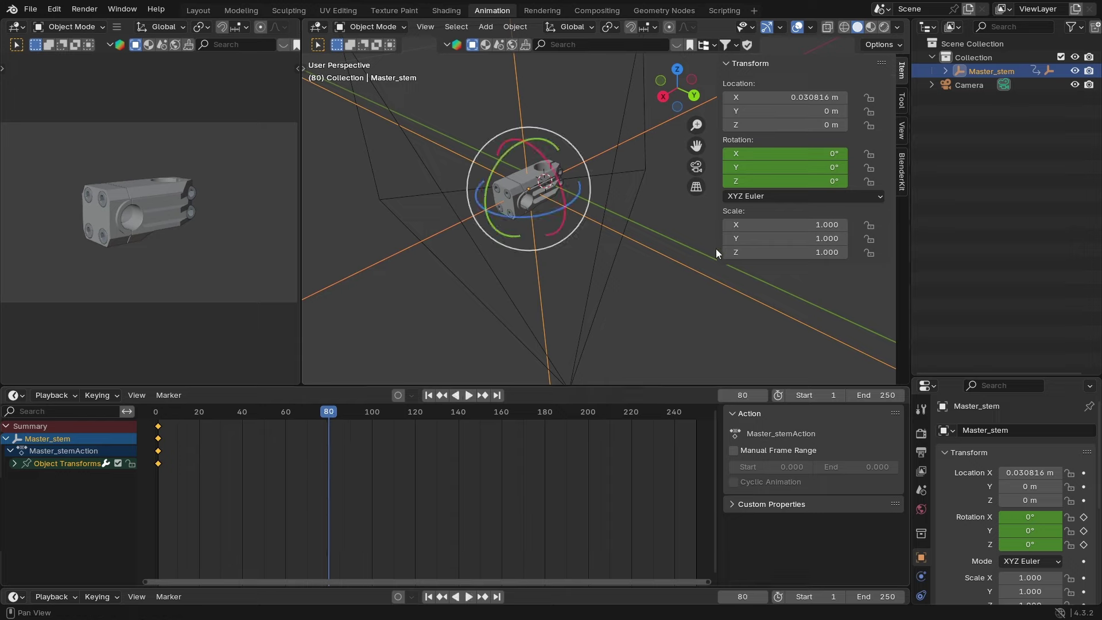
click(808, 182)
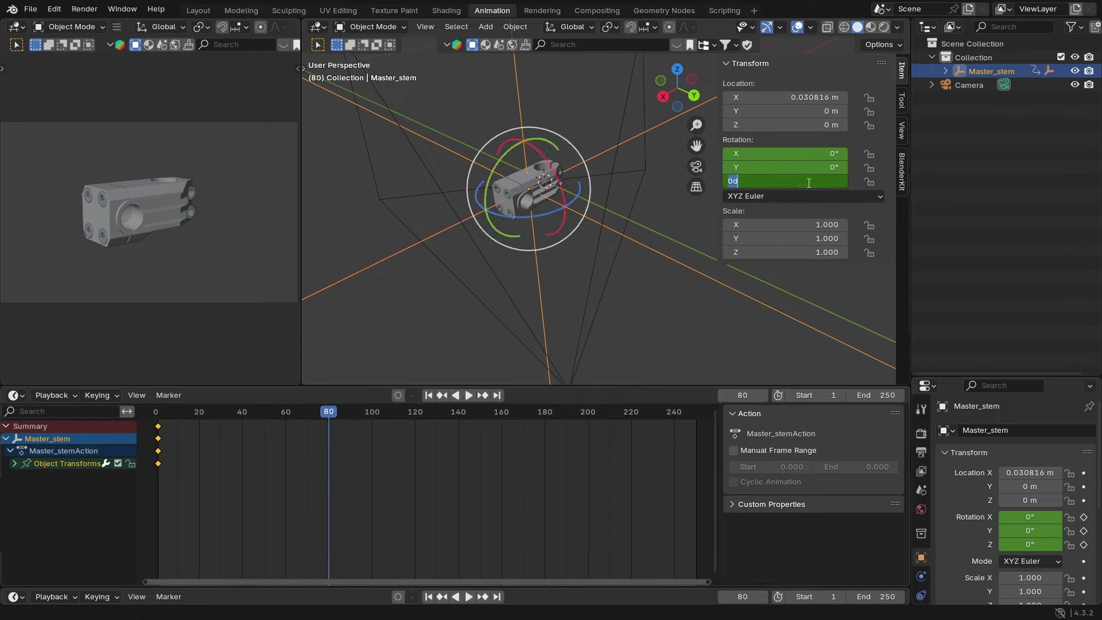
text(360)
key(Return)
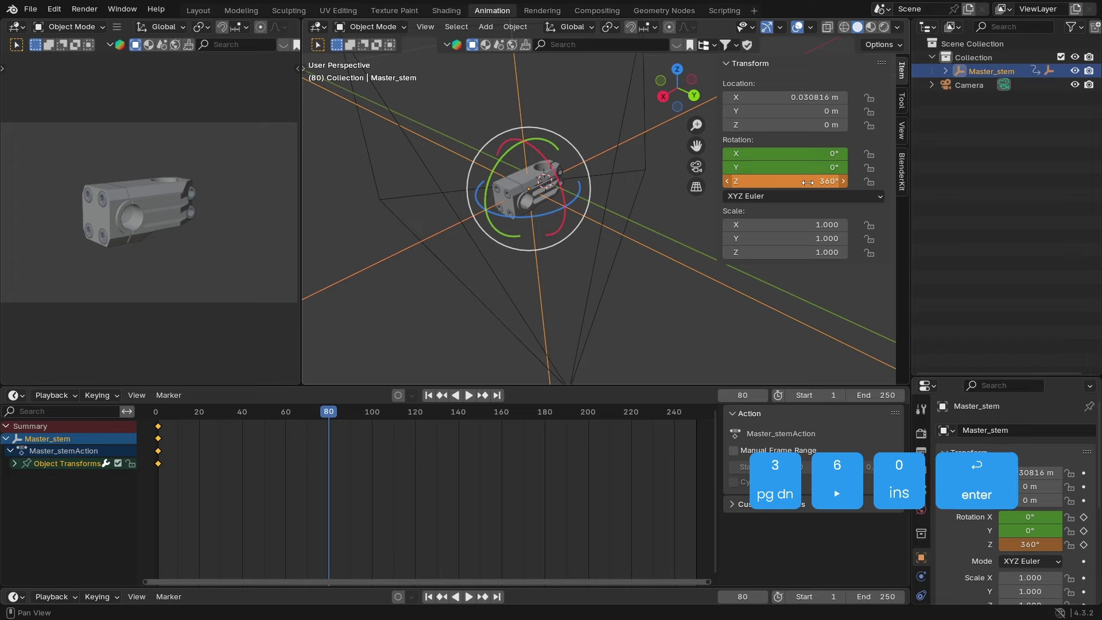
Step: Insert a Rotation keyframe for Master_stem at frame 80
click(523, 27)
mouse_move(578, 374)
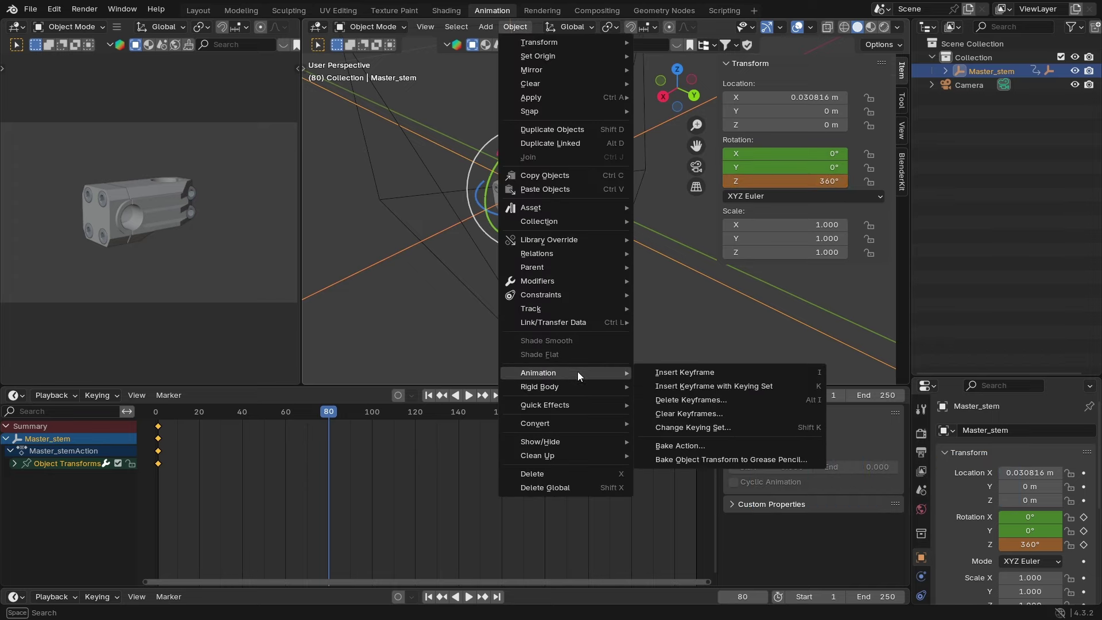
click(688, 387)
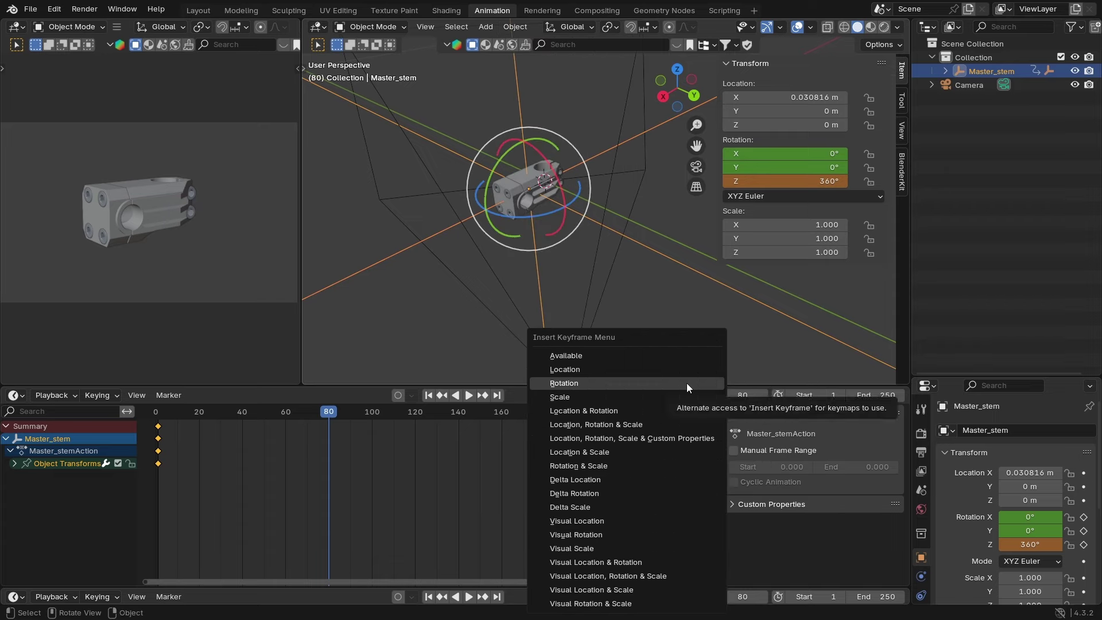
click(686, 384)
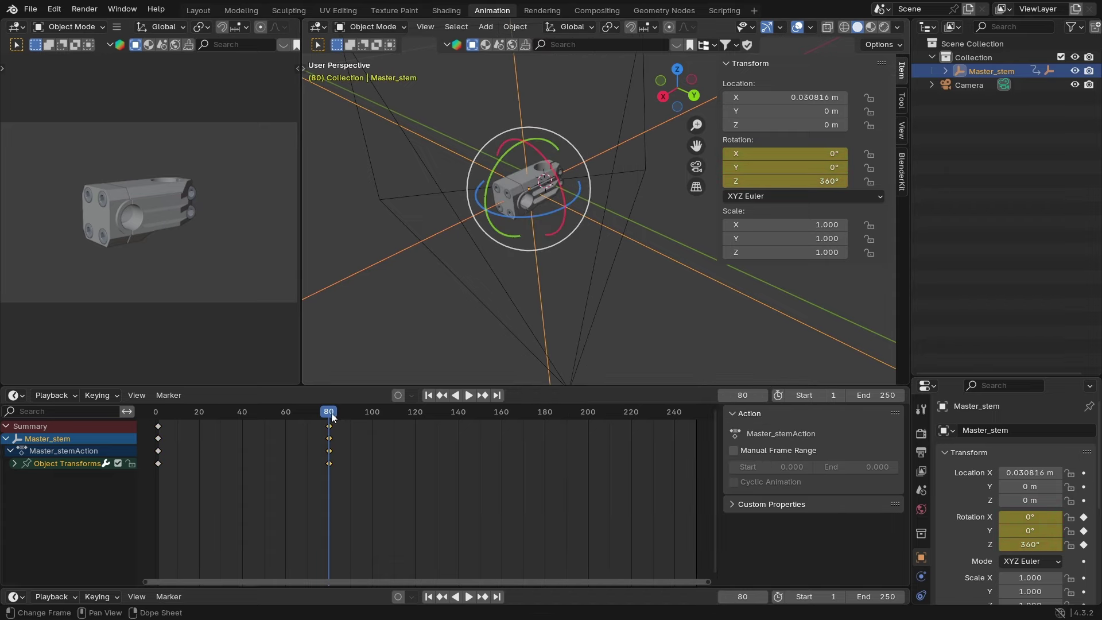
Step: Switch the camera viewport to Rendered shading and play the animation from frame 1
drag(332, 412, 159, 412)
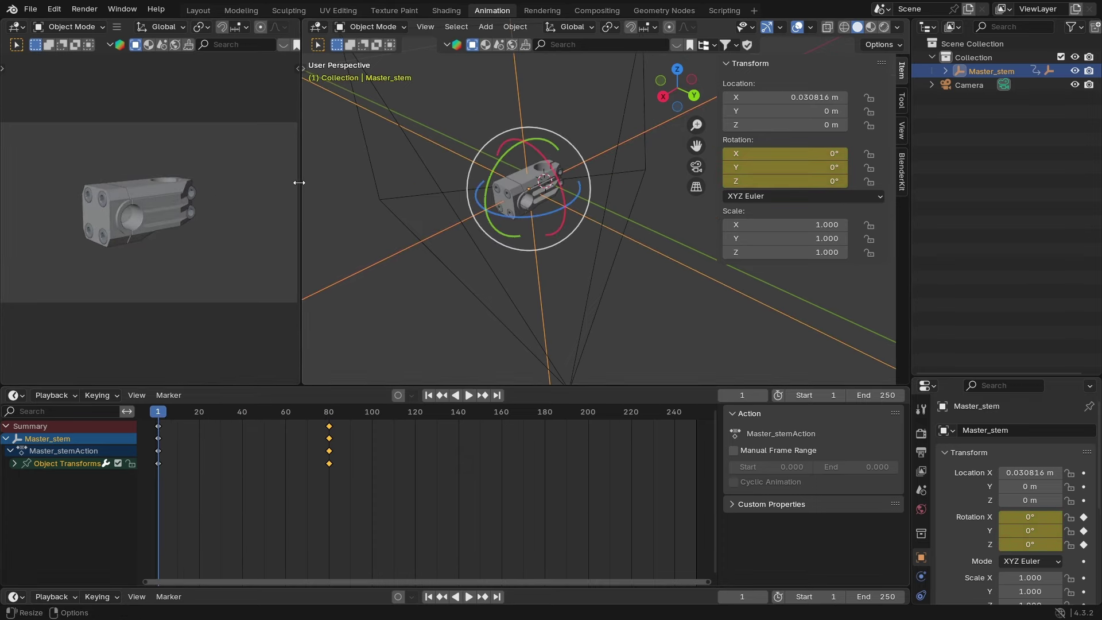
drag(381, 142, 473, 142)
click(448, 28)
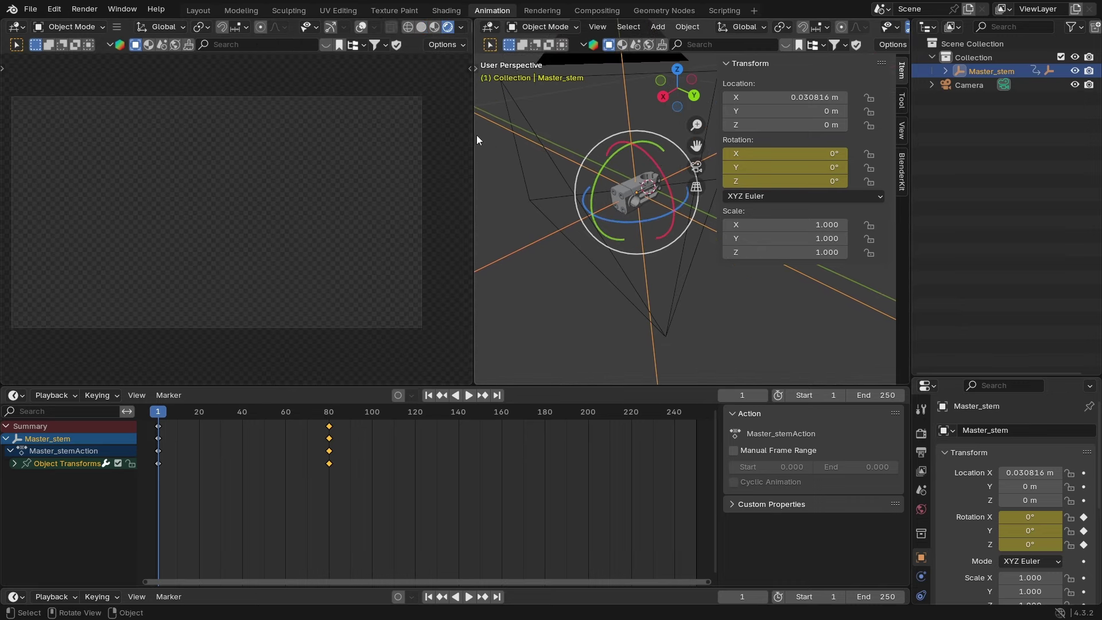
drag(474, 194, 296, 214)
click(469, 395)
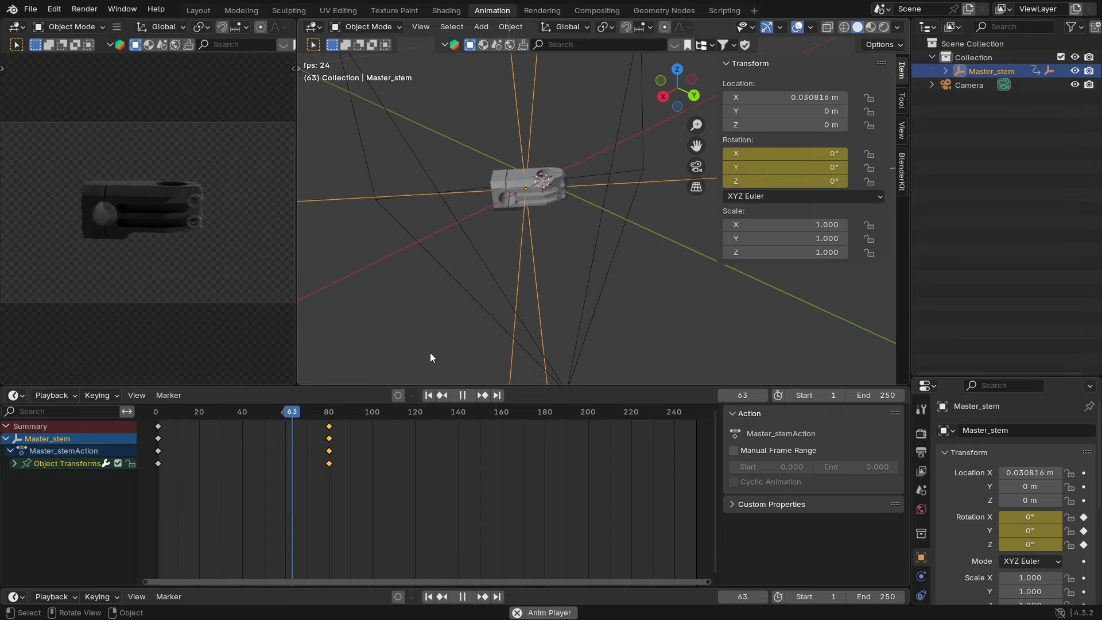
click(463, 395)
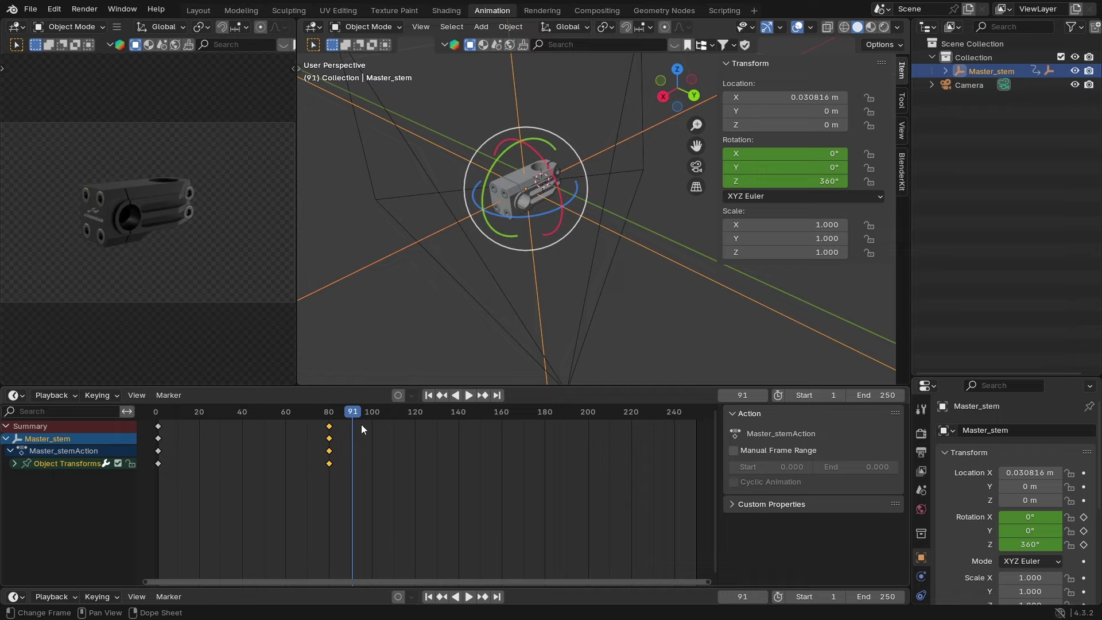
Step: Collapse the Timeline channels to the Summary row and move the frame 80 keyframe to frame 120
click(6, 439)
click(5, 438)
click(6, 438)
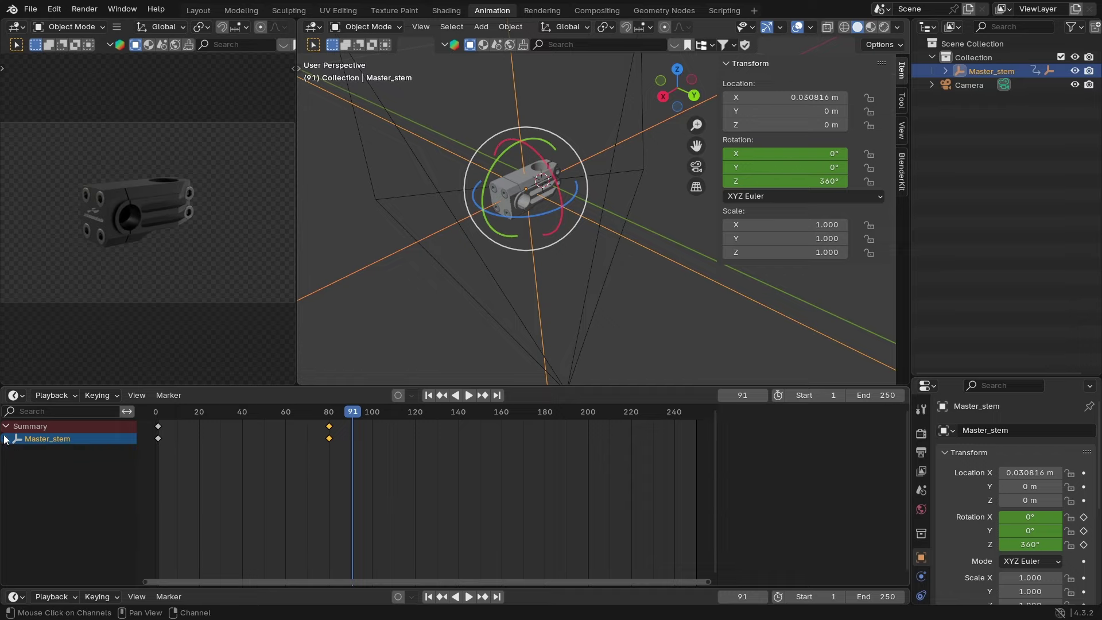
click(7, 427)
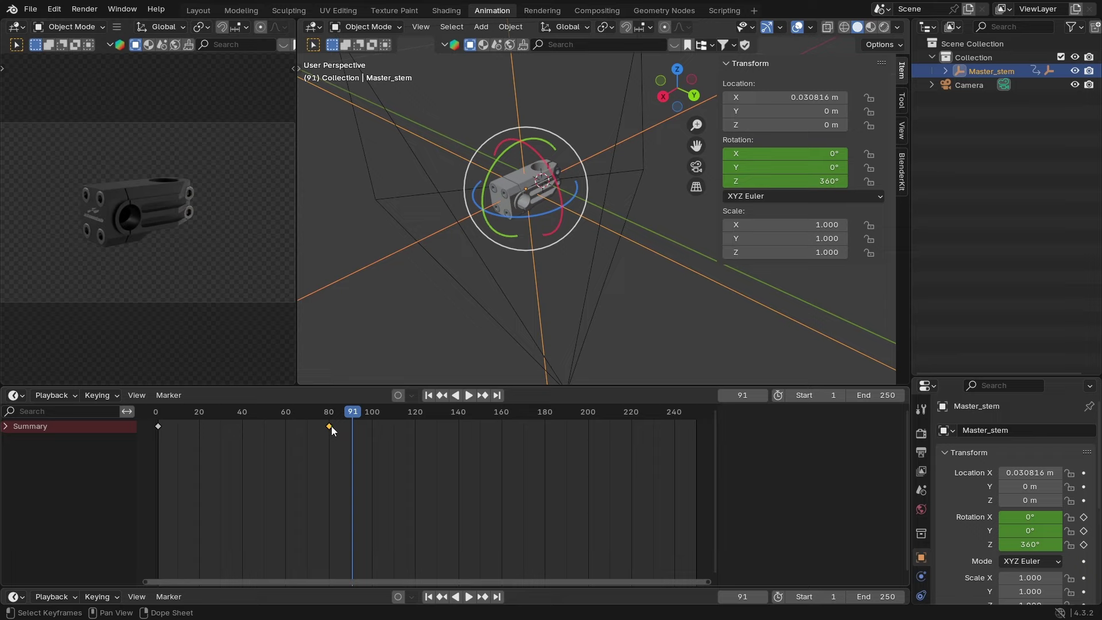
key(g)
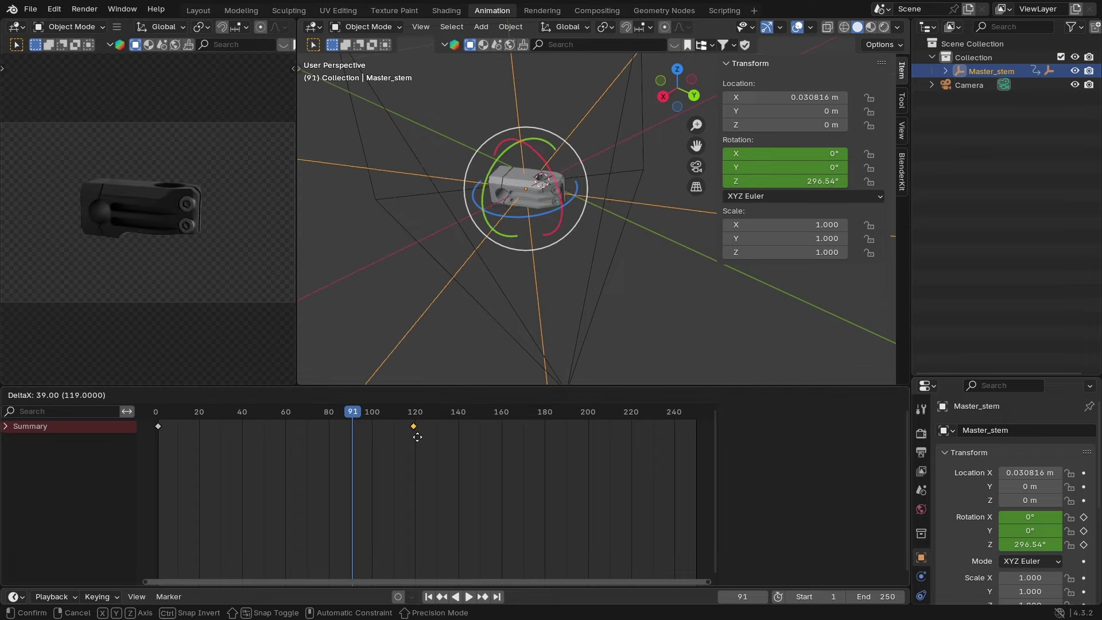
click(419, 437)
Step: Play the stem's rotation from frame 1 to check its speed
drag(352, 412, 159, 416)
click(468, 395)
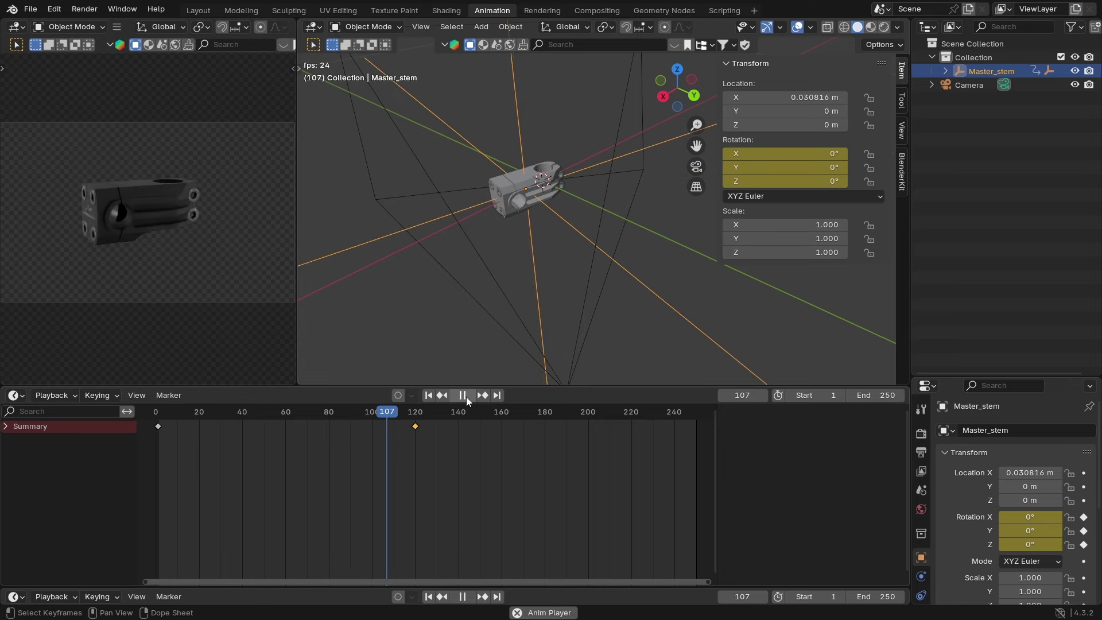
click(466, 397)
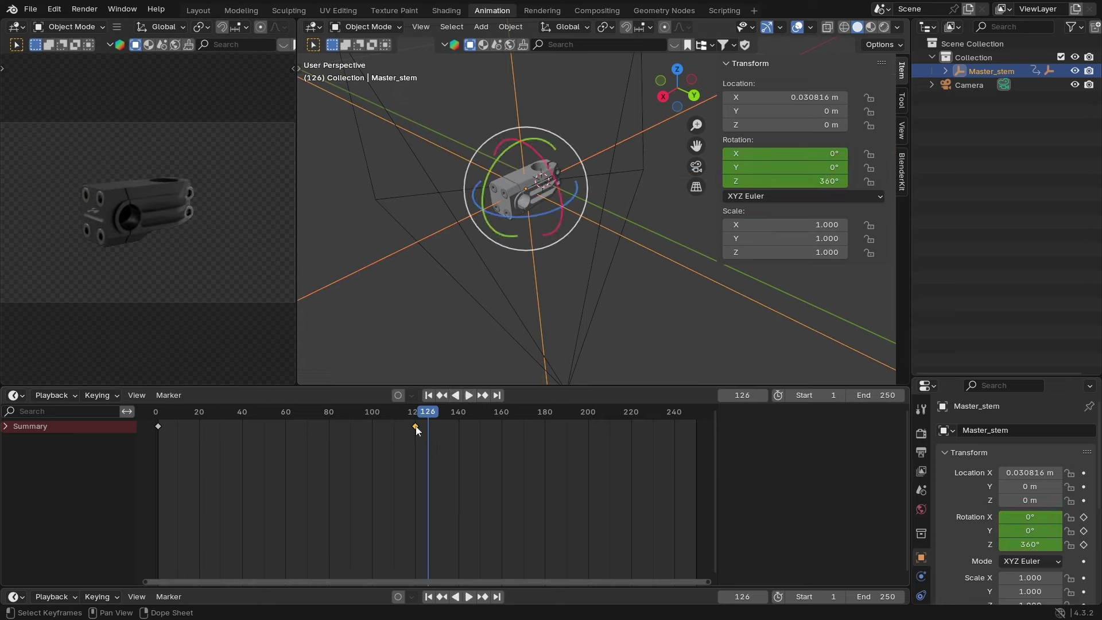
Step: Move the end rotation keyframe to frame 140 and replay the animation from frame 1
drag(416, 426, 158, 424)
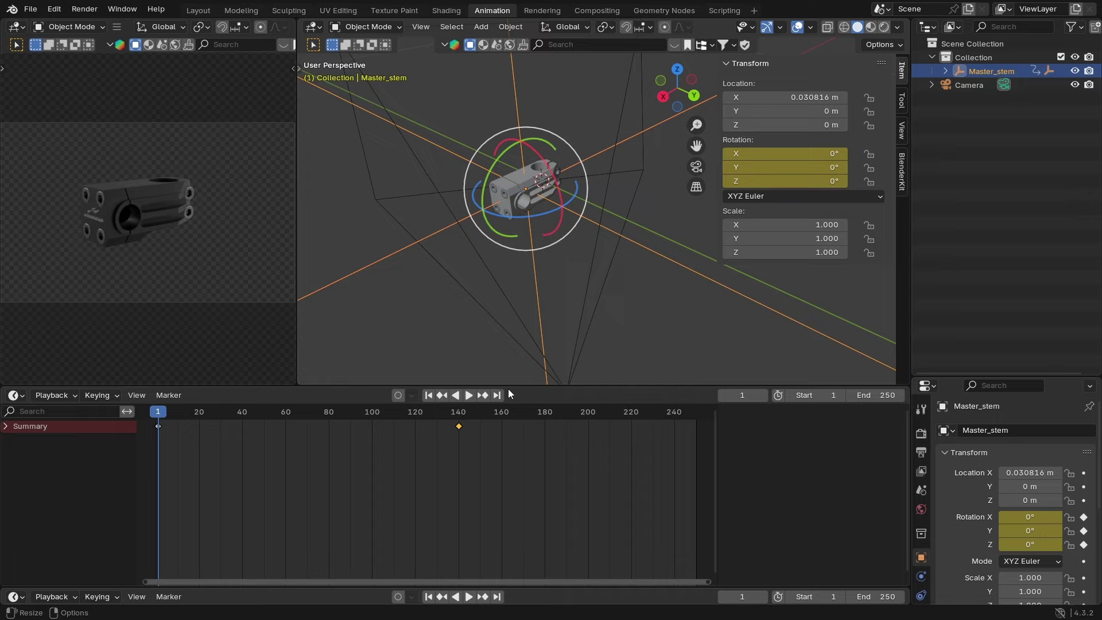
click(470, 396)
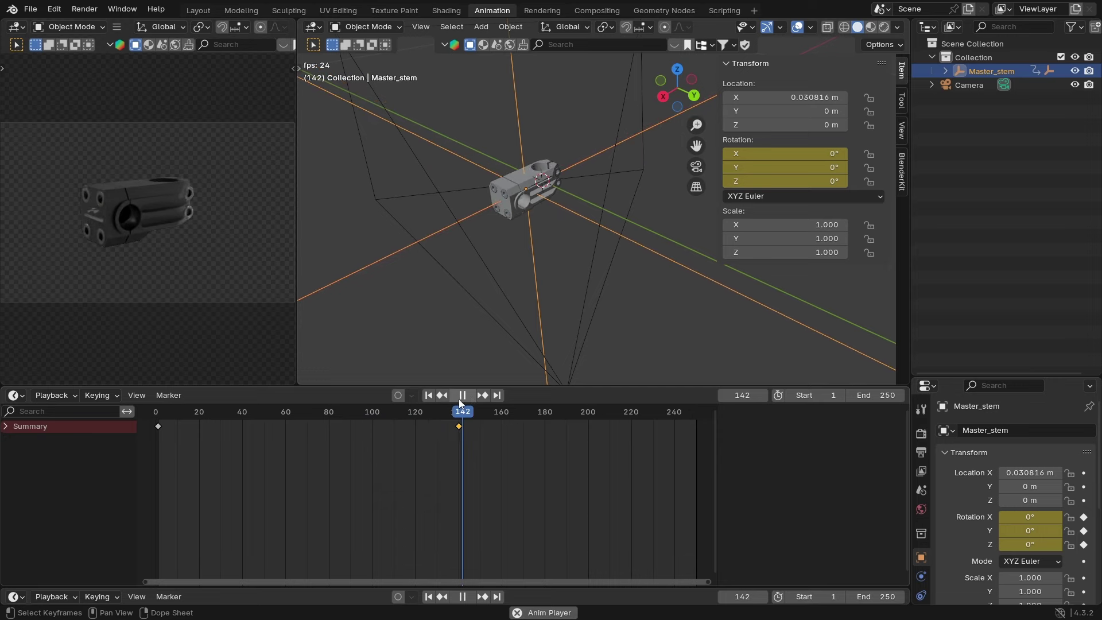
click(470, 395)
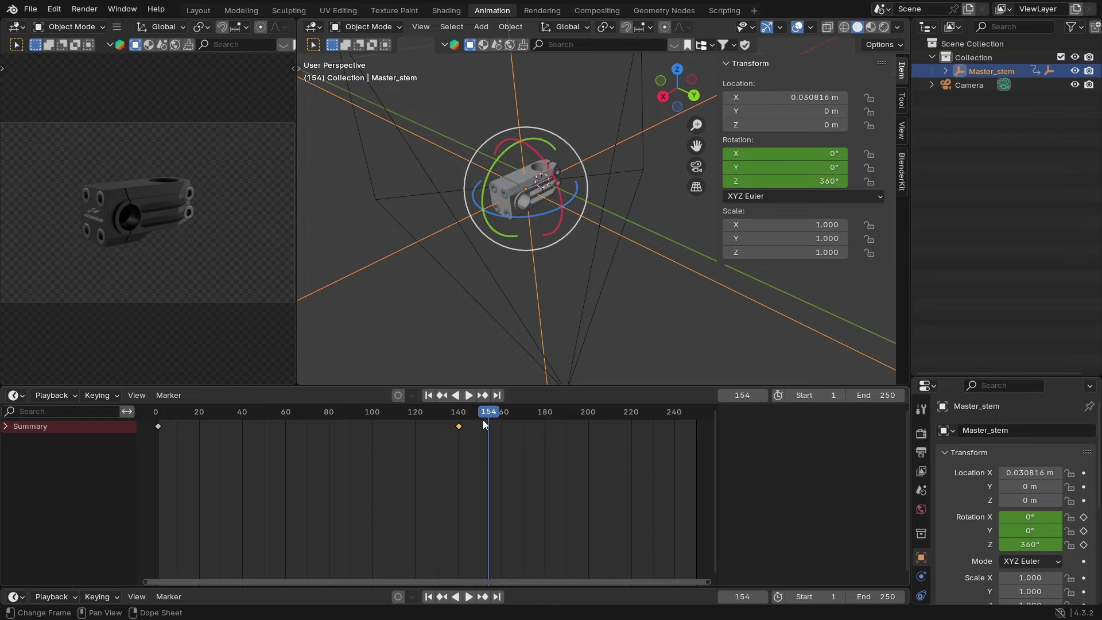
Step: Change the Timeline to a Graph Editor and normalize Master_stem's rotation curves
click(22, 395)
click(22, 396)
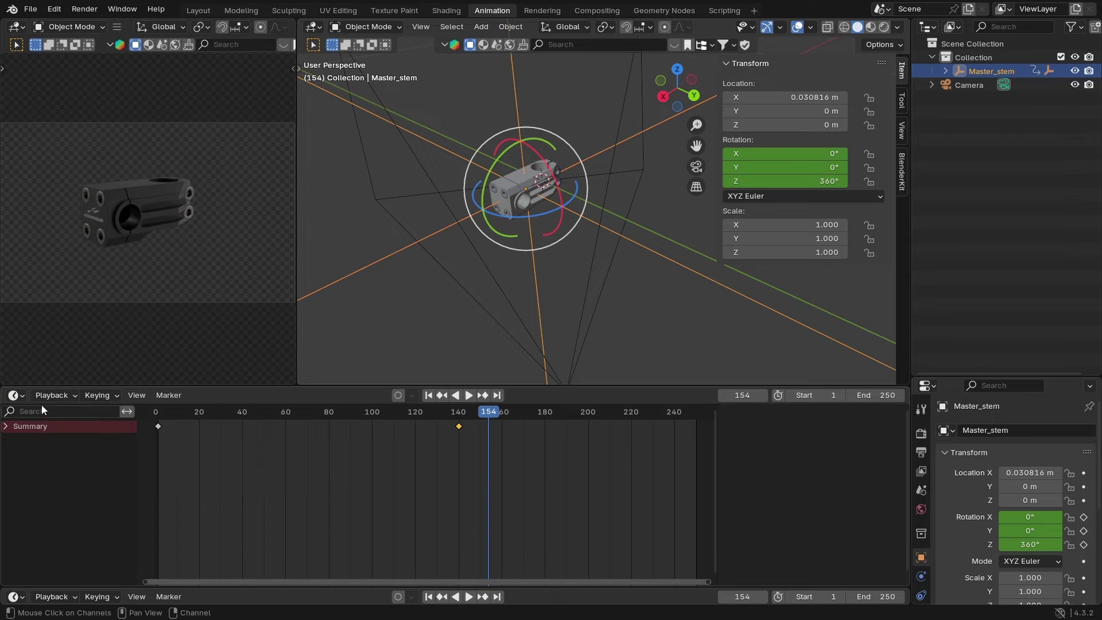
click(23, 398)
click(202, 461)
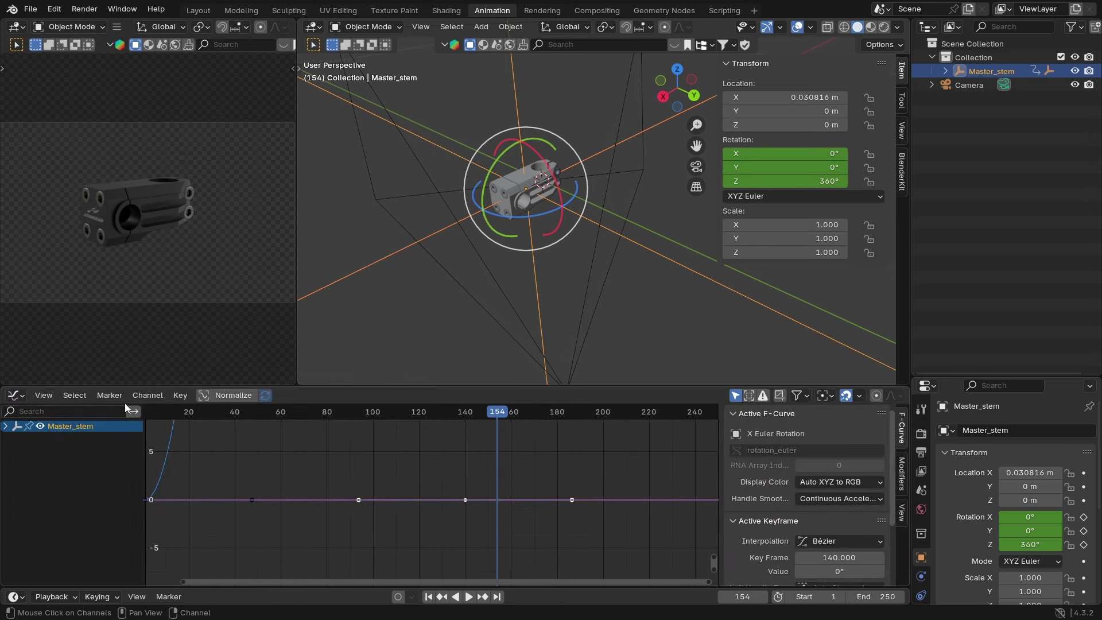
click(78, 398)
click(112, 108)
click(215, 397)
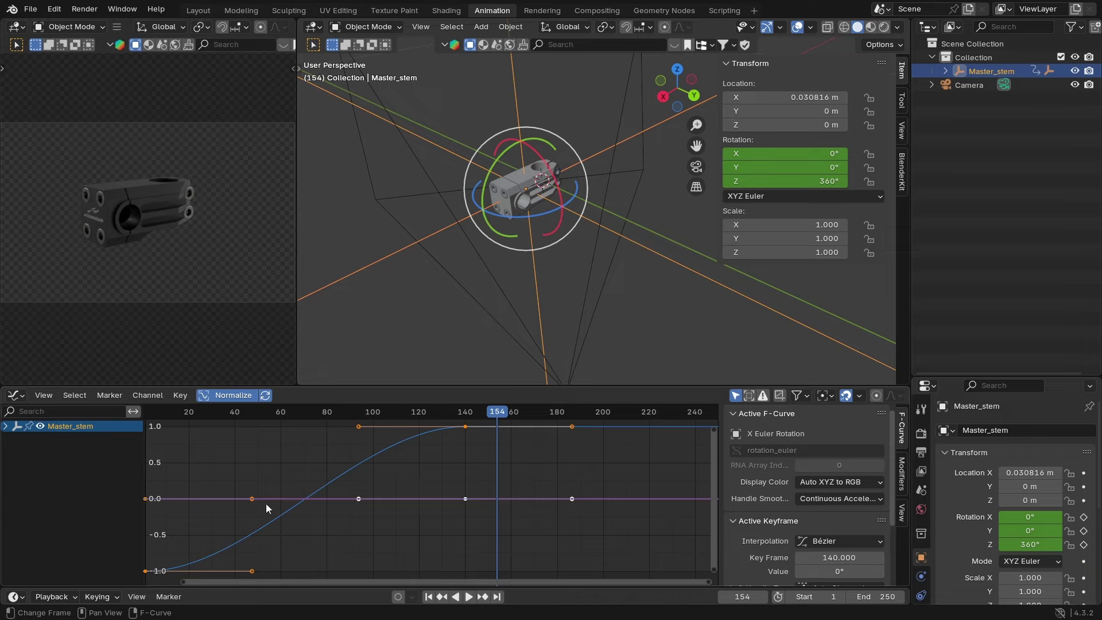
drag(373, 581, 330, 578)
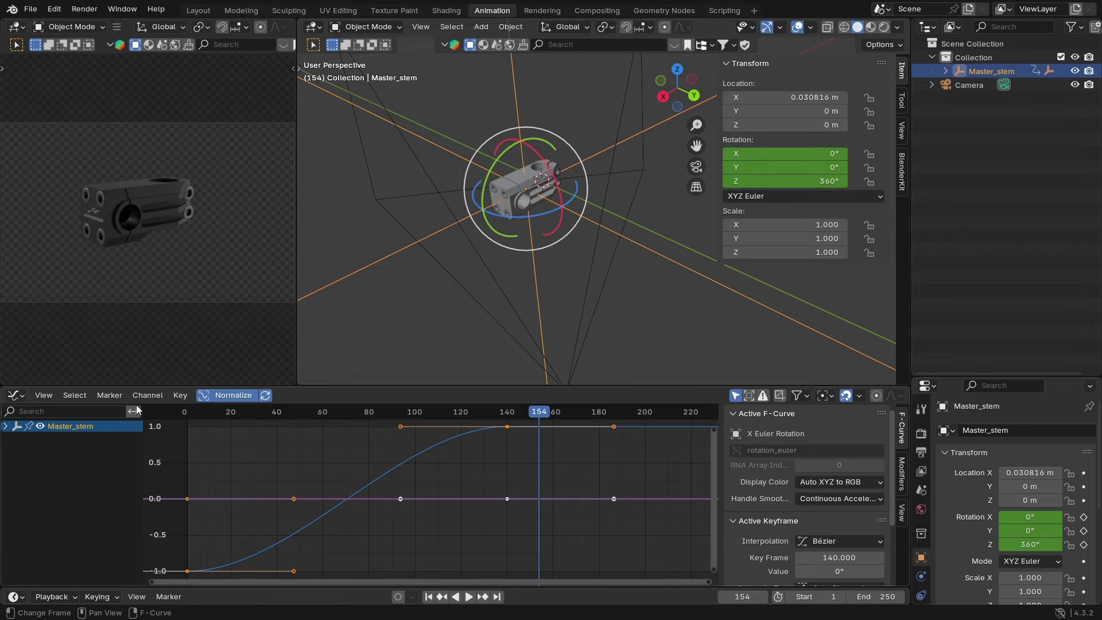
Step: Select all of Master_stem's keyframes and set their interpolation mode to Linear
click(74, 395)
click(94, 108)
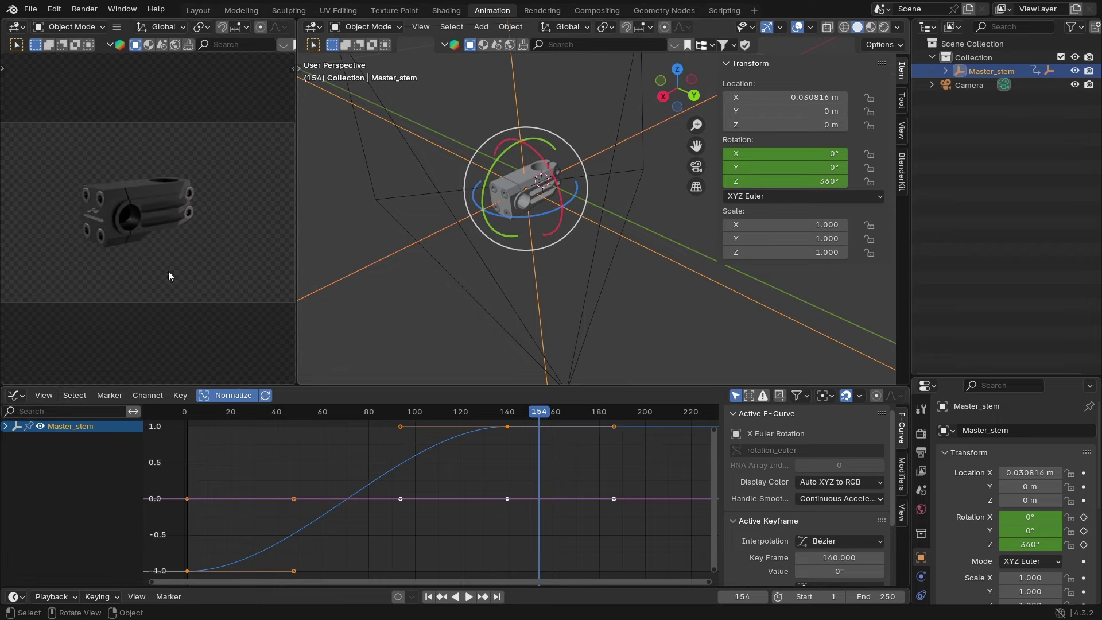
click(182, 400)
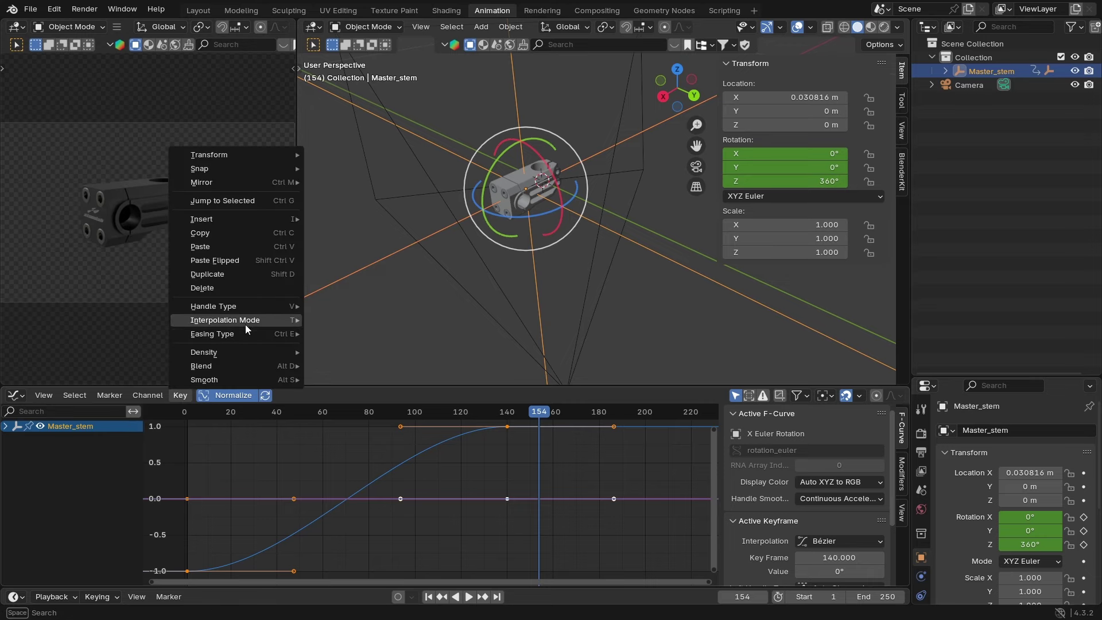
mouse_move(247, 321)
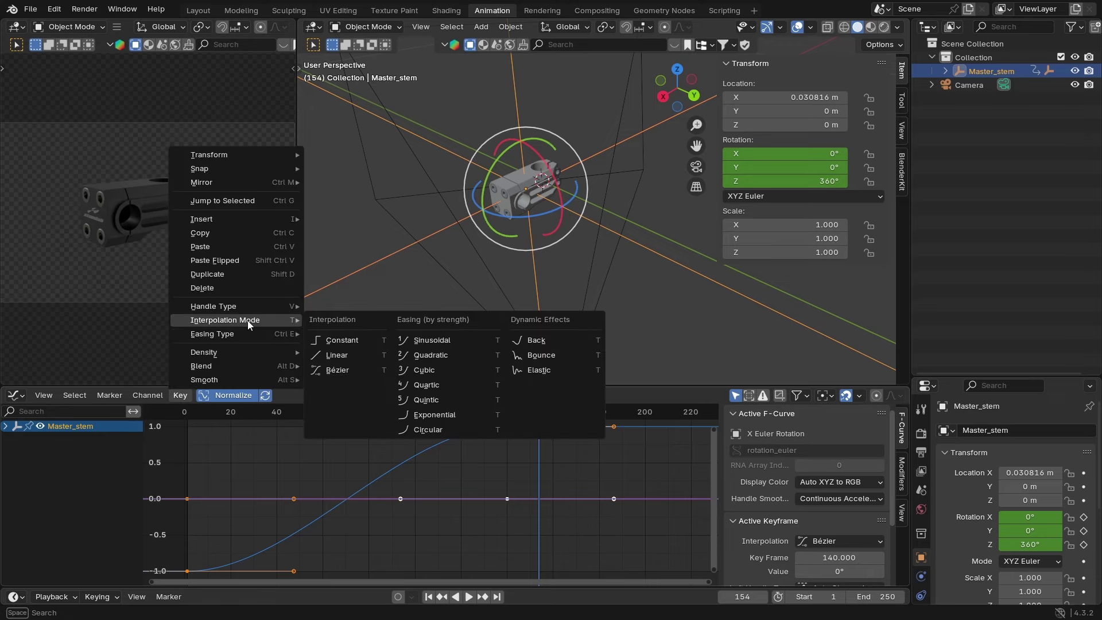
click(335, 361)
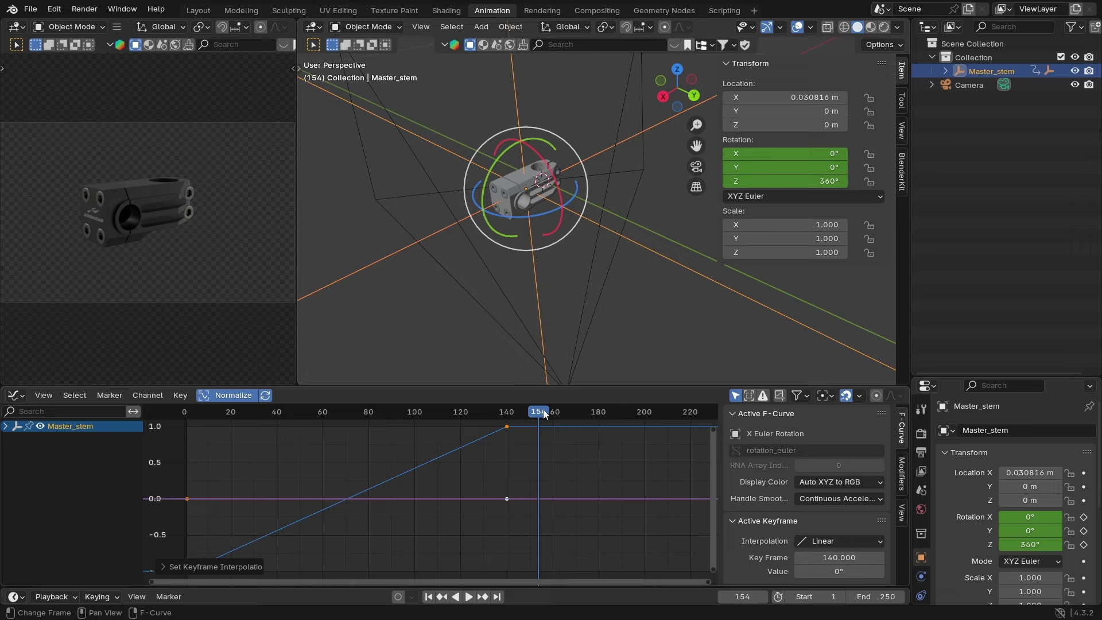
Step: Play the animation from frame 0 to check the stem's rotation with linear interpolation
drag(544, 414, 184, 426)
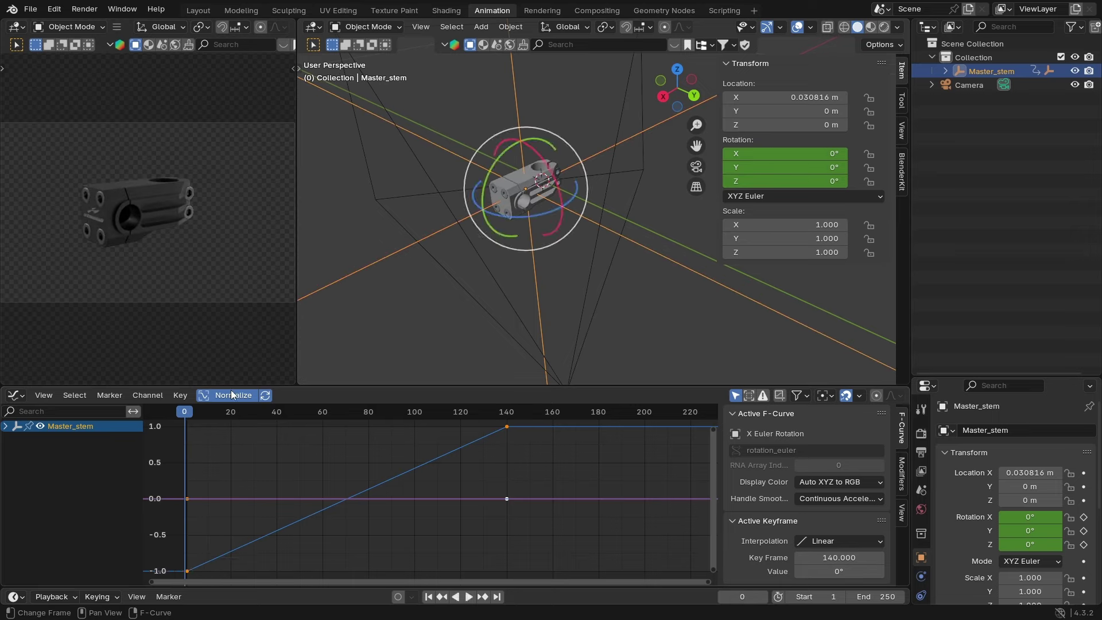
click(468, 598)
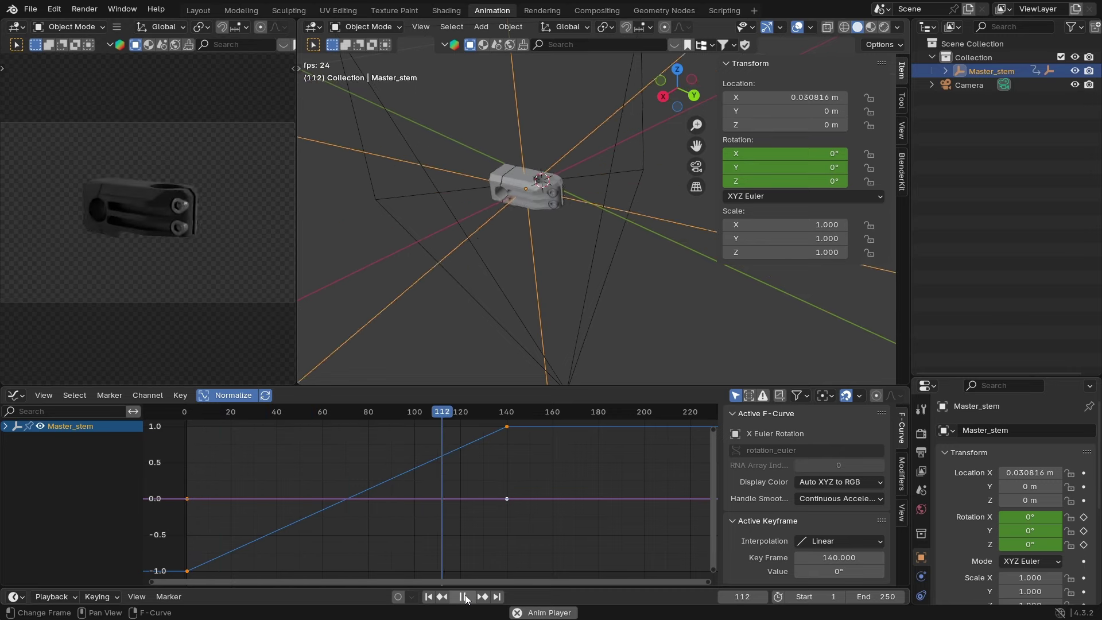
click(463, 598)
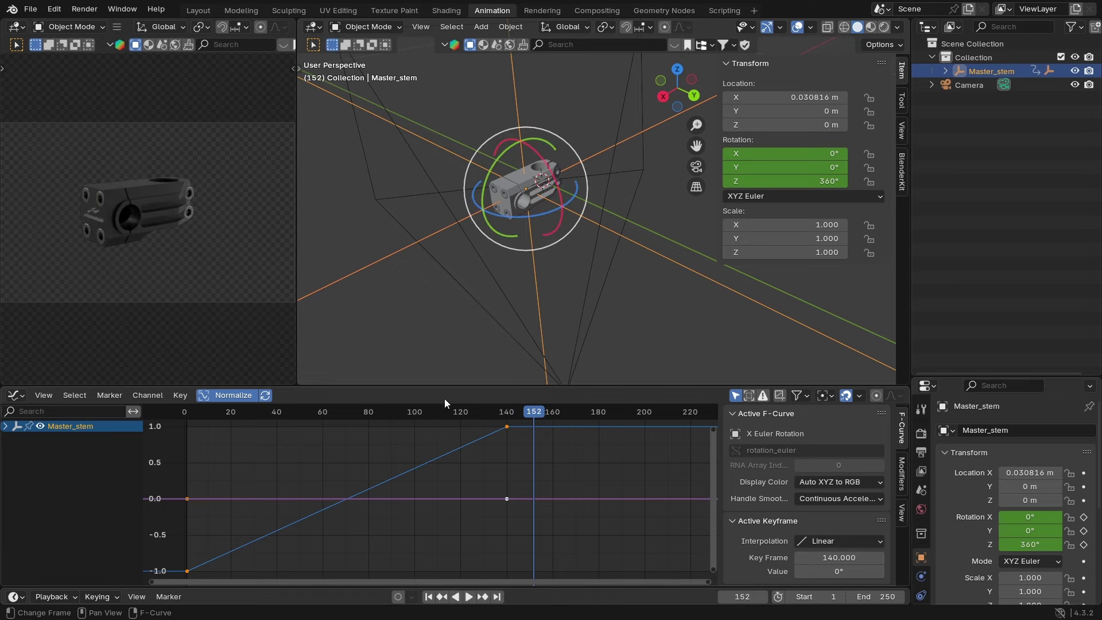
Step: Change the Graph Editor back to a Timeline and show the Move object gizmo instead of Rotate
click(17, 395)
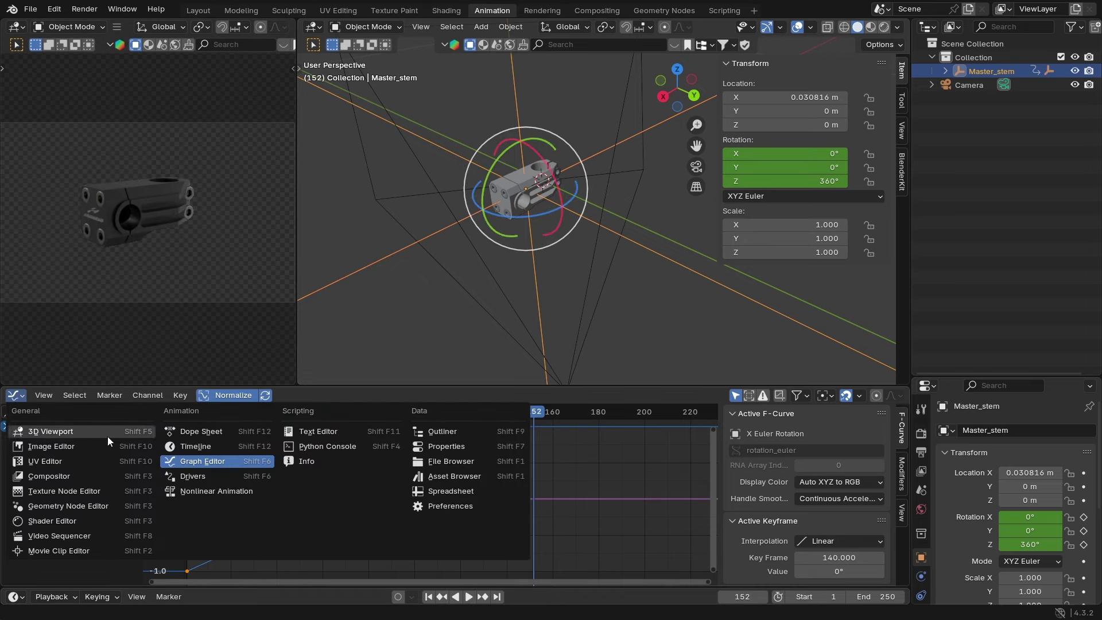
click(205, 447)
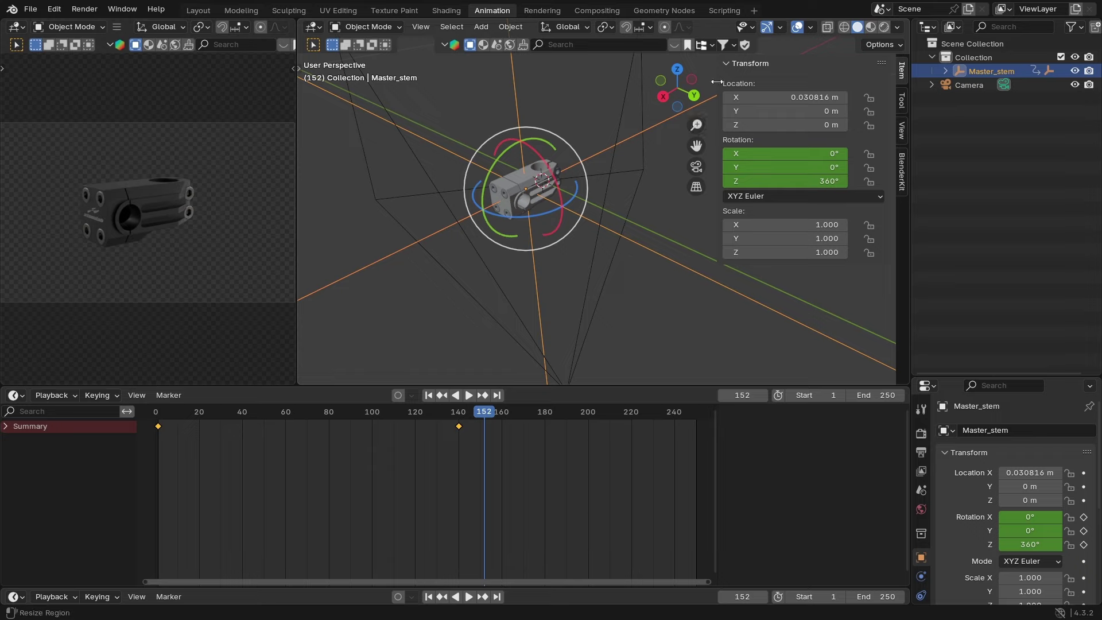
click(781, 26)
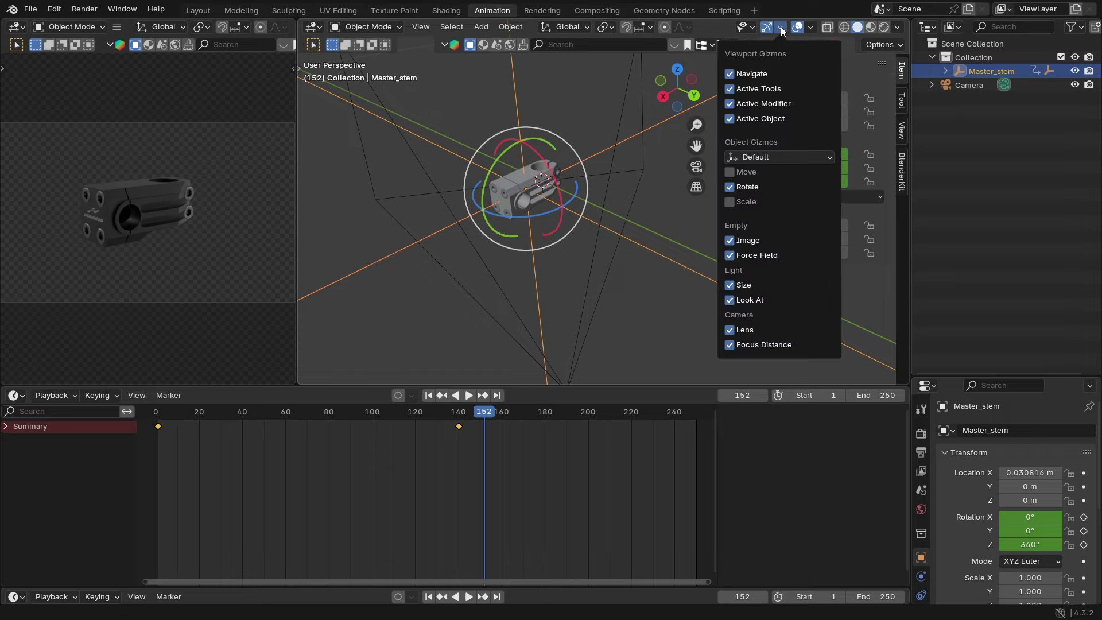
click(730, 188)
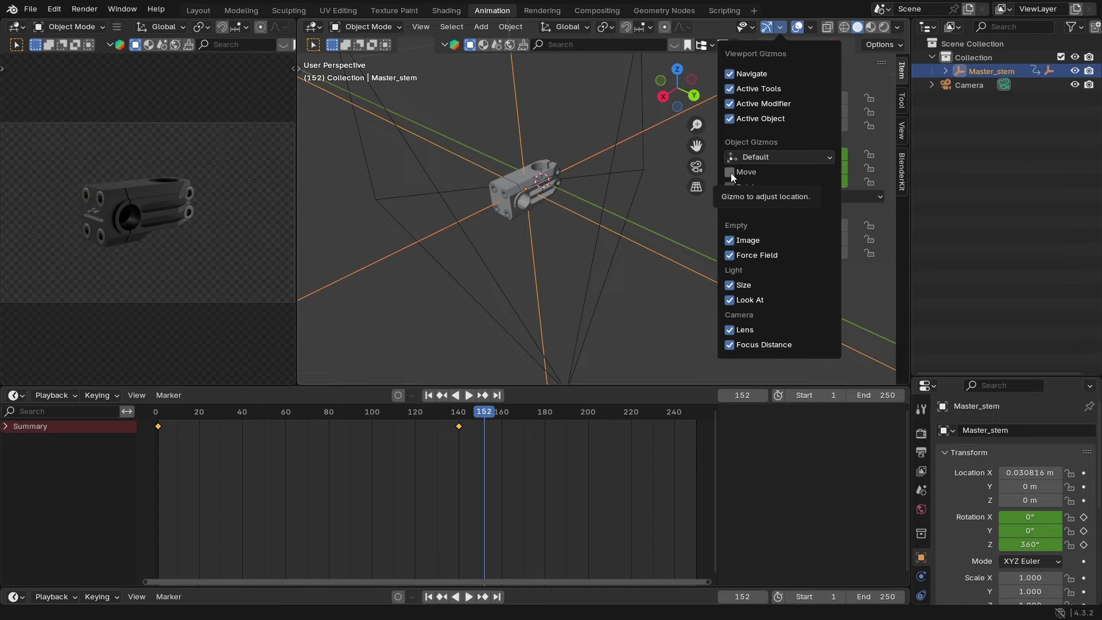
click(730, 172)
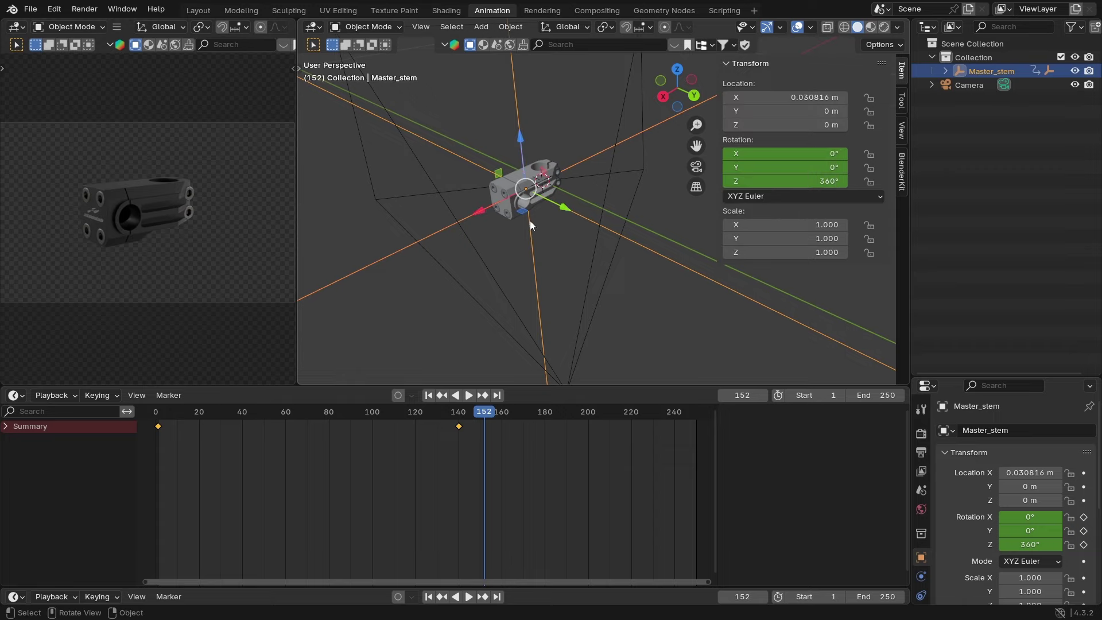
Step: Go to frame 140 and select the four M8x25 screws in the front face of the stem
scroll(515, 183, up, 3)
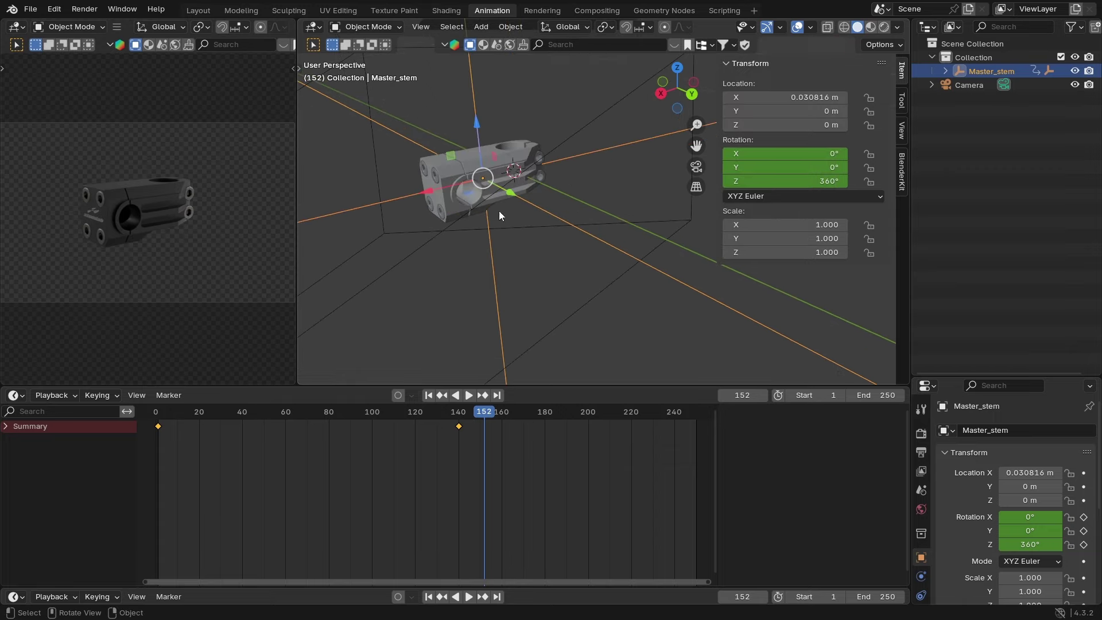
drag(484, 411, 458, 429)
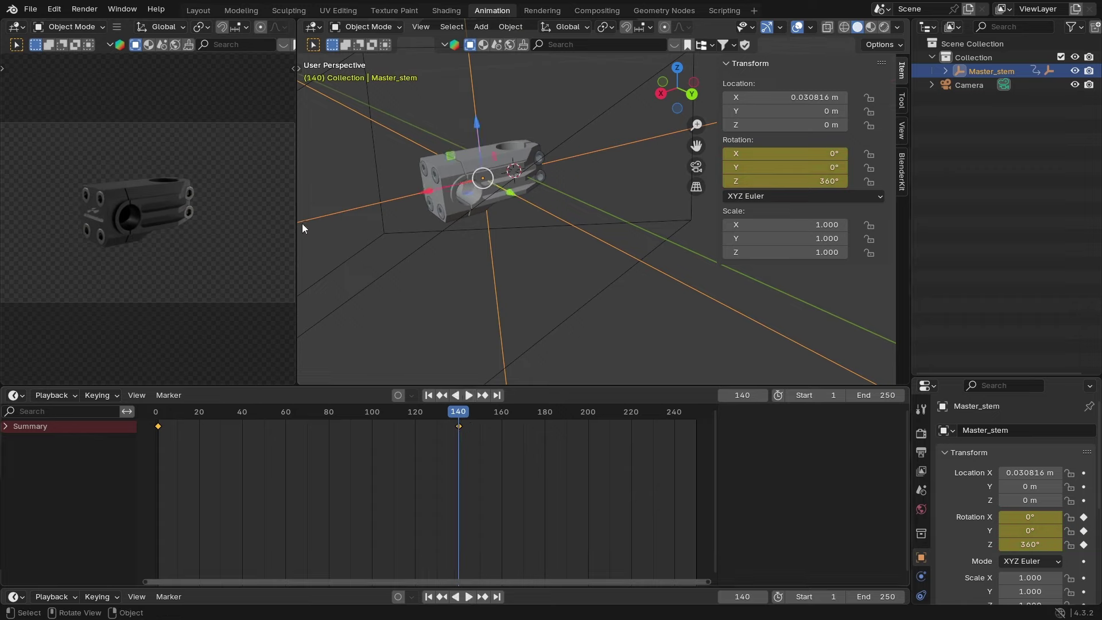
drag(296, 227, 331, 228)
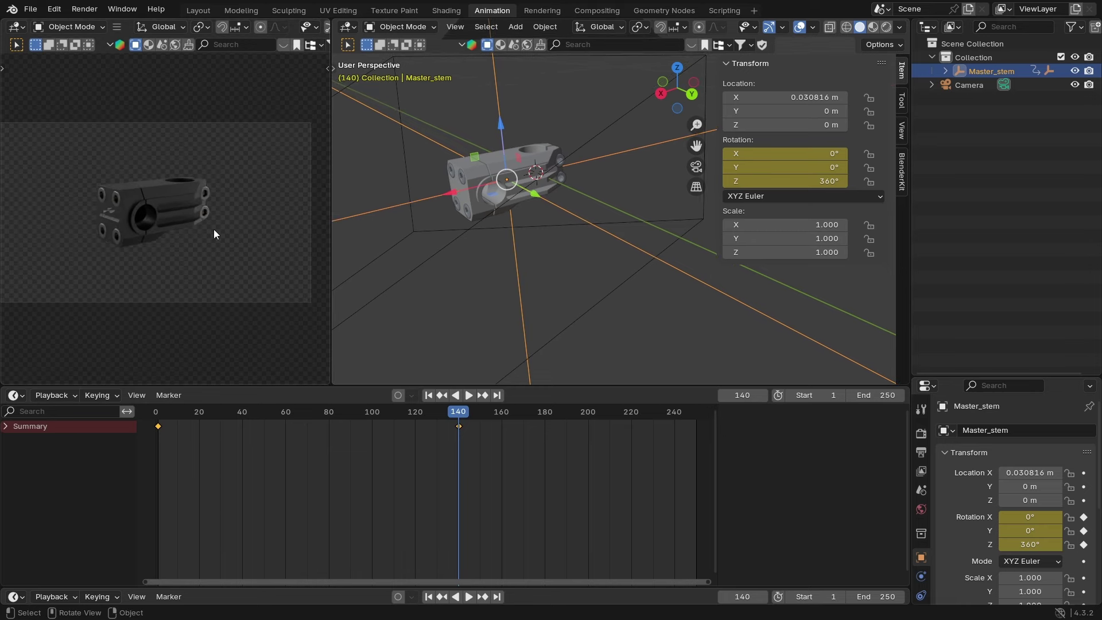
click(451, 171)
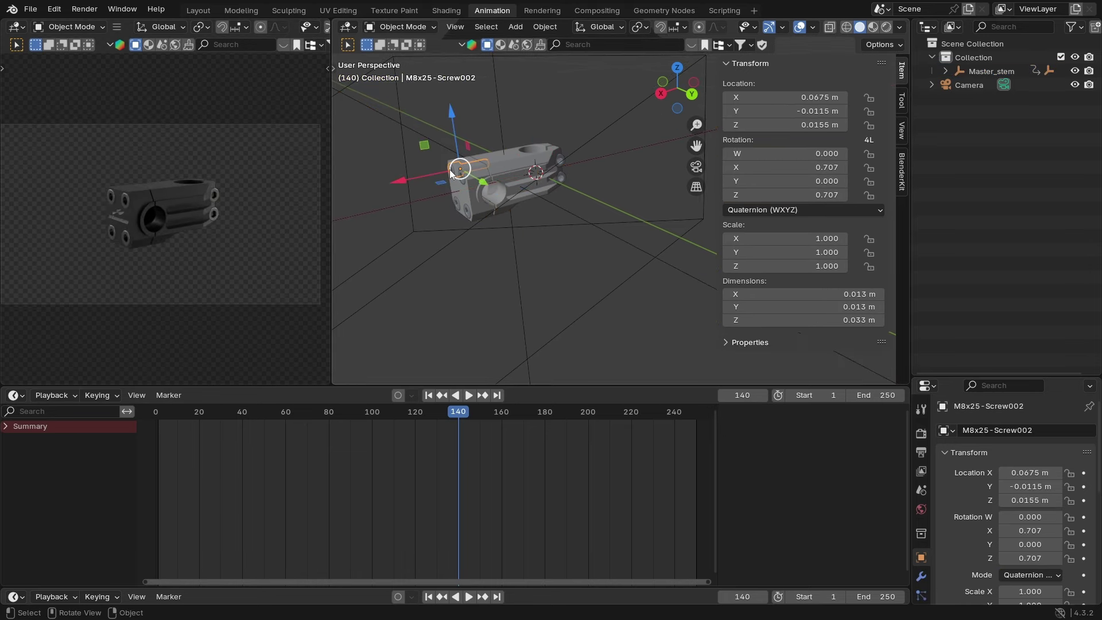
middle_drag(453, 170, 515, 171)
shift+click(474, 225)
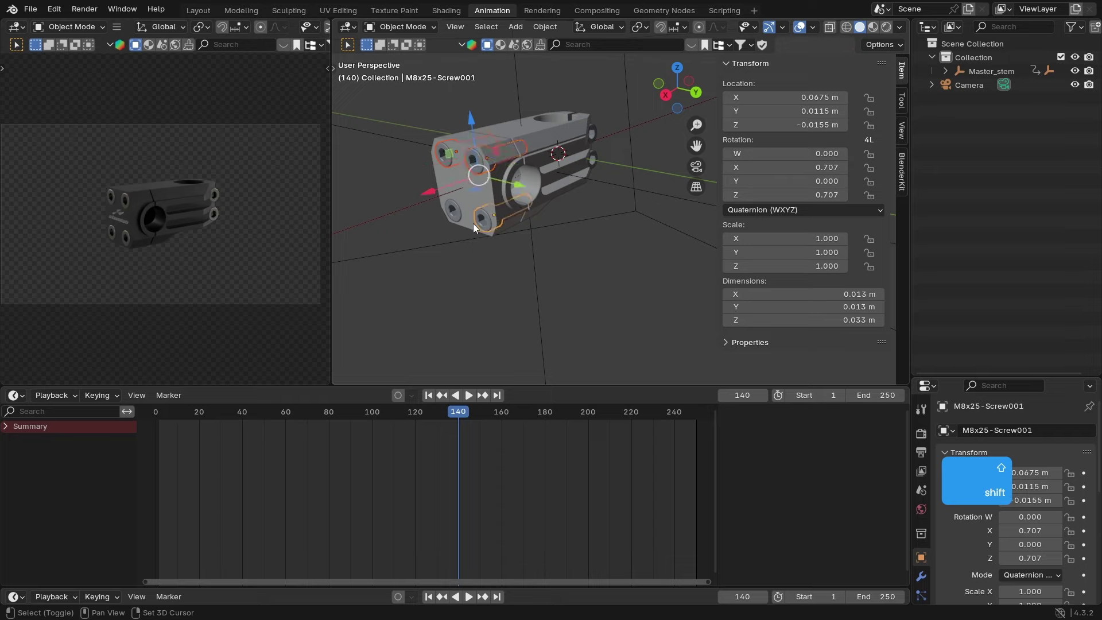
shift+click(455, 215)
middle_drag(591, 220, 526, 253)
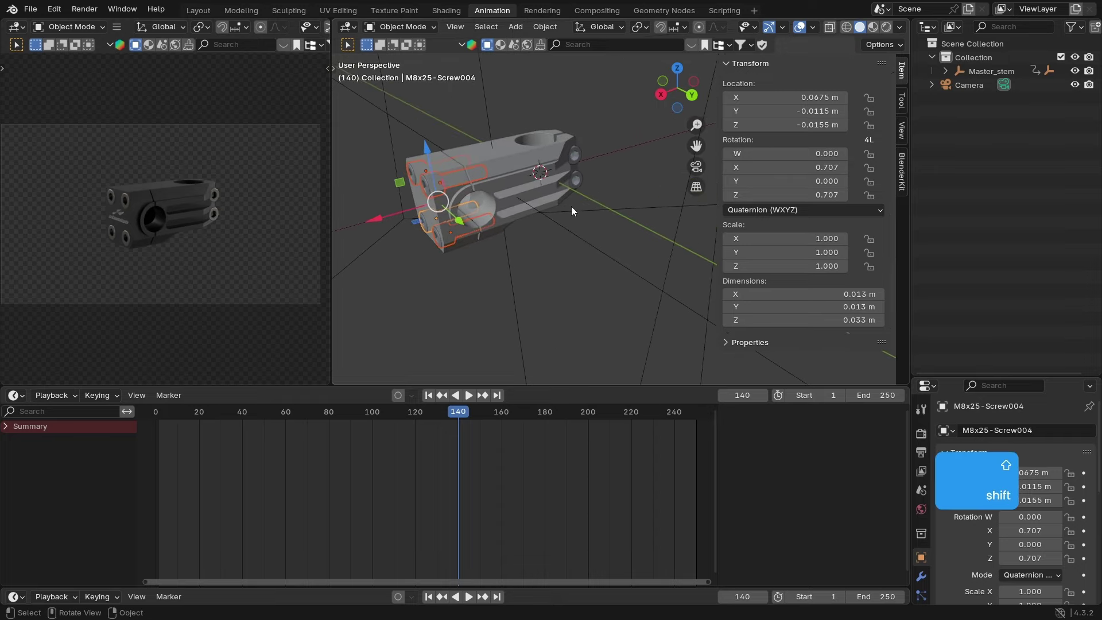
Step: Insert a Location keyframe for the four selected front screws at frame 140
click(539, 28)
mouse_move(574, 267)
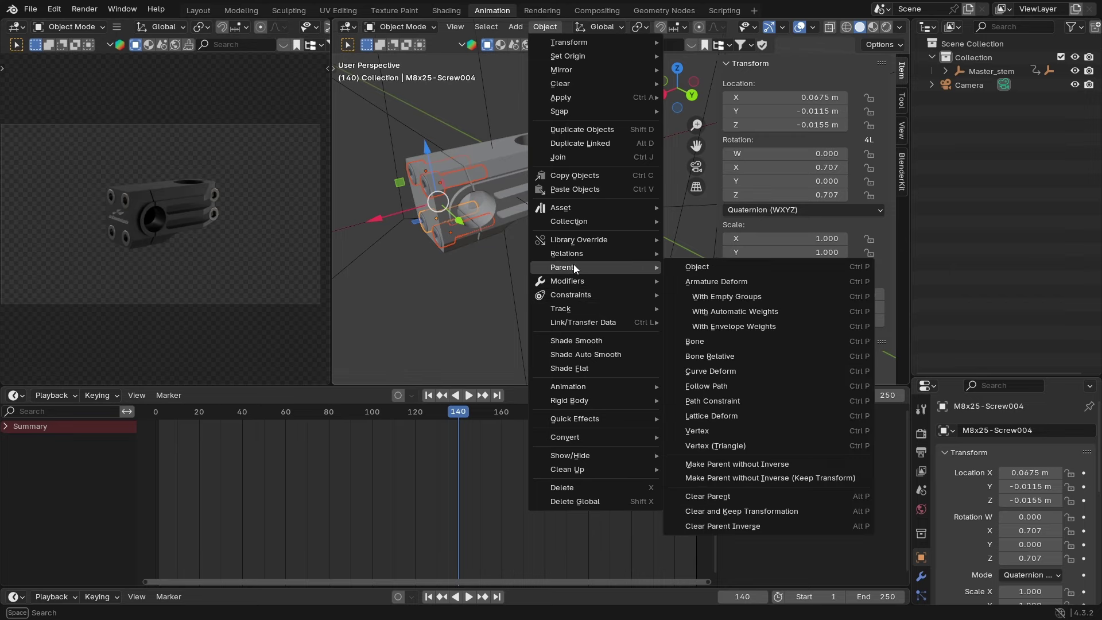
mouse_move(584, 384)
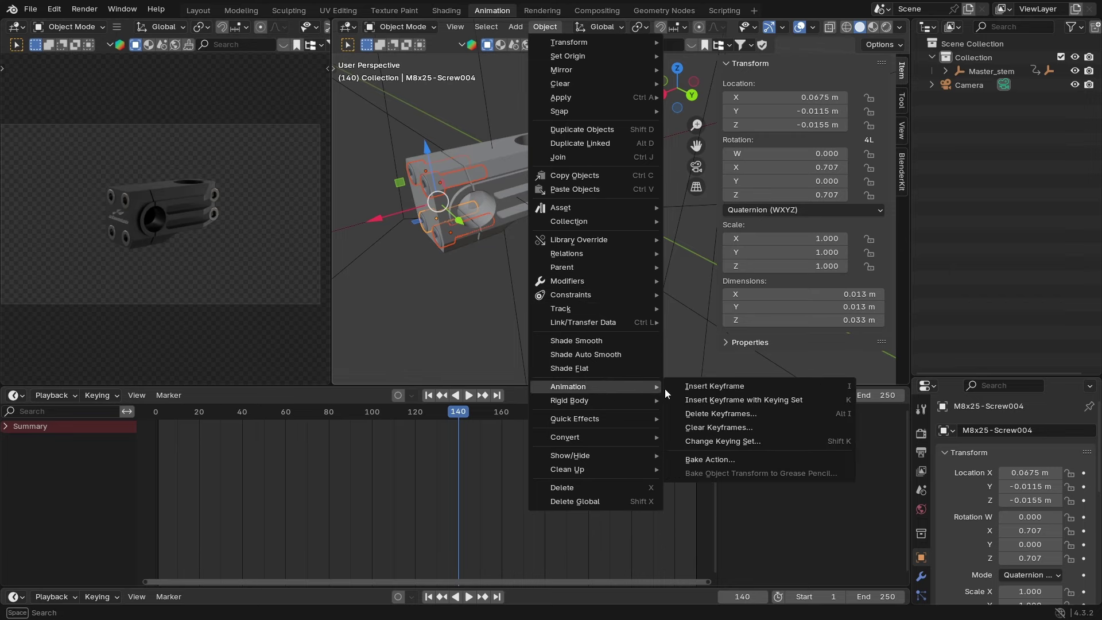
click(723, 400)
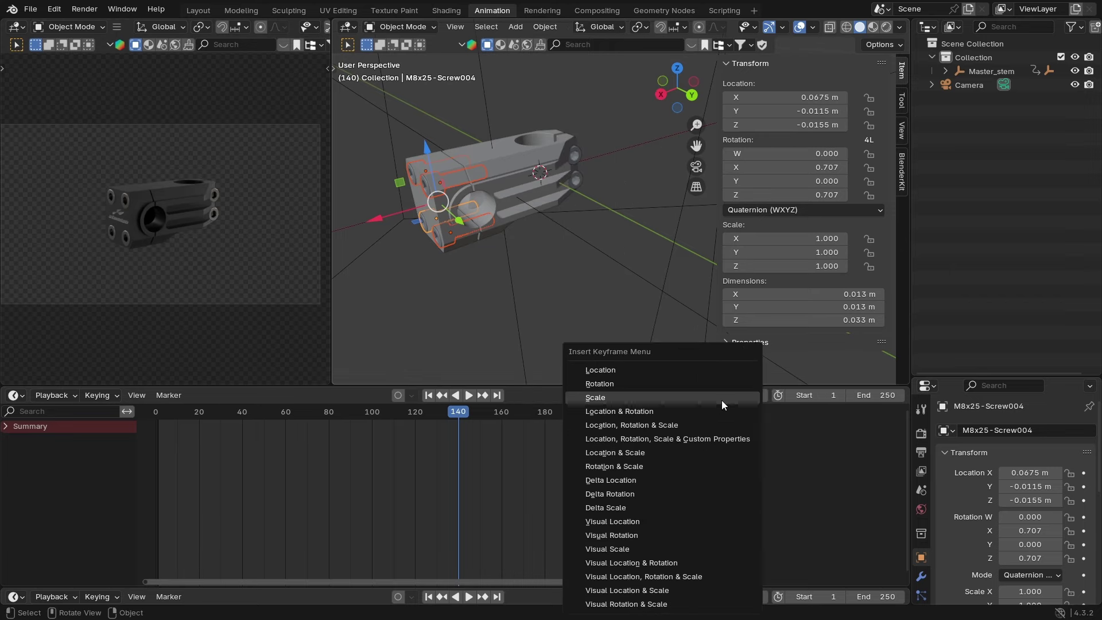
click(625, 370)
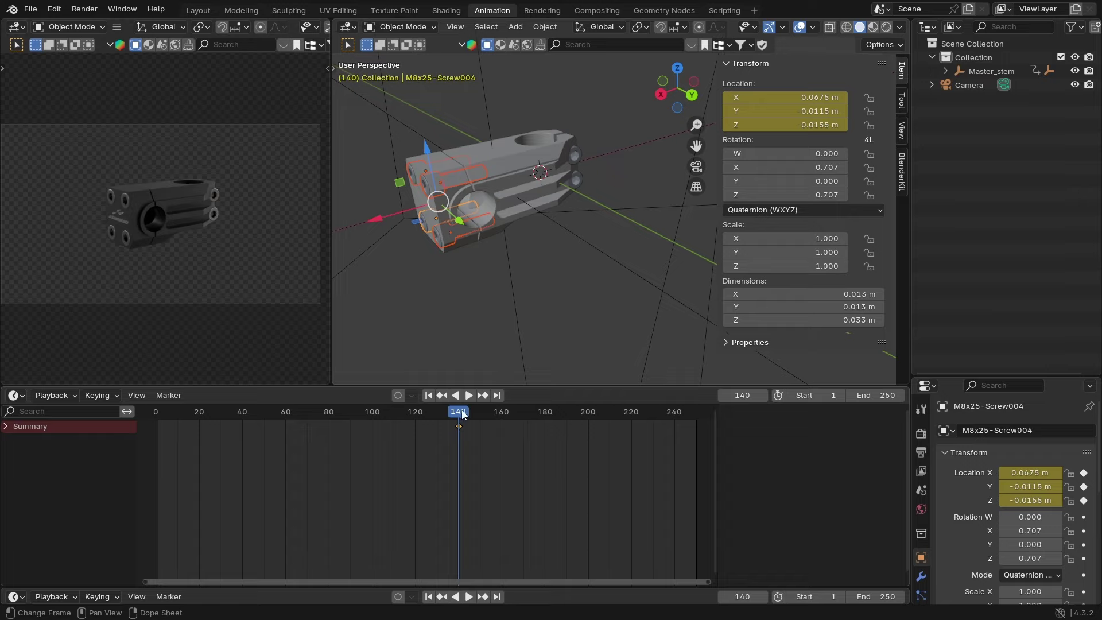
Step: At frame 170, pull the four front screws out of the stem along X to about 0.139 m
key(space)
drag(535, 415, 523, 418)
key(space)
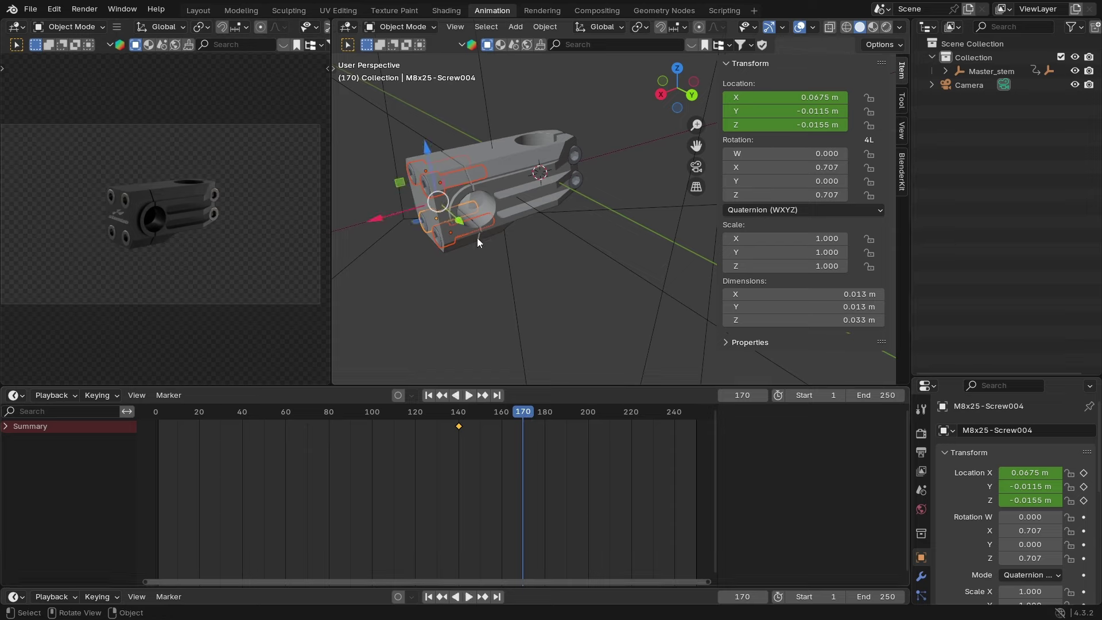
middle_drag(477, 237, 486, 222)
drag(437, 219, 361, 240)
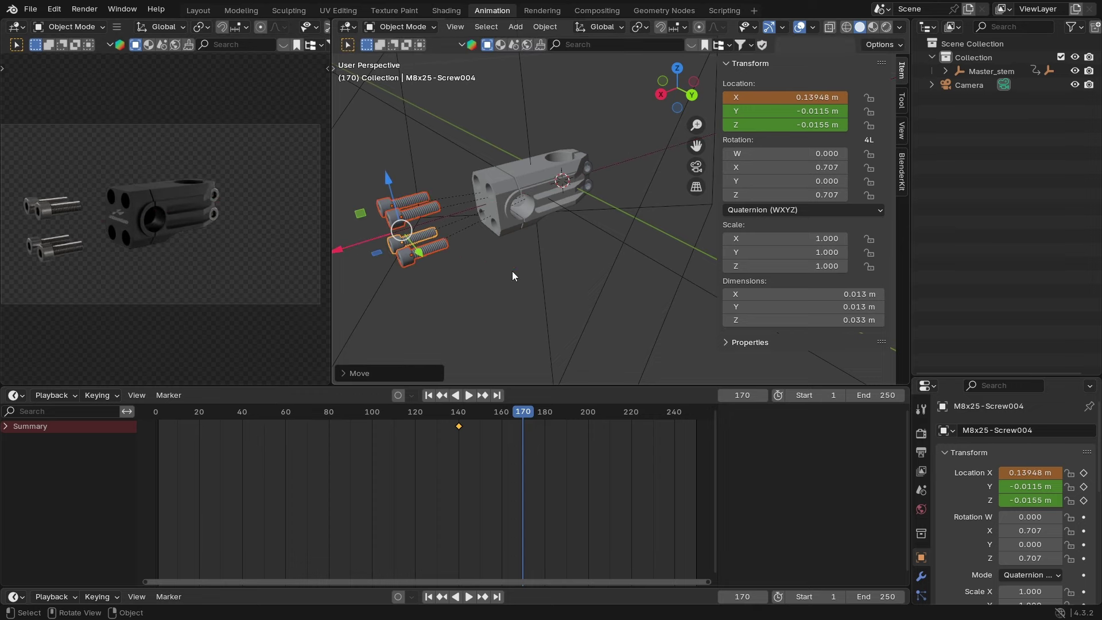
Step: Insert a Location keyframe for the four pulled-out screws at frame 170
click(544, 27)
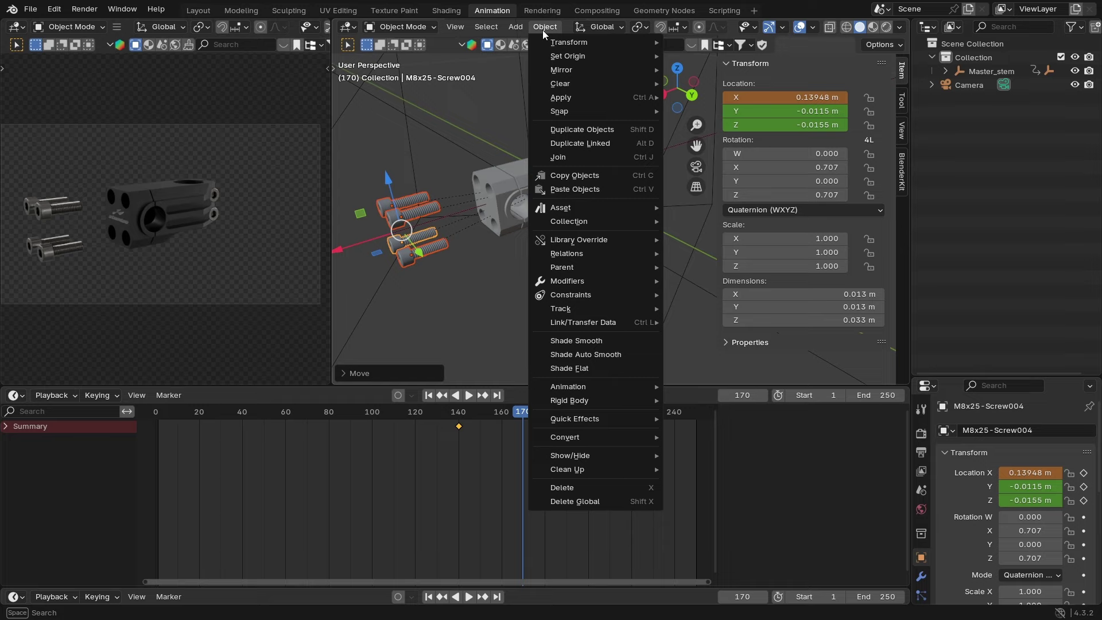
mouse_move(569, 386)
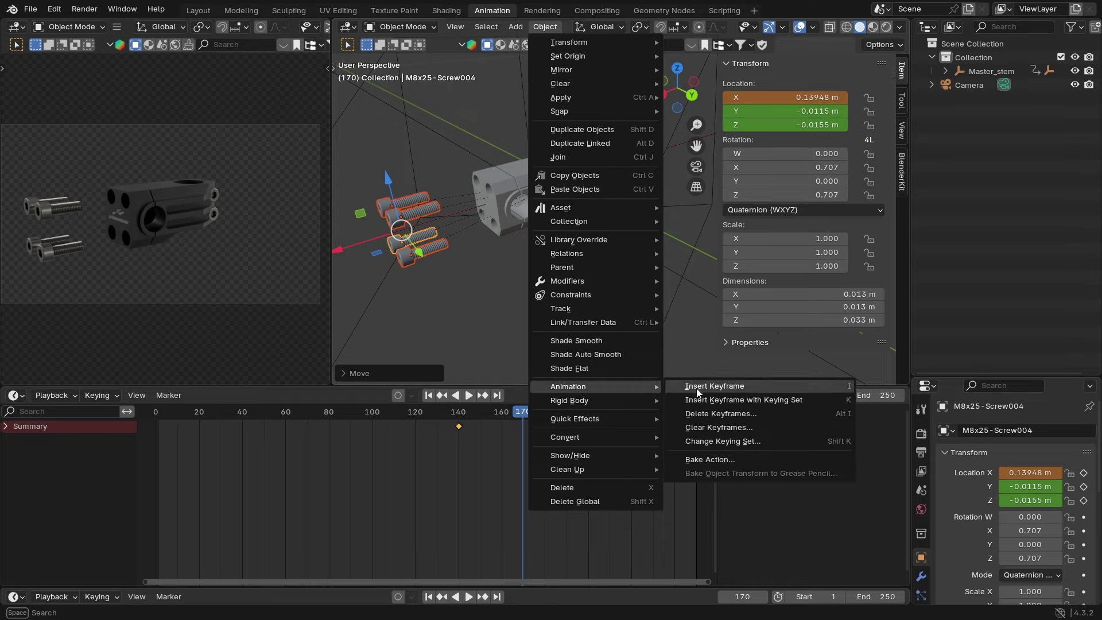
click(735, 405)
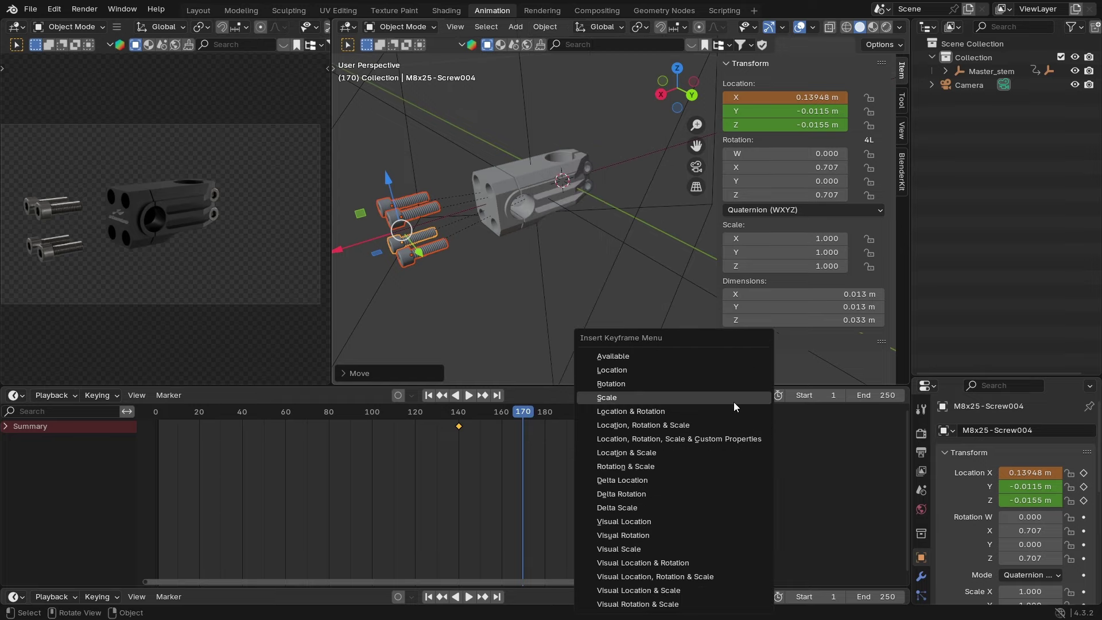
click(652, 374)
Step: Play the animation from frame 139 to check how the front screws slide out
key(space)
drag(523, 417, 456, 421)
click(464, 396)
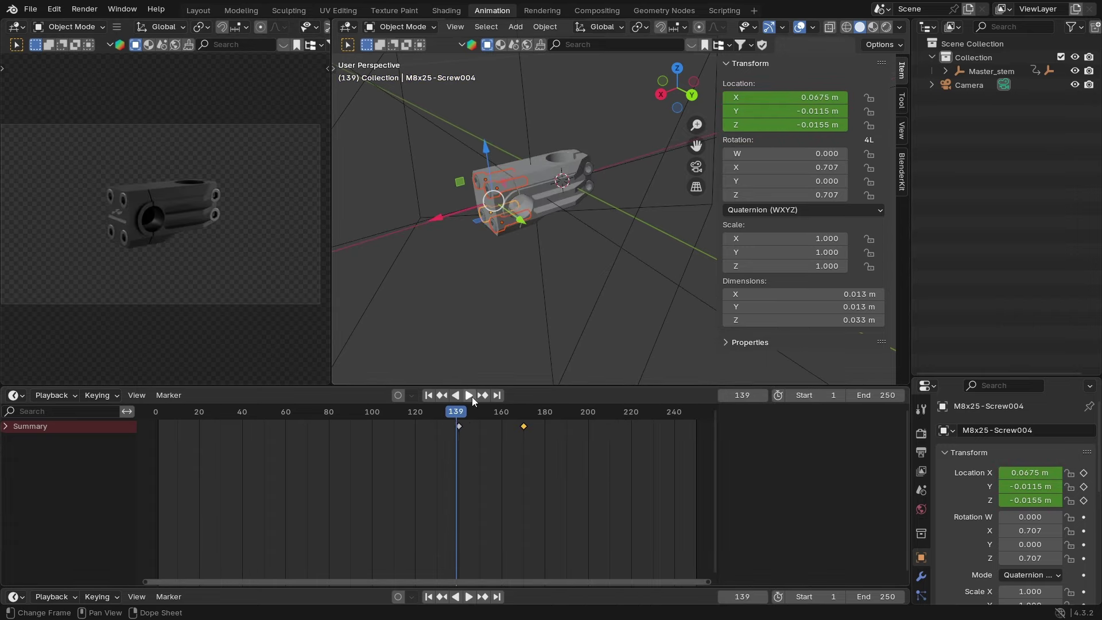
click(469, 396)
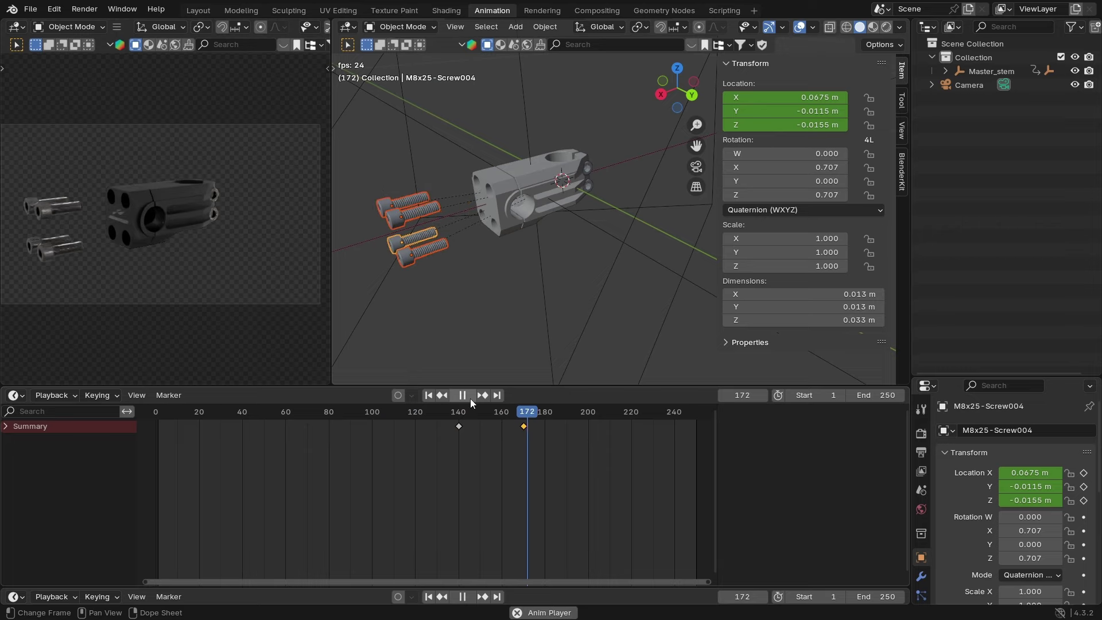
click(462, 396)
Step: Move the screws' second keyframe to frame 180 and play the slower pull-out from frame 132
drag(517, 413, 441, 412)
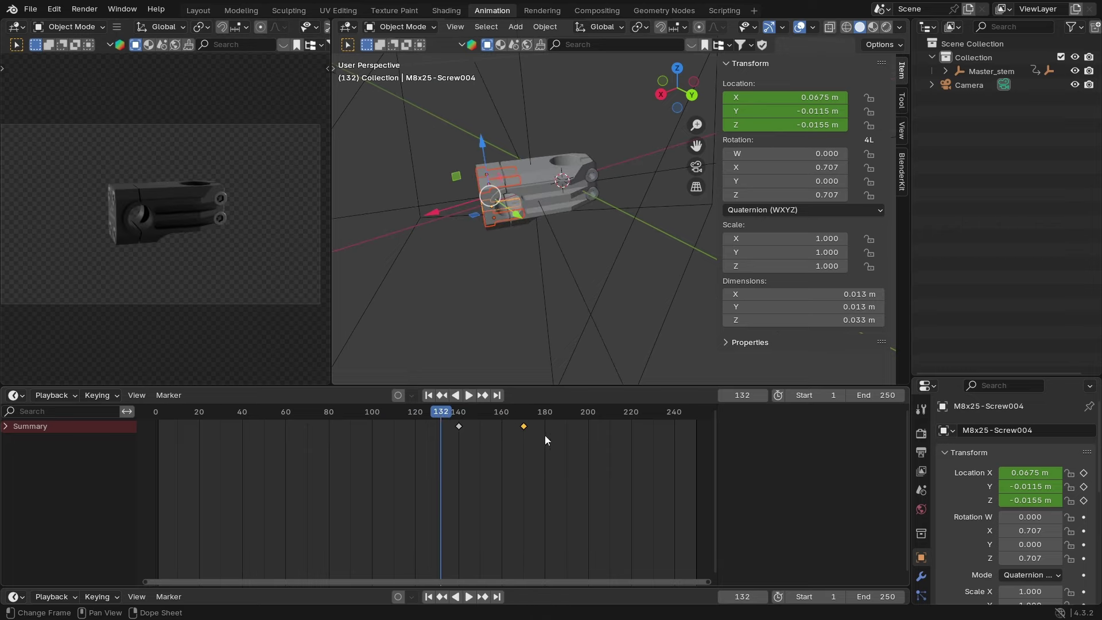
drag(525, 426, 546, 433)
click(470, 396)
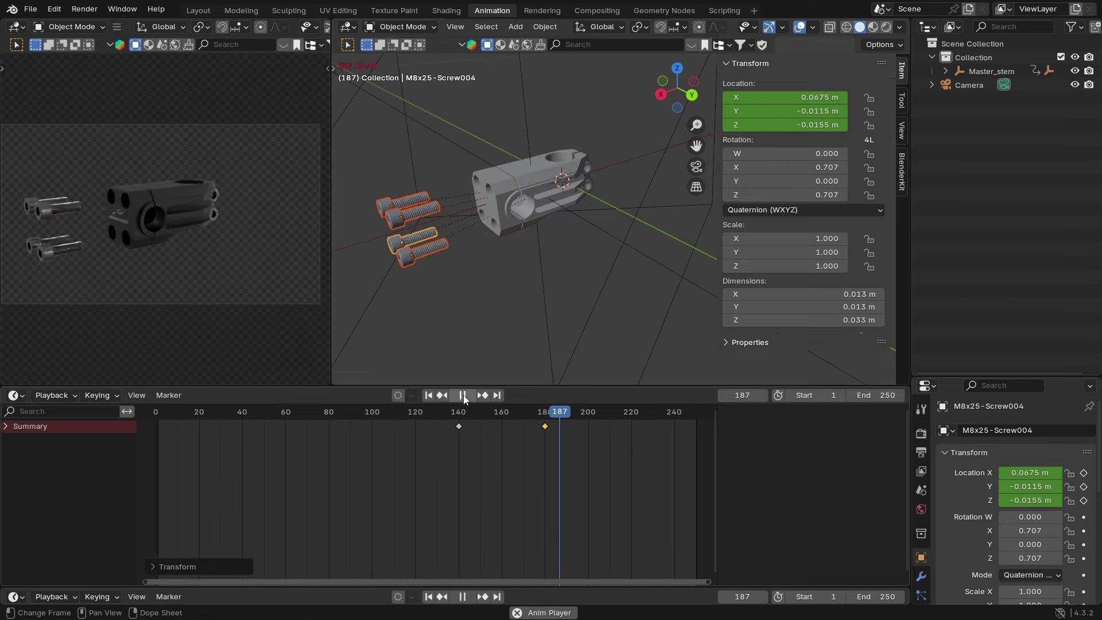
click(470, 396)
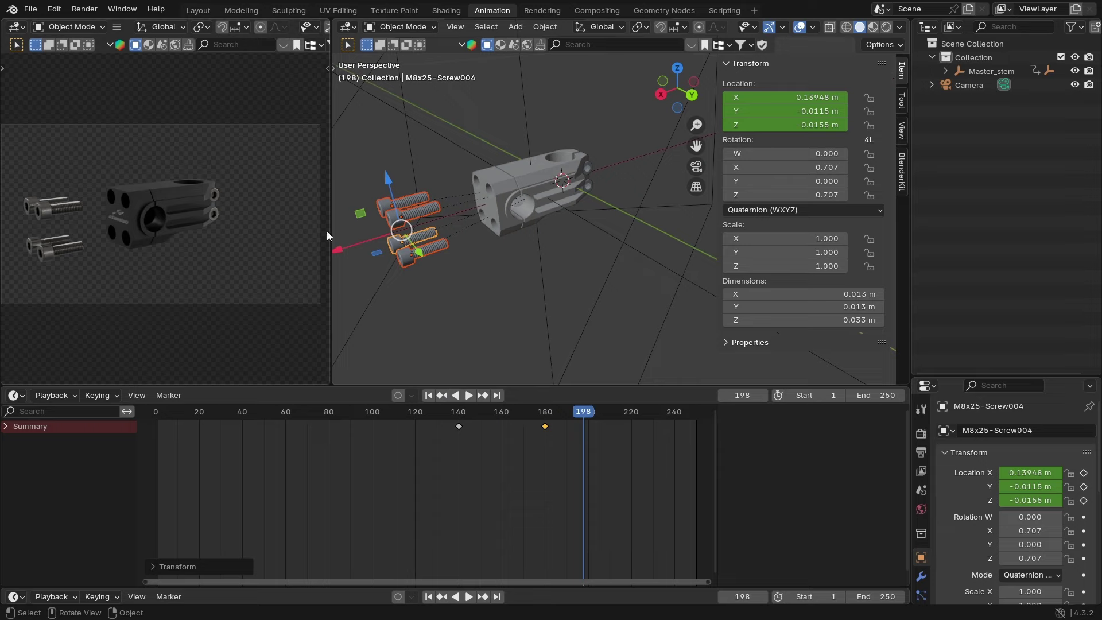
Step: Widen the camera view area and hide the sidebar of the 3D viewport
drag(331, 236, 368, 229)
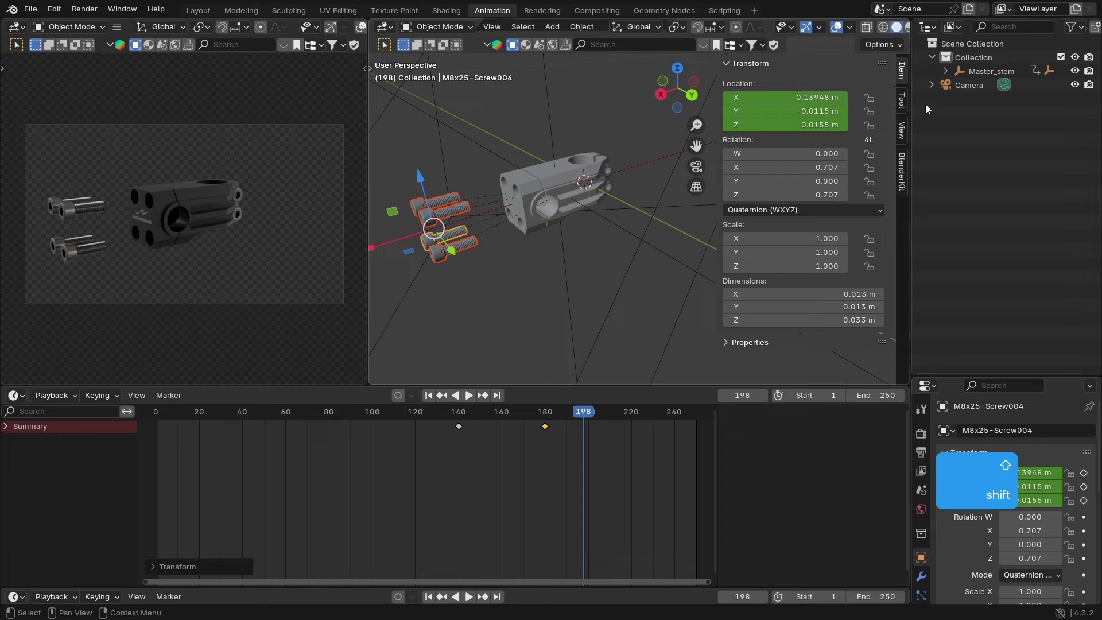
key(n)
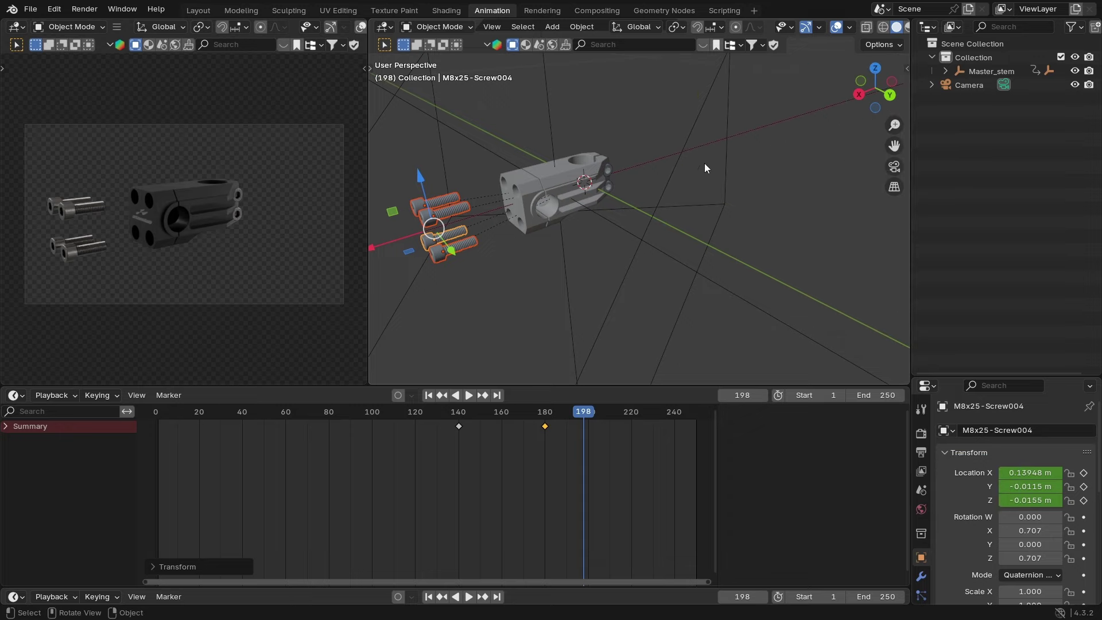
shift+middle_drag(617, 188, 687, 173)
scroll(687, 172, up, 3)
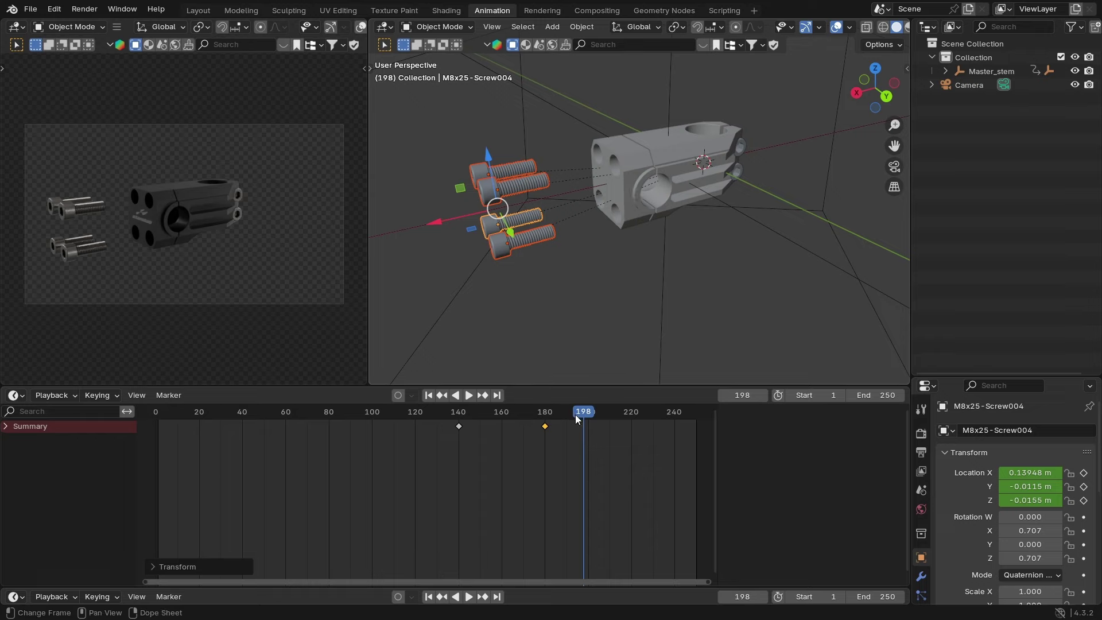
Step: Insert a Location keyframe for Stem_front at frame 170
drag(584, 416, 524, 444)
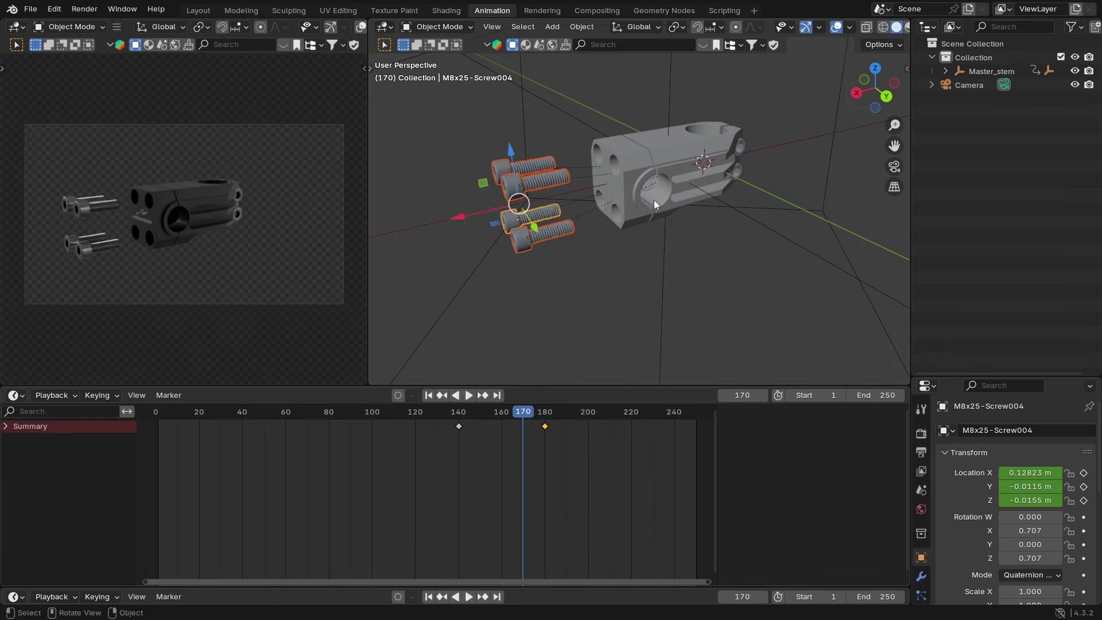
click(630, 164)
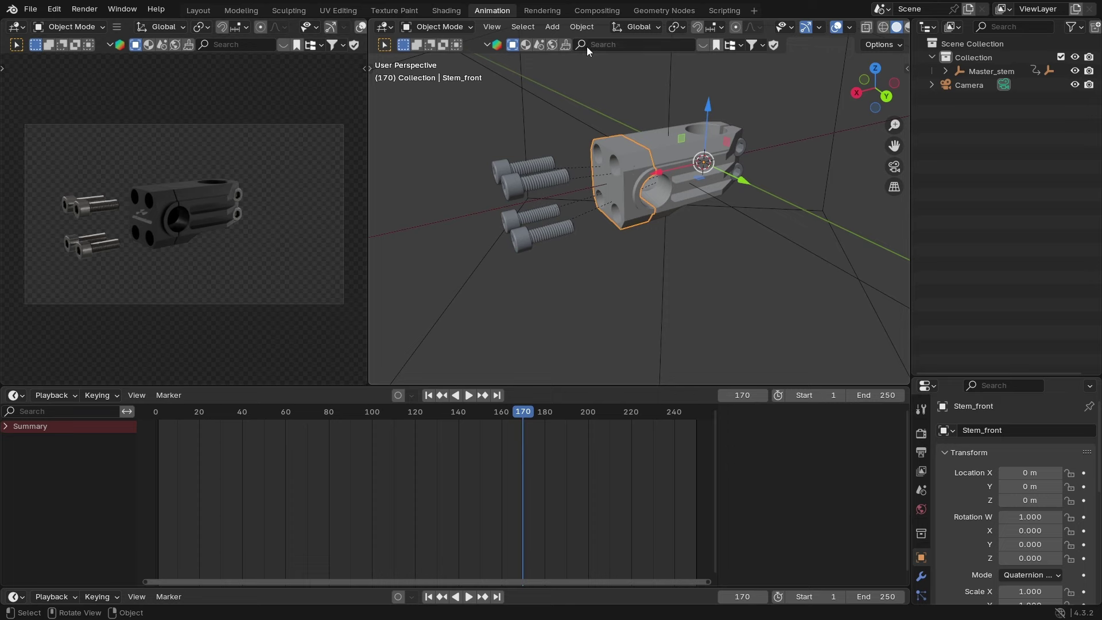
click(581, 27)
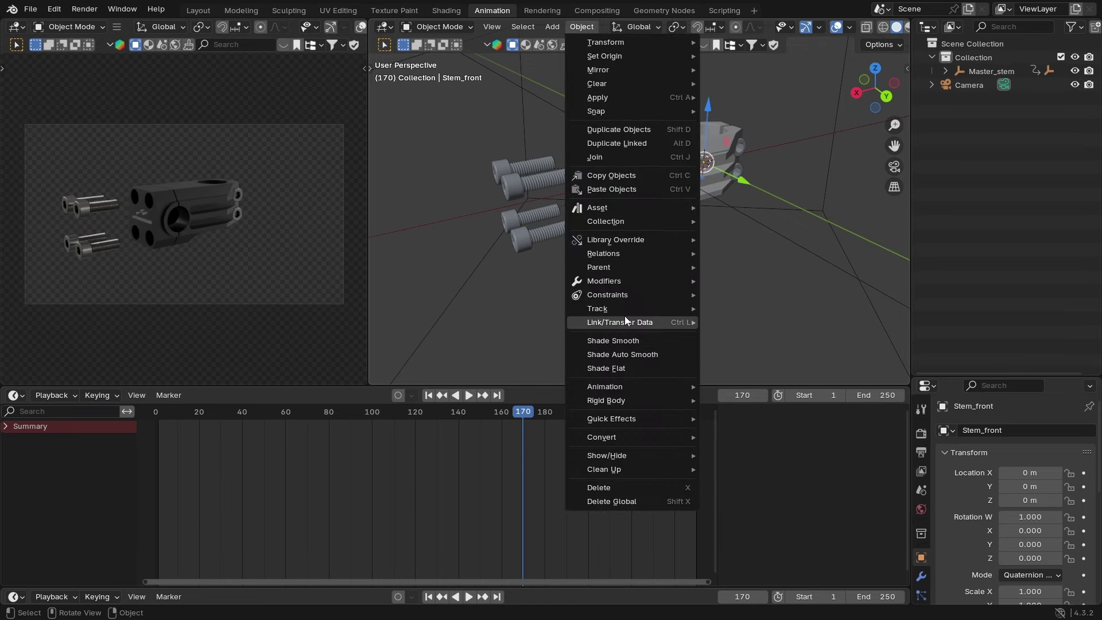
mouse_move(647, 388)
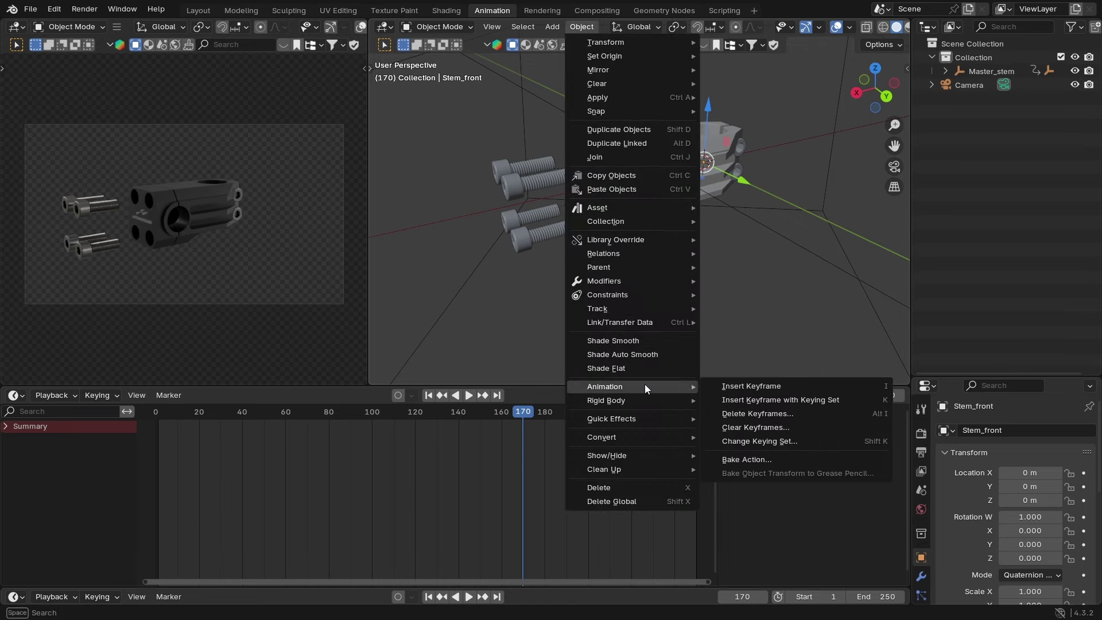
click(739, 401)
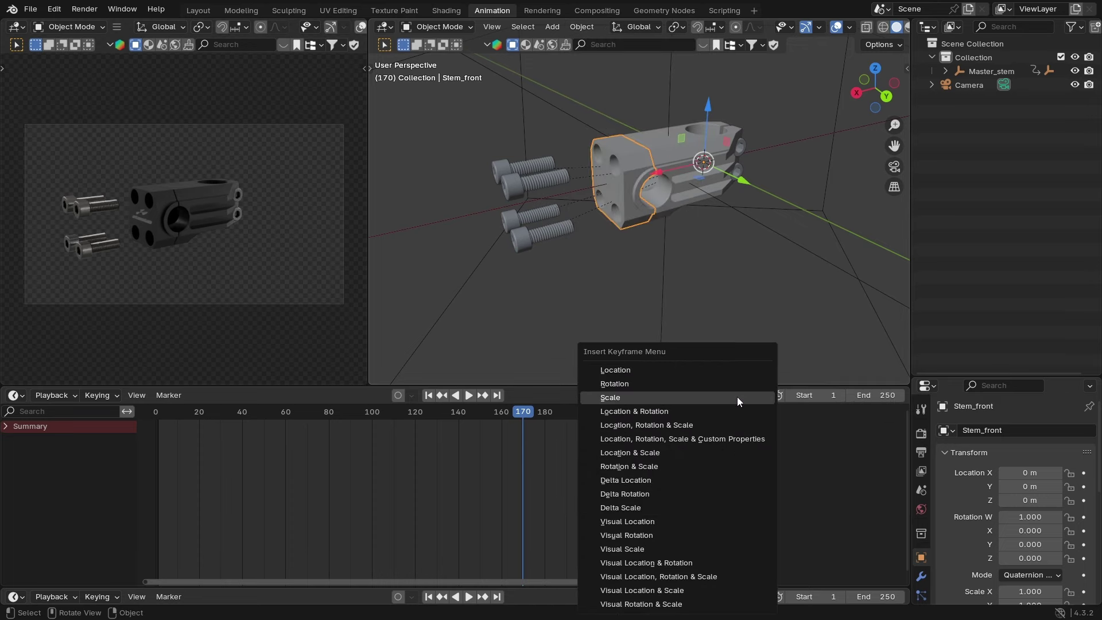
click(713, 374)
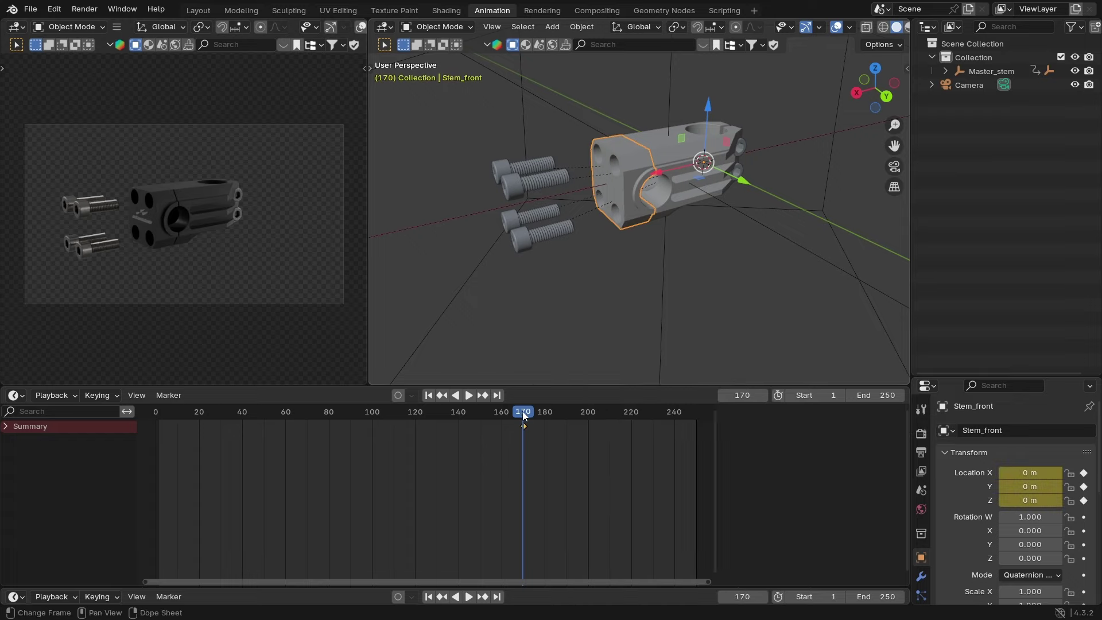
Step: At frame 210, move Stem_front away from the rest of the stem along X to about 0.025 m
click(526, 241)
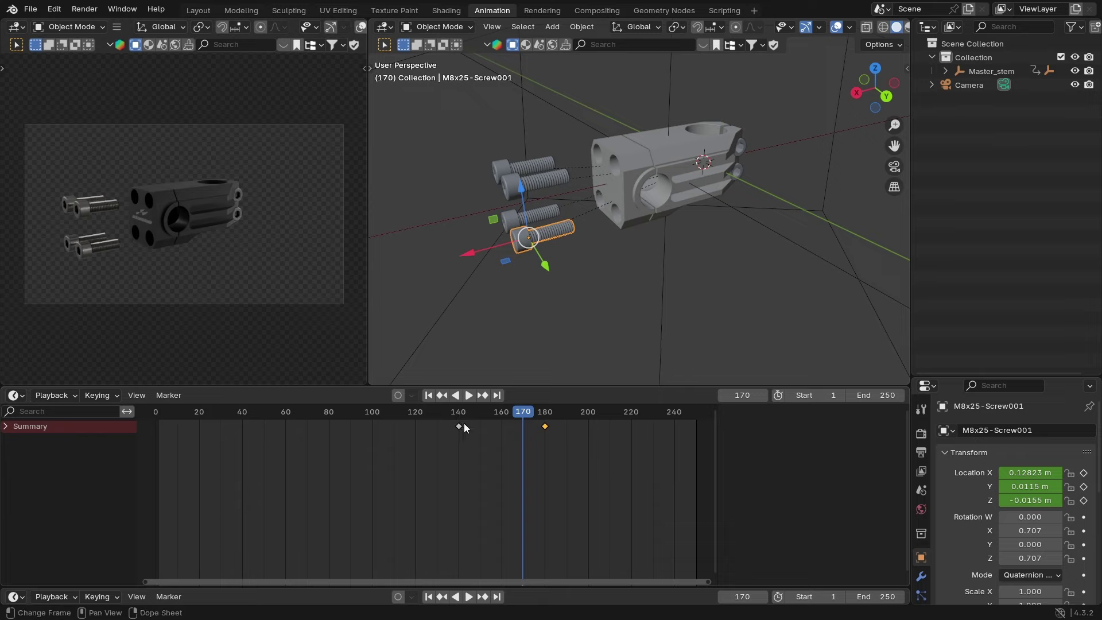
click(625, 198)
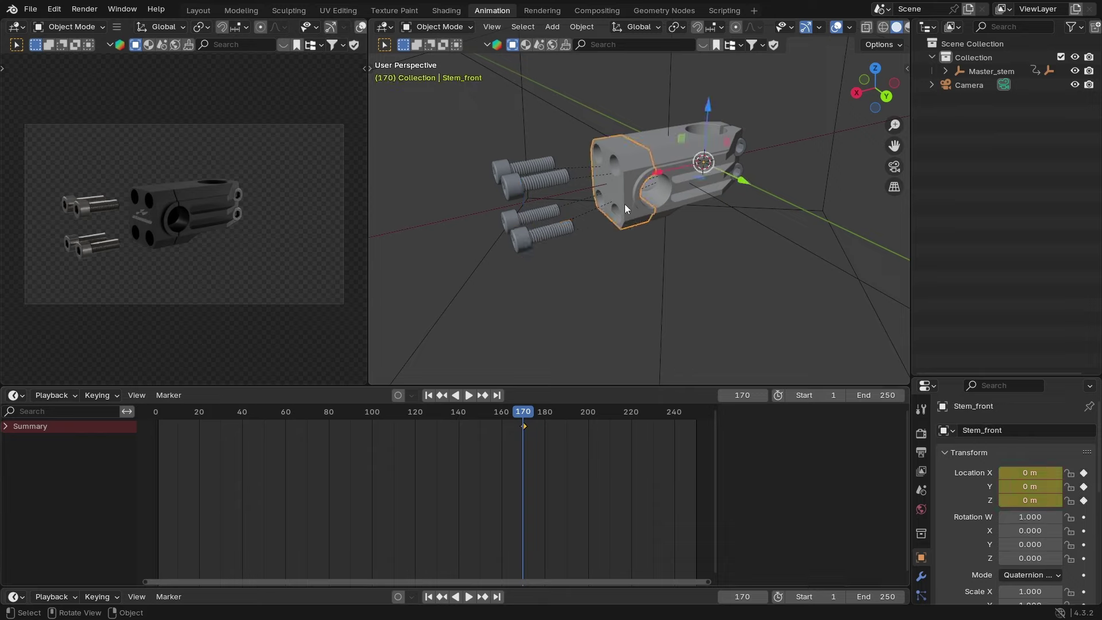
key(space)
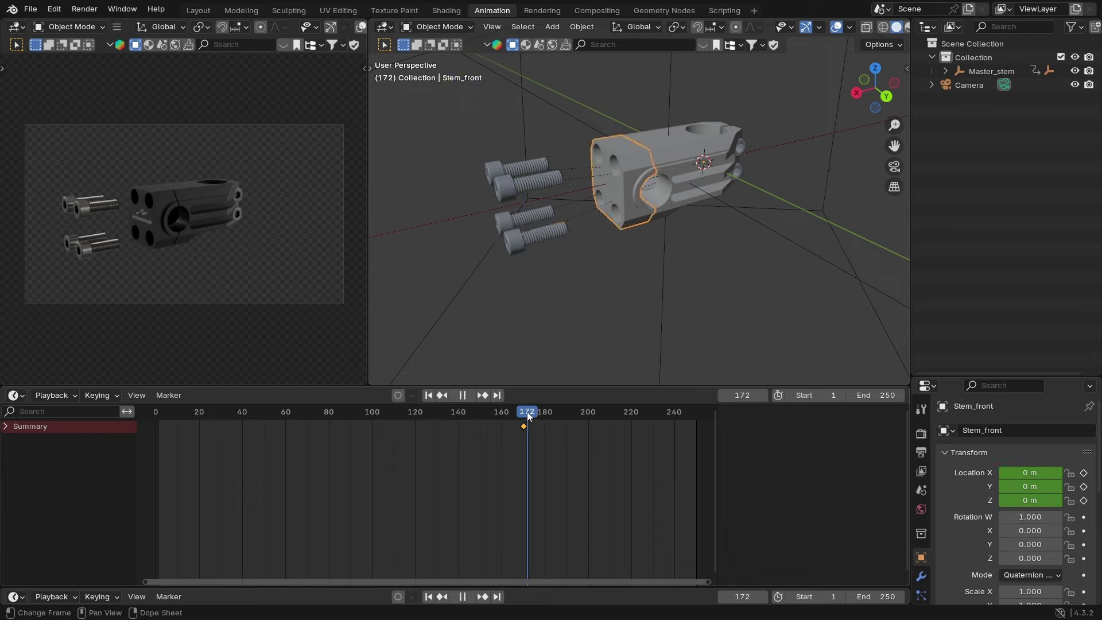
drag(528, 417, 609, 415)
key(space)
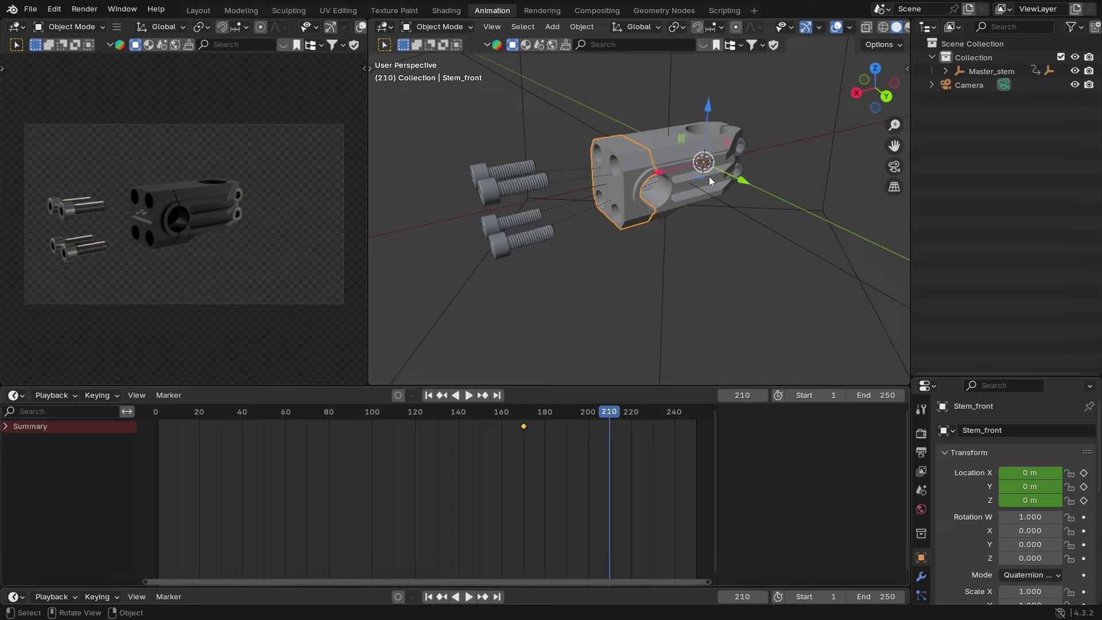
drag(659, 176, 626, 200)
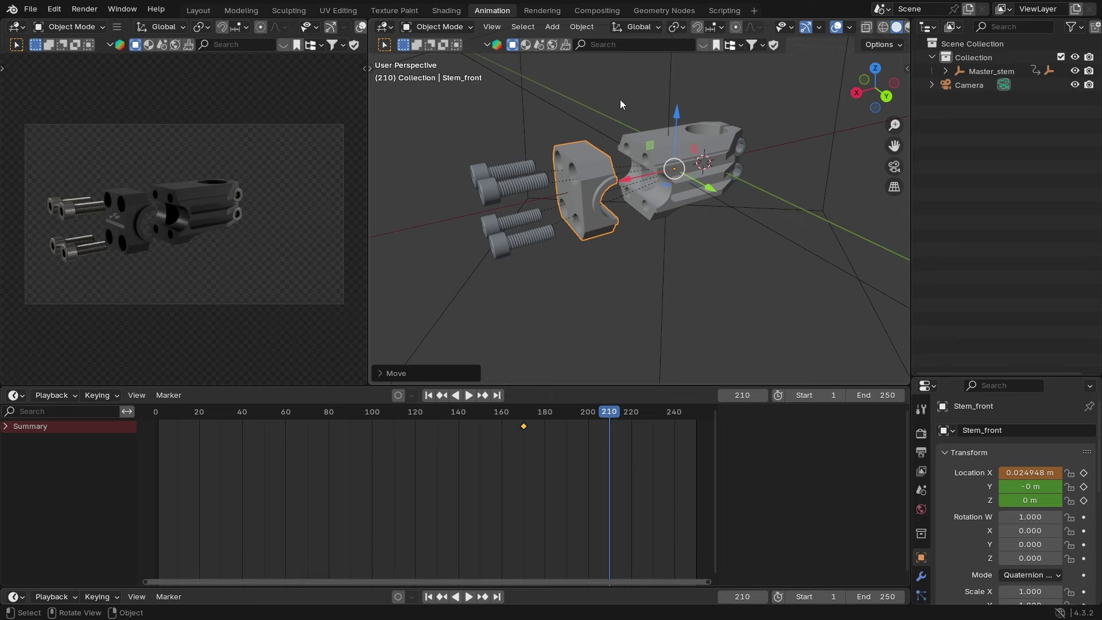
Step: Insert a Location keyframe for Stem_front at frame 210 and play the animation from frame 128
click(582, 27)
mouse_move(619, 384)
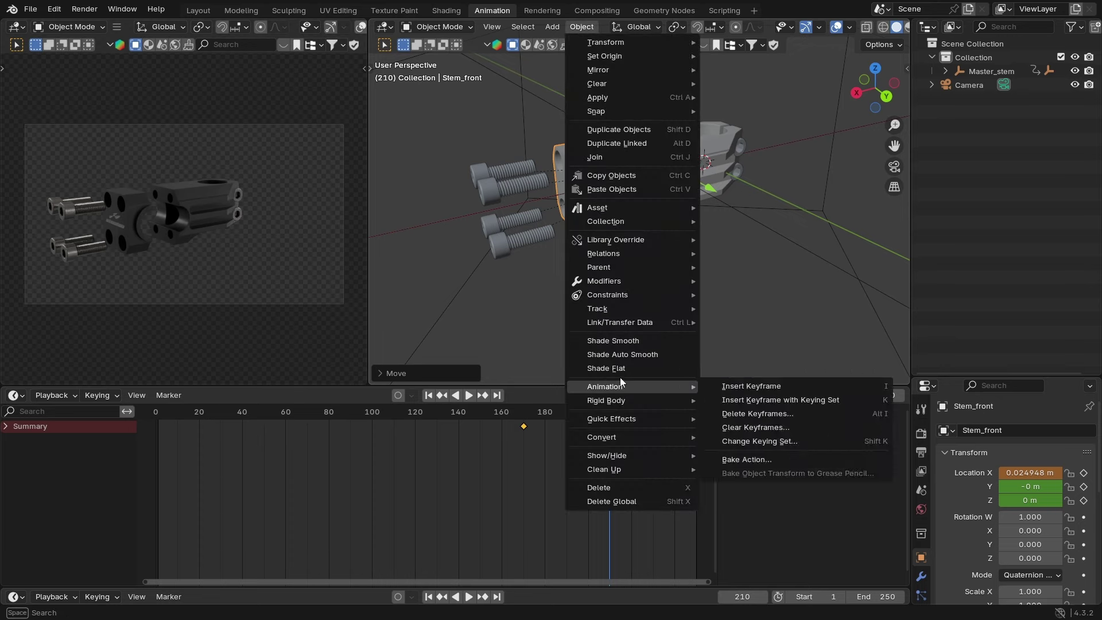
click(759, 400)
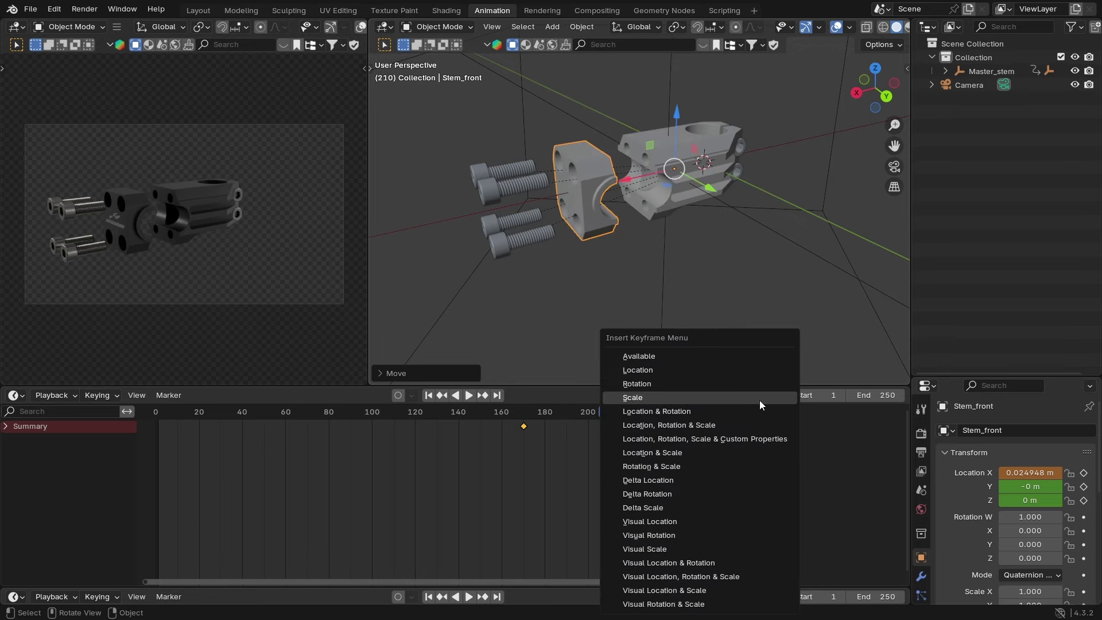
click(708, 370)
click(455, 395)
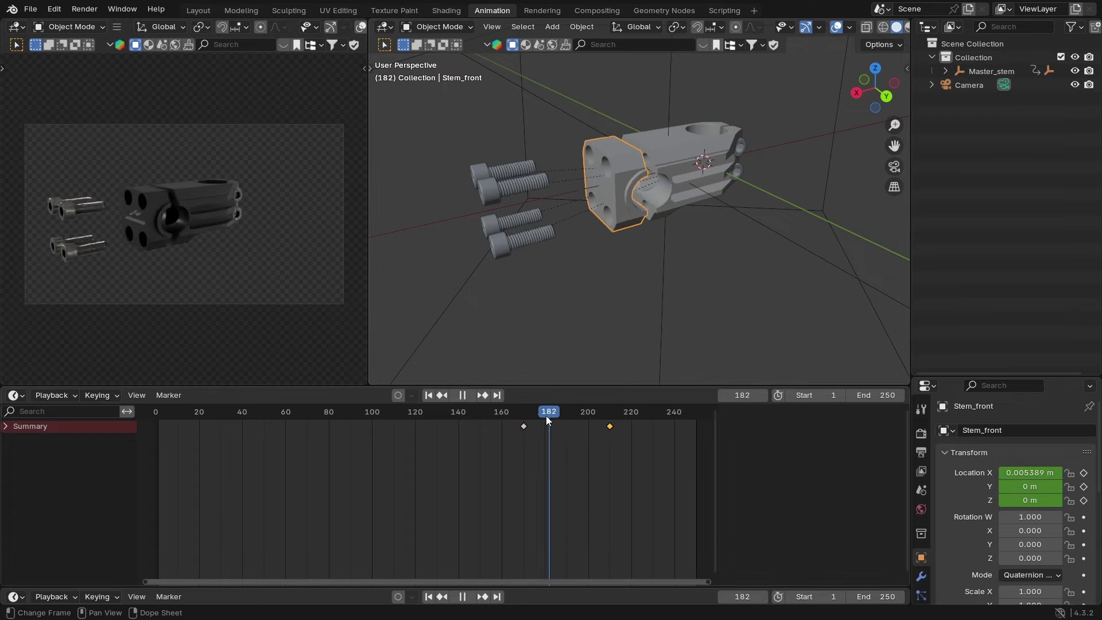
drag(465, 423, 434, 422)
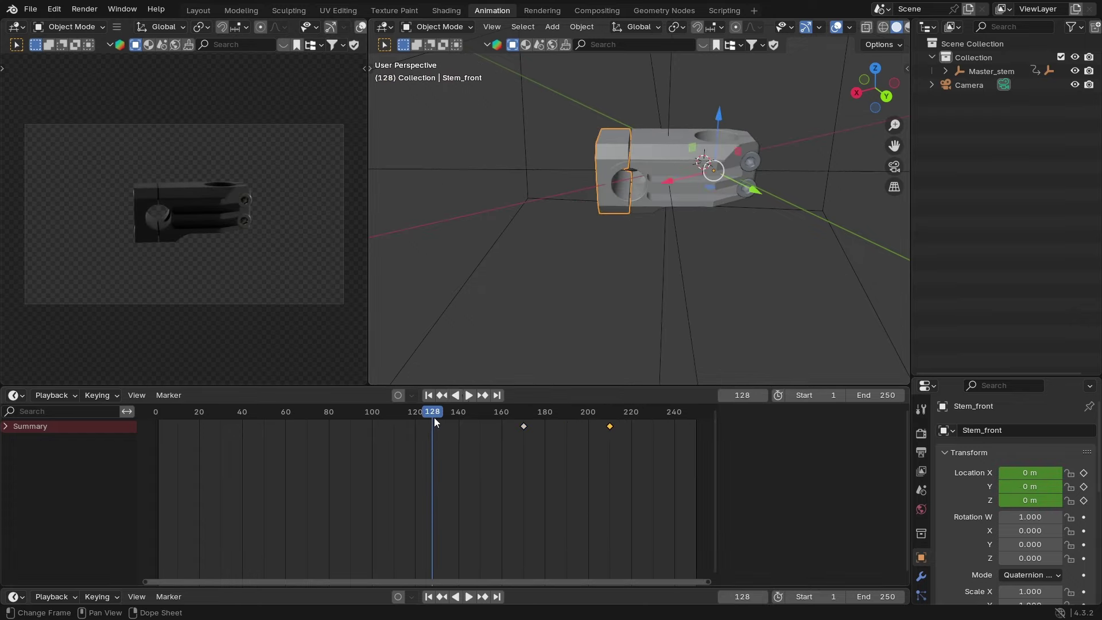
click(470, 396)
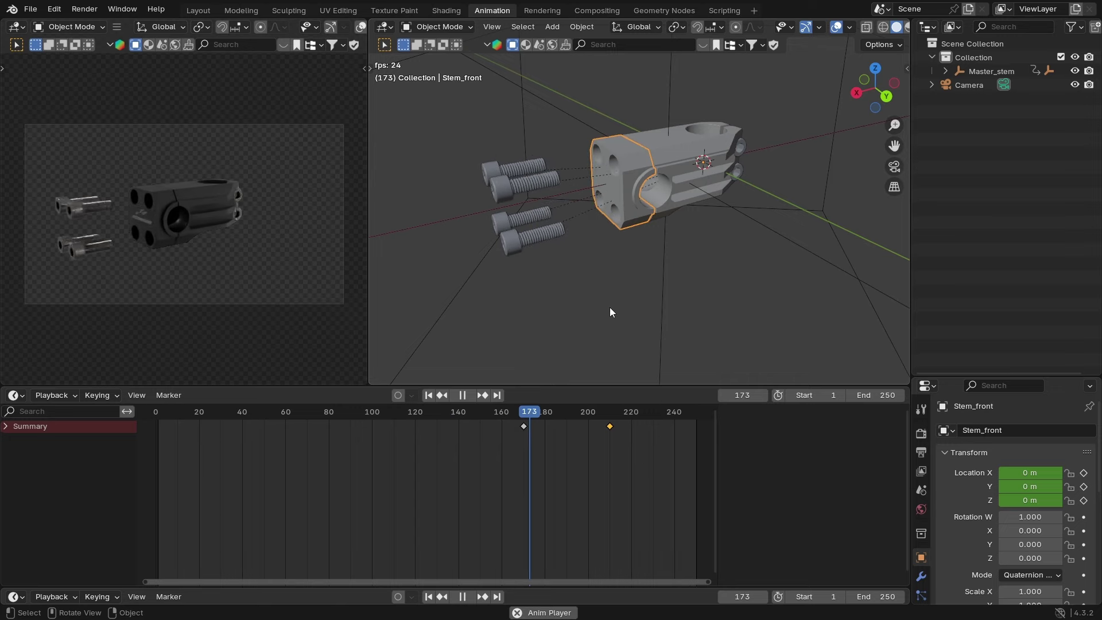
click(464, 395)
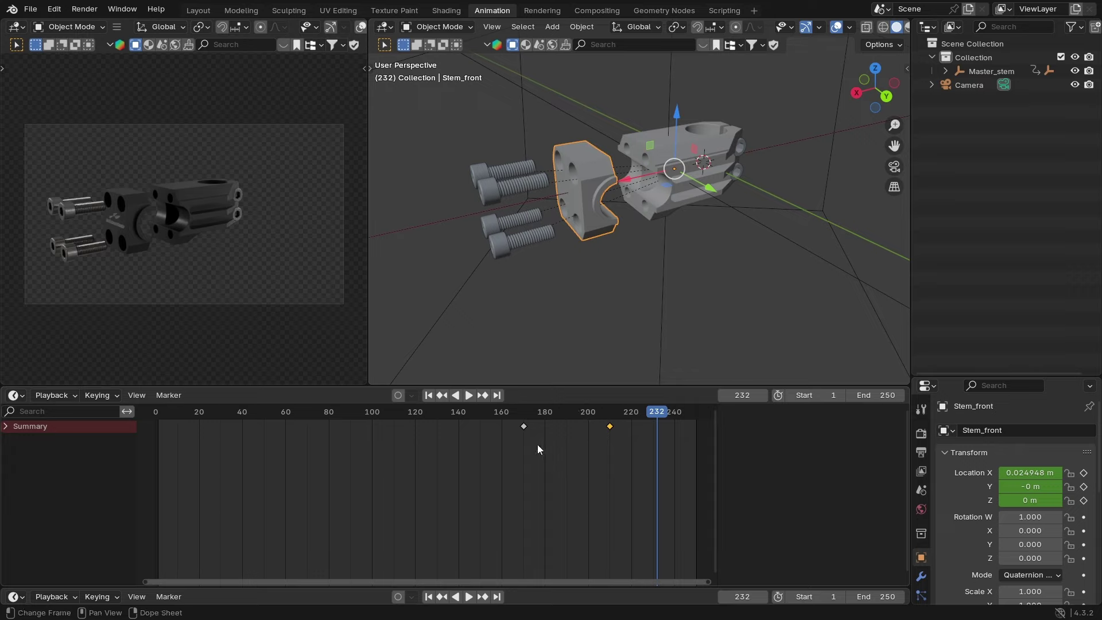
Step: Move Stem_front's second keyframe to frame 190 and play the faster separation
key(b)
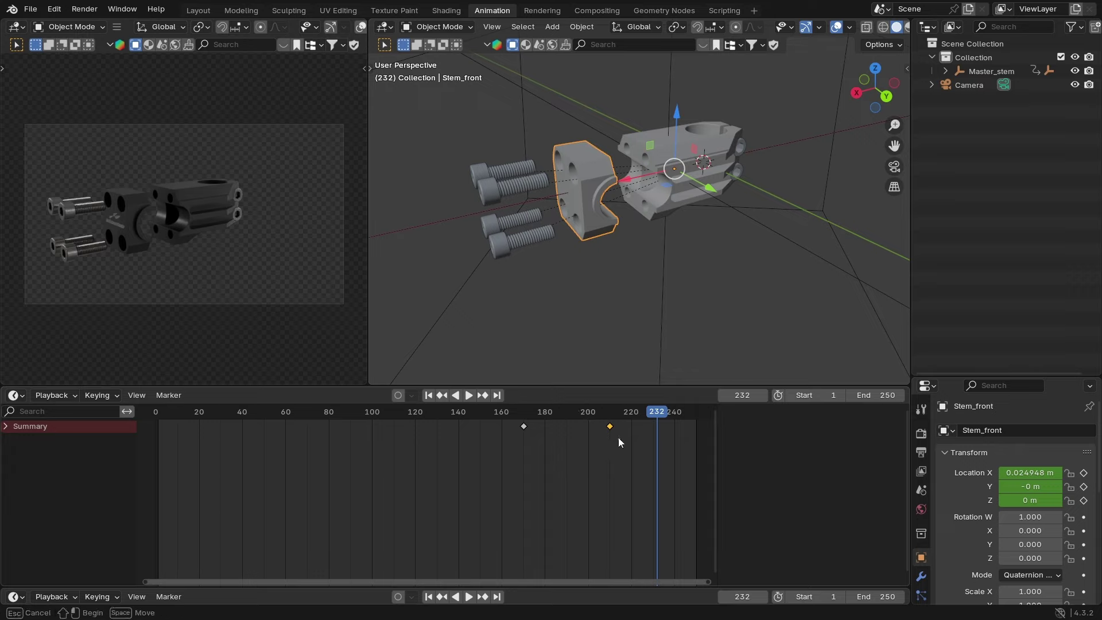
drag(604, 420, 605, 422)
key(g)
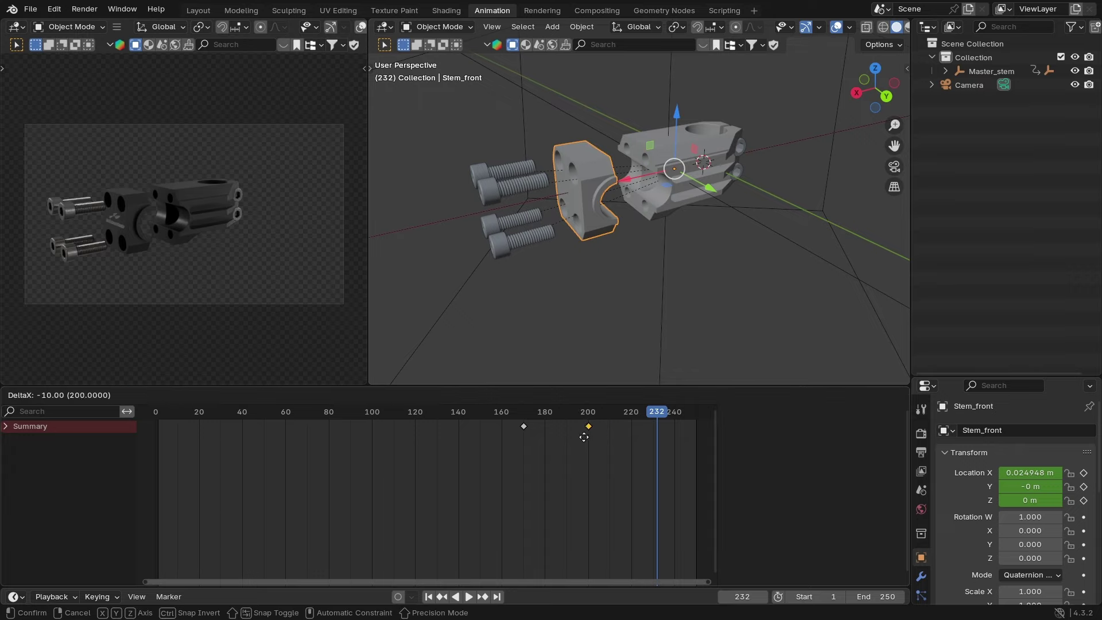
click(561, 445)
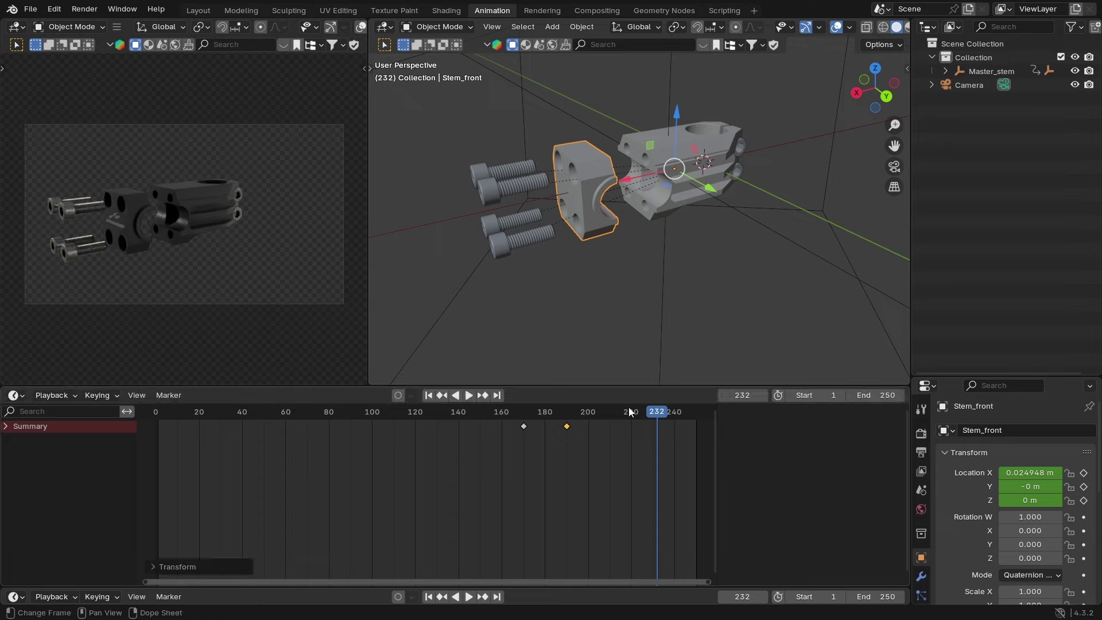
drag(555, 425, 483, 426)
click(470, 396)
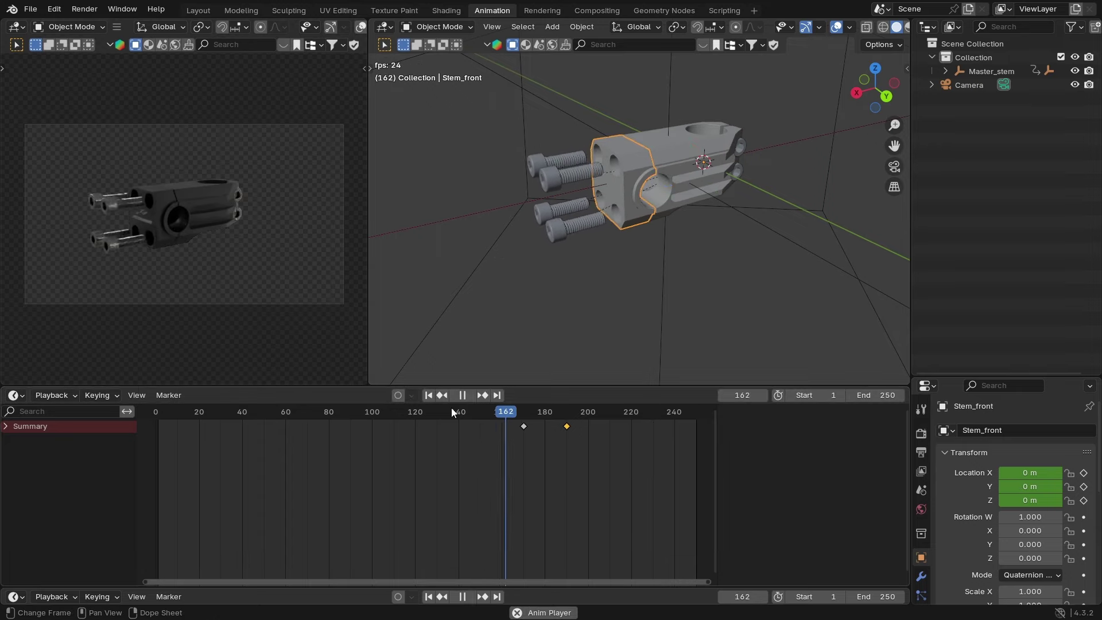
click(458, 396)
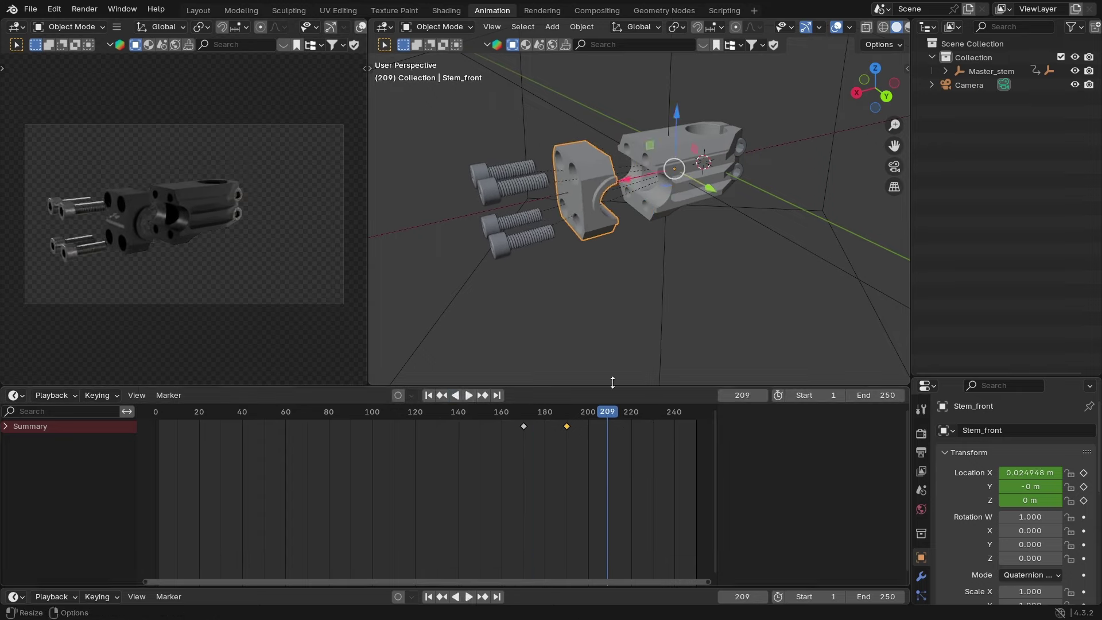
Step: Move Stem_front's first keyframe to frame 160 and play the earlier separation
click(516, 425)
drag(516, 423, 493, 425)
click(408, 426)
key(space)
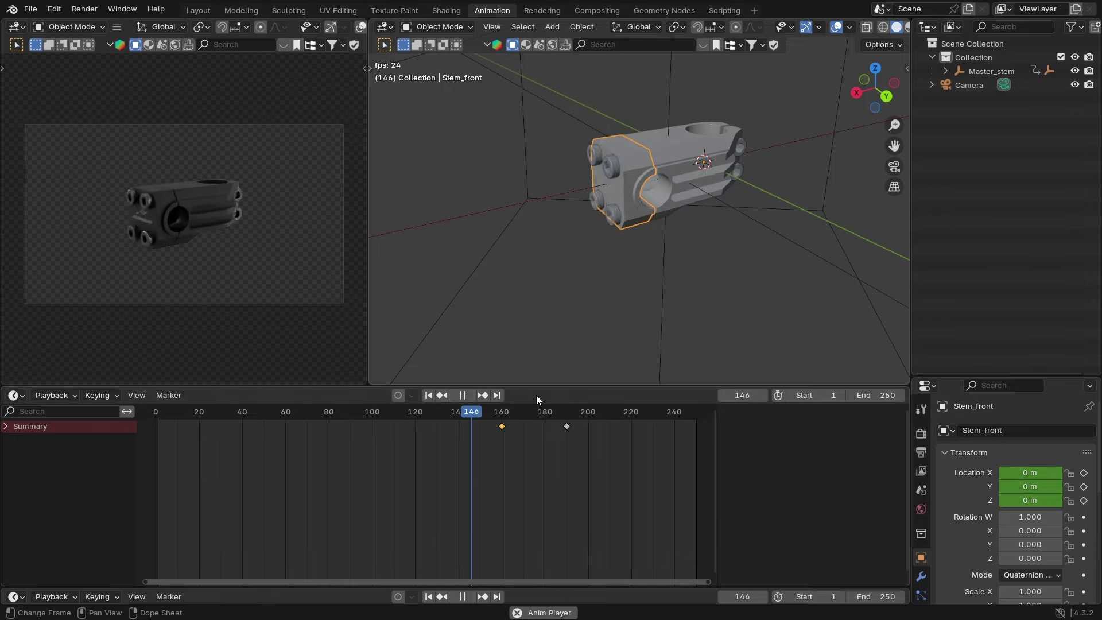
drag(489, 425, 479, 425)
click(462, 396)
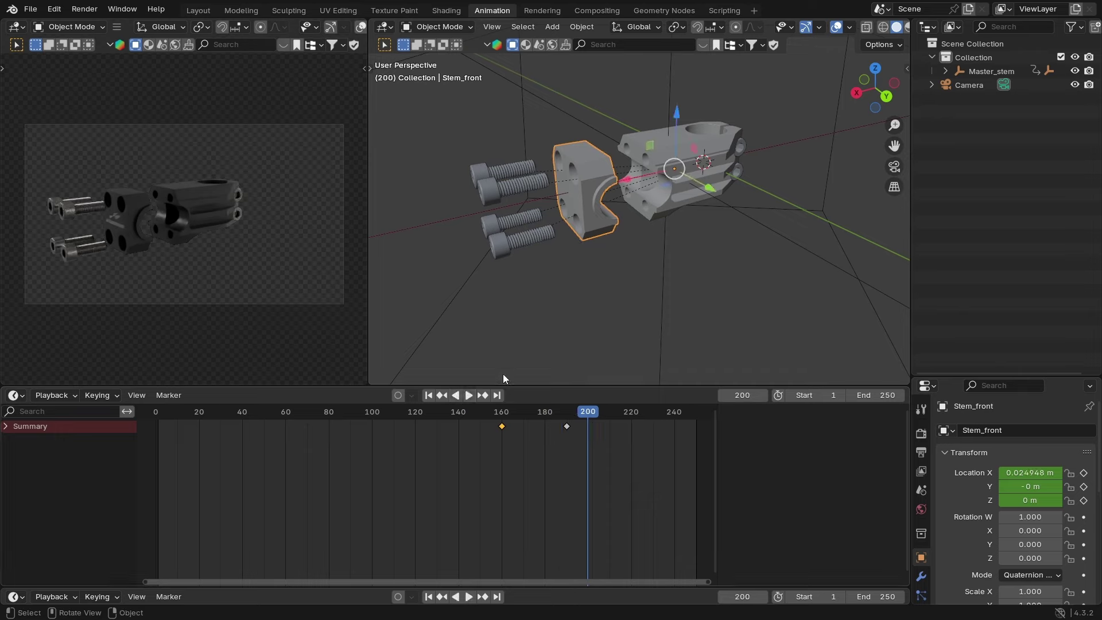
Step: Move Stem_front's two keyframes to frames 169 and 185, and play the result from about frame 150
drag(502, 427, 556, 428)
click(481, 423)
key(space)
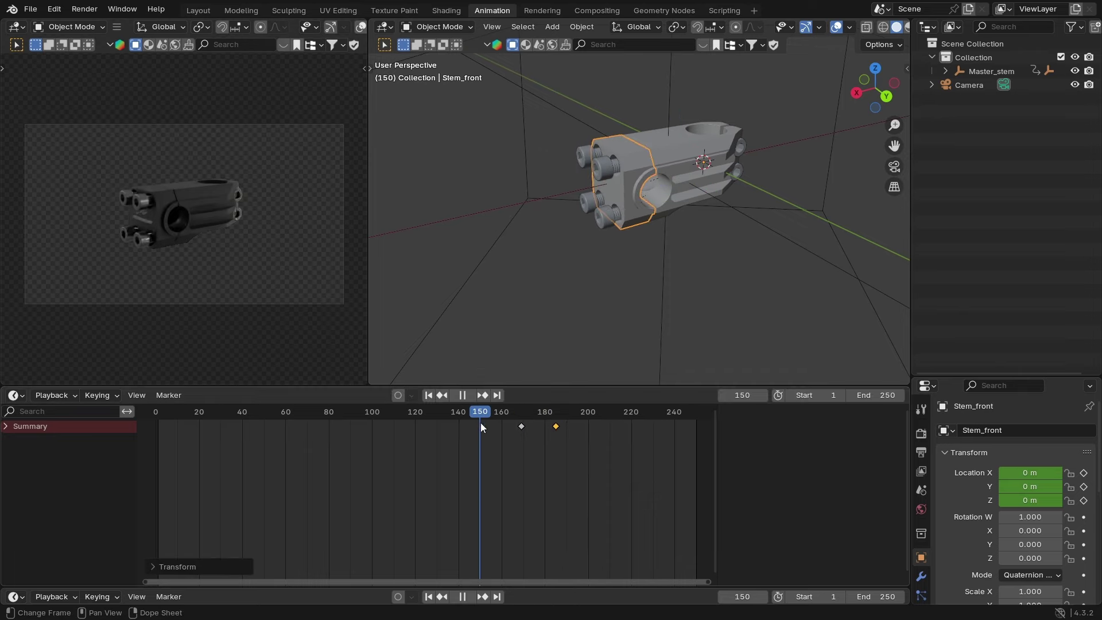
click(471, 395)
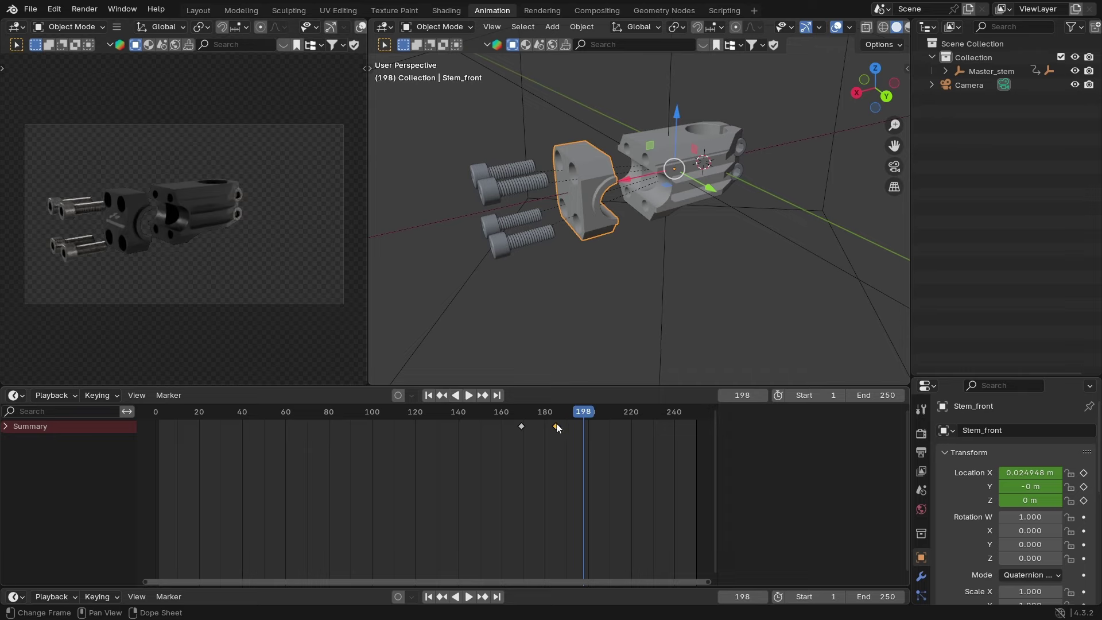
Step: Move Stem_front's second keyframe to frame 198 and play the slower separation
drag(557, 426, 589, 433)
click(498, 421)
click(469, 395)
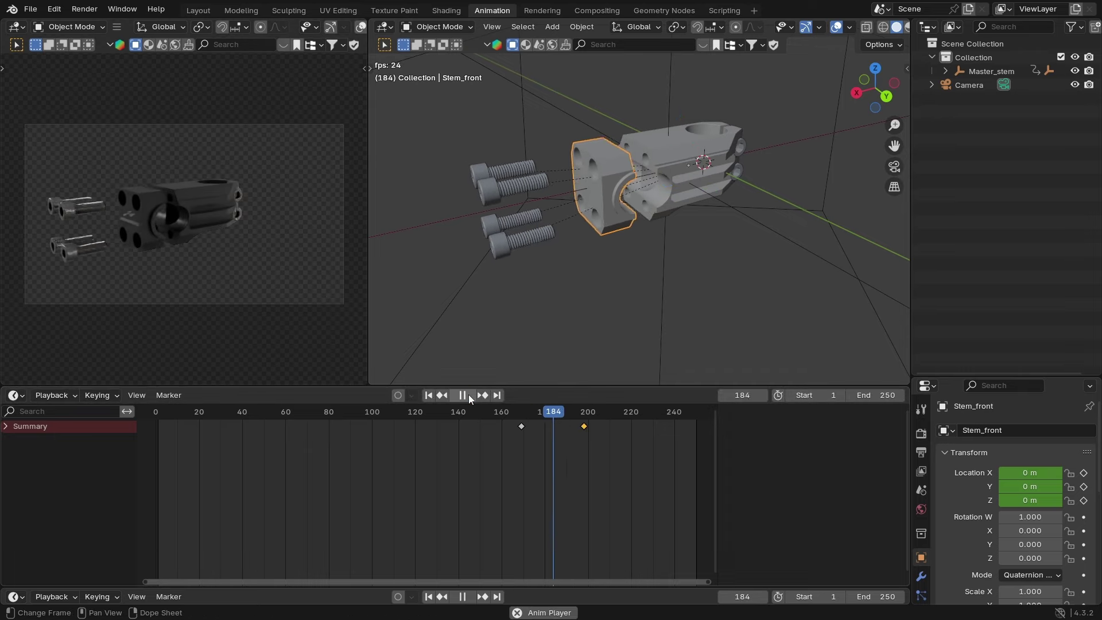
click(685, 413)
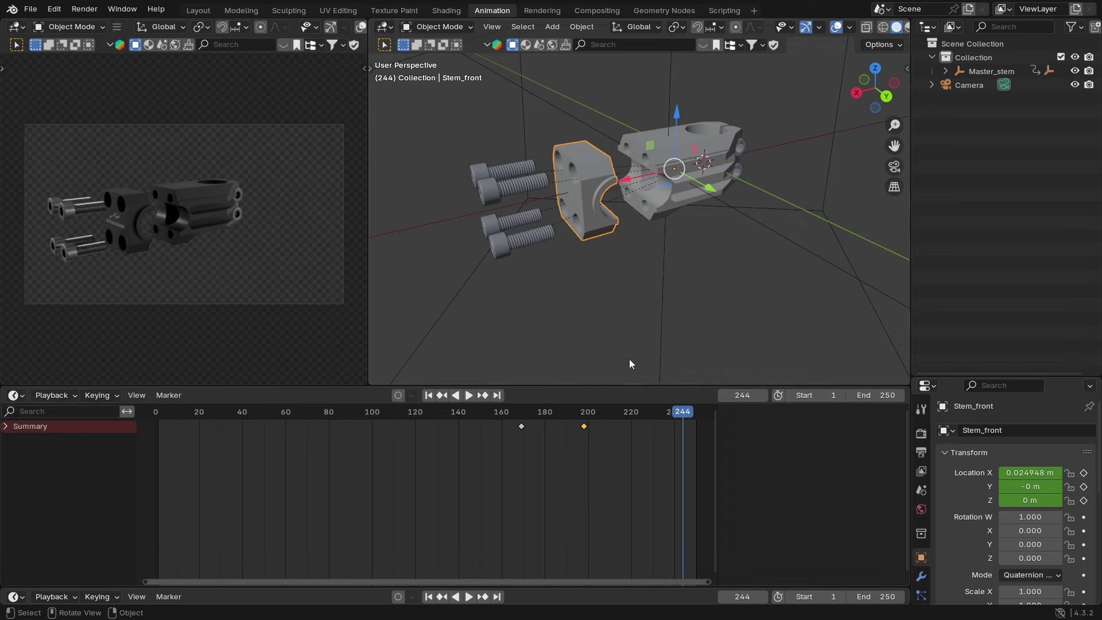
Step: At frame 195, insert a Location keyframe for both rear clamp screws on Stem_base
drag(687, 416, 576, 440)
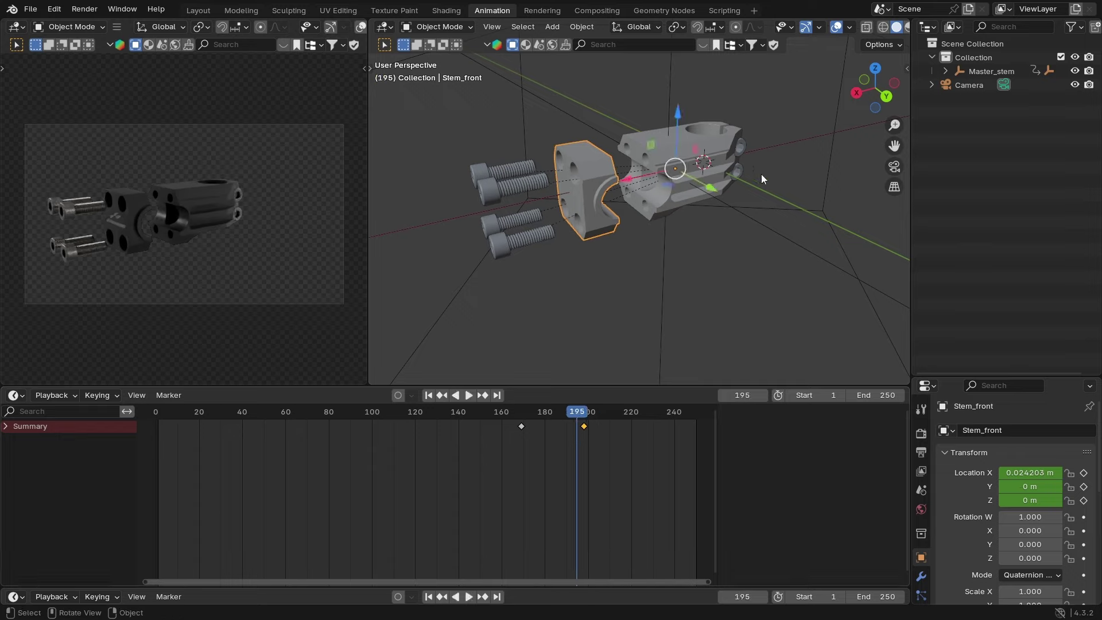
click(747, 148)
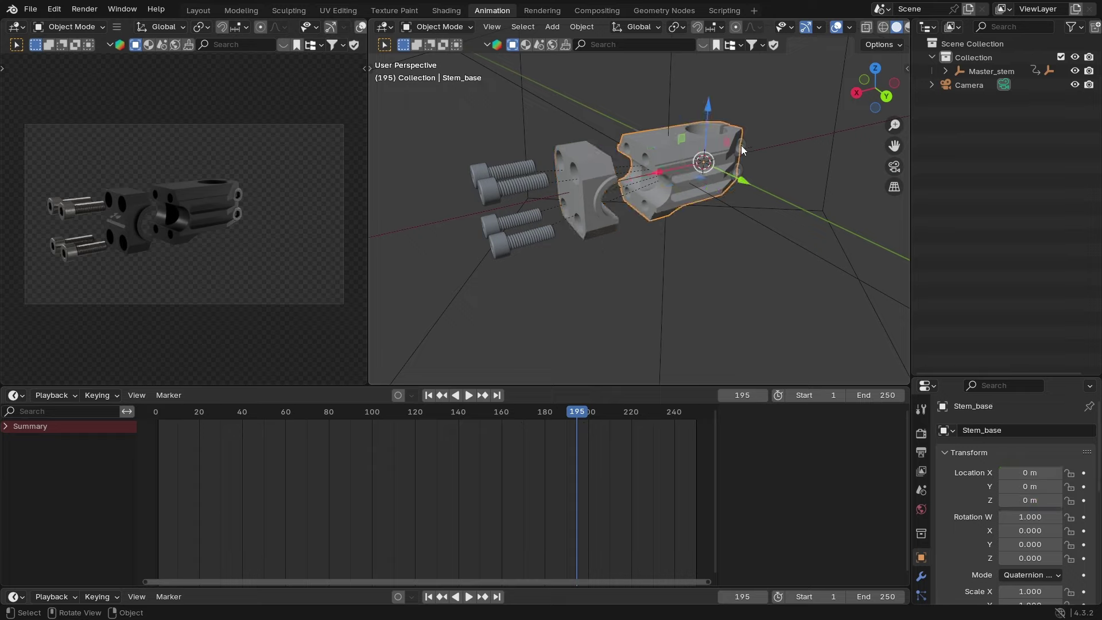
click(743, 147)
shift+click(742, 168)
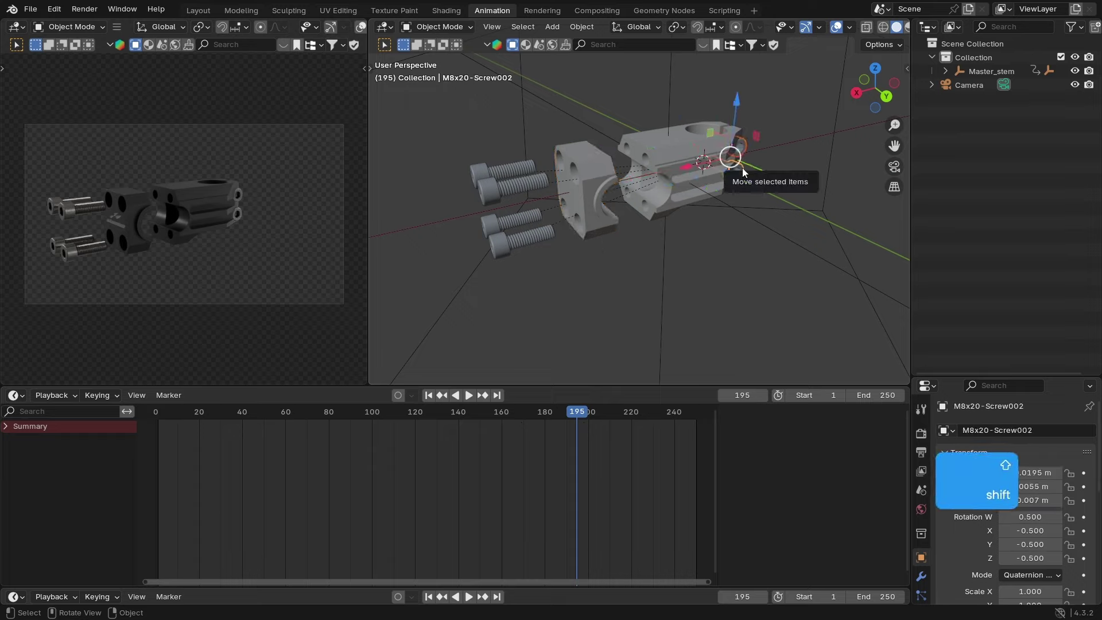
key(k)
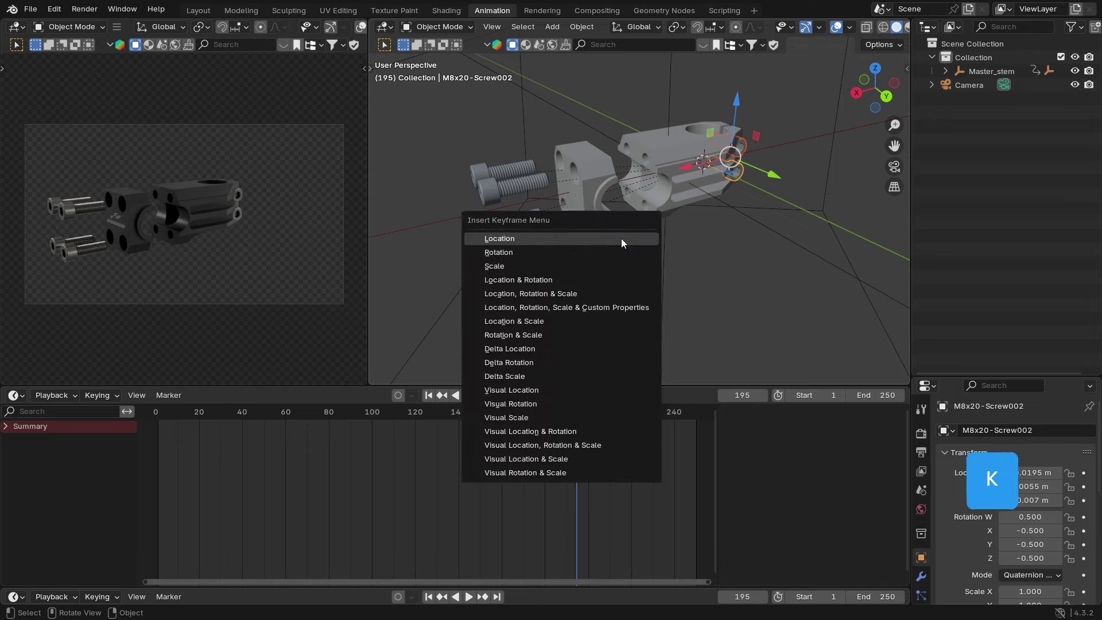
click(621, 239)
Step: At frame 220, pull the two rear screws out of Stem_base along Y to about 0.056 m
key(space)
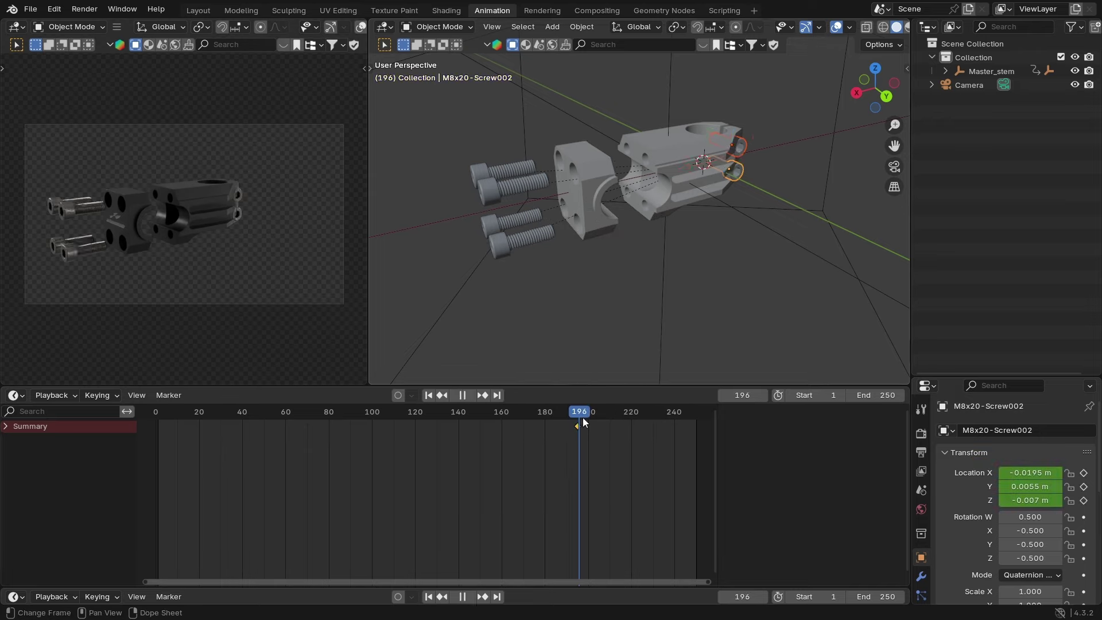
drag(584, 418, 631, 415)
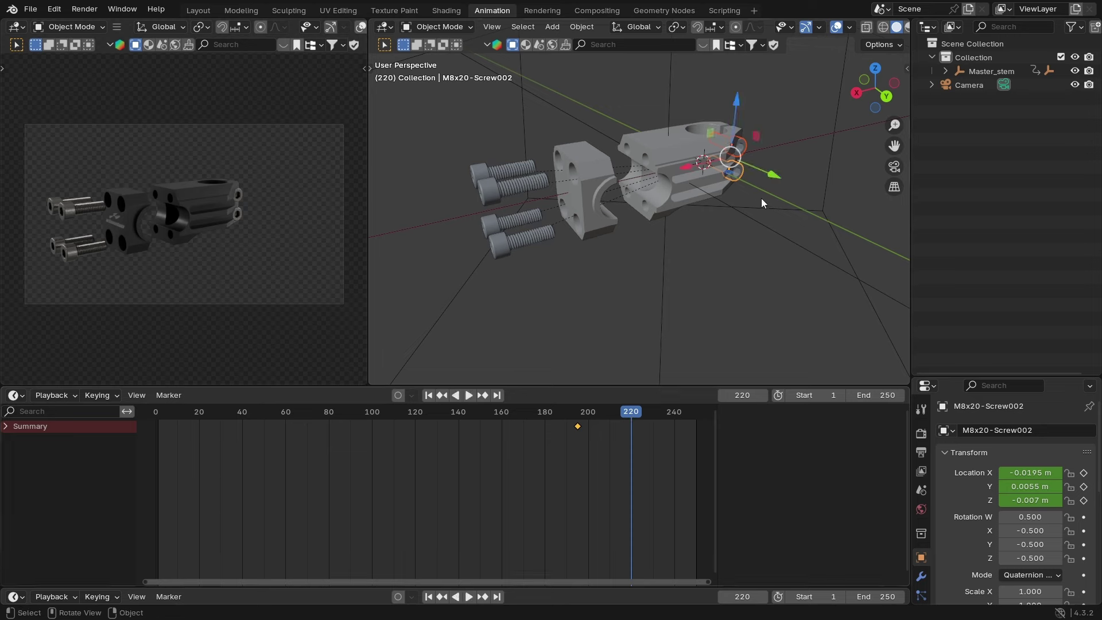
drag(769, 174, 804, 217)
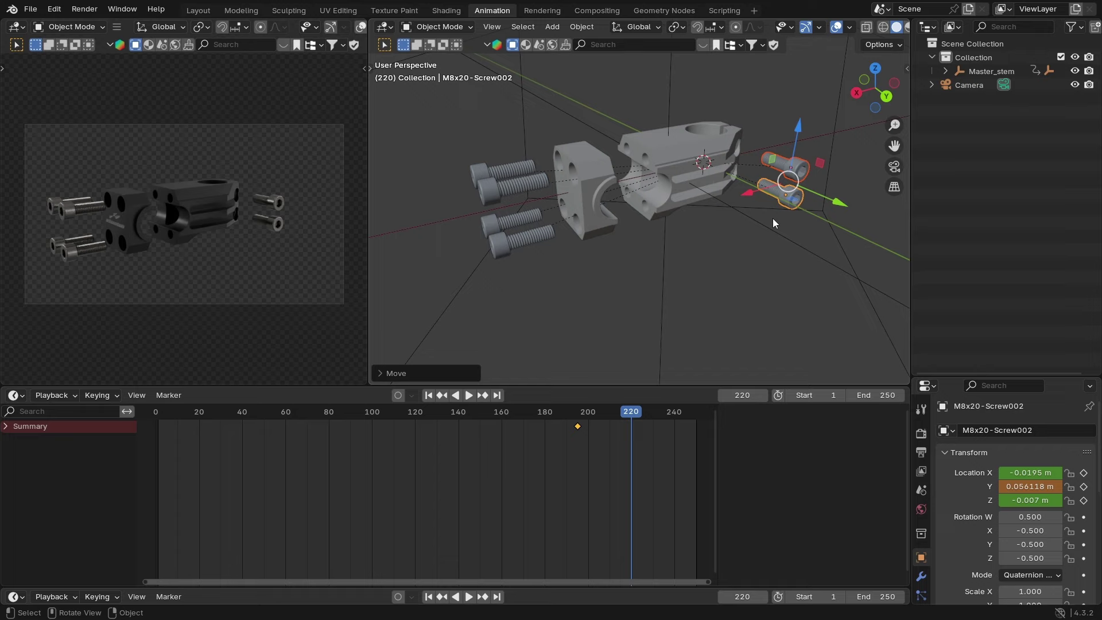
Step: Insert a Location keyframe for the pulled-out rear screws at frame 220 and play the animation from frame 115
key(k)
click(773, 219)
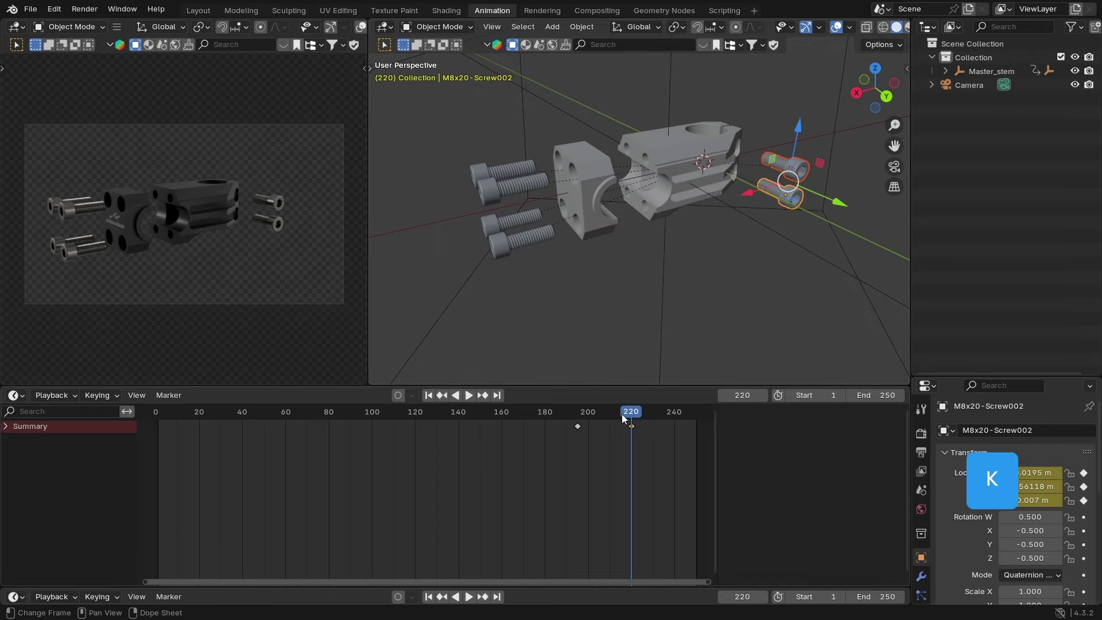
drag(622, 415, 412, 422)
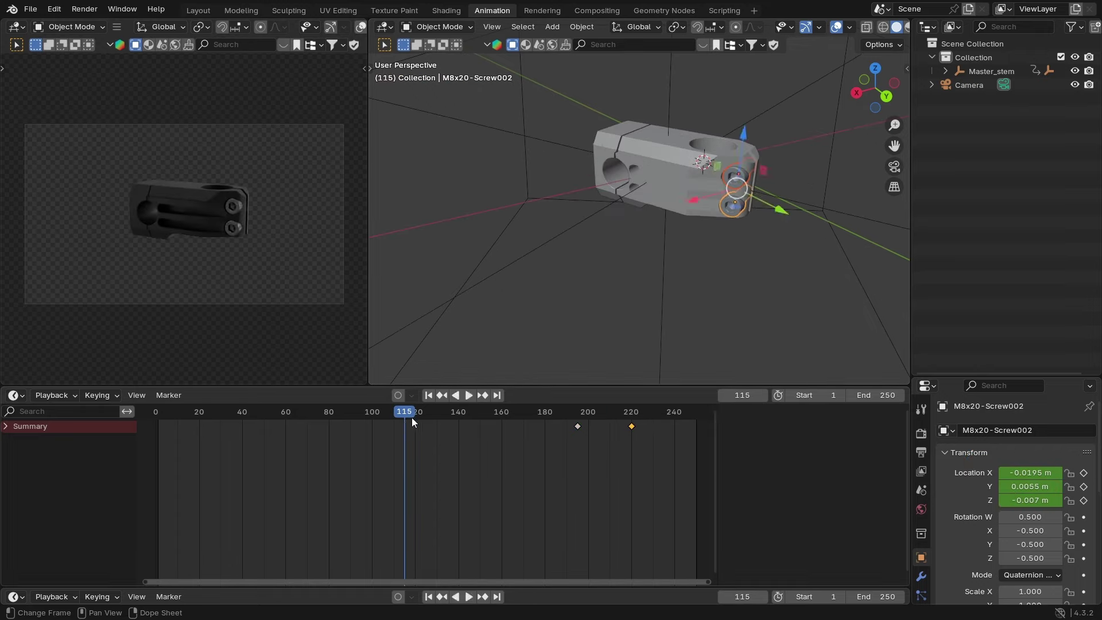
click(469, 396)
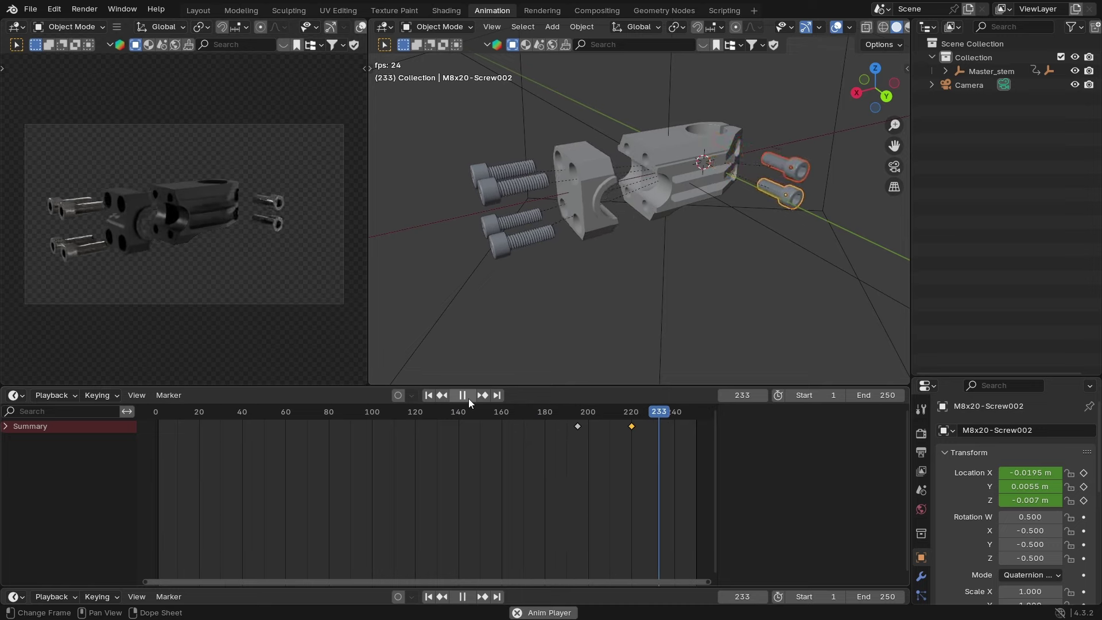
key(space)
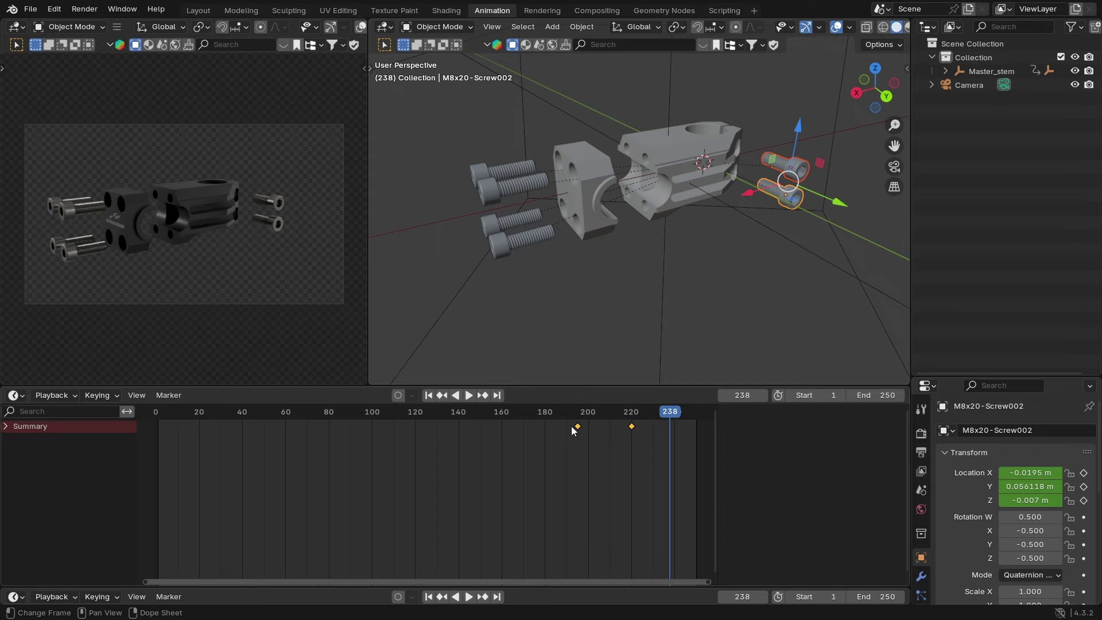
Step: Shift both rear-screw keyframes earlier to frames 188 and 213, and play from frame 142
drag(574, 430, 559, 430)
drag(642, 428, 474, 412)
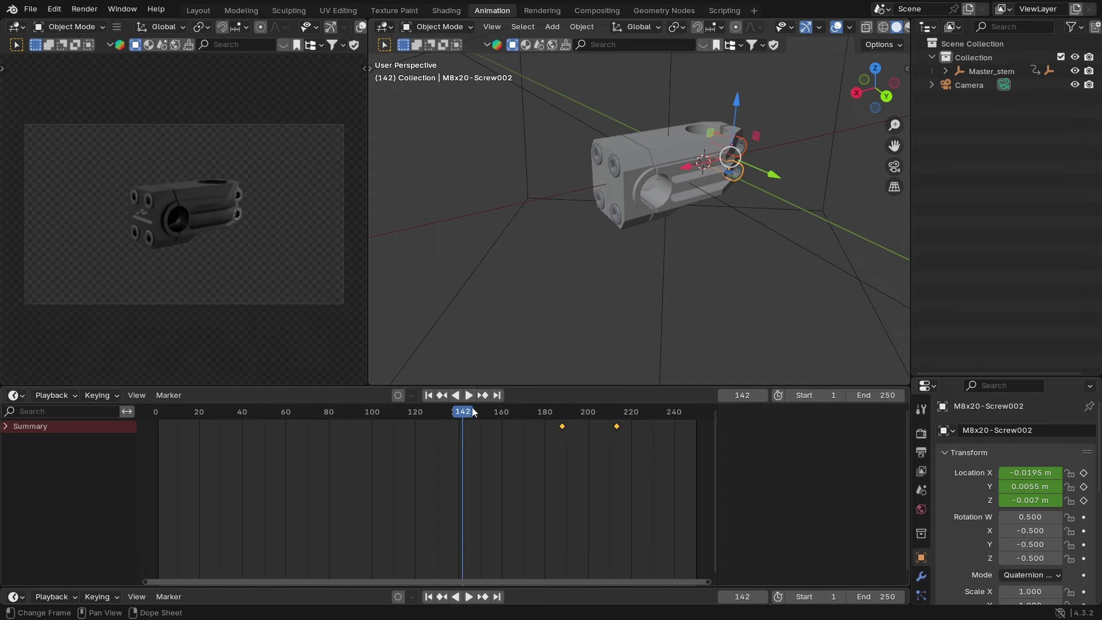
click(470, 395)
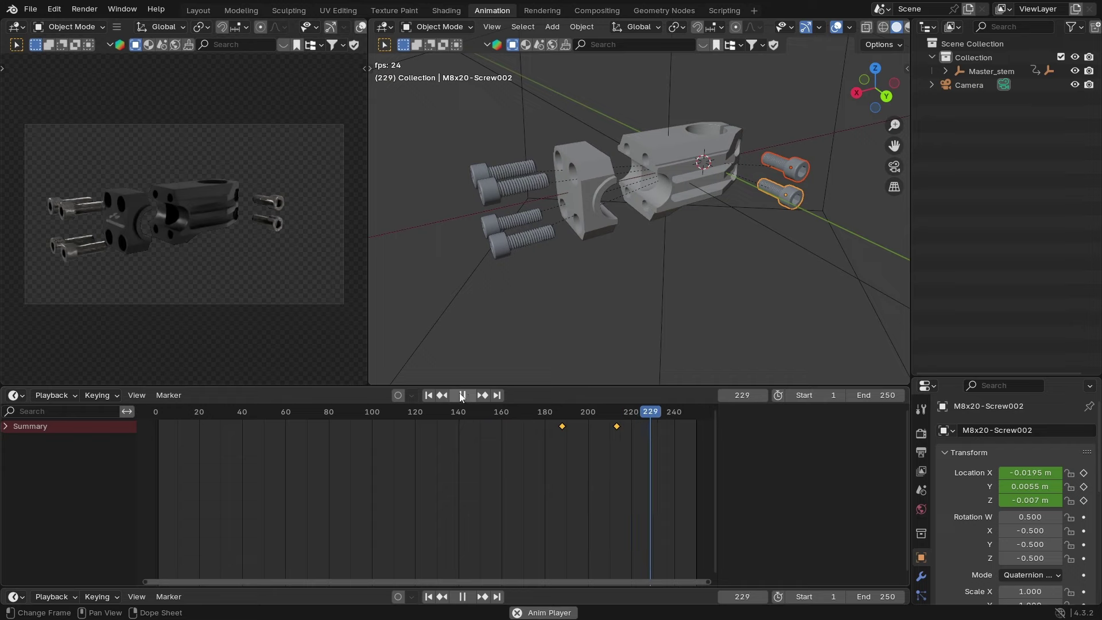
click(463, 395)
Step: Move the rear screws' second keyframe to frame 227 and play the slower pull-out
drag(618, 431, 504, 411)
click(469, 395)
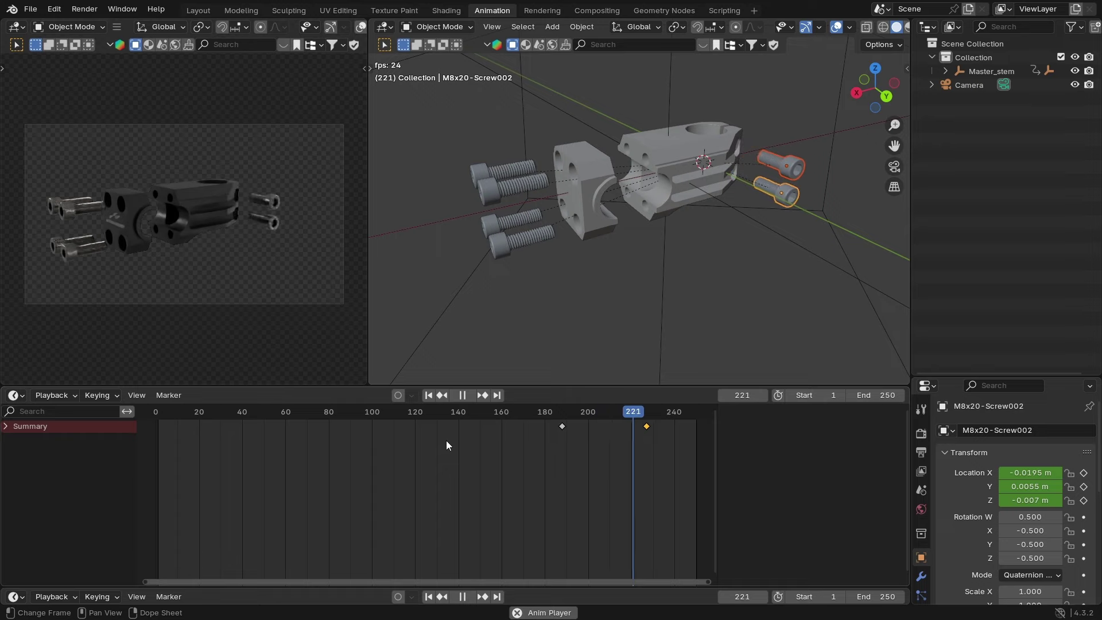
key(space)
Step: Move the rear screws' second keyframe back to frame 216 and play the pull-out
drag(646, 427, 622, 432)
drag(540, 411, 471, 412)
click(471, 397)
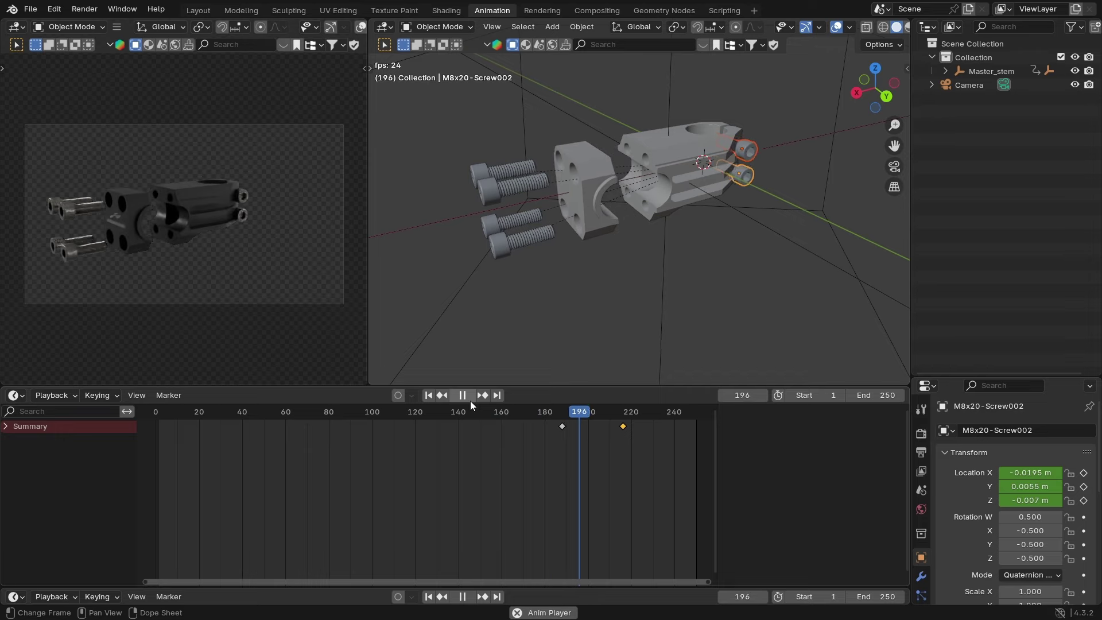
click(471, 401)
Step: Move the rear screws' second keyframe to frame 221 and play the pull-out to check its timing
drag(639, 440, 617, 426)
drag(623, 426, 627, 426)
click(634, 430)
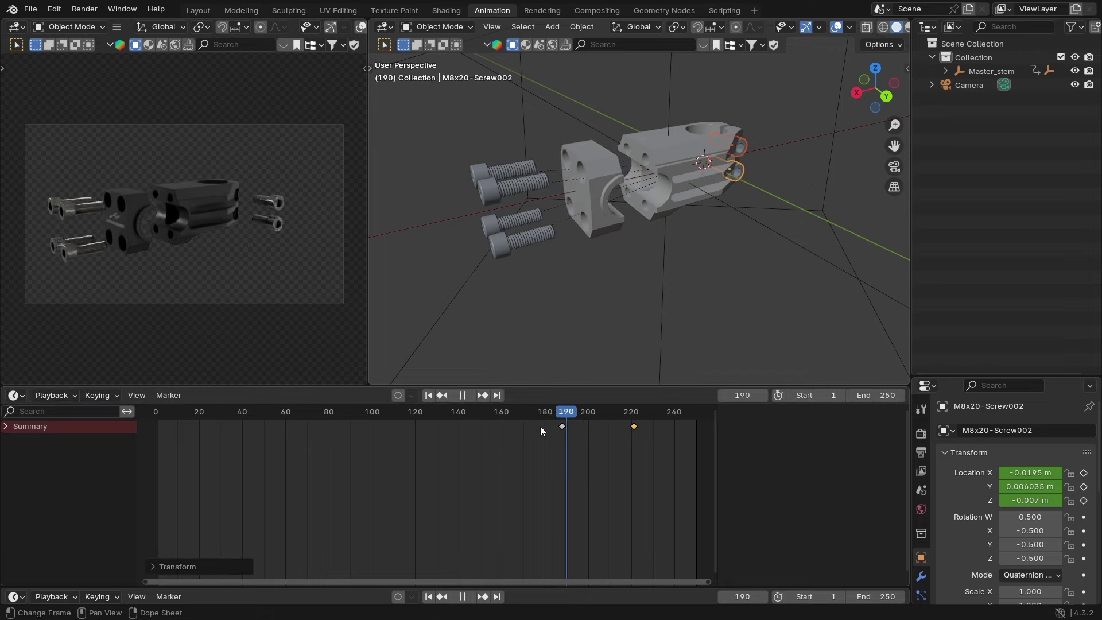
click(471, 394)
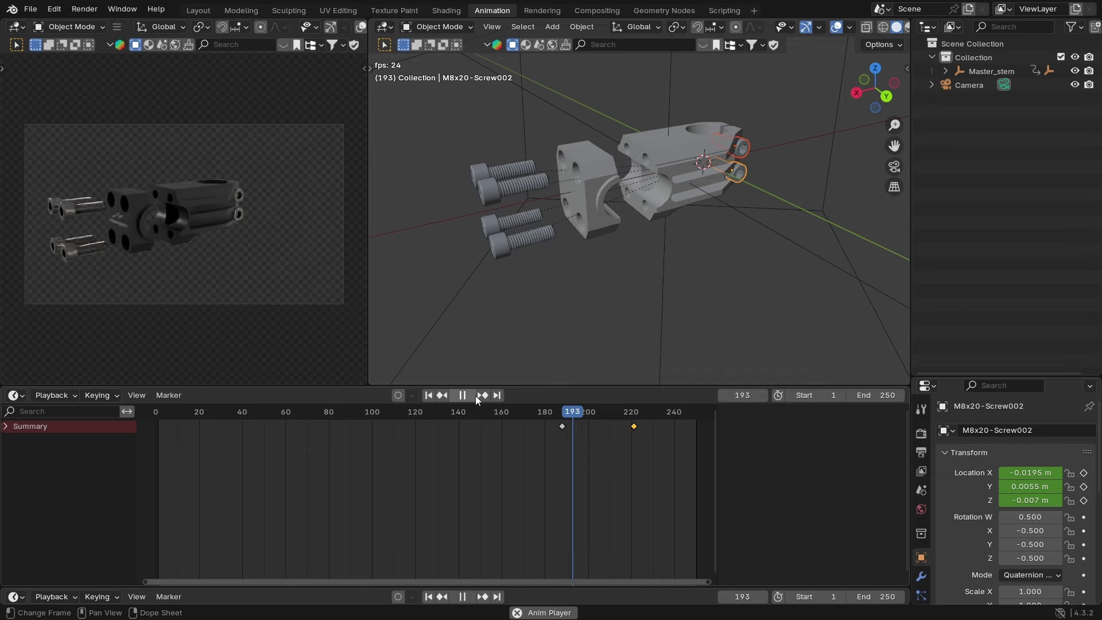
click(457, 397)
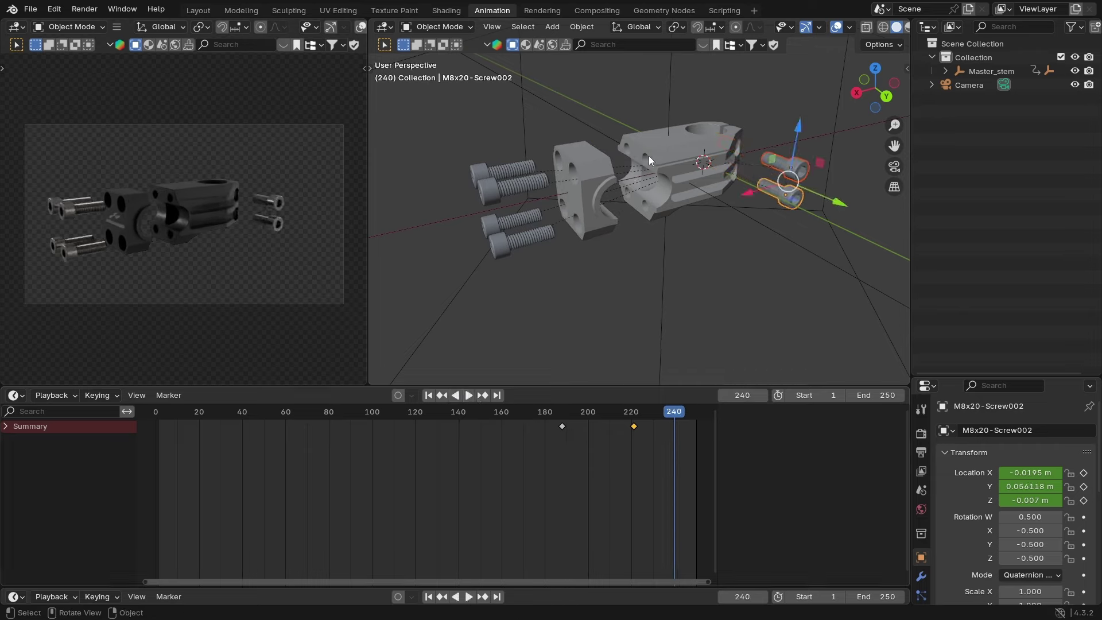
Step: At frame 221, move the rear screws closer to the stem along Y to about 0.0444 m and keyframe their location
drag(677, 417, 633, 463)
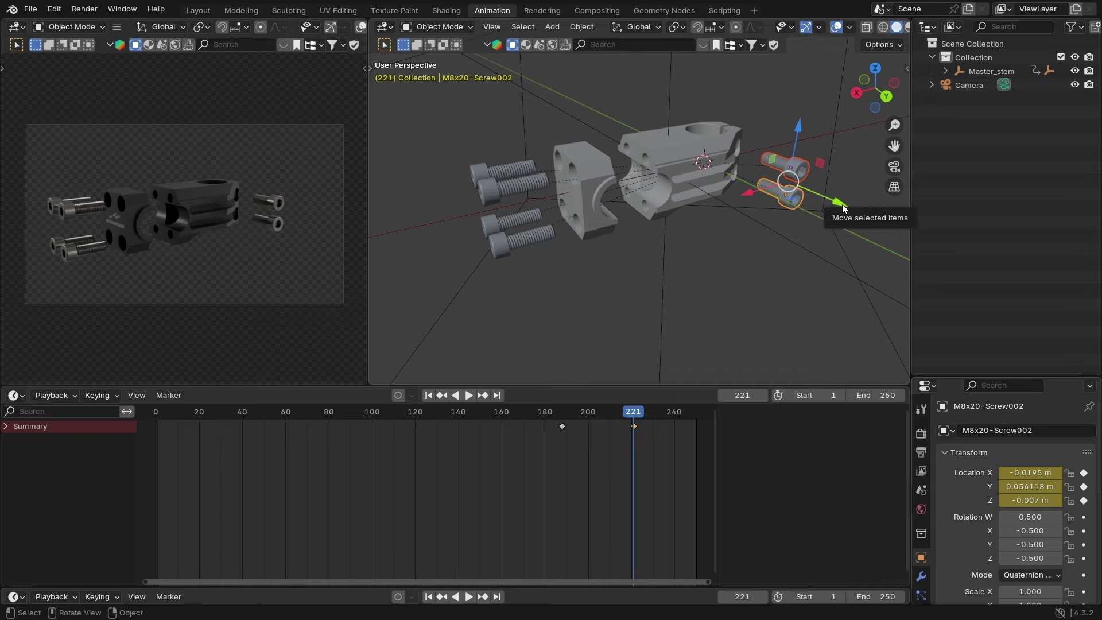
drag(843, 209, 826, 207)
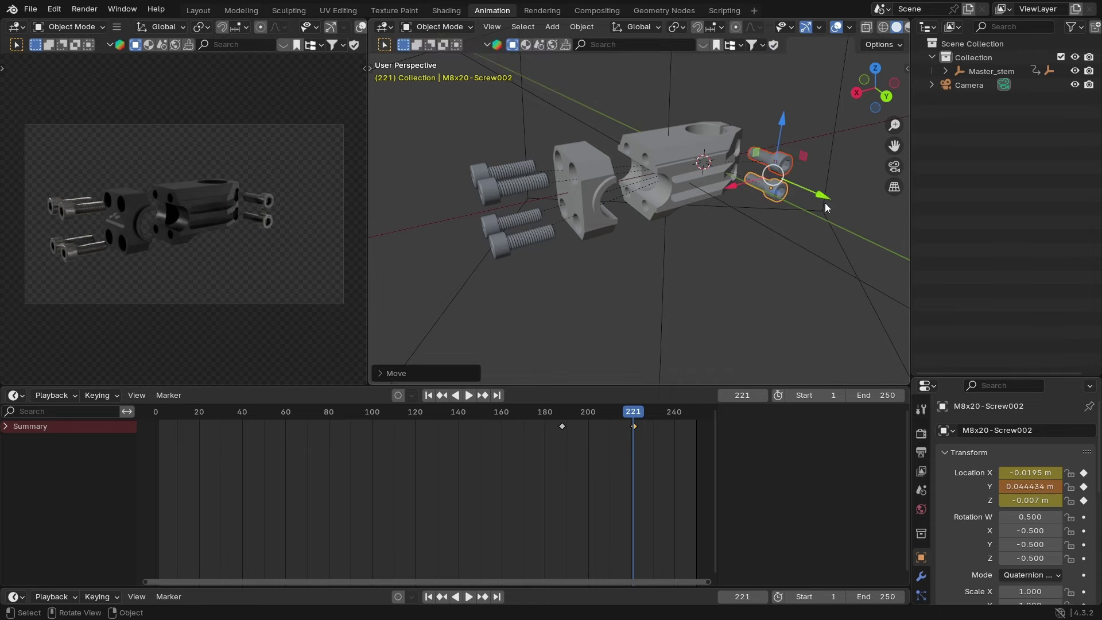
key(k)
click(786, 219)
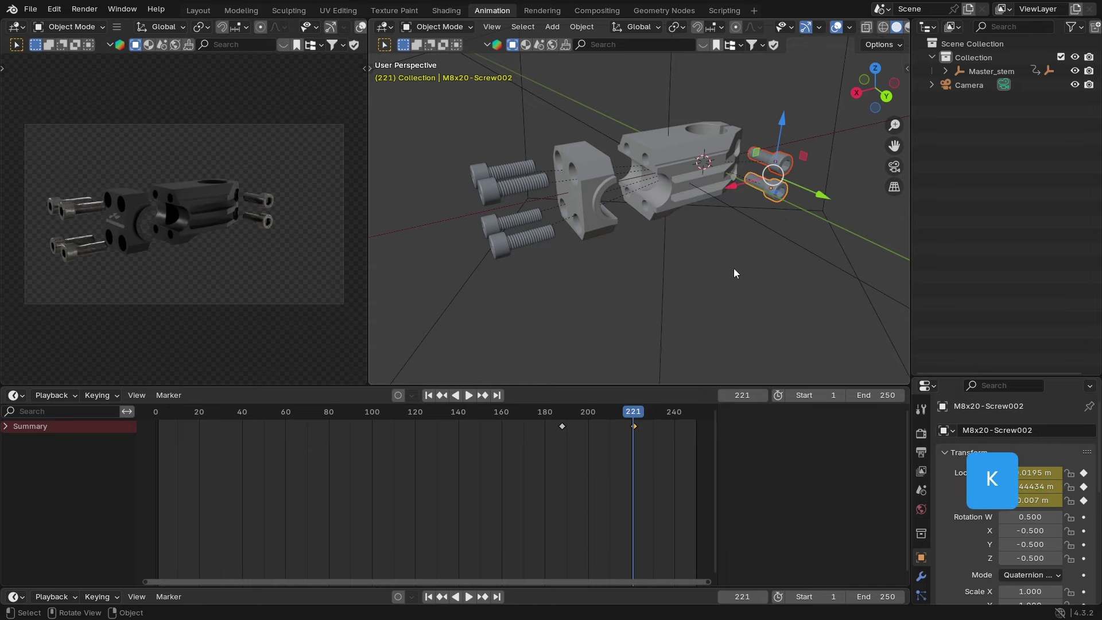
Step: Play the animation from frame 188 and again from frame 129 to check the rear screws' shorter pull-out
key(Down)
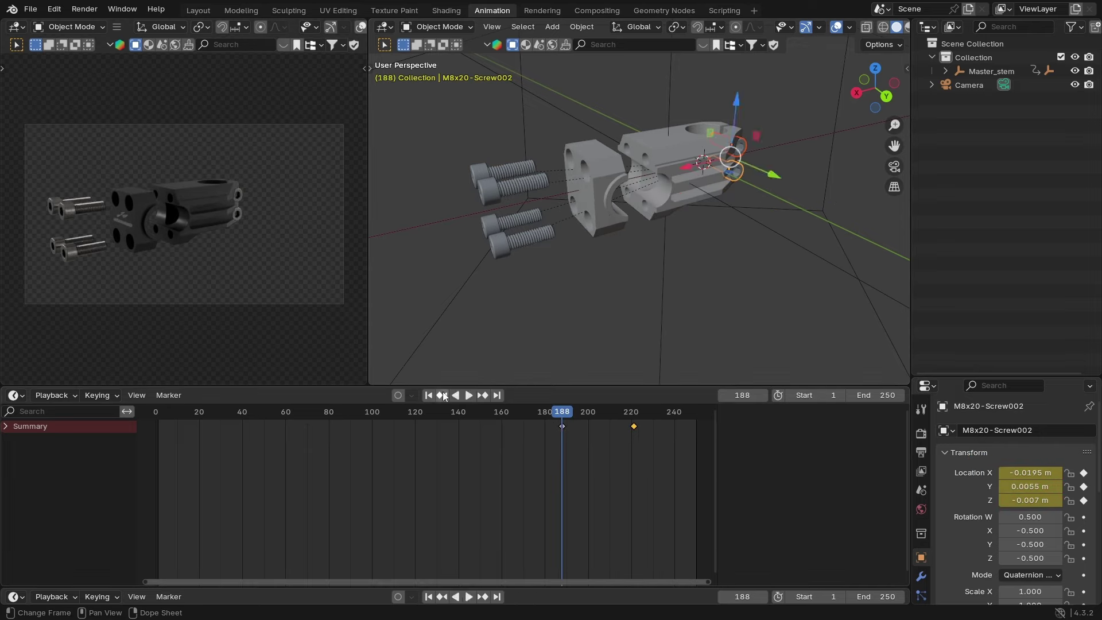
click(467, 395)
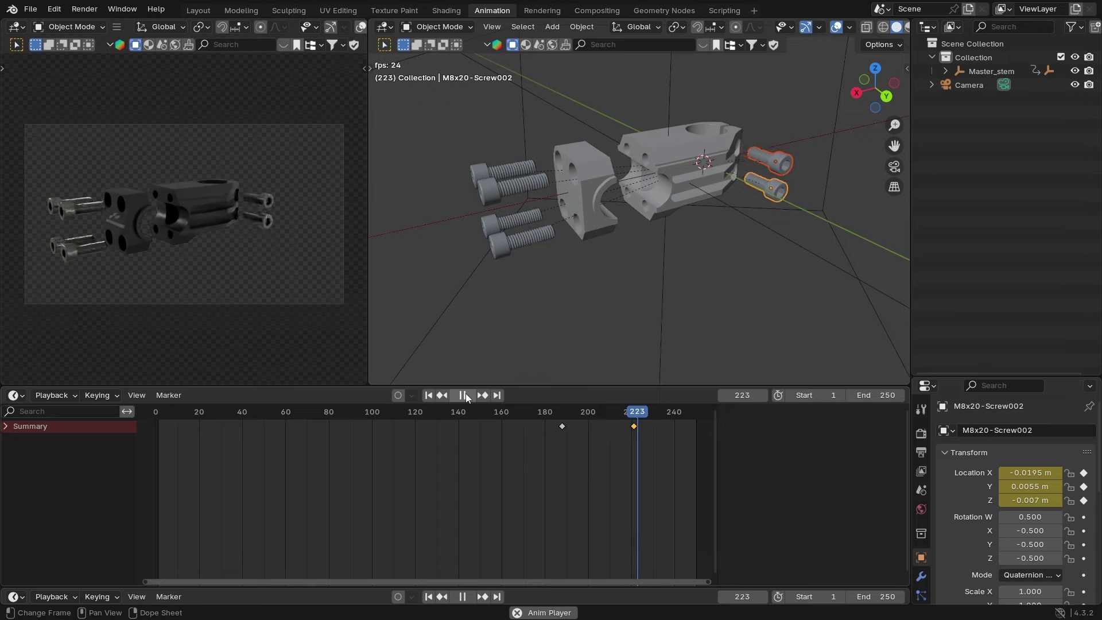
key(space)
drag(654, 411, 436, 423)
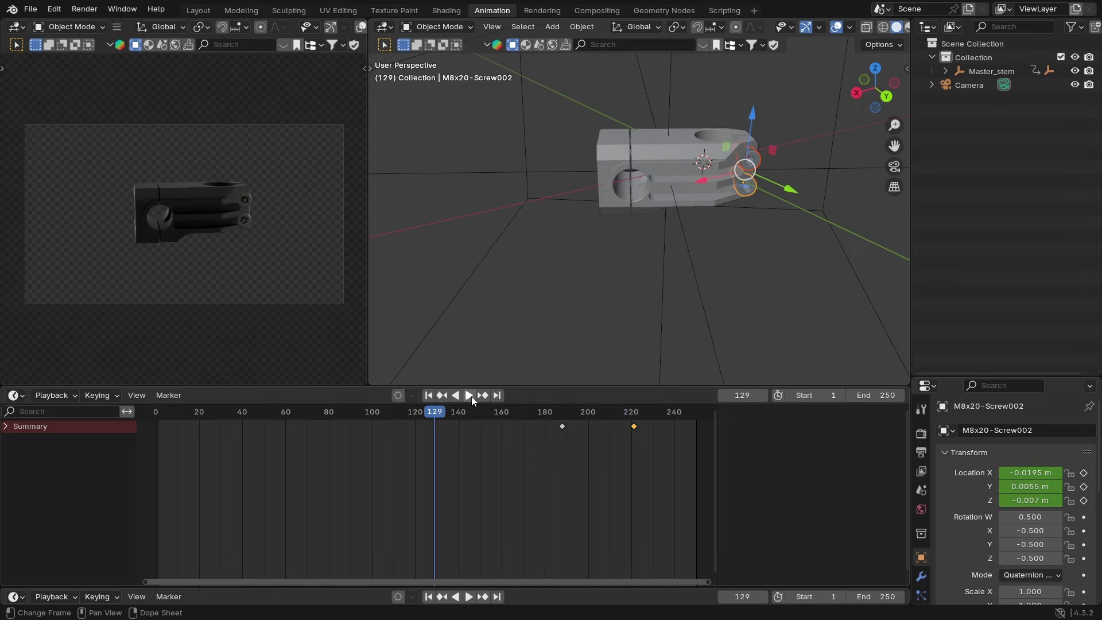
click(469, 395)
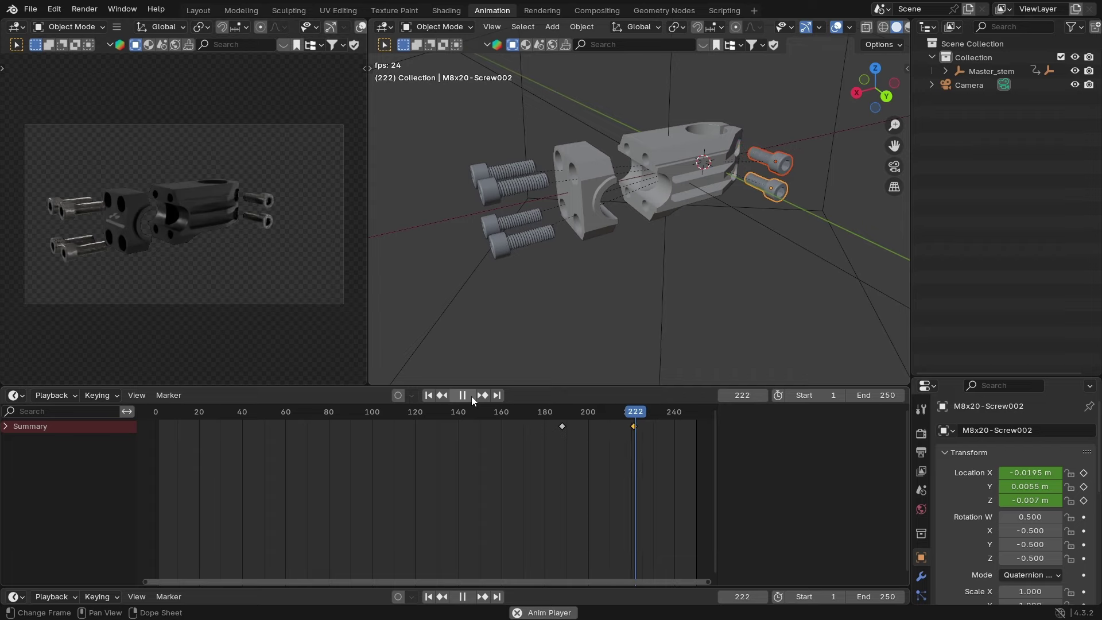
click(471, 396)
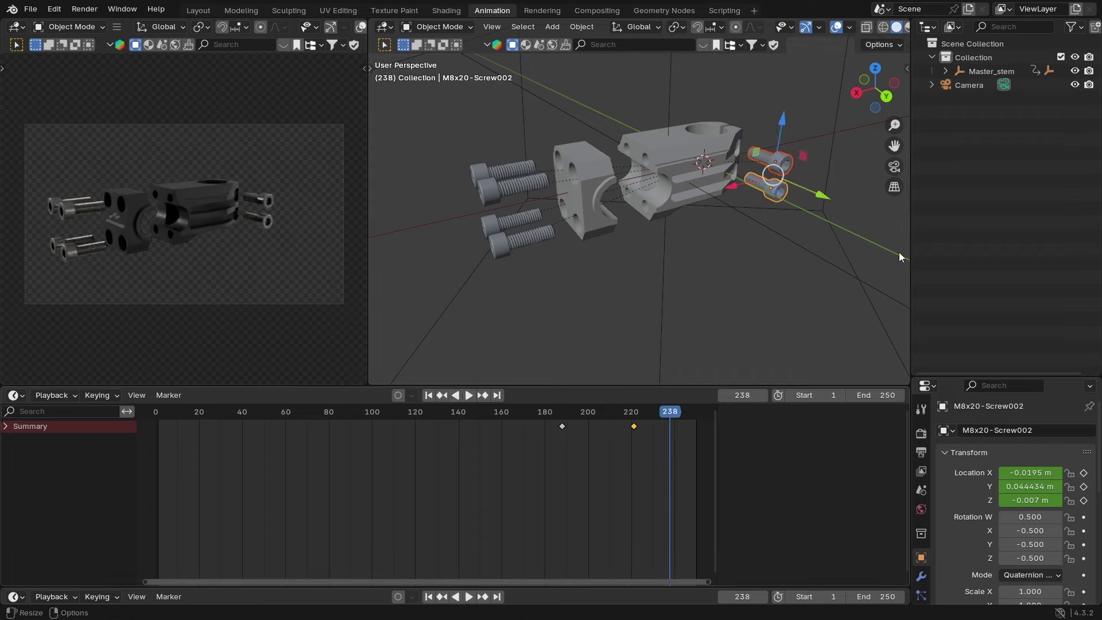
Step: Extend the scene's end frame to 386
scroll(698, 471, down, 4)
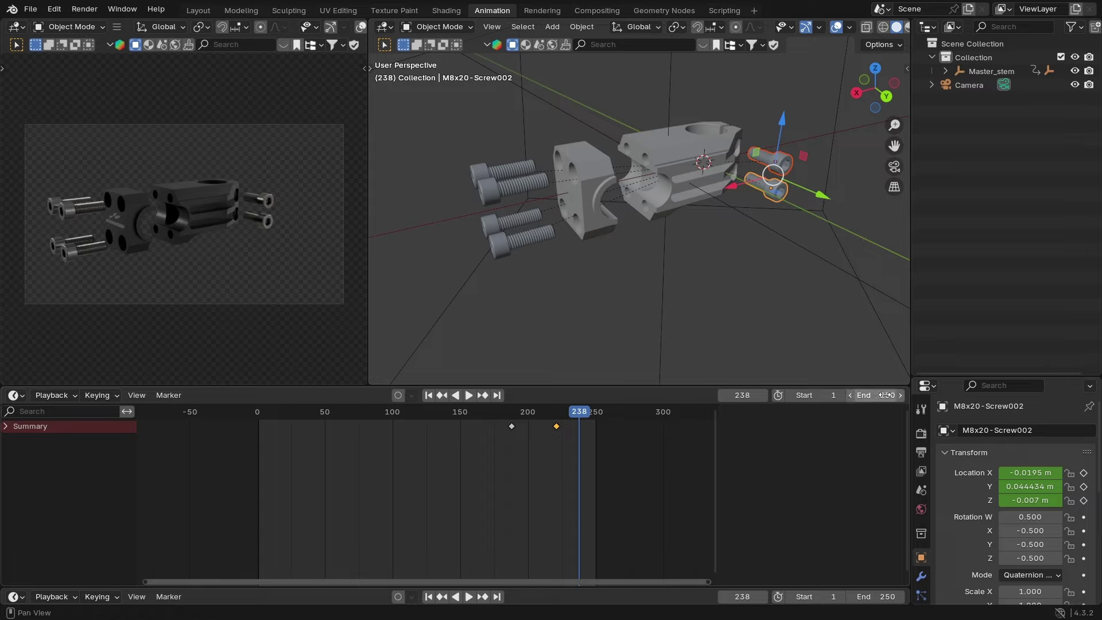
drag(879, 395, 887, 395)
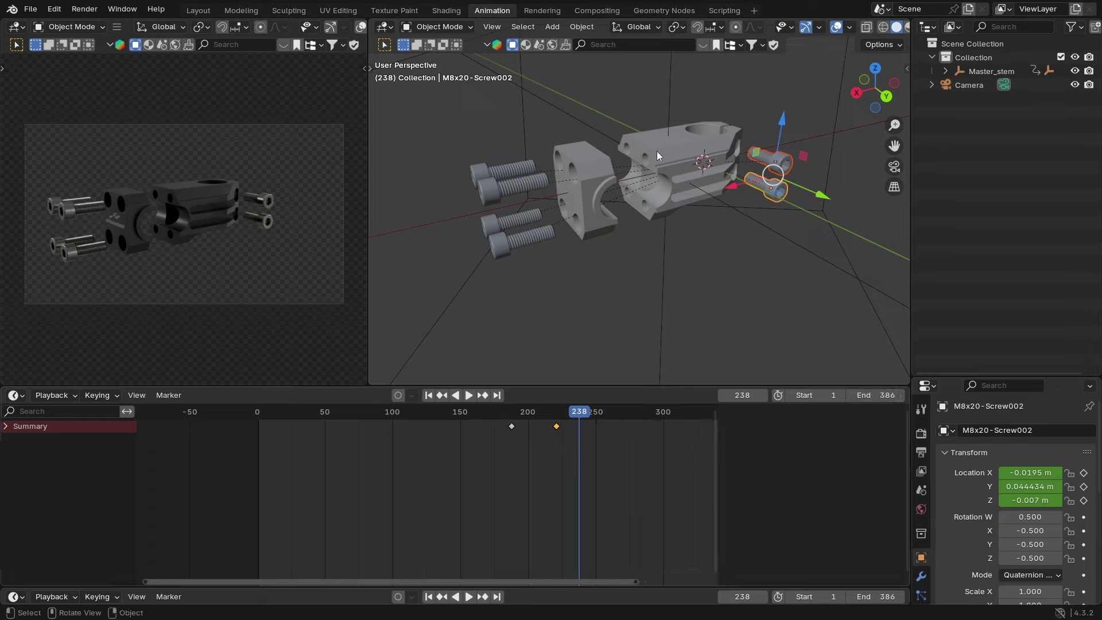
Step: Select Master_stem and examine its rotation keyframe channels in the timeline
click(962, 70)
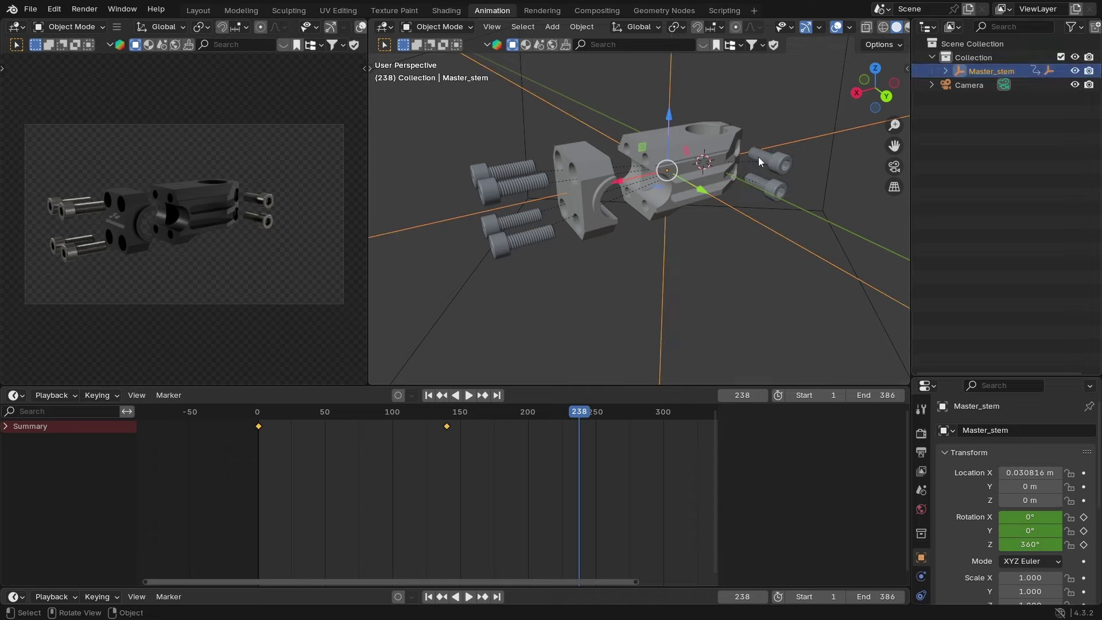
click(5, 426)
click(6, 439)
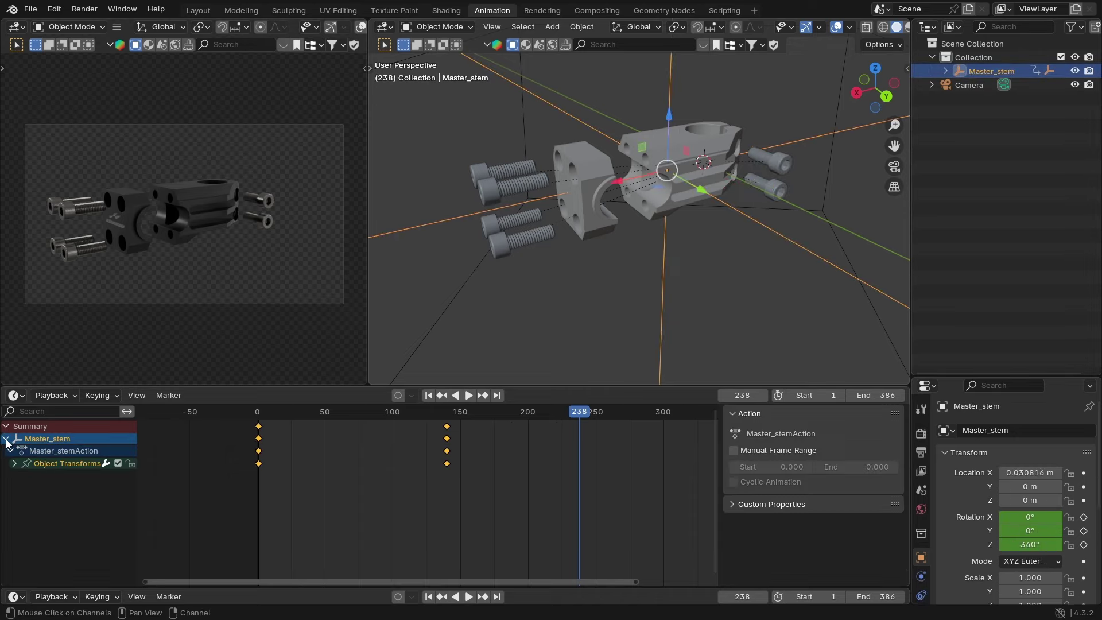
click(15, 464)
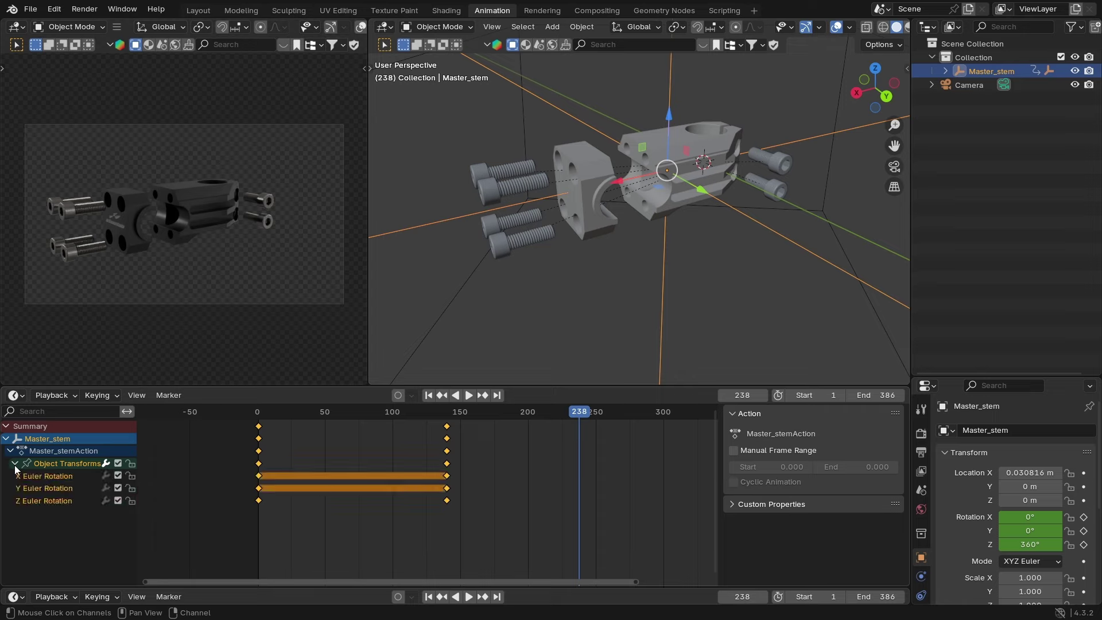
click(11, 450)
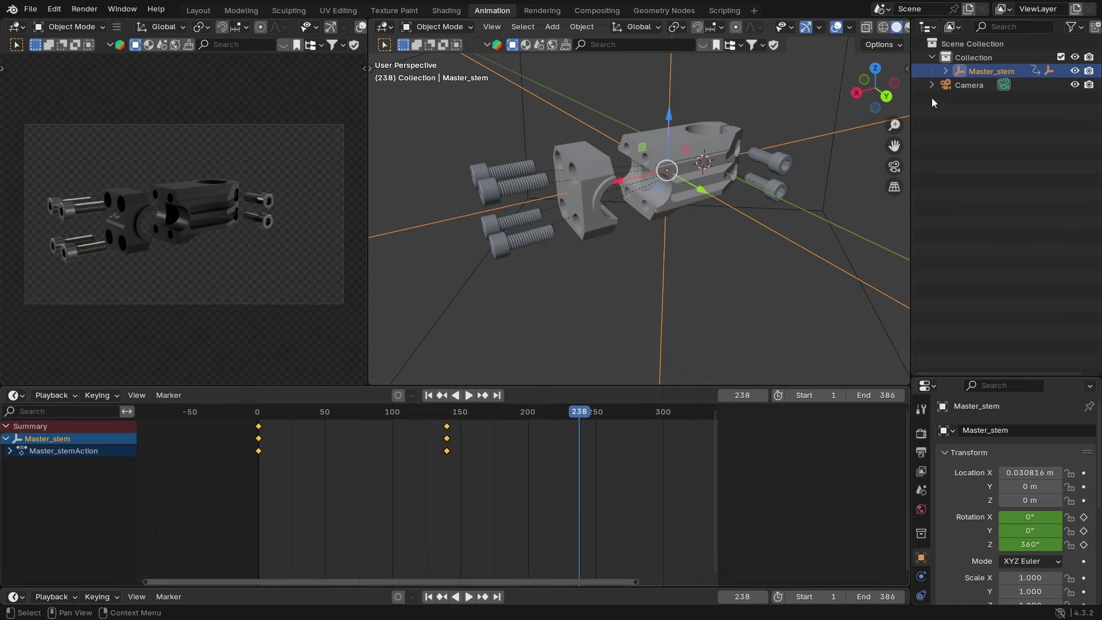
Step: Select all six M8x20 and M8x25 screws together with Stem_front in the Assembly hierarchy
click(946, 70)
click(960, 99)
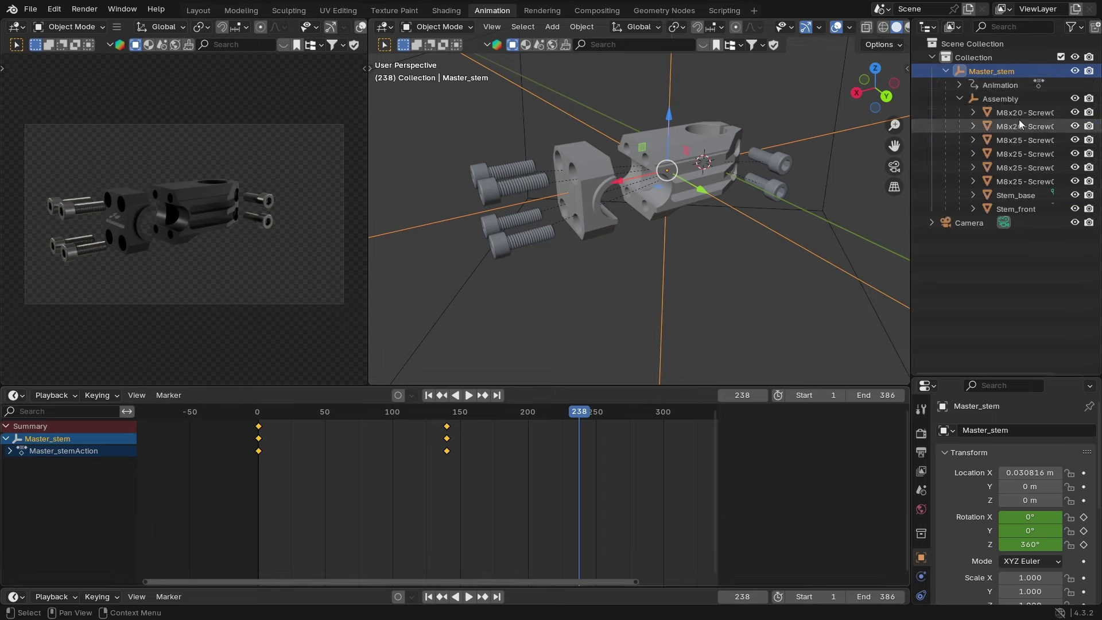
click(1019, 115)
ctrl+click(1020, 127)
ctrl+click(1023, 141)
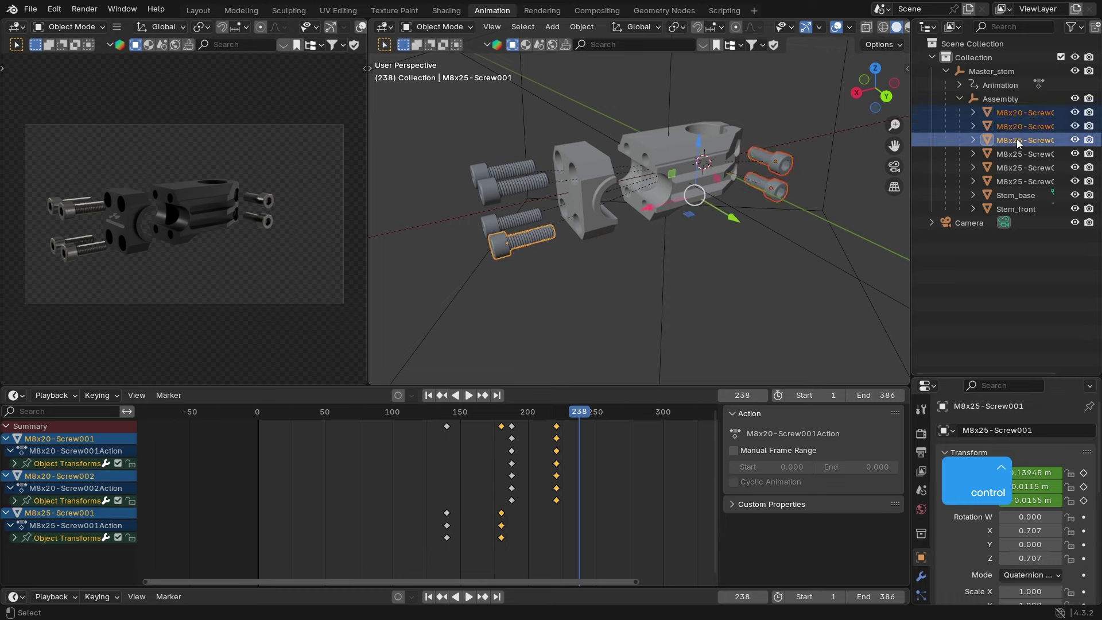
ctrl+click(1028, 153)
ctrl+click(1025, 167)
ctrl+click(1021, 180)
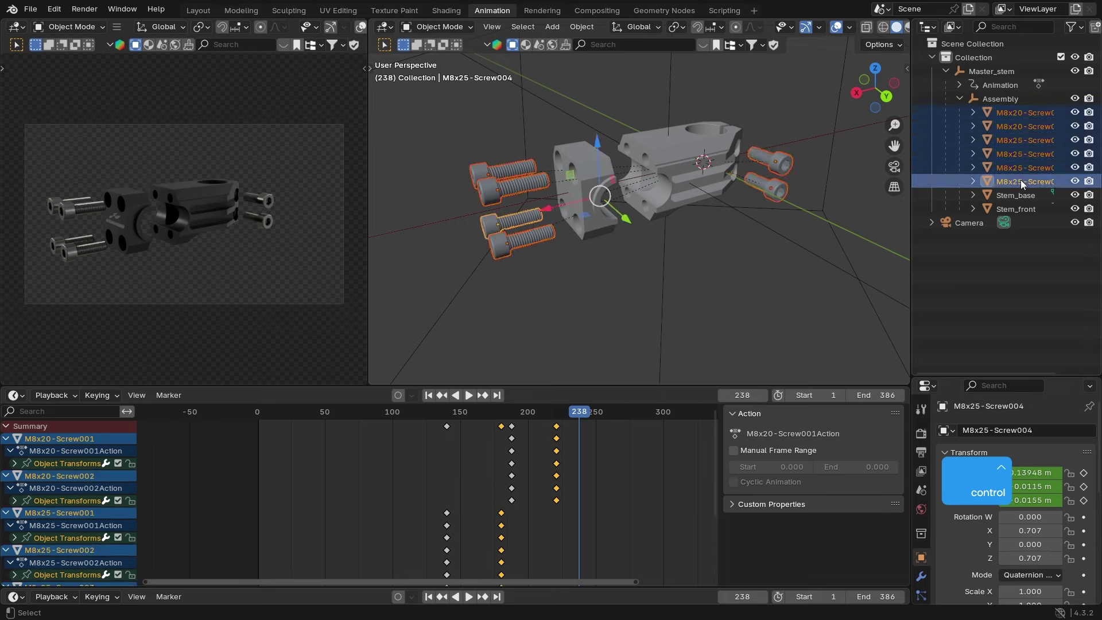
ctrl+click(1016, 209)
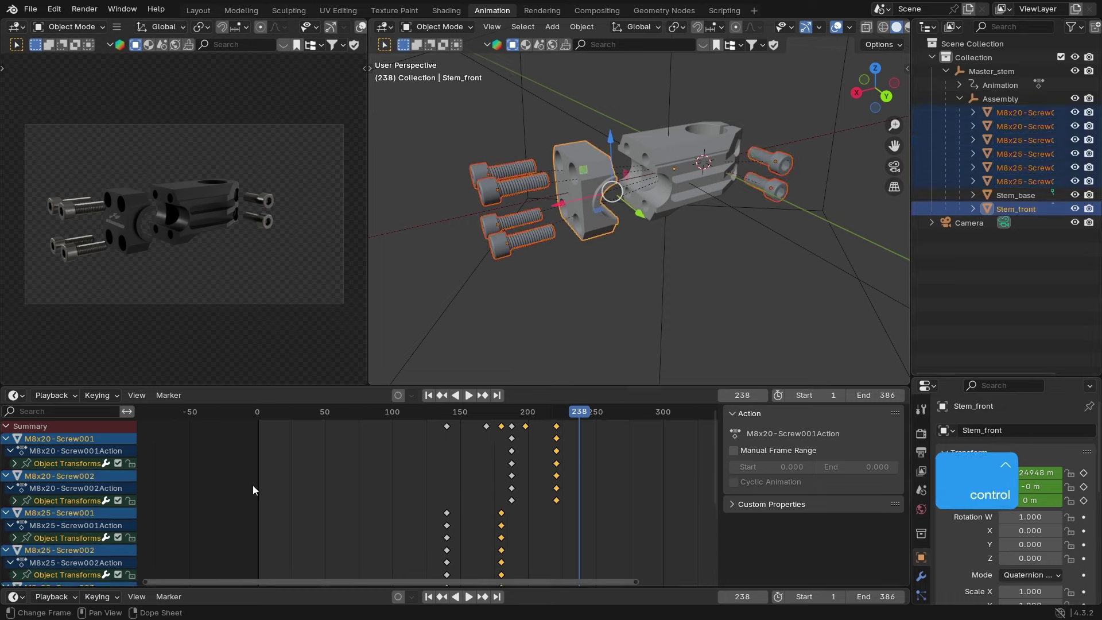
Step: Collapse the keyframe channels to the summary, select every keyframe of the chosen parts and duplicate them 142 frames later
scroll(145, 487, down, 3)
scroll(526, 490, up, 2)
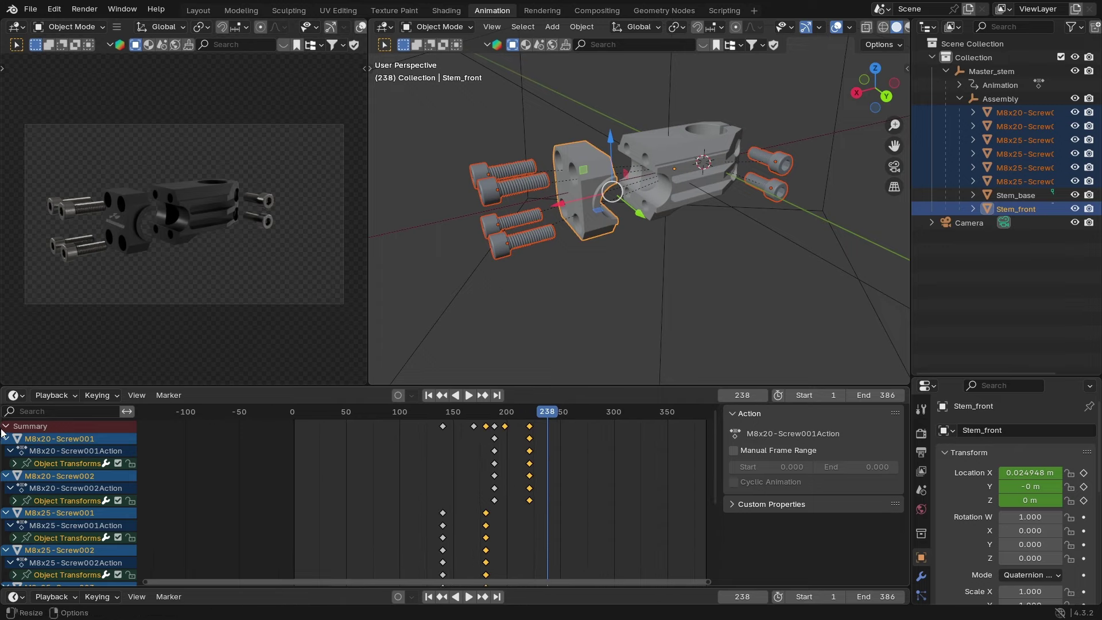
key(ctrl+KP_Subtract)
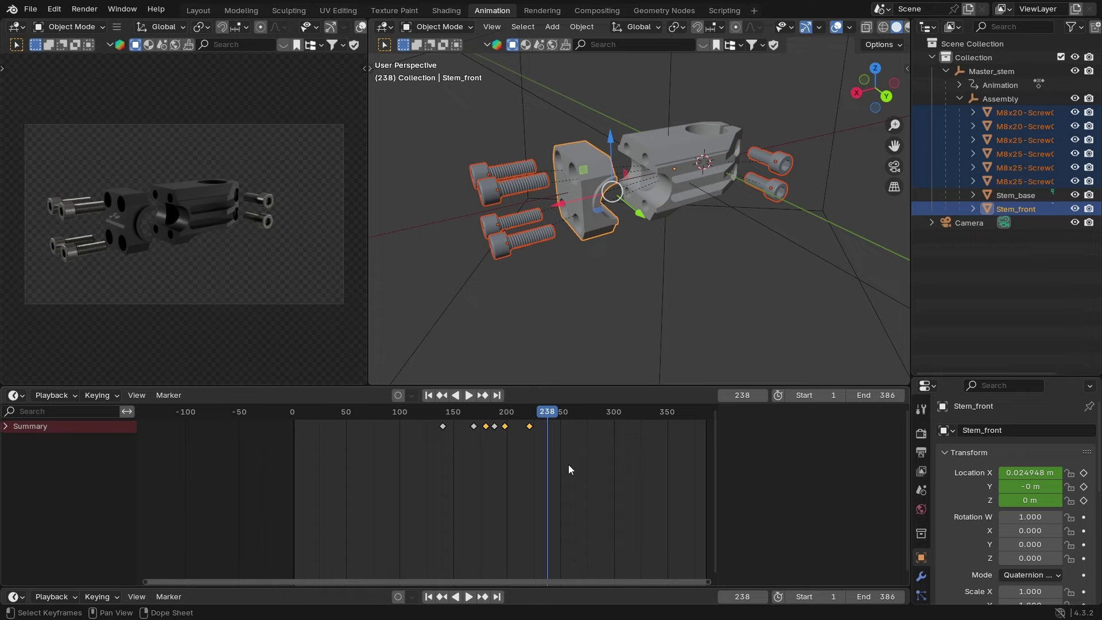
scroll(569, 464, down, 2)
double_click(462, 427)
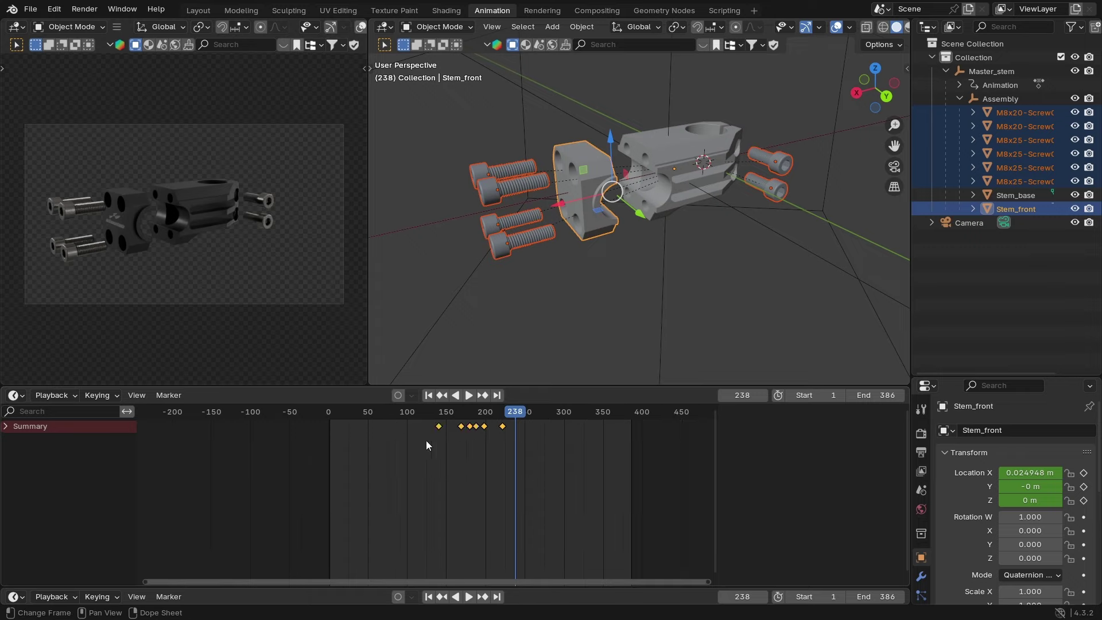
key(shift)
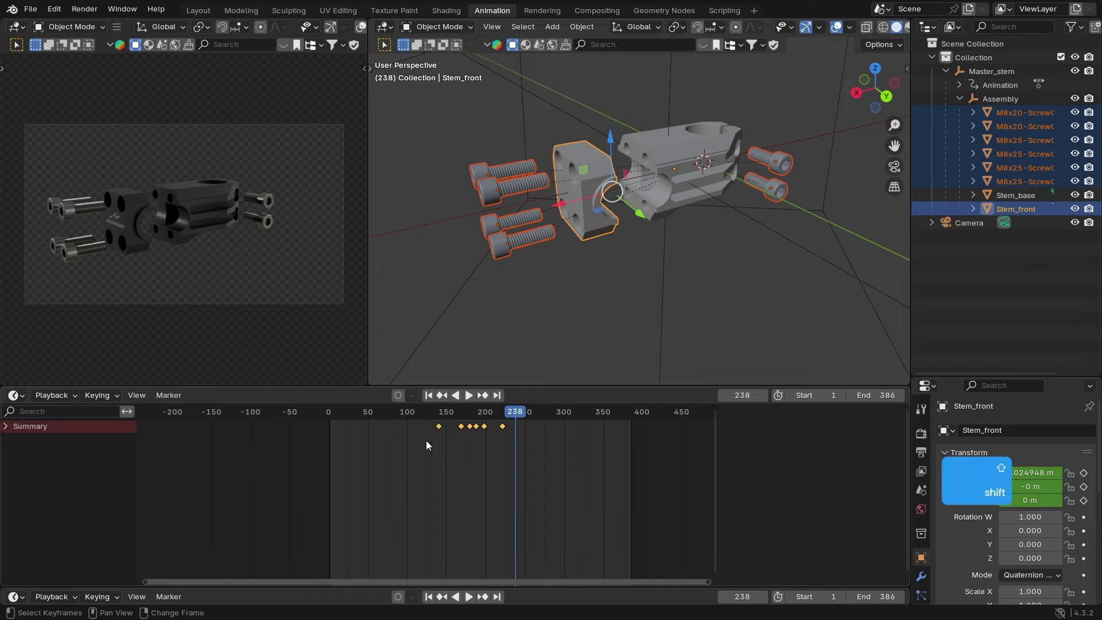
key(shift+d)
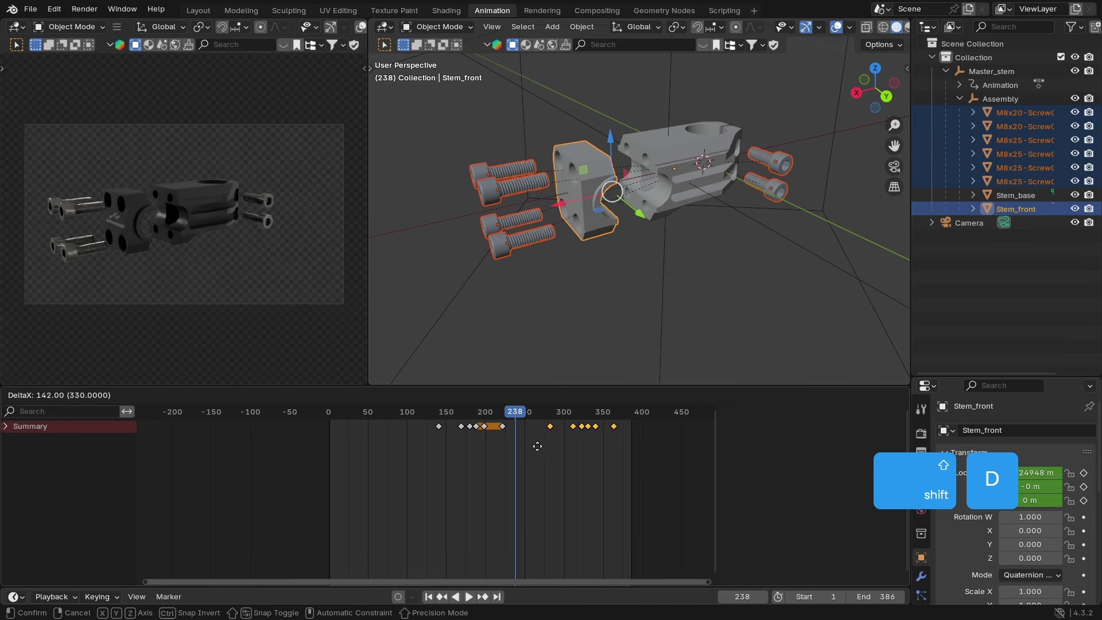
click(538, 446)
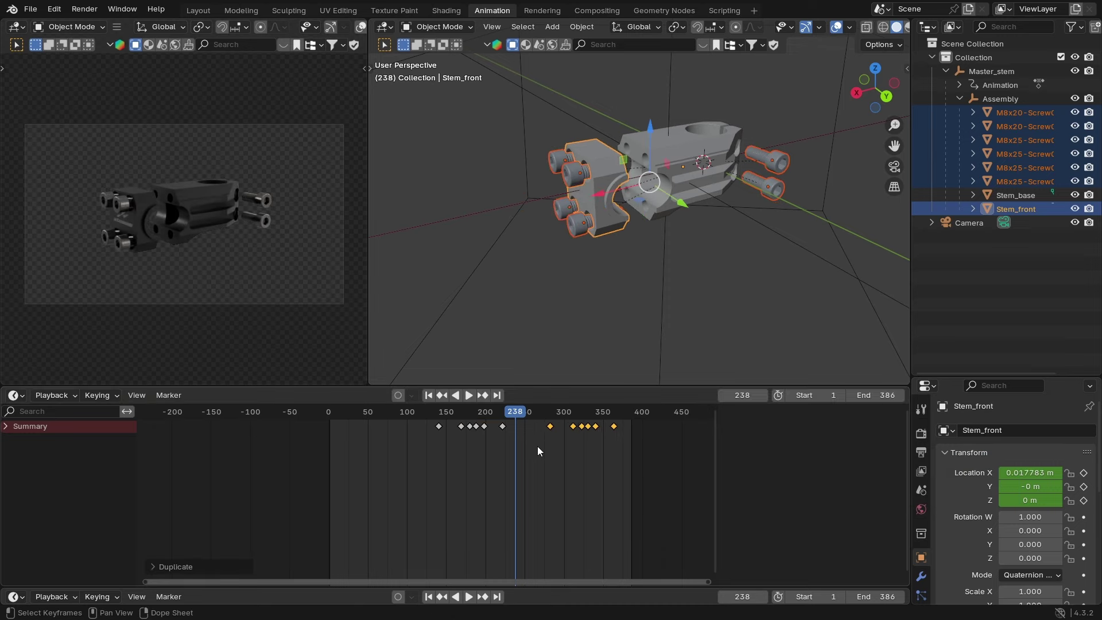
Step: Reverse the duplicated keyframes in time with an X scale of -1 and move them to start at about frame 250
key(s)
key(x)
key(minus)
key(KP_1)
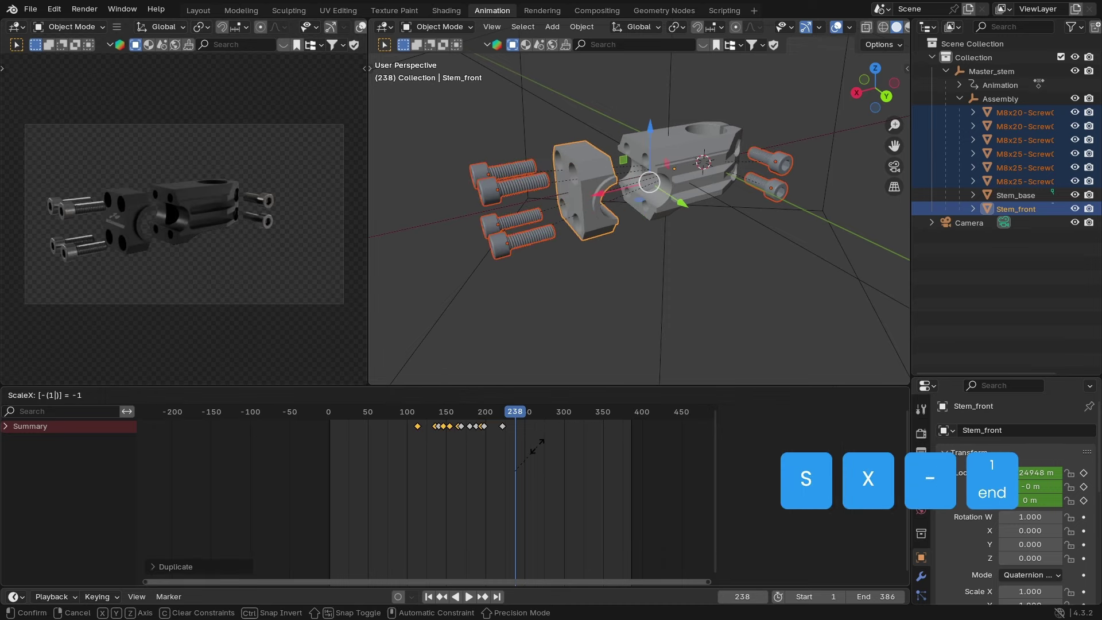
key(Return)
key(g)
key(x)
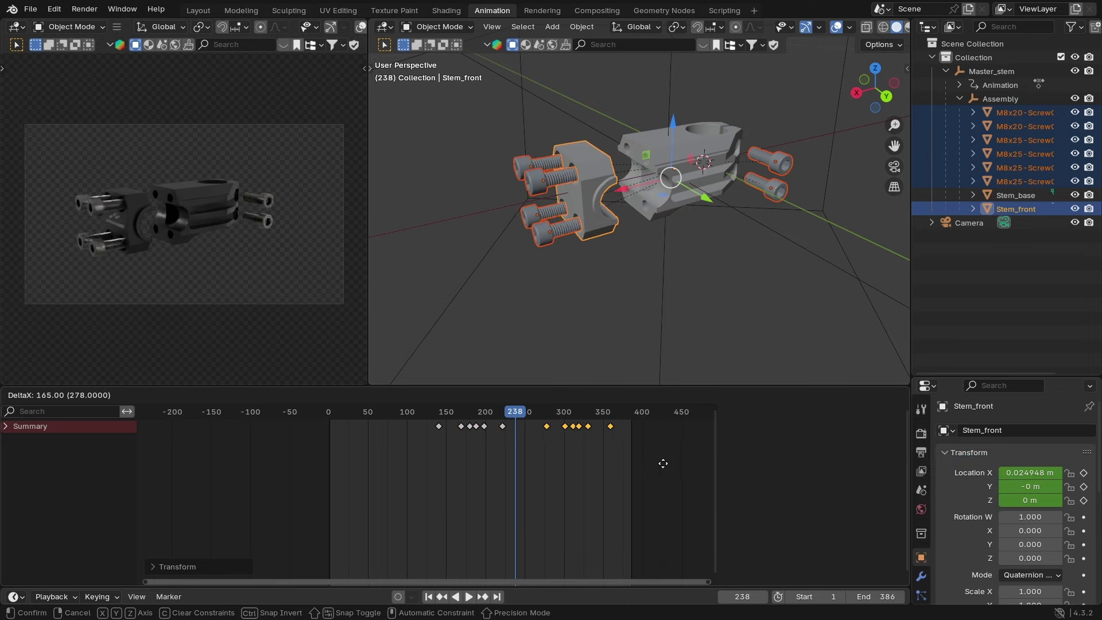
click(646, 467)
Step: Play the animation from before the explosion to check the parts pulling apart and reassembling
drag(521, 413, 425, 432)
click(468, 396)
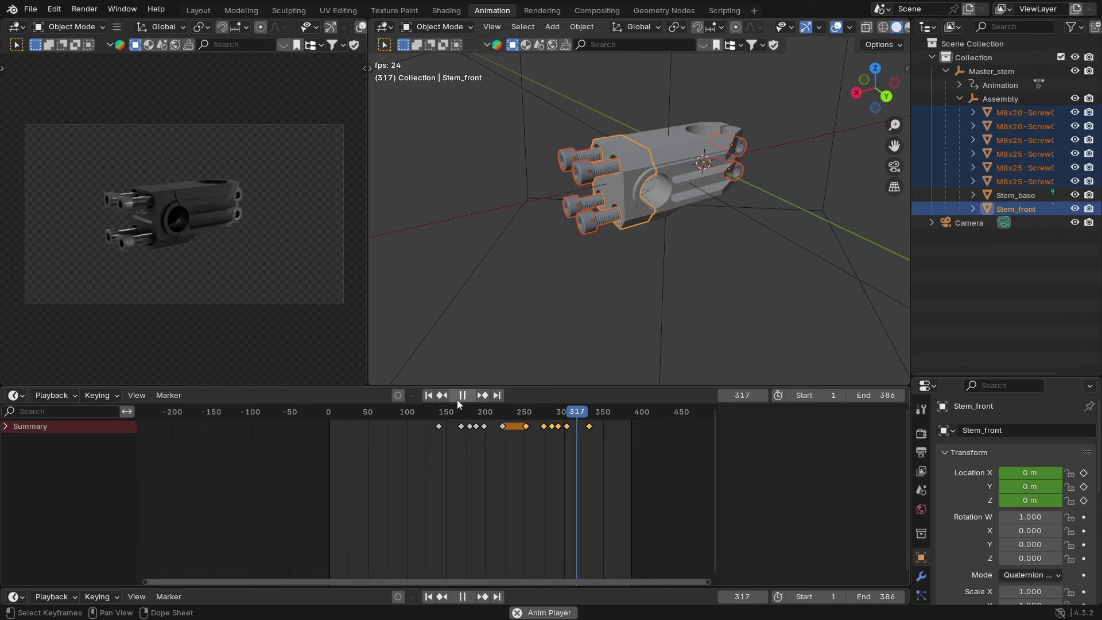
key(space)
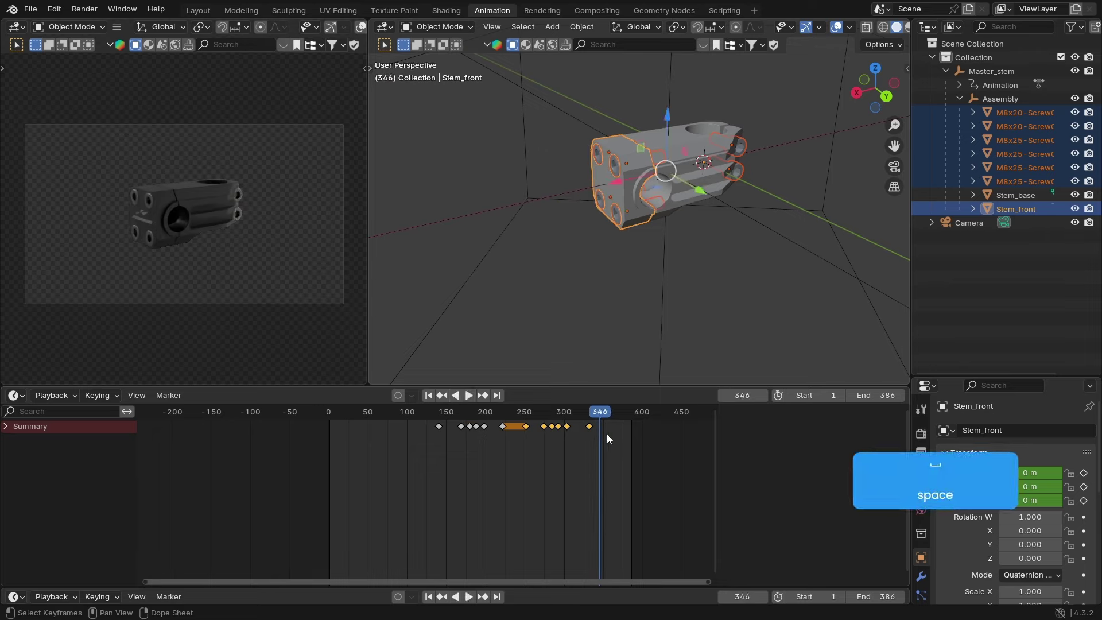
Step: Shift the reversed keyframes earlier so the last one falls on frame 318, and set the scene's end frame to 318
drag(524, 426, 510, 441)
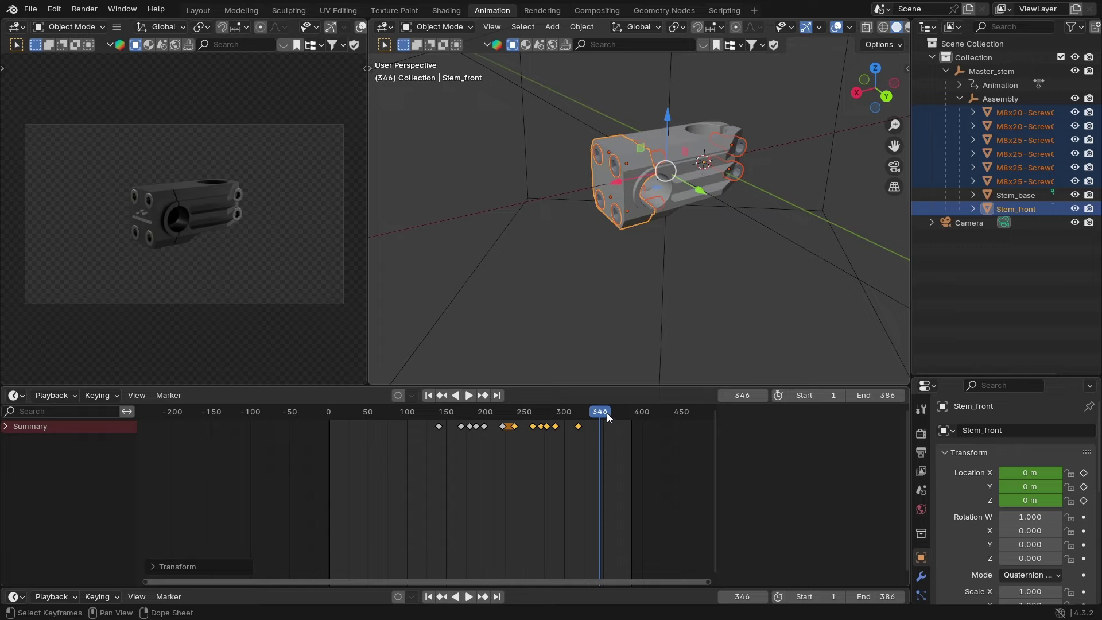
drag(607, 416, 578, 425)
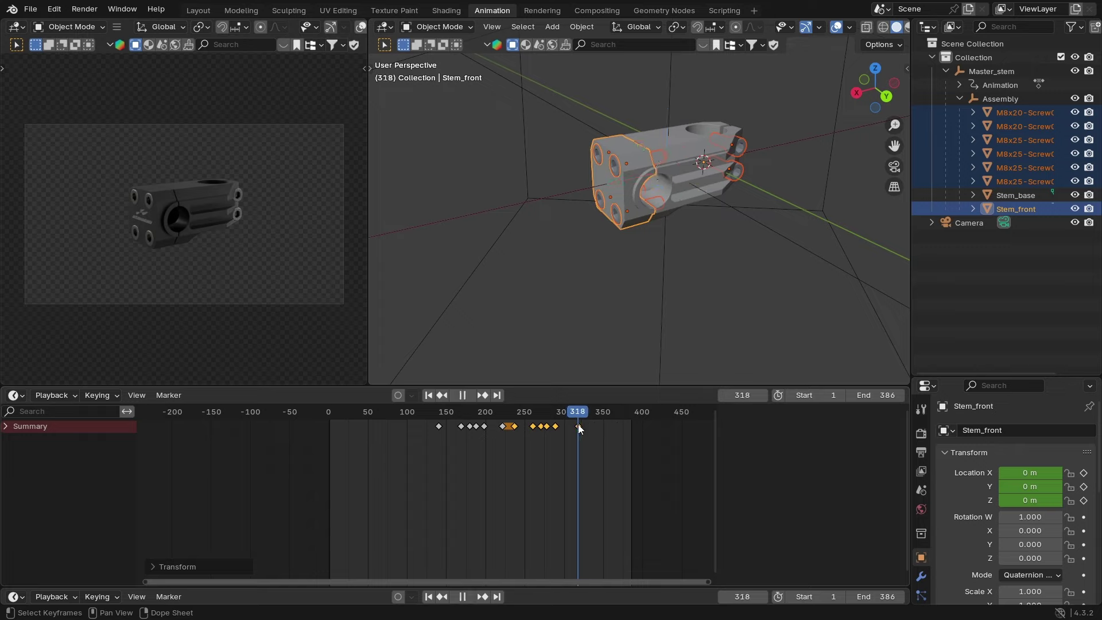
click(881, 394)
text(318)
key(Return)
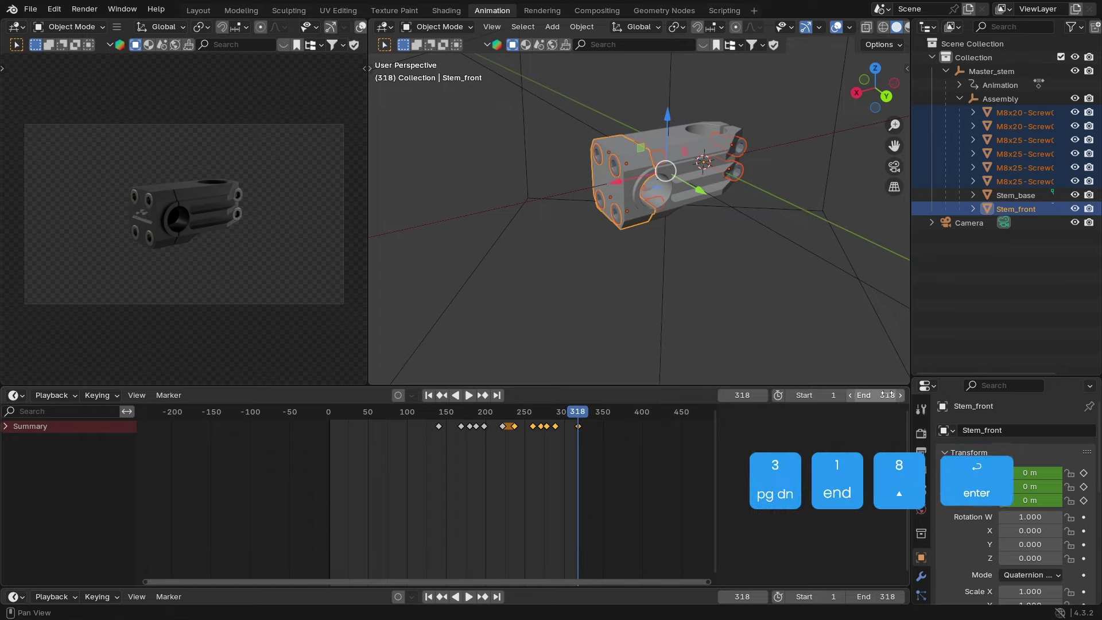
Step: Return to frame 0, clear the keyframe selection and play the whole animation
drag(576, 417, 328, 442)
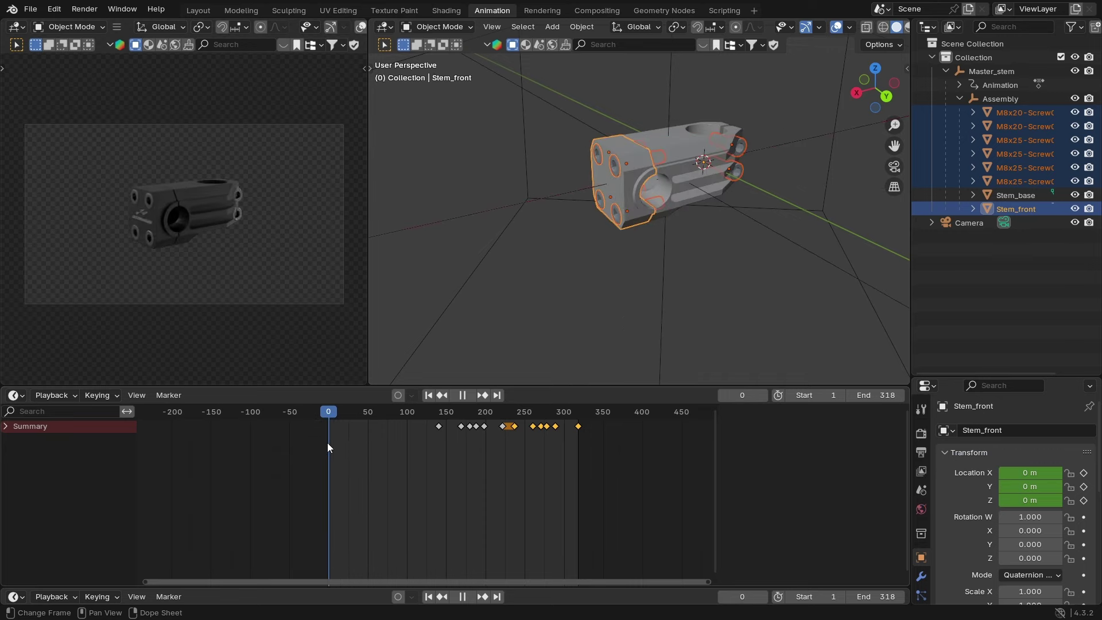
click(315, 423)
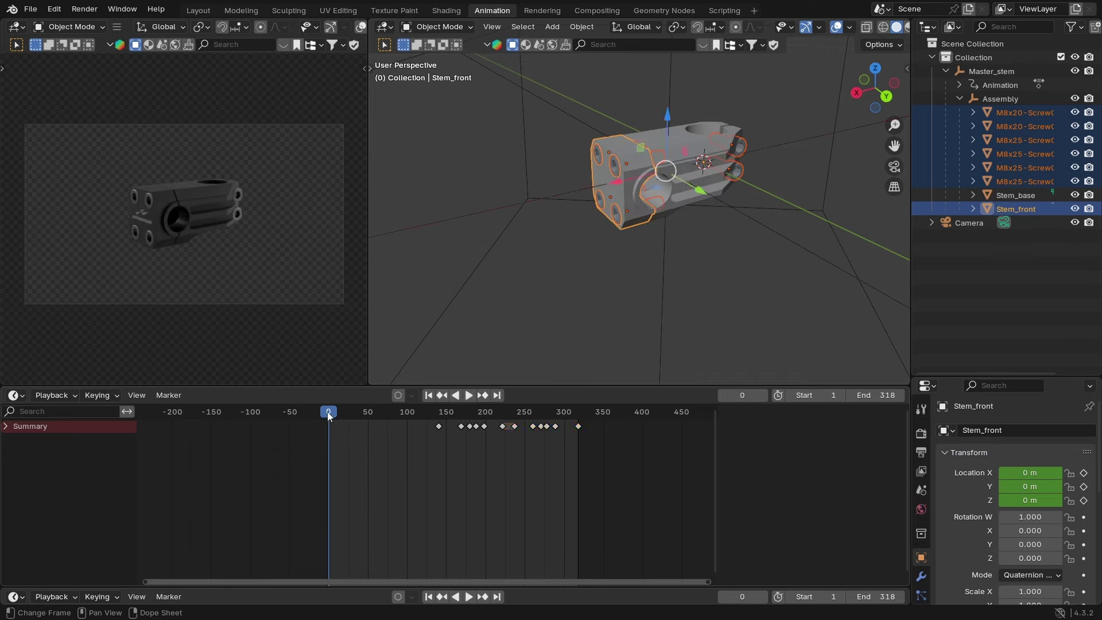
click(465, 394)
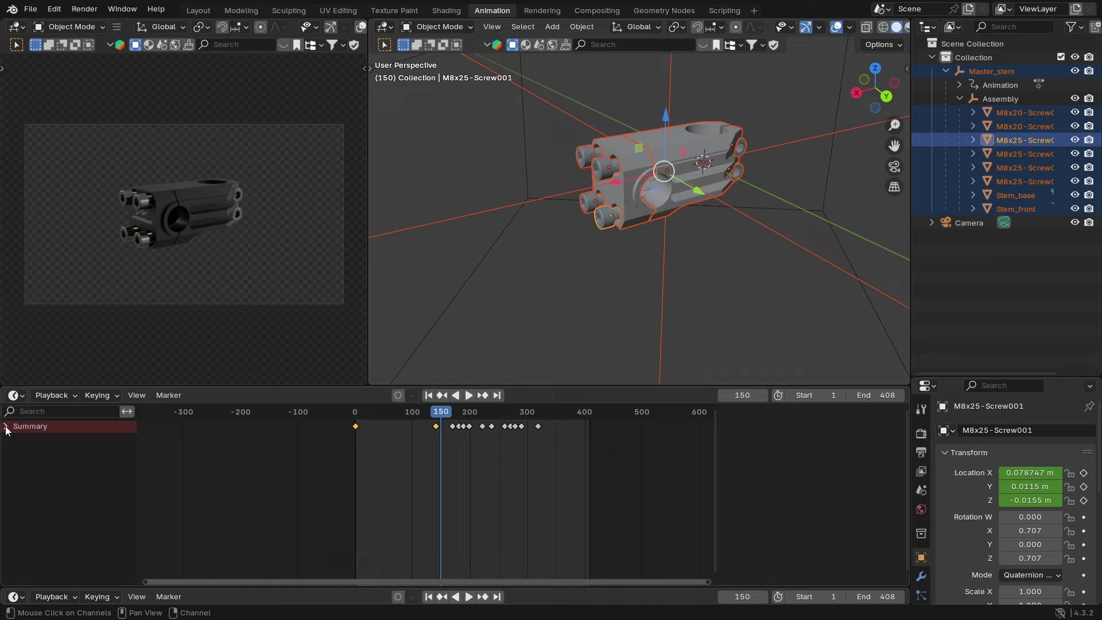
Step: Select every keyframe after frame 0 and shift them about 40 frames later, so the explosion starts near frame 180
drag(560, 435, 428, 425)
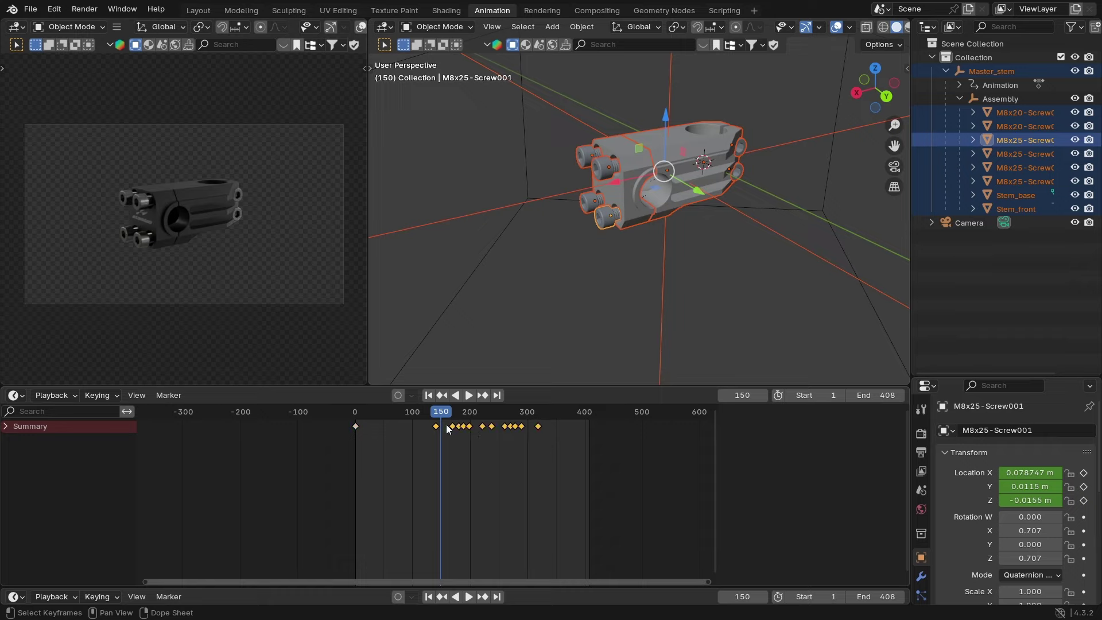
key(g)
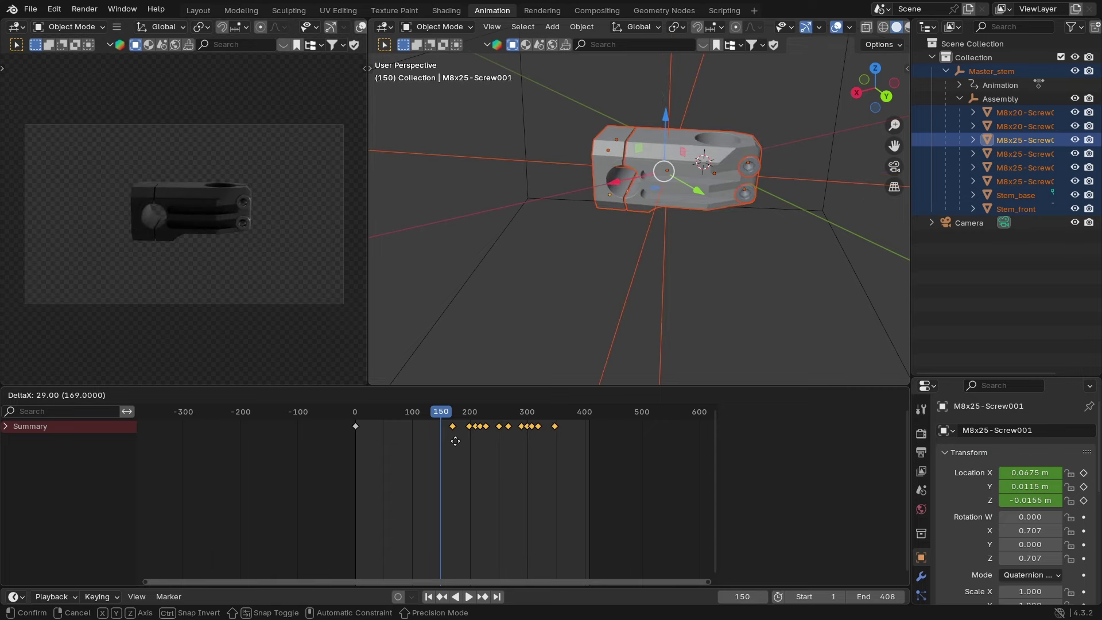
click(461, 441)
Step: Play the whole animation to check the timing of the stem's turn, explosion and reassembly
key(Down)
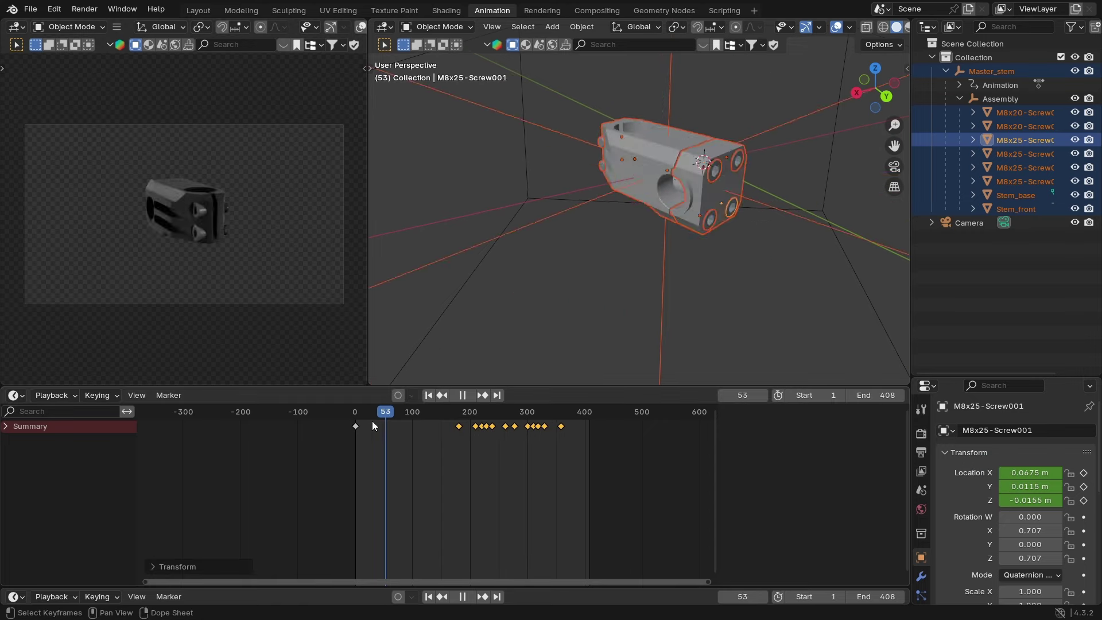
click(468, 396)
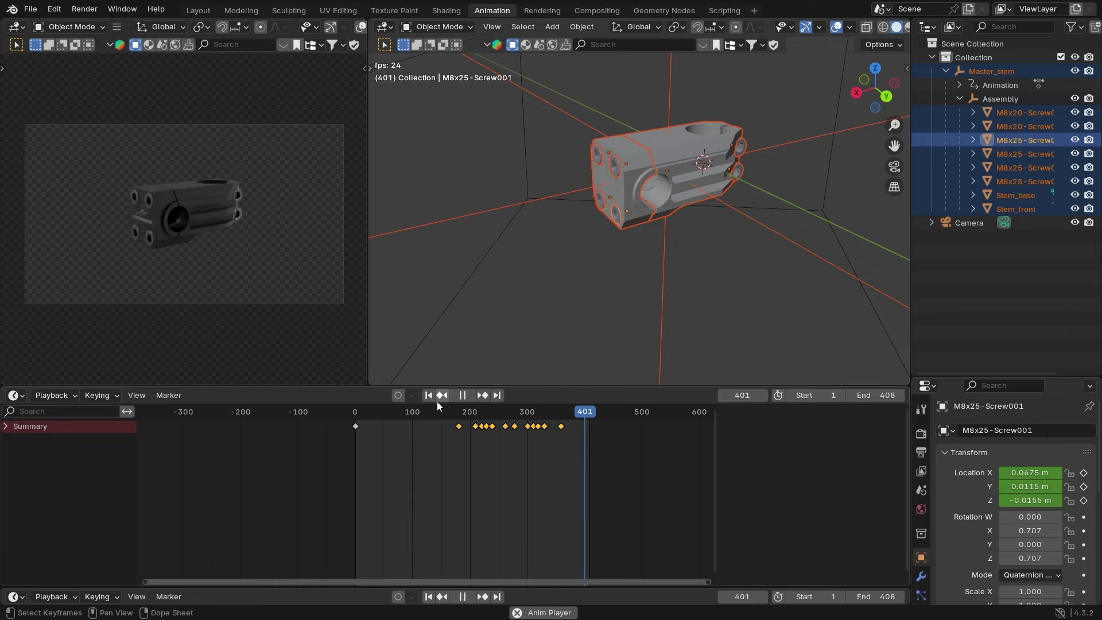
key(space)
key(space)
Step: Locate the last keyframe with the playhead and set the scene's end frame to 358
drag(371, 409, 566, 422)
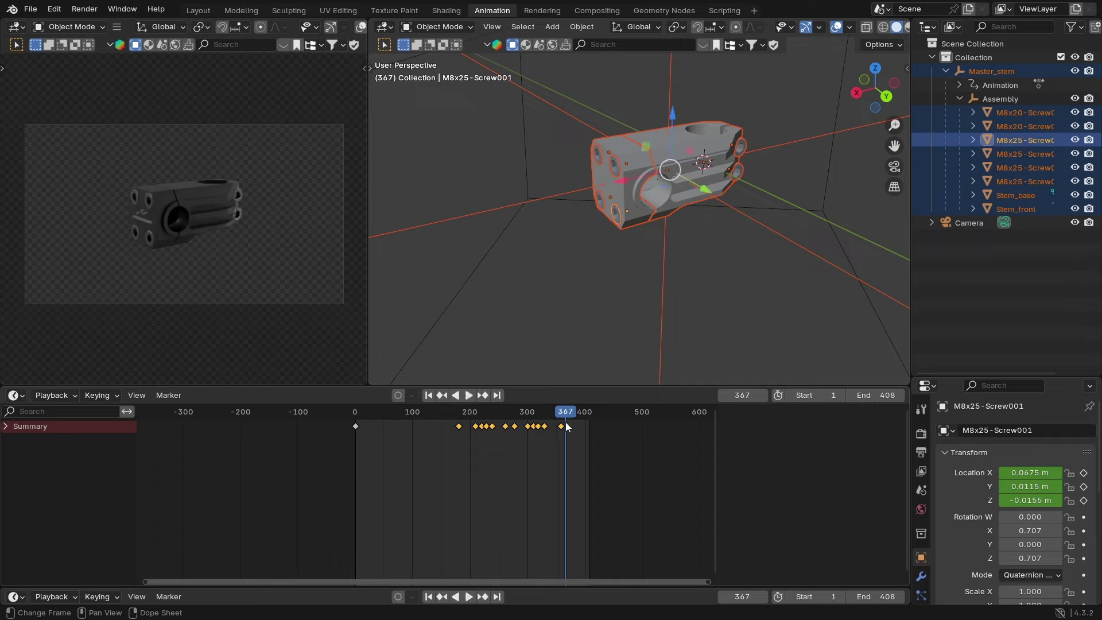
scroll(581, 439, up, 4)
drag(683, 413, 678, 418)
click(876, 395)
text(358)
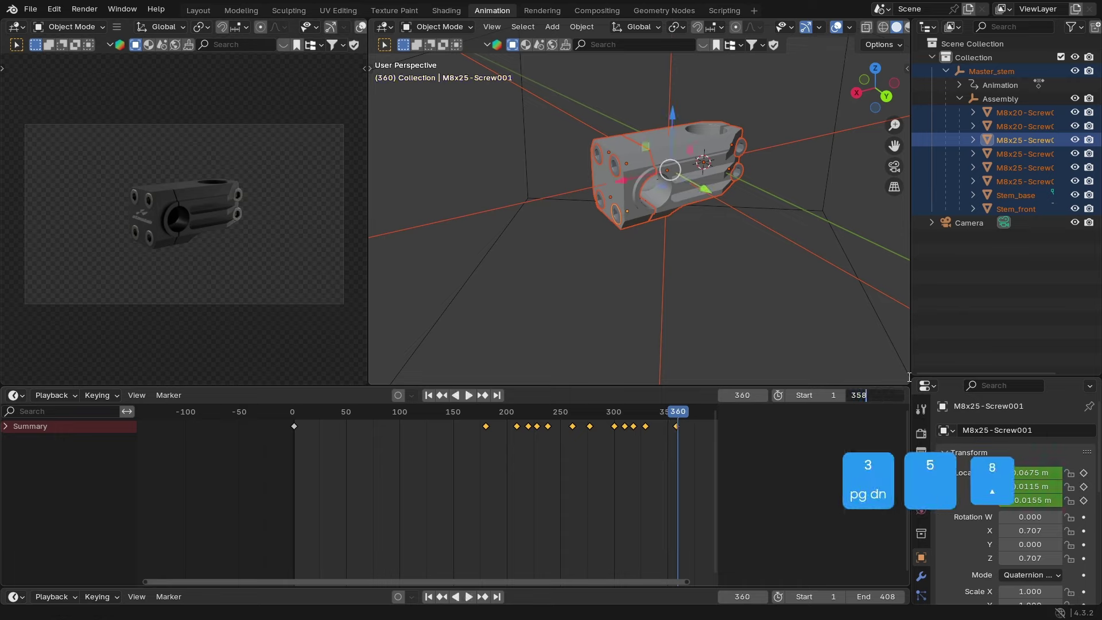
key(Return)
Step: Play to the fully exploded state around frame 265, select the Camera and look through its view
click(459, 395)
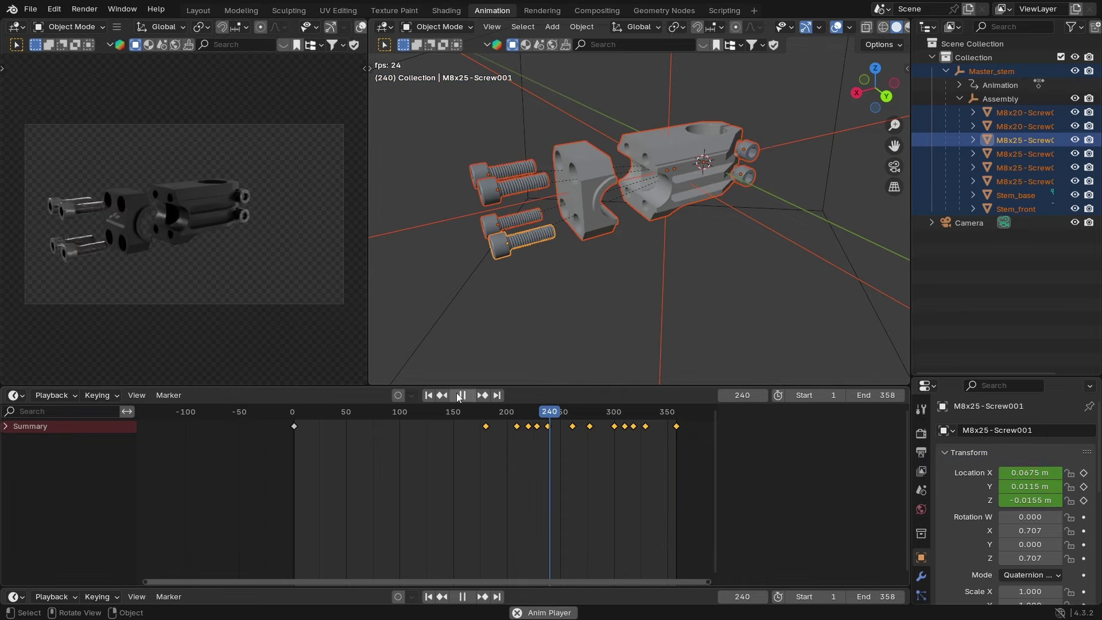
click(459, 396)
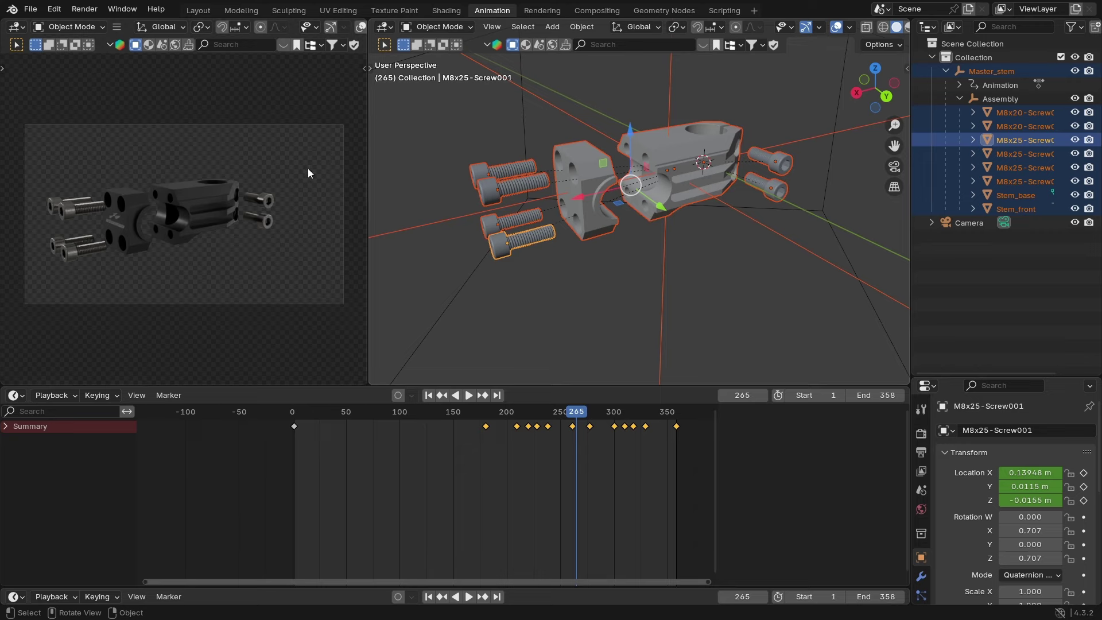
click(211, 125)
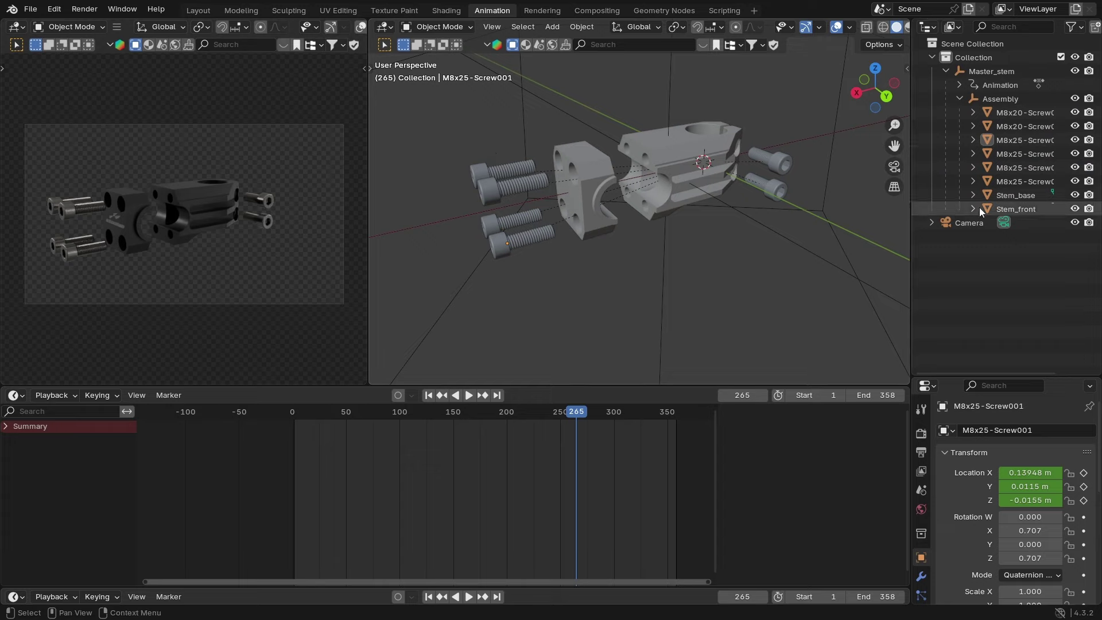
click(970, 223)
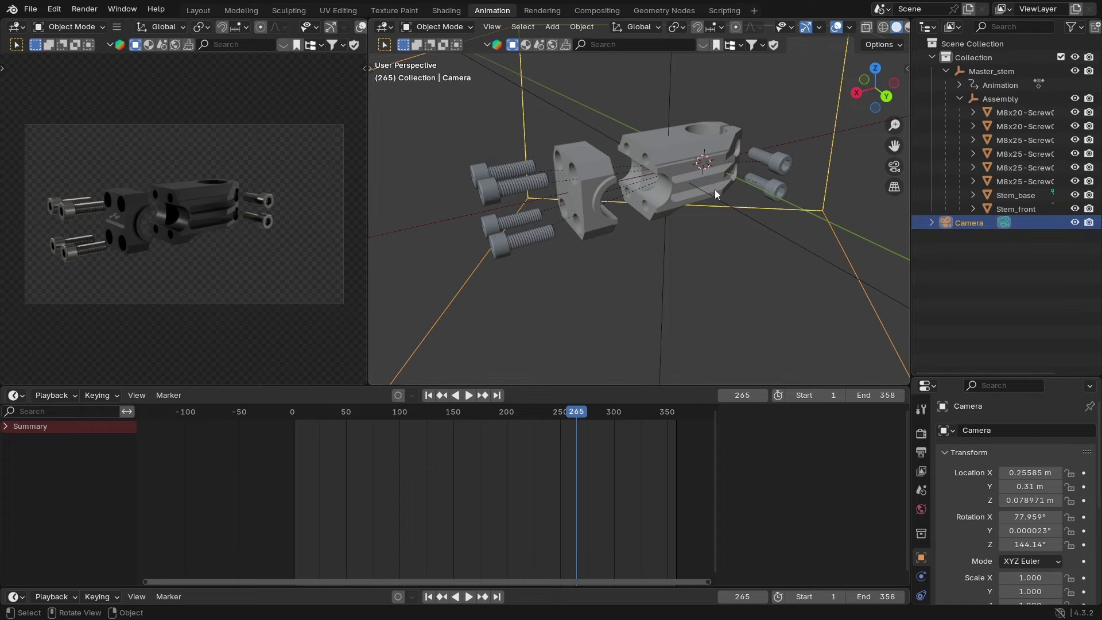
scroll(715, 189, down, 4)
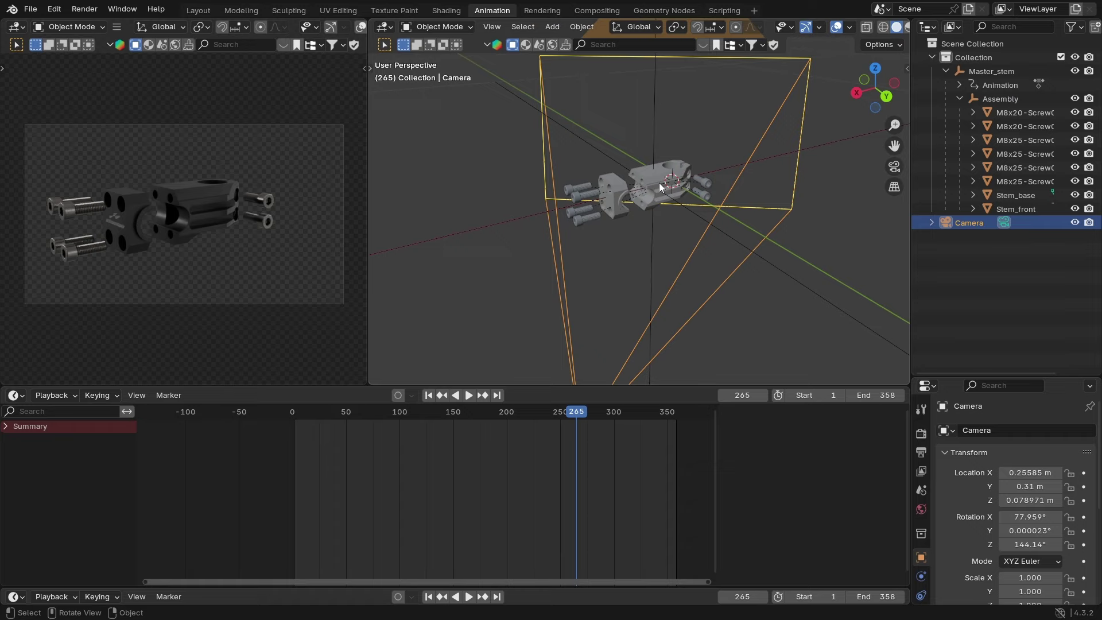
key(KP_0)
scroll(659, 184, up, 2)
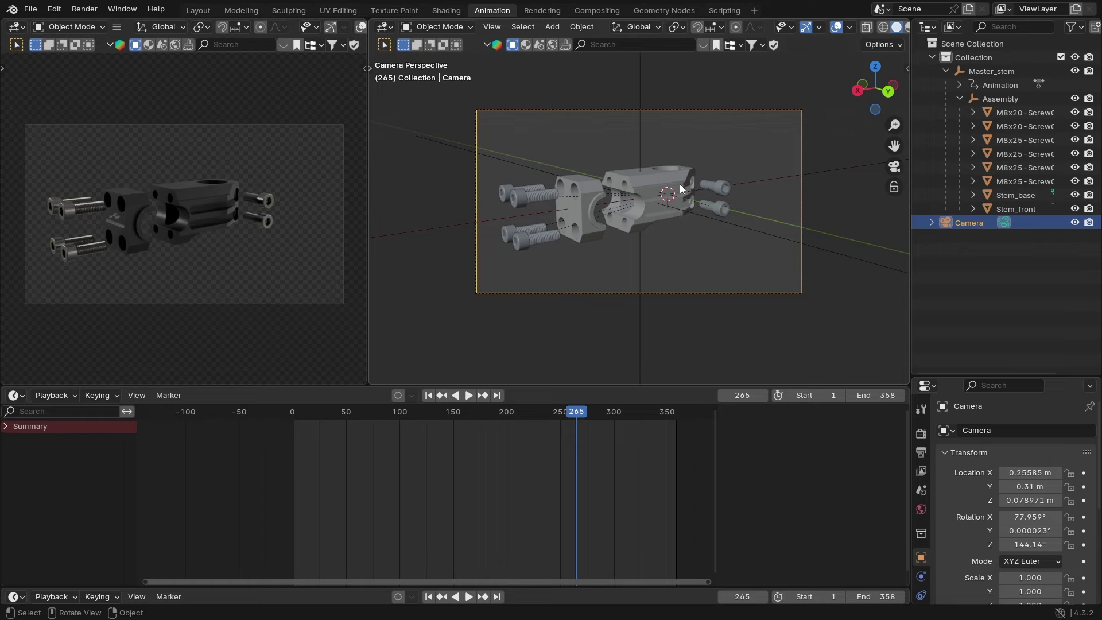
Step: Move the camera about -0.022 m along its local X axis and about 0.005 m down along global Z
key(g)
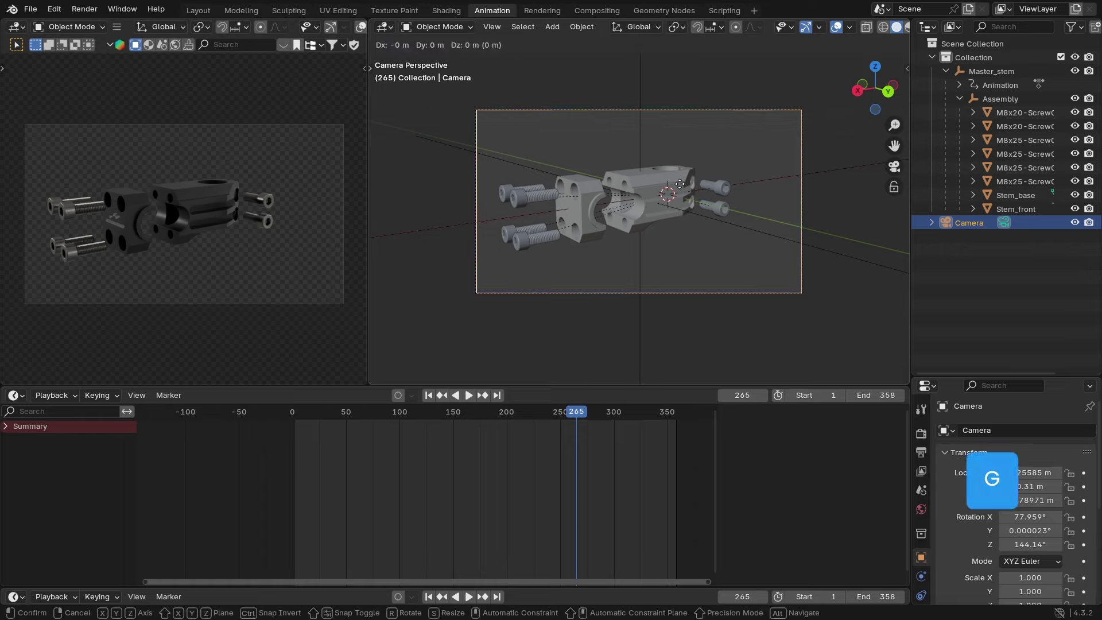
key(x)
key(x)
key(shift)
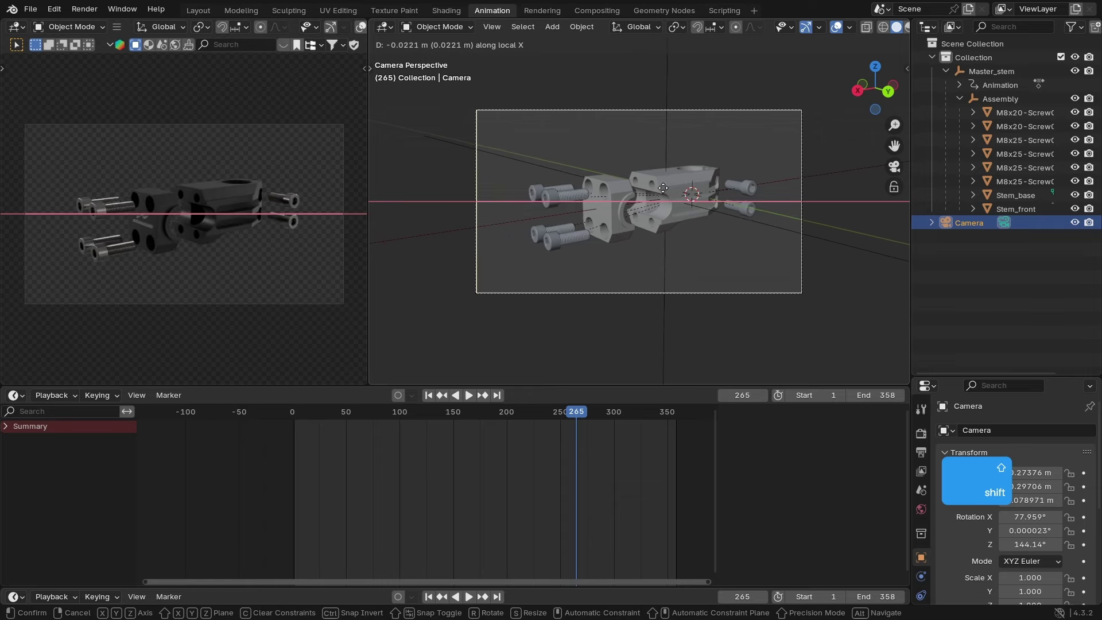
click(664, 188)
key(g)
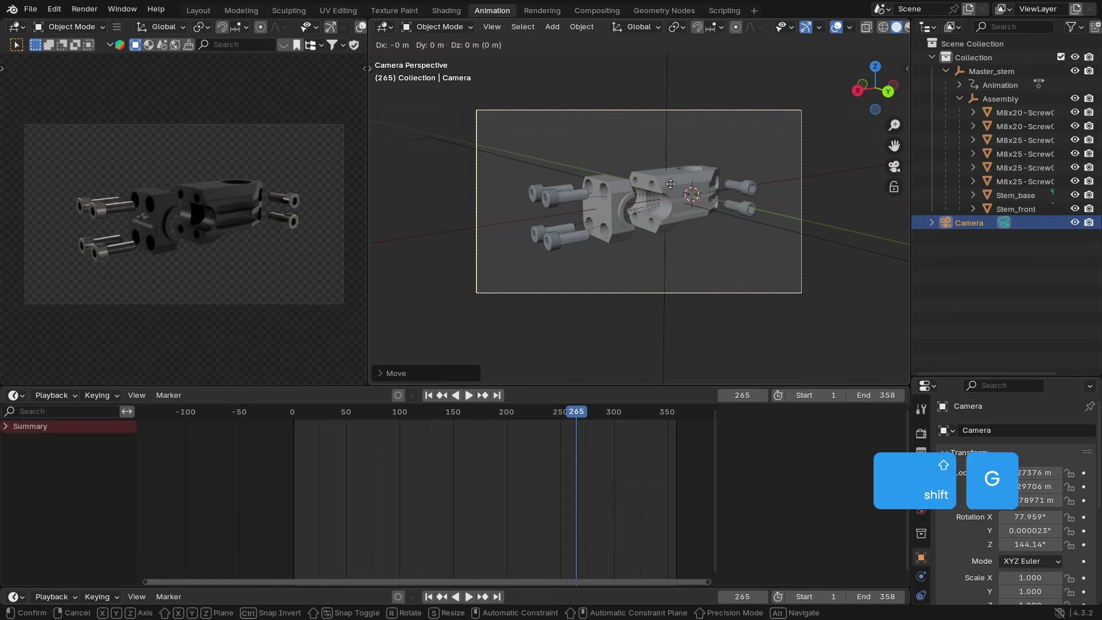
key(z)
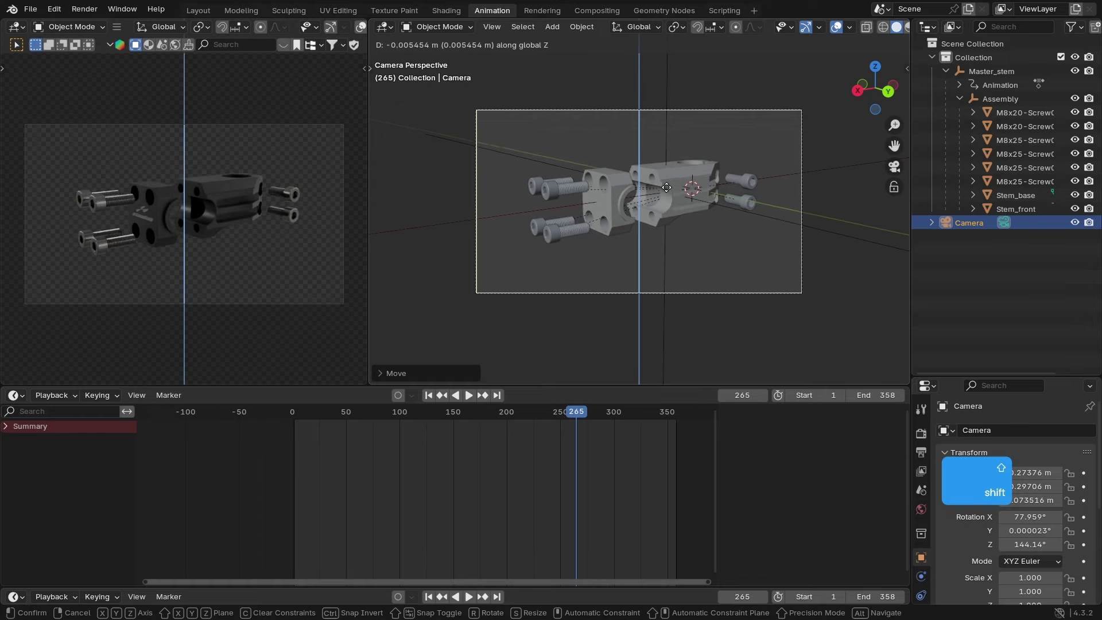
click(612, 224)
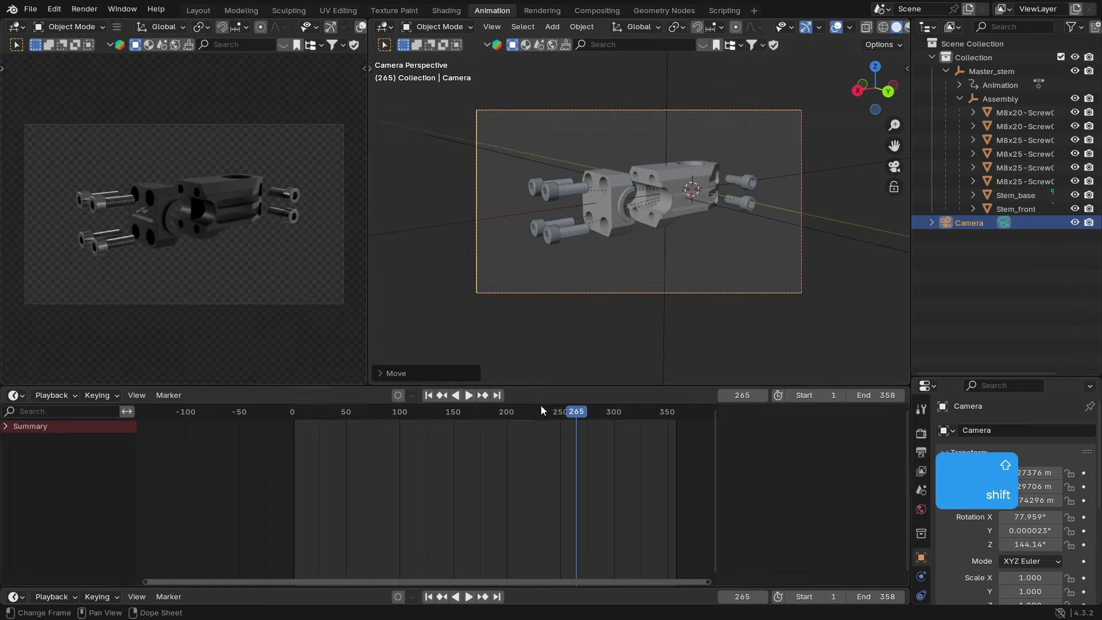
Step: Move the camera about 0.0145 m along its positive local X axis and check the framing at assembled and exploded frames
drag(576, 419, 484, 423)
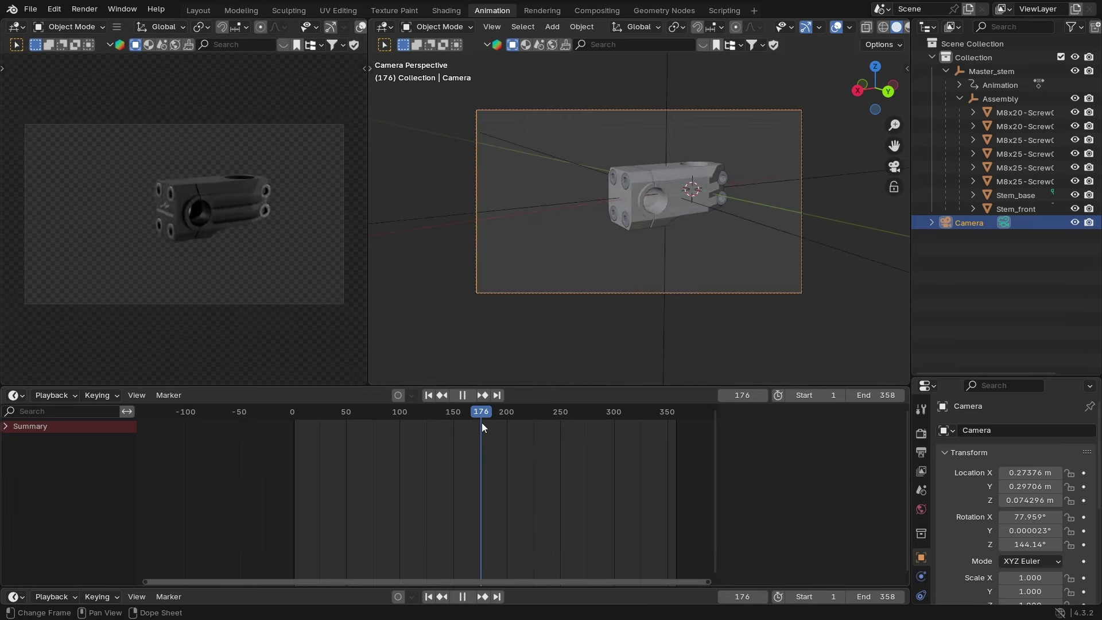
key(g)
key(x)
key(x)
click(645, 244)
key(space)
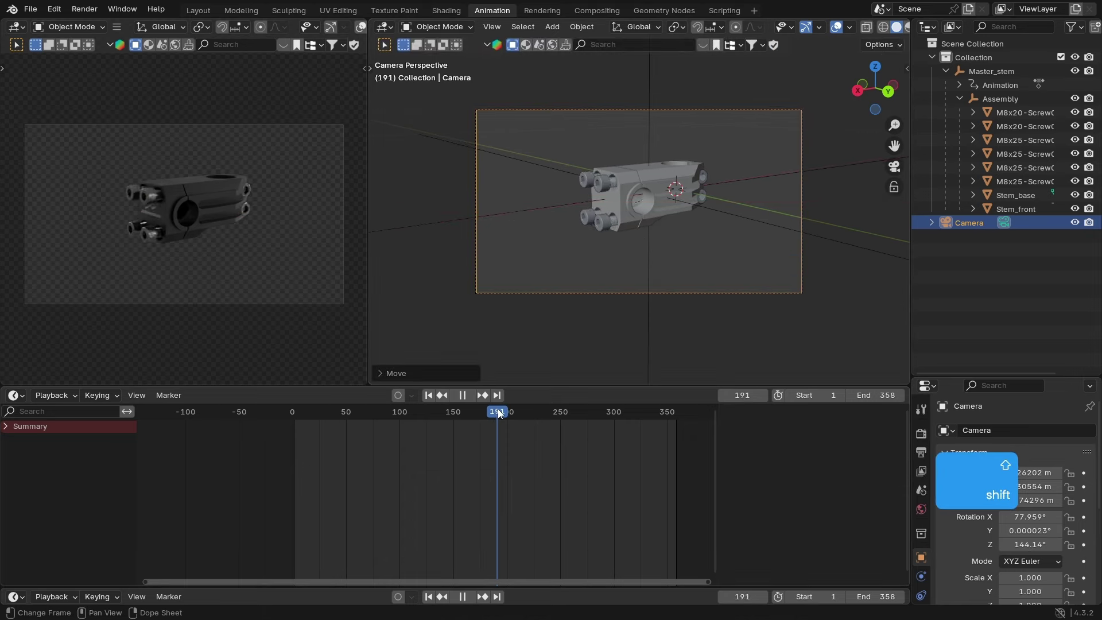
mouse_move(581, 411)
mouse_down()
mouse_move(500, 418)
mouse_move(581, 418)
mouse_up()
key(space)
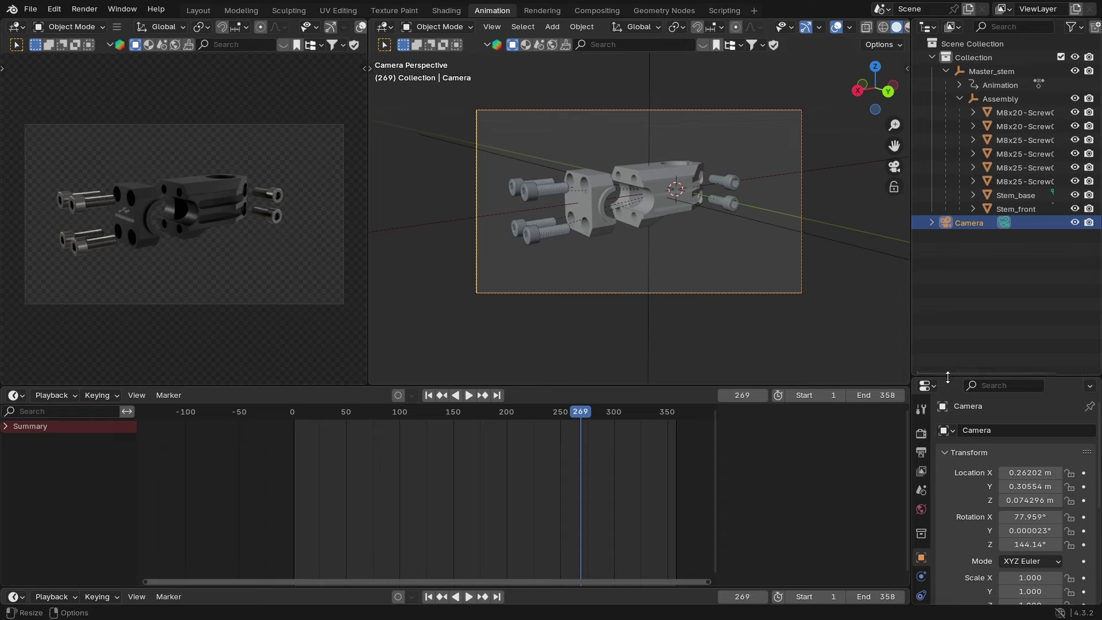
Step: Enlarge the properties area and examine the output resolution, frame rate and frame range settings
drag(944, 379, 930, 274)
click(922, 347)
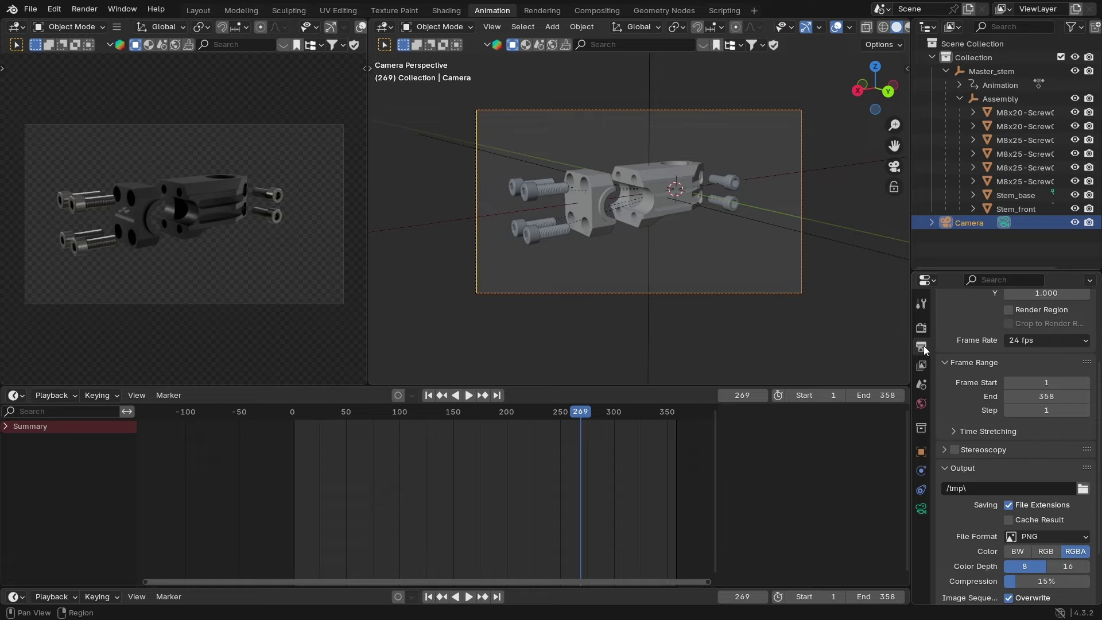
scroll(1037, 329, up, 4)
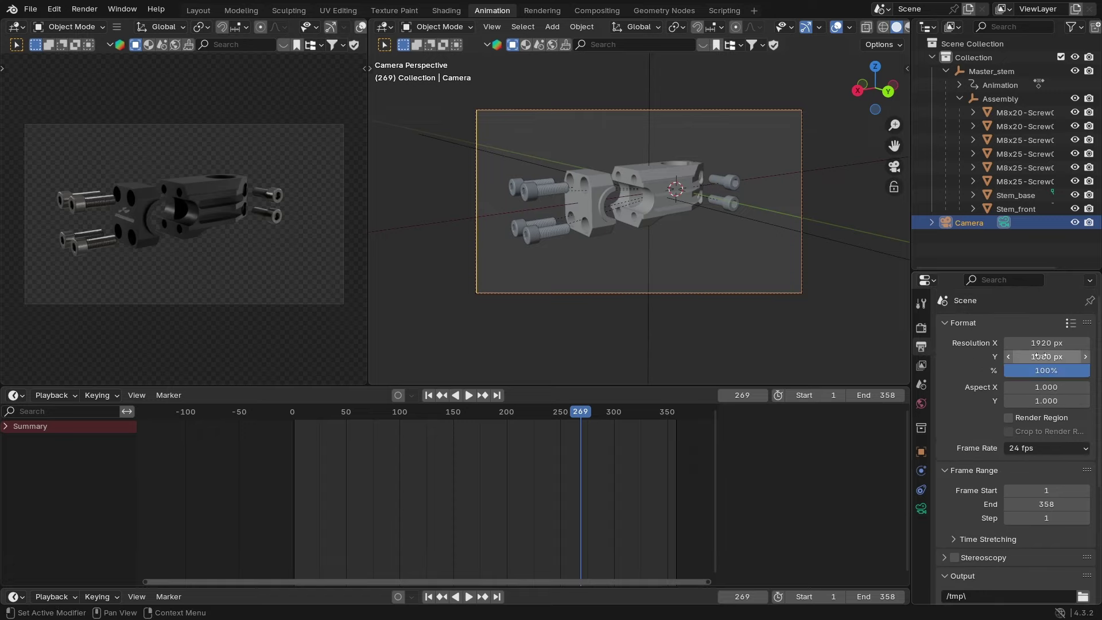
scroll(1022, 349, down, 1)
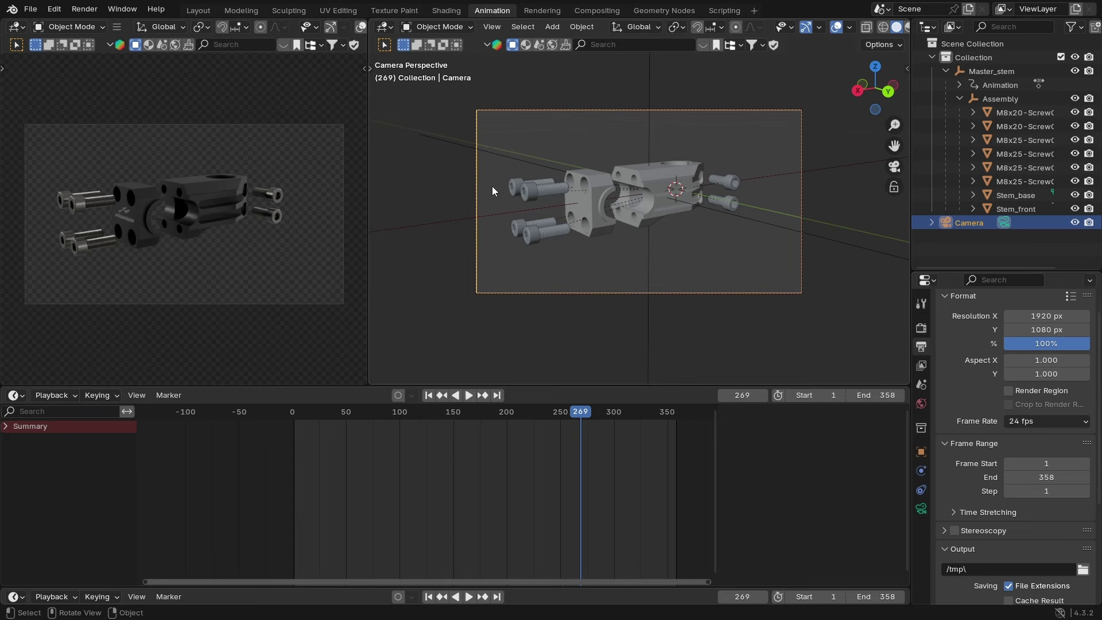
Step: Render a still image of frame 269, inspect the exploded stem and close the render window
click(85, 9)
click(93, 24)
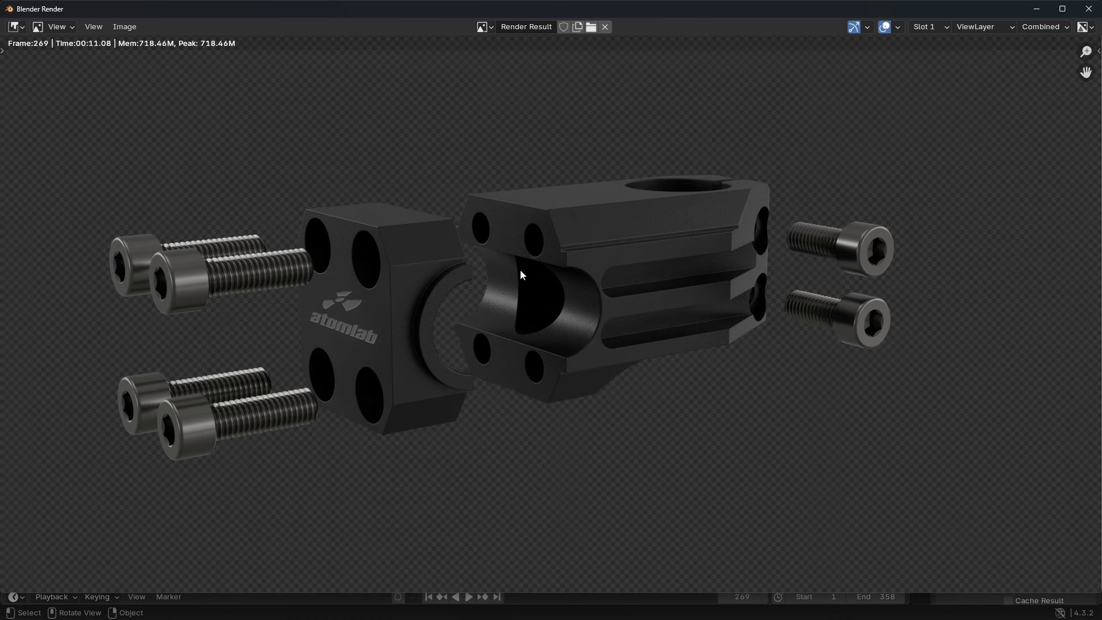
scroll(417, 191, down, 1)
scroll(417, 192, down, 1)
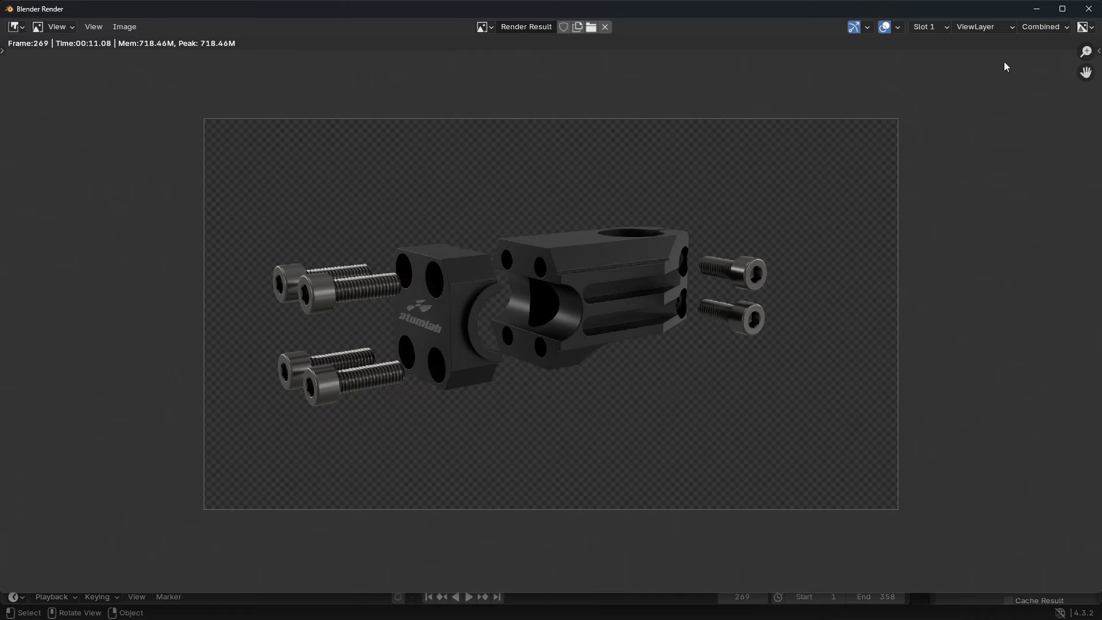
click(1089, 9)
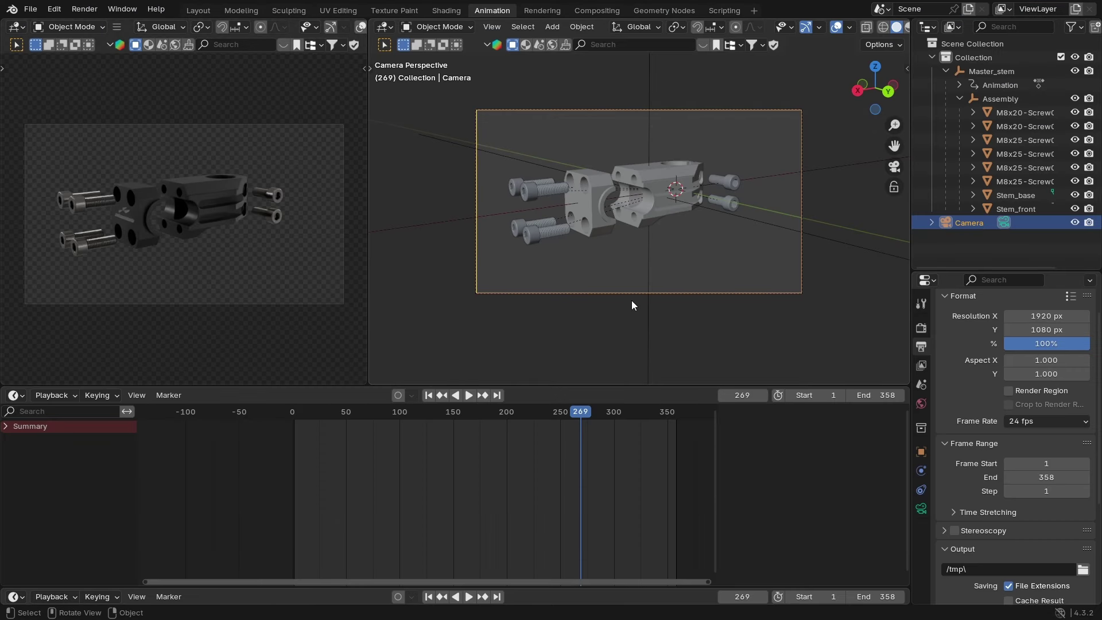
Step: Set the render output folder to D:\Freecad\Tutorial\Freecad to Blender\Export\ and choose PNG as the file format
key(Down)
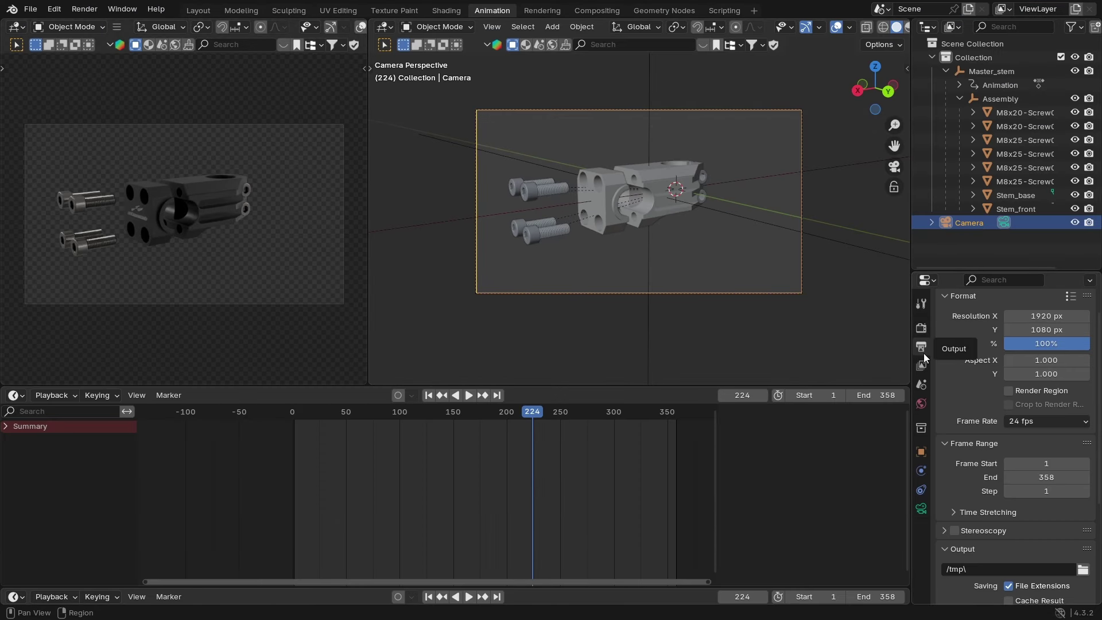
drag(912, 290, 852, 143)
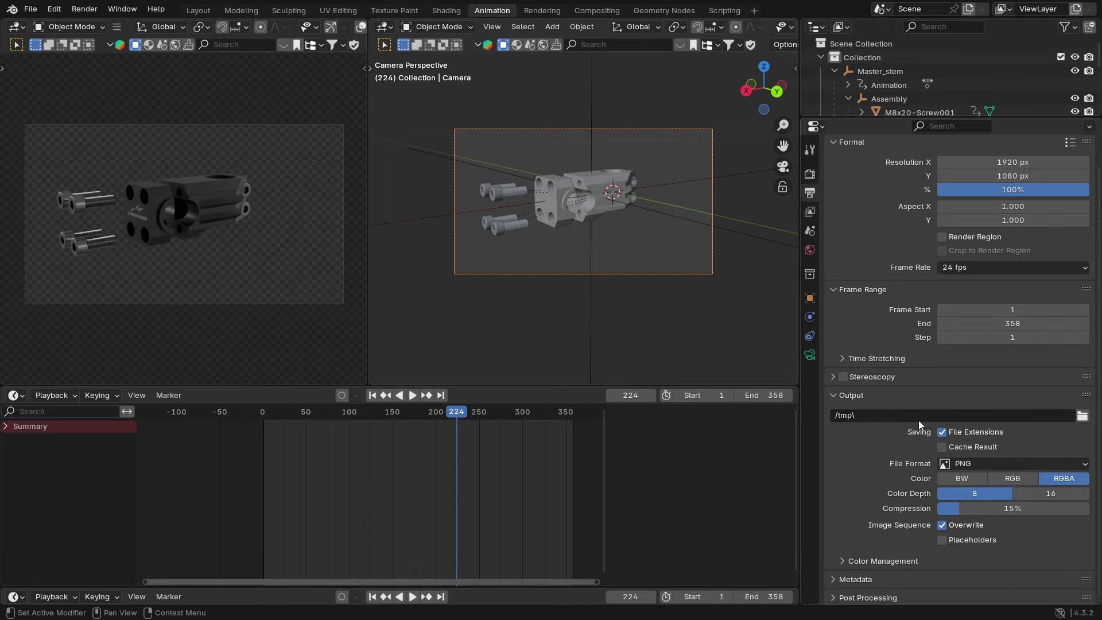
click(1083, 416)
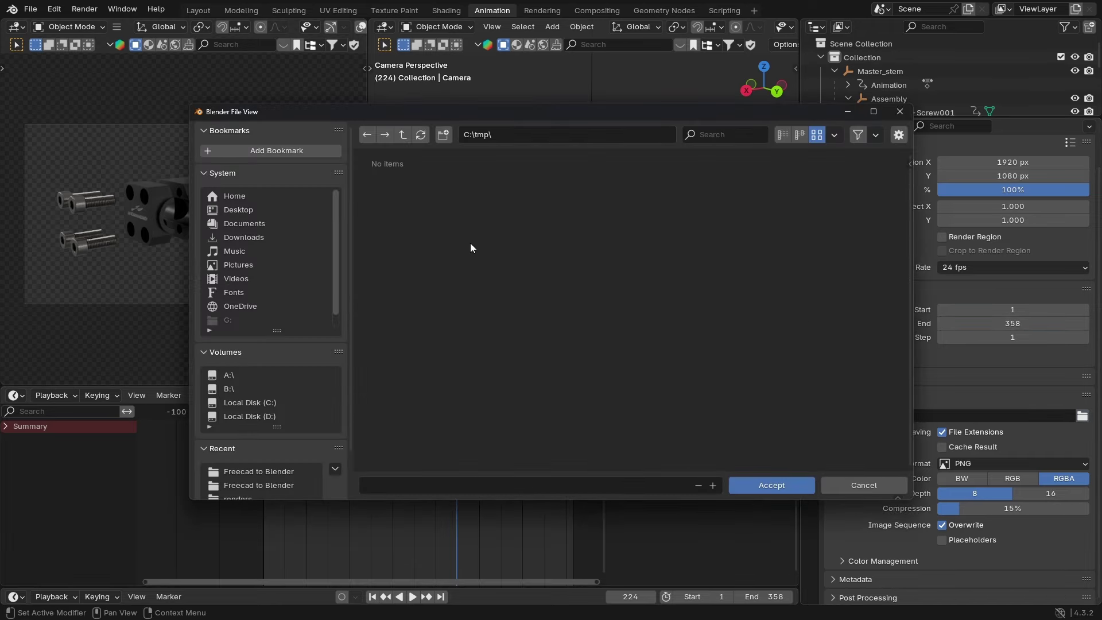
click(262, 472)
click(407, 194)
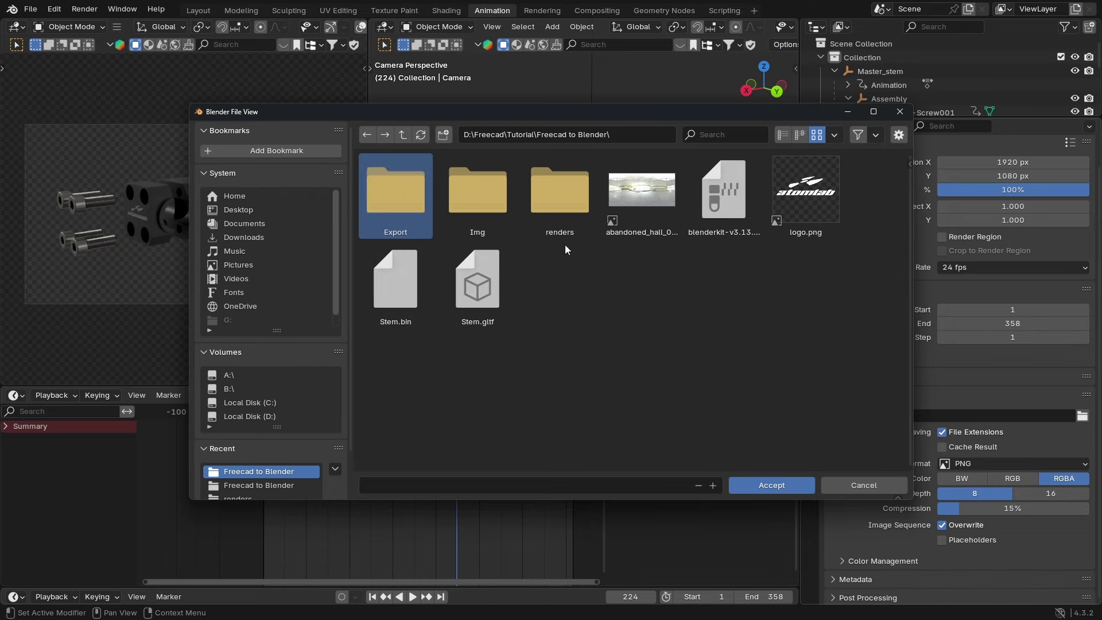
click(760, 486)
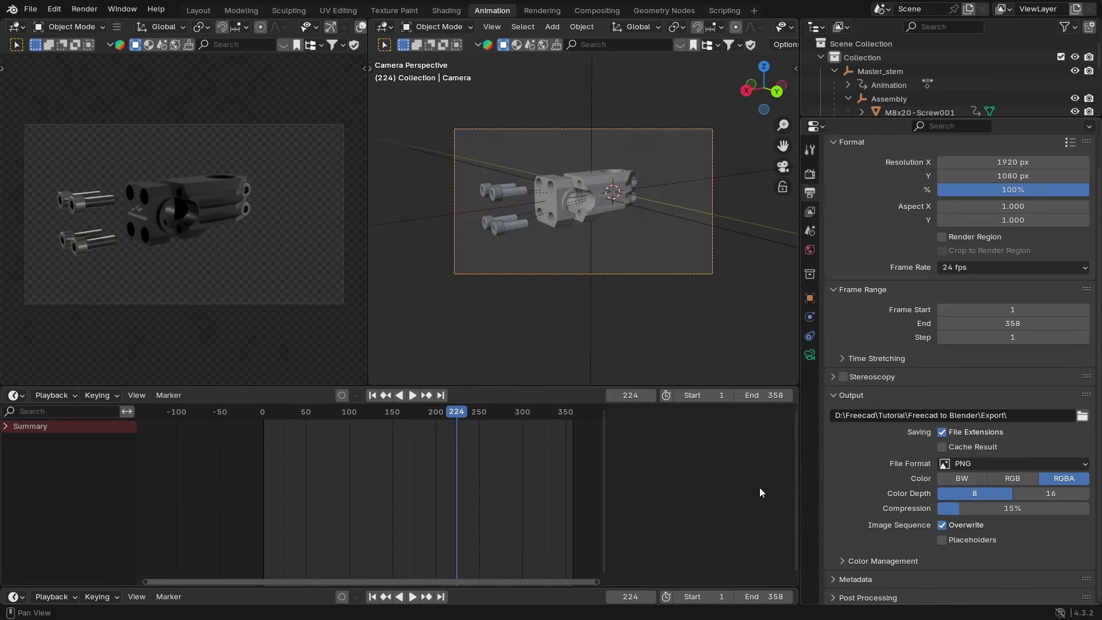
click(1001, 466)
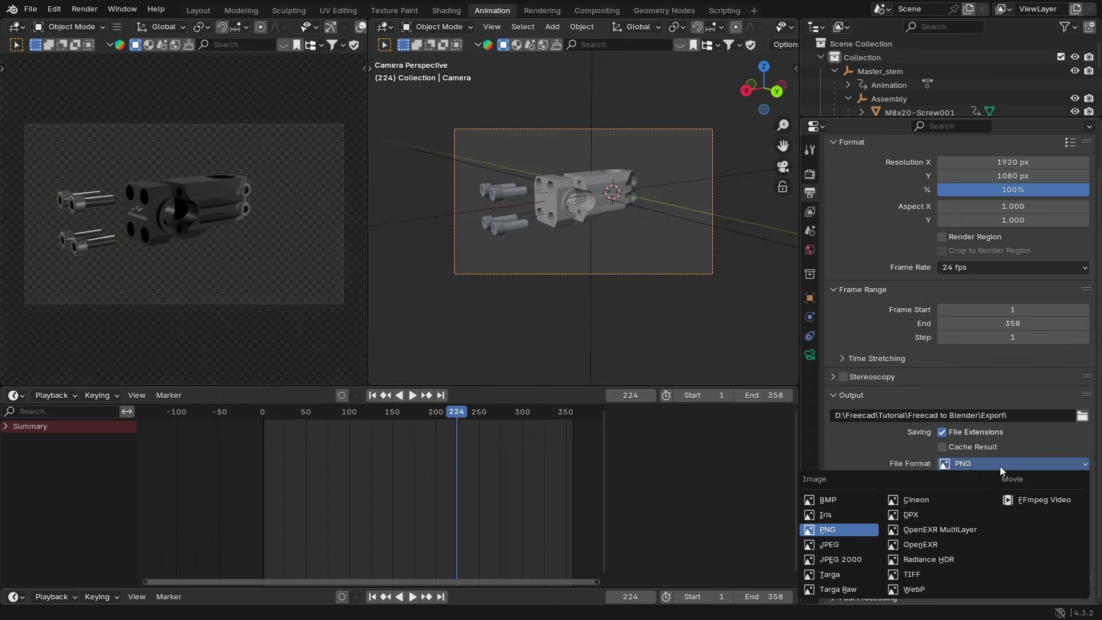
click(834, 531)
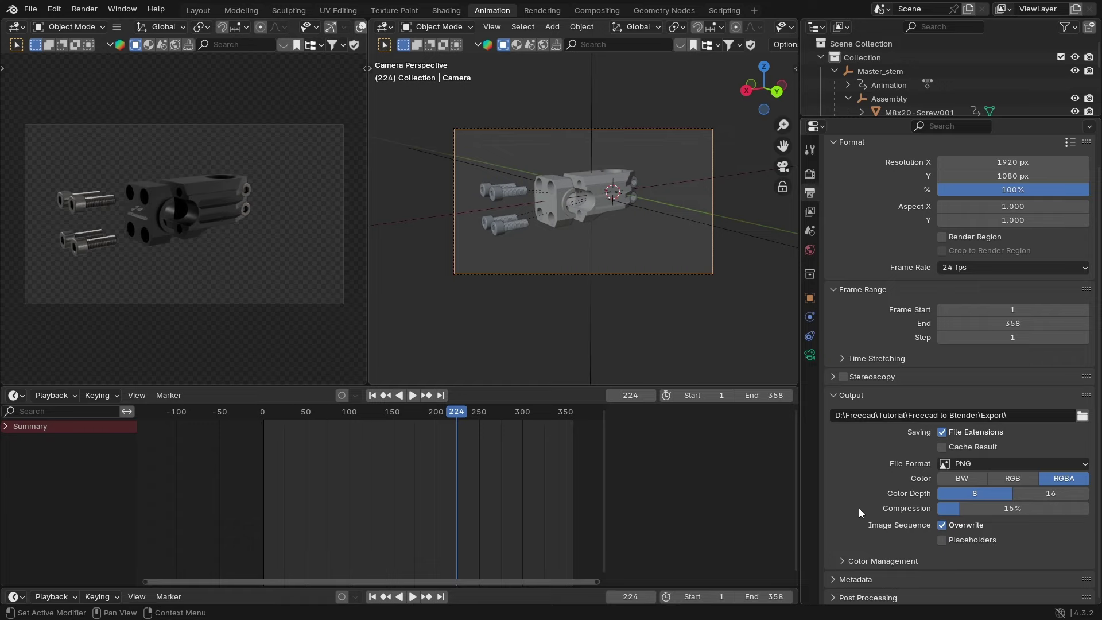
Step: Start rendering the whole animation as an image sequence
click(76, 10)
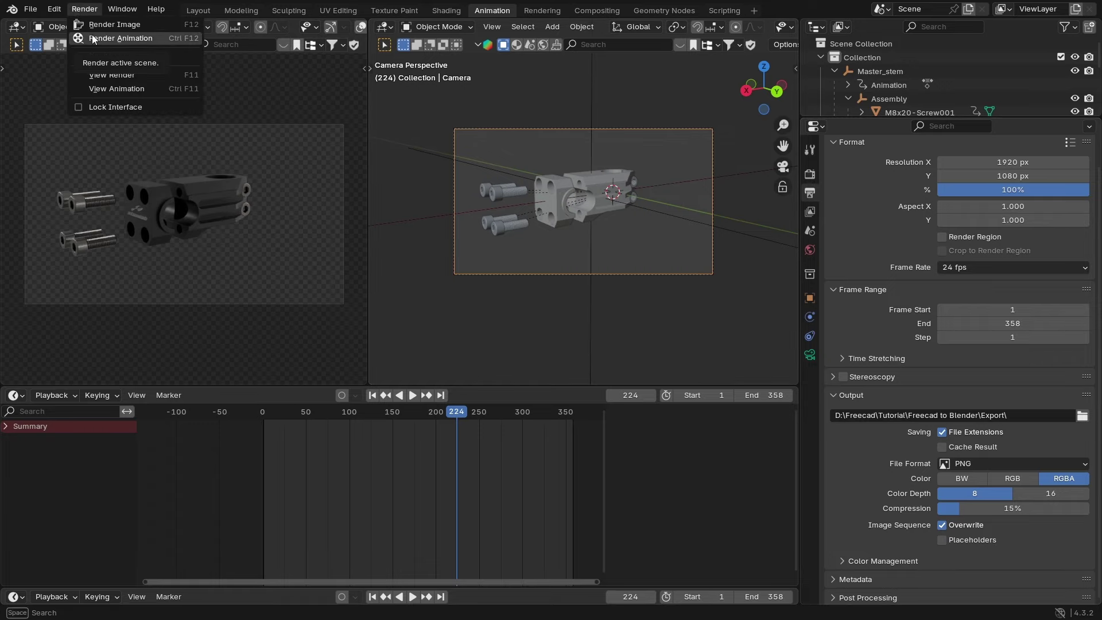